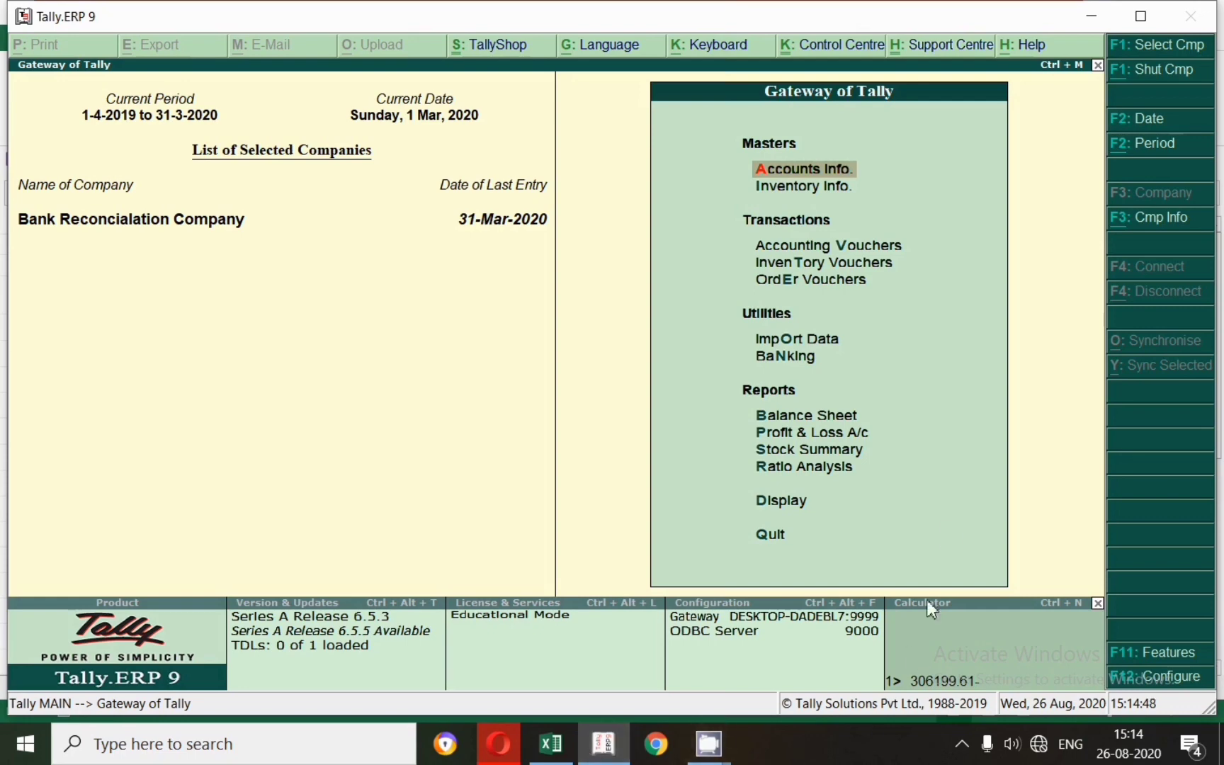
# Open the single ledger creation form for Bank Reconcialation Company in Tally.ERP 9.
pyautogui.hotkey('alt', 'Tab')
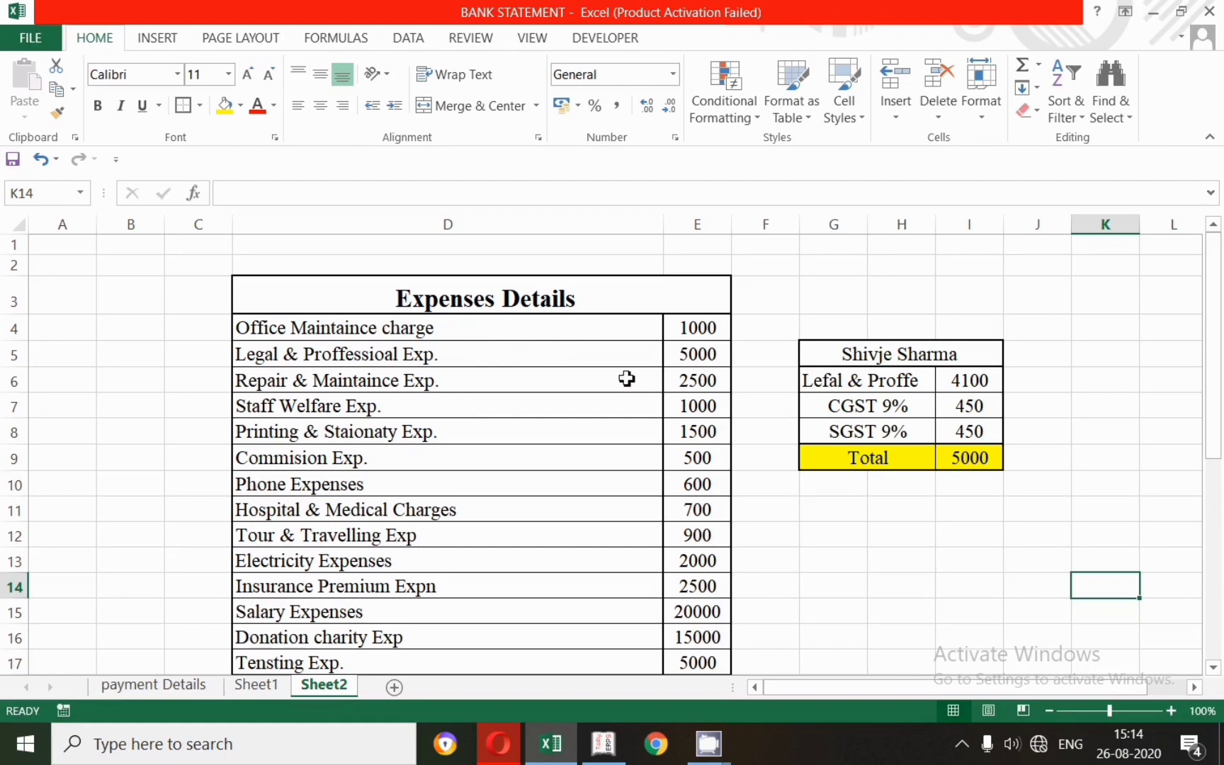
pyautogui.hotkey('alt', 'Tab')
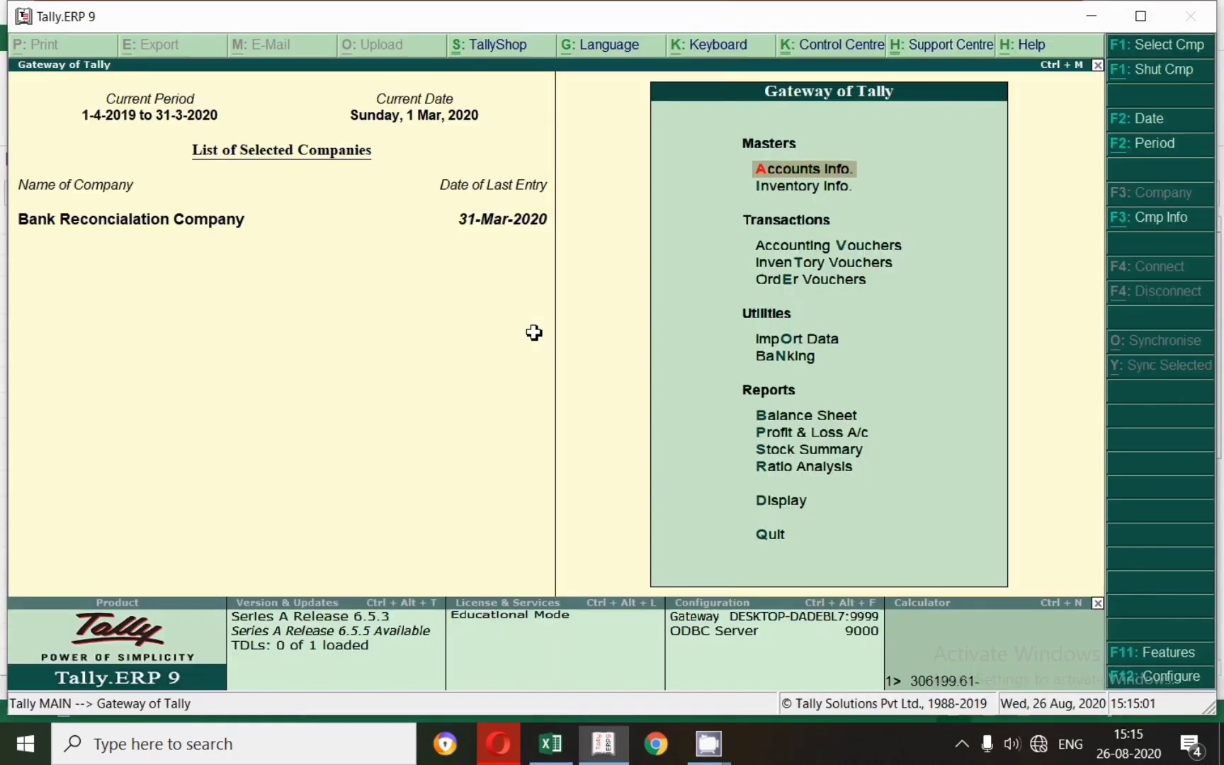
pyautogui.press('Return')
pyautogui.press('Down')
pyautogui.press('Return')
pyautogui.press('Return')
# Copy "Office Maintaince charge" from the Expenses Details list in Excel and paste it as the new ledger's name in Tally.
pyautogui.hotkey('alt', 'Tab')
pyautogui.doubleClick(487, 337)
pyautogui.moveTo(487, 337); pyautogui.dragTo(229, 324)
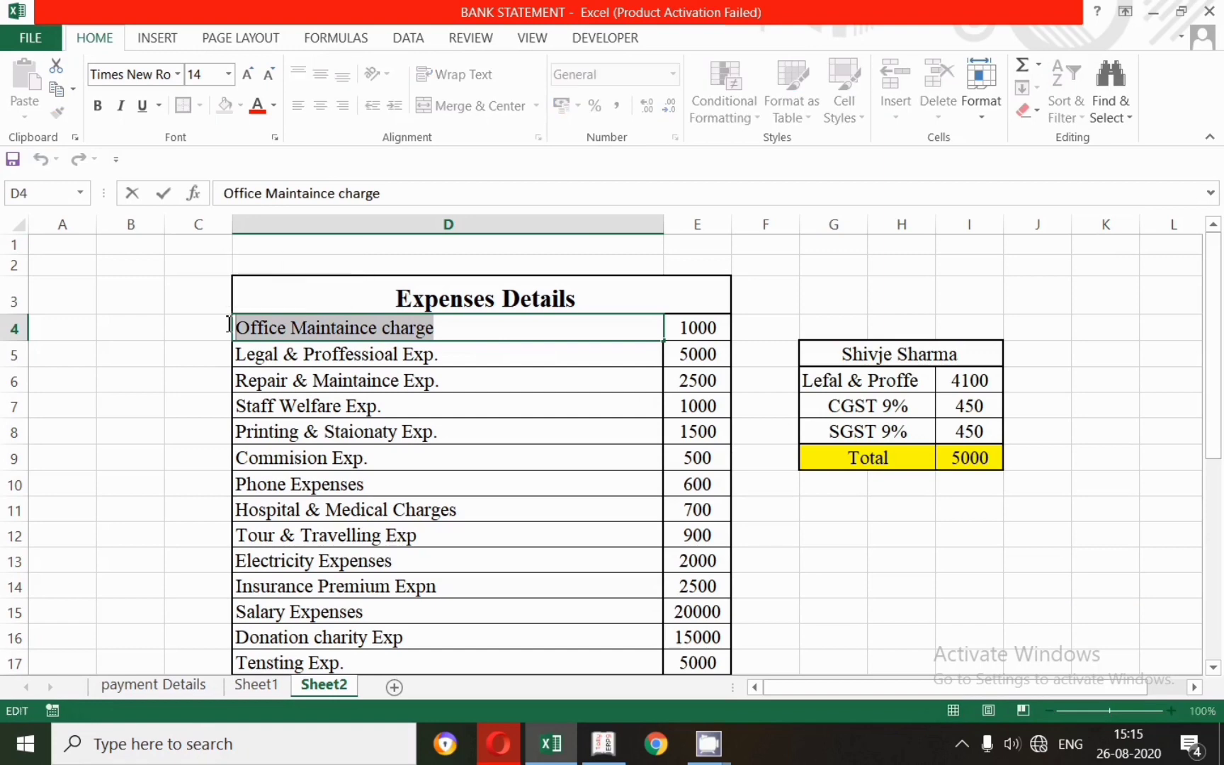
pyautogui.hotkey('ctrl', 'c')
pyautogui.hotkey('alt', 'Tab')
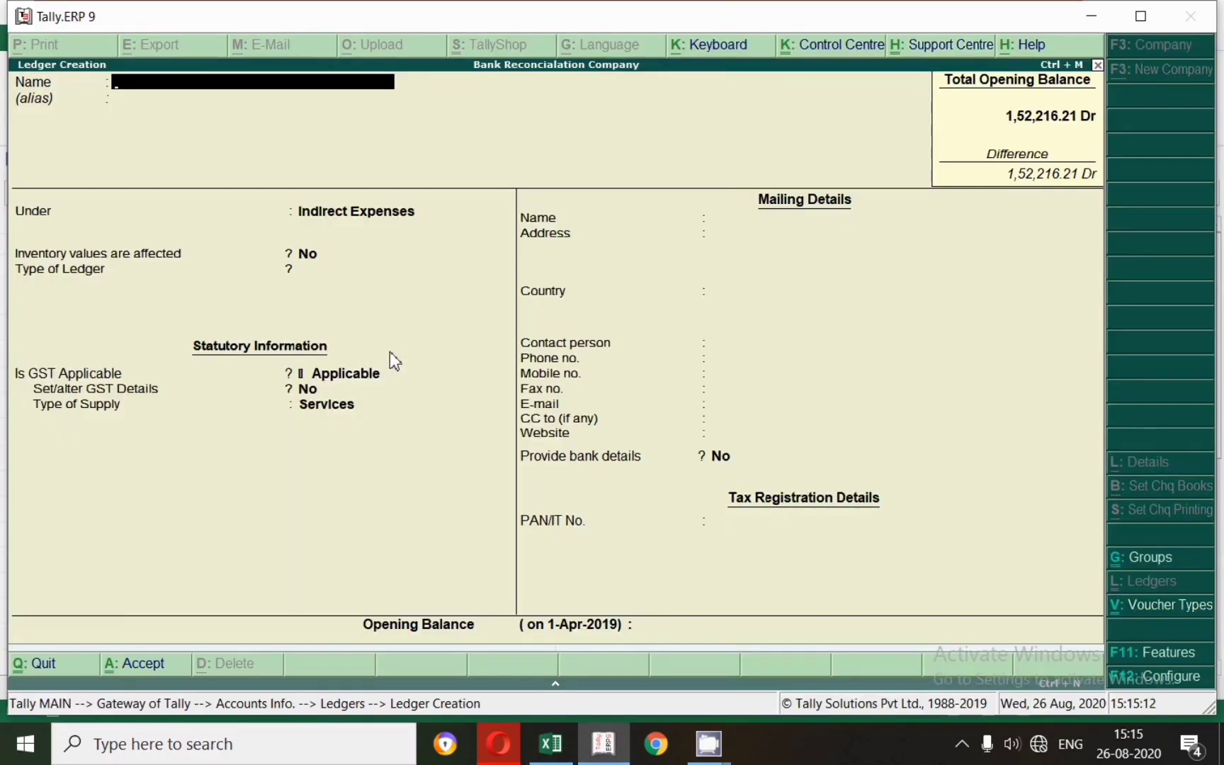
pyautogui.hotkey('ctrl', 'alt', 'v')
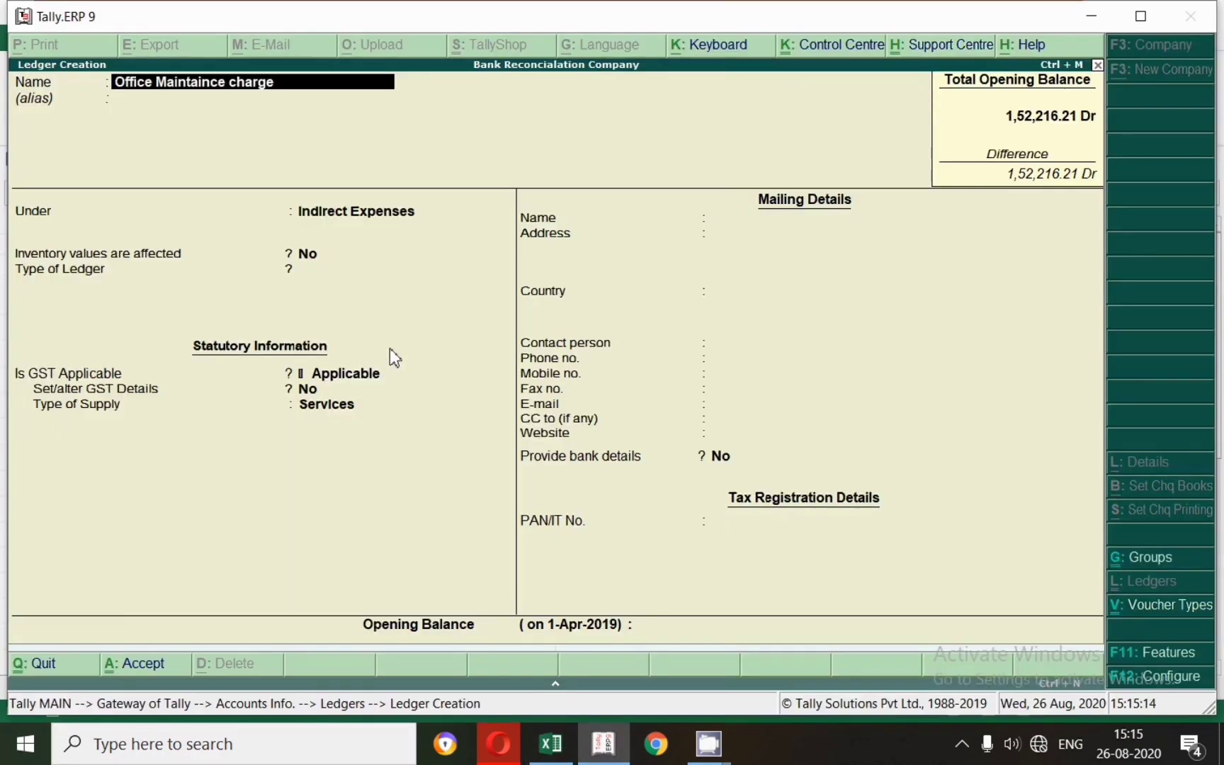
# Save the Office Maintaince charge ledger under Indirect Expenses with ledger type Not Applicable, GST Applicable and supply type Services.
pyautogui.press('Return')
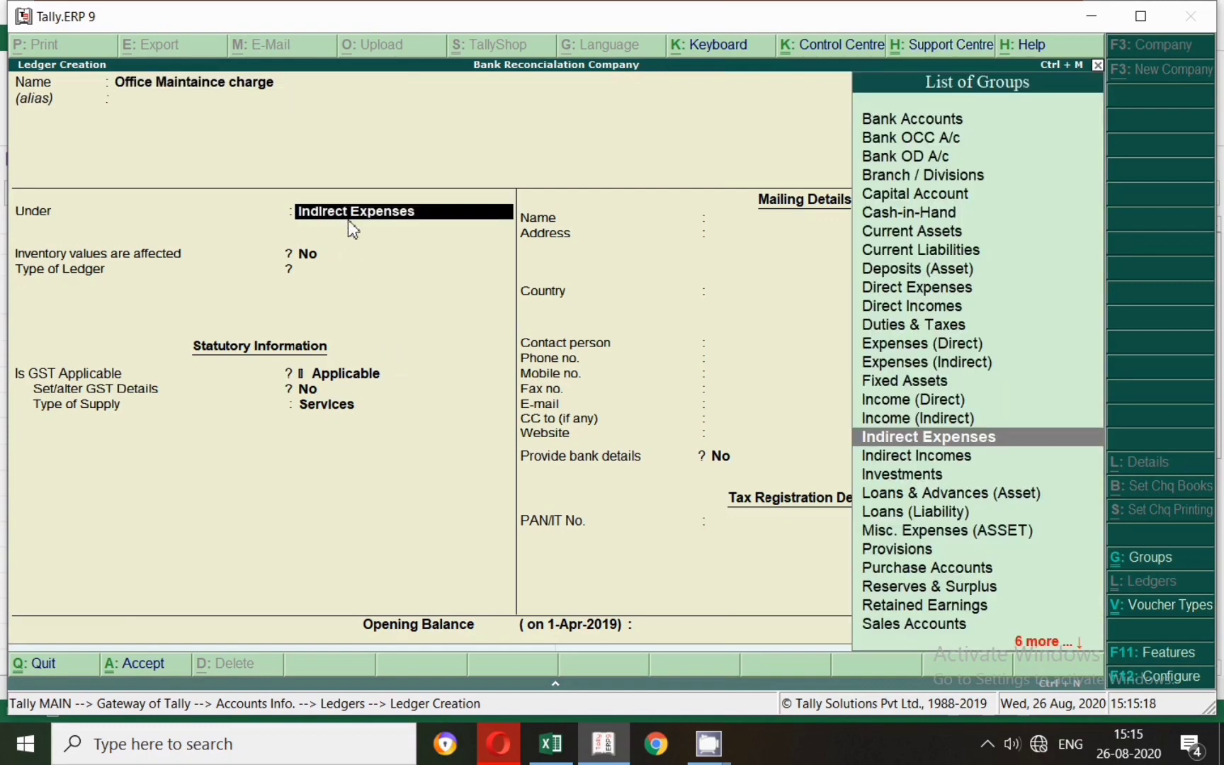
pyautogui.press('Return')
pyautogui.press('Return')
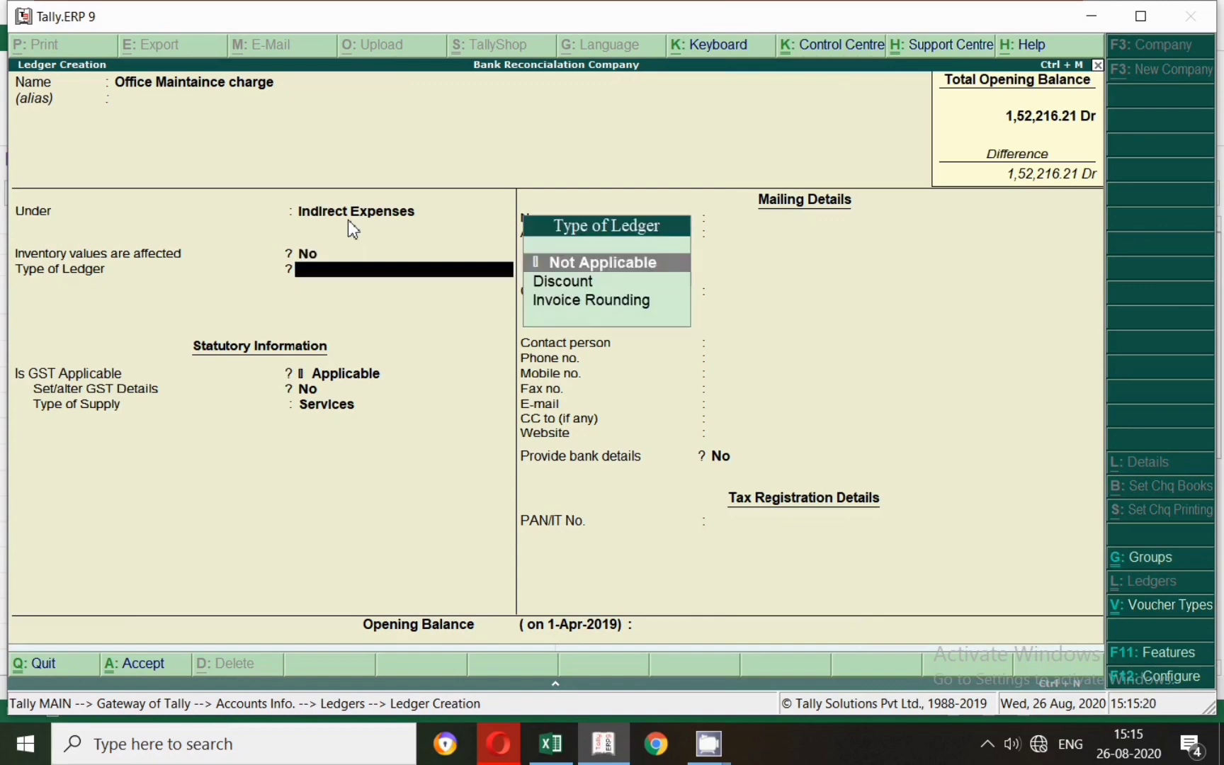
pyautogui.press('Return')
pyautogui.press('Return')
pyautogui.press('Return')
pyautogui.press('Return')
pyautogui.press('Return')
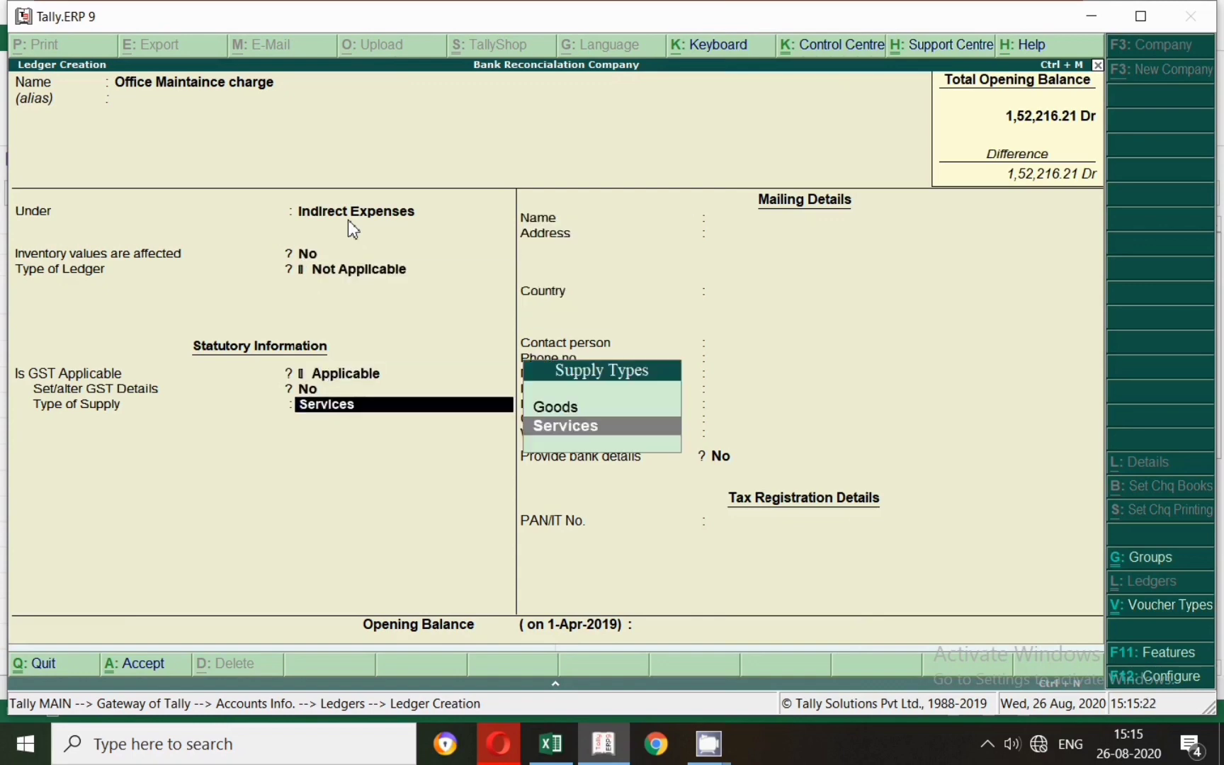
pyautogui.press('Return')
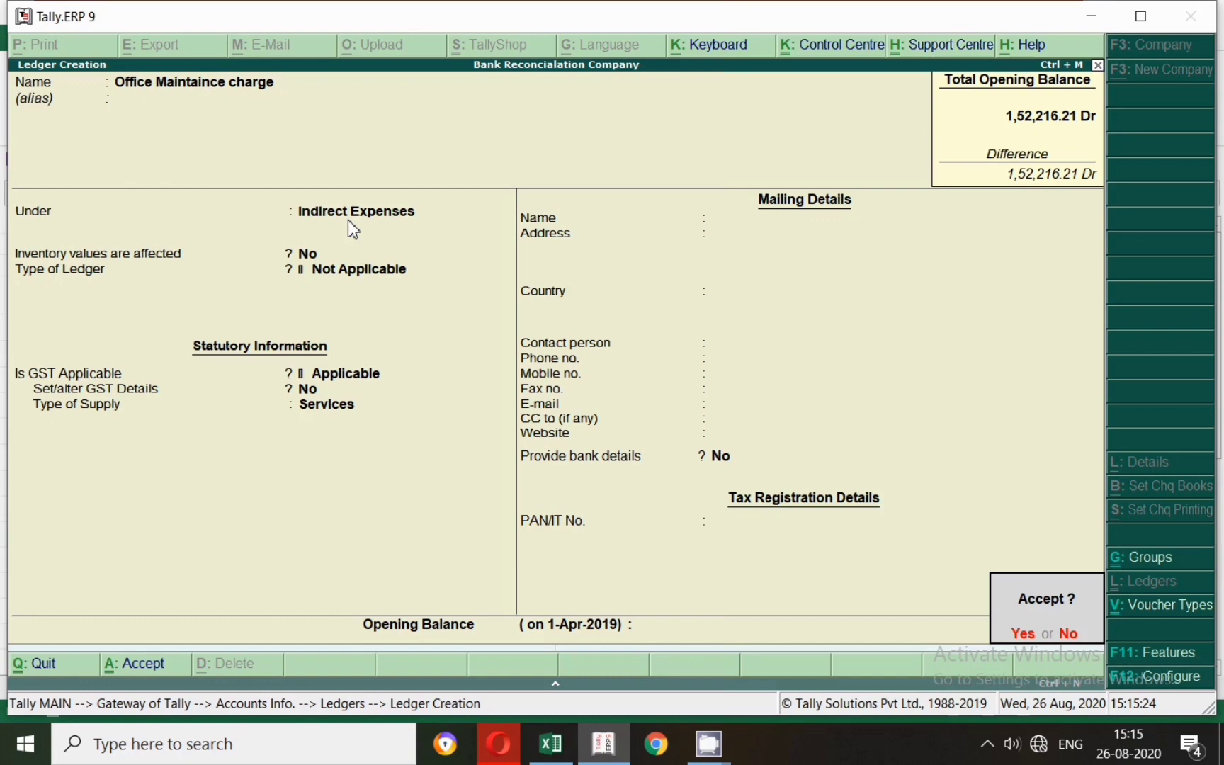
pyautogui.press('Return')
# Copy "Legal & Proffessioal Exp." from the Excel expense list and paste it as the next ledger's name in Tally.
pyautogui.hotkey('alt', 'Tab')
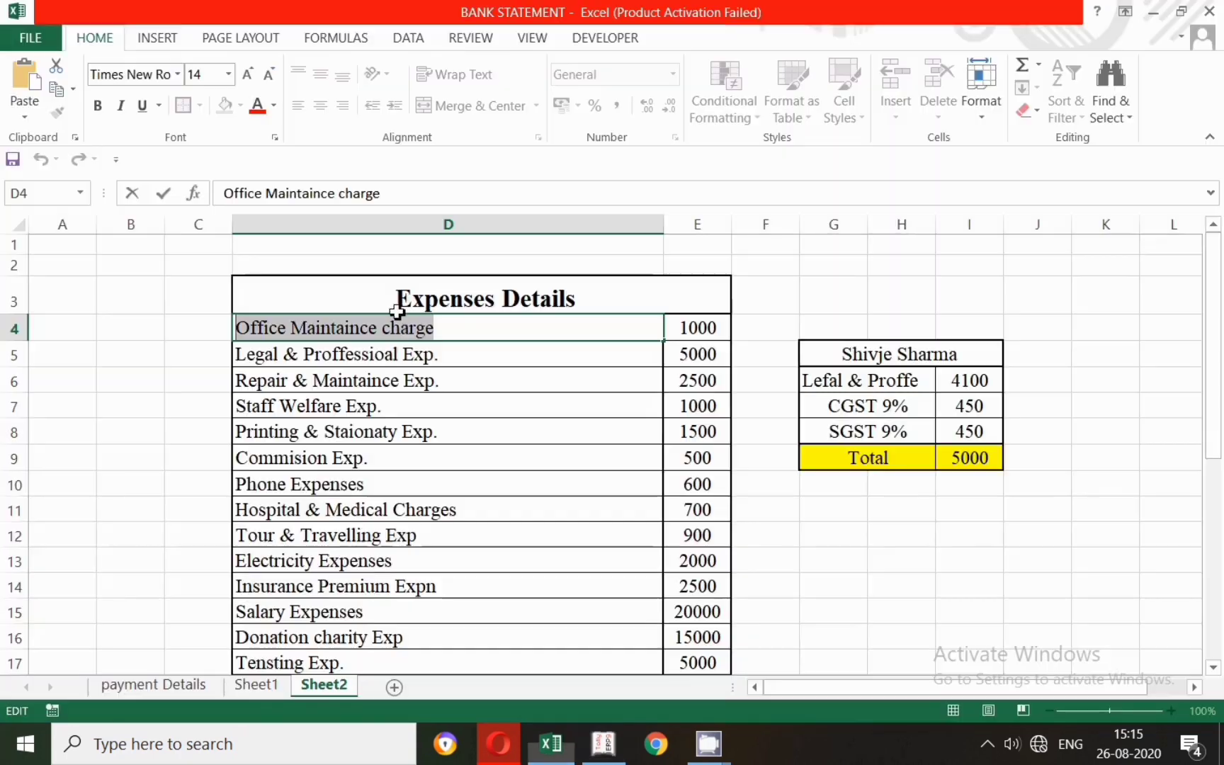
pyautogui.doubleClick(454, 358)
pyautogui.moveTo(454, 357); pyautogui.dragTo(249, 341)
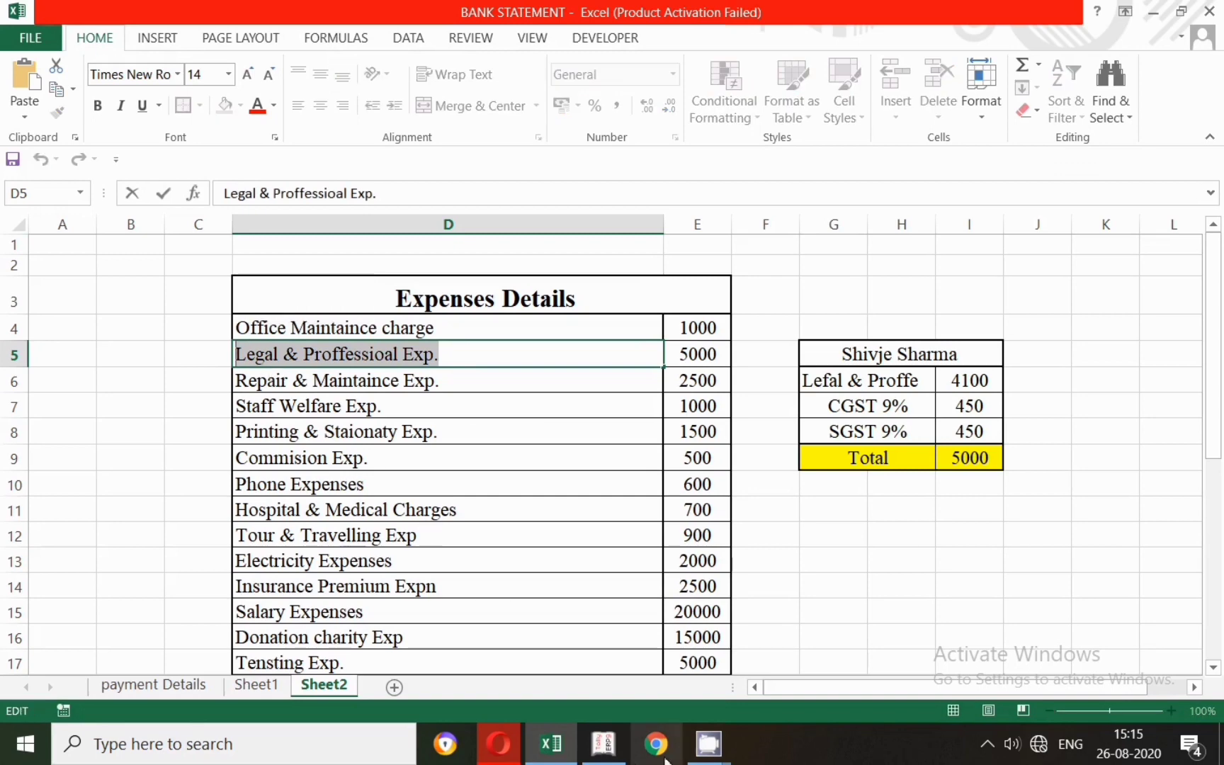
pyautogui.hotkey('alt', 'Tab')
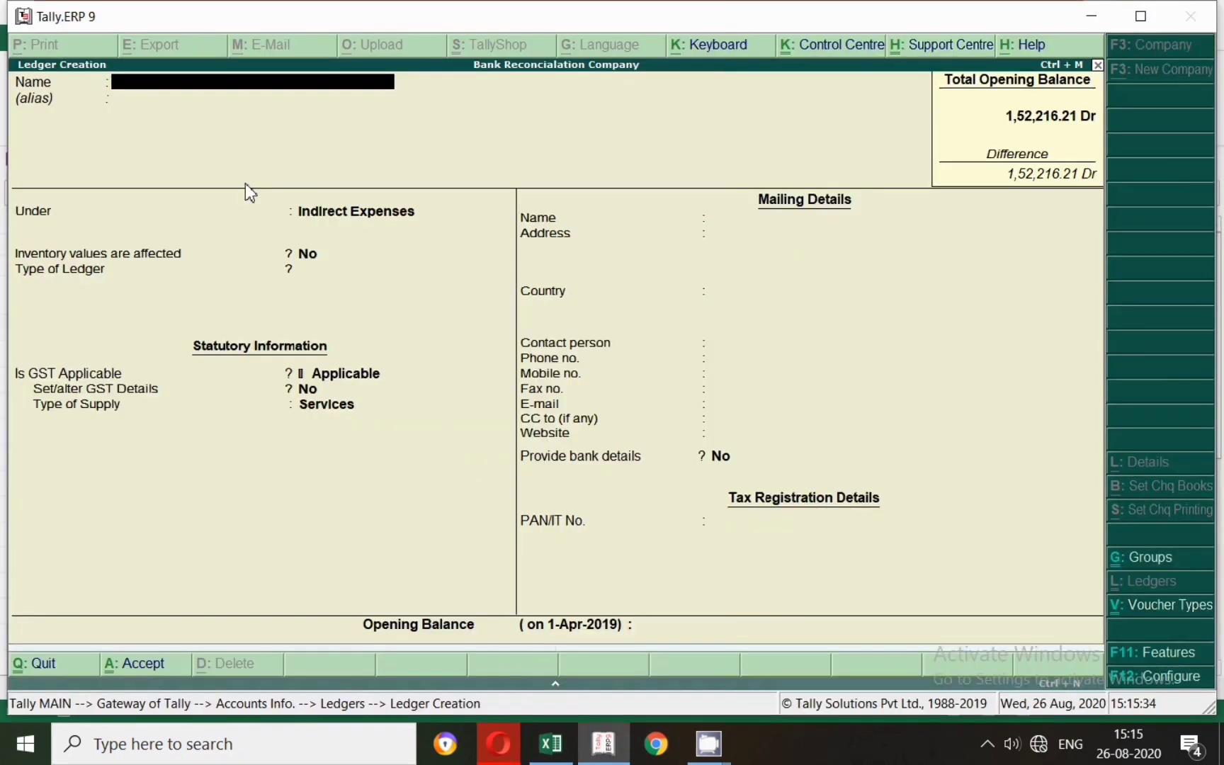
pyautogui.hotkey('ctrl', 'alt', 'v')
# Save the Legal & Proffessioal Exp. ledger under Indirect Expenses with ledger type Not Applicable, GST Applicable and supply type Services.
pyautogui.press('Return')
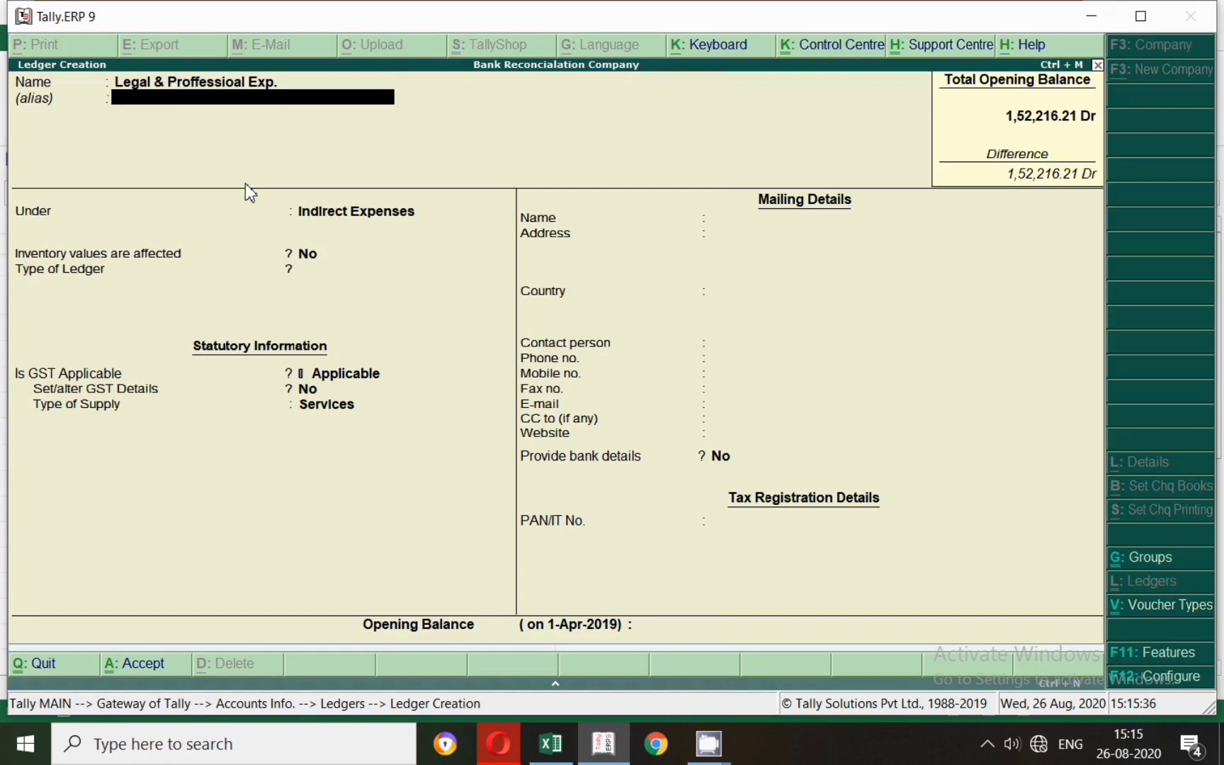
pyautogui.press('Return')
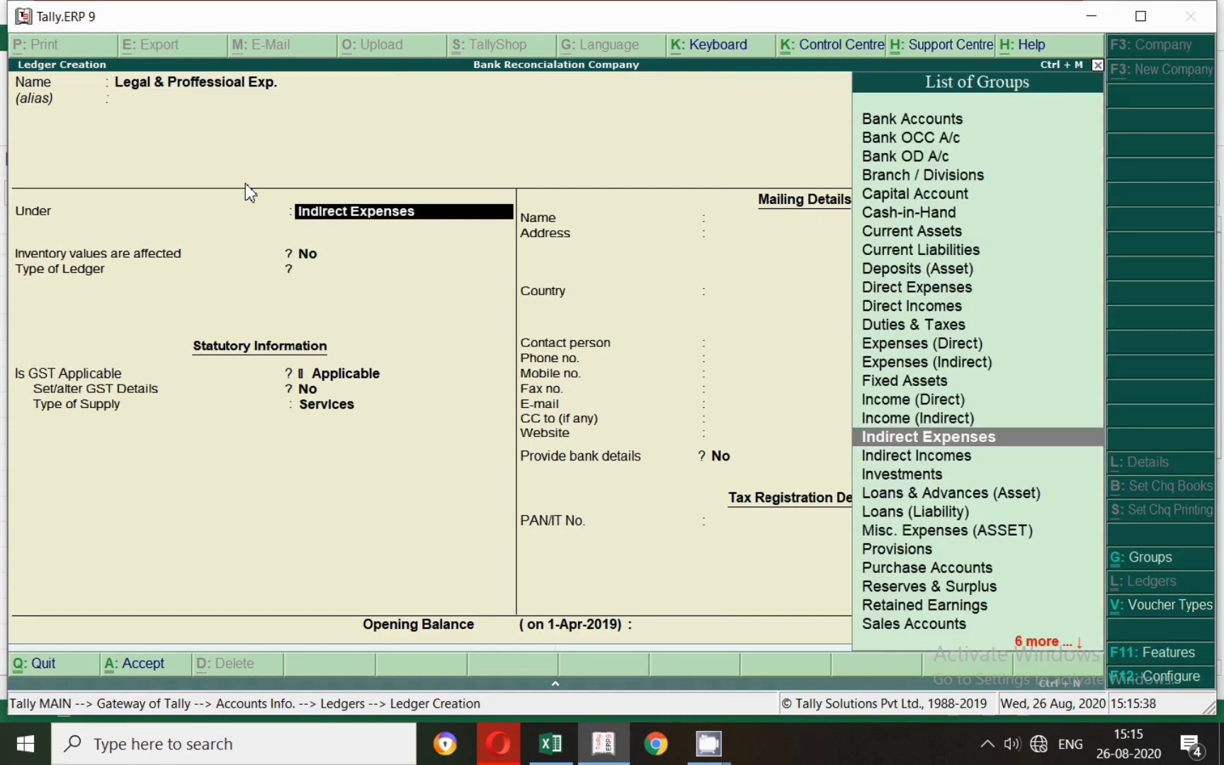
pyautogui.press('Return')
pyautogui.press('Return')
pyautogui.press('Return')
pyautogui.press('Return')
pyautogui.press('Return')
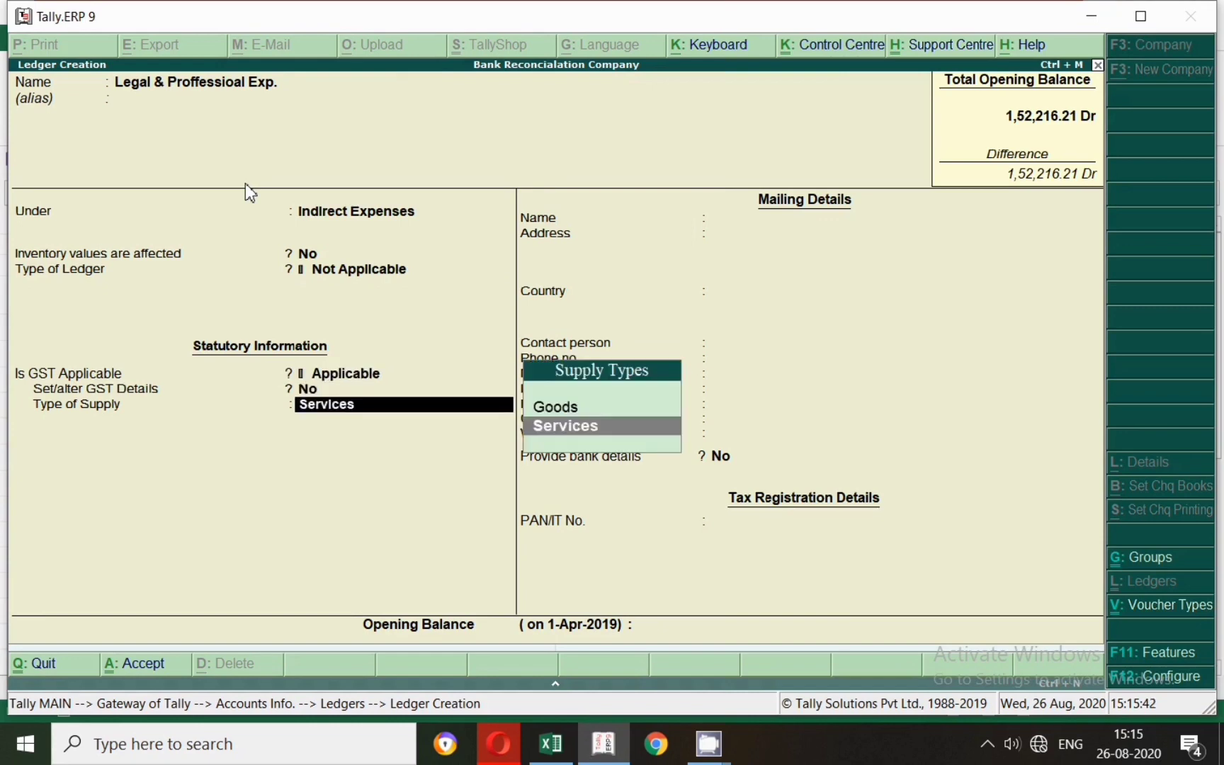
pyautogui.press('Return')
pyautogui.press('Return')
pyautogui.press('Return')
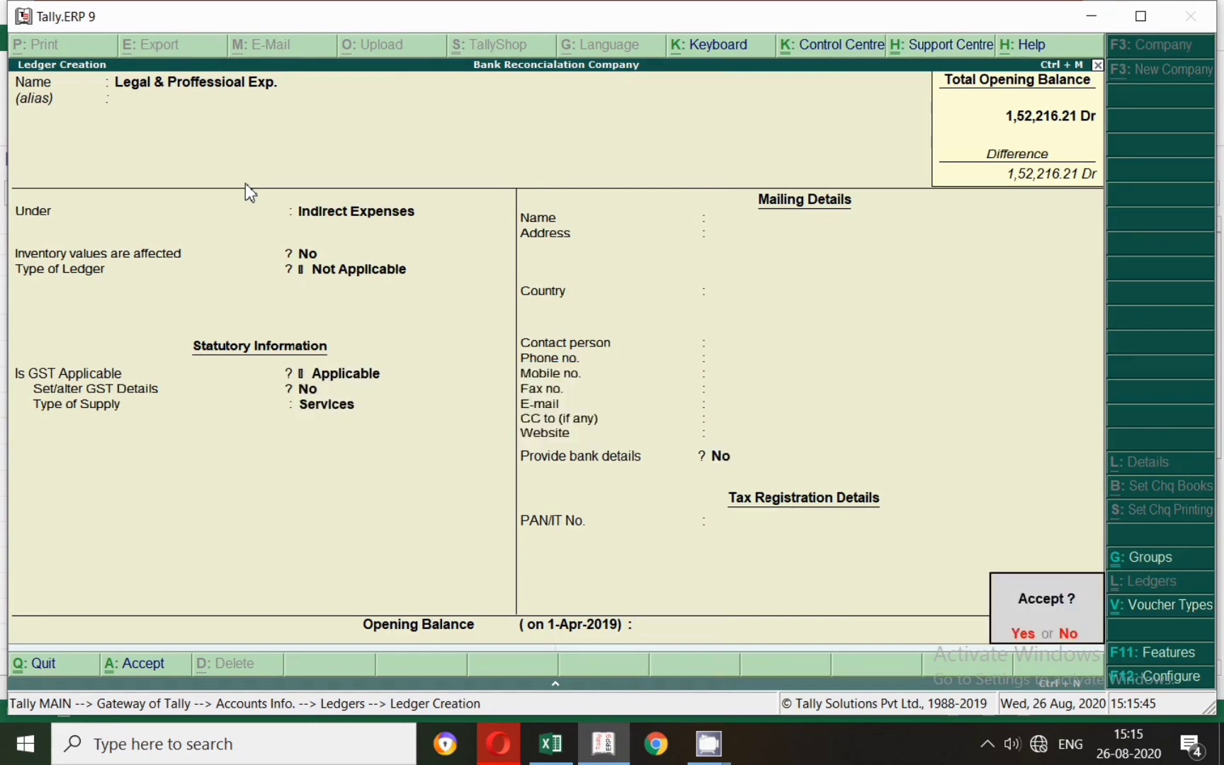
pyautogui.press('Return')
# Copy "Repair & Maintaince Exp." from the Excel expense list and paste it as the next ledger's name in Tally.
pyautogui.click(552, 743)
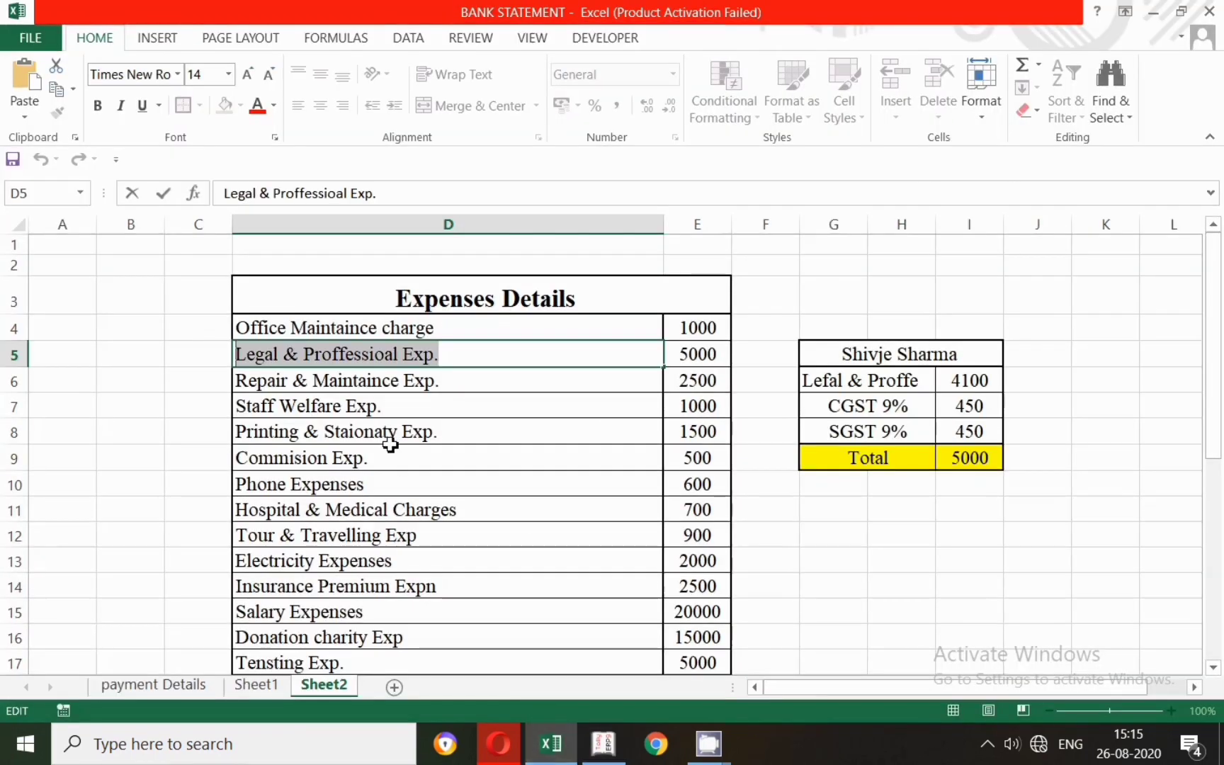
pyautogui.click(384, 377)
pyautogui.moveTo(385, 376); pyautogui.dragTo(242, 366)
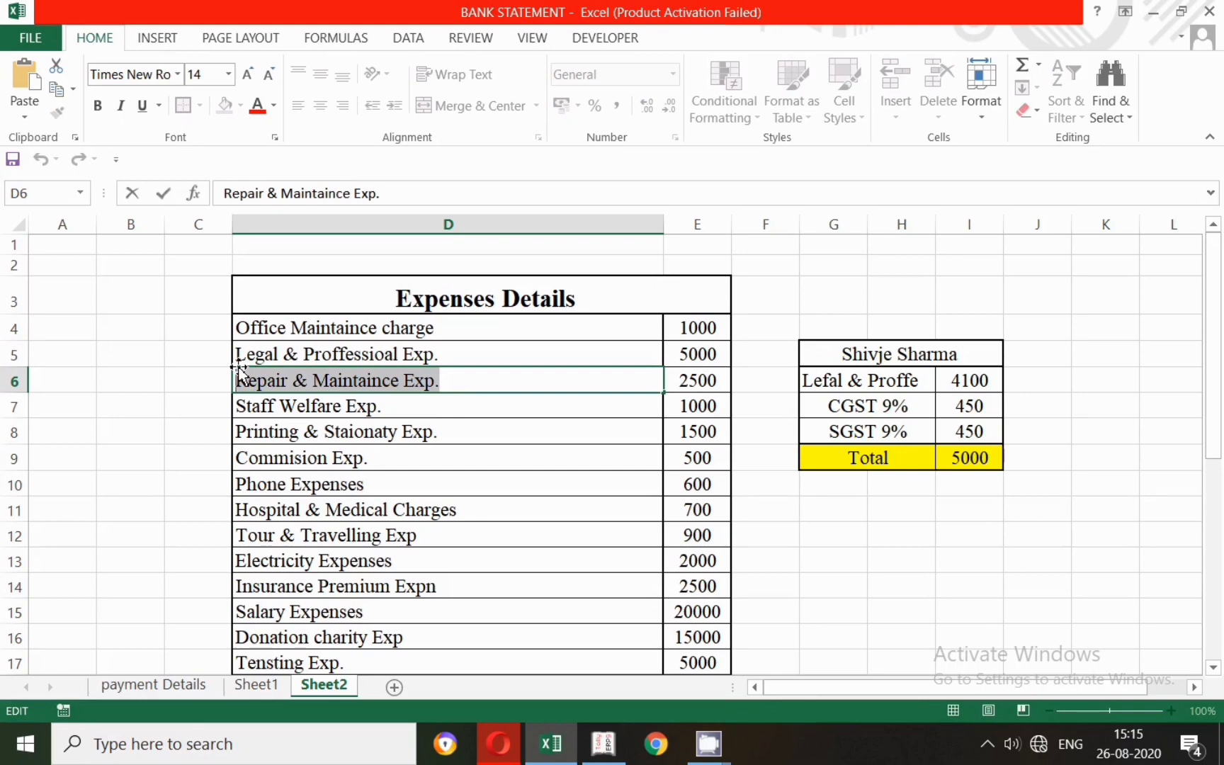
pyautogui.click(603, 744)
pyautogui.hotkey('ctrl', 'alt', 'v')
# Save the Repair & Maintaince Exp. ledger under Indirect Expenses with ledger type Not Applicable, GST Applicable and supply type Services.
pyautogui.press('Return')
pyautogui.press('Return')
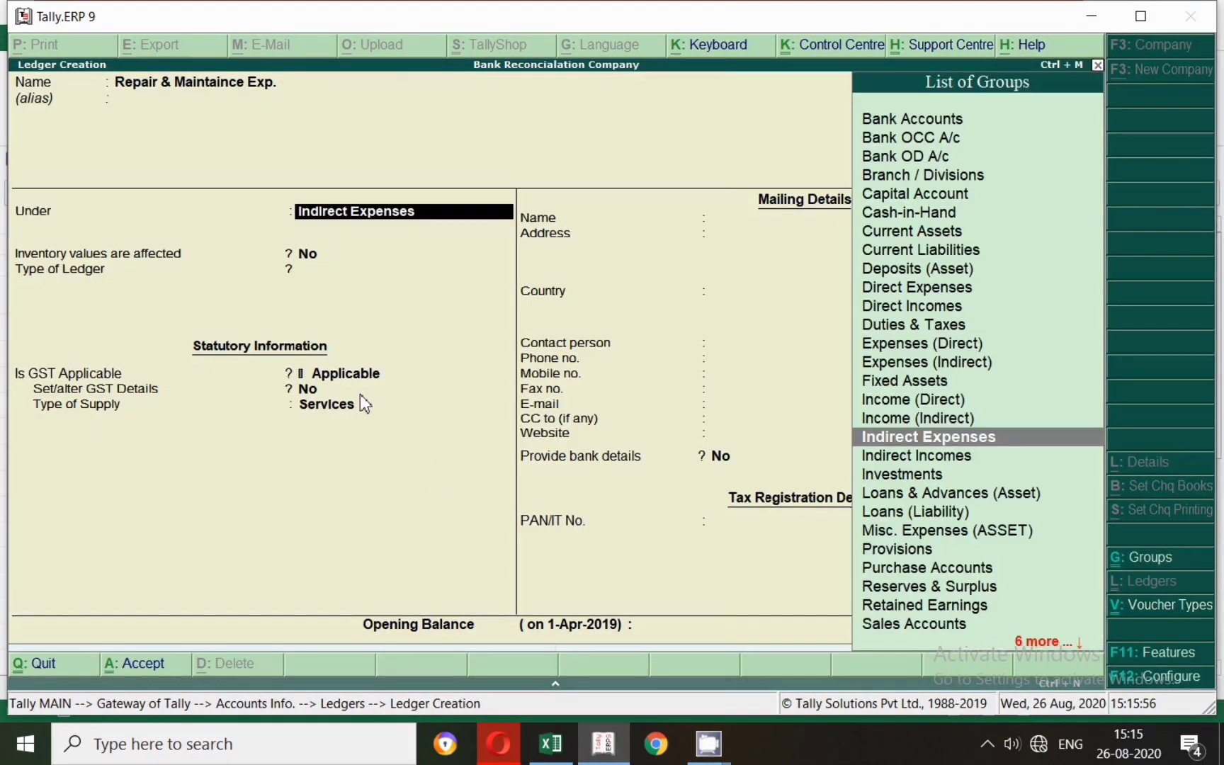
pyautogui.press('Return')
pyautogui.press('Return')
pyautogui.press('Return')
pyautogui.press('Return')
pyautogui.press('Return')
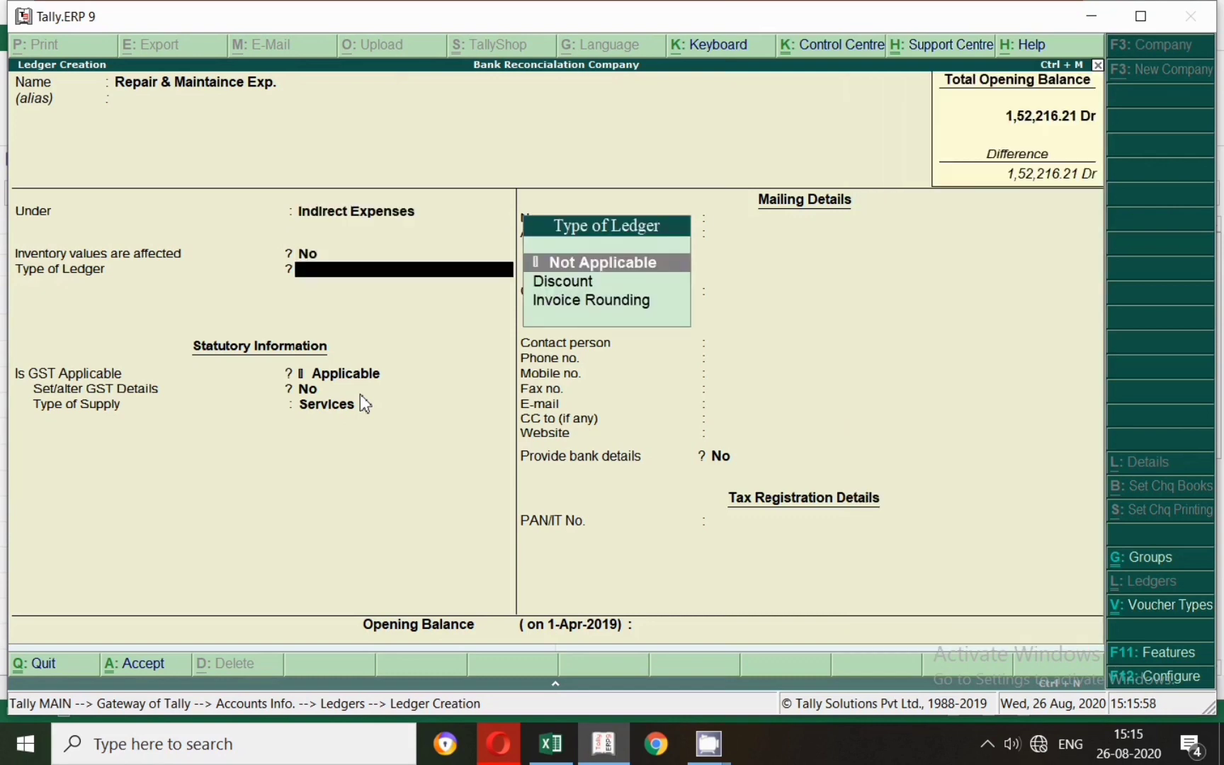
pyautogui.press('Return')
pyautogui.press('Return')
pyautogui.press('Return')
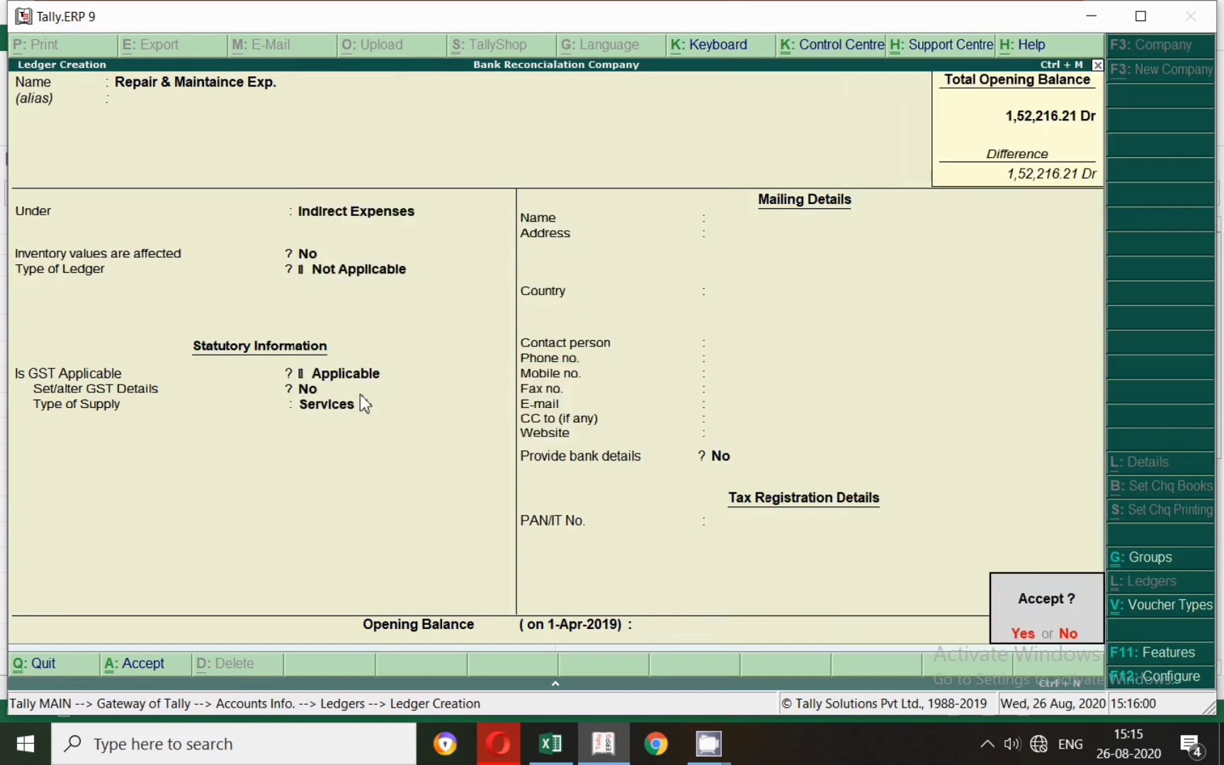
pyautogui.press('Return')
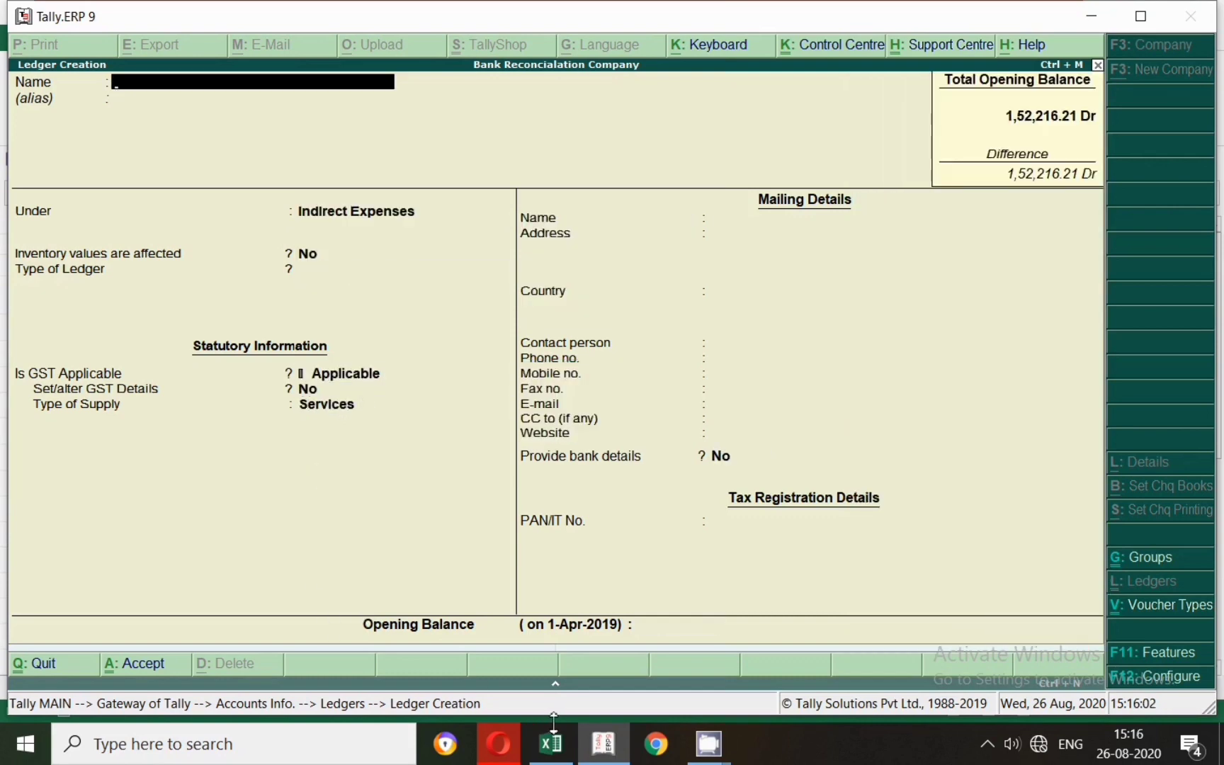
# Copy "Staff Welfare Exp." from the Excel expense list and paste it as the next ledger's name in Tally.
pyautogui.click(551, 744)
pyautogui.click(391, 406)
pyautogui.doubleClick(391, 407)
pyautogui.moveTo(382, 406); pyautogui.dragTo(236, 406)
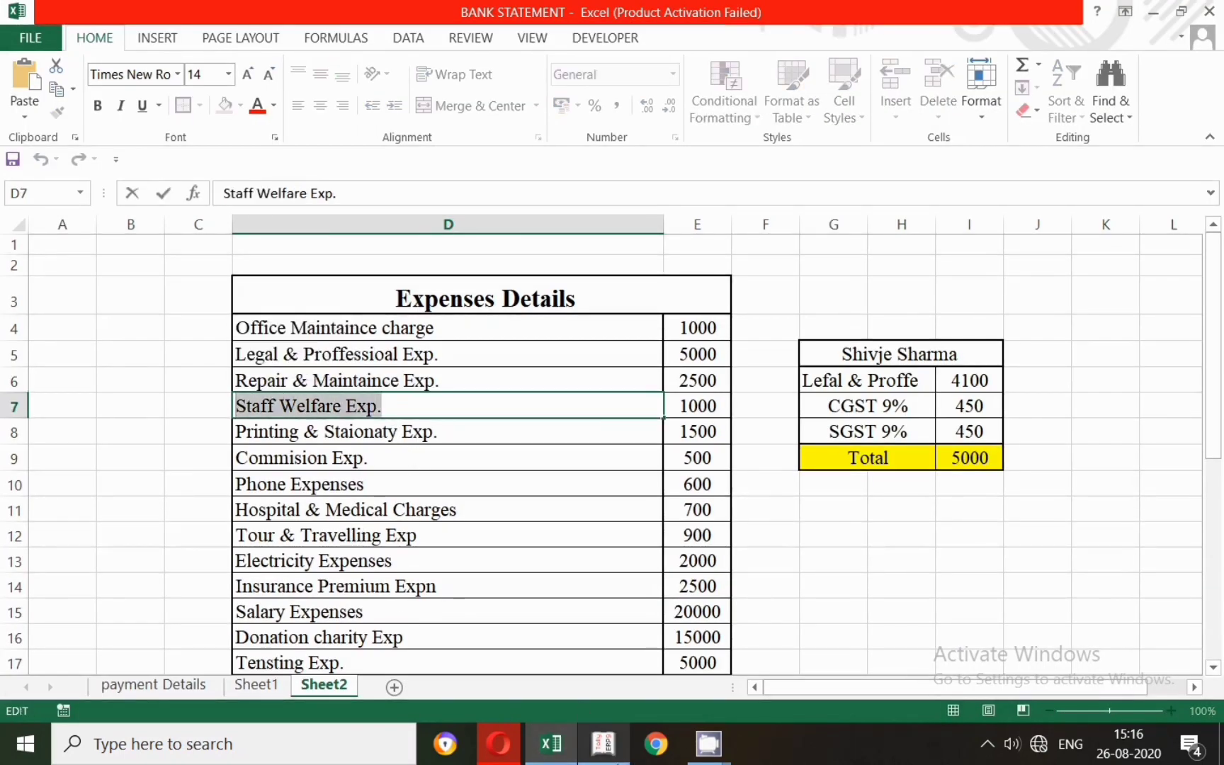
pyautogui.click(603, 744)
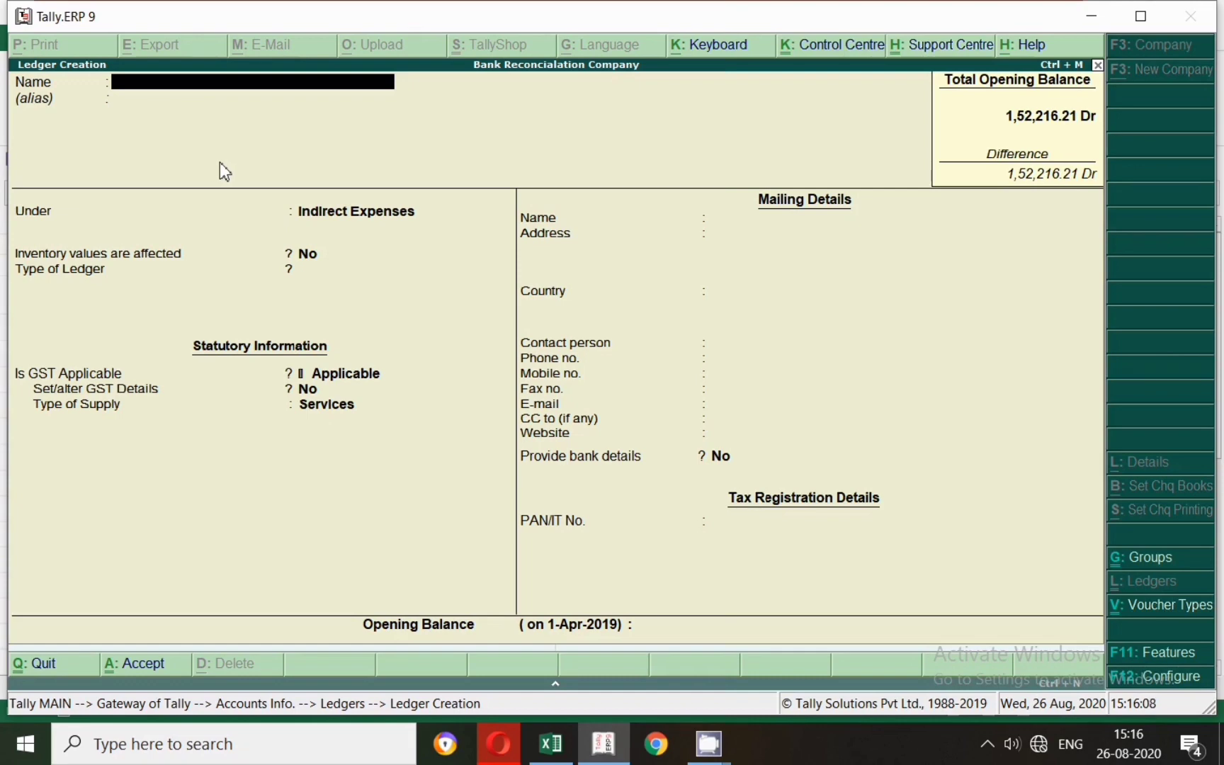
pyautogui.hotkey('ctrl', 'alt', 'v')
# Save the Staff Welfare Exp. ledger under Indirect Expenses with ledger type Not Applicable, GST Applicable and supply type Services.
pyautogui.press('Return')
pyautogui.press('Return')
pyautogui.press('Return')
pyautogui.press('Return')
pyautogui.press('Return')
pyautogui.press('Return')
pyautogui.press('Return')
pyautogui.press('Return')
pyautogui.press('Return')
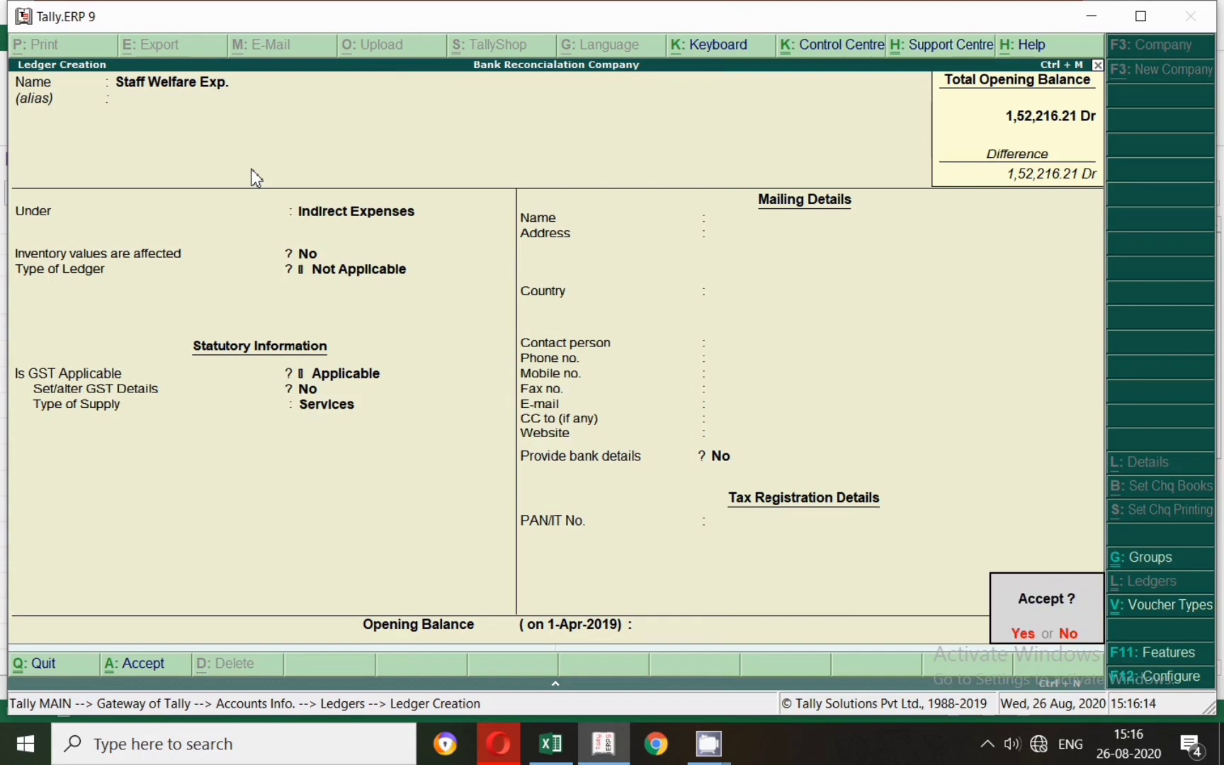
pyautogui.press('Return')
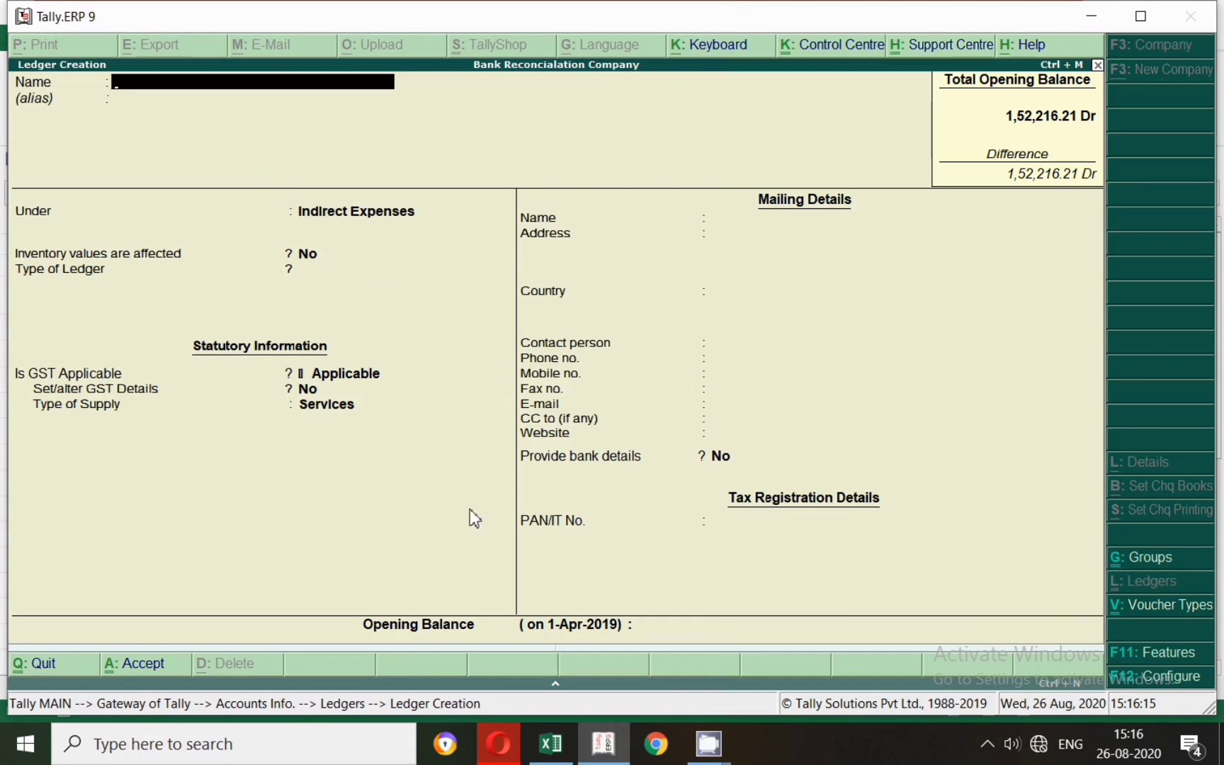
# Copy "Printing & Staionaty Exp." from the Excel expense list and paste it as the next ledger's name in Tally.
pyautogui.click(551, 743)
pyautogui.doubleClick(443, 435)
pyautogui.moveTo(442, 436); pyautogui.dragTo(242, 438)
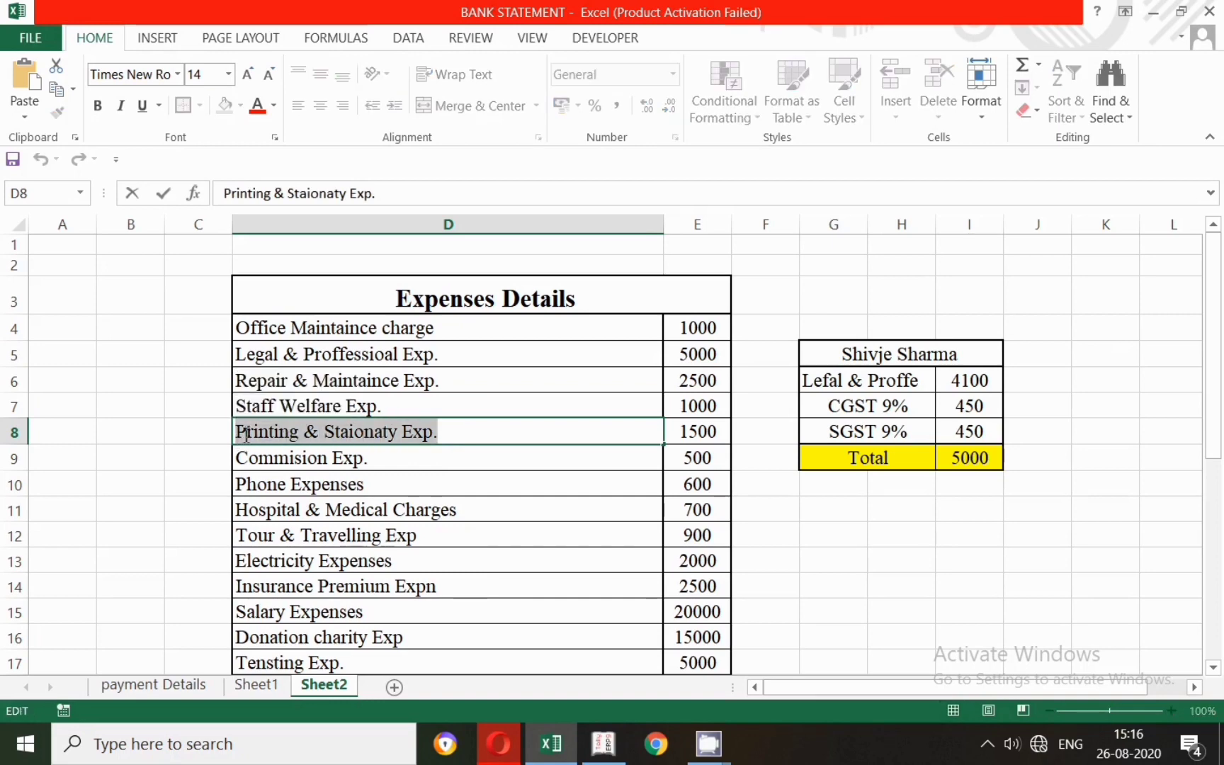
pyautogui.click(610, 751)
pyautogui.hotkey('ctrl', 'alt', 'v')
# Save the Printing & Staionaty Exp. ledger under Indirect Expenses with ledger type Not Applicable, GST Applicable and supply type Services.
pyautogui.press('Return')
pyautogui.press('Return')
pyautogui.press('Return')
pyautogui.press('Return')
pyautogui.press('Return')
pyautogui.press('Return')
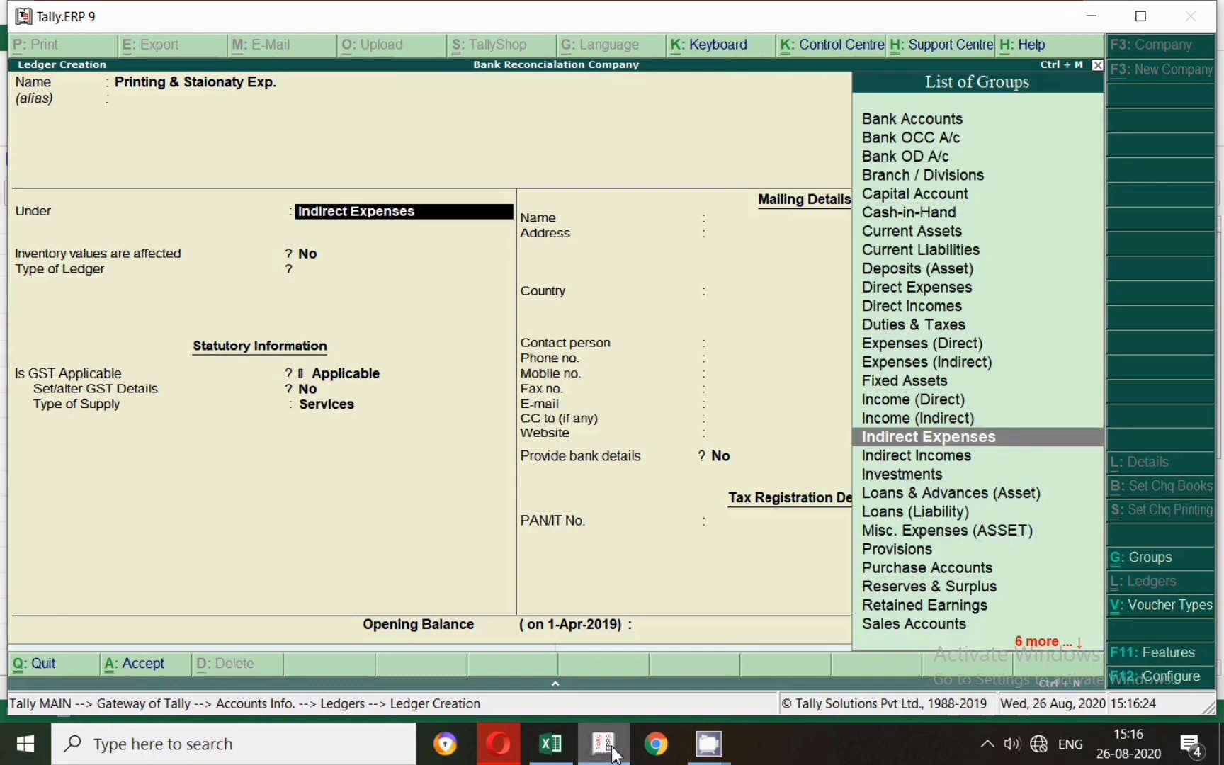
pyautogui.press('Return')
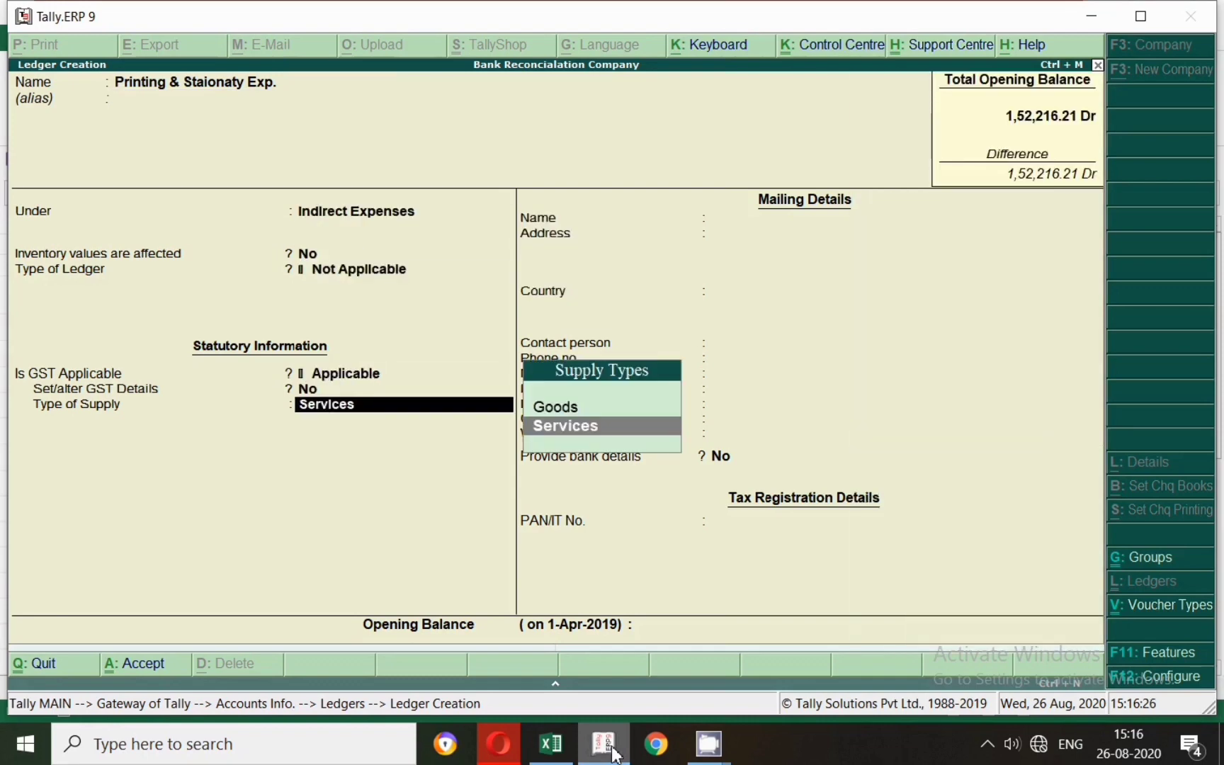
pyautogui.press('Return')
pyautogui.press('Return')
pyautogui.press('Return')
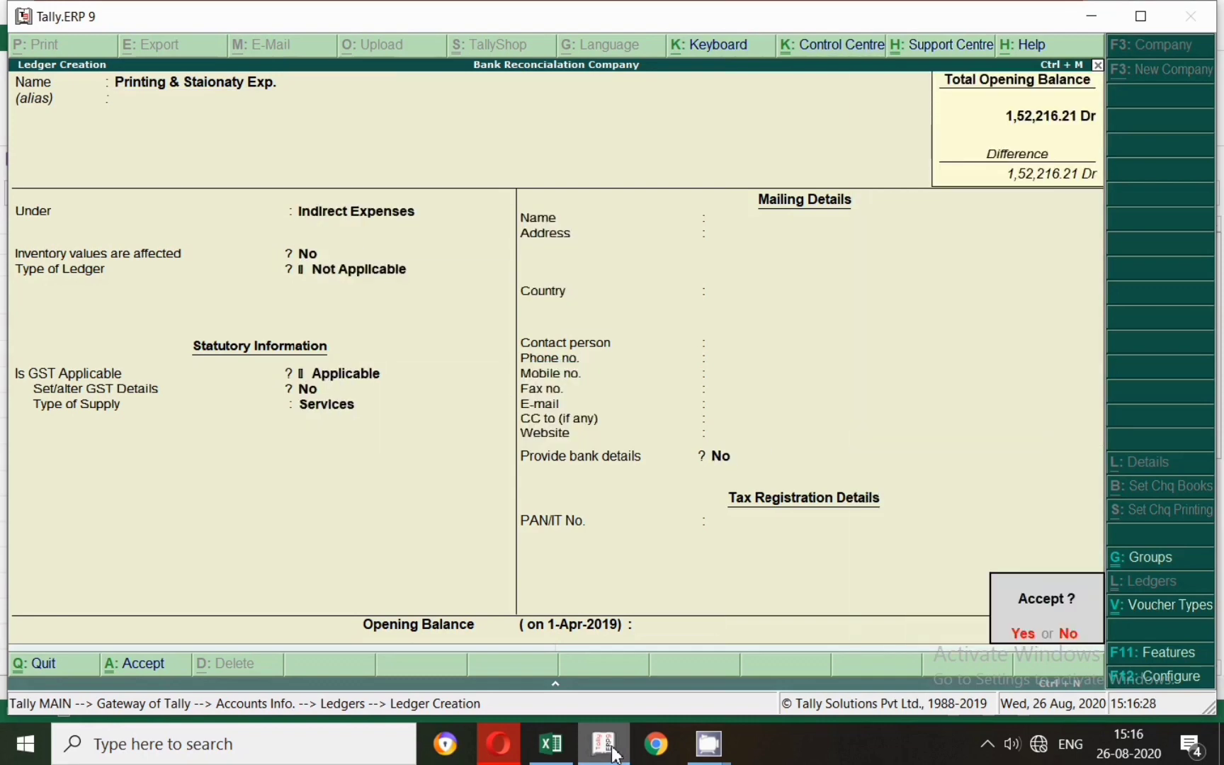
pyautogui.press('Return')
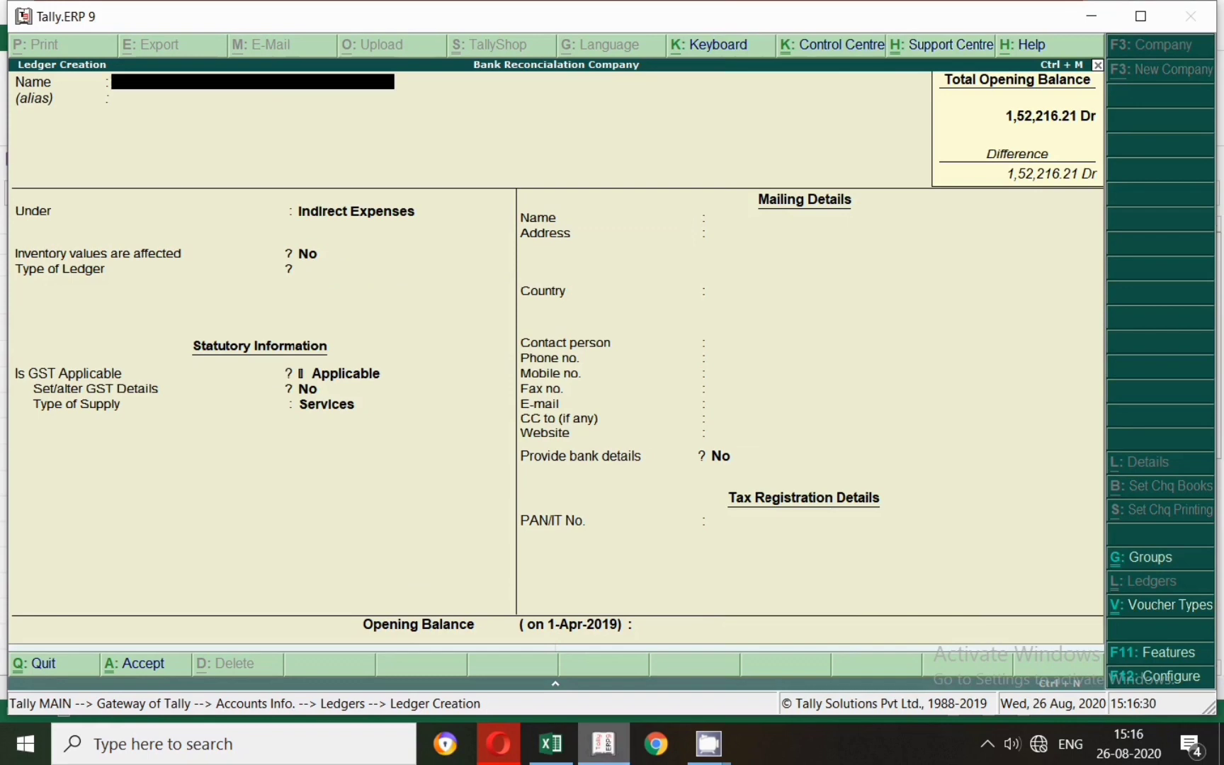
# Copy "Commision Exp." from the Excel expense list and enter it as the next ledger's name in Tally.
pyautogui.click(569, 746)
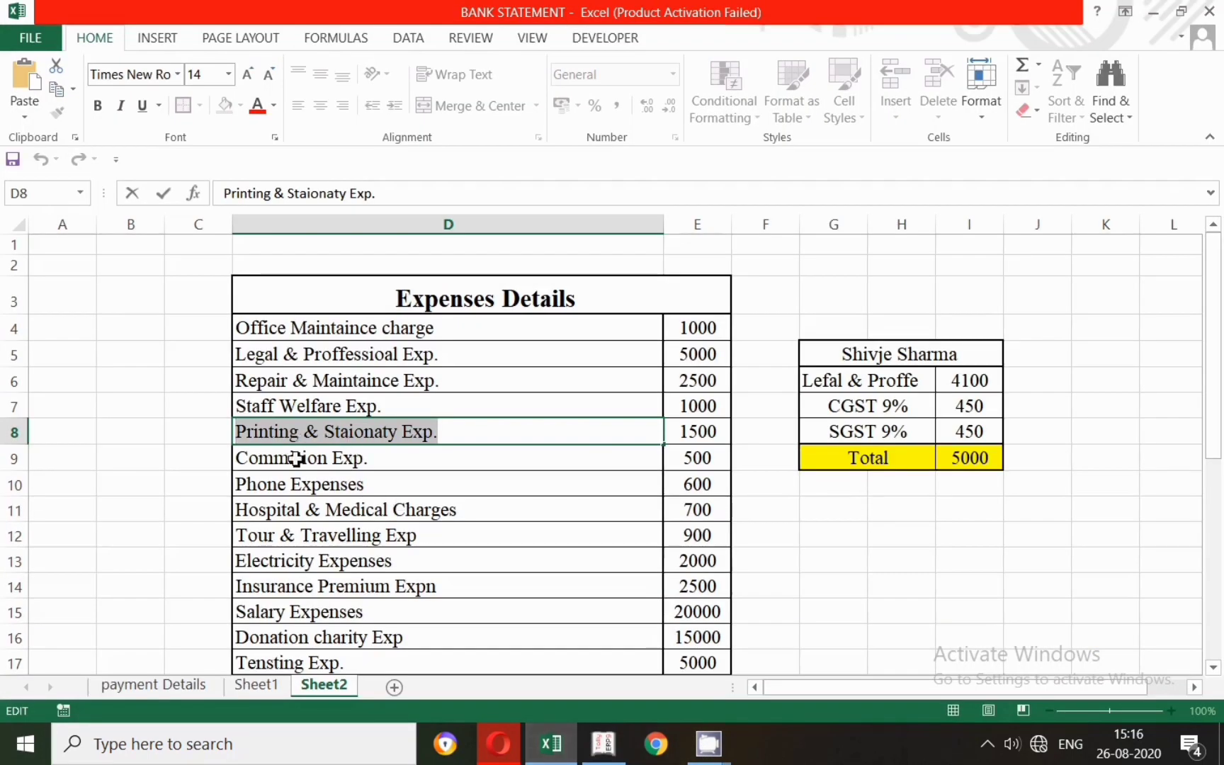
pyautogui.click(385, 466)
pyautogui.moveTo(255, 461); pyautogui.dragTo(237, 461)
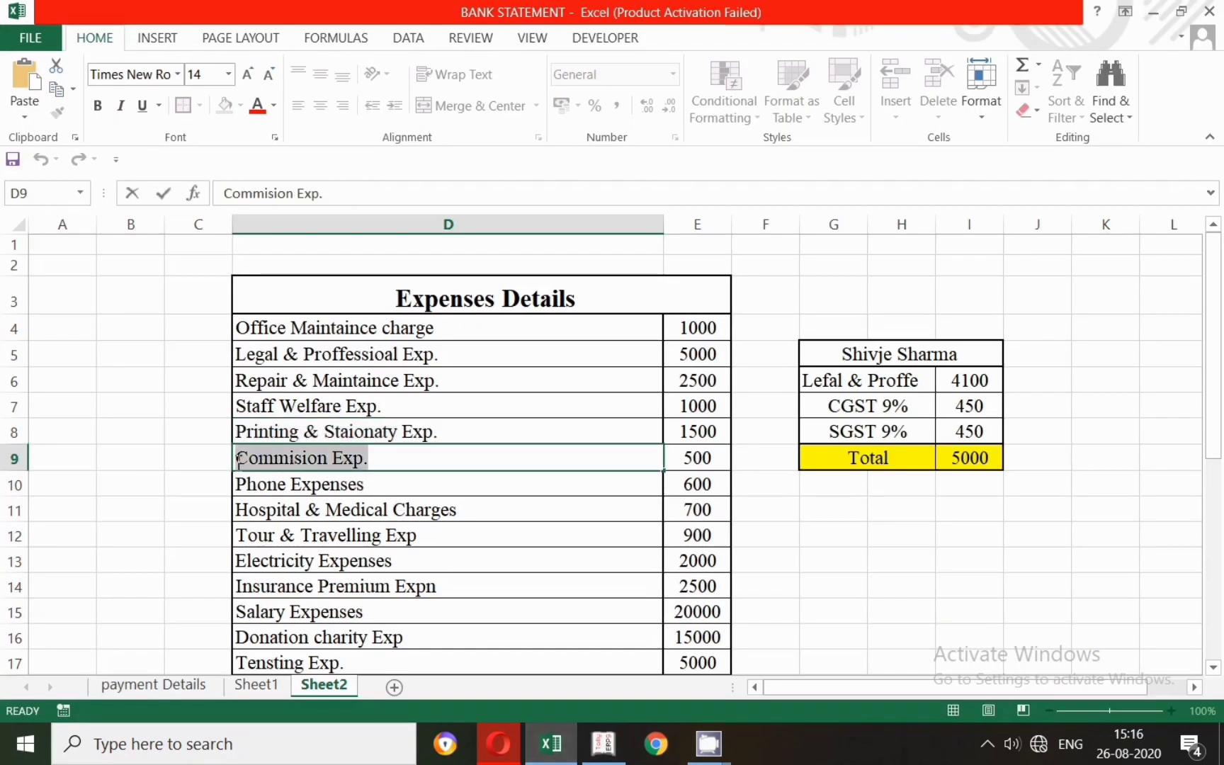
pyautogui.click(603, 744)
pyautogui.hotkey('ctrl', 'alt', 'v')
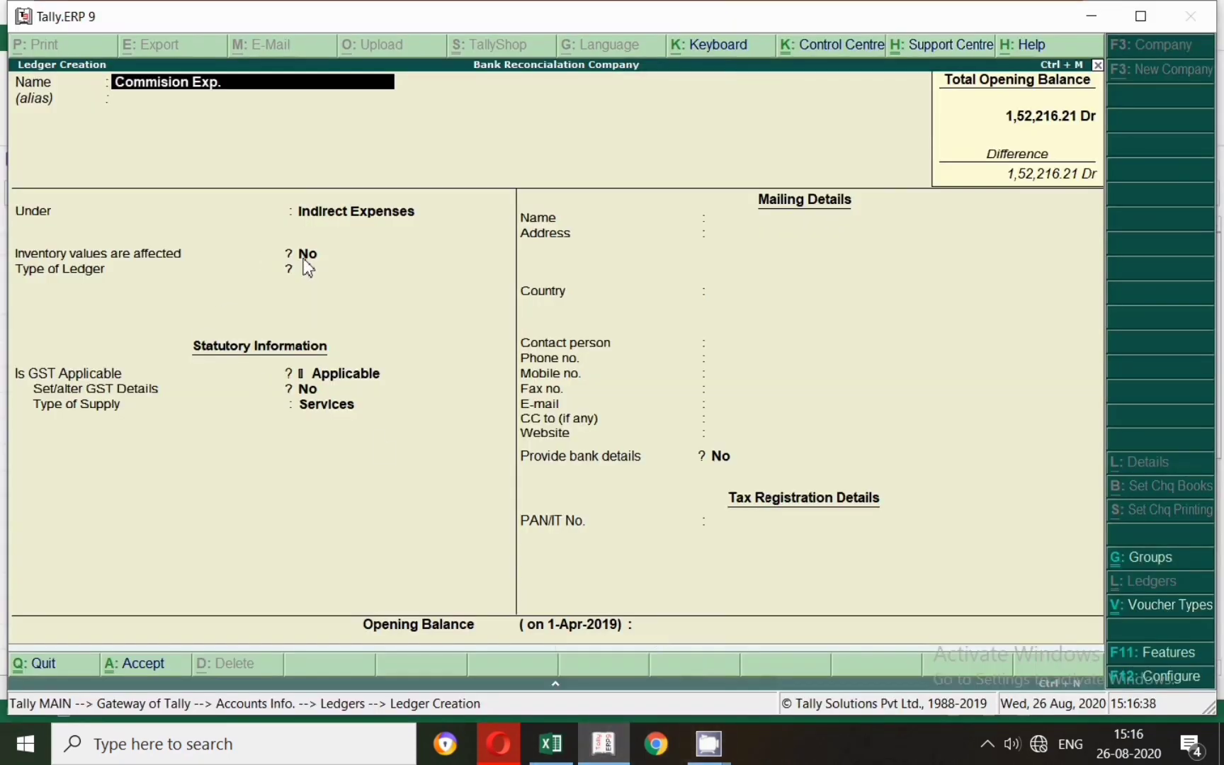
pyautogui.press('Return')
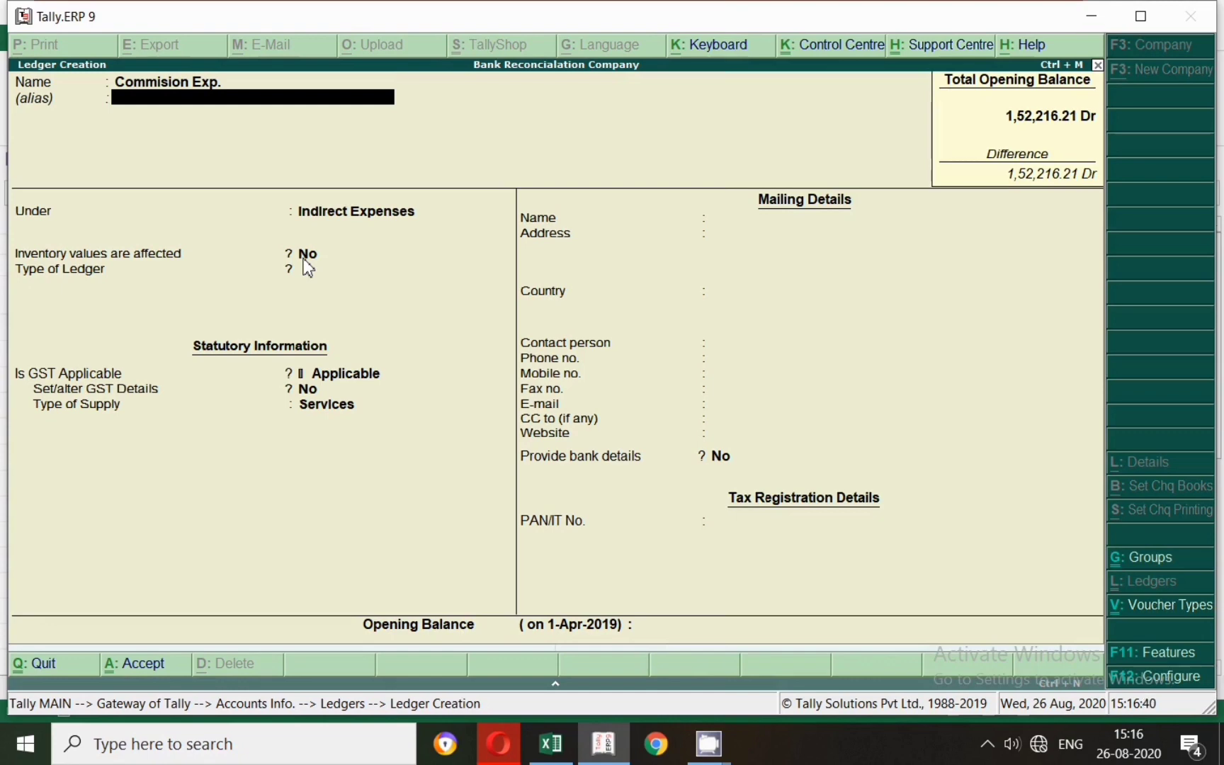
# Save the Commision Exp. ledger under Indirect Expenses with ledger type Not Applicable, GST Applicable and supply type Services.
pyautogui.press('Return')
pyautogui.press('Return')
pyautogui.press('Return')
pyautogui.press('Return')
pyautogui.press('Return')
pyautogui.press('Return')
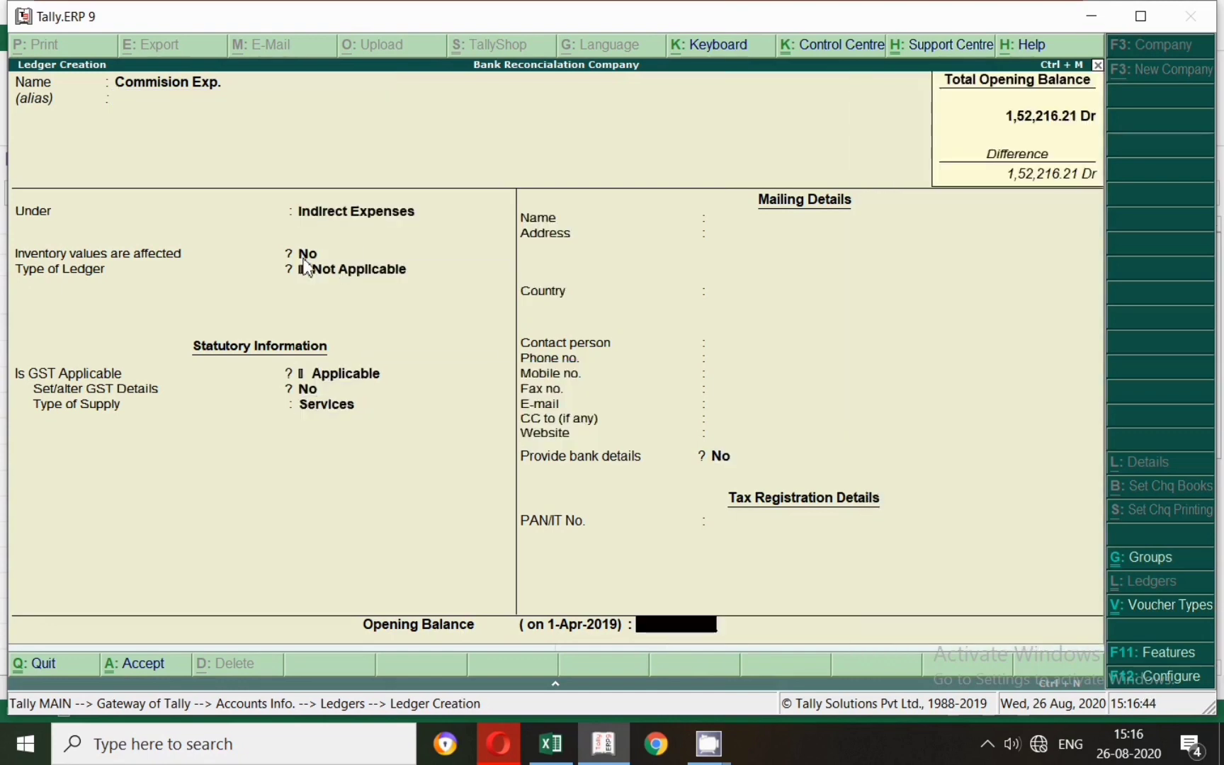
pyautogui.press('Return')
pyautogui.press('n')
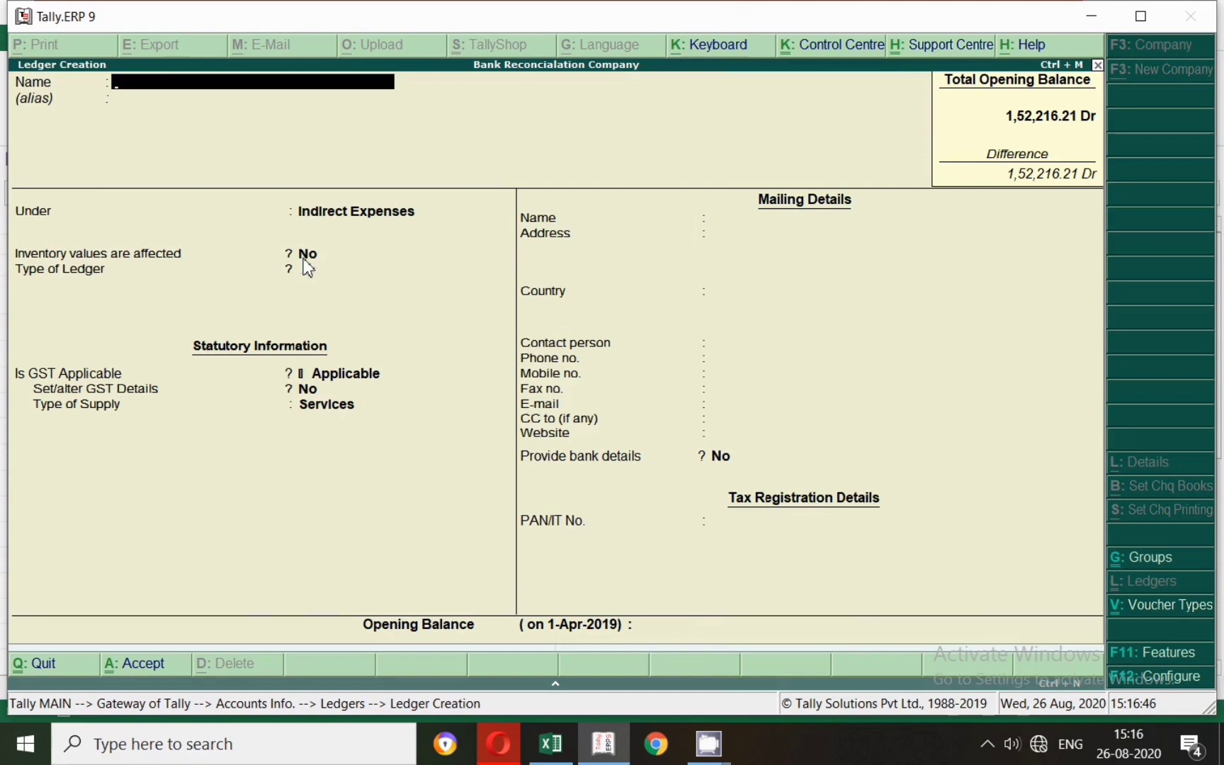
# Copy "Phone Expenses" from the Excel expense list and paste it as the next ledger's name in Tally.
pyautogui.click(551, 743)
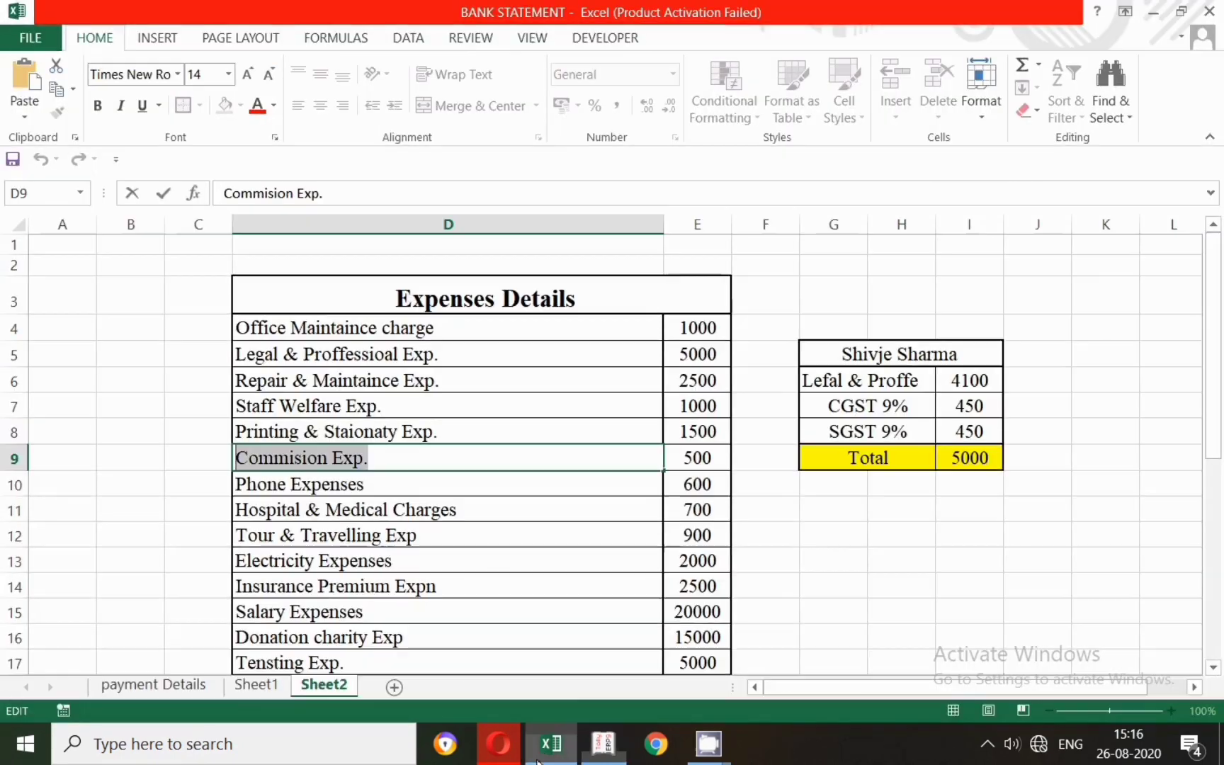
pyautogui.doubleClick(390, 492)
pyautogui.moveTo(390, 491); pyautogui.dragTo(232, 482)
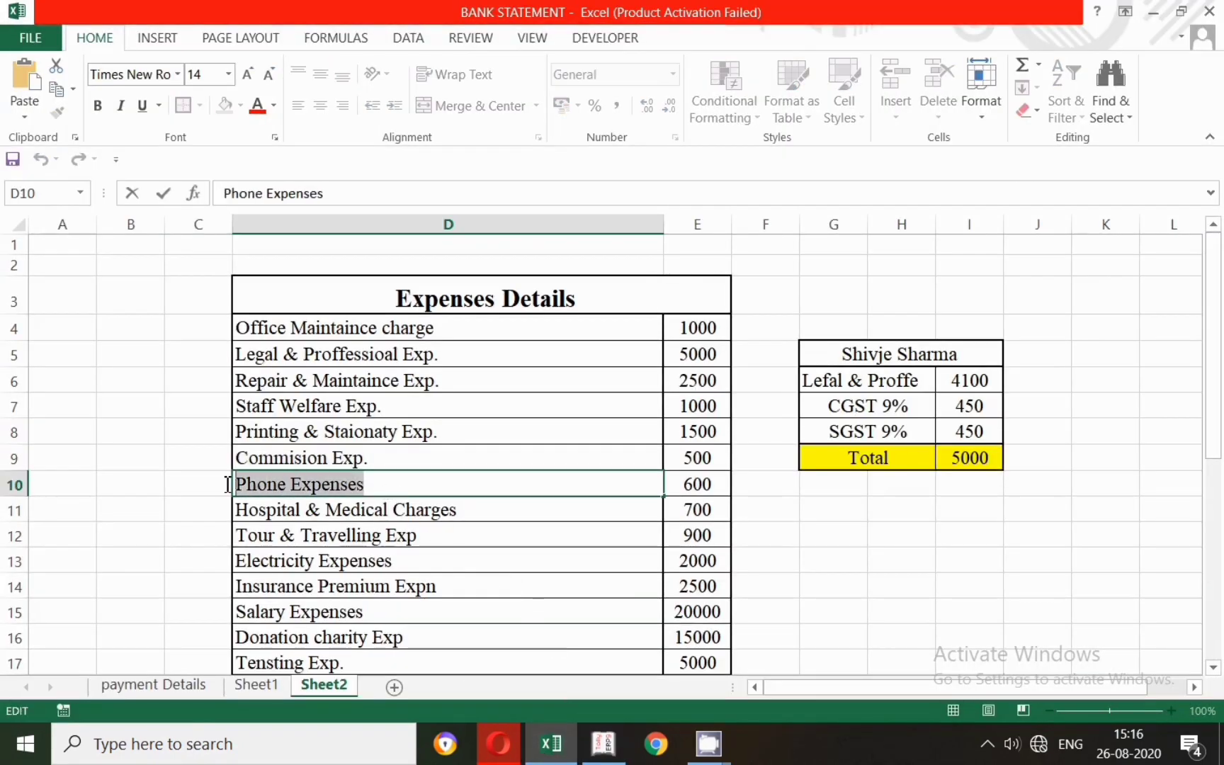
pyautogui.click(604, 744)
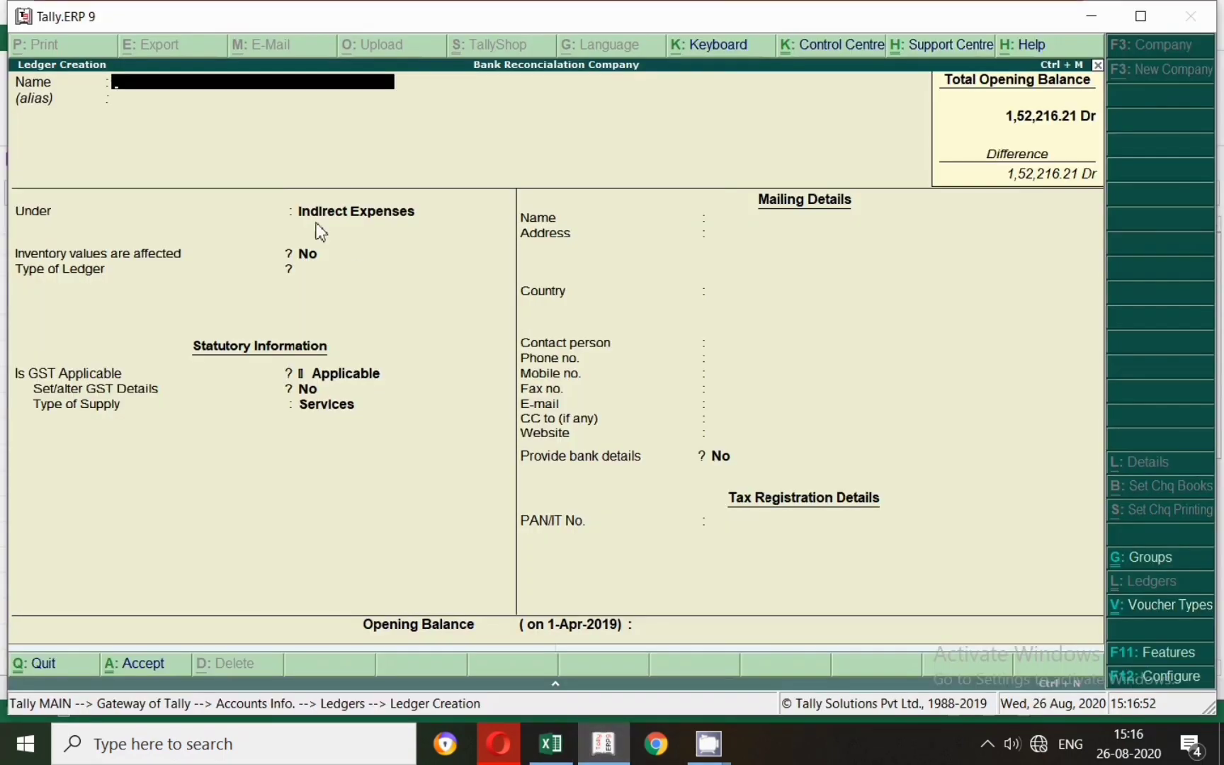
pyautogui.hotkey('ctrl', 'alt', 'v')
pyautogui.press('Return')
pyautogui.press('Return')
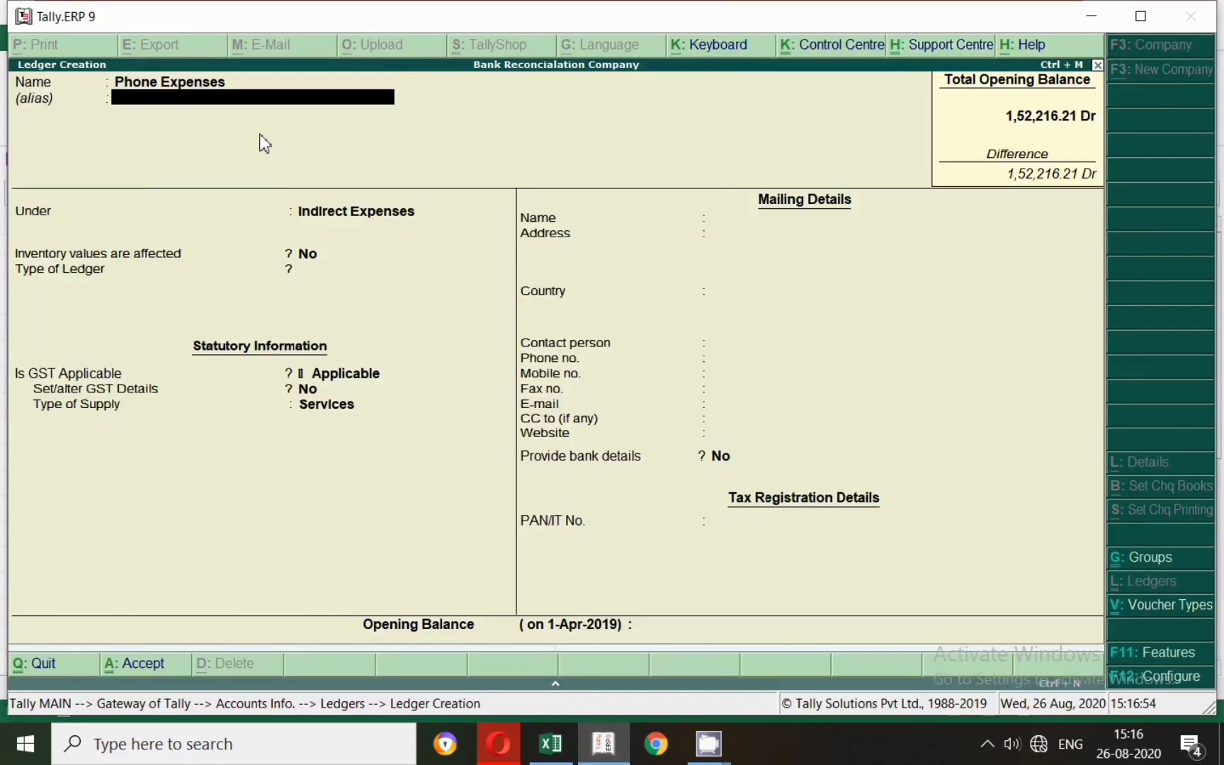
# Save the Phone Expenses ledger under Indirect Expenses with ledger type Not Applicable, GST Applicable and supply type Services.
pyautogui.press('Return')
pyautogui.press('Return')
pyautogui.press('Return')
pyautogui.press('Return')
pyautogui.press('Return')
pyautogui.press('Return')
pyautogui.press('Return')
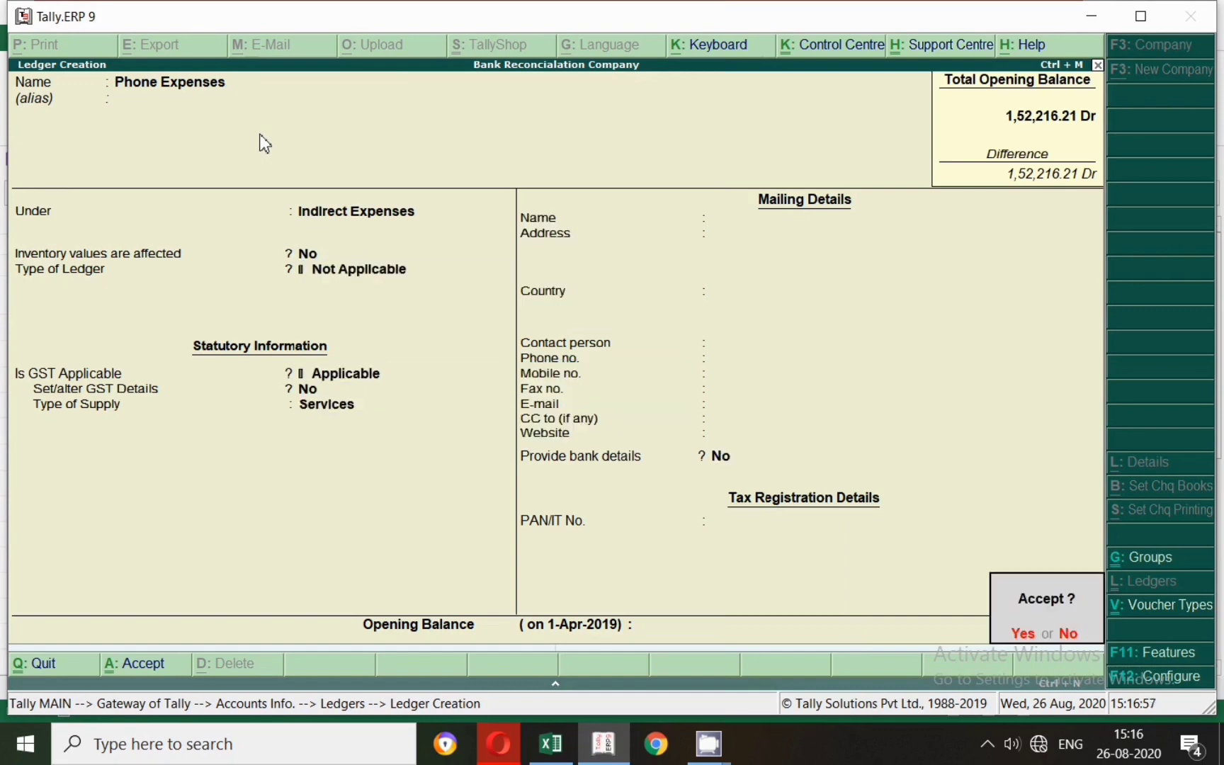
pyautogui.press('Return')
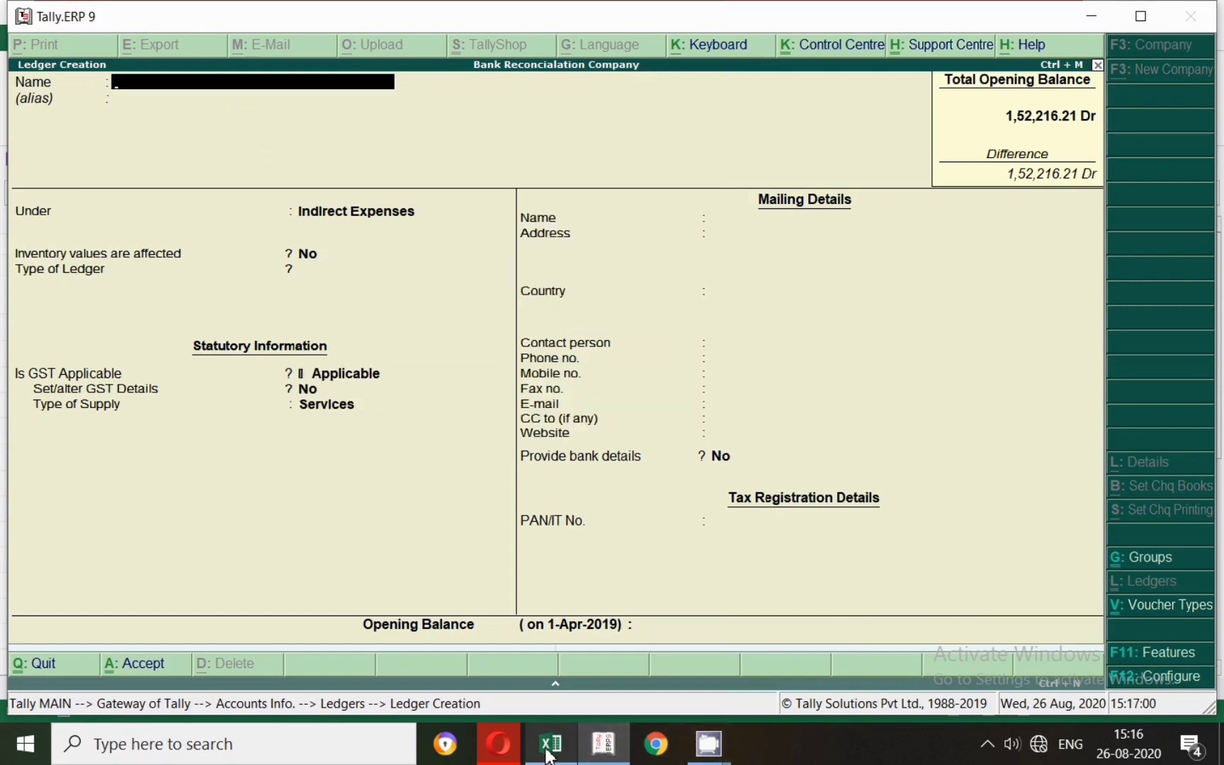
# Copy "Hospital & Medical Charges" from the Excel expense list and paste it as the next ledger's name in Tally.
pyautogui.moveTo(602, 743)
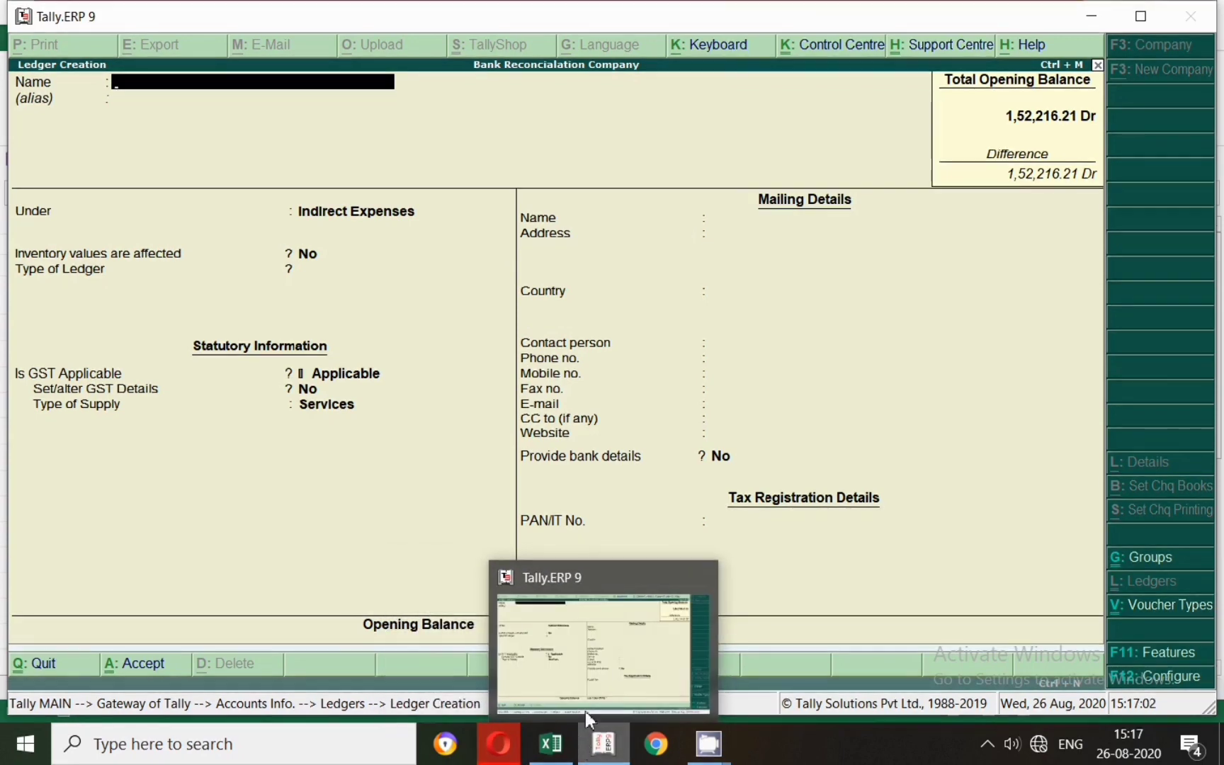
pyautogui.click(553, 750)
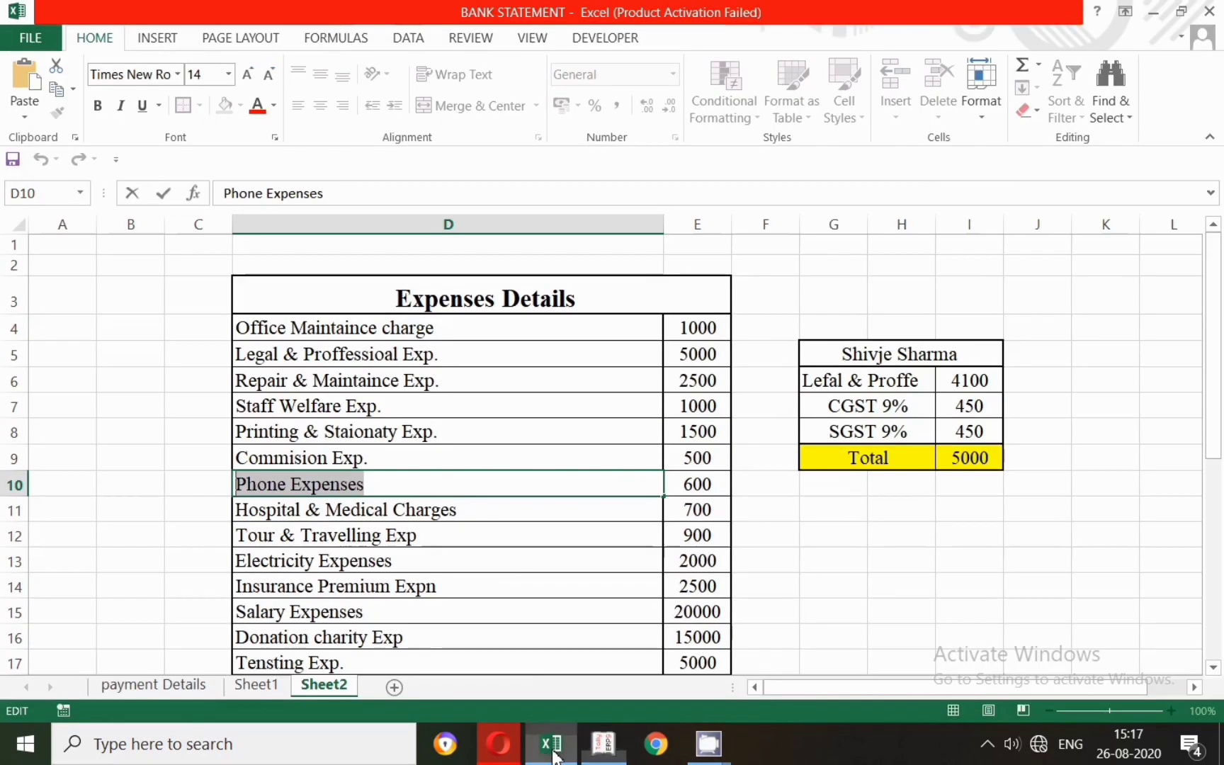
pyautogui.click(482, 515)
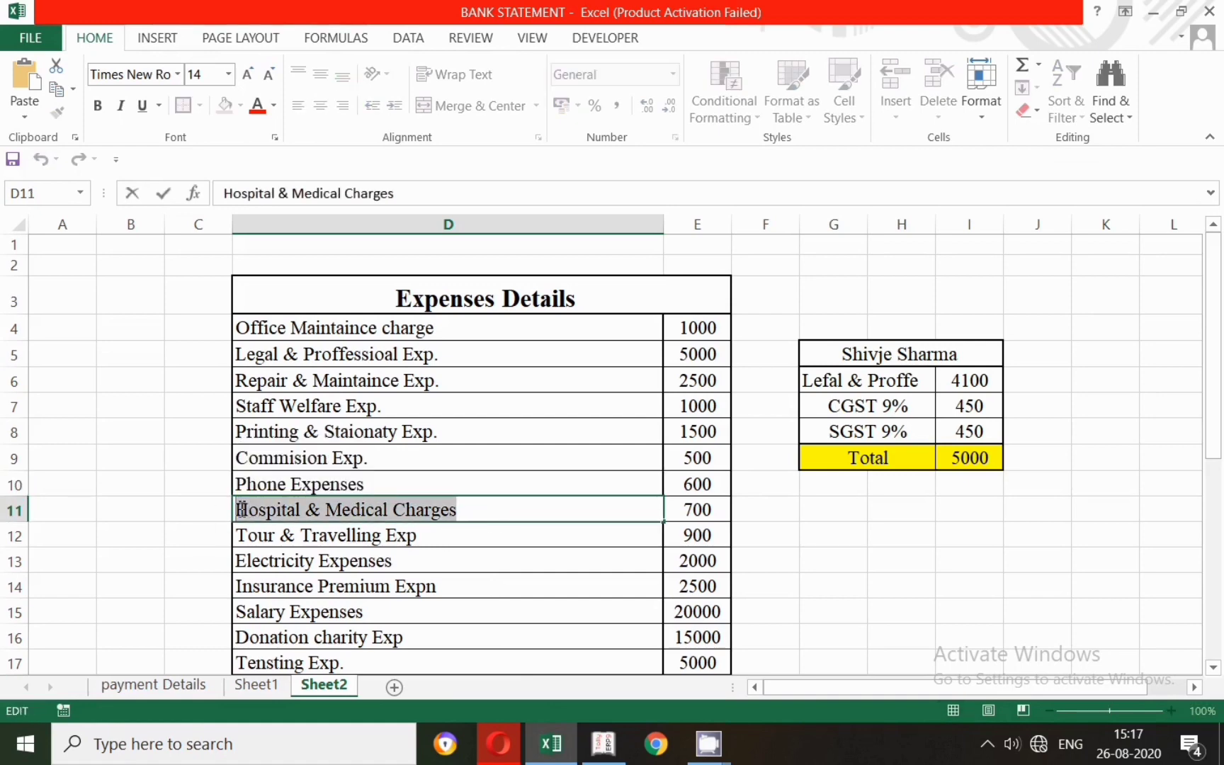
pyautogui.click(542, 752)
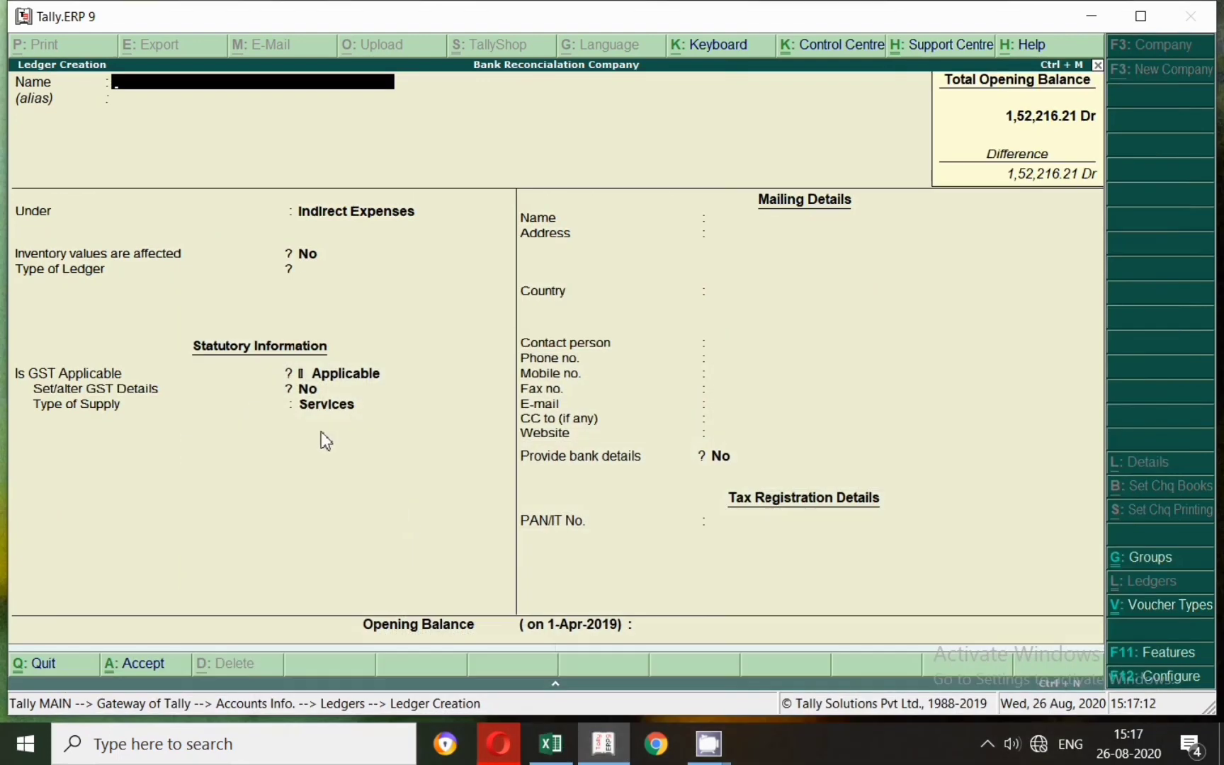
pyautogui.hotkey('ctrl', 'alt', 'v')
pyautogui.press('Return')
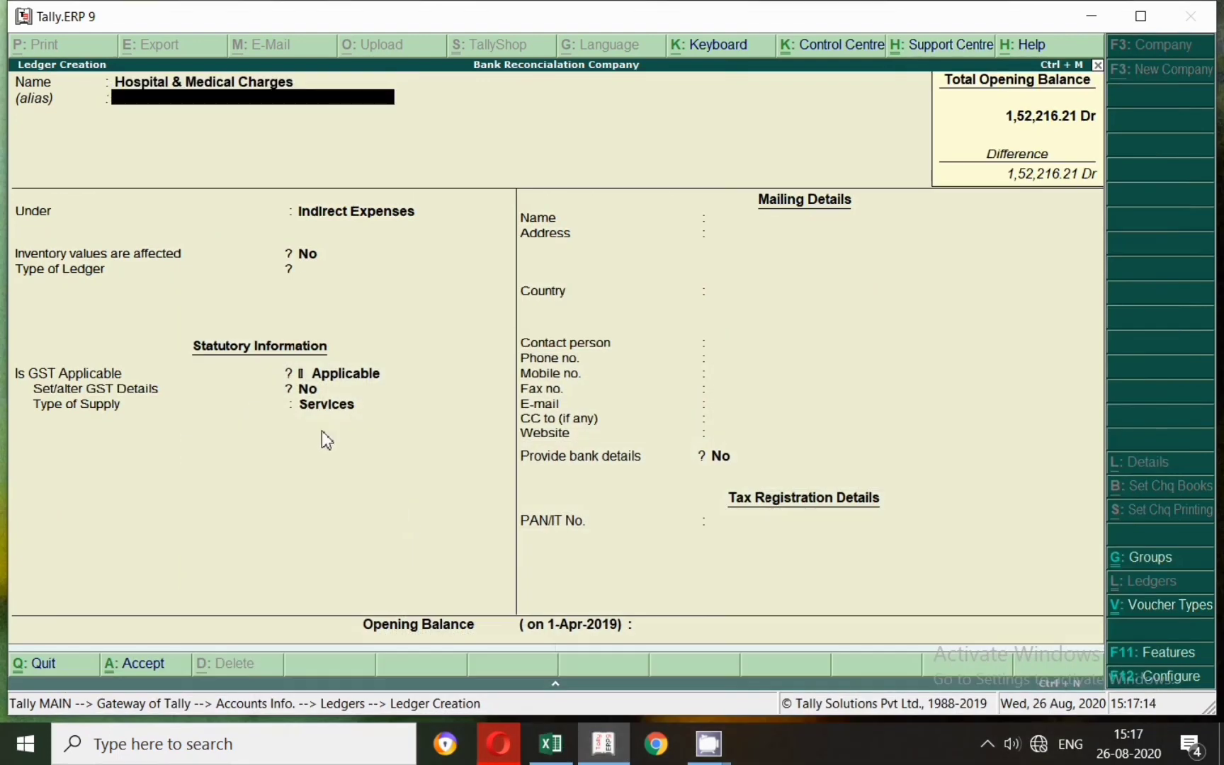
# Save the Hospital & Medical Charges ledger under Indirect Expenses with ledger type Not Applicable, GST Applicable and supply type Services.
pyautogui.press('Return')
pyautogui.press('Return')
pyautogui.press('Return')
pyautogui.press('Return')
pyautogui.press('Return')
pyautogui.press('Return')
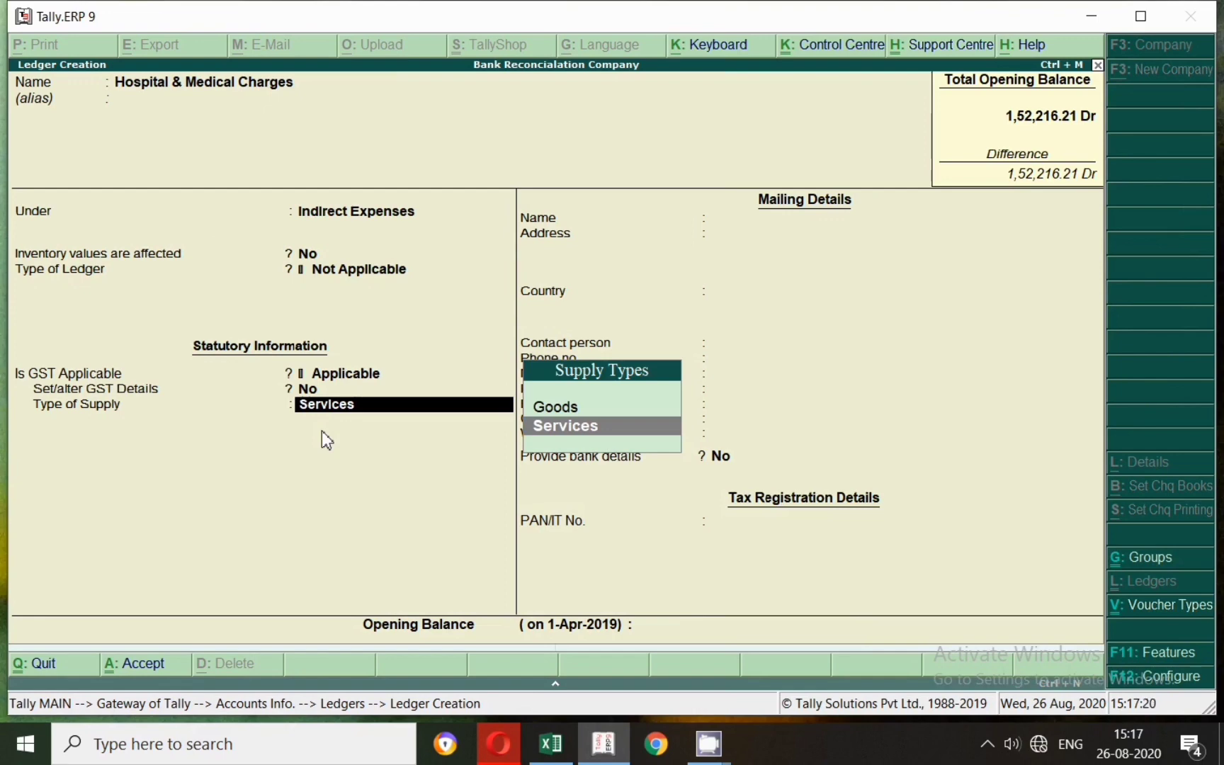
pyautogui.press('Return')
pyautogui.press('Return')
pyautogui.press('Return')
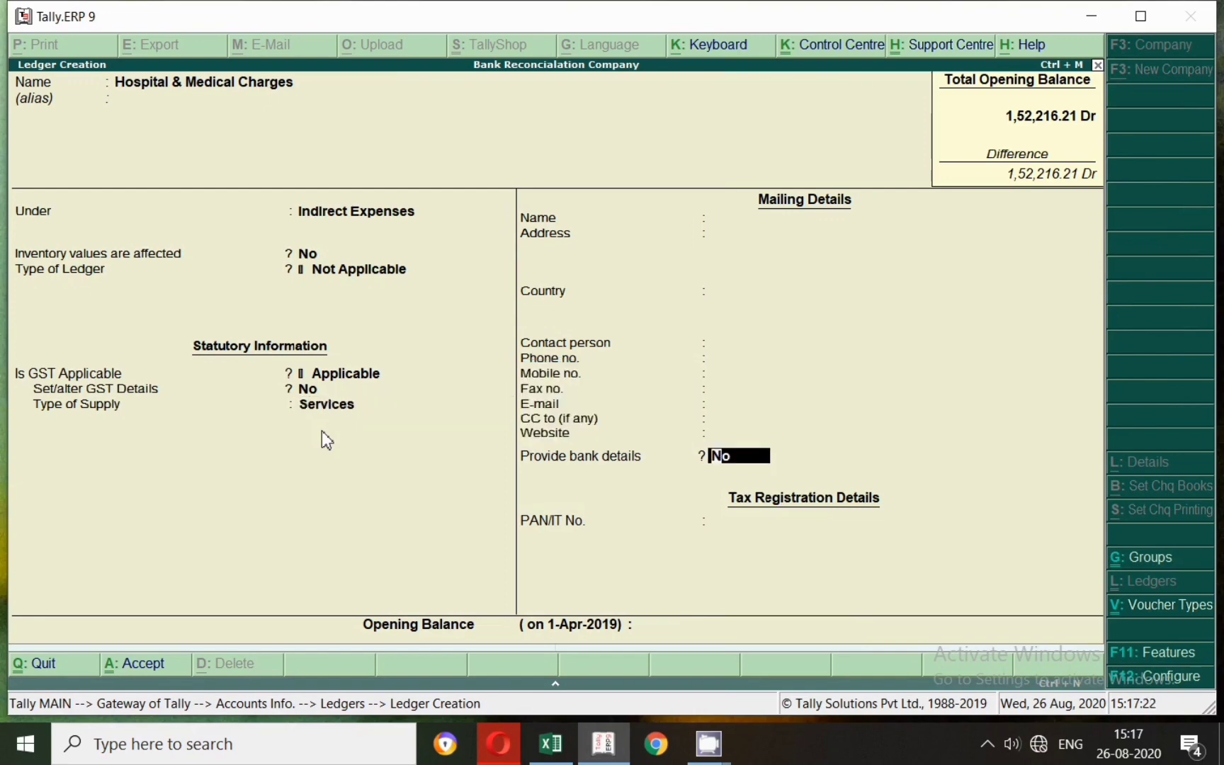
pyautogui.press('Return')
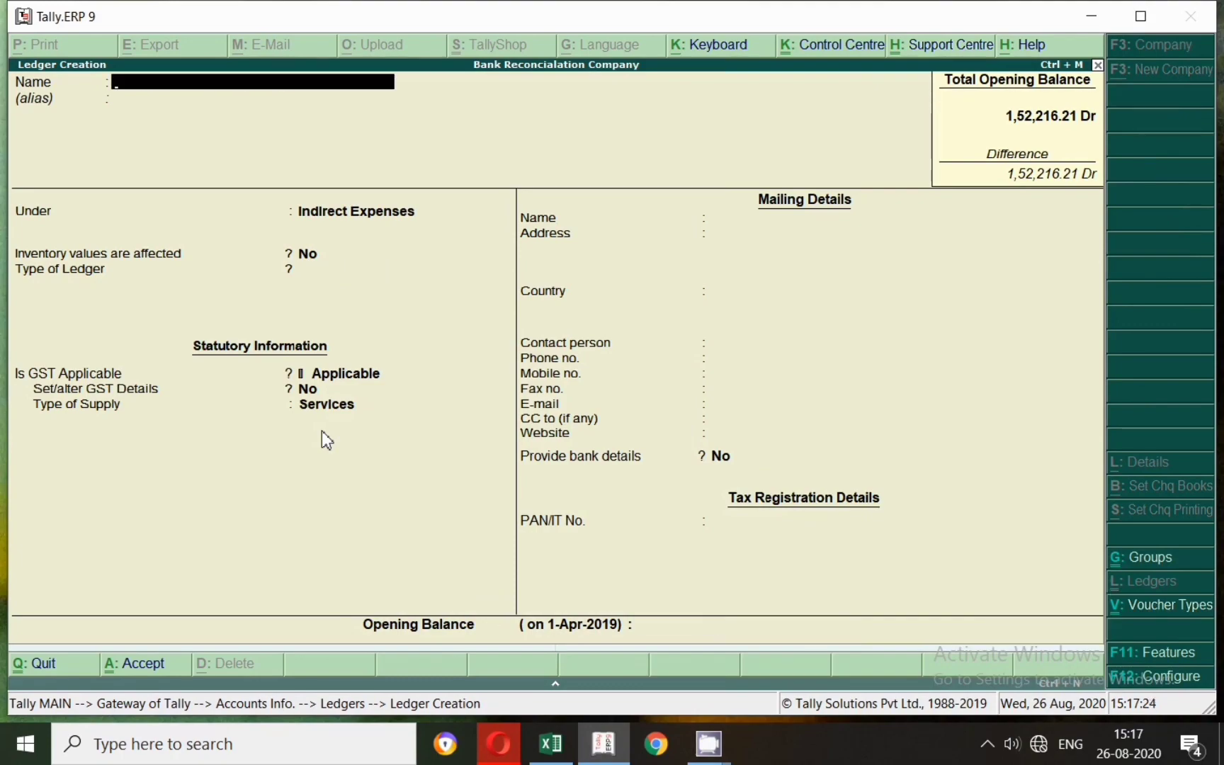
# Copy "Tour & Travelling Exp" from the Excel expense list and paste it as the next ledger's name in Tally.
pyautogui.click(551, 744)
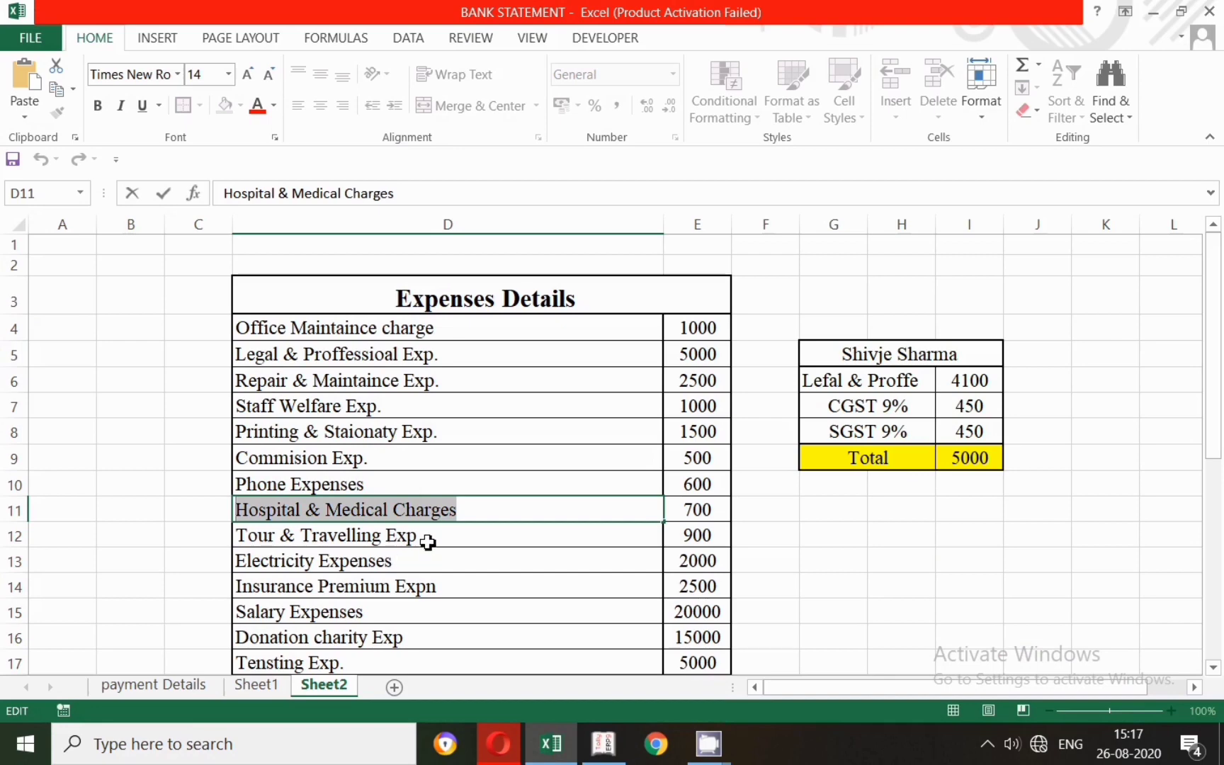
pyautogui.doubleClick(428, 539)
pyautogui.moveTo(425, 538); pyautogui.dragTo(236, 538)
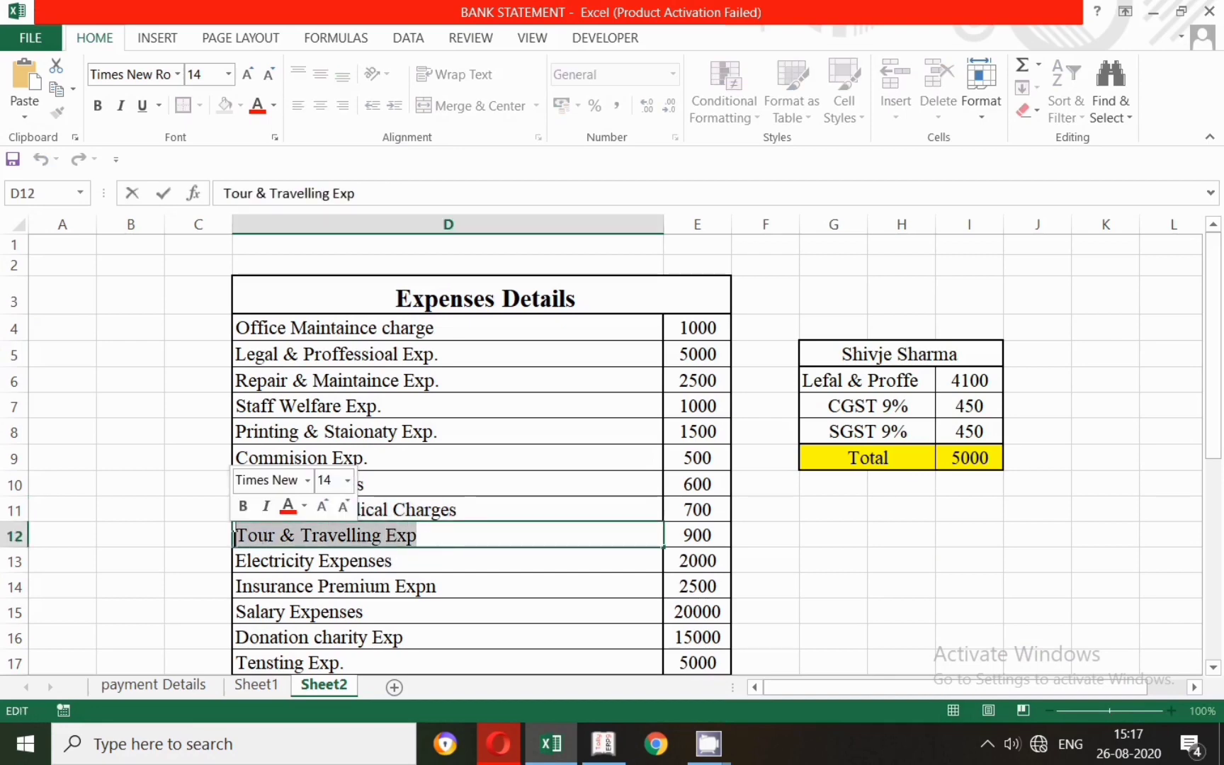
pyautogui.click(603, 744)
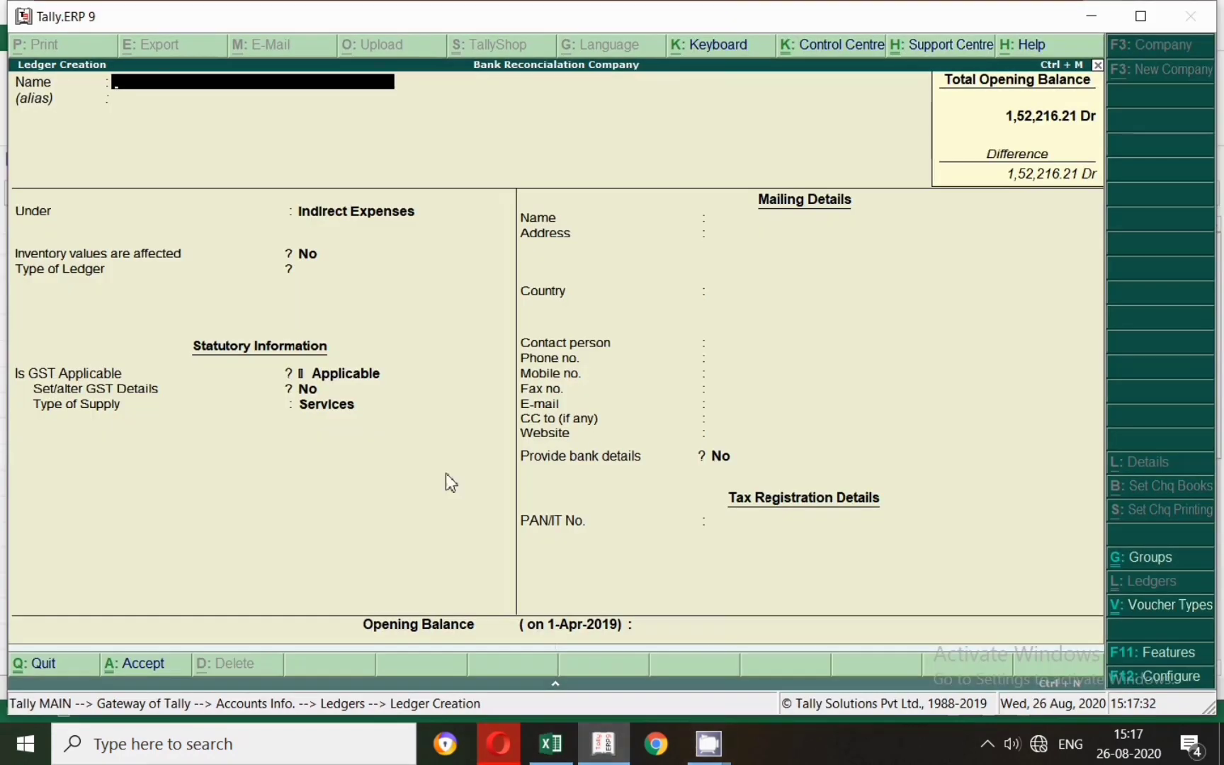
pyautogui.hotkey('ctrl', 'alt', 'v')
pyautogui.press('Return')
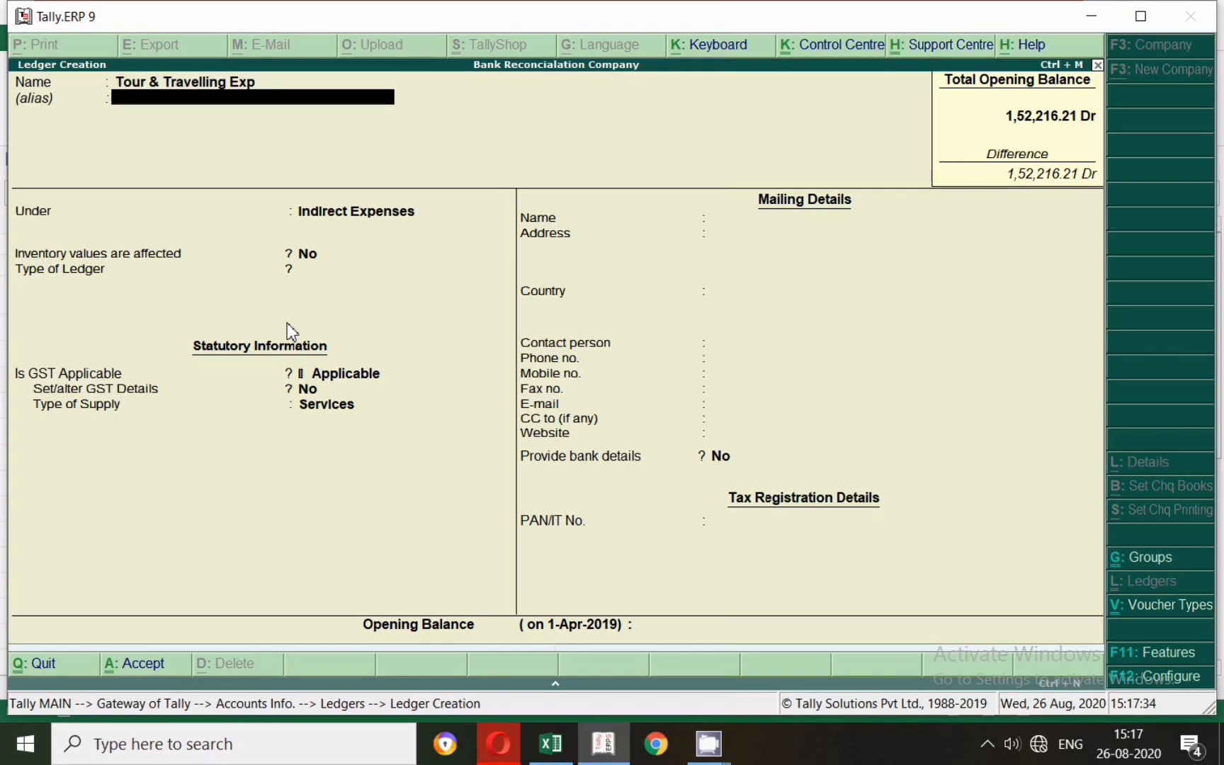
# Save the Tour & Travelling Exp ledger under Indirect Expenses, keeping GST Applicable and supply type Services.
pyautogui.press('Return')
pyautogui.press('Return')
pyautogui.press('Return')
pyautogui.press('Return')
pyautogui.press('Return')
pyautogui.press('Return')
pyautogui.press('Return')
pyautogui.press('Return')
pyautogui.press('Return')
pyautogui.press('Return')
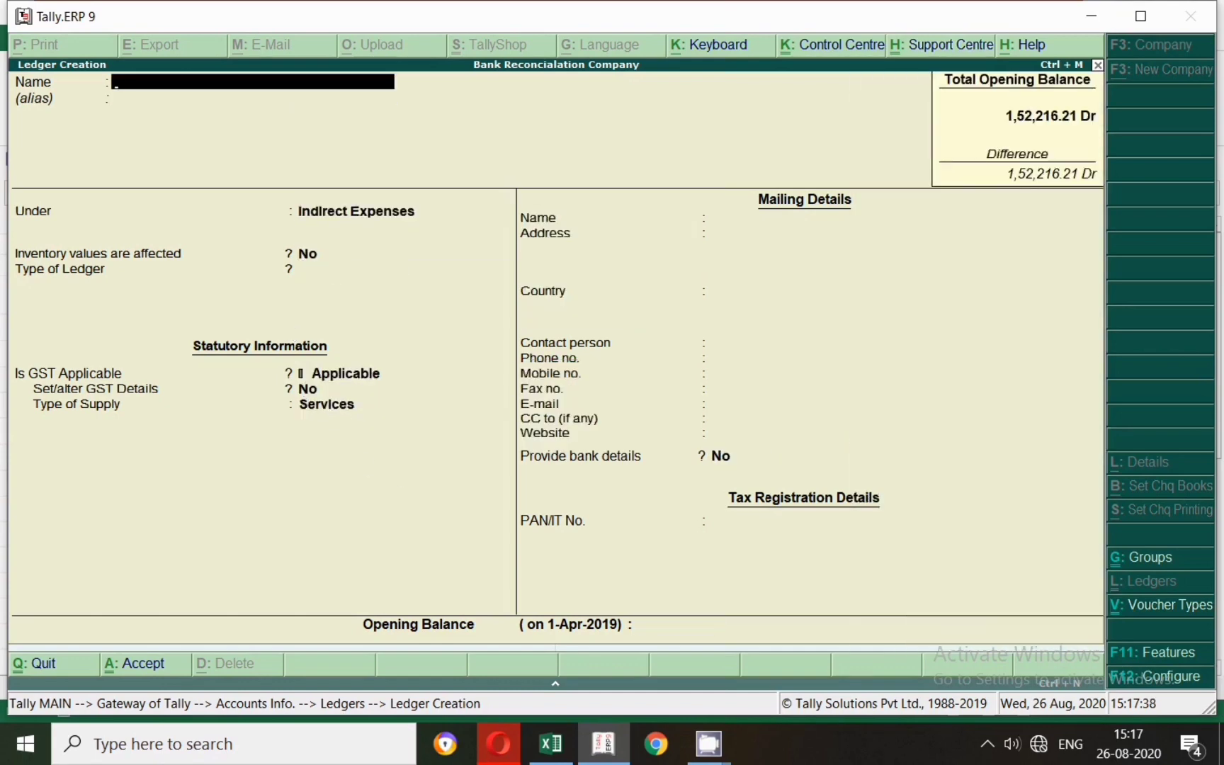
# Copy "Electricity Expenses" from the Excel expense list and paste it as the next ledger's name in Tally.
pyautogui.click(551, 744)
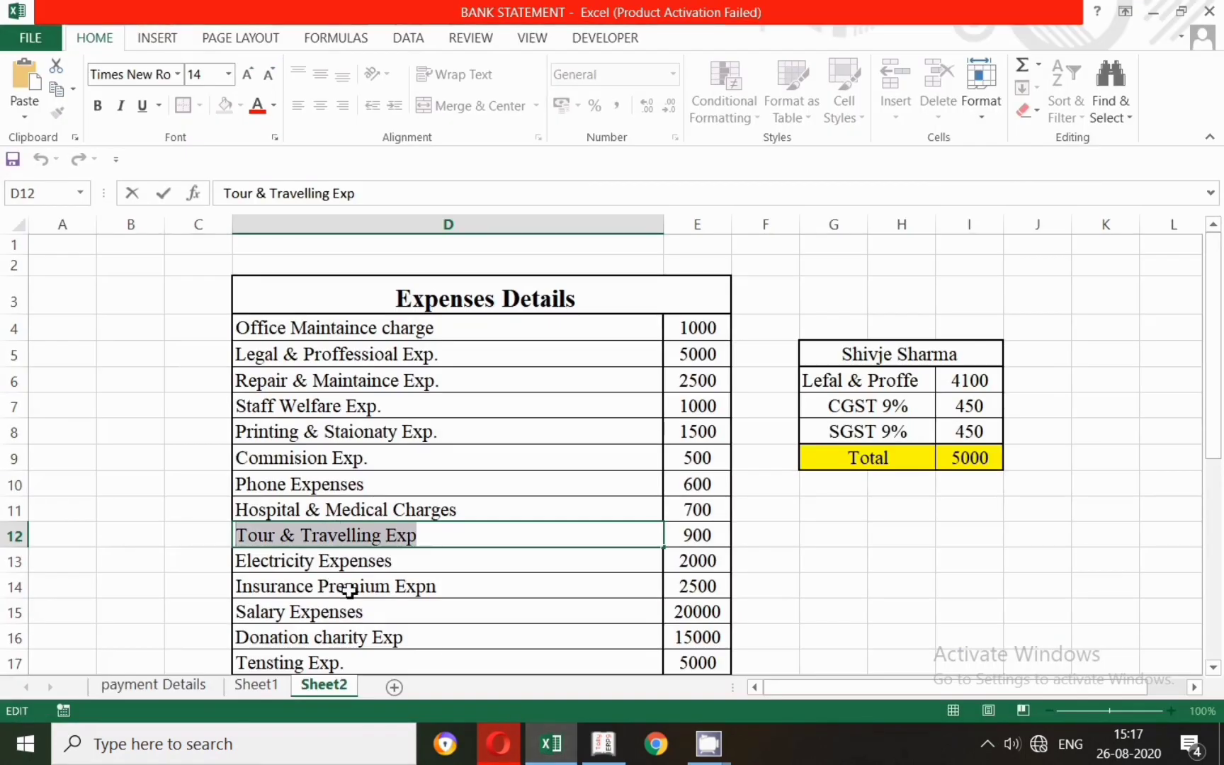
pyautogui.doubleClick(410, 560)
pyautogui.moveTo(409, 559); pyautogui.dragTo(213, 558)
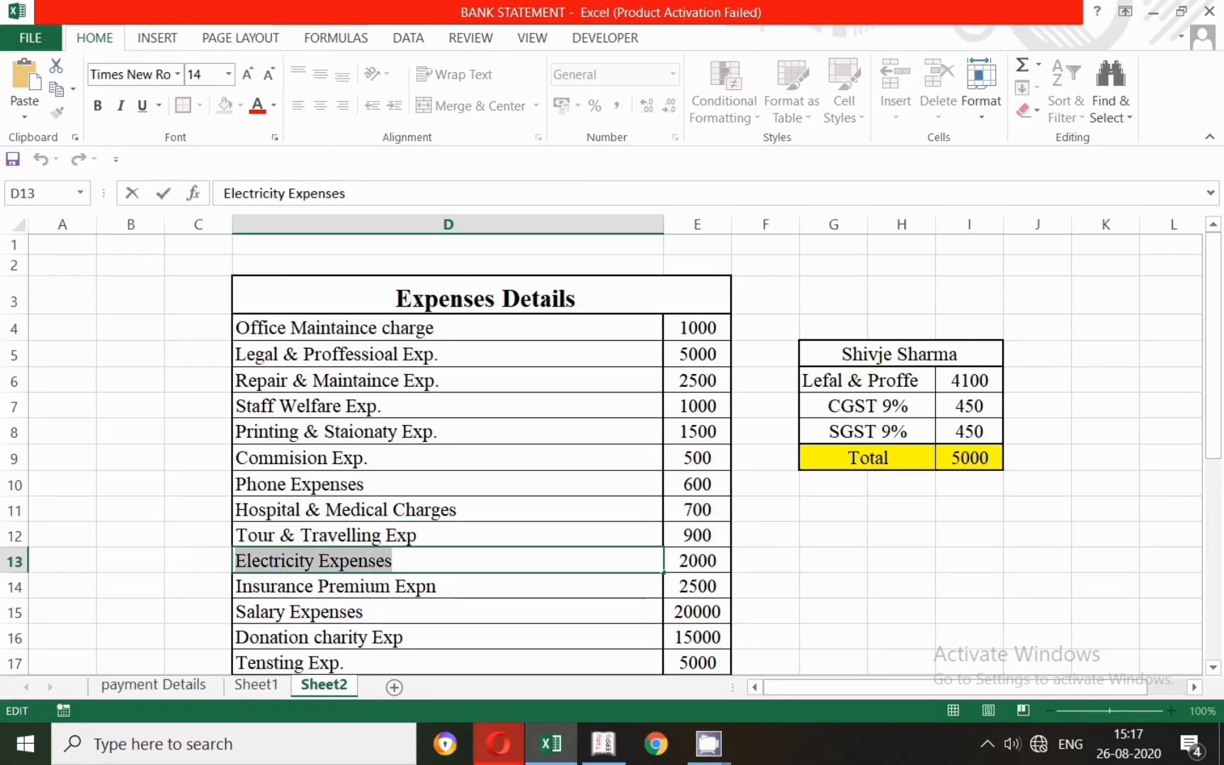
pyautogui.click(604, 744)
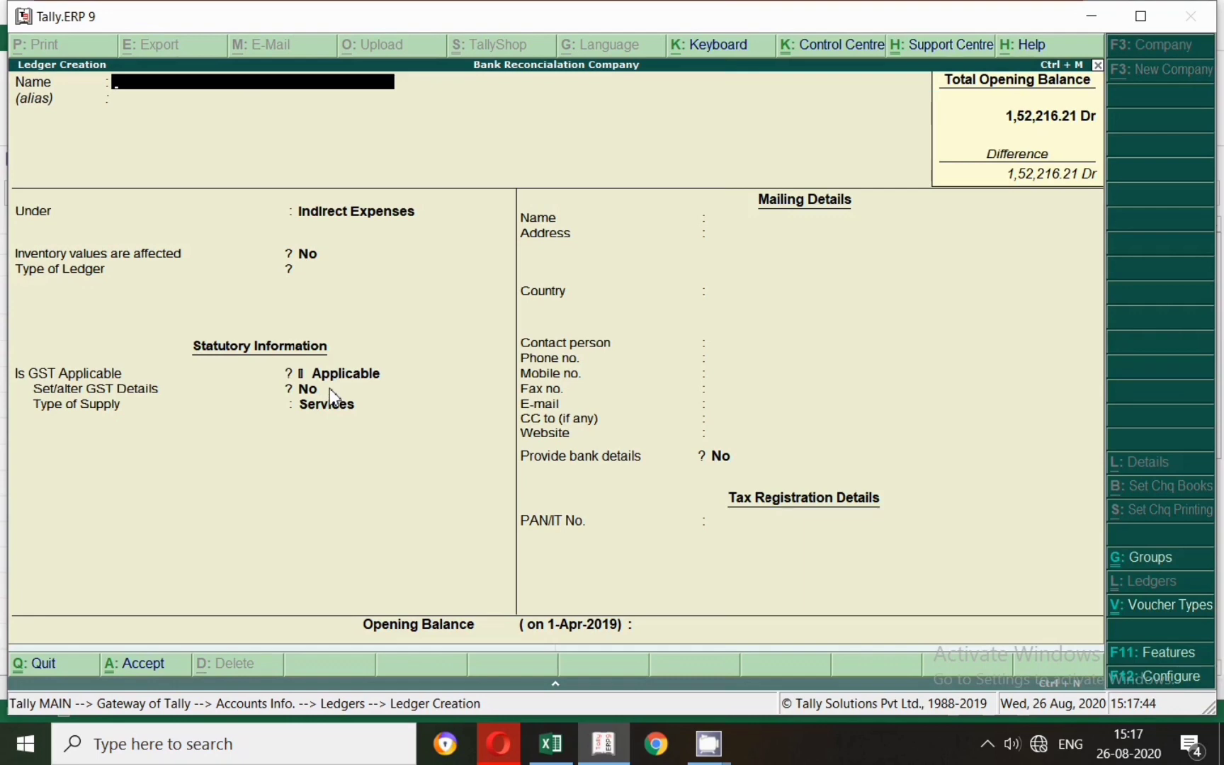
pyautogui.hotkey('ctrl', 'alt', 'v')
pyautogui.press('Return')
# Save the Electricity Expenses ledger under Indirect Expenses with ledger type Not Applicable, GST Applicable and supply type Services.
pyautogui.press('Return')
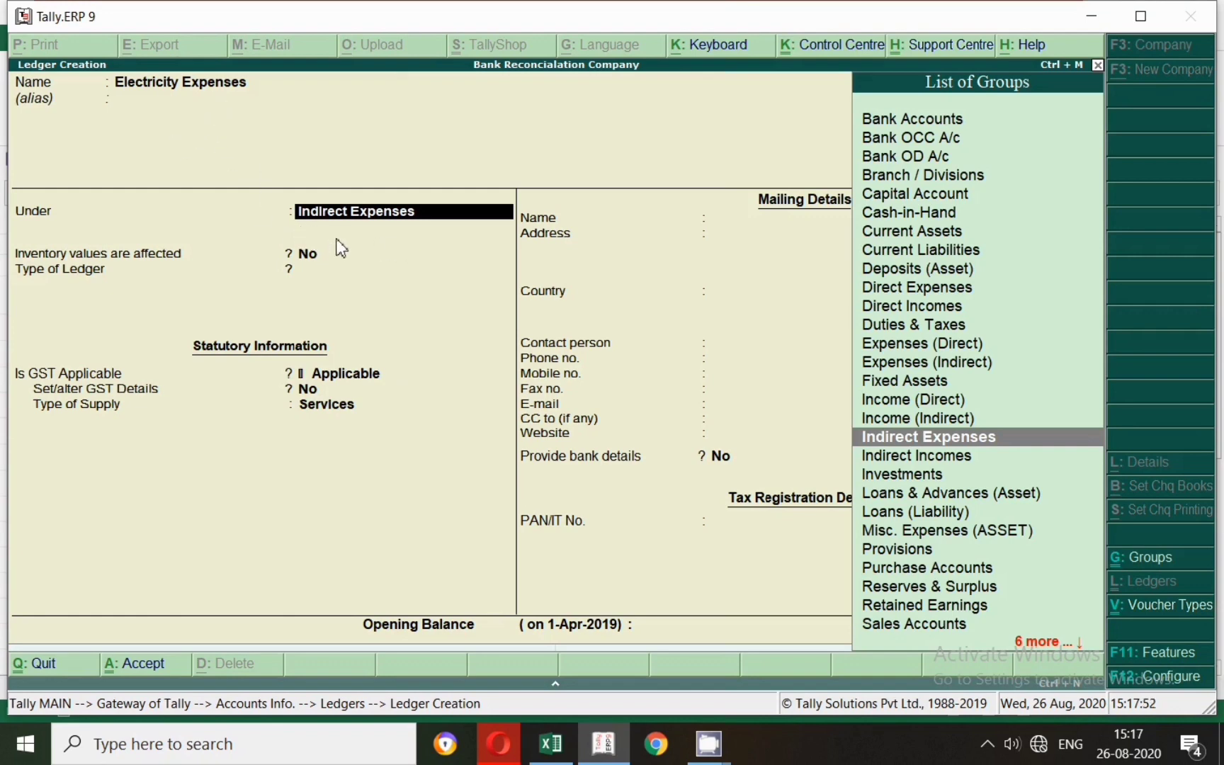
pyautogui.press('Return')
pyautogui.press('Return')
pyautogui.press('Return')
pyautogui.press('Return')
pyautogui.press('Return')
pyautogui.press('Return')
pyautogui.press('Return')
pyautogui.press('Return')
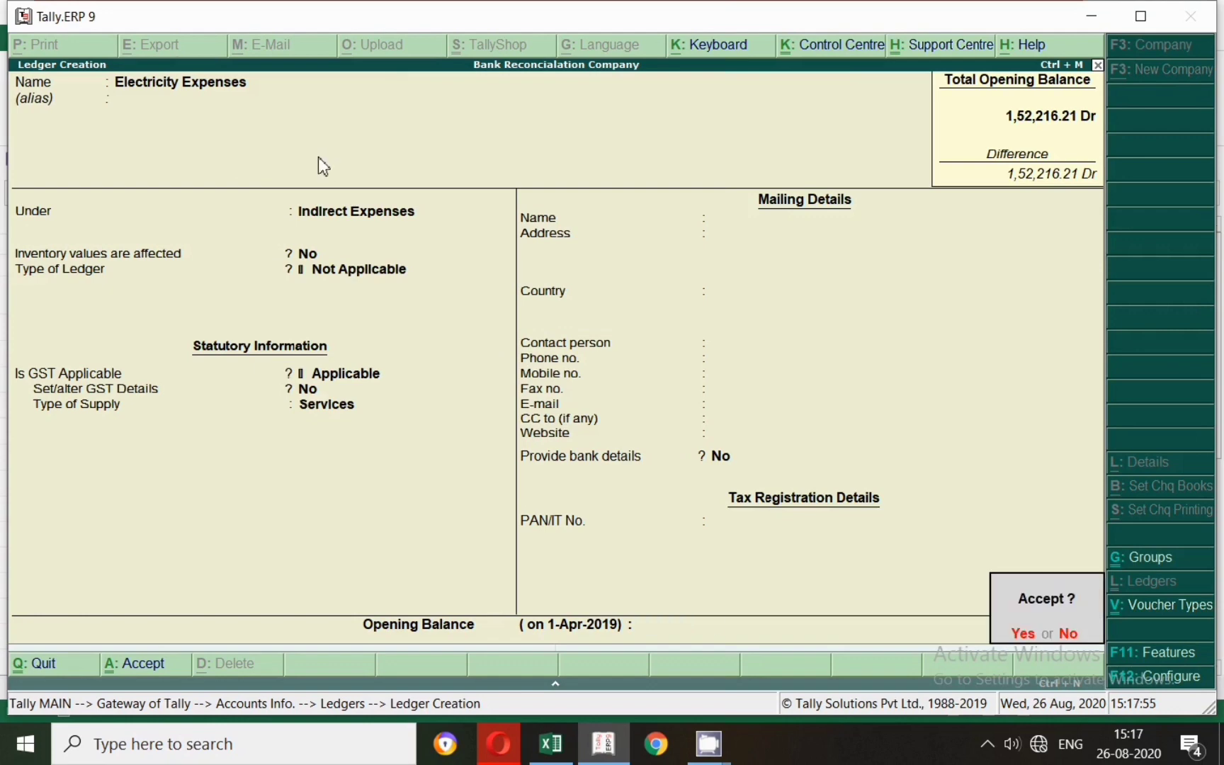
pyautogui.press('Return')
# Switch to Excel and insert a blank row above Insurance Premium Expn in the expense list.
pyautogui.click(560, 754)
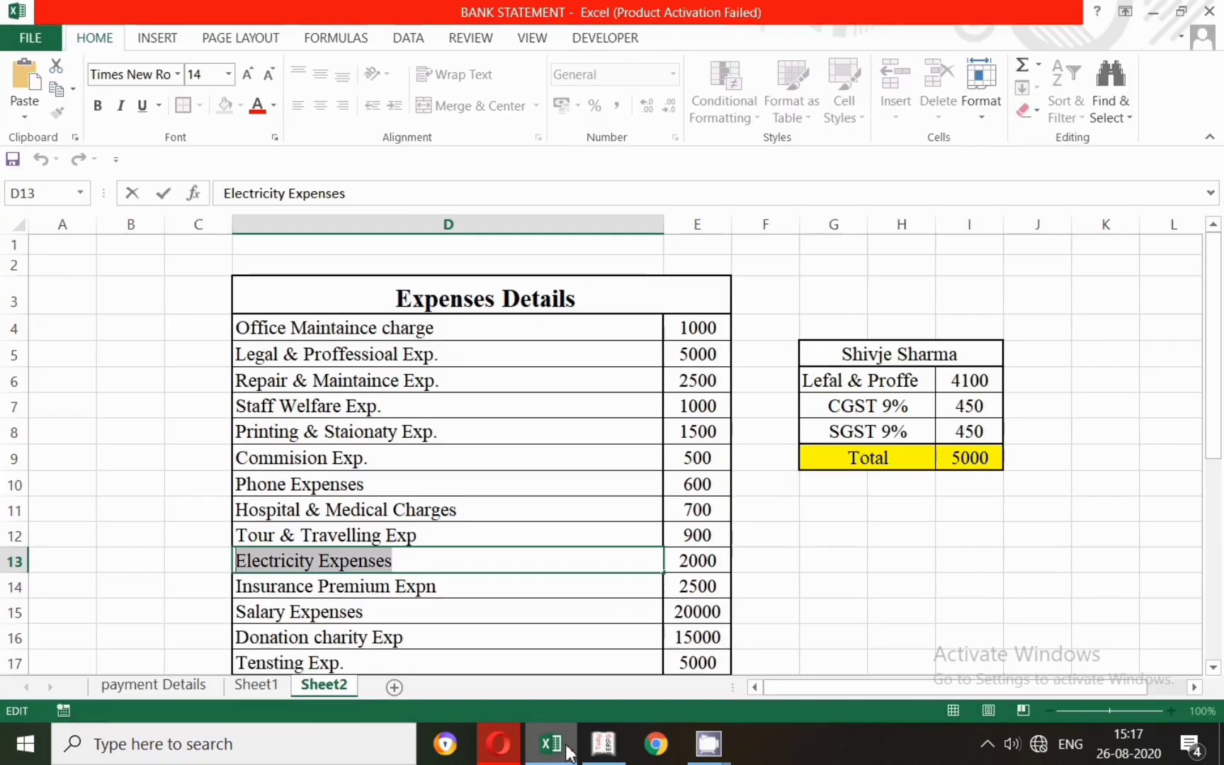
pyautogui.click(14, 586)
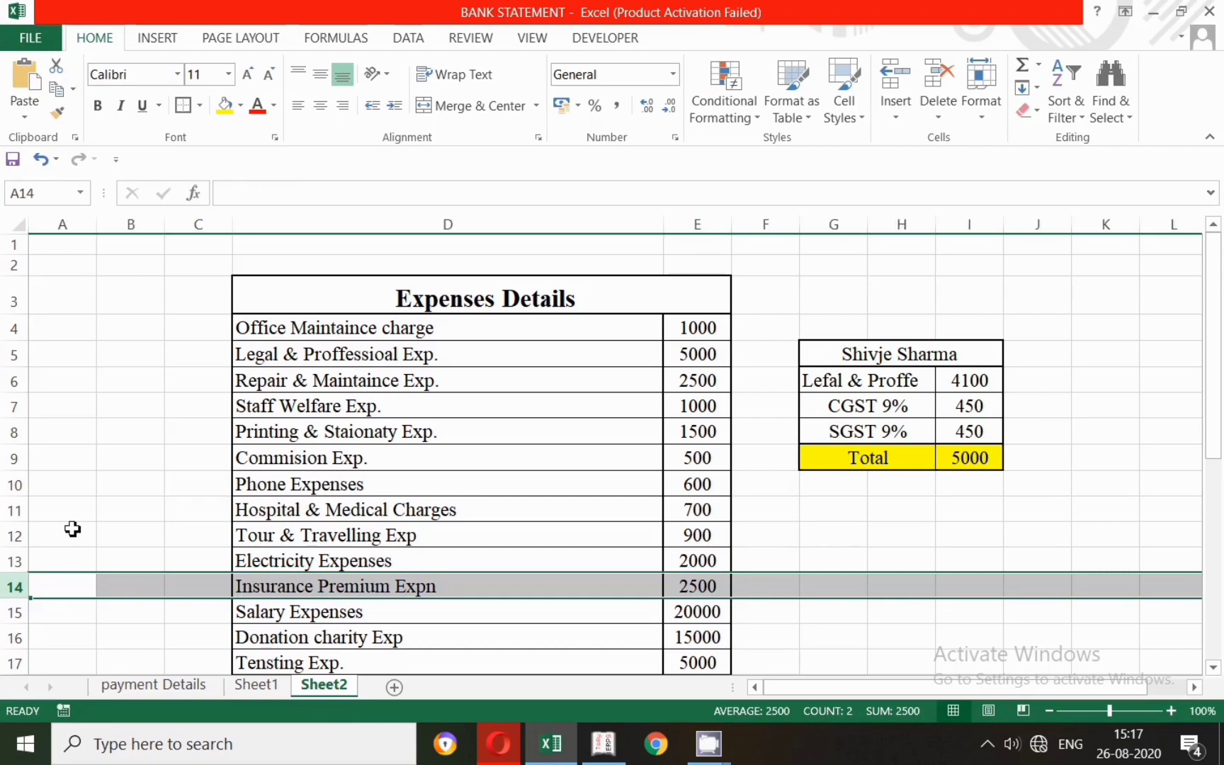
pyautogui.hotkey('ctrl', 'shift', '=')
# Copy the "Electricity Expenses" text from D13 into the blank cell D14 below it.
pyautogui.scroll(-1, 397, 504)
pyautogui.click(405, 484)
pyautogui.doubleClick(404, 483)
pyautogui.moveTo(405, 484); pyautogui.dragTo(241, 481)
pyautogui.hotkey('ctrl', 'c')
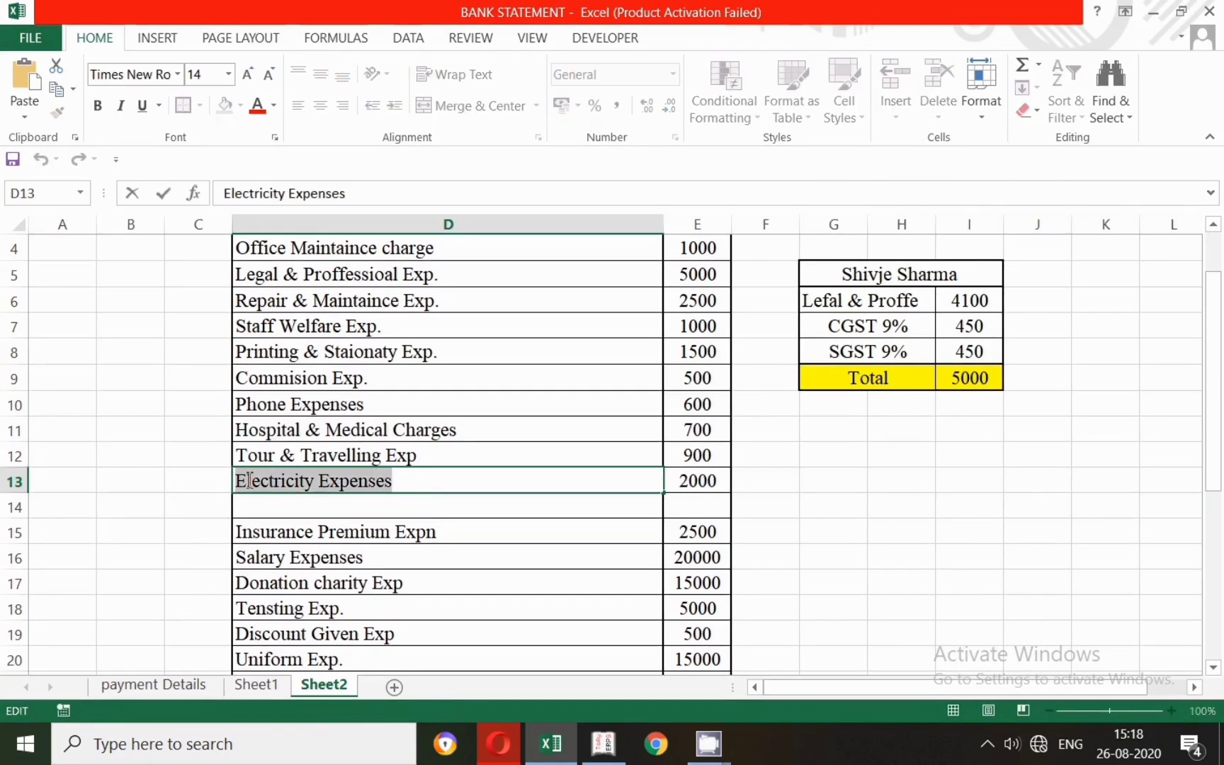
pyautogui.click(265, 506)
pyautogui.hotkey('ctrl', 'v')
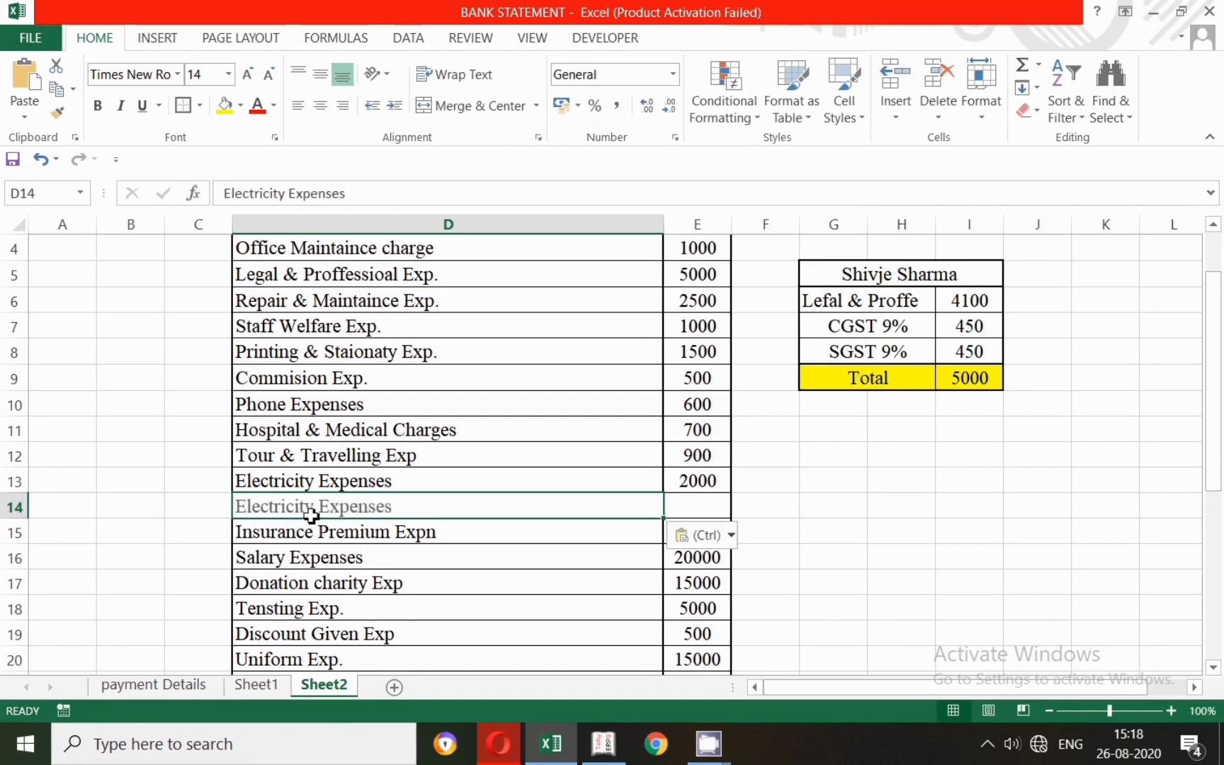
# Extend the name in D14 to "Electricity Expenses (other than office)" and enter 3000 as its amount in E14.
pyautogui.doubleClick(421, 509)
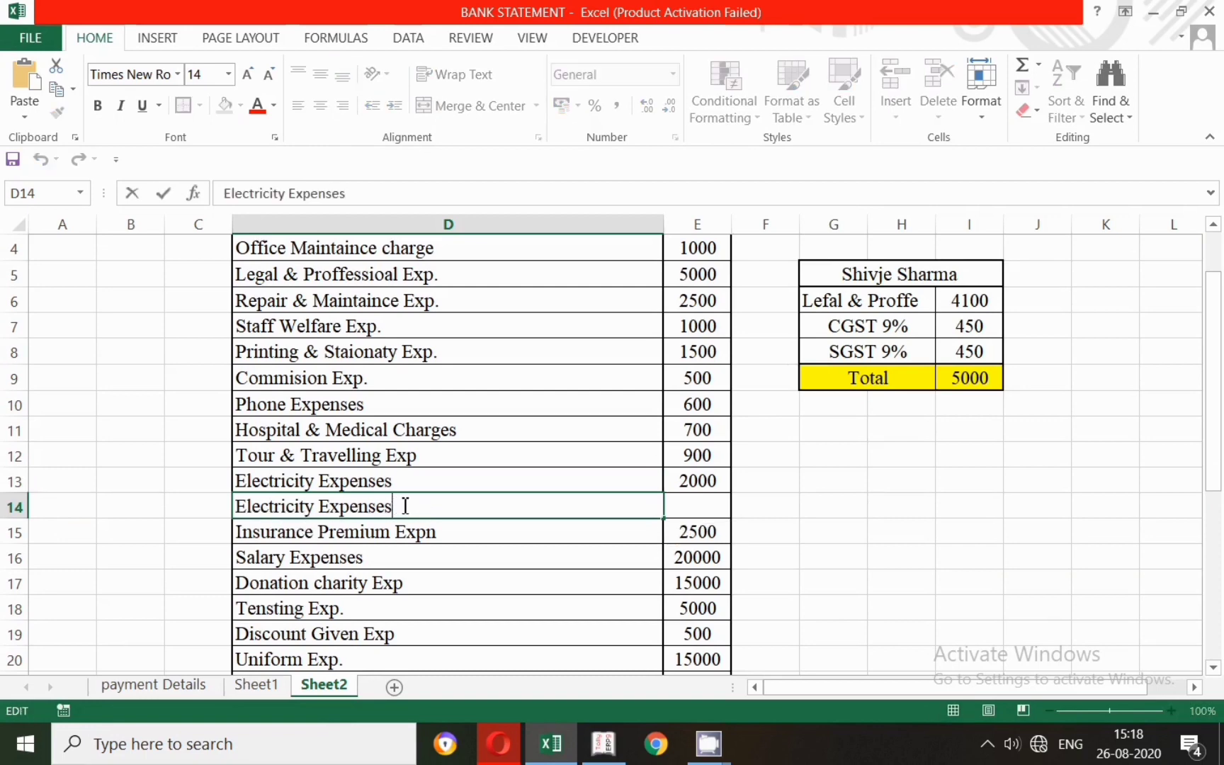
pyautogui.write('(FOr')
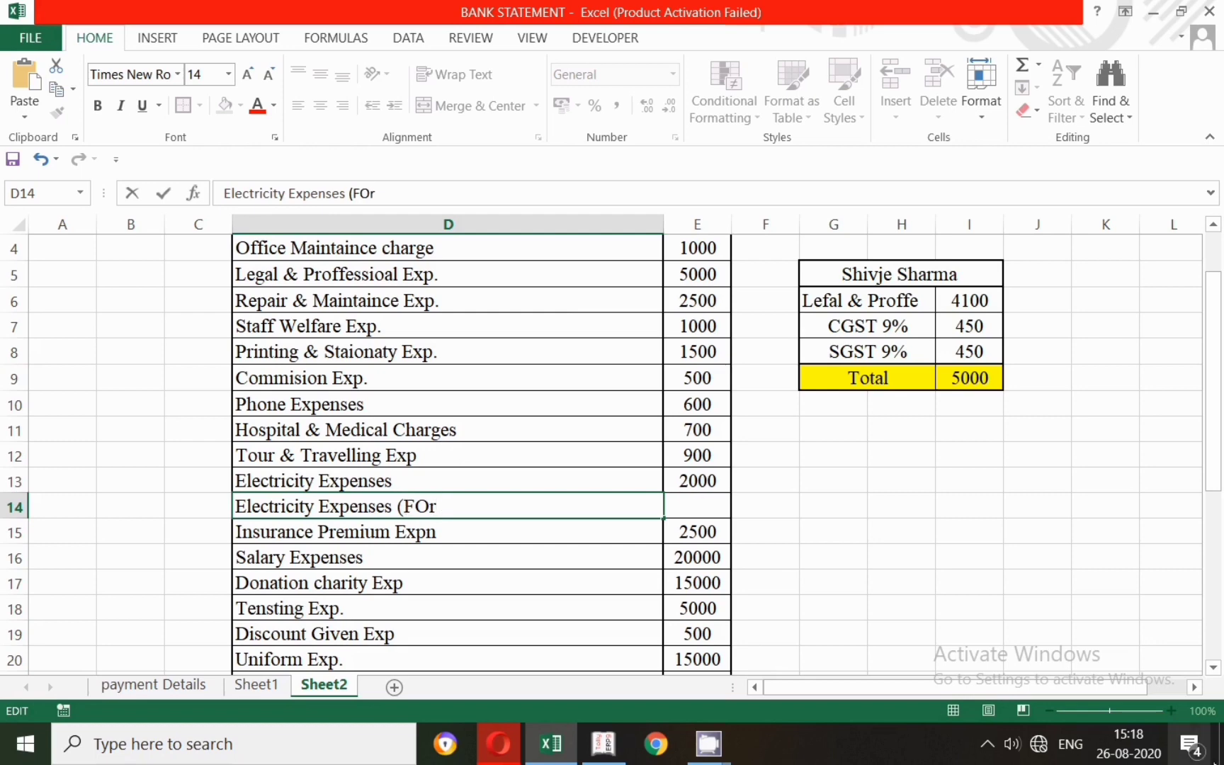
pyautogui.press('BackSpace')
pyautogui.press('BackSpace')
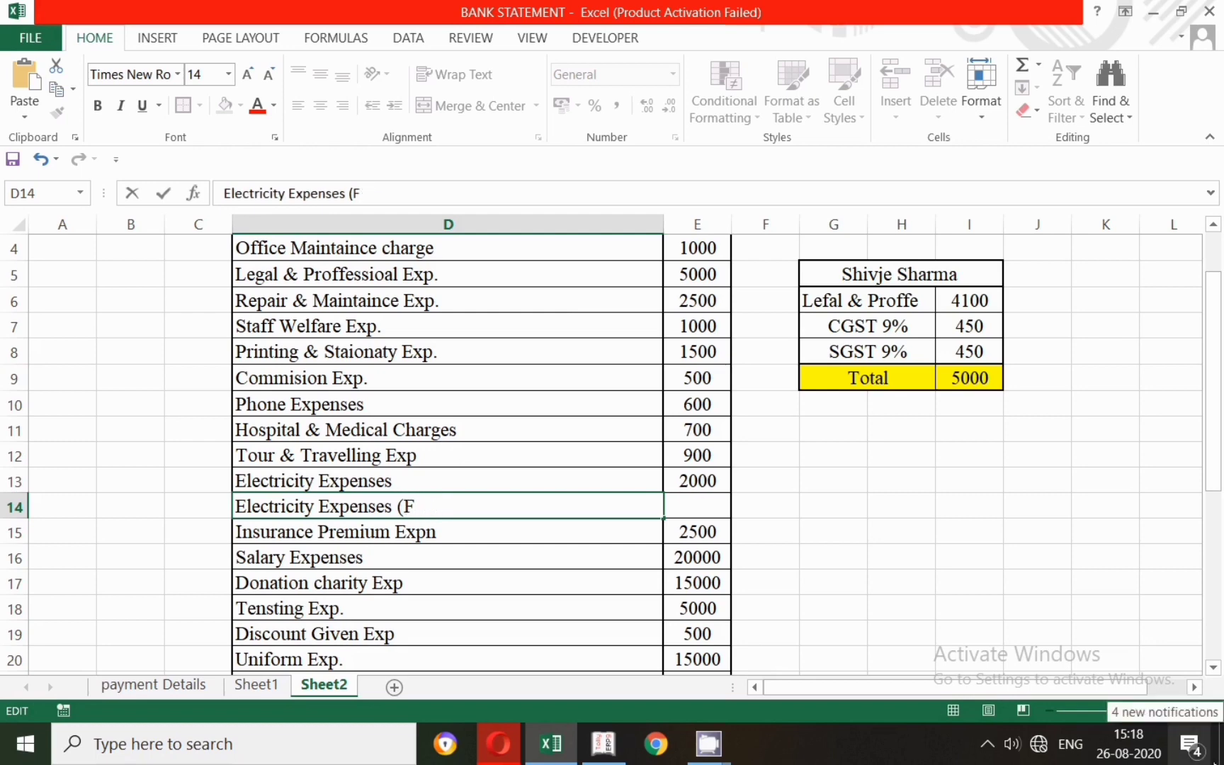
pyautogui.write('other than office')
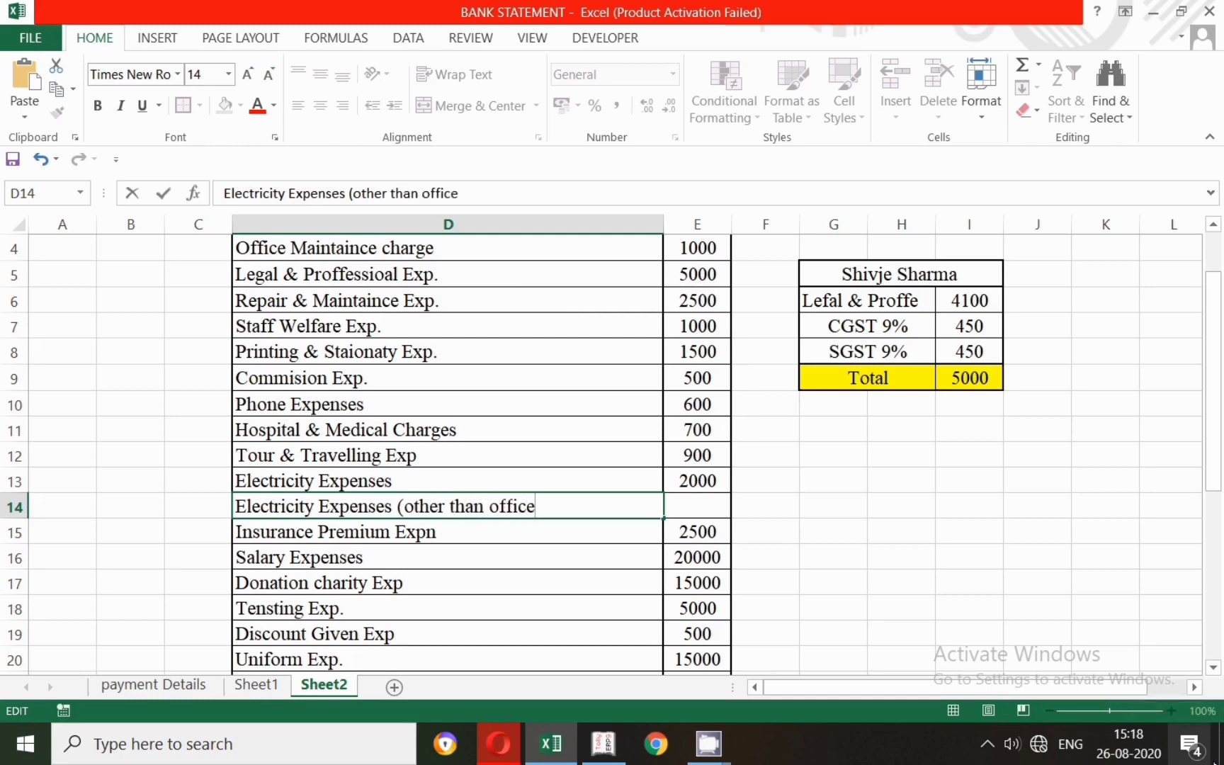
pyautogui.click(692, 510)
pyautogui.write('3000')
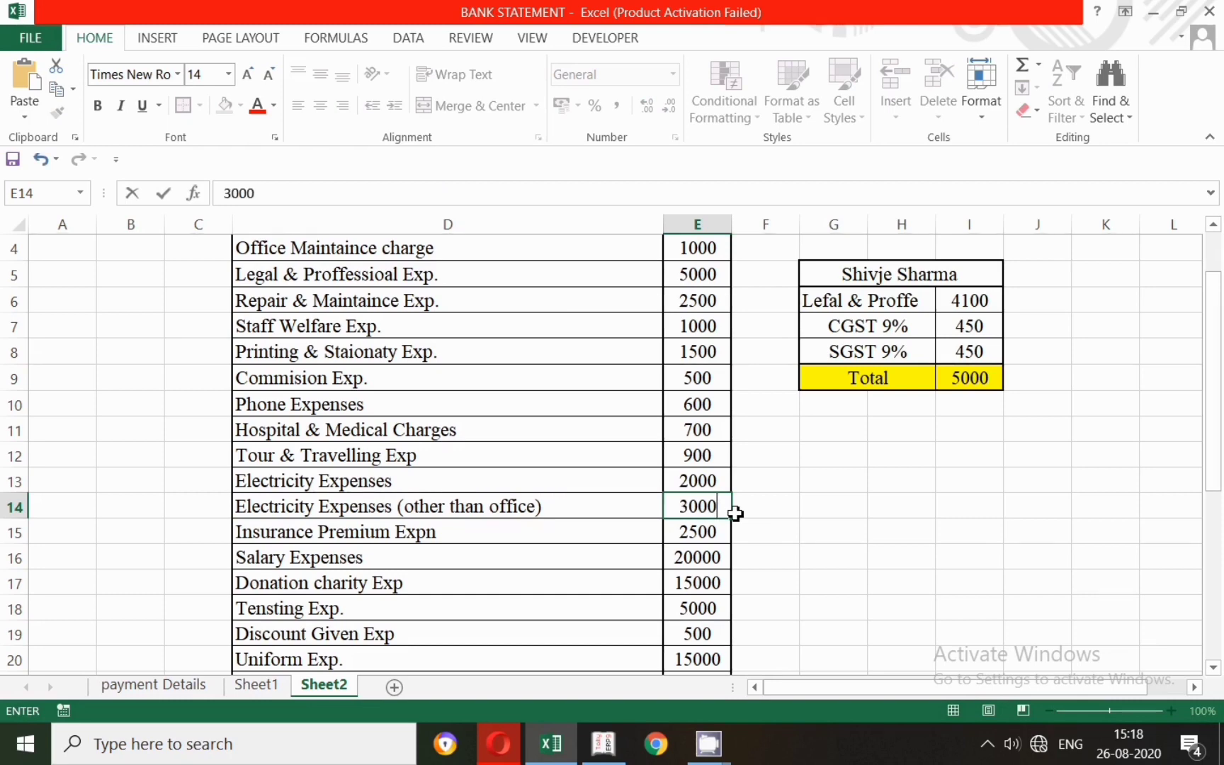
# Copy "Electricity Expenses (other than office)" from D14 and paste it as the name of a new ledger in Tally.ERP 9.
pyautogui.click(496, 582)
pyautogui.click(542, 506)
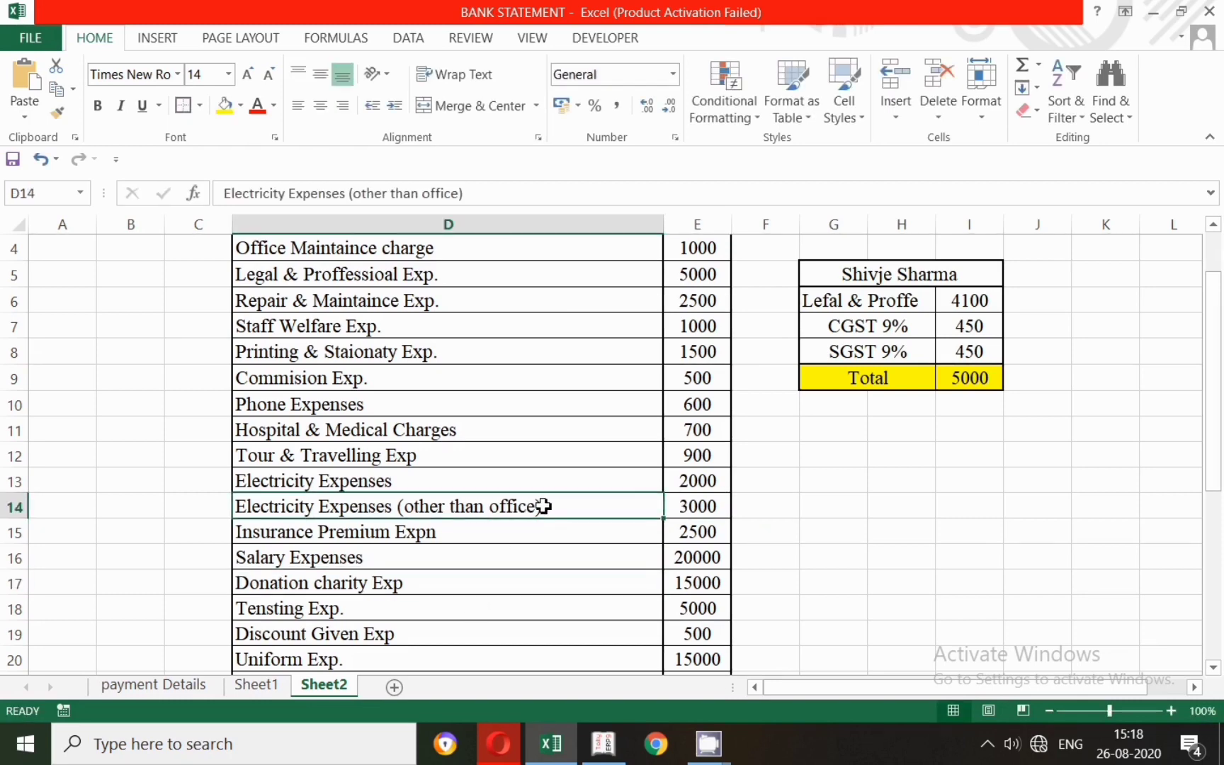
pyautogui.hotkey('ctrl', 'c')
pyautogui.hotkey('alt', 'Tab')
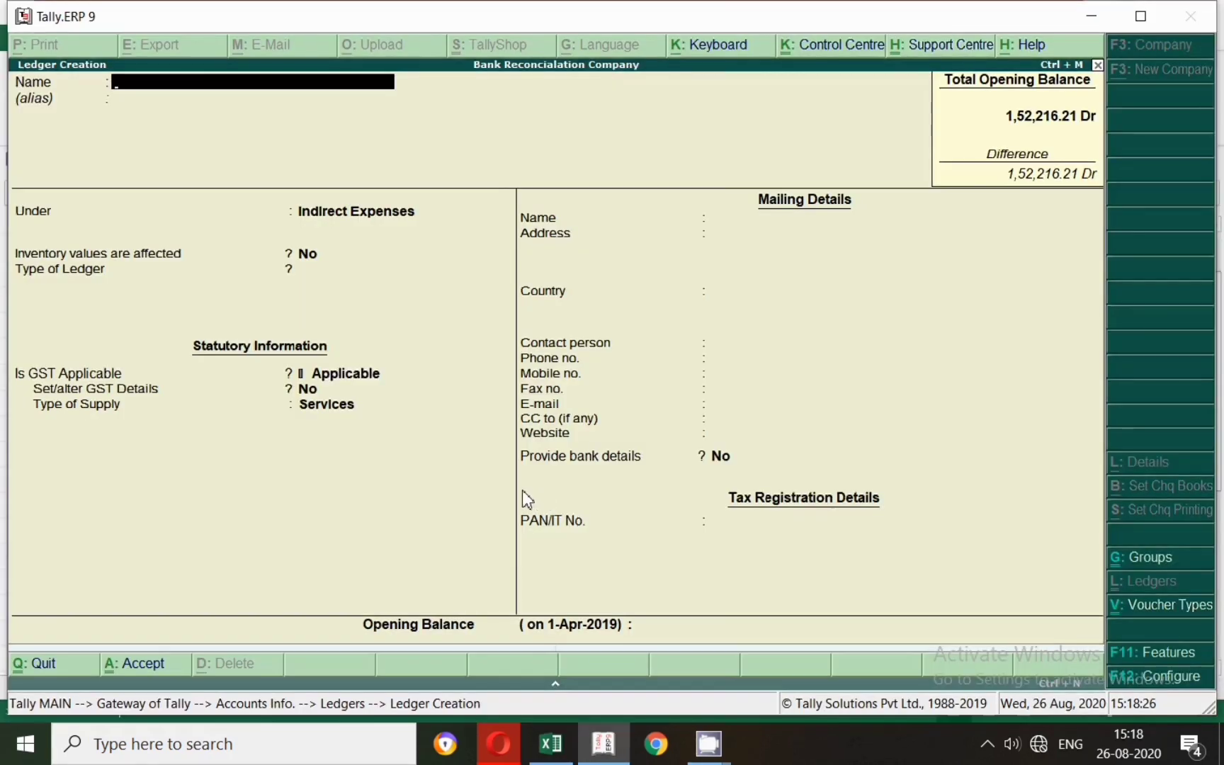
pyautogui.hotkey('ctrl', 'alt', 'v')
pyautogui.press('Return')
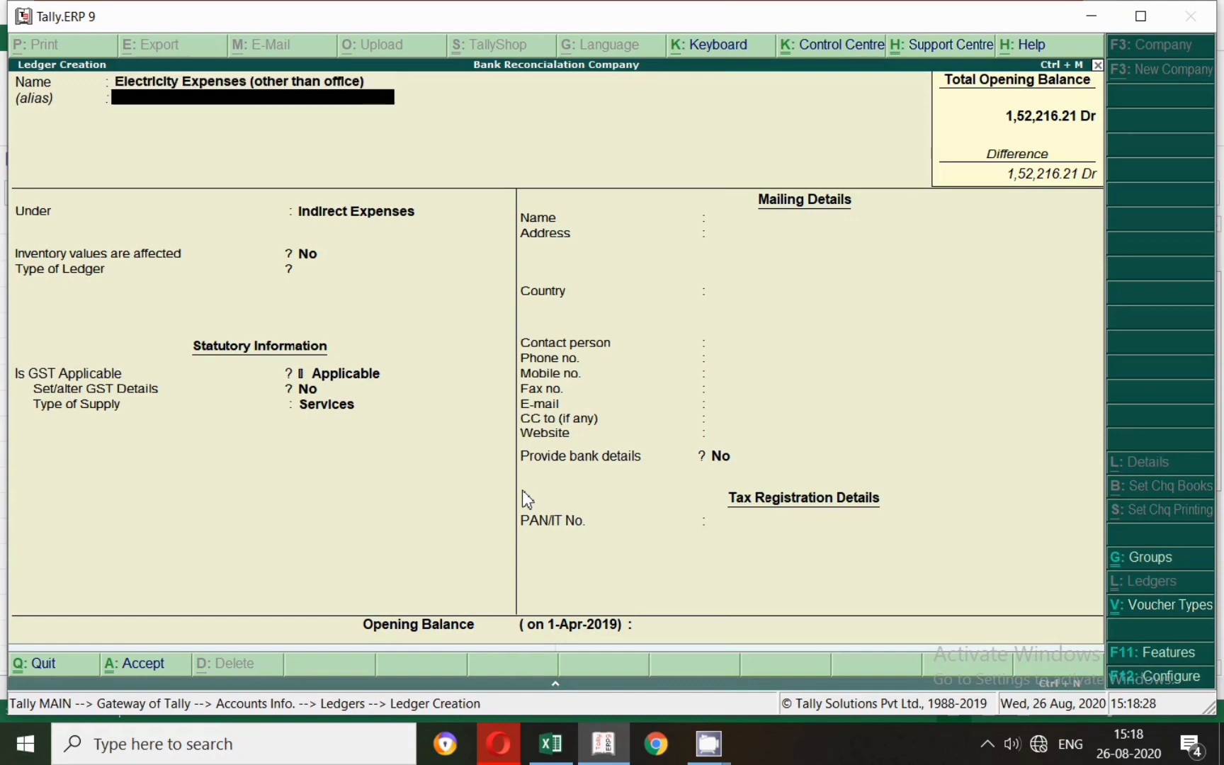
# Place the Electricity Expenses (other than office) ledger under Direct Expenses and save it with ledger type Not Applicable, GST Applicable and supply type Services.
pyautogui.press('Return')
pyautogui.write('Dire')
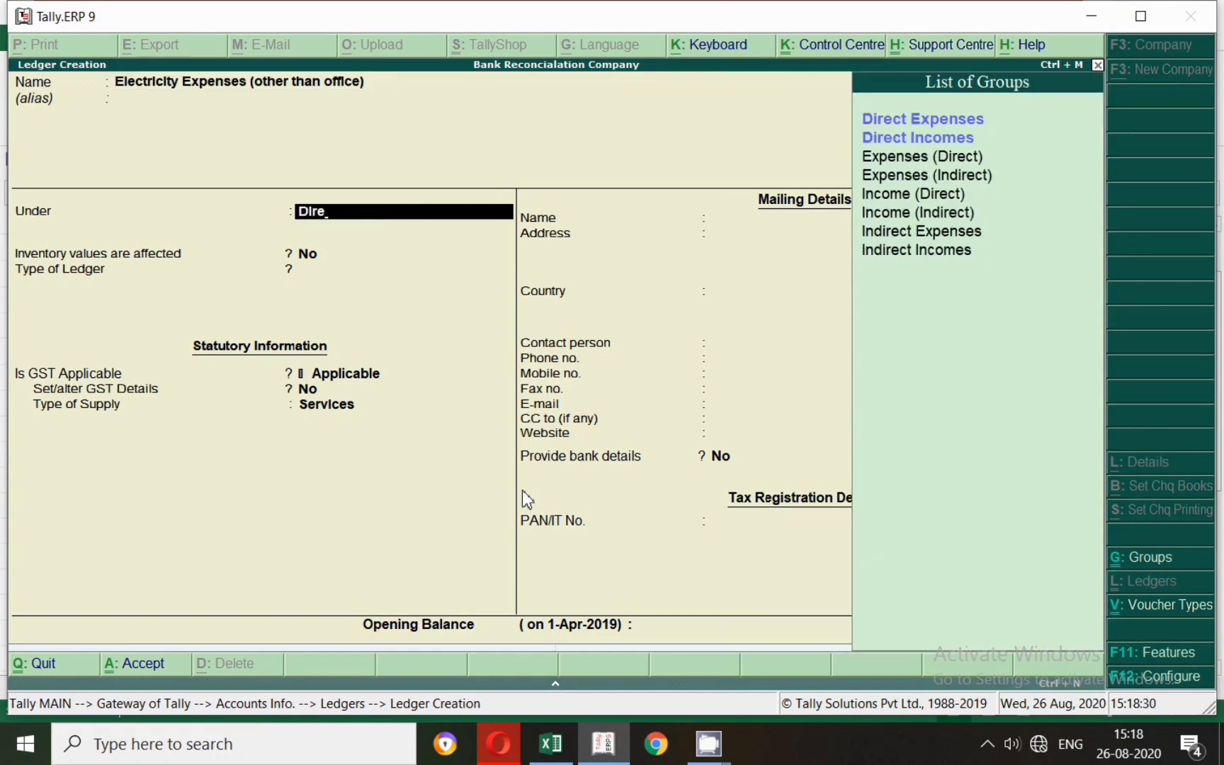
pyautogui.press('Down')
pyautogui.press('Up')
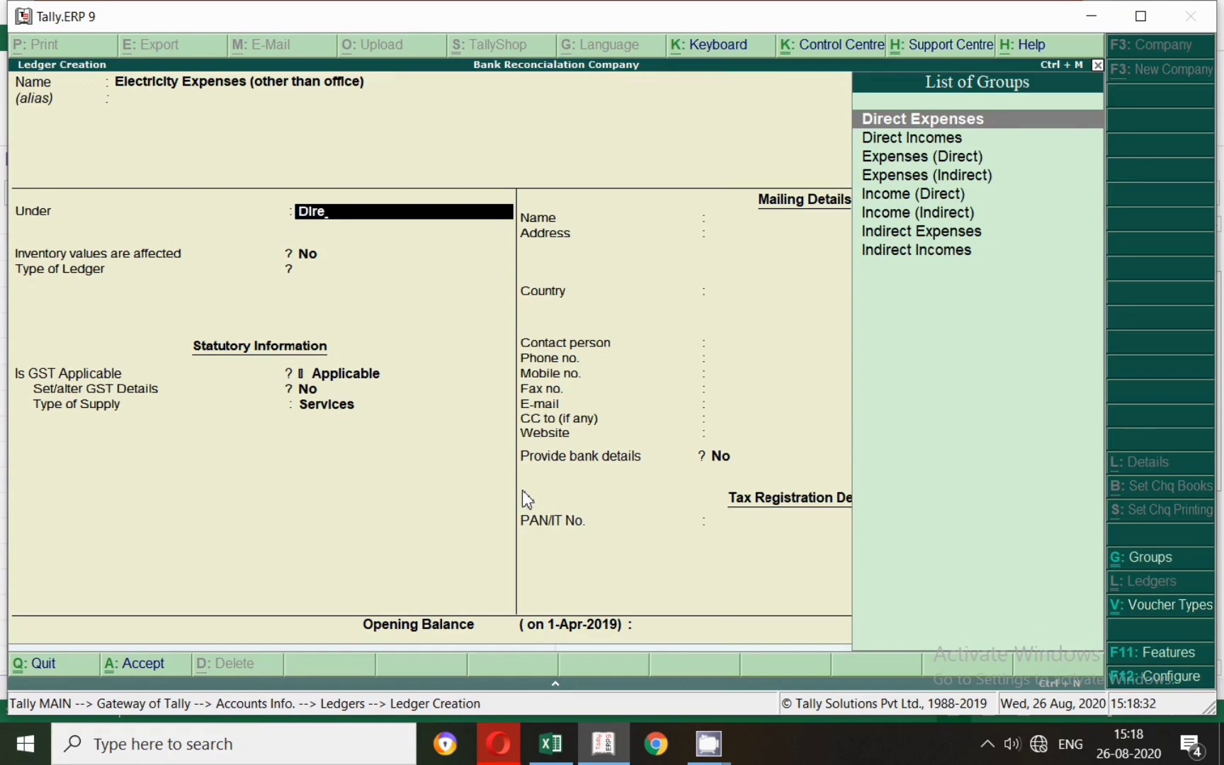
pyautogui.press('Return')
pyautogui.press('Return')
pyautogui.press('Return')
pyautogui.press('Return')
pyautogui.press('Return')
pyautogui.press('Return')
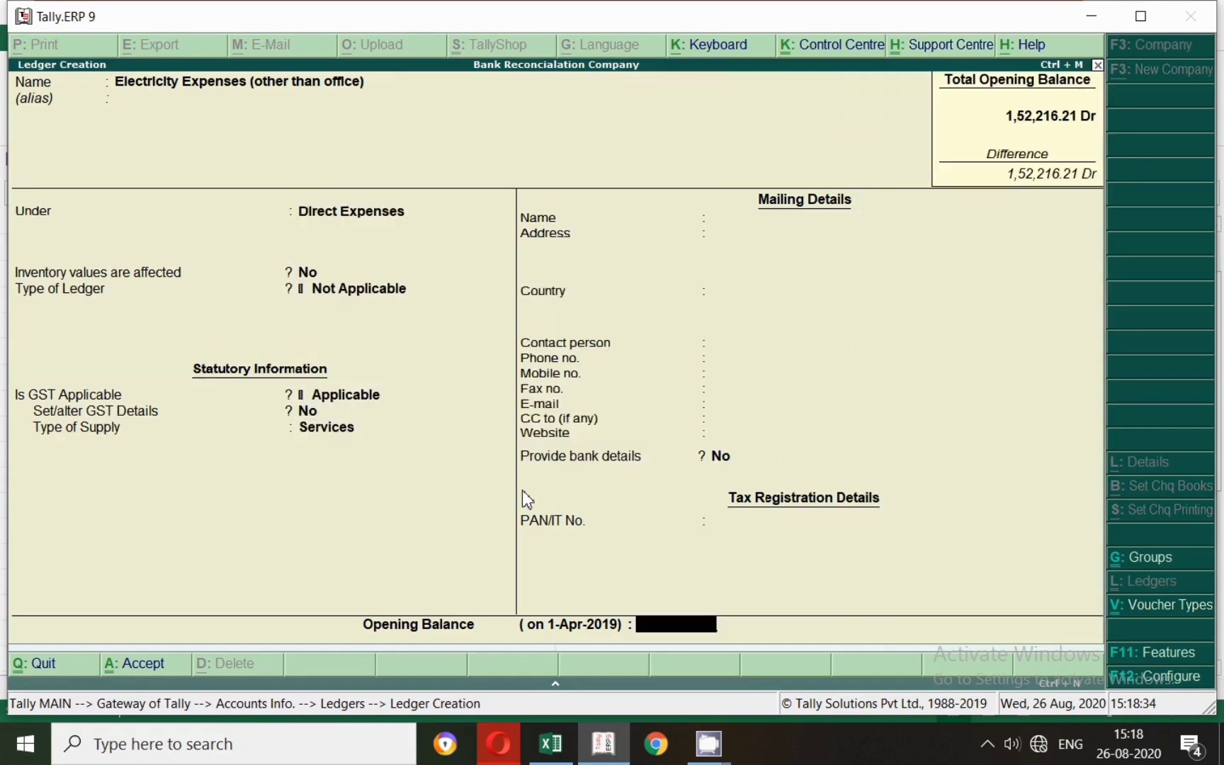
pyautogui.press('Return')
pyautogui.press('Return')
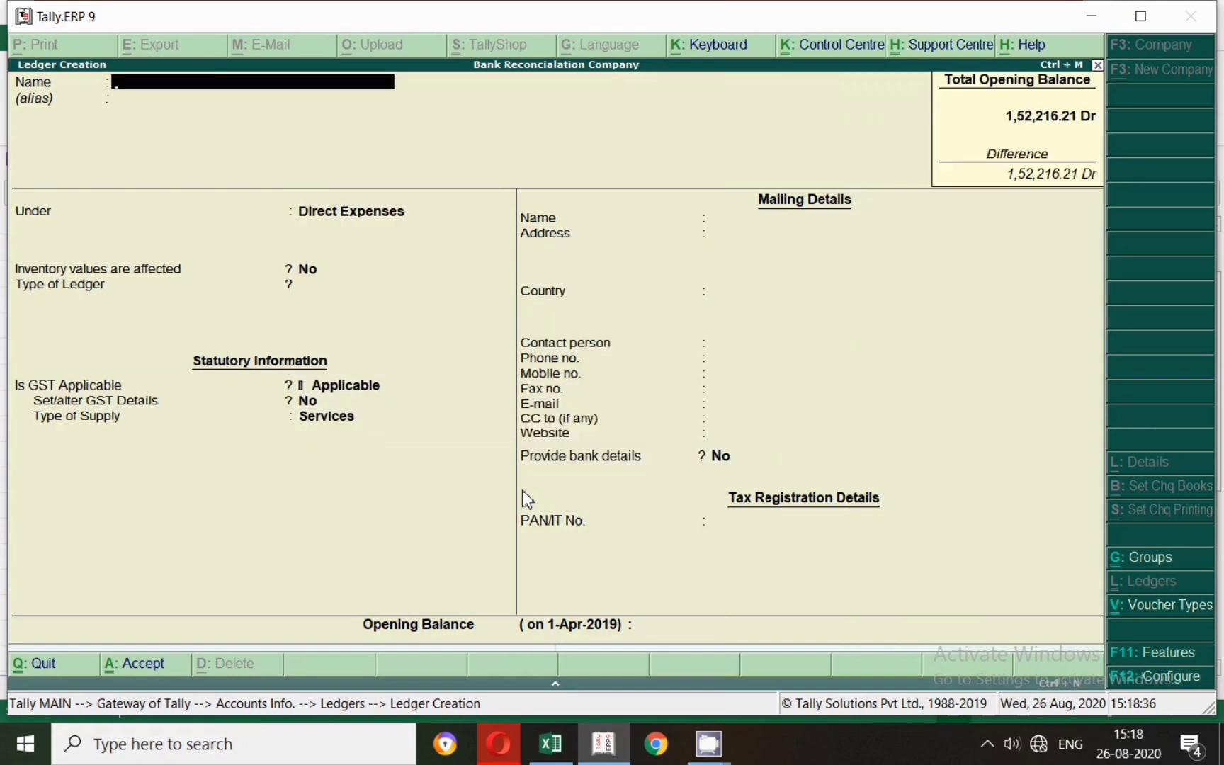
# Copy "Insurance Premium Expn" from the Excel expense list and paste it as the next ledger's name in Tally.ERP 9.
pyautogui.moveTo(538, 741)
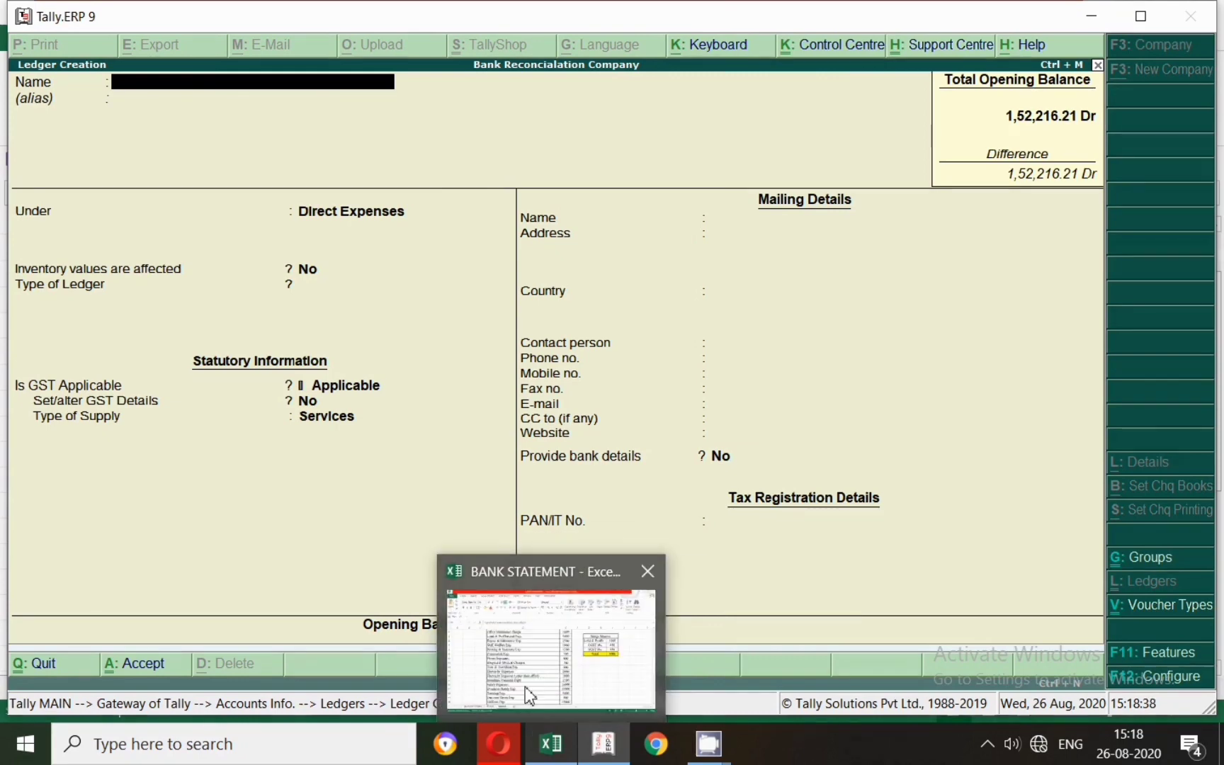
pyautogui.click(525, 686)
pyautogui.press('Escape')
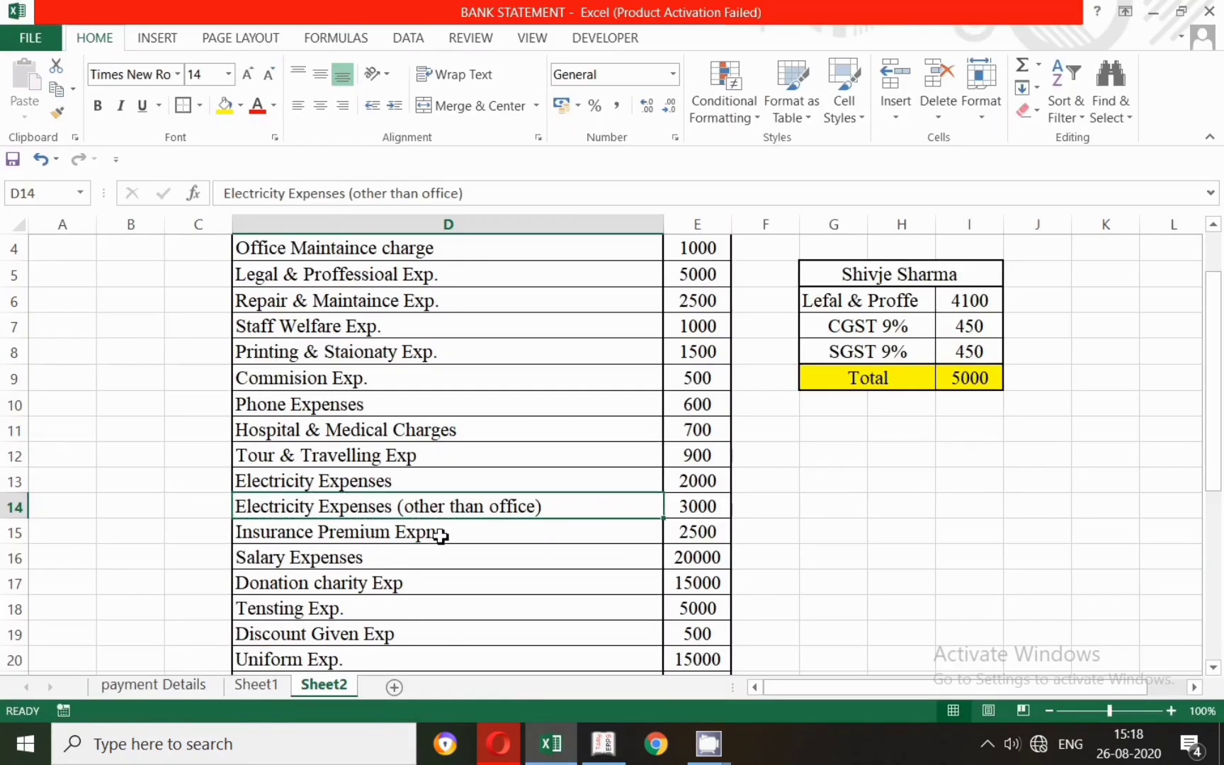
pyautogui.click(437, 536)
pyautogui.hotkey('ctrl', 'c')
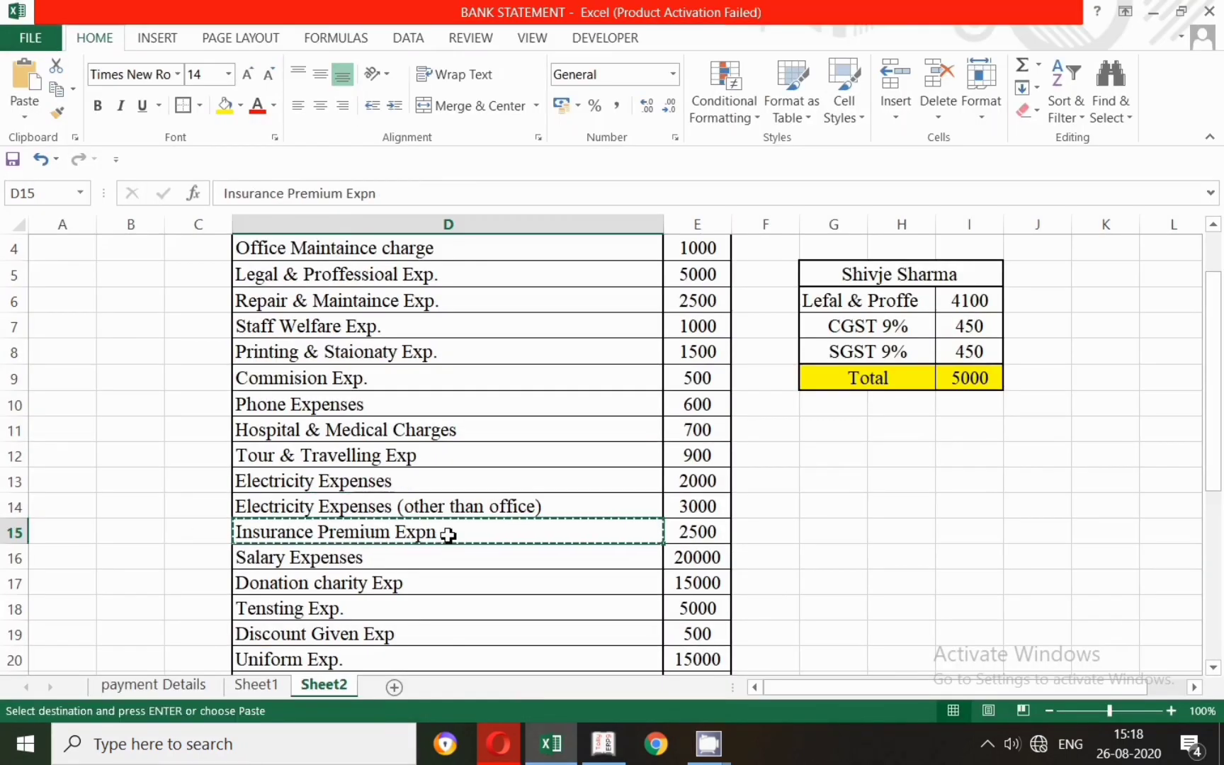
pyautogui.hotkey('alt', 'Tab')
pyautogui.hotkey('ctrl', 'alt', 'v')
pyautogui.press('Return')
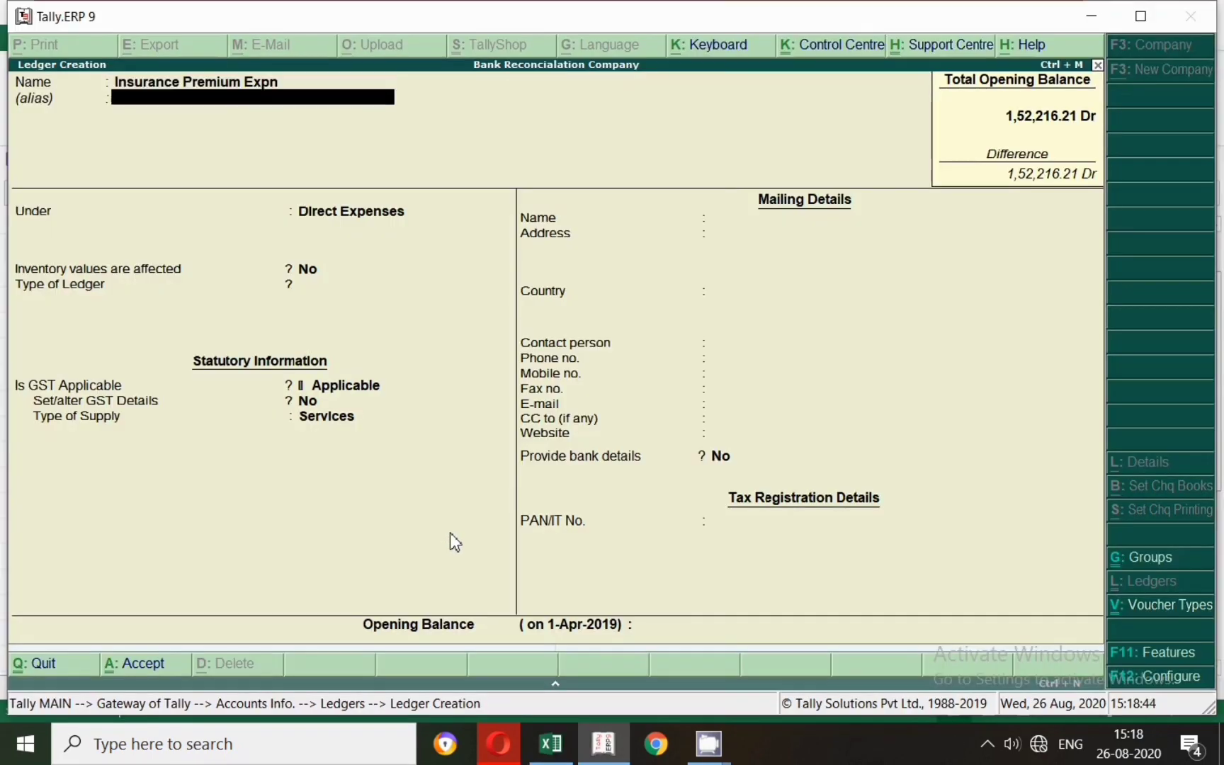
# Place the Insurance Premium Expn ledger under Indirect Expenses and save it with ledger type Not Applicable, GST Applicable and supply type Services.
pyautogui.press('Return')
pyautogui.write('Ind')
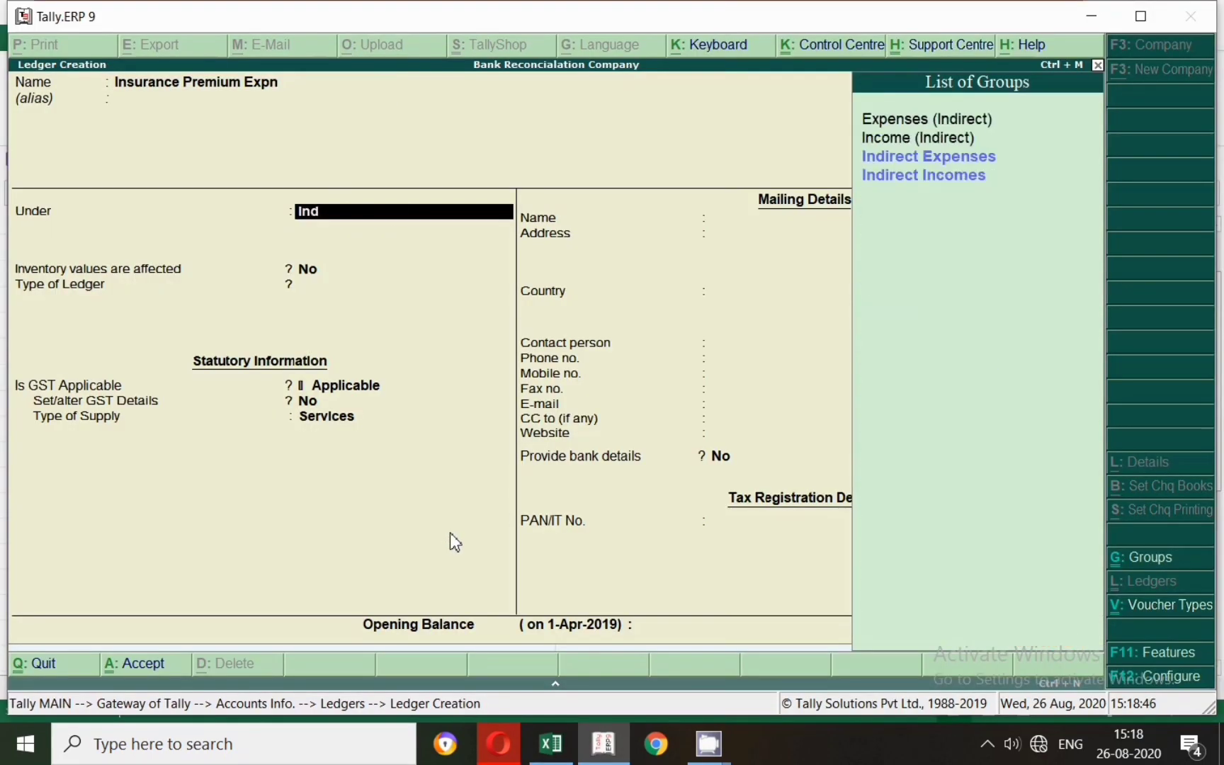
pyautogui.press('Return')
pyautogui.press('Return')
pyautogui.press('Return')
pyautogui.press('Return')
pyautogui.press('Return')
pyautogui.press('Return')
pyautogui.press('Return')
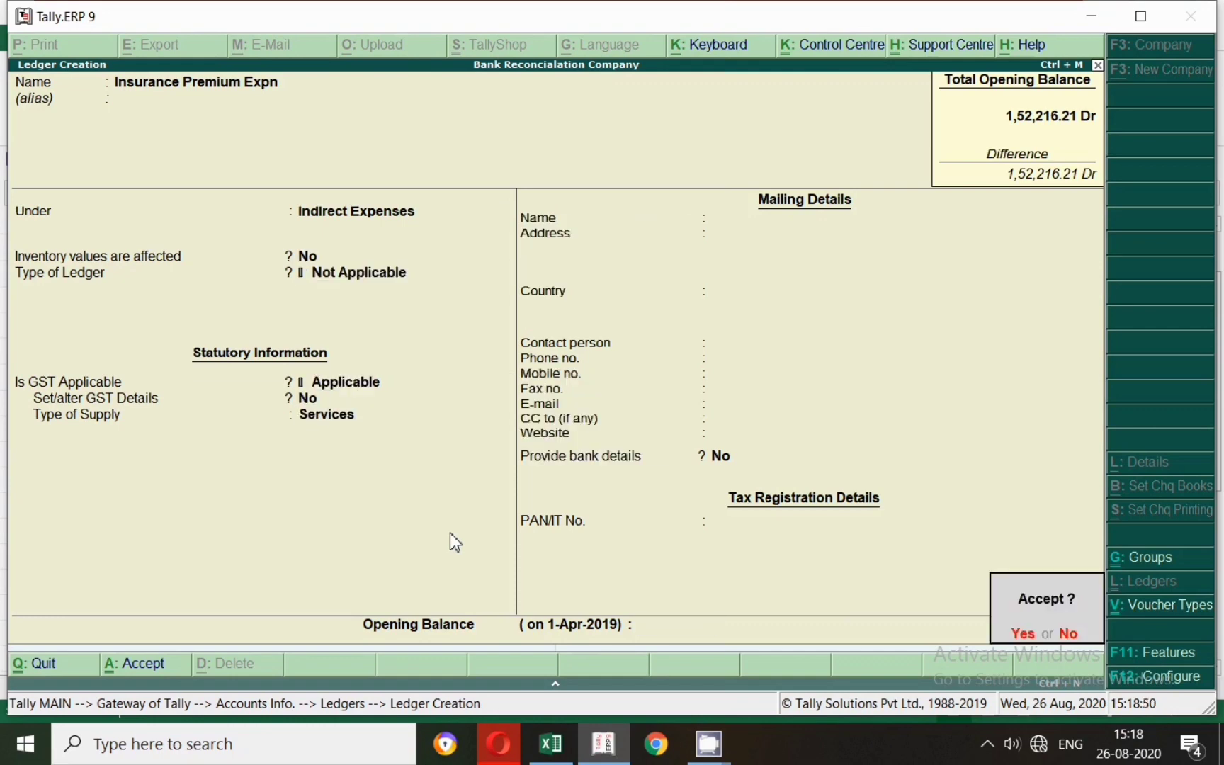
pyautogui.press('Return')
# Copy "Salary Expenses" from the Excel expense list and paste it as the next ledger's name in Tally.ERP 9.
pyautogui.click(551, 744)
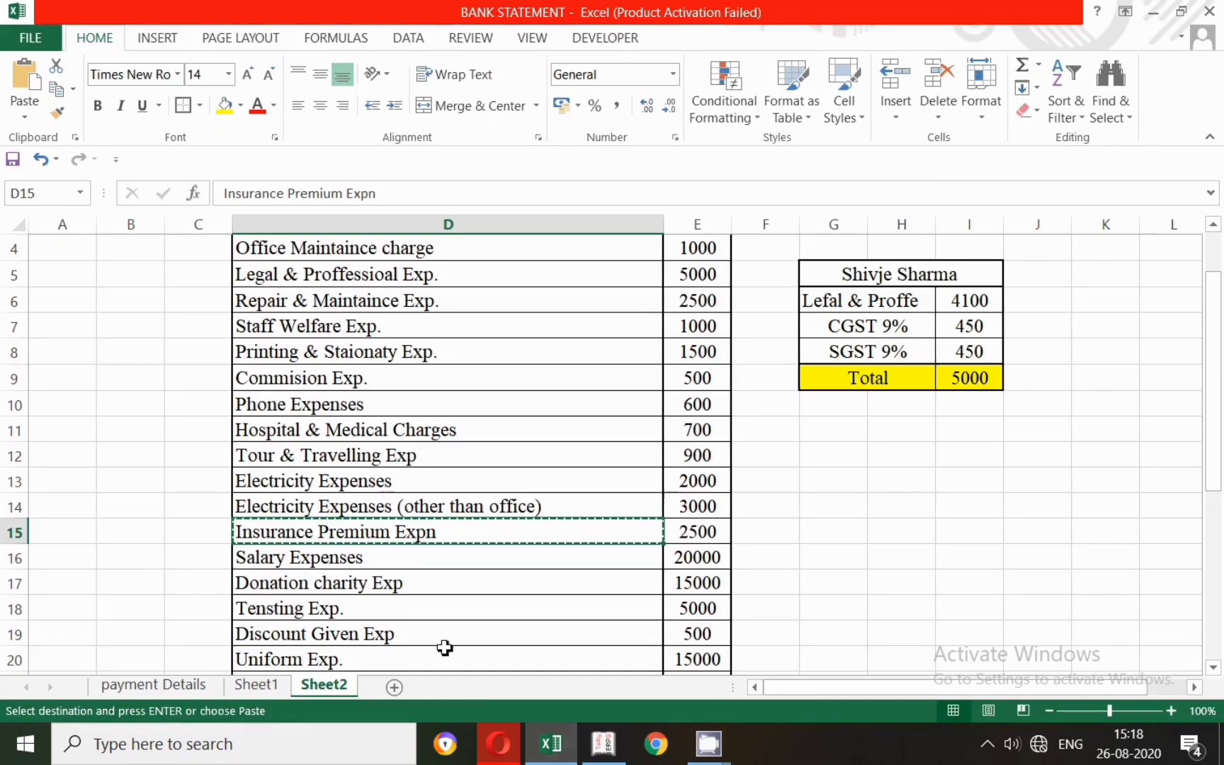
pyautogui.click(385, 558)
pyautogui.hotkey('ctrl', 'c')
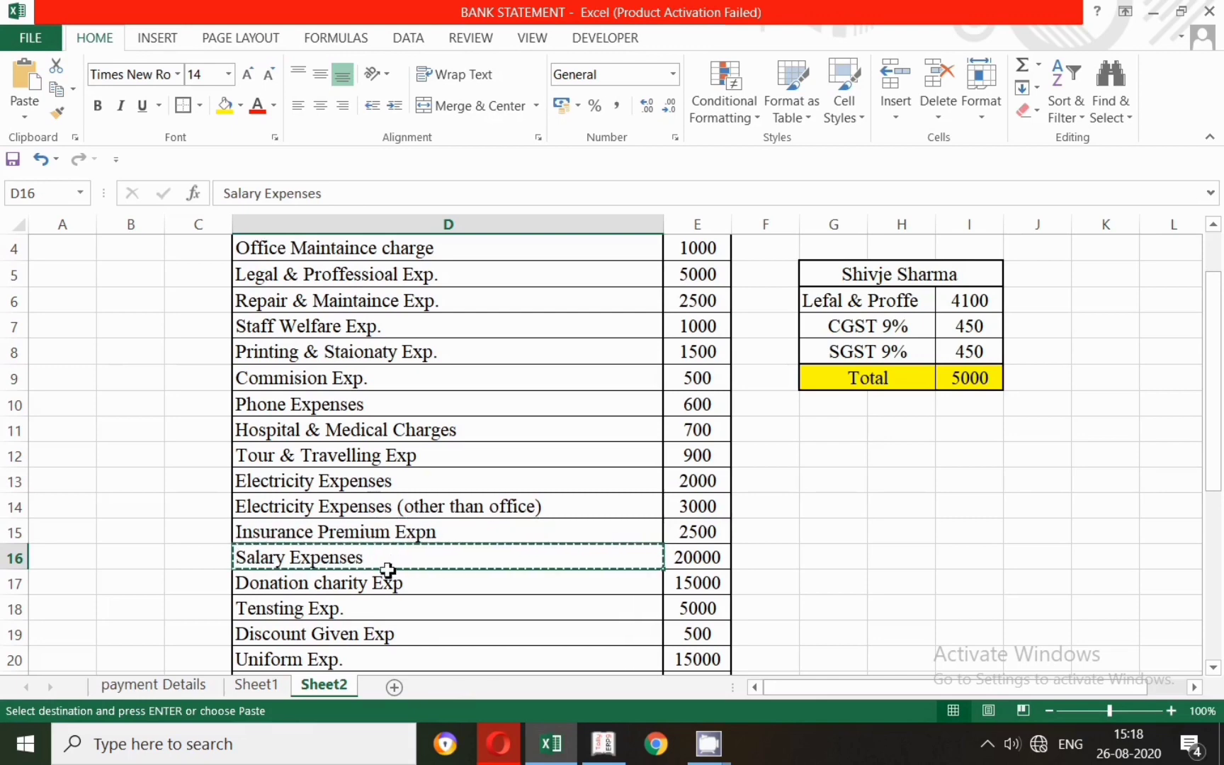
pyautogui.hotkey('alt', 'Tab')
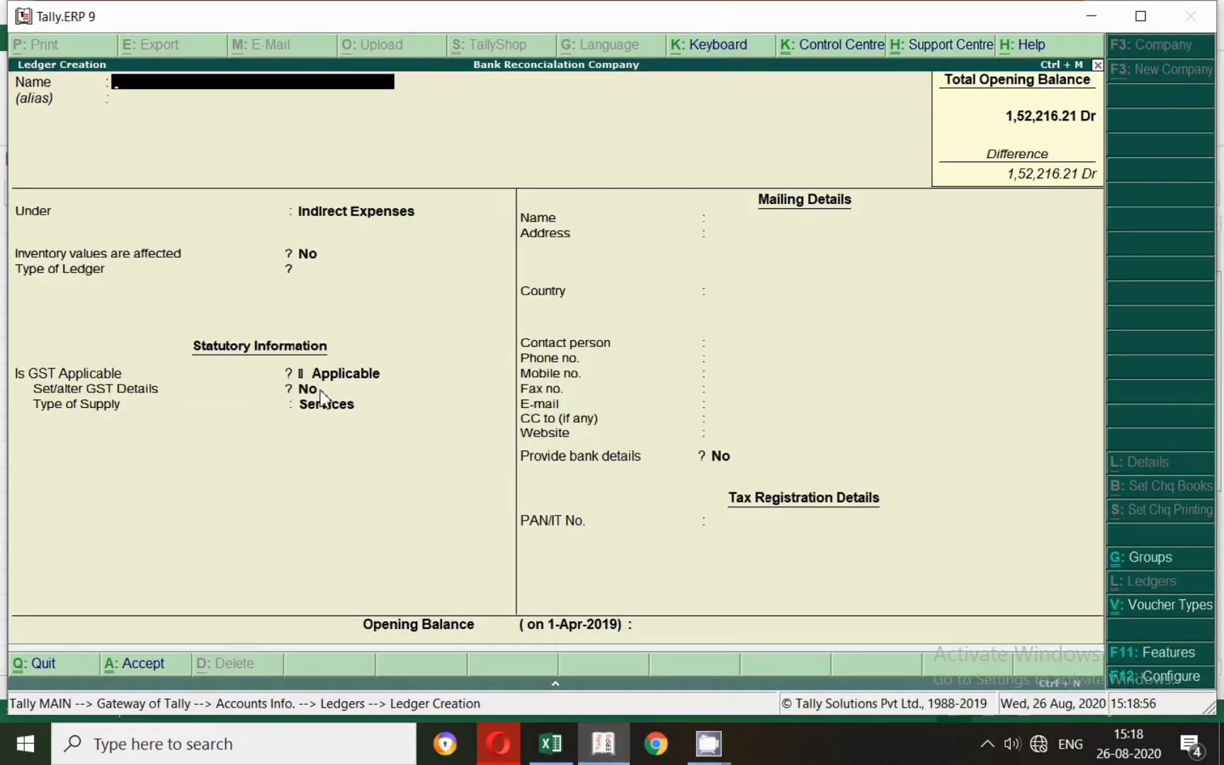
pyautogui.hotkey('ctrl', 'v')
pyautogui.press('Return')
pyautogui.press('Return')
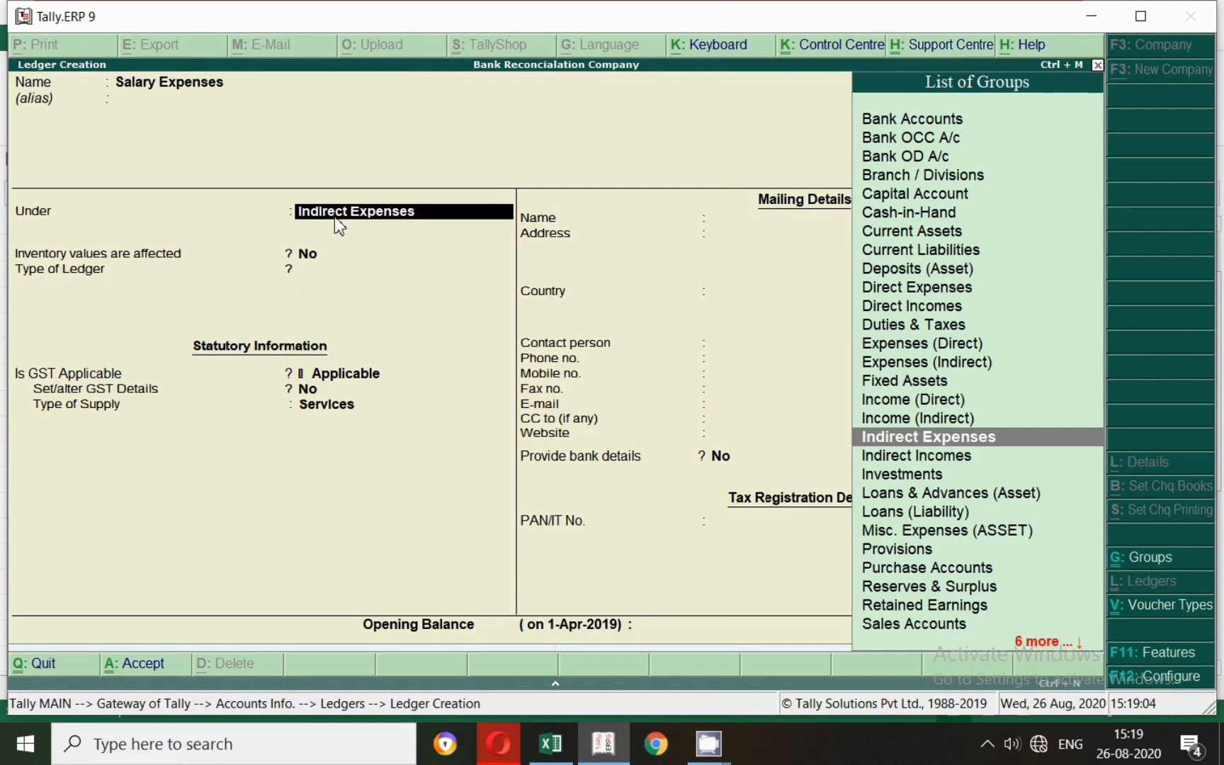
# Save the Salary Expenses ledger under Indirect Expenses with ledger type Not Applicable and supply type Services, and switch back to Excel.
pyautogui.press('Return')
pyautogui.press('Return')
pyautogui.press('Return')
pyautogui.press('Return')
pyautogui.press('Return')
pyautogui.press('Return')
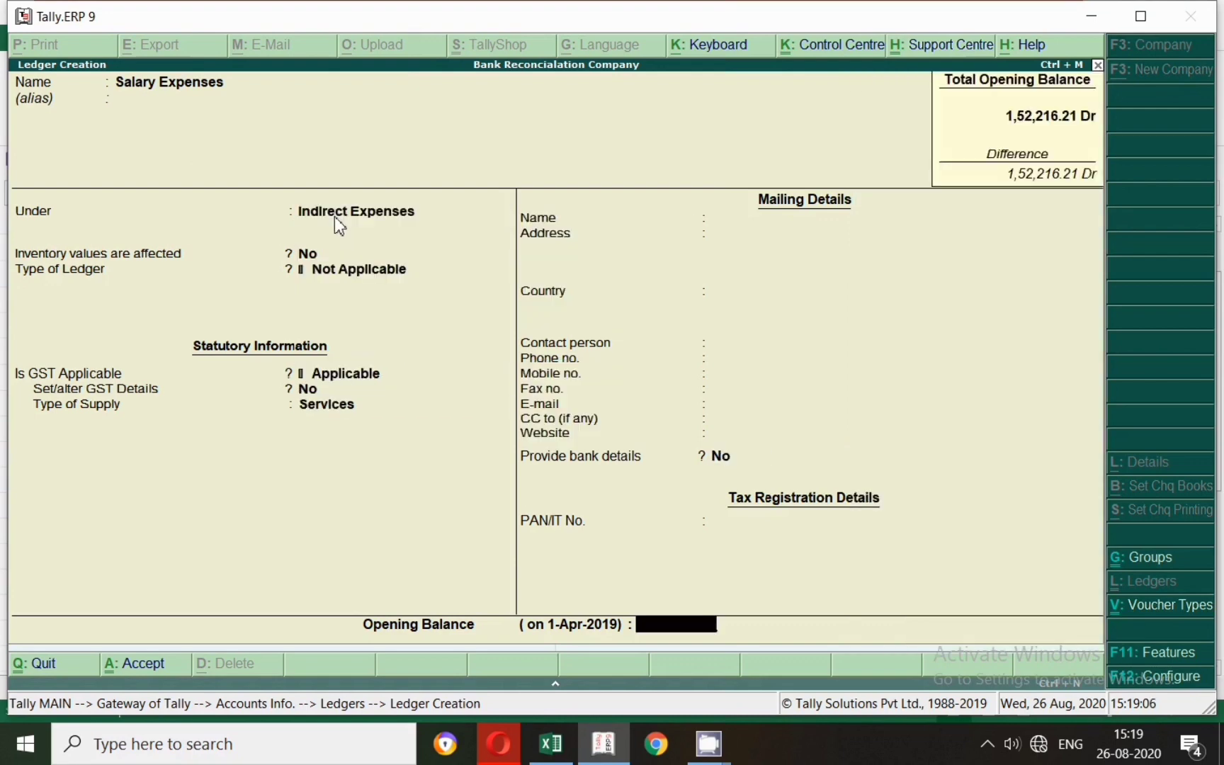
pyautogui.press('Return')
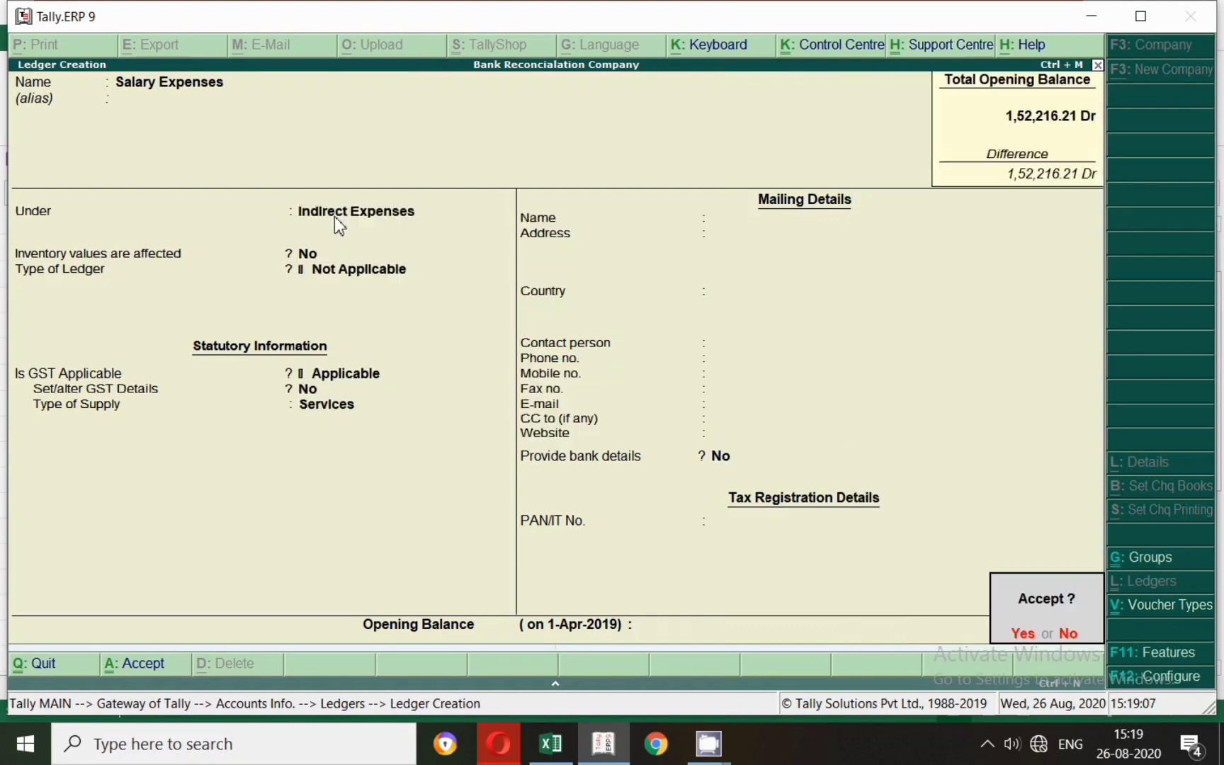
pyautogui.press('Return')
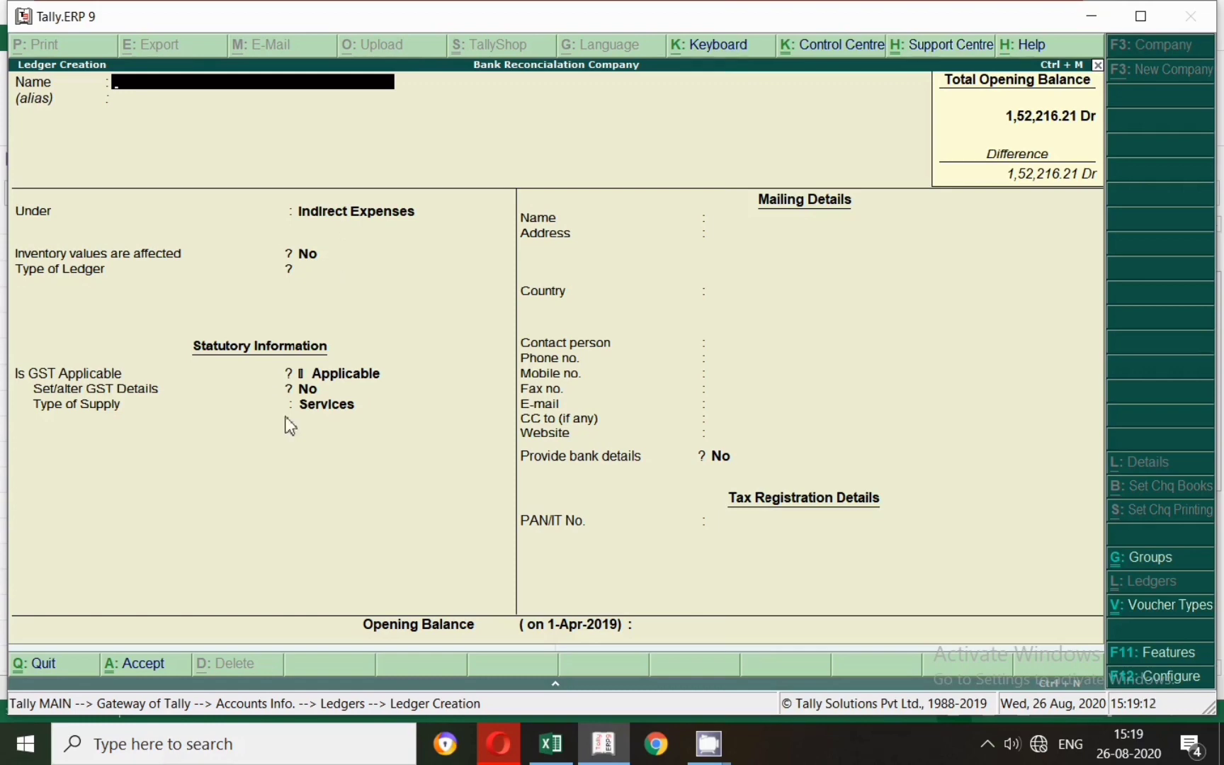
pyautogui.hotkey('alt', 'Tab')
pyautogui.click(12, 583)
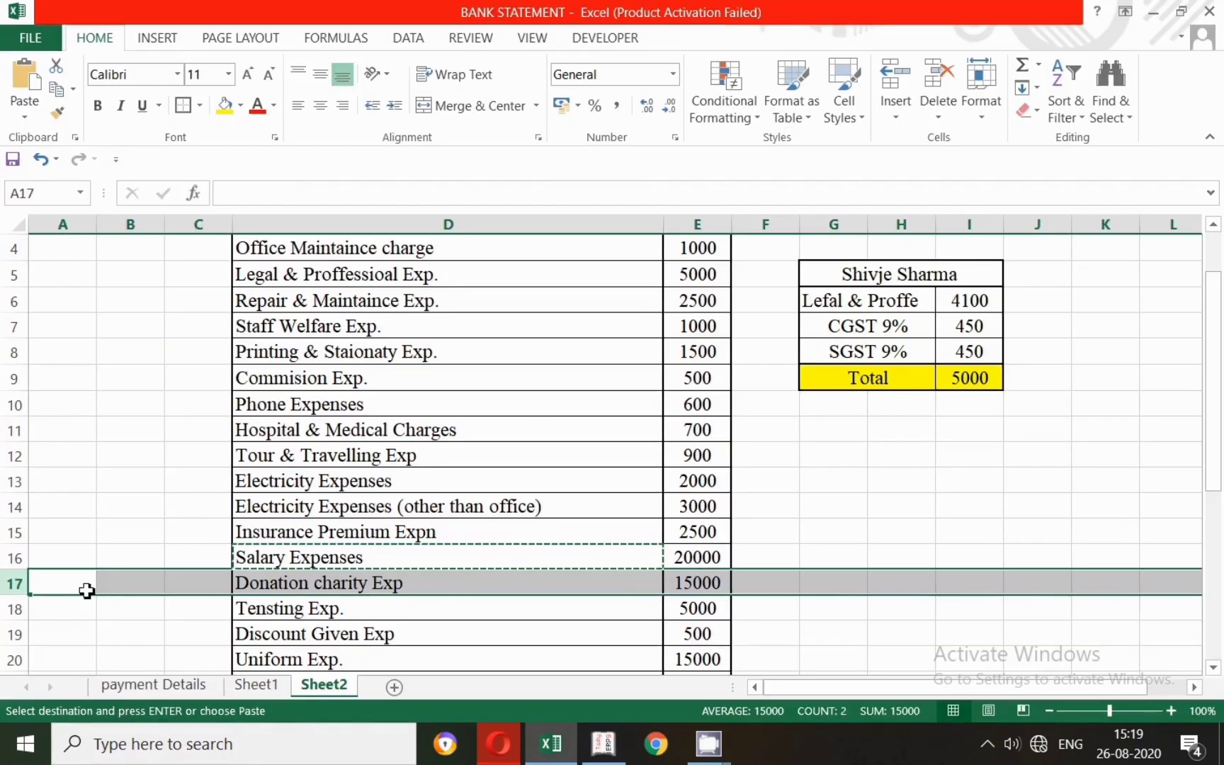
pyautogui.hotkey('ctrl', 'shift', '+')
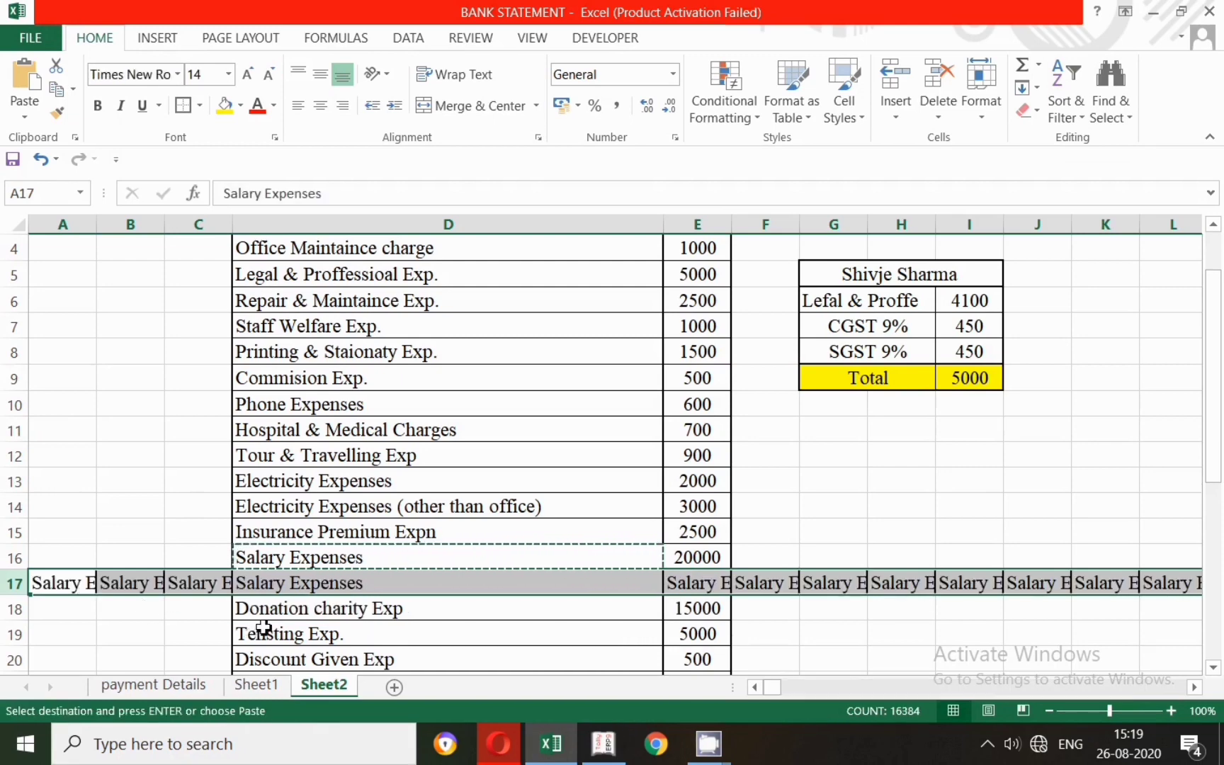
pyautogui.hotkey('ctrl', 'z')
pyautogui.click(390, 614)
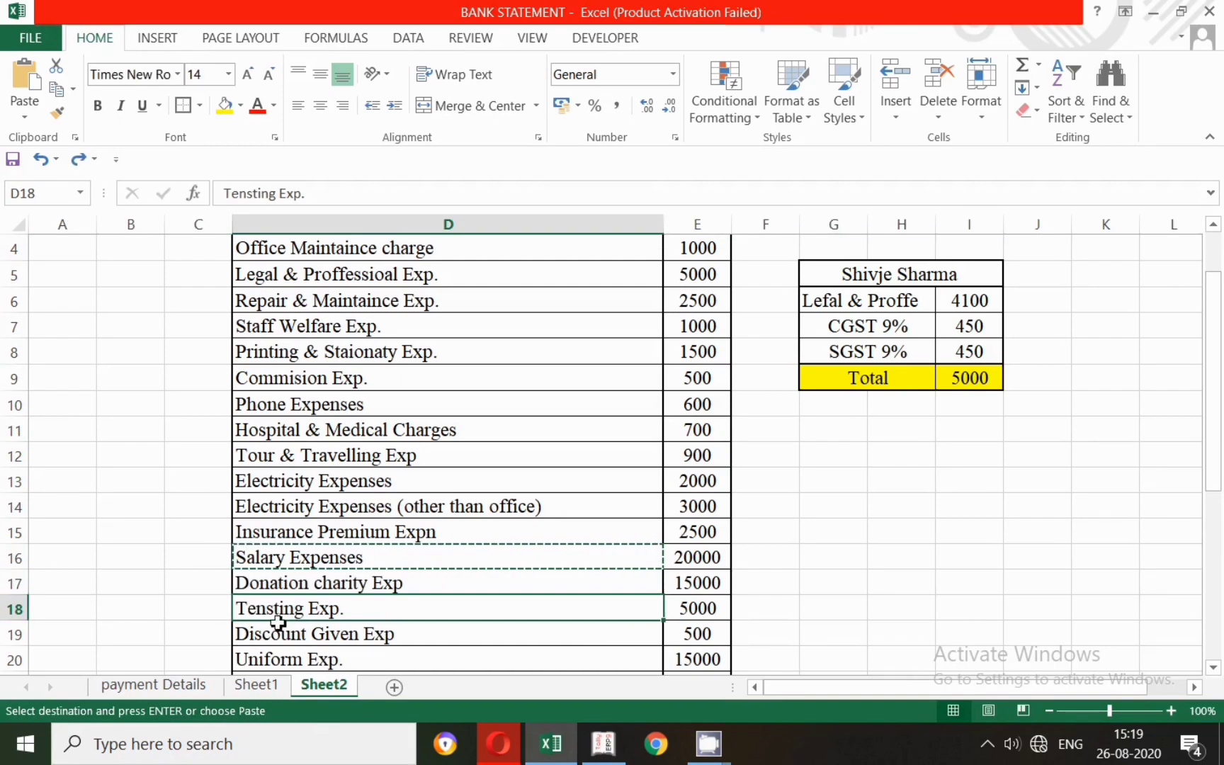
# Clear the pending copy, insert a blank row above Donation charity Exp and fill D17 with "Salary Expenses" from D16.
pyautogui.press('Escape')
pyautogui.click(15, 583)
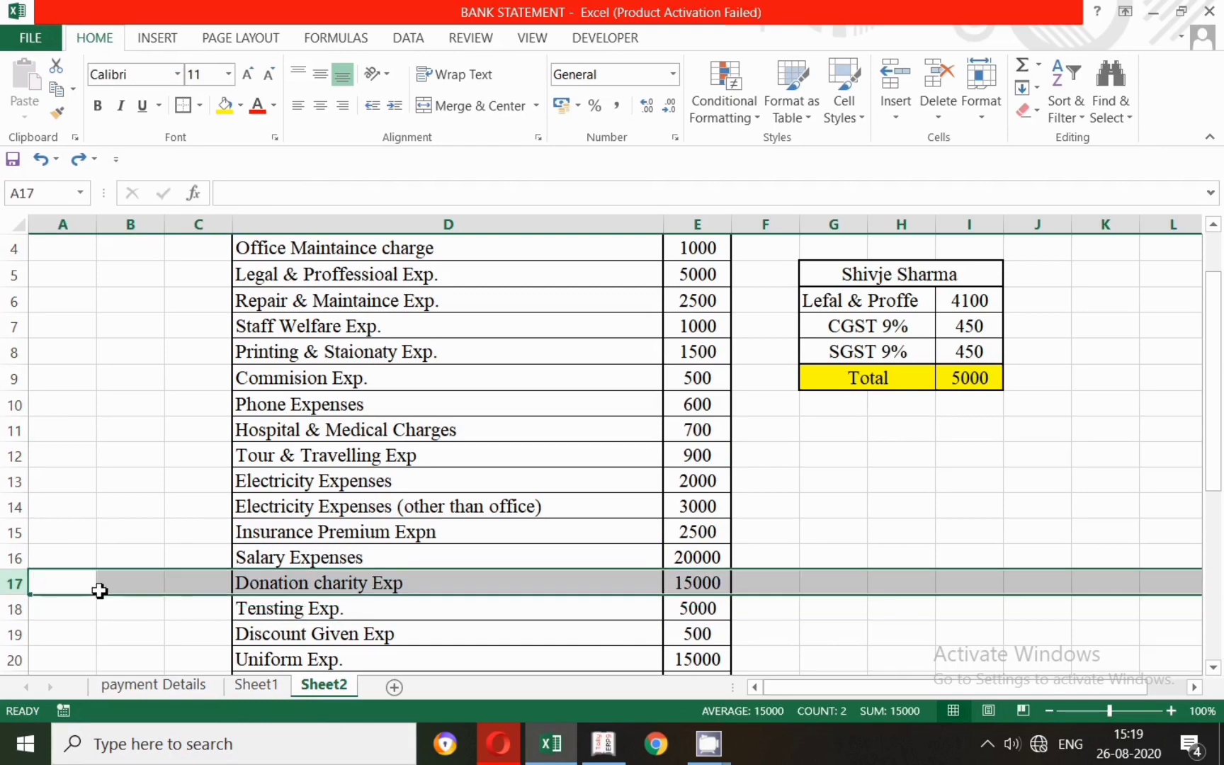
pyautogui.hotkey('ctrl', 'shift', '+')
pyautogui.click(325, 558)
pyautogui.click(311, 585)
pyautogui.hotkey('ctrl', 'd')
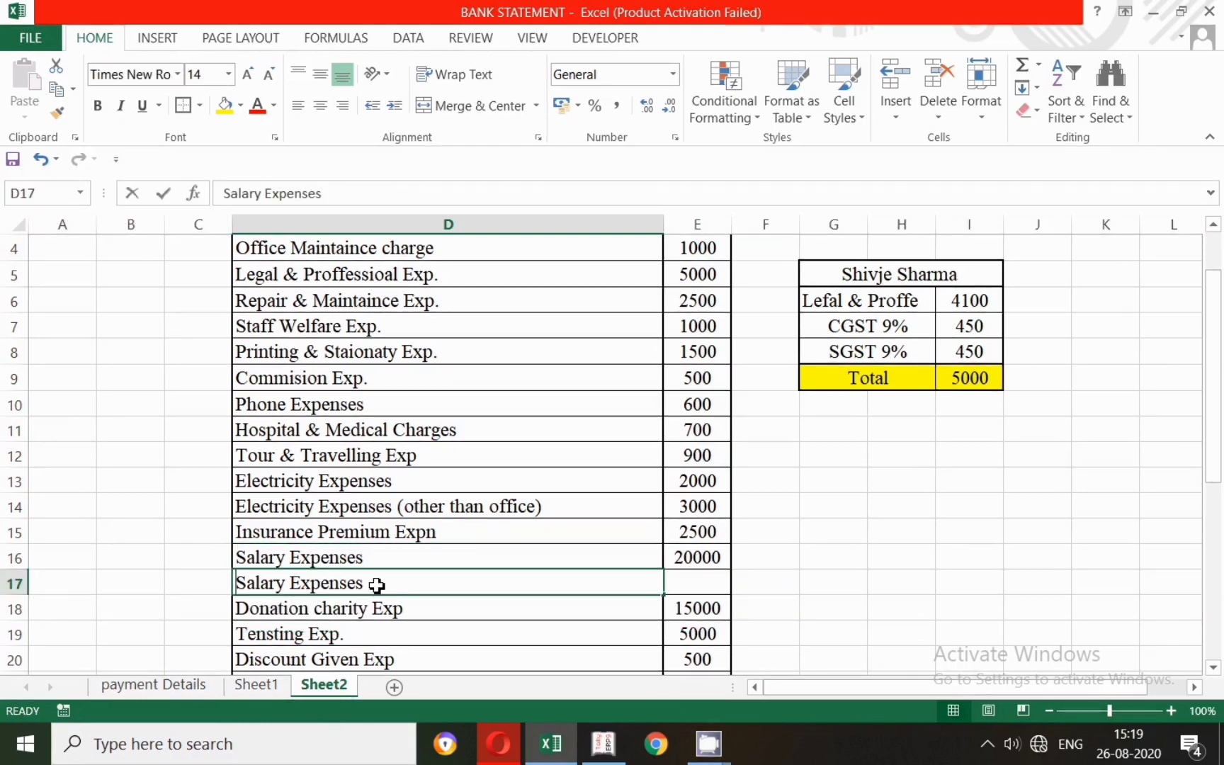
pyautogui.doubleClick(377, 585)
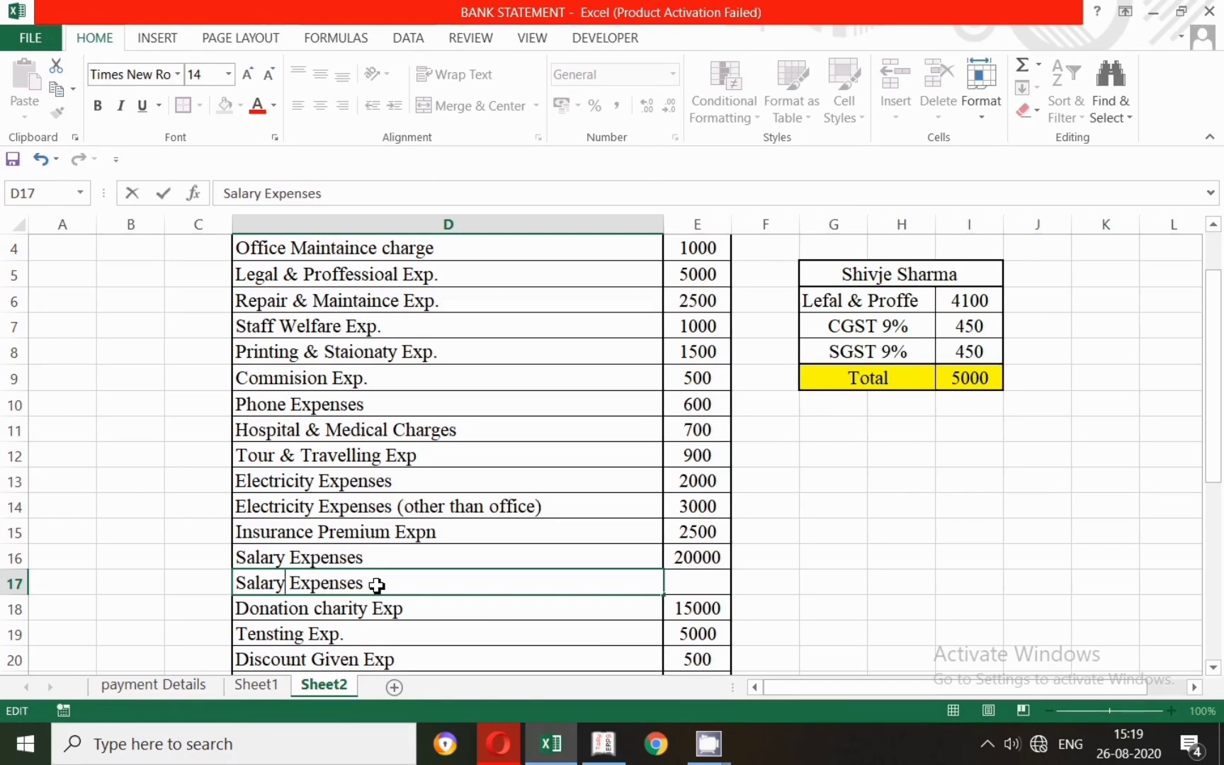
pyautogui.press('BackSpace')
pyautogui.press('BackSpace')
pyautogui.press('BackSpace')
pyautogui.press('BackSpace')
pyautogui.press('BackSpace')
pyautogui.press('BackSpace')
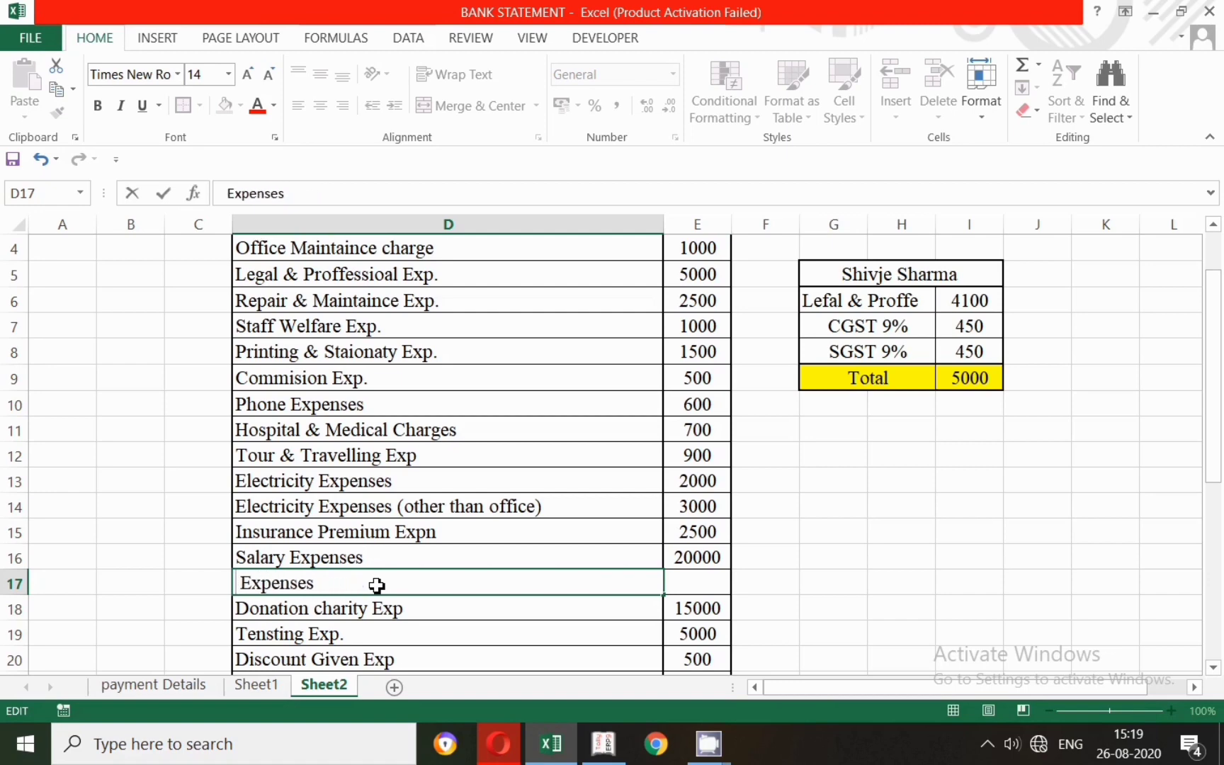
pyautogui.hotkey('ctrl', 'z')
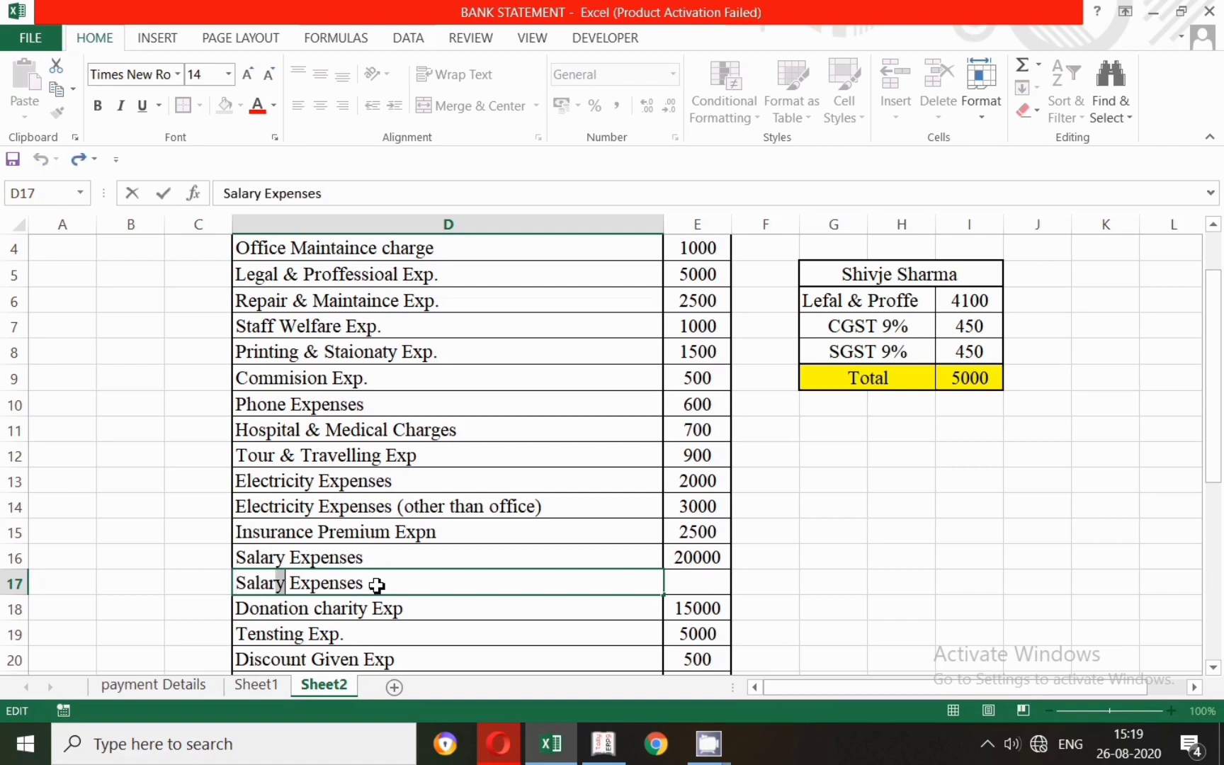
# Extend the name in D17 to "Salary Expenses (other than office)" and reuse that text as a new ledger's name in Tally.ERP 9.
pyautogui.write('(other than office')
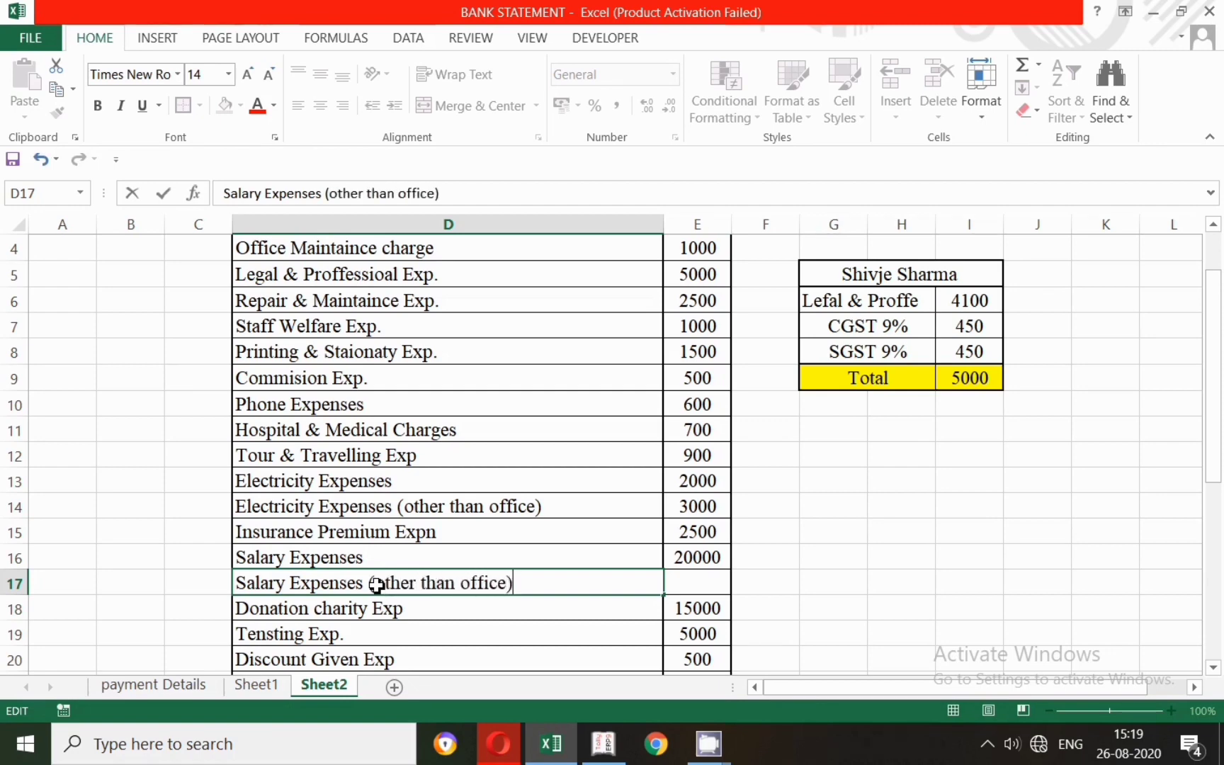
pyautogui.moveTo(563, 585); pyautogui.dragTo(260, 587)
pyautogui.hotkey('alt', 'Tab')
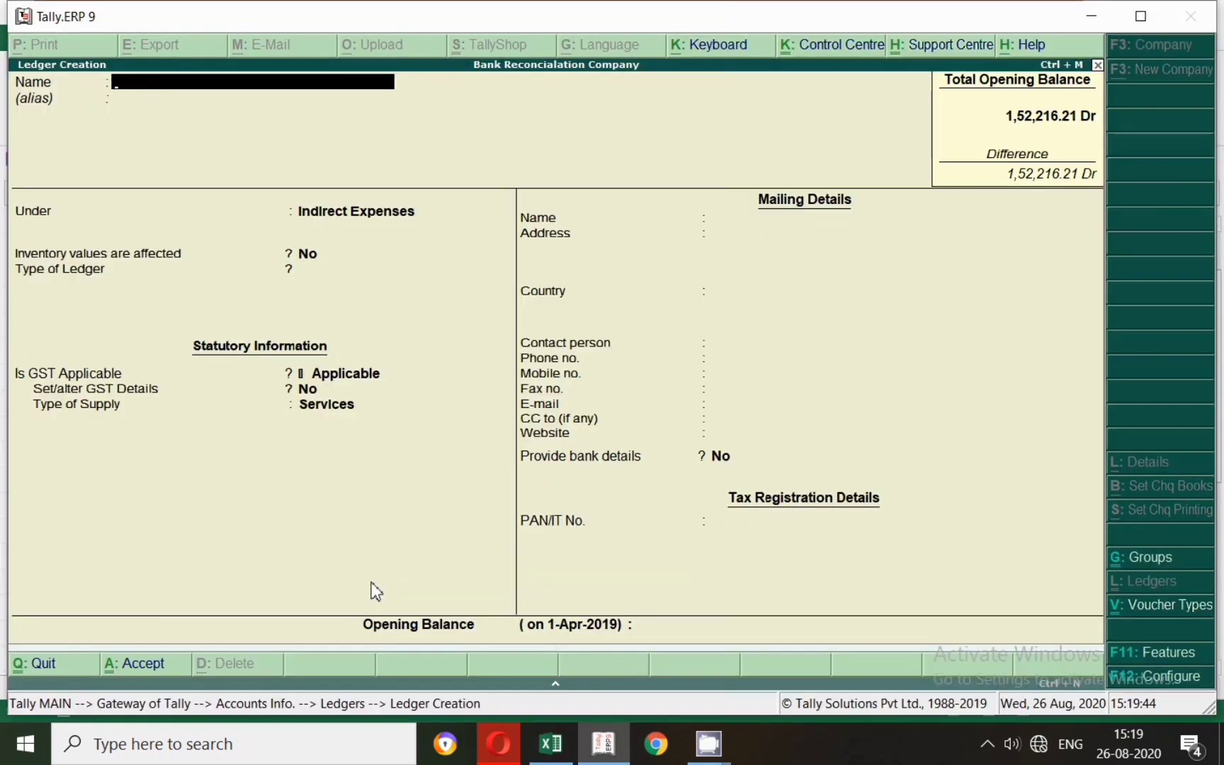
pyautogui.hotkey('ctrl', 'alt', 'v')
pyautogui.press('Return')
pyautogui.press('Return')
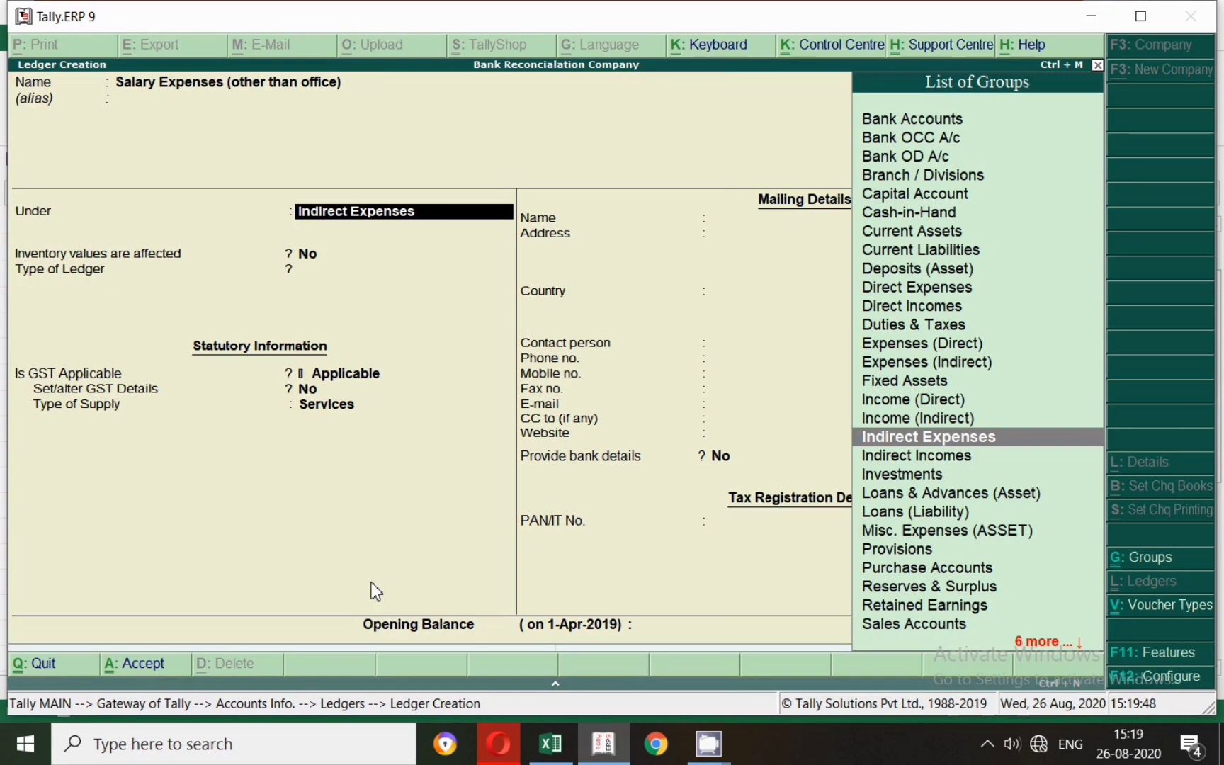
# Place the Salary Expenses (other than office) ledger under Direct Expenses and save it with ledger type Not Applicable and supply type Services.
pyautogui.write('Dire')
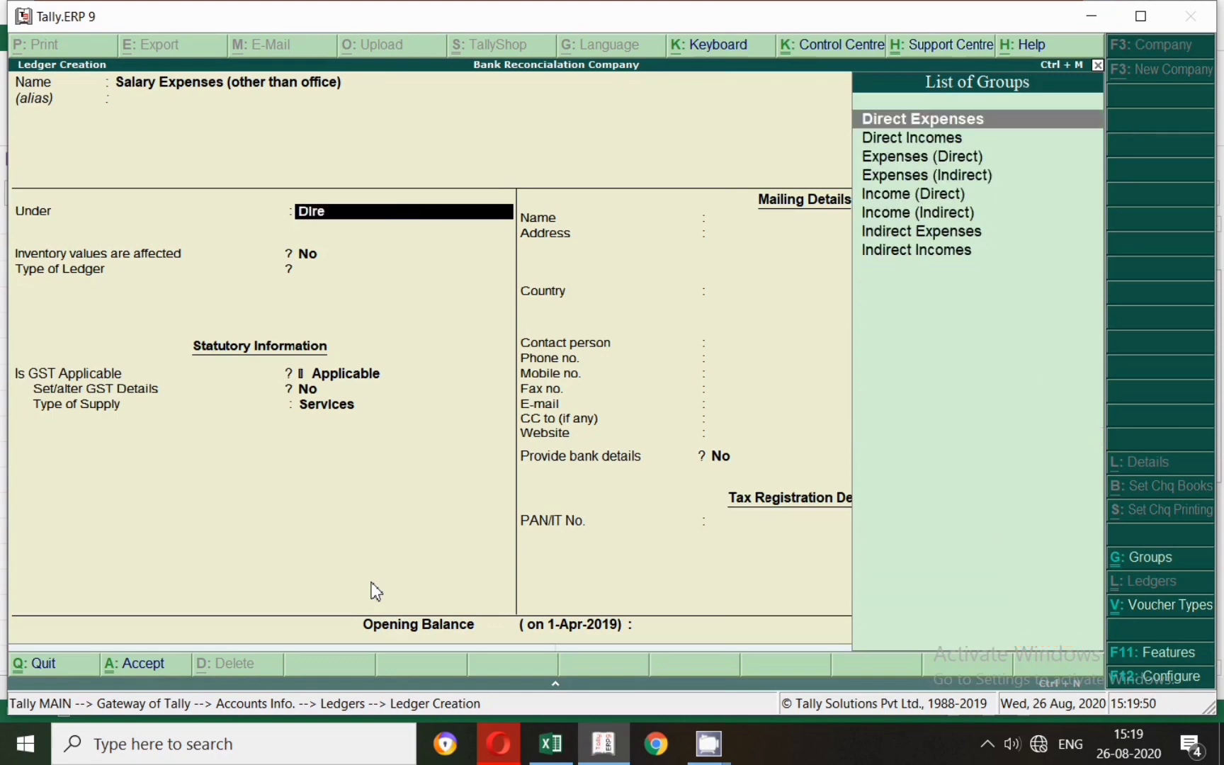
pyautogui.press('Return')
pyautogui.press('Return')
pyautogui.press('Return')
pyautogui.press('Return')
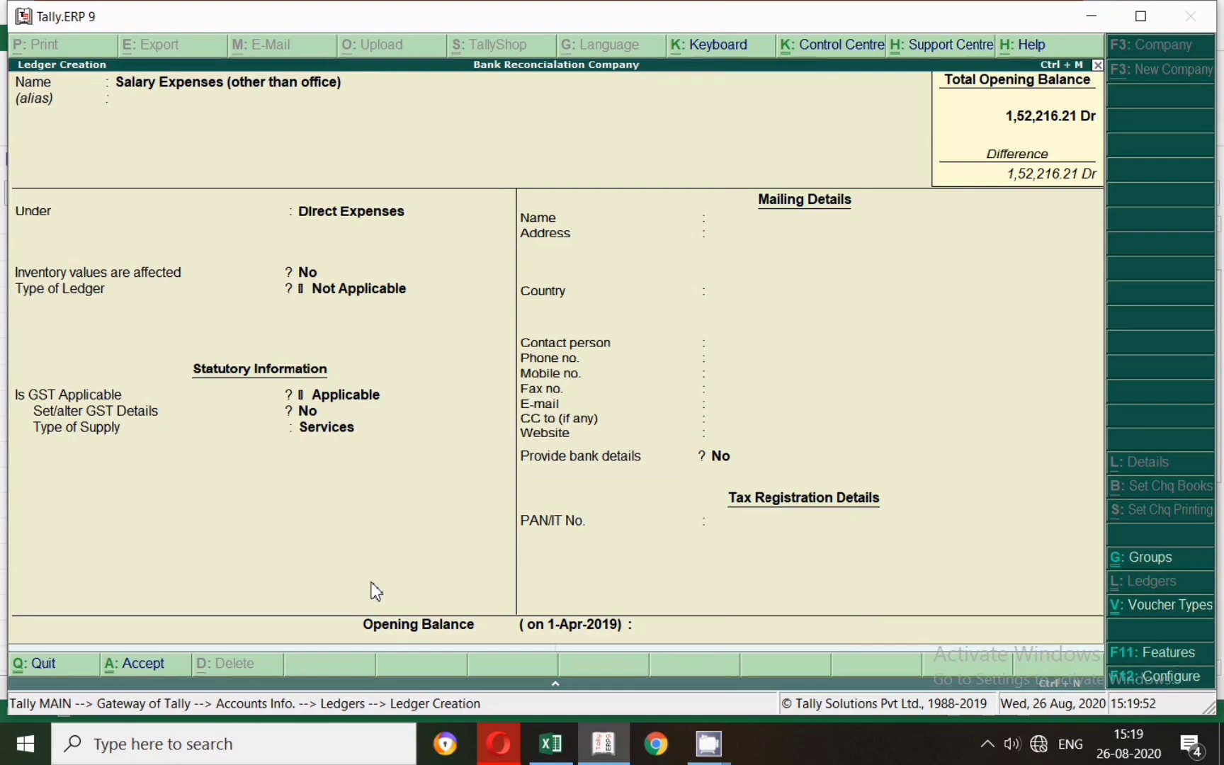
pyautogui.press('Return')
# Switch to Excel, copy "Donation charity Exp" from D18 and enter it as a new ledger's name in Tally.ERP 9.
pyautogui.hotkey('alt', 'Tab')
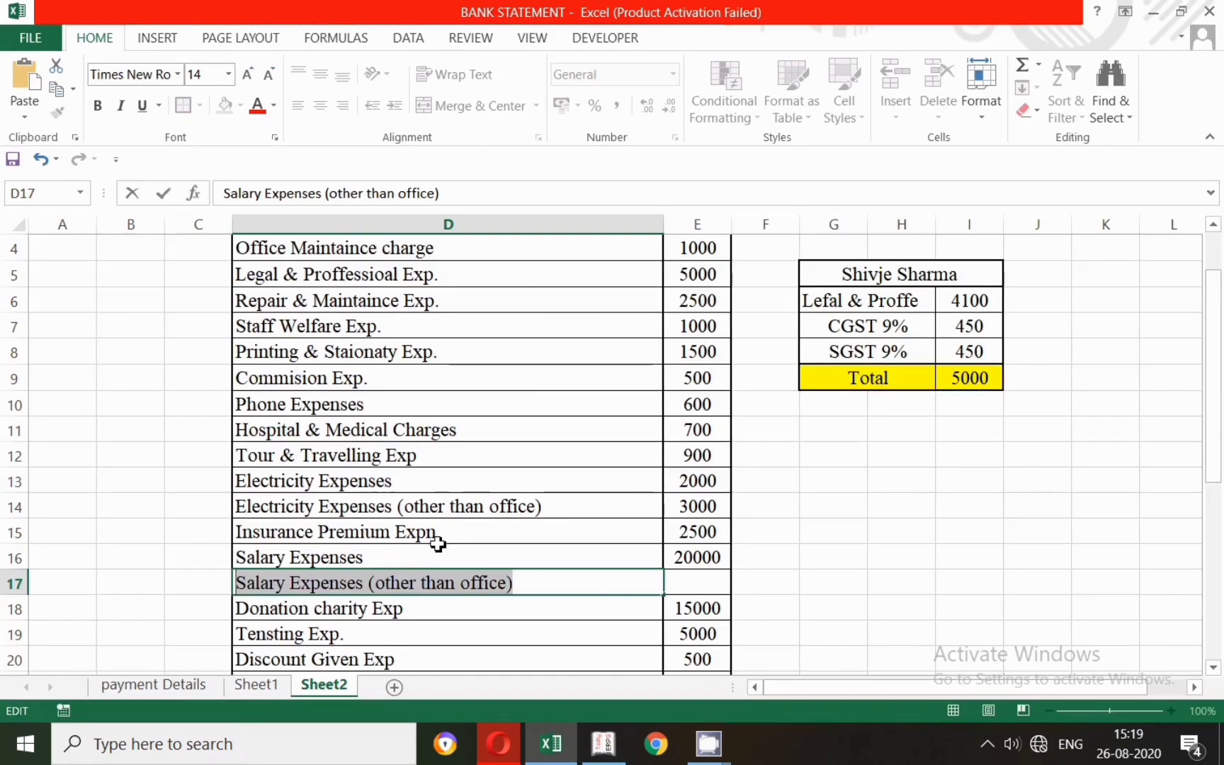
pyautogui.scroll(-4, 437, 541)
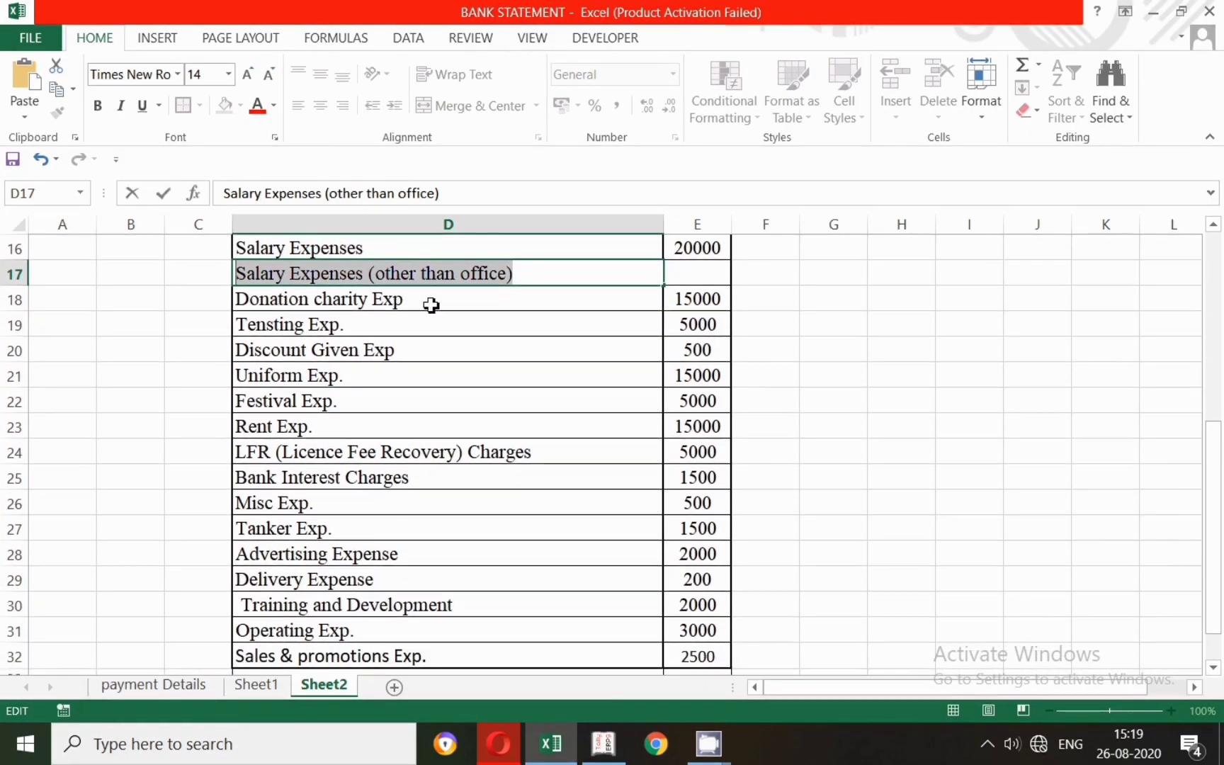
pyautogui.click(434, 301)
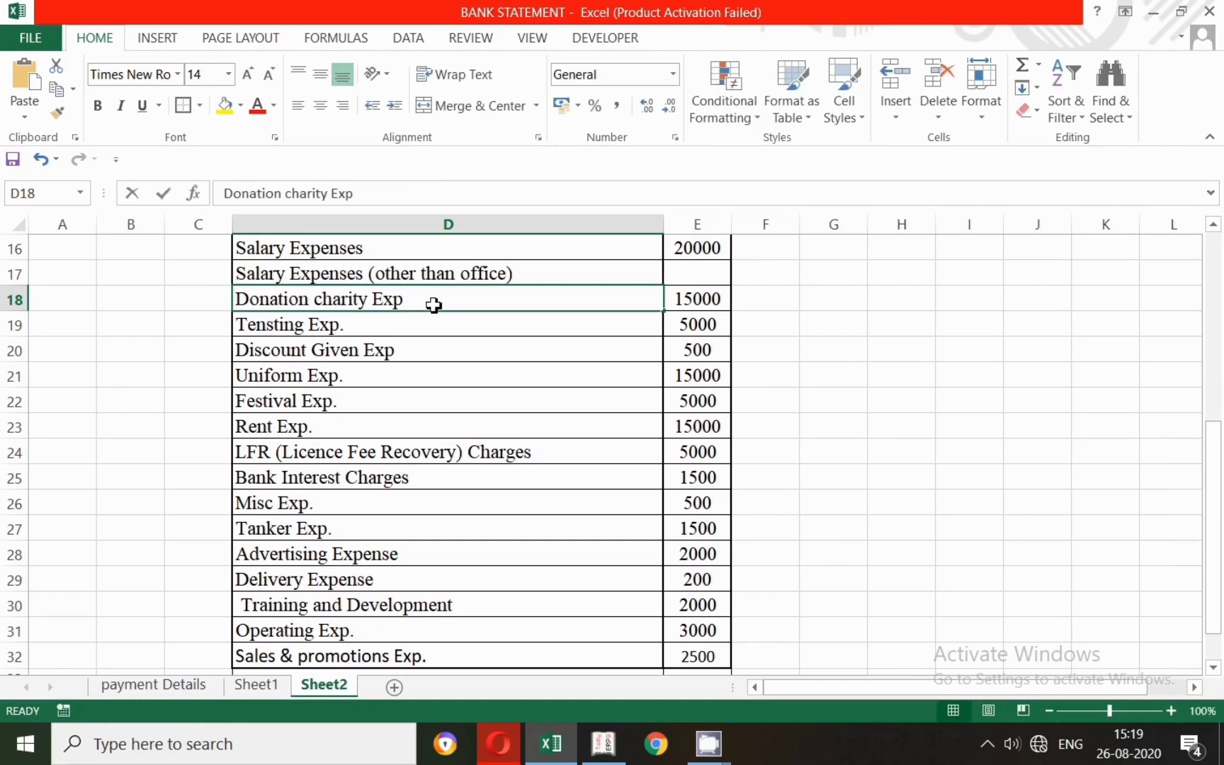
pyautogui.doubleClick(434, 304)
pyautogui.moveTo(434, 305); pyautogui.dragTo(233, 299)
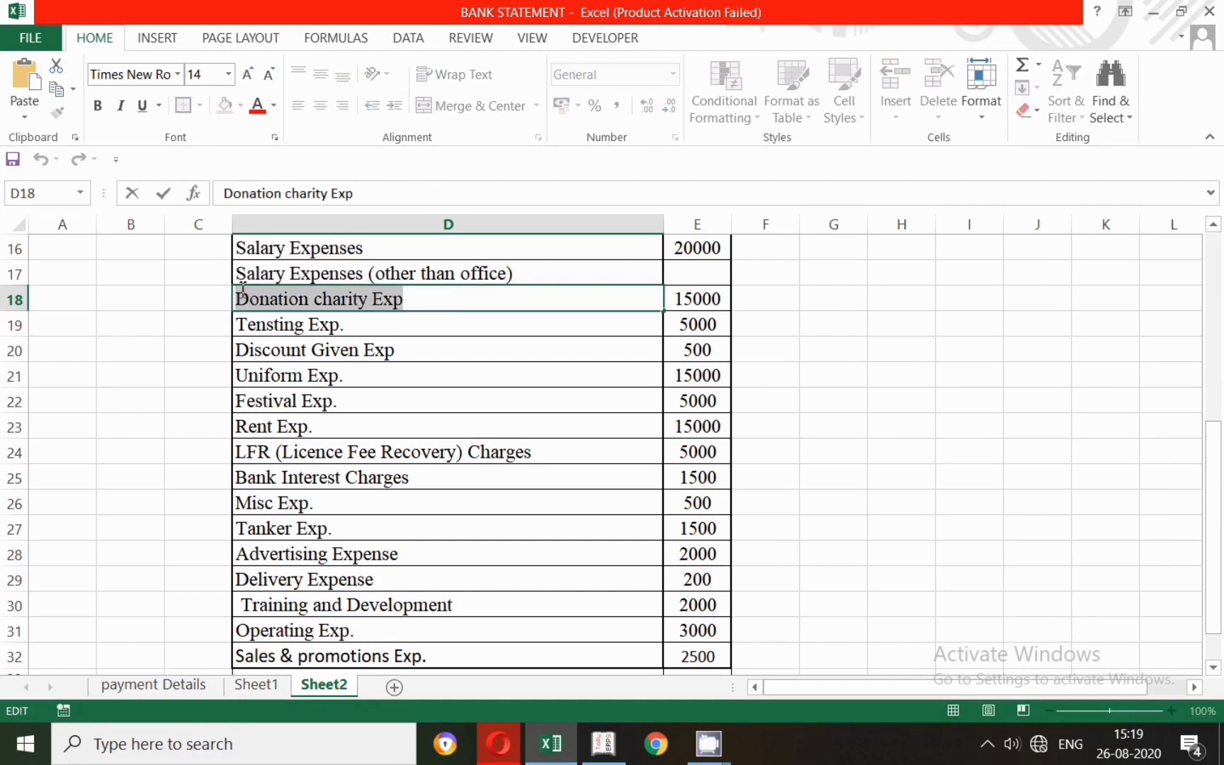
pyautogui.hotkey('alt', 'Tab')
pyautogui.hotkey('ctrl', 'alt', 'v')
pyautogui.press('Return')
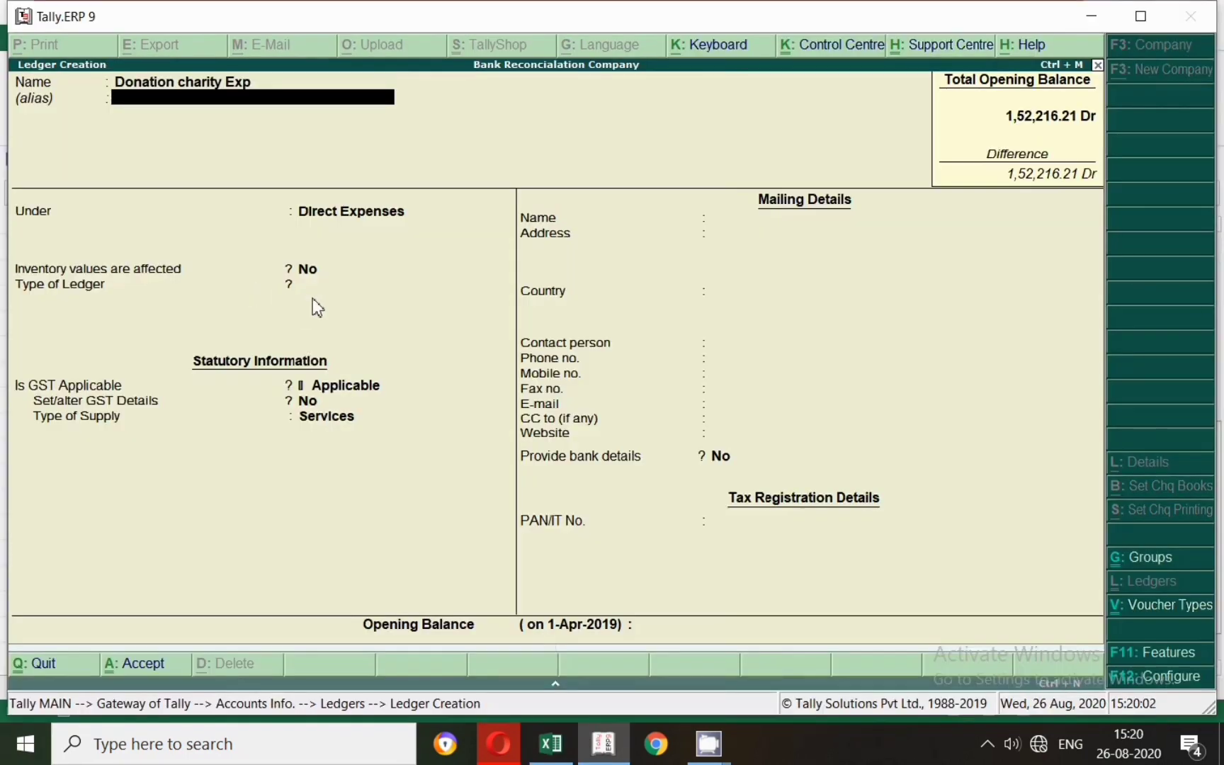
# Place the Donation charity Exp ledger under Indirect Expenses and save it with ledger type Not Applicable and supply type Services.
pyautogui.press('Return')
pyautogui.write('Ind')
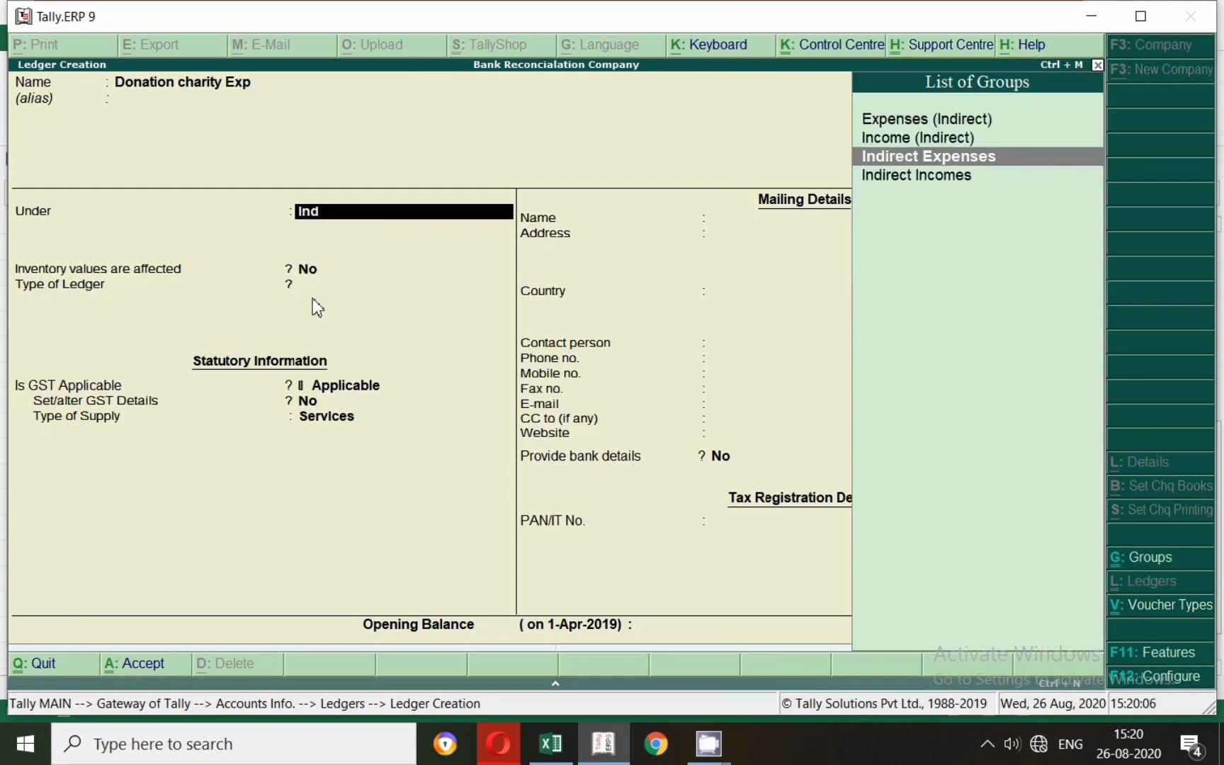
pyautogui.press('Return')
pyautogui.press('Return')
pyautogui.press('Return')
pyautogui.press('Return')
pyautogui.press('Return')
pyautogui.press('Return')
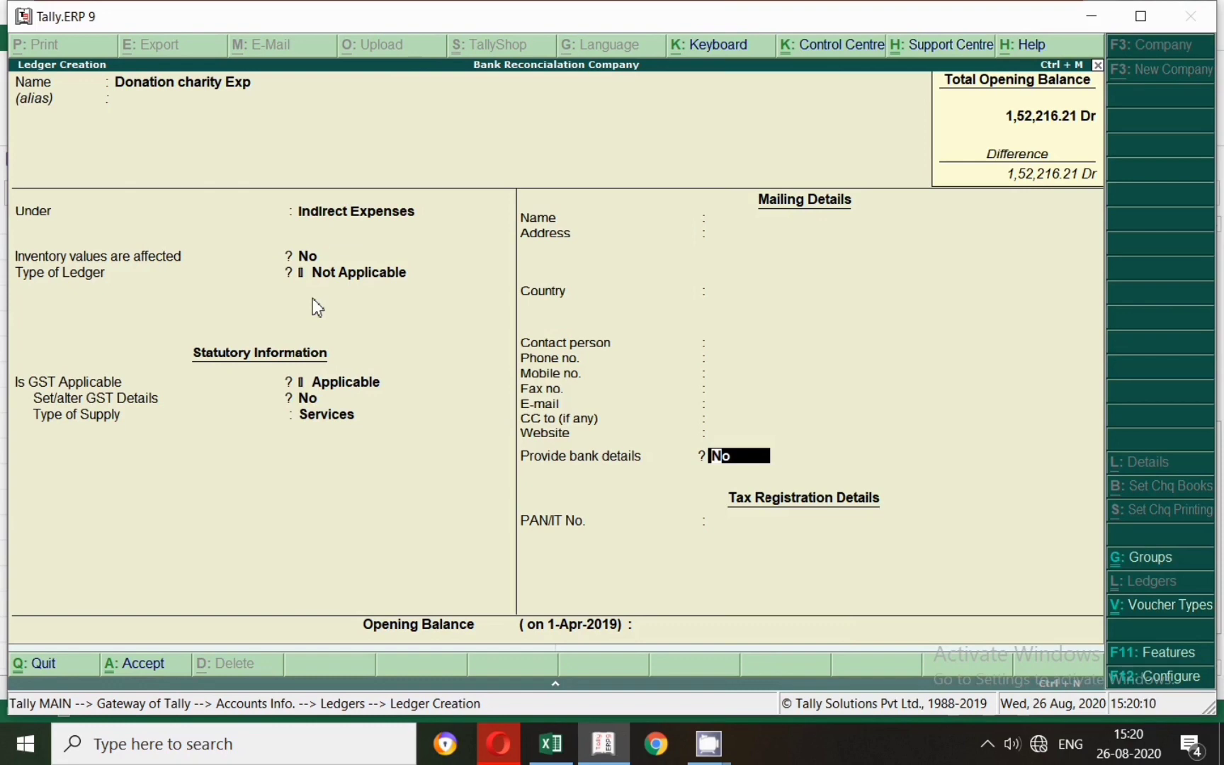
pyautogui.press('Return')
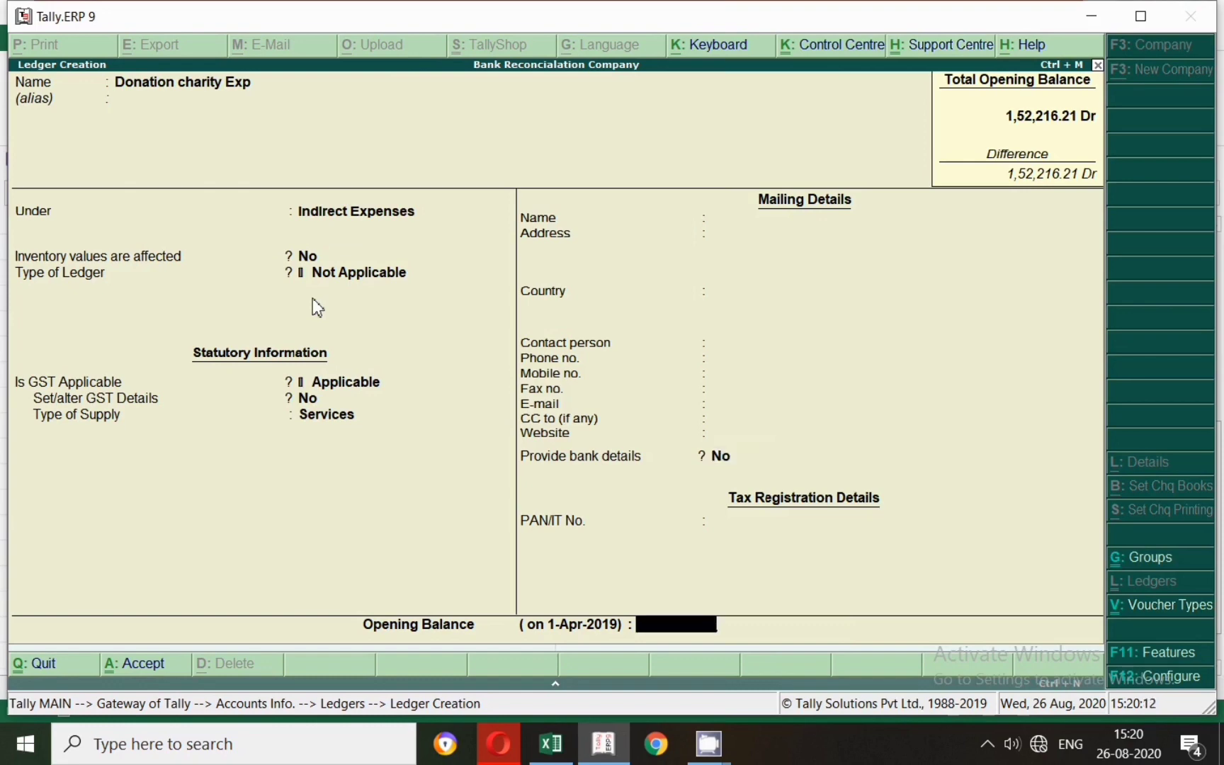
pyautogui.press('Return')
pyautogui.press('Return')
# Switch to Excel, copy "Tensting Exp." from D19 and enter it as a new ledger's name in Tally.ERP 9.
pyautogui.hotkey('alt', 'Tab')
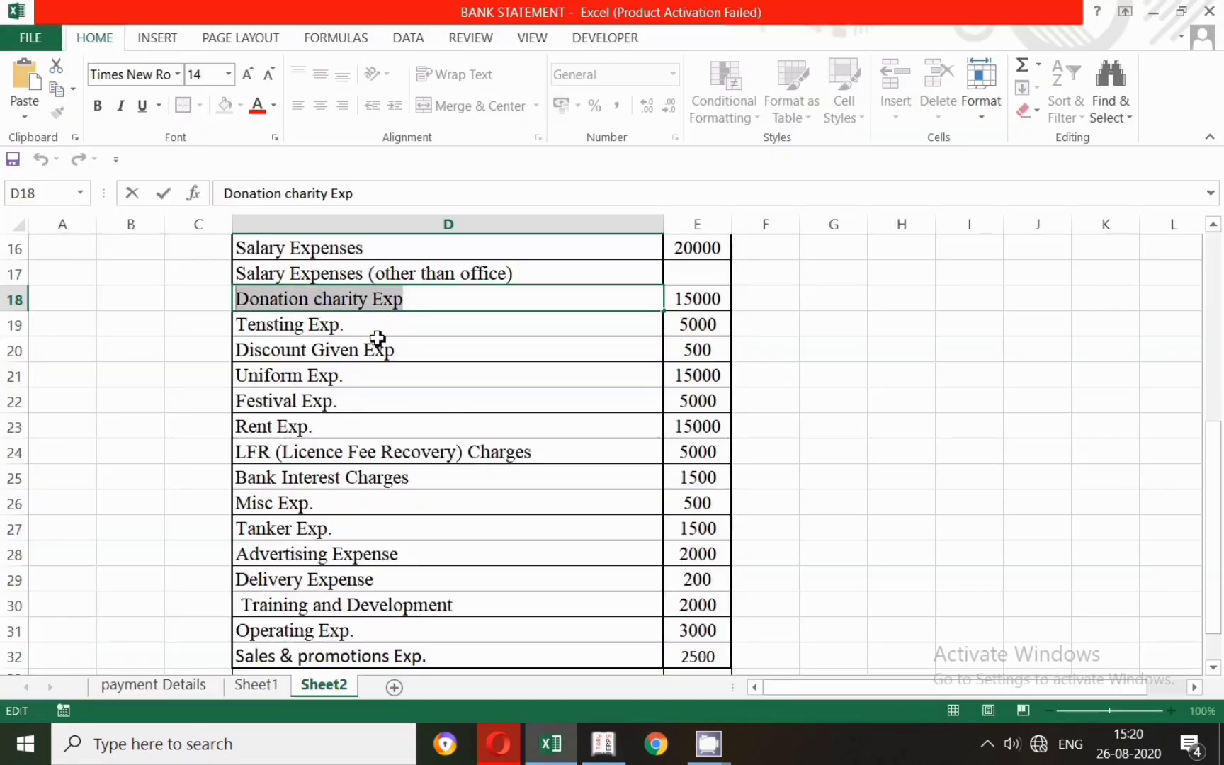
pyautogui.click(380, 332)
pyautogui.press('F2')
pyautogui.hotkey('shift', 'Home')
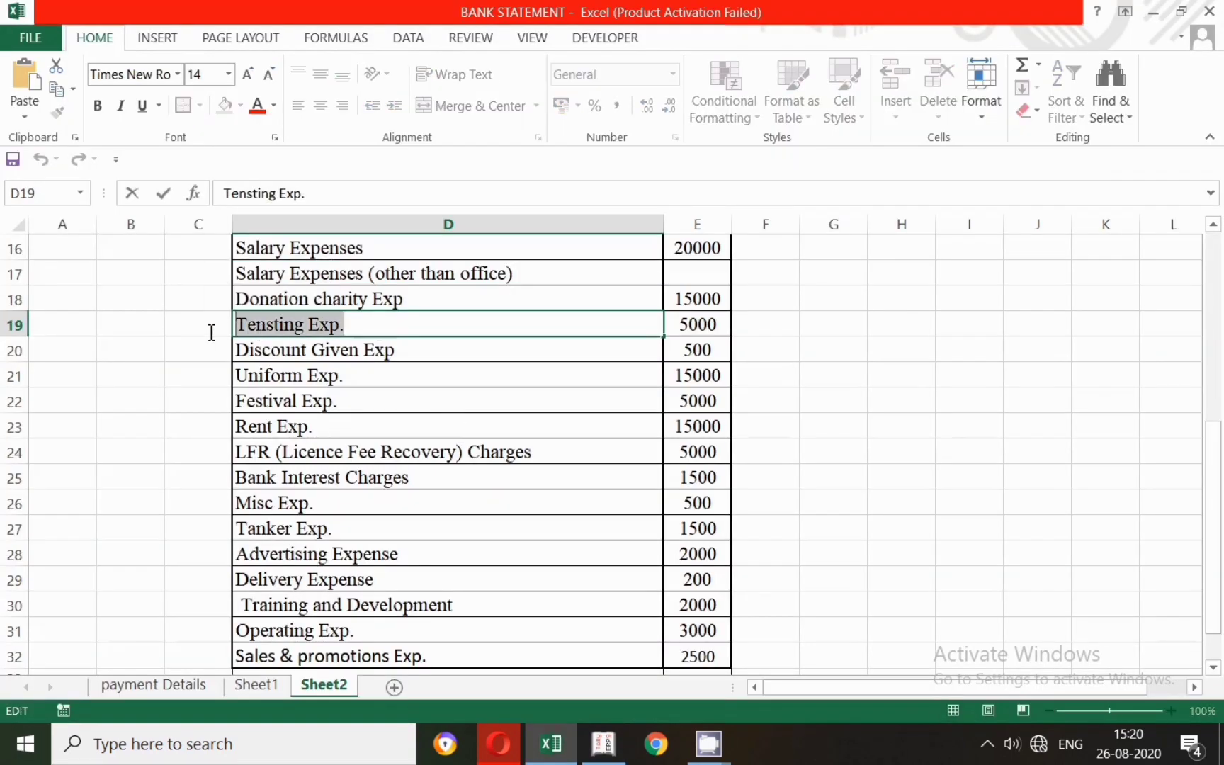
pyautogui.hotkey('ctrl', 'c')
pyautogui.hotkey('alt', 'Tab')
pyautogui.hotkey('ctrl', 'alt', 'v')
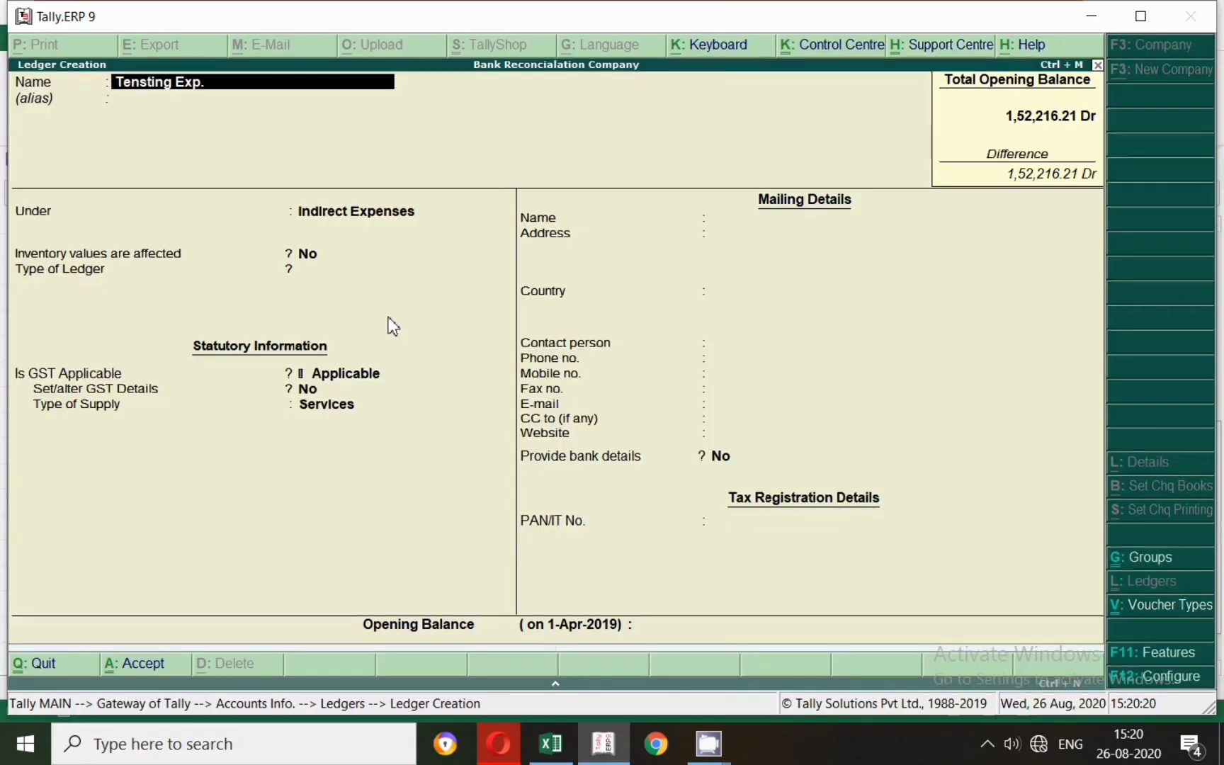
# Save the Tensting Exp. ledger under Indirect Expenses with ledger type Not Applicable and supply type Services.
pyautogui.press('Return')
pyautogui.press('Return')
pyautogui.press('Return')
pyautogui.press('Return')
pyautogui.press('Return')
pyautogui.press('Return')
pyautogui.press('Return')
pyautogui.press('Return')
pyautogui.press('Return')
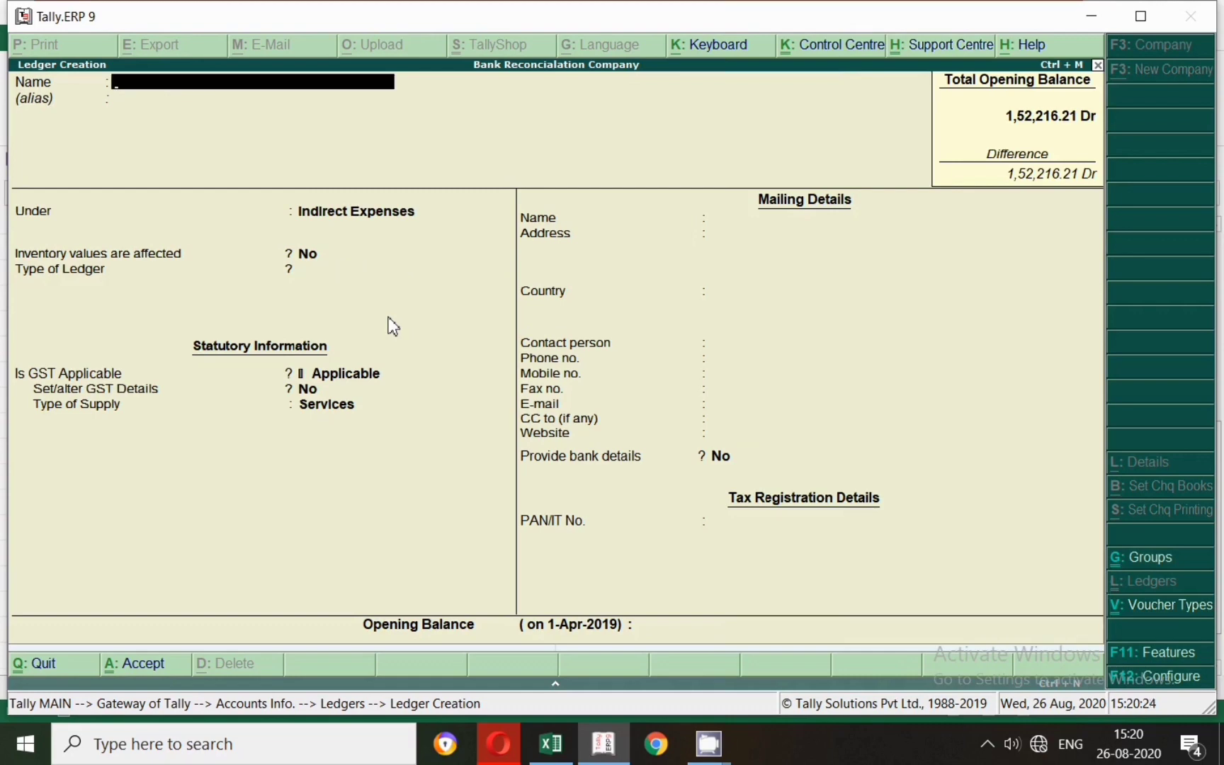
# Switch to Excel, copy "Discount Given Exp" from D20 and enter it as a new ledger's name in Tally.ERP 9.
pyautogui.hotkey('alt', 'Tab')
pyautogui.click(407, 350)
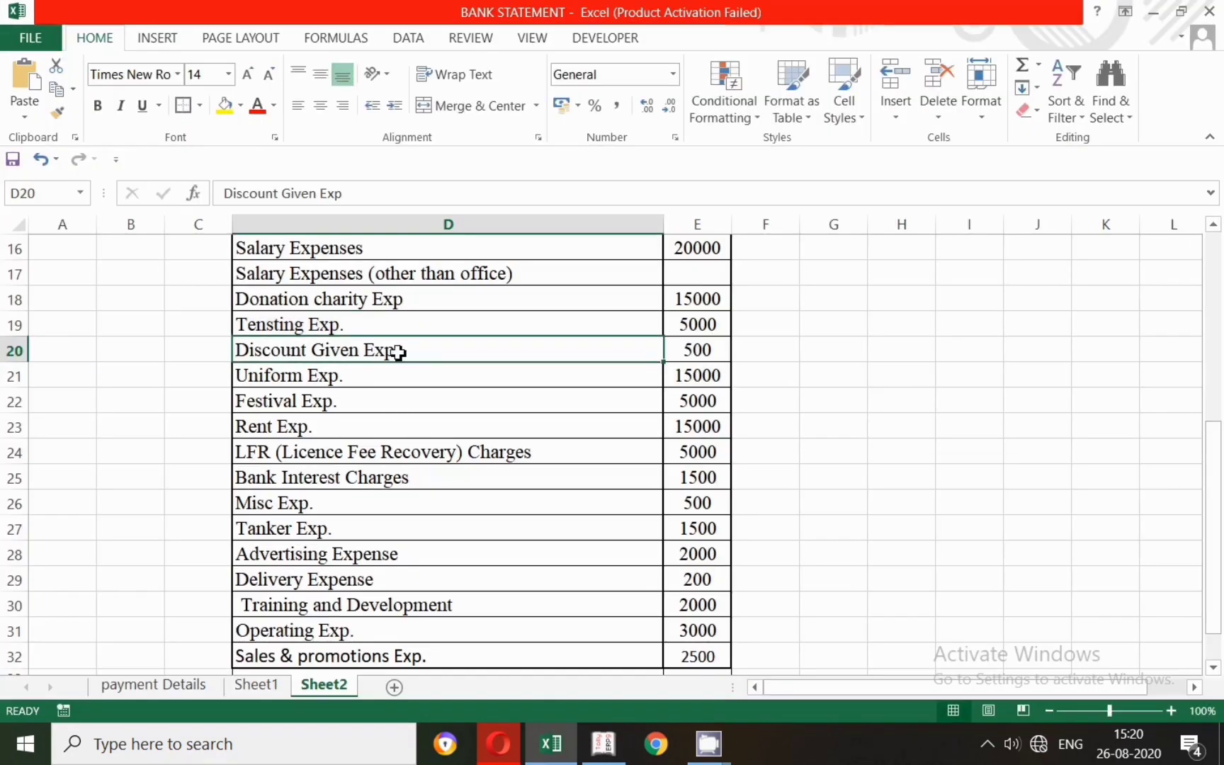
pyautogui.doubleClick(421, 351)
pyautogui.moveTo(421, 351); pyautogui.dragTo(235, 350)
pyautogui.hotkey('alt', 'Tab')
pyautogui.hotkey('ctrl', 'alt', 'v')
# Save the Discount Given Exp ledger under Indirect Expenses with ledger type Not Applicable and supply type Services.
pyautogui.press('Return')
pyautogui.press('Return')
pyautogui.press('Return')
pyautogui.press('Return')
pyautogui.press('Return')
pyautogui.press('Return')
pyautogui.press('Return')
pyautogui.press('Return')
pyautogui.press('Return')
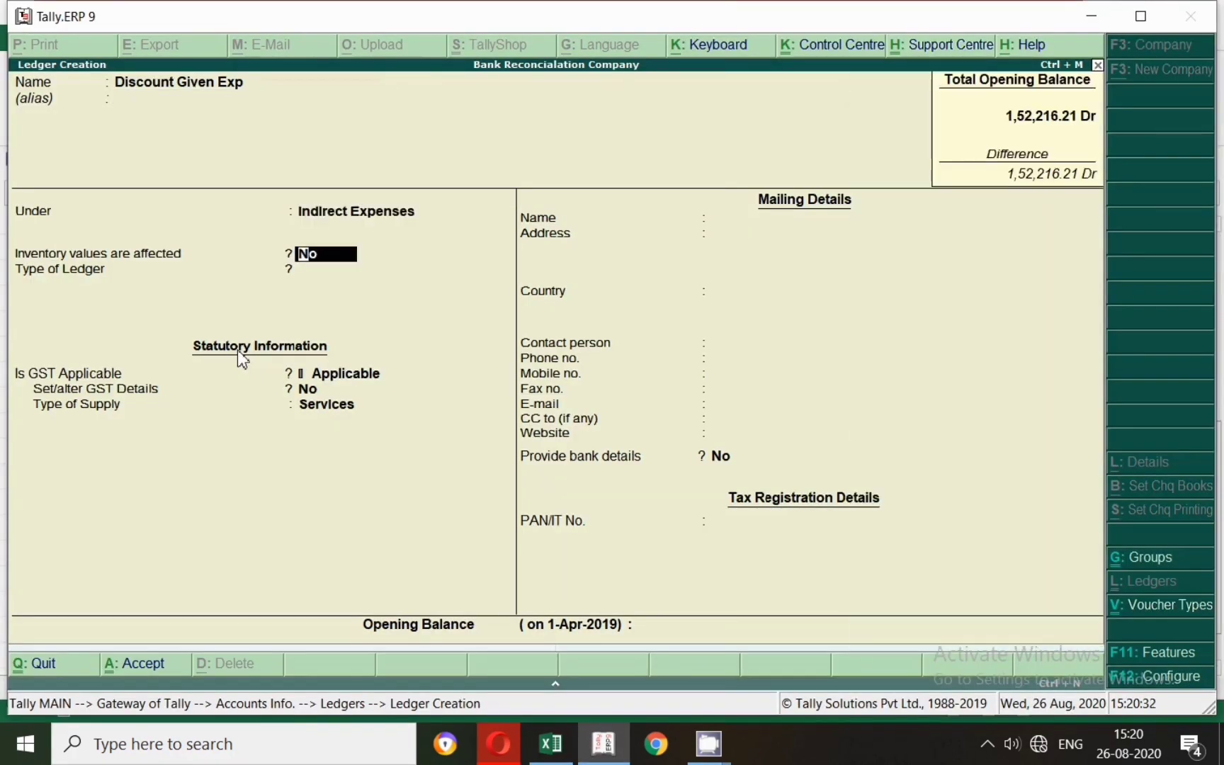
pyautogui.press('Return')
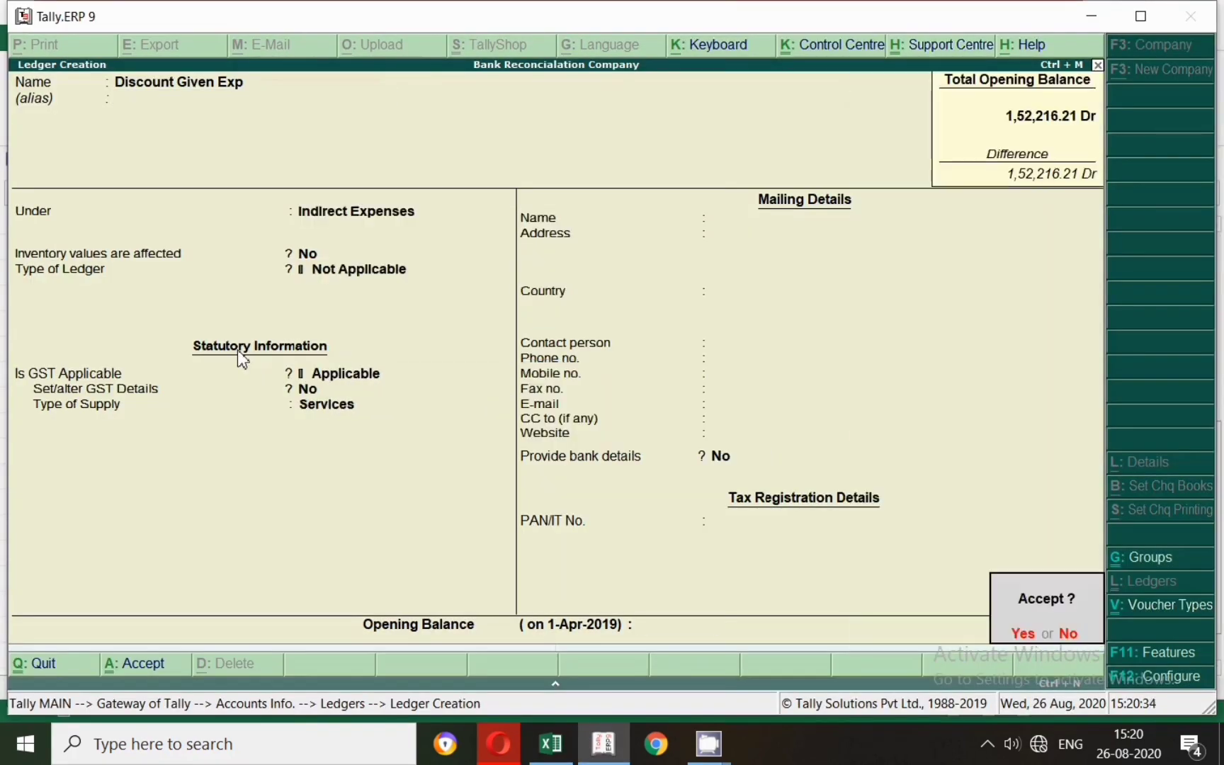
pyautogui.press('Return')
# Switch to Excel, copy "Uniform Exp." from D21 and enter it as a new ledger's name in Tally.ERP 9.
pyautogui.hotkey('alt', 'Tab')
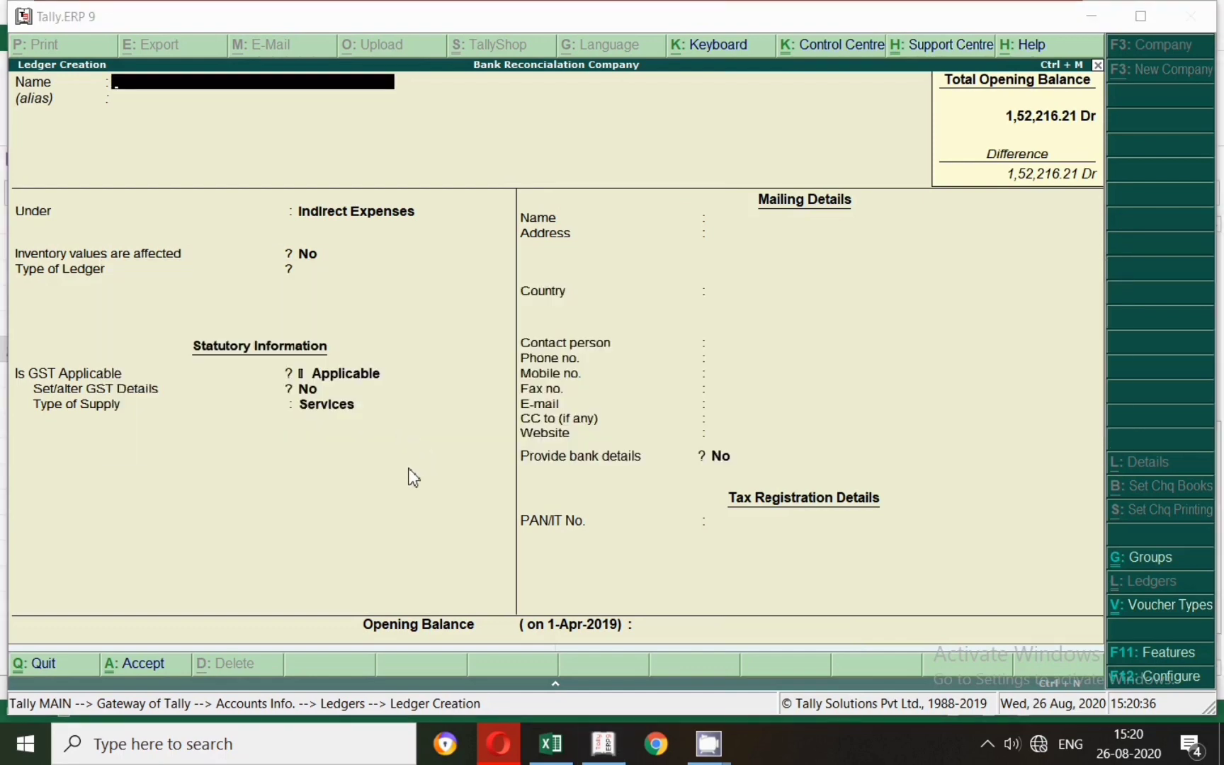
pyautogui.click(565, 748)
pyautogui.scroll(-1, 486, 588)
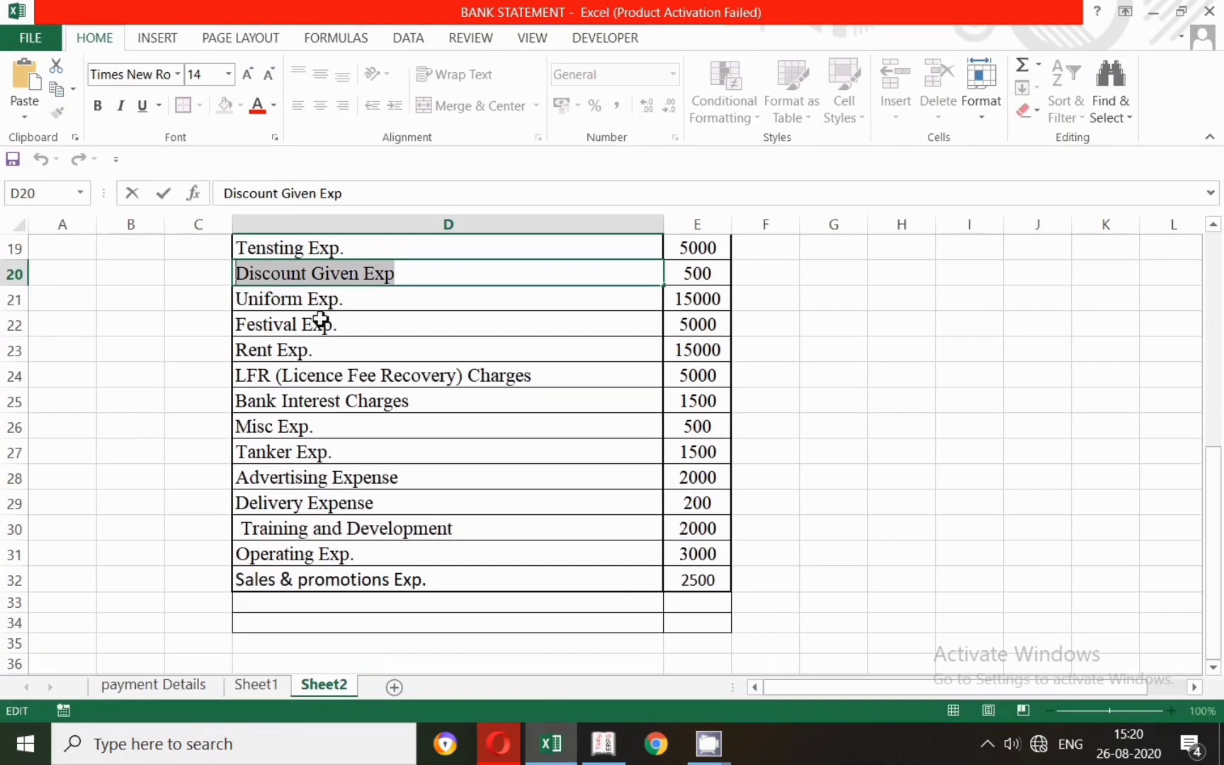
pyautogui.moveTo(350, 301); pyautogui.dragTo(245, 301)
pyautogui.hotkey('ctrl', 'c')
pyautogui.hotkey('alt', 'Tab')
pyautogui.hotkey('ctrl', 'v')
# Save the Uniform Exp. ledger under Indirect Expenses with ledger type Not Applicable and supply type Services.
pyautogui.press('Return')
pyautogui.press('Return')
pyautogui.press('Return')
pyautogui.press('Return')
pyautogui.press('Return')
pyautogui.press('Return')
pyautogui.press('Return')
pyautogui.press('Return')
pyautogui.press('Return')
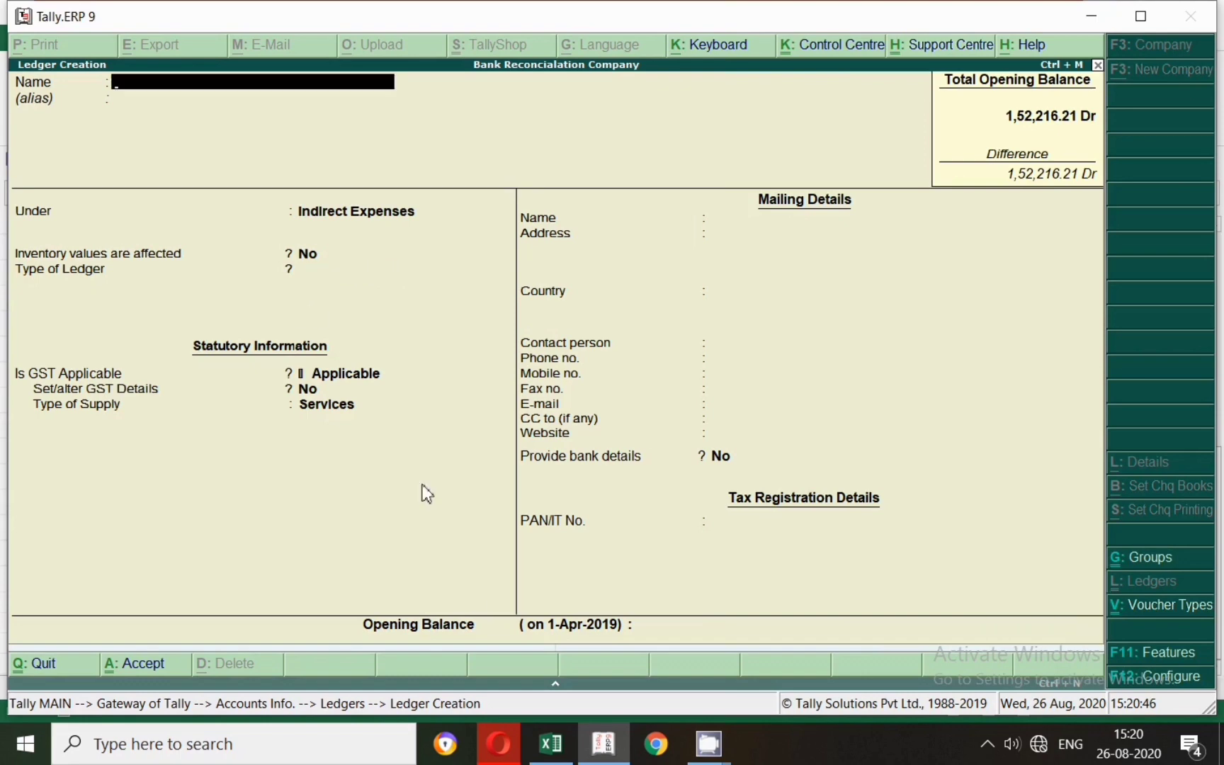
# Switch to Excel and change the expense name in D22 to "Festival & Bonus Exp.".
pyautogui.hotkey('alt', 'Tab')
pyautogui.doubleClick(342, 328)
pyautogui.moveTo(341, 328); pyautogui.dragTo(238, 326)
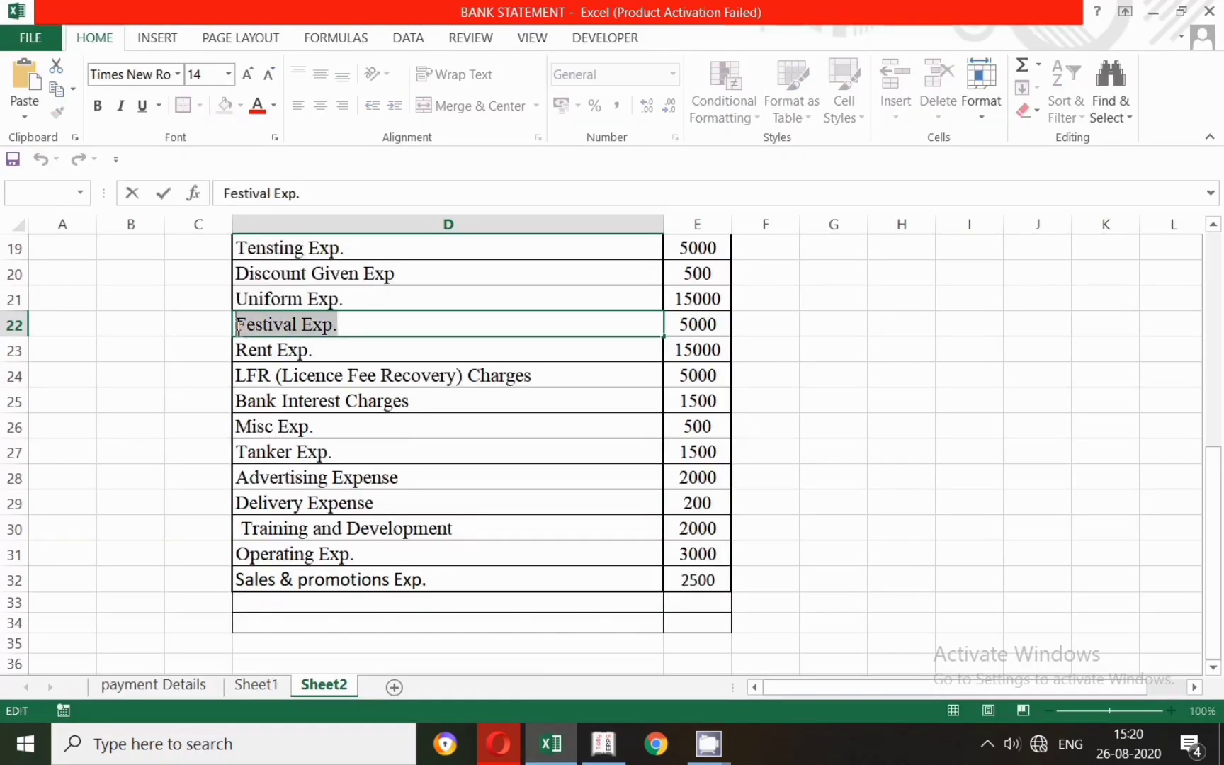
pyautogui.click(310, 347)
pyautogui.doubleClick(313, 325)
pyautogui.write('& Bonus')
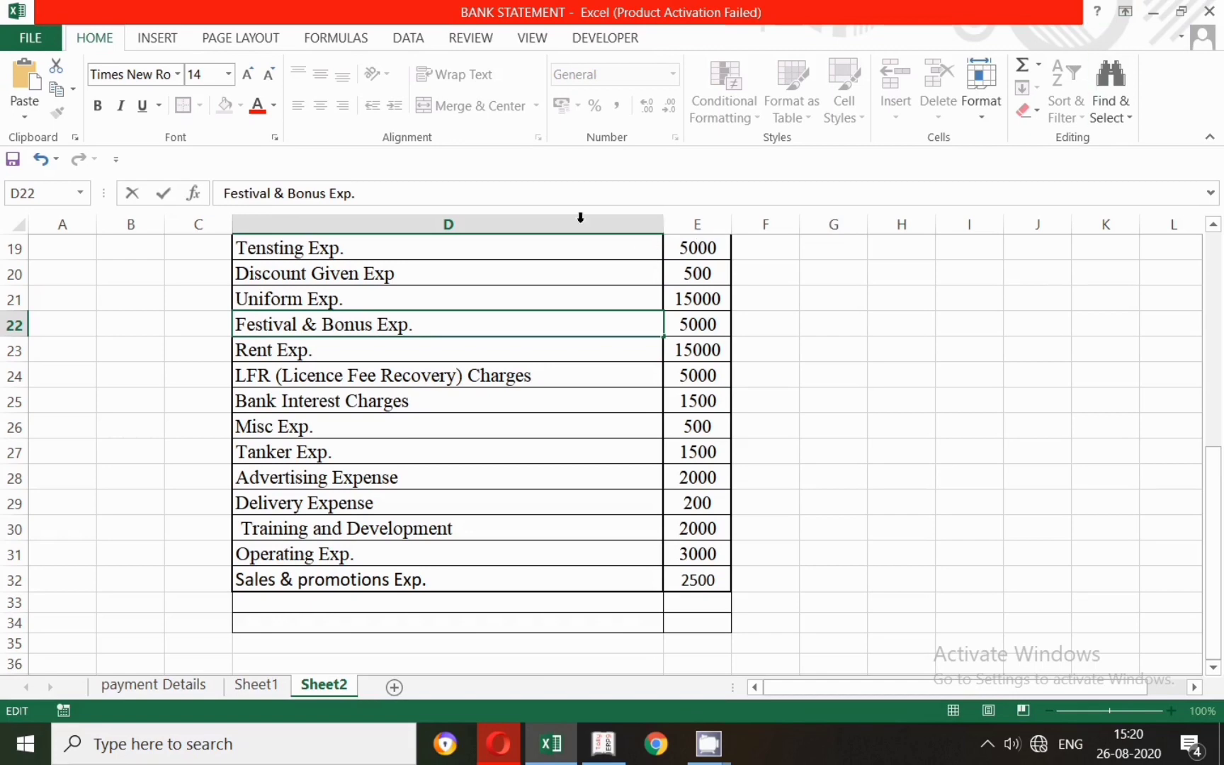
# Copy "Festival & Bonus Exp." from D22 and enter it as a new ledger's name in Tally.ERP 9.
pyautogui.moveTo(427, 328); pyautogui.dragTo(234, 326)
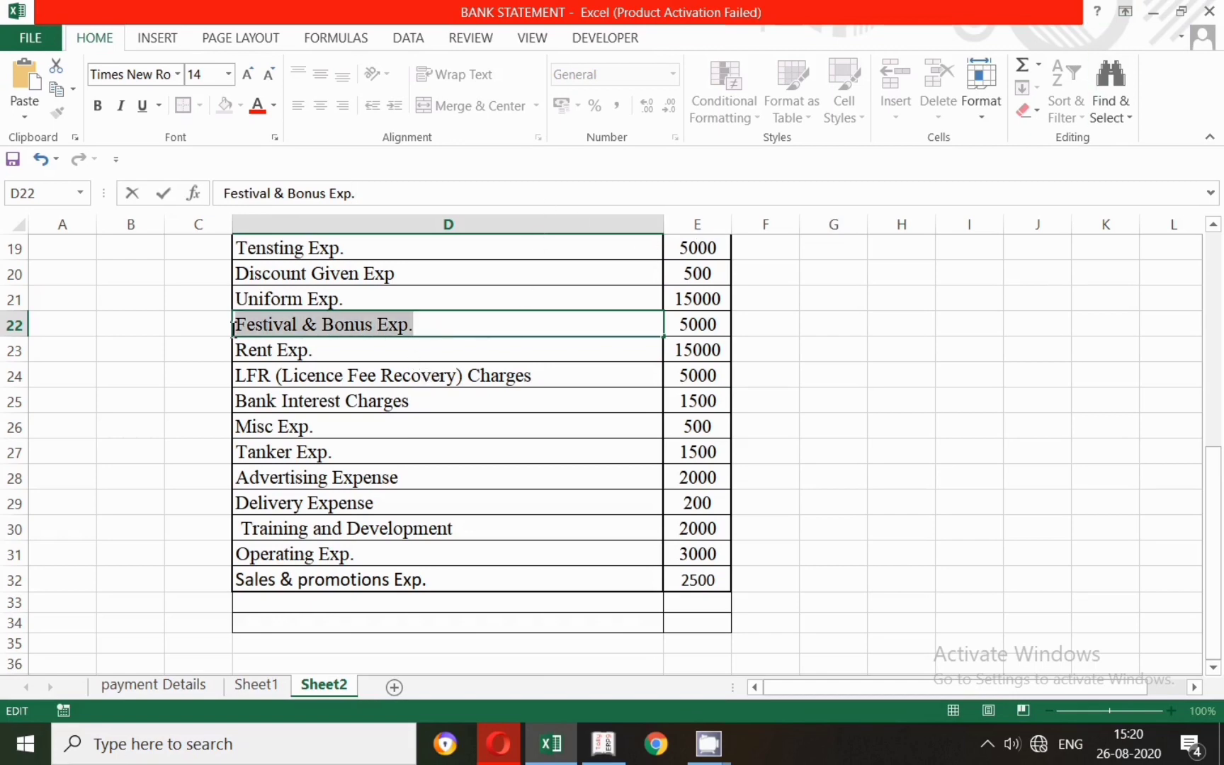
pyautogui.hotkey('alt', 'Tab')
pyautogui.hotkey('ctrl', 'alt', 'v')
# Save the Festival & Bonus Exp. ledger under Indirect Expenses with ledger type Not Applicable and supply type Services.
pyautogui.press('Return')
pyautogui.press('Return')
pyautogui.press('Return')
pyautogui.press('Return')
pyautogui.press('Return')
pyautogui.press('Return')
pyautogui.press('Return')
pyautogui.press('Return')
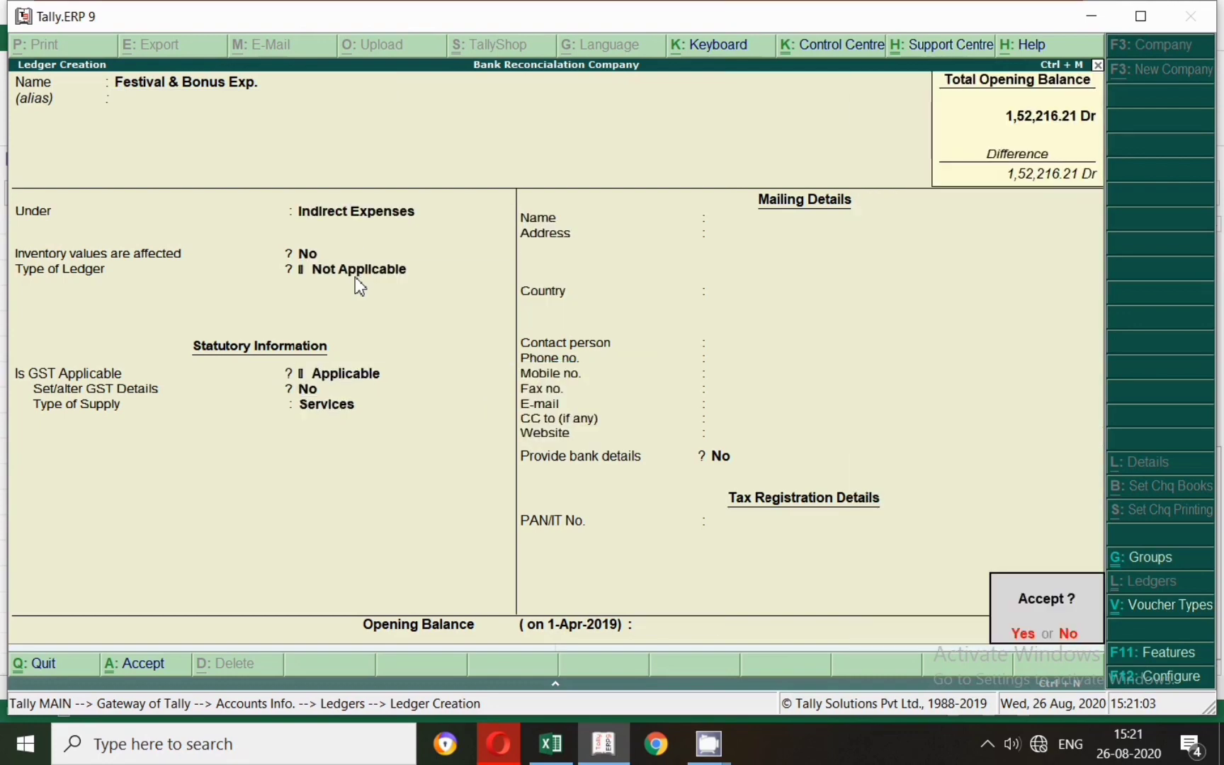
# Switch to Excel, copy "Rent Exp." from D23 and enter it as a new ledger's name in Tally.ERP 9.
pyautogui.hotkey('alt', 'Tab')
pyautogui.moveTo(320, 354); pyautogui.dragTo(214, 361)
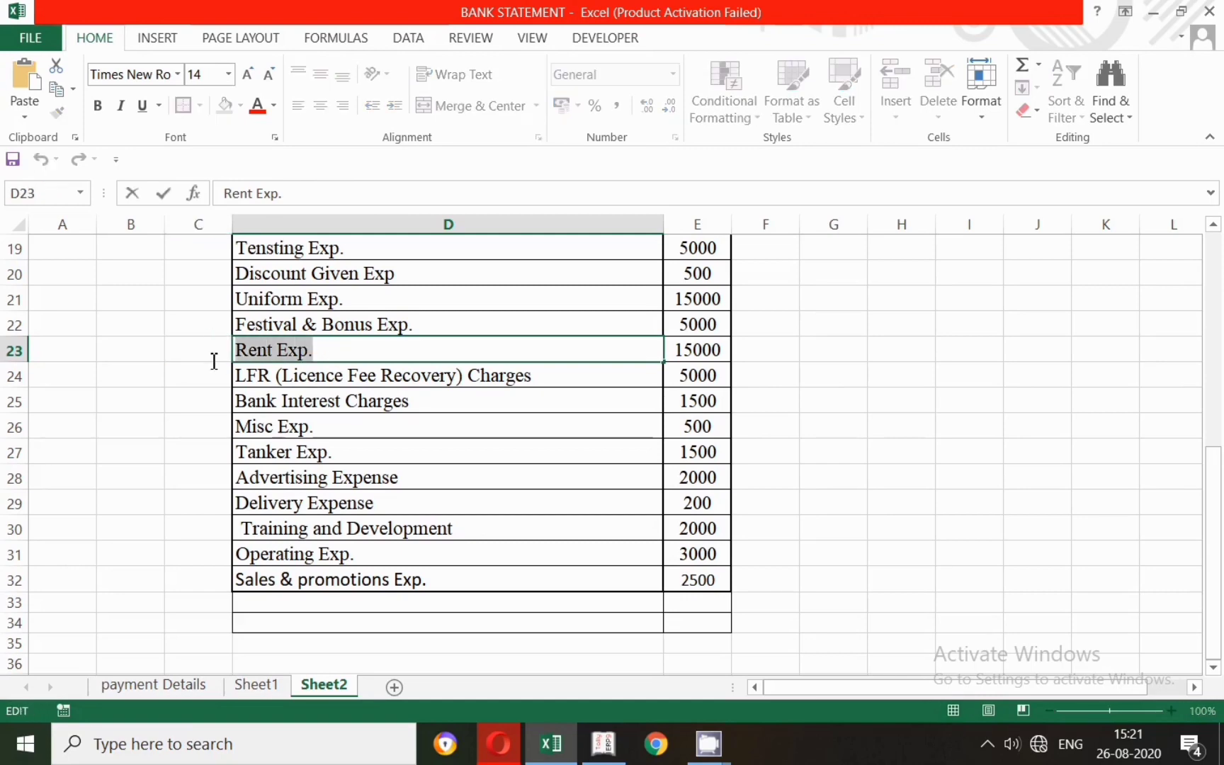
pyautogui.hotkey('ctrl', 'c')
pyautogui.hotkey('alt', 'Tab')
pyautogui.hotkey('ctrl', 'alt', 'v')
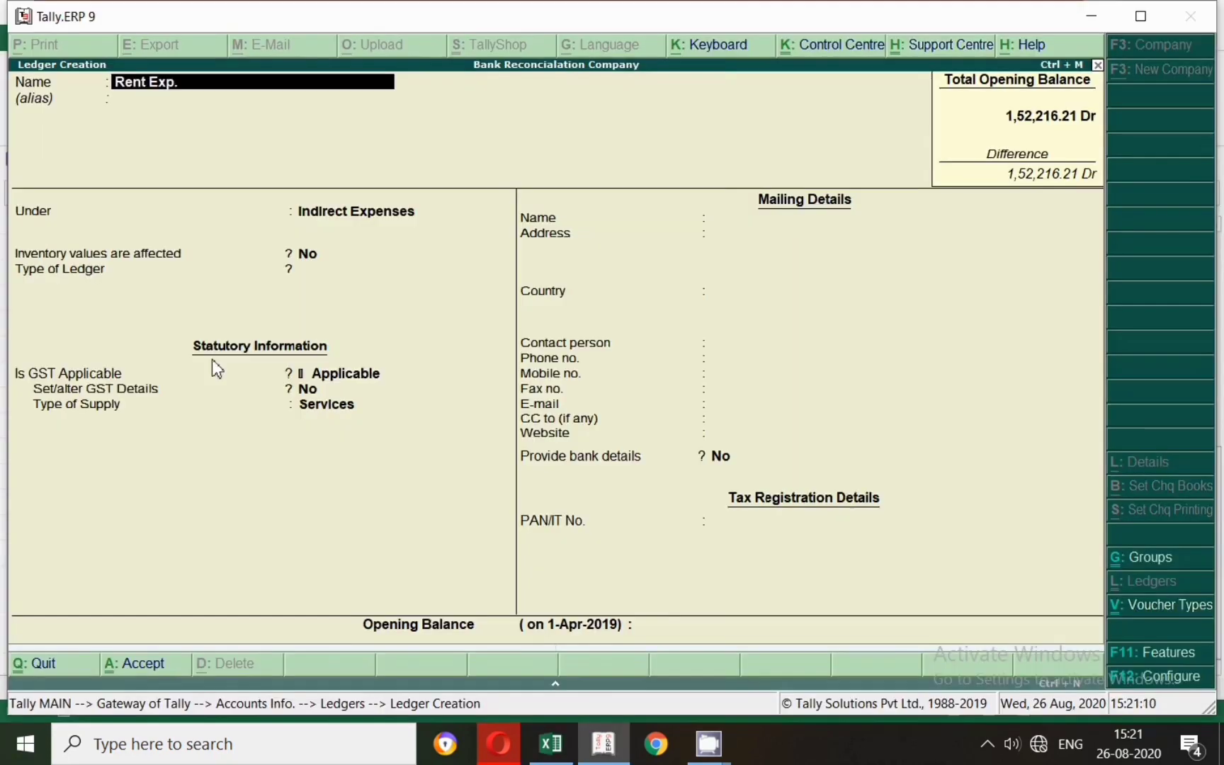
# Save the Rent Exp. ledger under Indirect Expenses with ledger type Not Applicable and supply type Services.
pyautogui.press('Return')
pyautogui.press('Return')
pyautogui.press('Return')
pyautogui.press('Return')
pyautogui.press('Return')
pyautogui.press('Return')
pyautogui.press('Return')
pyautogui.press('Return')
pyautogui.press('Return')
pyautogui.press('Return')
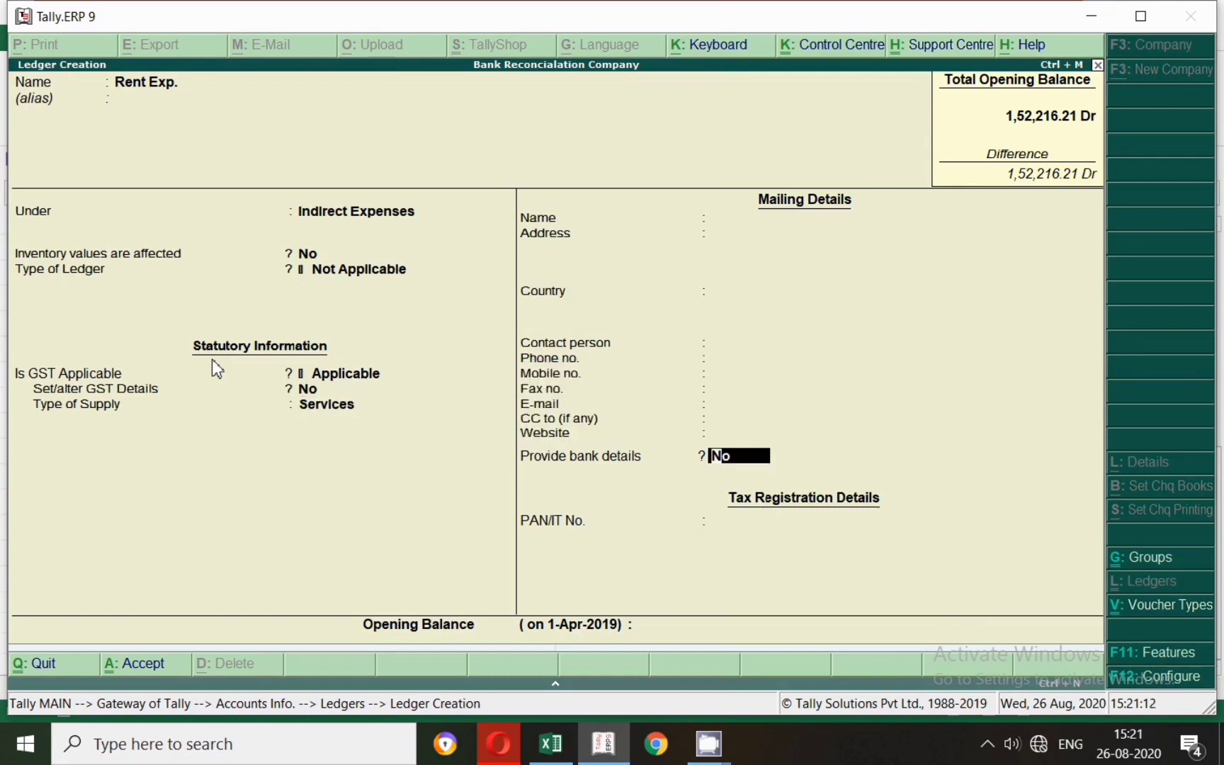
pyautogui.press('Return')
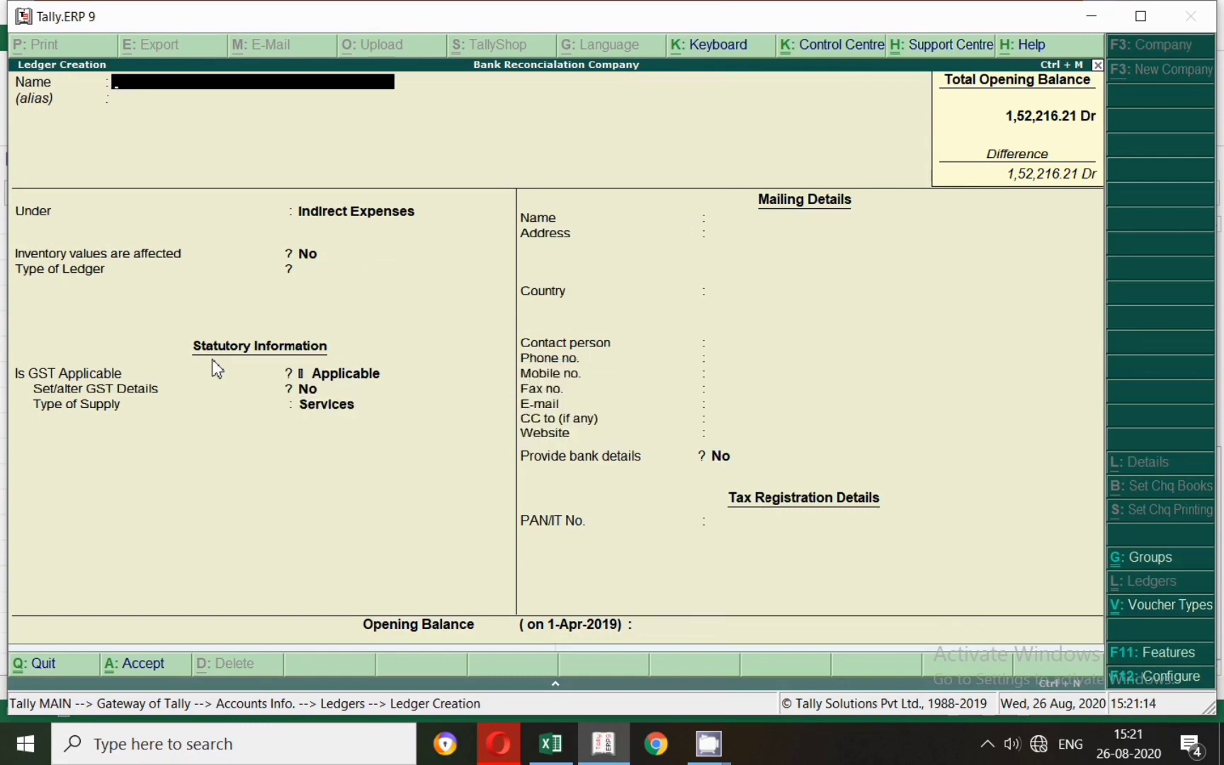
pyautogui.press('Return')
# Switch to Excel, copy "LFR (Licence Fee Recovery) Charges" from D24 and enter it as a new ledger's name in Tally.ERP 9.
pyautogui.hotkey('alt', 'Tab')
pyautogui.click(540, 383)
pyautogui.moveTo(541, 383); pyautogui.dragTo(239, 383)
pyautogui.hotkey('ctrl', 'c')
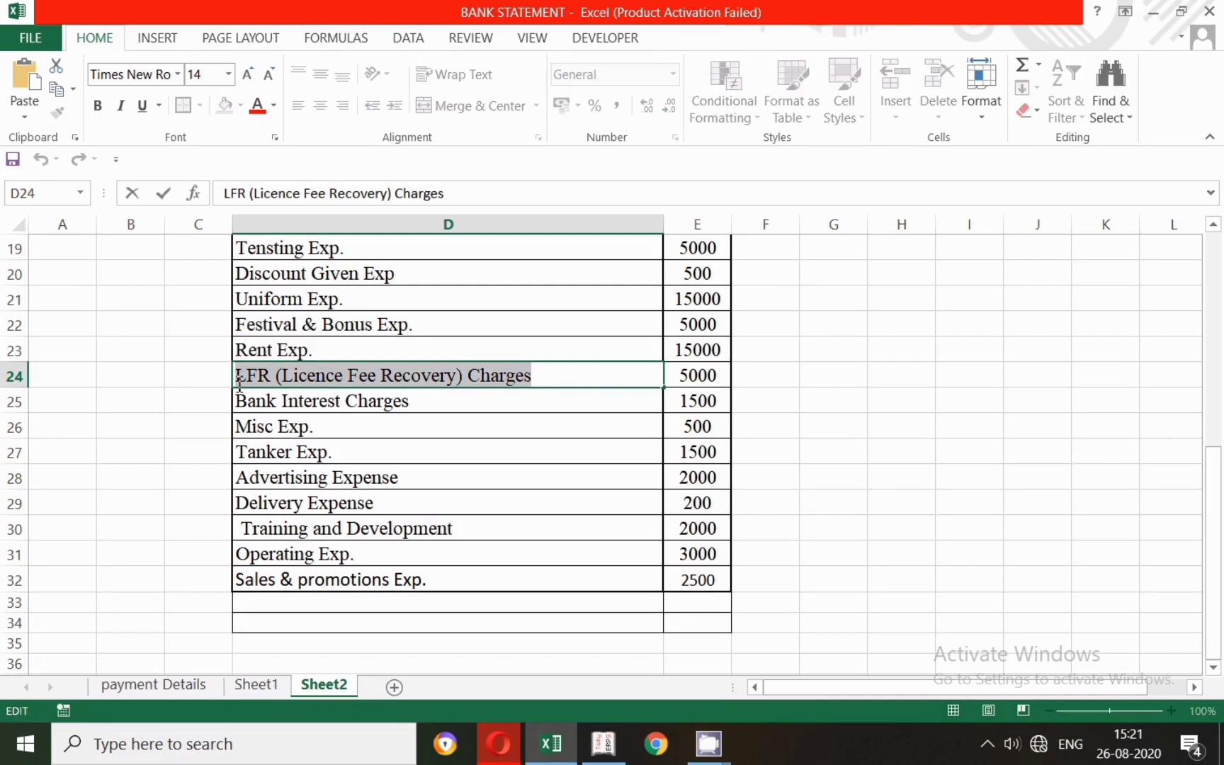
pyautogui.hotkey('alt', 'Tab')
pyautogui.hotkey('ctrl', 'alt', 'v')
# Save the LFR (Licence Fee Recovery) Charges ledger under Indirect Expenses with ledger type Not Applicable and supply type Services.
pyautogui.press('Return')
pyautogui.press('Return')
pyautogui.press('Return')
pyautogui.press('Return')
pyautogui.press('Return')
pyautogui.press('Return')
pyautogui.press('Return')
pyautogui.press('Return')
pyautogui.press('Return')
# Switch to Excel, copy "Bank Interest Charges" from D25 and enter it as a new ledger's name in Tally.ERP 9.
pyautogui.hotkey('alt', 'Tab')
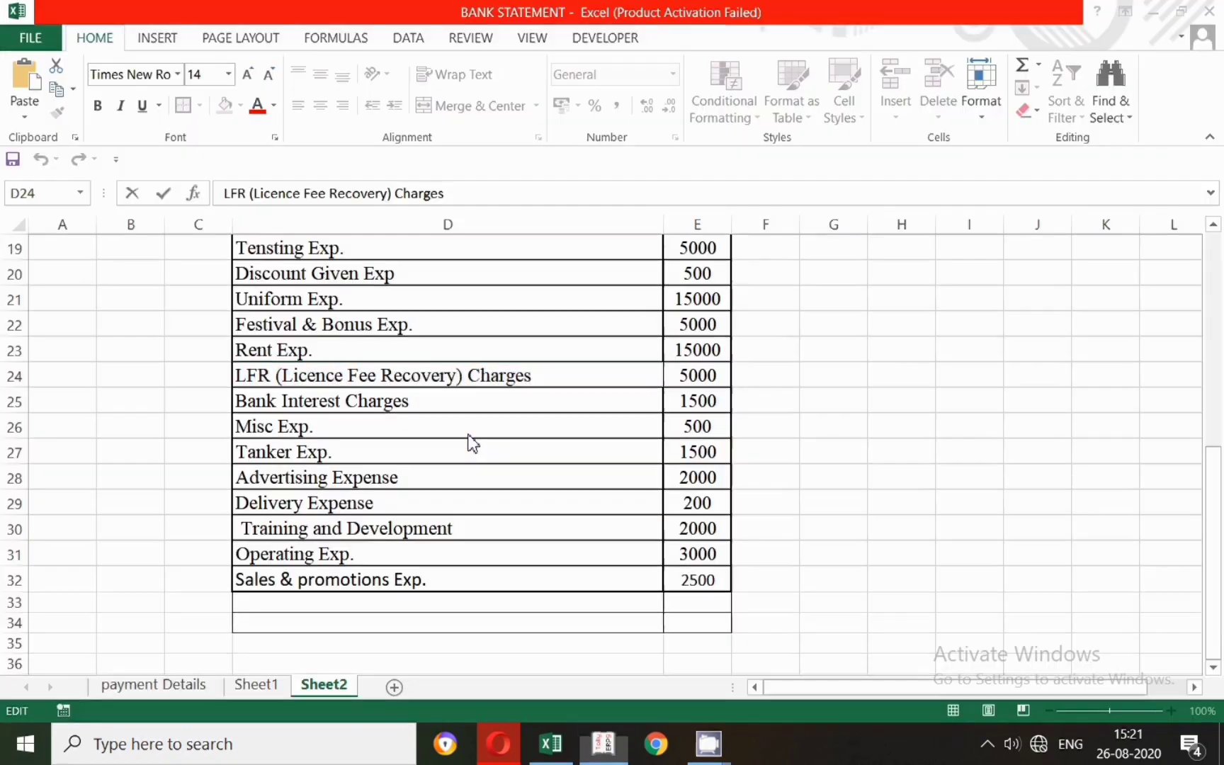
pyautogui.doubleClick(415, 402)
pyautogui.moveTo(415, 401); pyautogui.dragTo(224, 410)
pyautogui.hotkey('alt', 'Tab')
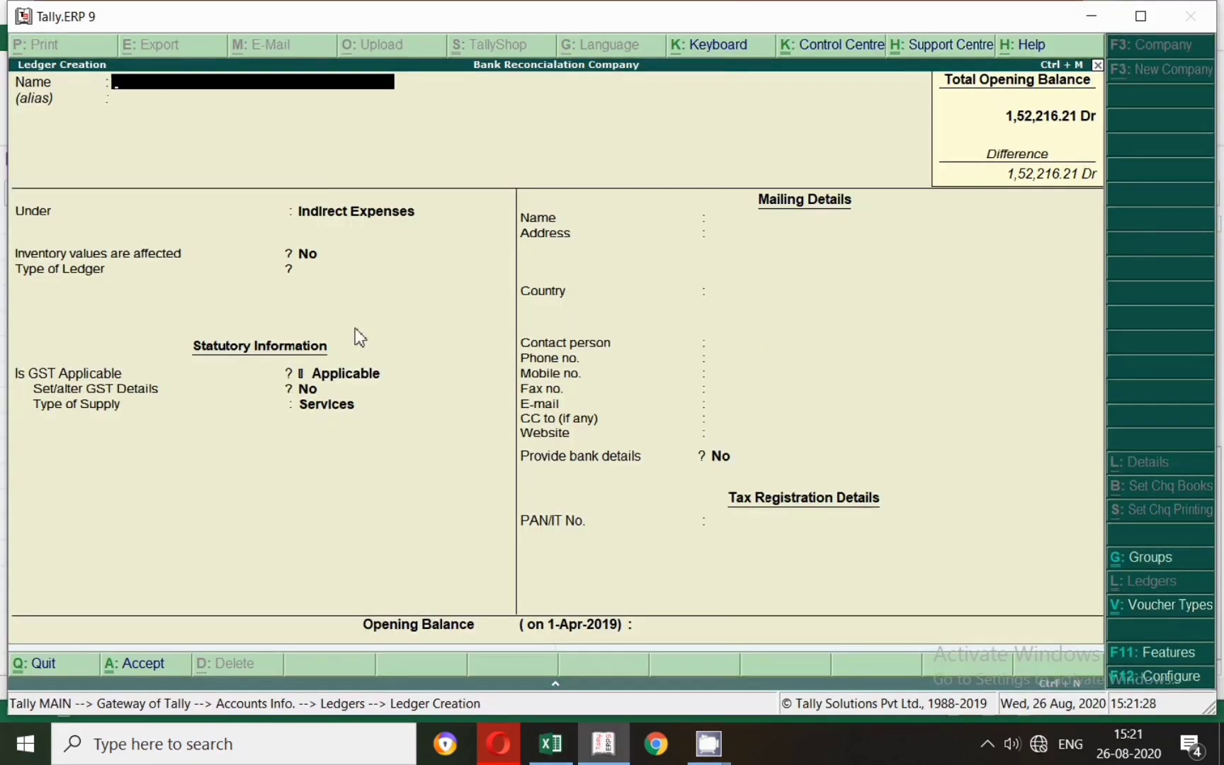
pyautogui.hotkey('ctrl', 'alt', 'v')
# Save the Bank Interest Charges ledger under Indirect Expenses with ledger type Not Applicable and supply type Services.
pyautogui.press('Return')
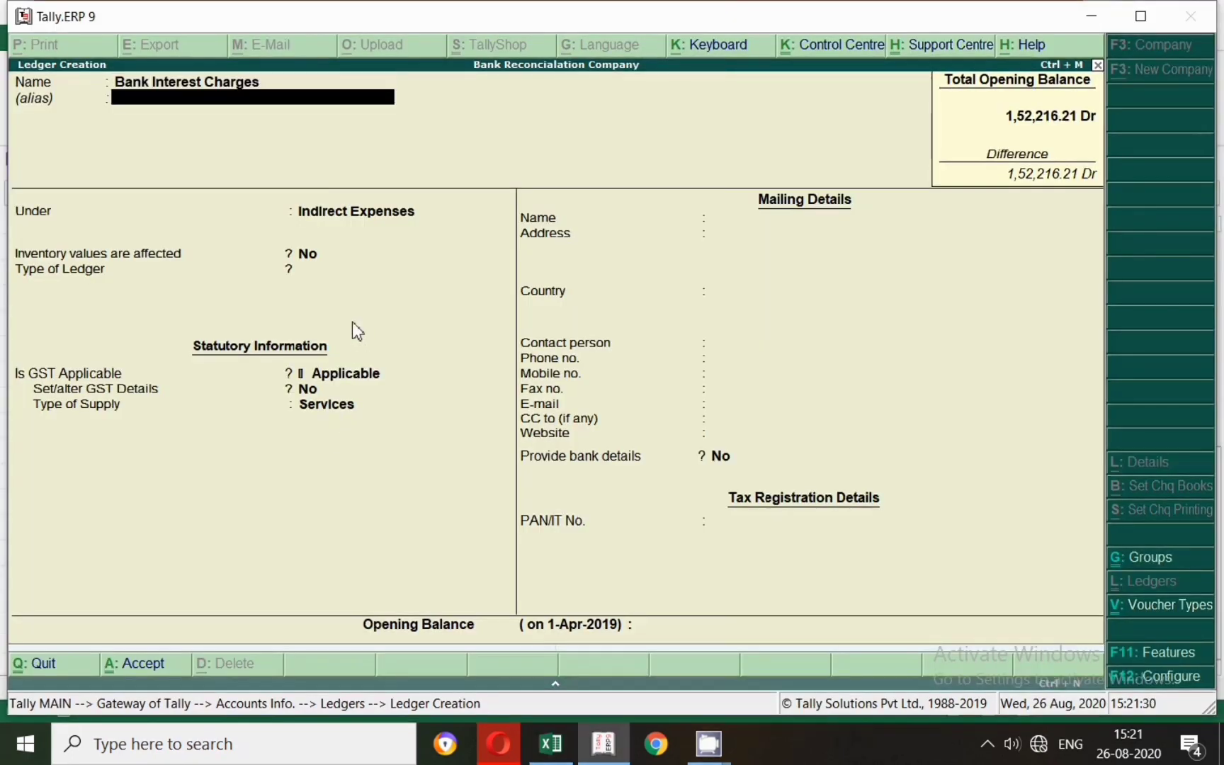
pyautogui.press('Return')
pyautogui.press('Return')
pyautogui.press('Return')
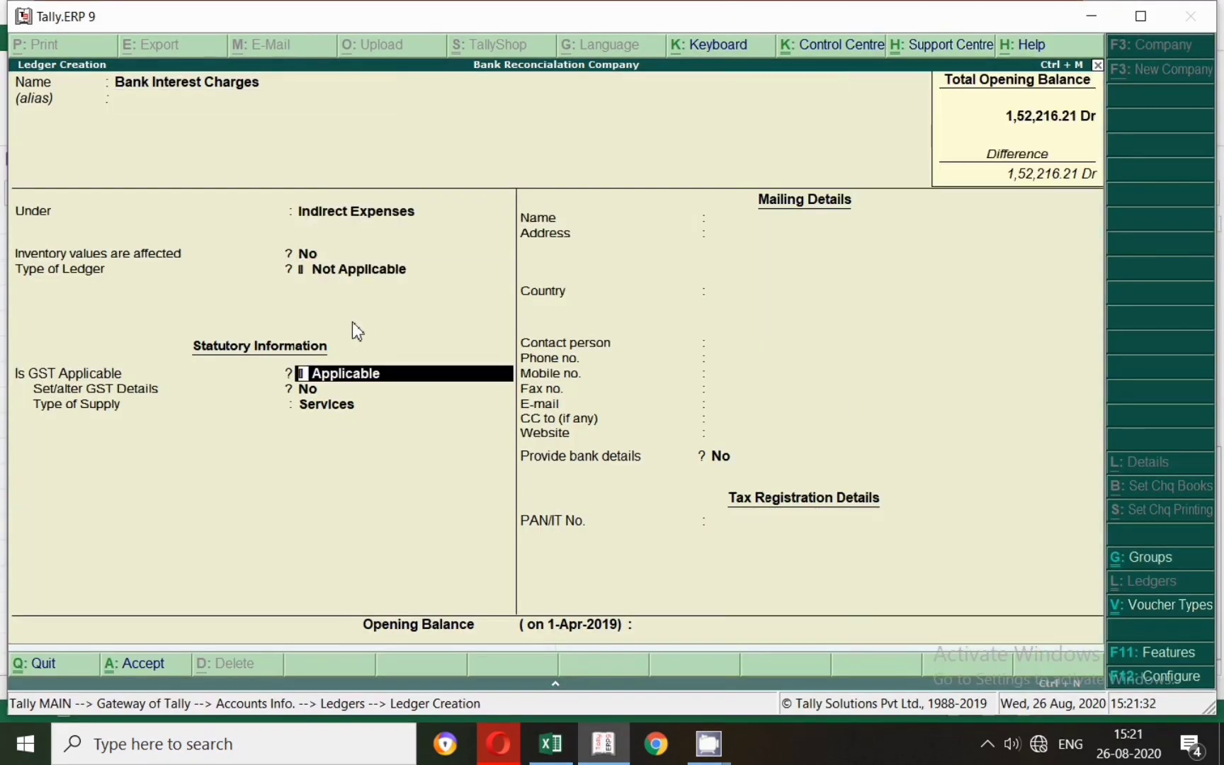
pyautogui.press('Return')
pyautogui.press('Return')
pyautogui.press('Return')
pyautogui.press('Return')
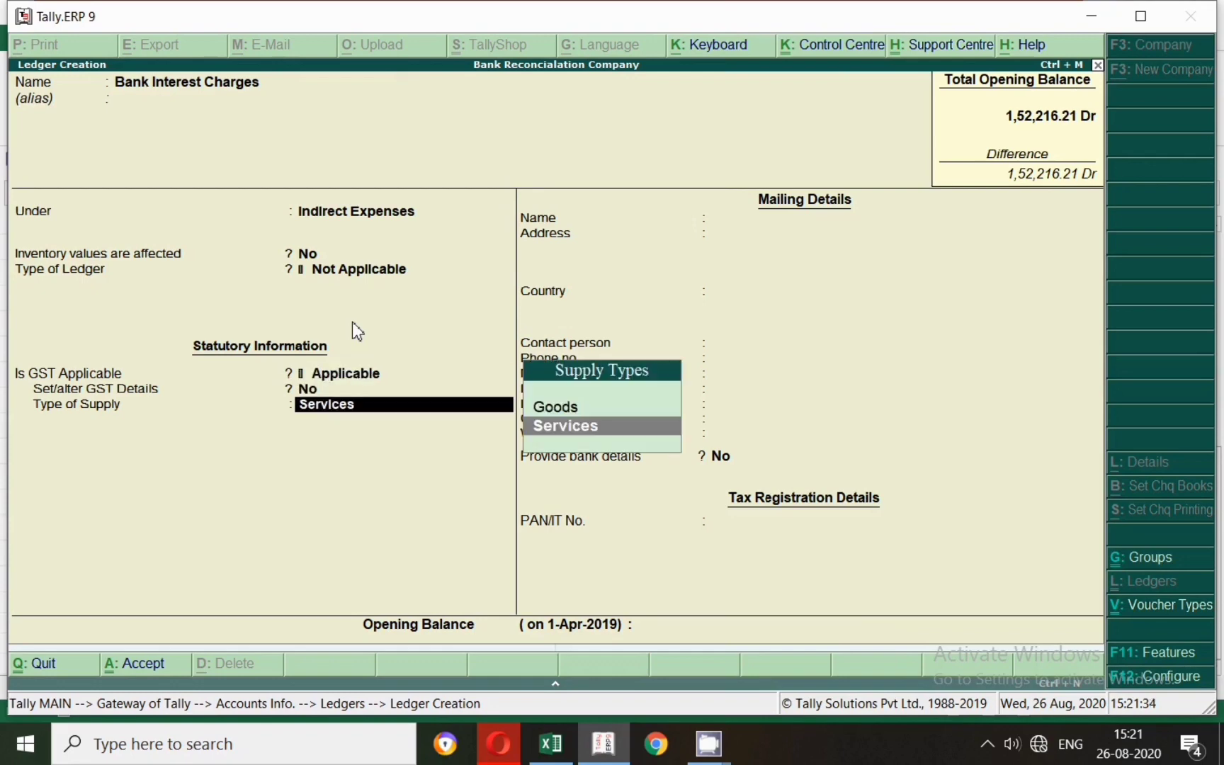
pyautogui.press('Return')
# Switch to Excel, copy "Misc Exp." from D26 and enter it as a new ledger's name in Tally.ERP 9.
pyautogui.hotkey('alt', 'Tab')
pyautogui.doubleClick(327, 428)
pyautogui.moveTo(325, 426); pyautogui.dragTo(199, 426)
pyautogui.hotkey('ctrl', 'c')
pyautogui.hotkey('alt', 'Tab')
pyautogui.hotkey('ctrl', 'alt', 'v')
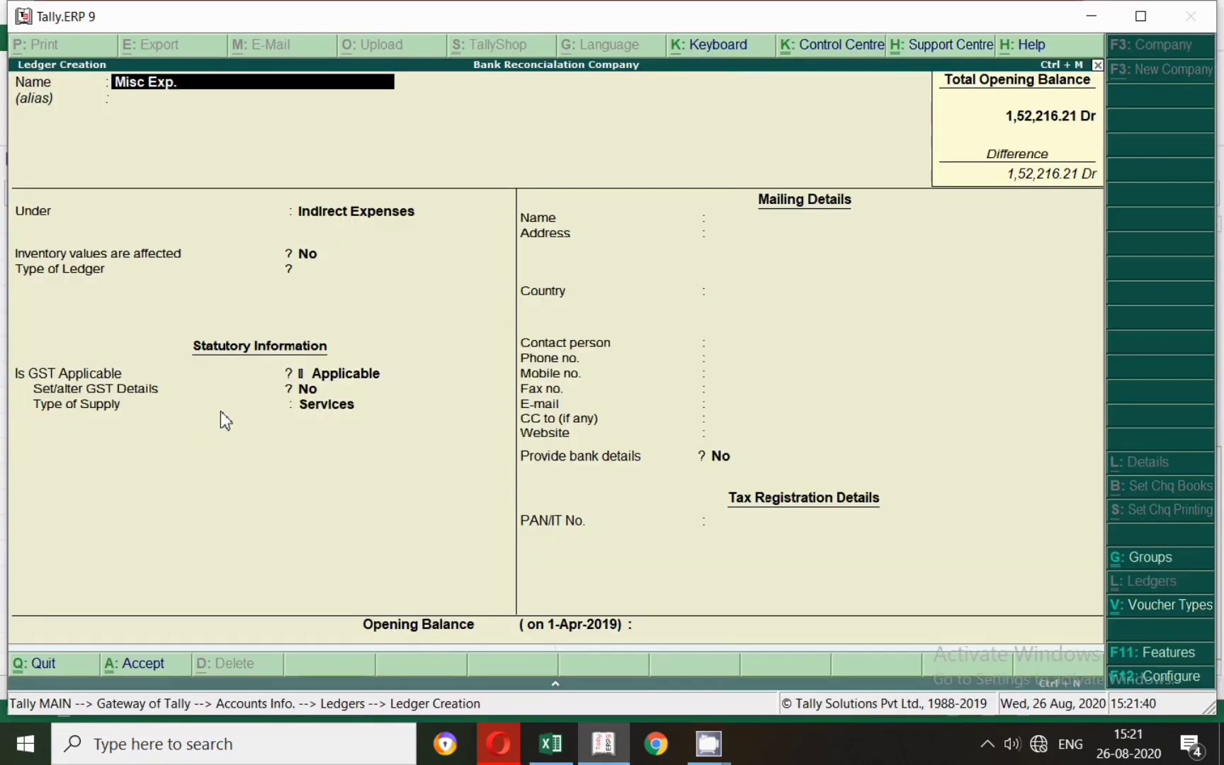
# Save the Misc Exp. ledger under Indirect Expenses with ledger type Not Applicable and supply type Services.
pyautogui.press('Return')
pyautogui.press('Return')
pyautogui.press('Return')
pyautogui.press('Return')
pyautogui.press('Return')
pyautogui.press('Return')
pyautogui.press('Return')
pyautogui.press('Return')
pyautogui.press('Return')
pyautogui.press('Return')
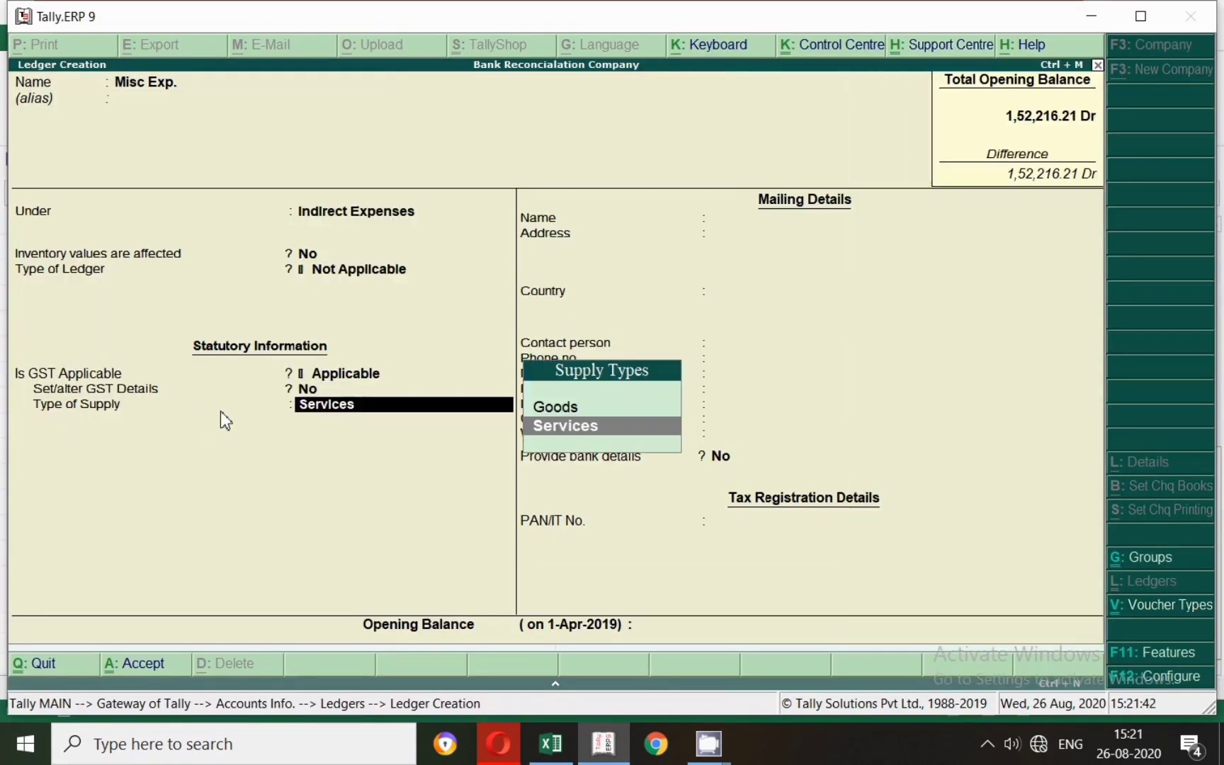
pyautogui.press('Return')
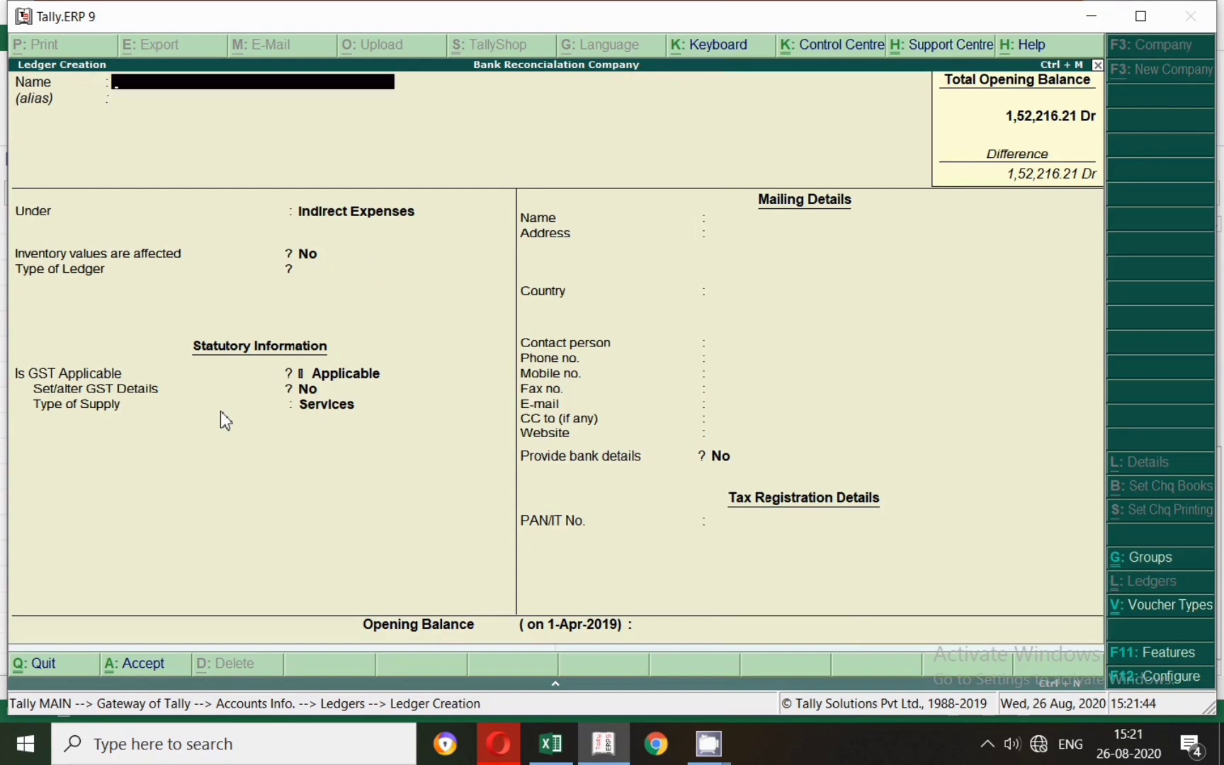
# Switch to Excel, copy "Tanker Exp." from D27 and enter it as a new ledger's name in Tally.ERP 9.
pyautogui.hotkey('alt', 'Tab')
pyautogui.click(357, 457)
pyautogui.doubleClick(357, 457)
pyautogui.moveTo(357, 457); pyautogui.dragTo(243, 453)
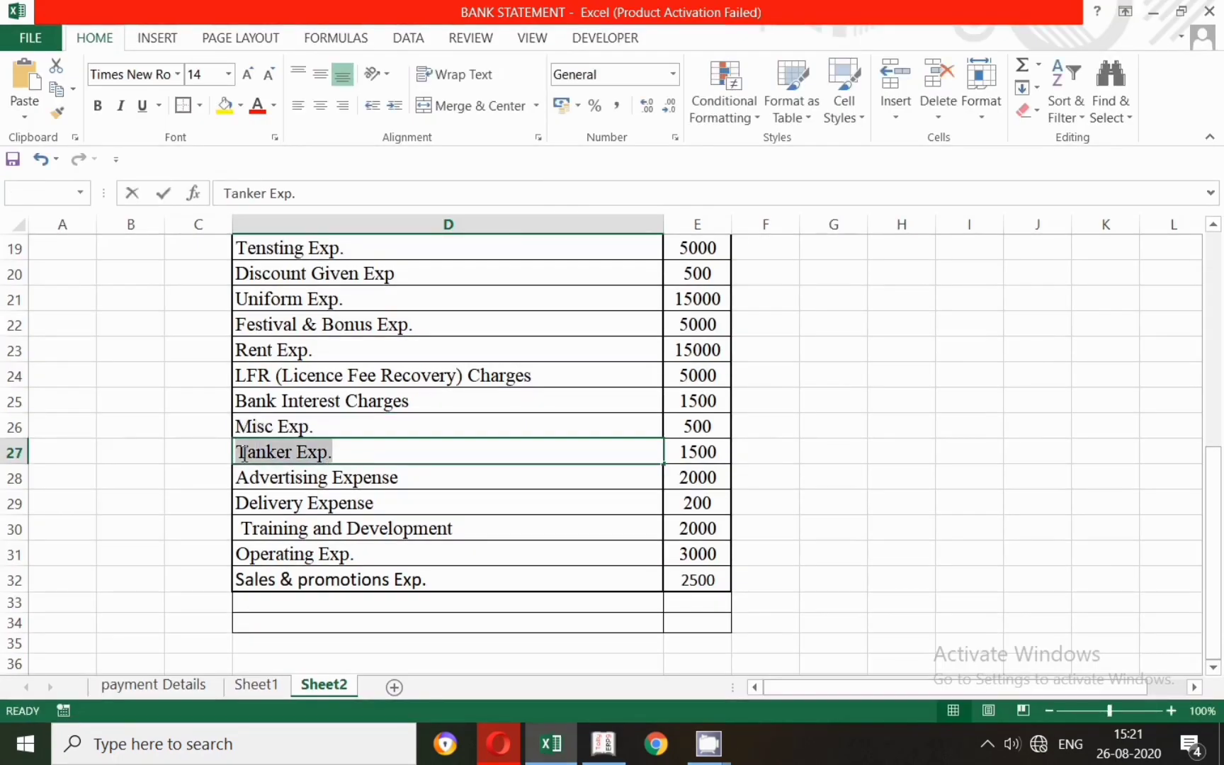
pyautogui.hotkey('ctrl', 'c')
pyautogui.hotkey('alt', 'Tab')
pyautogui.hotkey('ctrl', 'alt', 'v')
# Save the Tanker Exp. ledger under Indirect Expenses with ledger type Not Applicable and supply type Services.
pyautogui.press('Return')
pyautogui.press('Return')
pyautogui.press('Return')
pyautogui.press('Return')
pyautogui.press('Return')
pyautogui.press('Return')
pyautogui.press('Return')
pyautogui.press('Return')
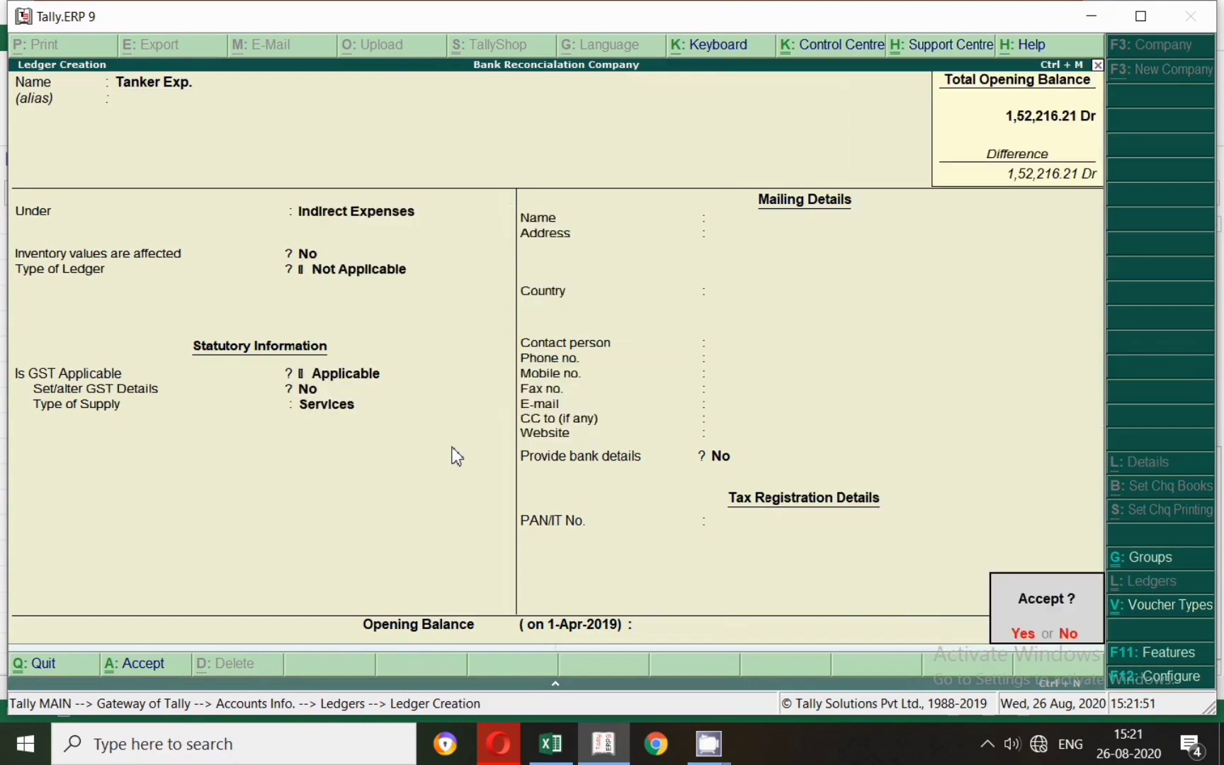
pyautogui.press('Return')
# Switch to Excel, copy "Advertising Expense" from D28 and enter it as a new ledger's name in Tally.ERP 9.
pyautogui.hotkey('alt', 'Tab')
pyautogui.doubleClick(426, 479)
pyautogui.moveTo(426, 479); pyautogui.dragTo(236, 481)
pyautogui.hotkey('ctrl', 'c')
pyautogui.hotkey('alt', 'Tab')
pyautogui.hotkey('ctrl', 'alt', 'v')
# Save the Advertising Expense ledger under Indirect Expenses with the default ledger type and statutory details.
pyautogui.press('Return')
pyautogui.press('Return')
pyautogui.press('Return')
pyautogui.press('Return')
pyautogui.press('Return')
pyautogui.press('Return')
pyautogui.press('Return')
pyautogui.press('Return')
pyautogui.press('Return')
# Switch to Excel, copy "Delivery Expense" from D29 and enter it as a new ledger's name in Tally.ERP 9.
pyautogui.hotkey('alt', 'Tab')
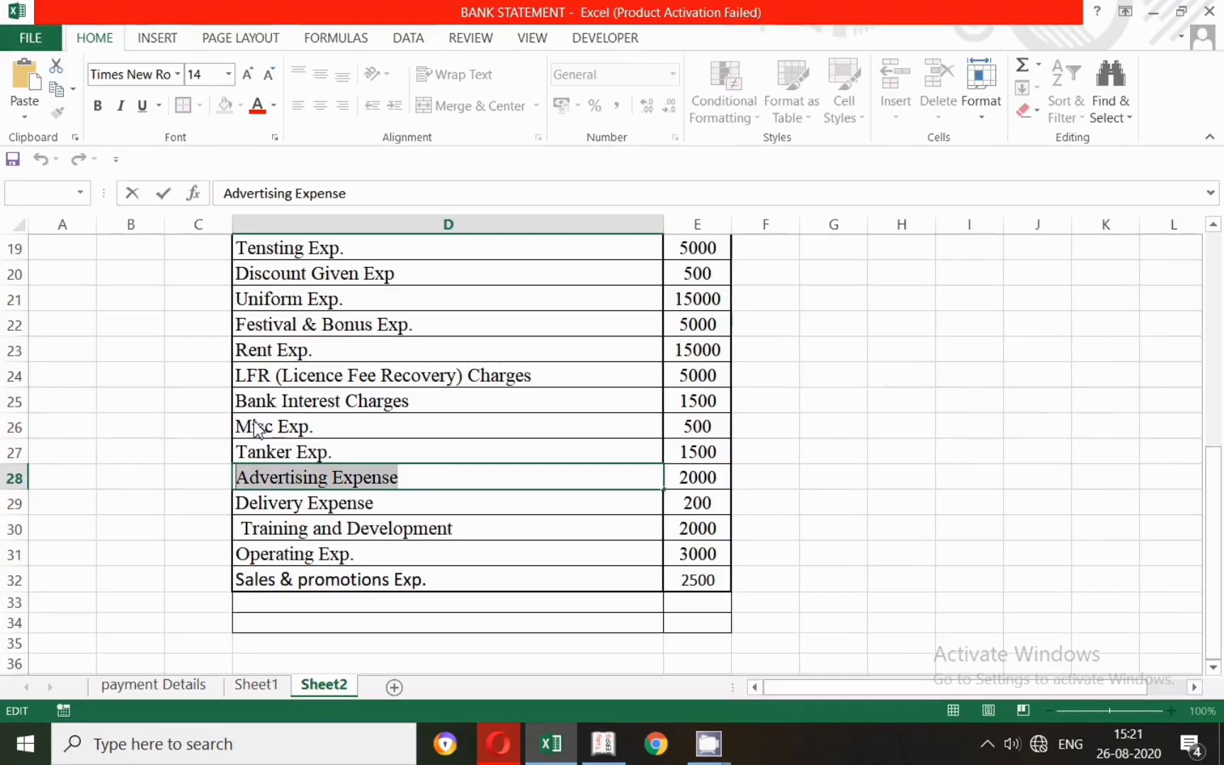
pyautogui.moveTo(388, 503); pyautogui.dragTo(210, 502)
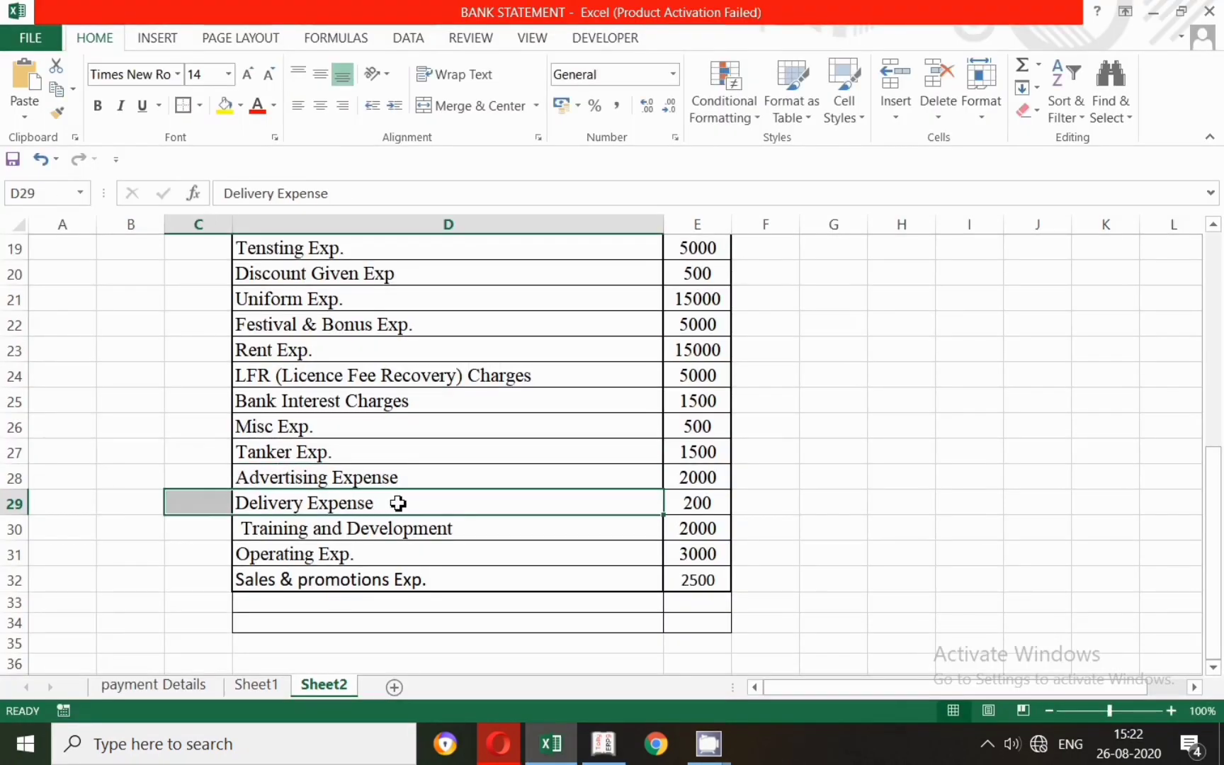
pyautogui.click(397, 502)
pyautogui.doubleClick(399, 503)
pyautogui.moveTo(380, 504); pyautogui.dragTo(222, 501)
pyautogui.hotkey('ctrl', 'c')
pyautogui.hotkey('alt', 'Tab')
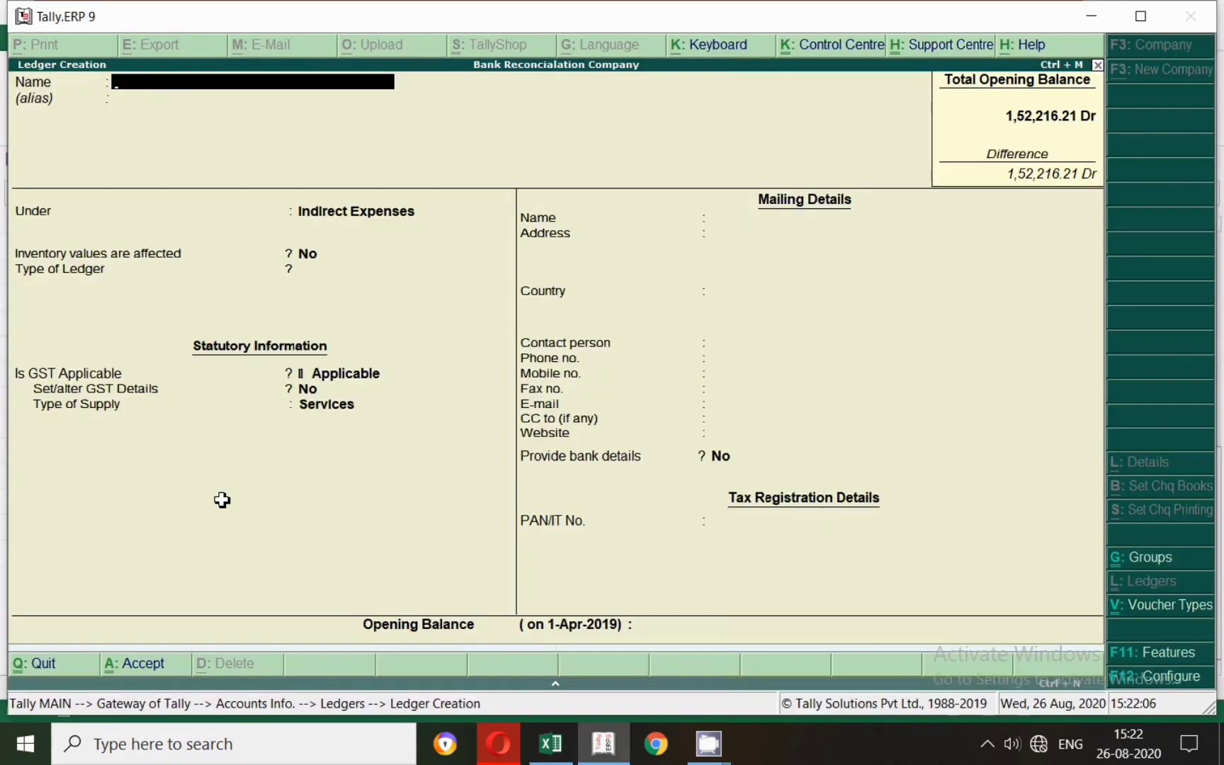
pyautogui.hotkey('ctrl', 'alt', 'v')
# Fill in the Delivery Expense ledger with ledger type Not Applicable, GST Applicable and supply type Services.
pyautogui.press('Return')
pyautogui.press('Return')
pyautogui.press('Return')
pyautogui.press('Return')
pyautogui.press('Return')
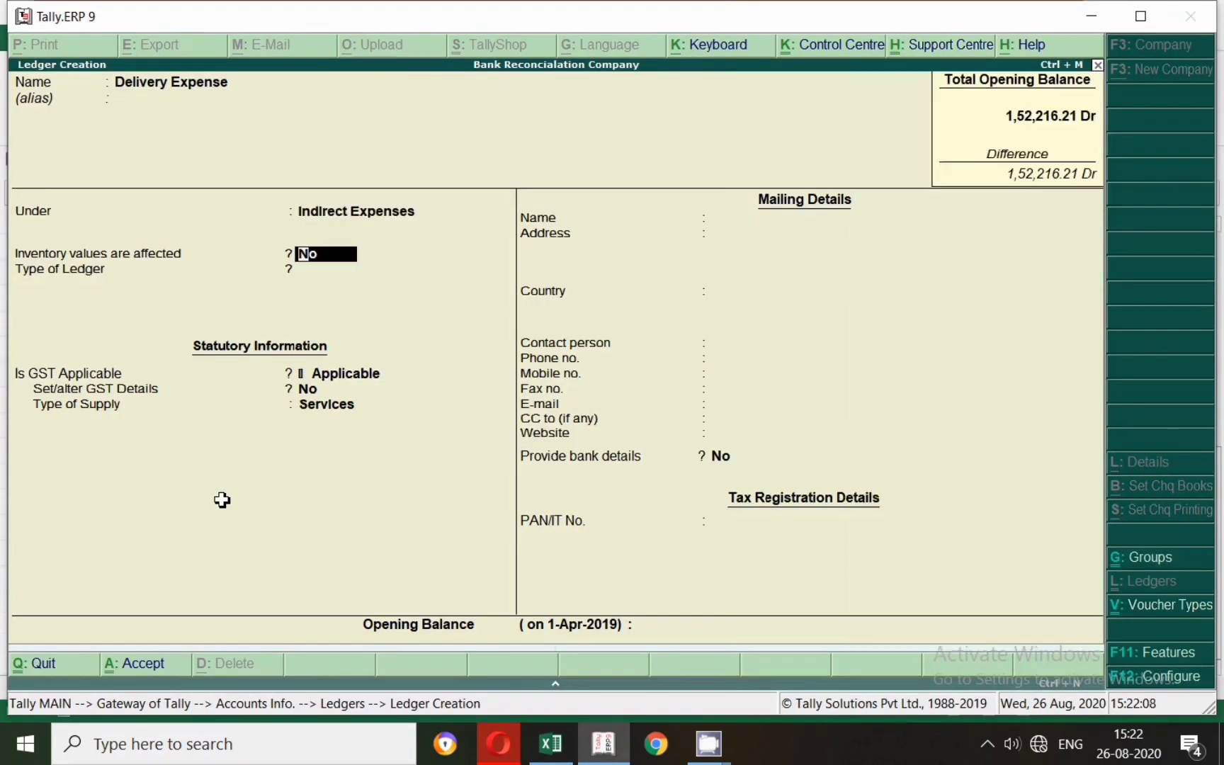
pyautogui.press('Return')
pyautogui.press('Return')
pyautogui.press('Return')
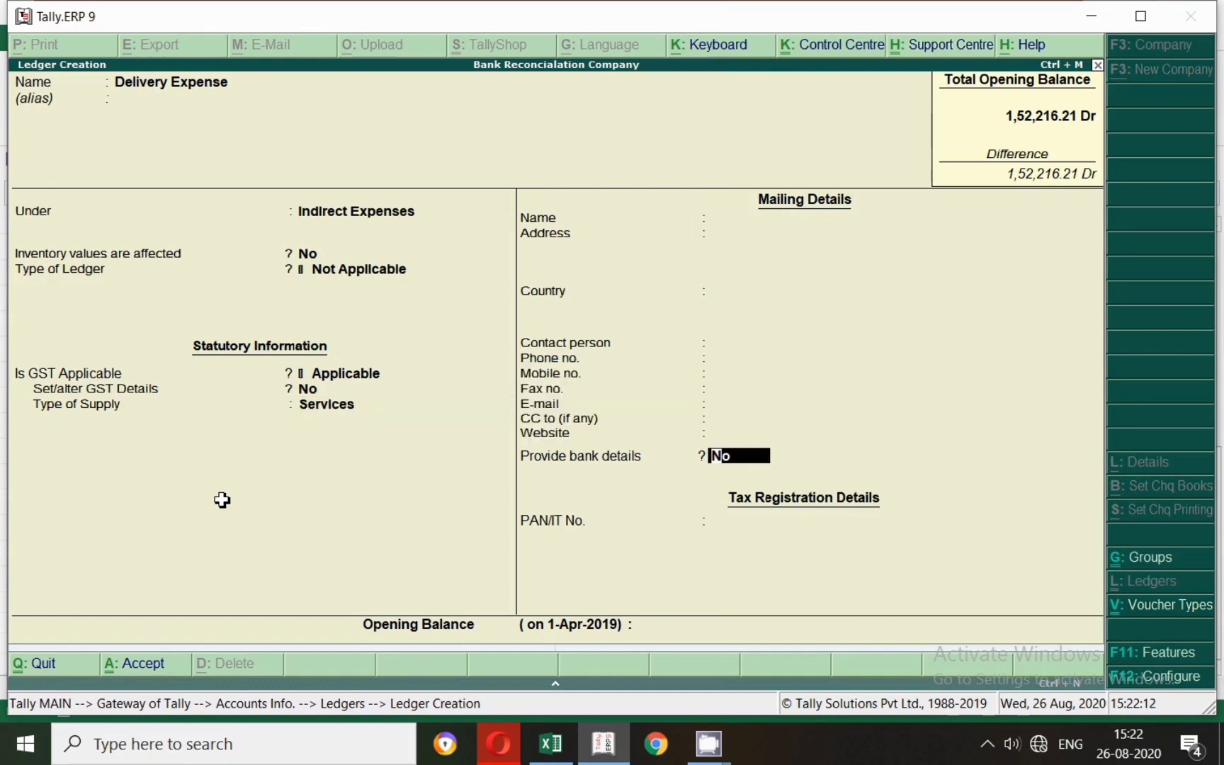
# Go back to the Delivery Expense ledger's group and change it to Direct Expenses.
pyautogui.press('BackSpace')
pyautogui.press('BackSpace')
pyautogui.press('BackSpace')
pyautogui.press('BackSpace')
pyautogui.press('BackSpace')
pyautogui.press('BackSpace')
pyautogui.write('D')
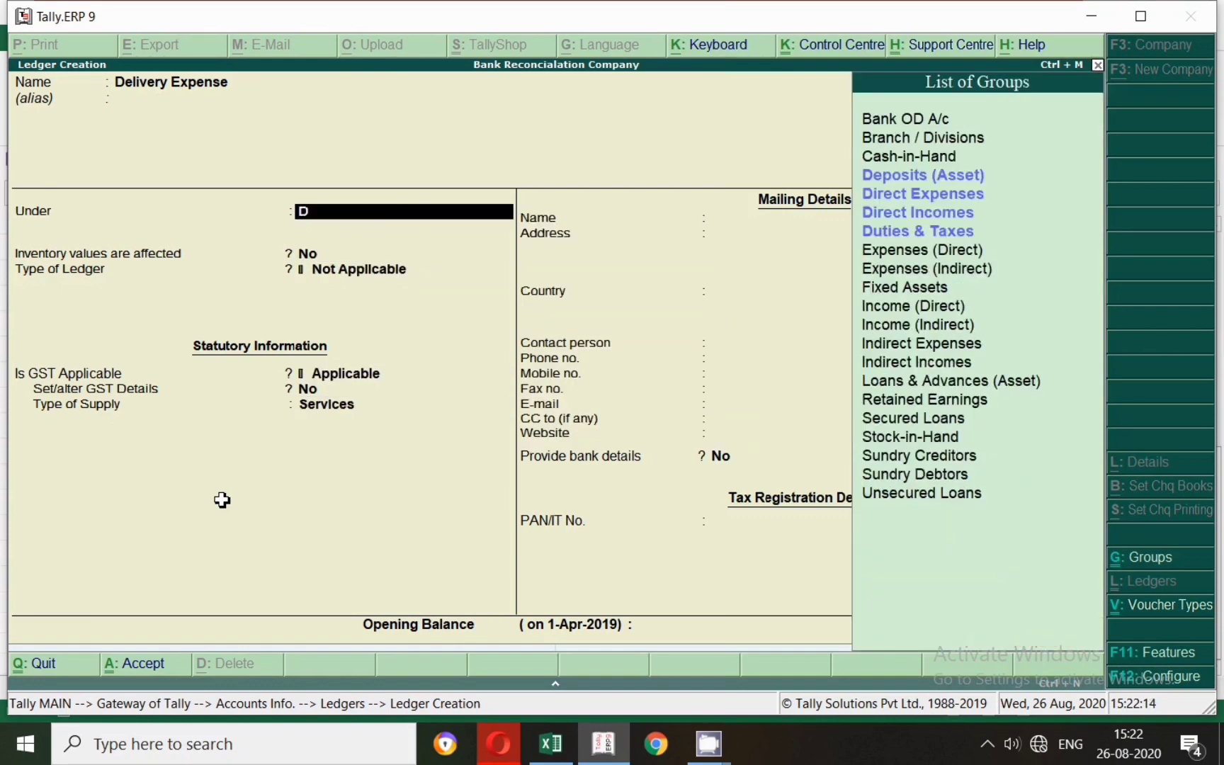
pyautogui.write('ir')
pyautogui.press('Down')
pyautogui.press('Up')
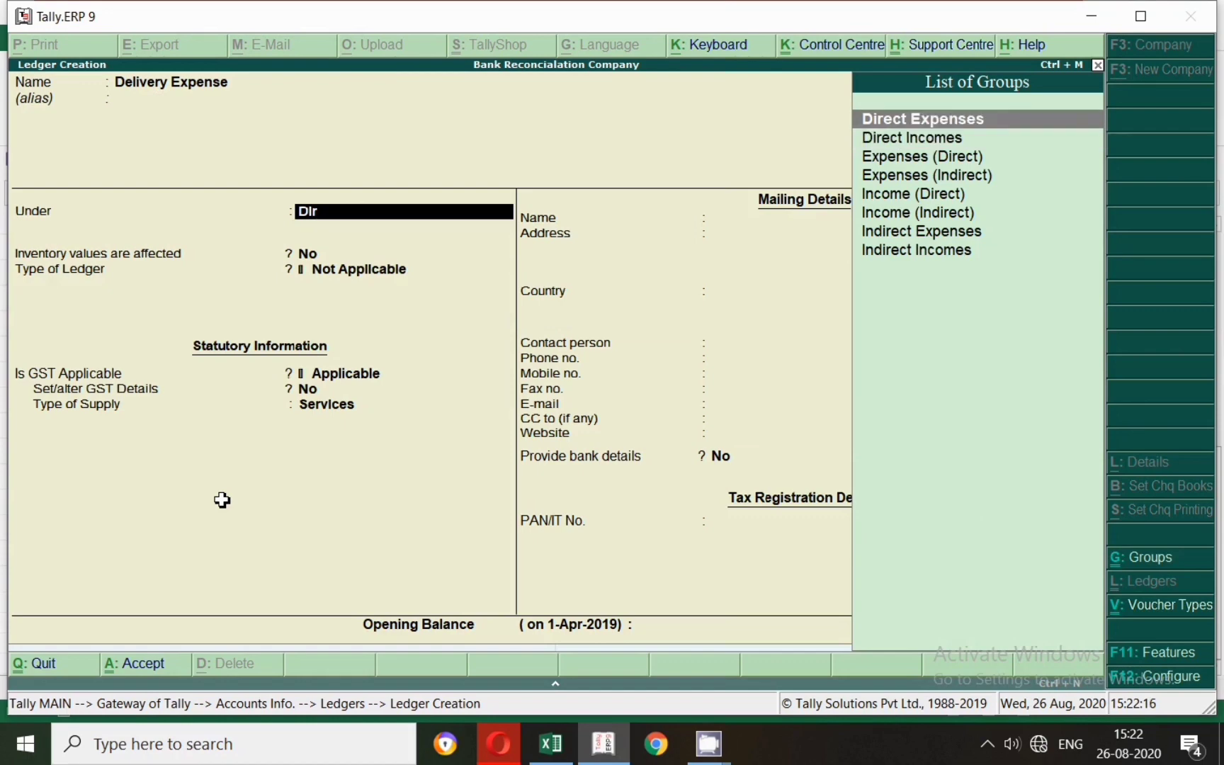
pyautogui.press('Return')
# Save the Delivery Expense ledger with ledger type Not Applicable and supply type Services.
pyautogui.press('Return')
pyautogui.press('Return')
pyautogui.press('Return')
pyautogui.press('Return')
pyautogui.press('Return')
pyautogui.press('Return')
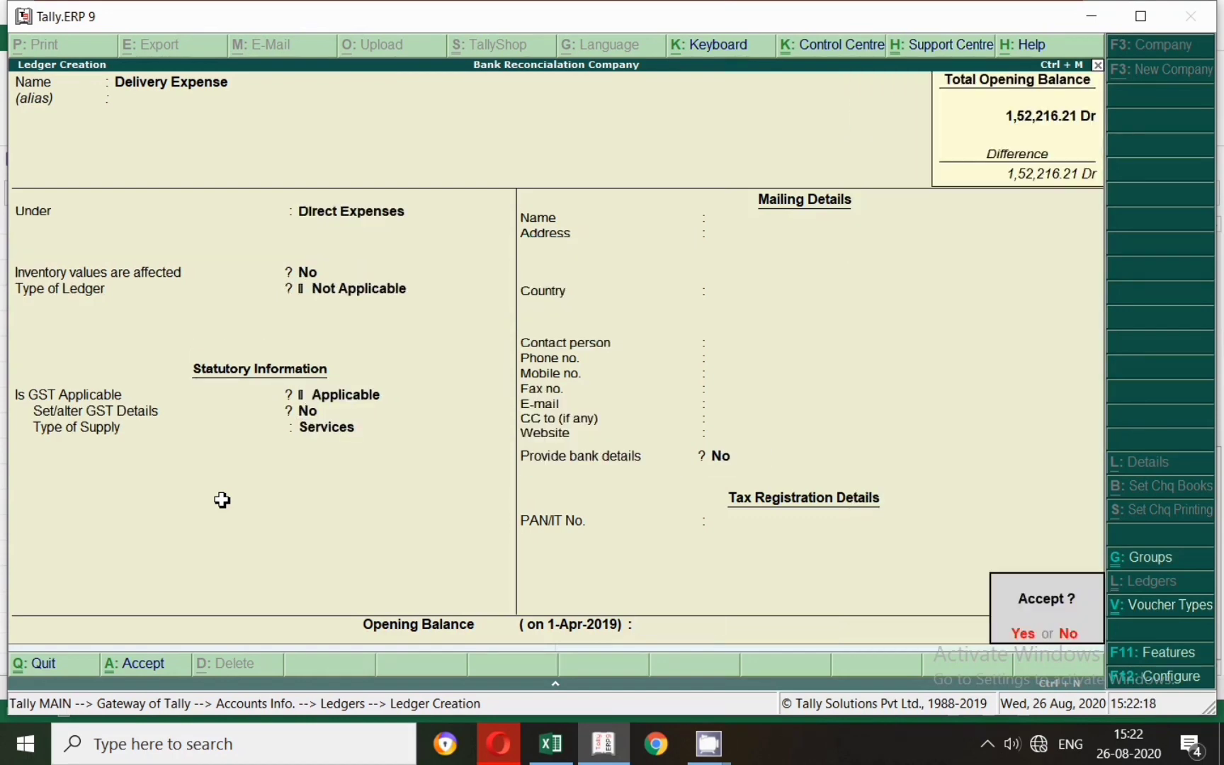
# Switch to Excel, copy "Training and Development" from D30 and name a new Tally.ERP 9 ledger "Training and Development EXp".
pyautogui.hotkey('alt', 'Tab')
pyautogui.click(445, 533)
pyautogui.doubleClick(469, 531)
pyautogui.moveTo(469, 531); pyautogui.dragTo(239, 536)
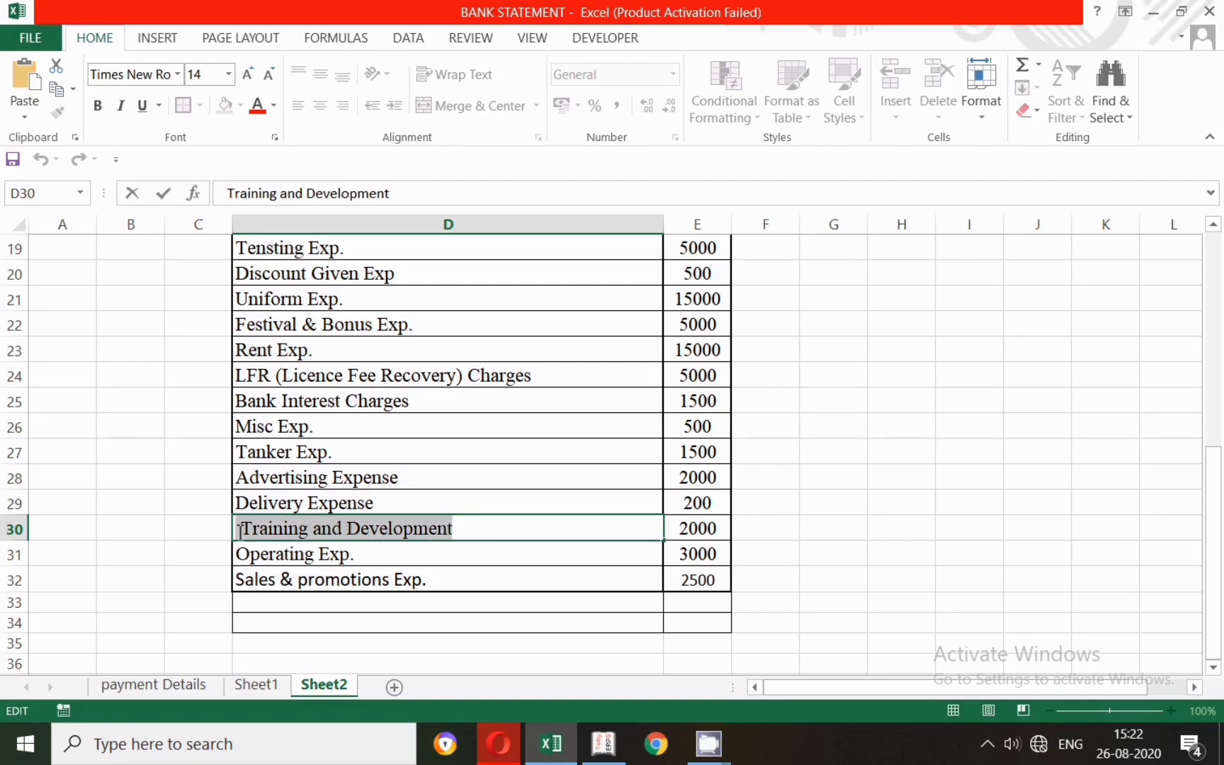
pyautogui.hotkey('ctrl', 'c')
pyautogui.hotkey('alt', 'Tab')
pyautogui.hotkey('ctrl', 'alt', 'v')
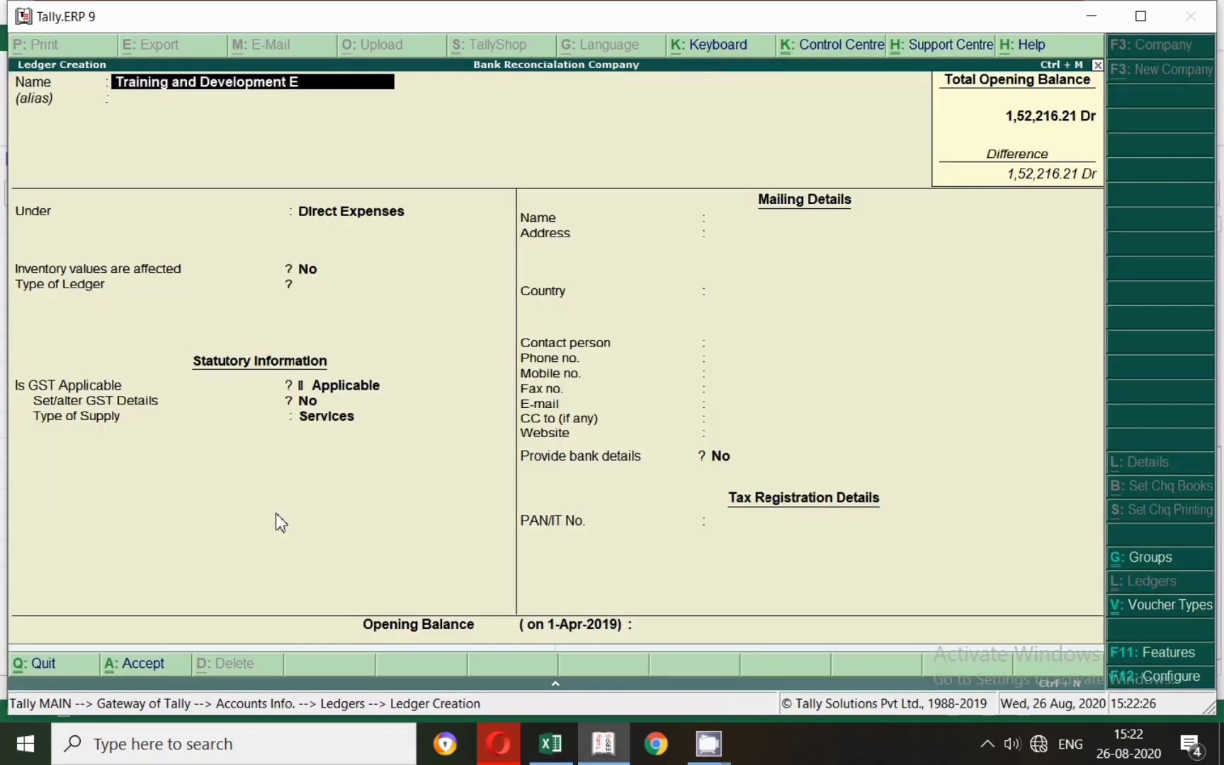
# Save the Training and Development EXp ledger under Indirect Expenses with ledger type Not Applicable and supply type Services.
pyautogui.press('Return')
pyautogui.press('Return')
pyautogui.press('Return')
pyautogui.press('BackSpace')
pyautogui.write('ind')
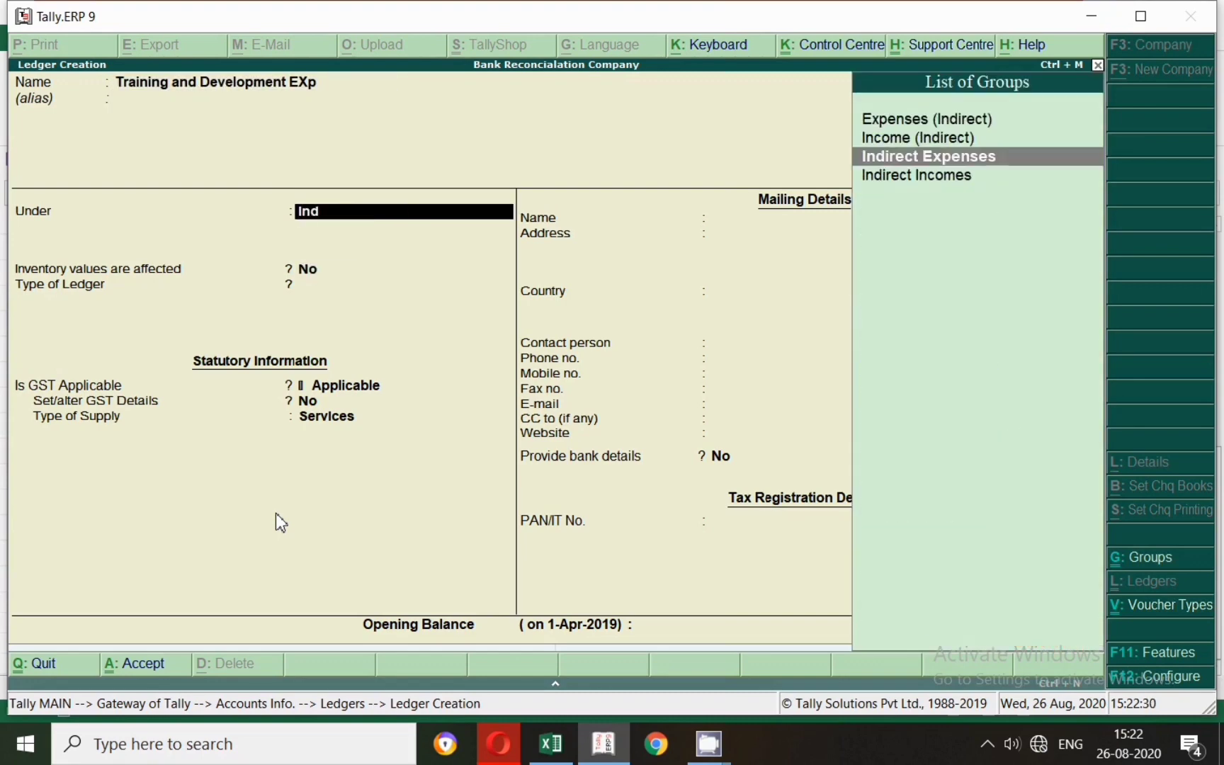
pyautogui.press('Return')
pyautogui.press('Return')
pyautogui.press('Return')
pyautogui.press('Return')
pyautogui.press('Return')
pyautogui.press('Return')
pyautogui.press('Return')
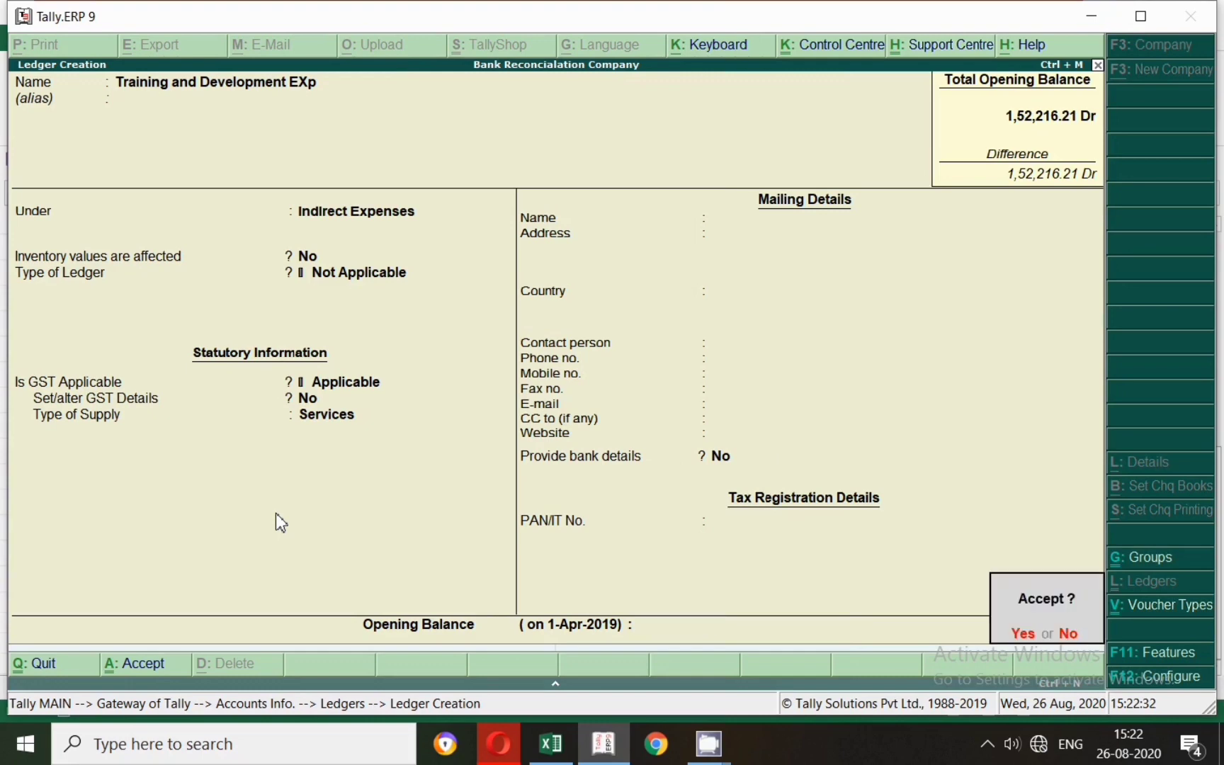
# Switch to Excel, copy "Operating Exp." from D31 and enter it as a new ledger's name in Tally.ERP 9.
pyautogui.hotkey('alt', 'Tab')
pyautogui.moveTo(382, 563); pyautogui.dragTo(301, 552)
pyautogui.click(366, 603)
pyautogui.click(350, 559)
pyautogui.hotkey('ctrl', 'c')
pyautogui.hotkey('alt', 'Tab')
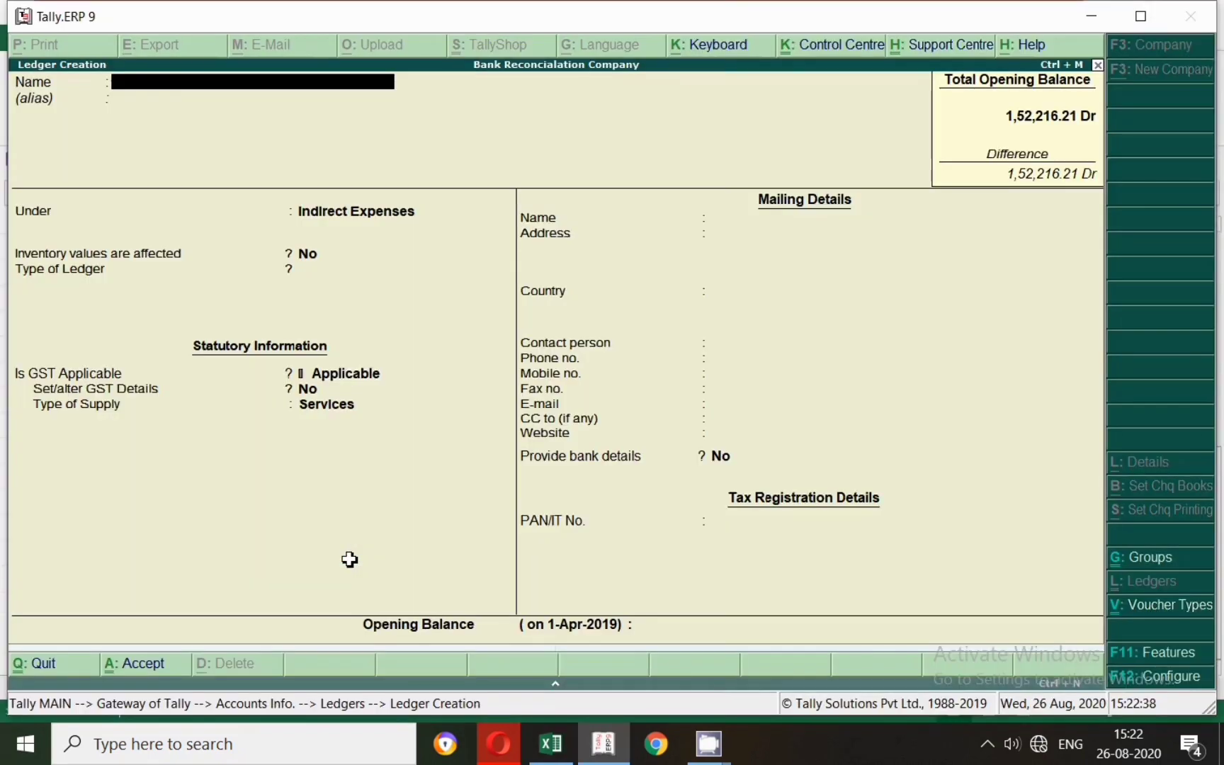
pyautogui.hotkey('ctrl', 'alt', 'v')
# Save the Operating Exp. ledger under Indirect Expenses with ledger type Not Applicable and supply type Services.
pyautogui.press('Return')
pyautogui.press('Return')
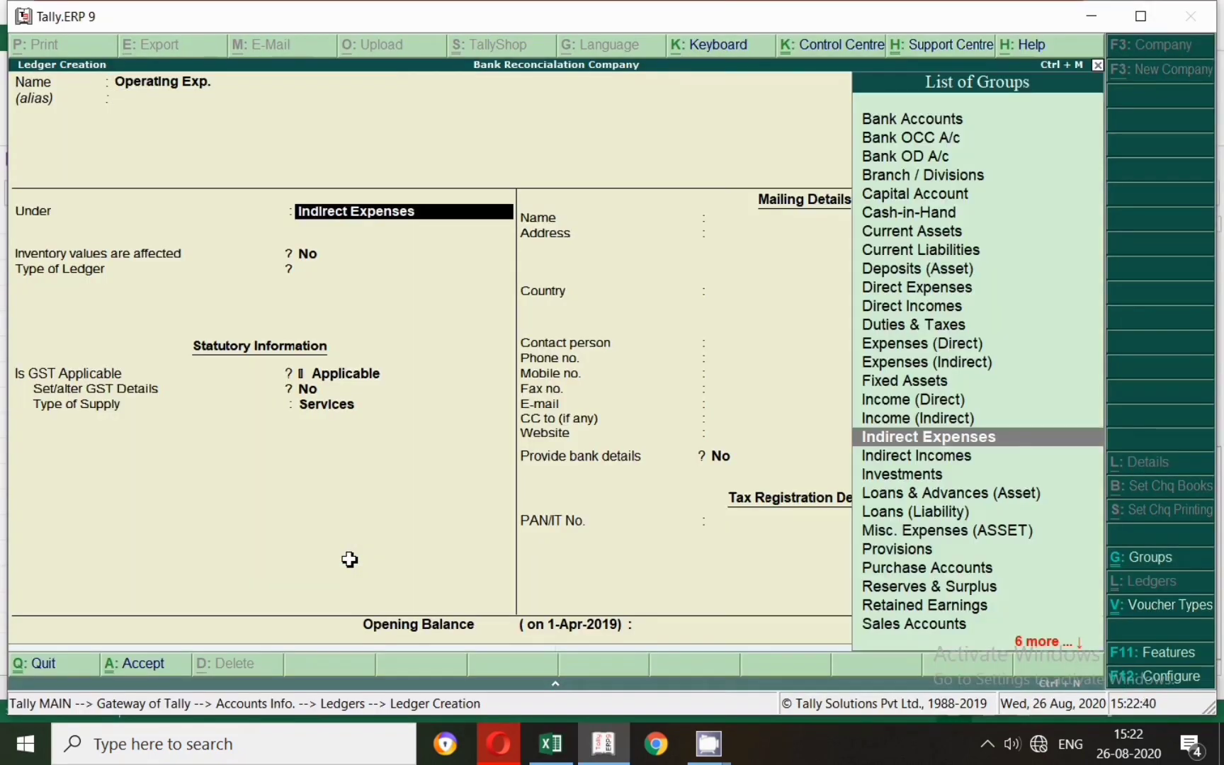
pyautogui.press('Return')
pyautogui.press('Return')
pyautogui.press('Return')
pyautogui.press('Return')
pyautogui.press('Return')
pyautogui.press('Return')
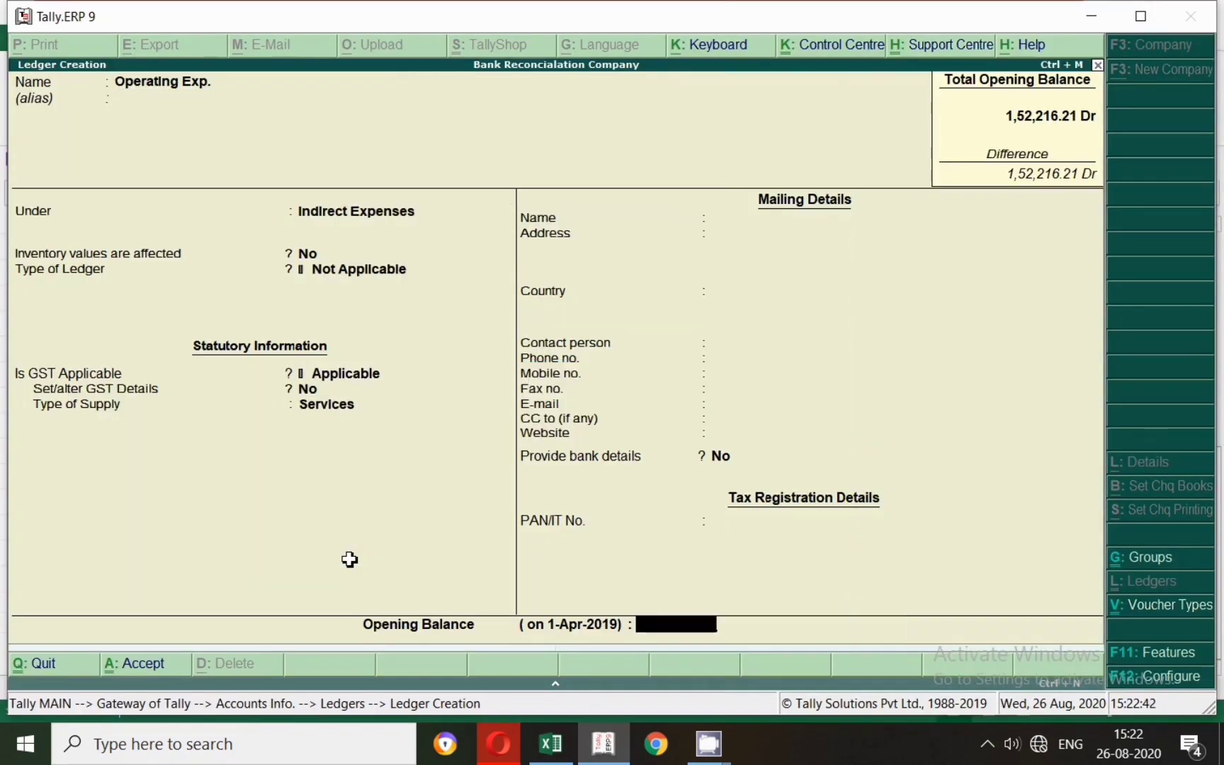
pyautogui.press('Return')
# Switch to Excel, copy "Sales & promotions Exp." from D32 and enter it as a new ledger's name in Tally.ERP 9.
pyautogui.hotkey('alt', 'Tab')
pyautogui.click(399, 581)
pyautogui.hotkey('ctrl', 'c')
pyautogui.hotkey('alt', 'Tab')
pyautogui.hotkey('ctrl', 'alt', 'v')
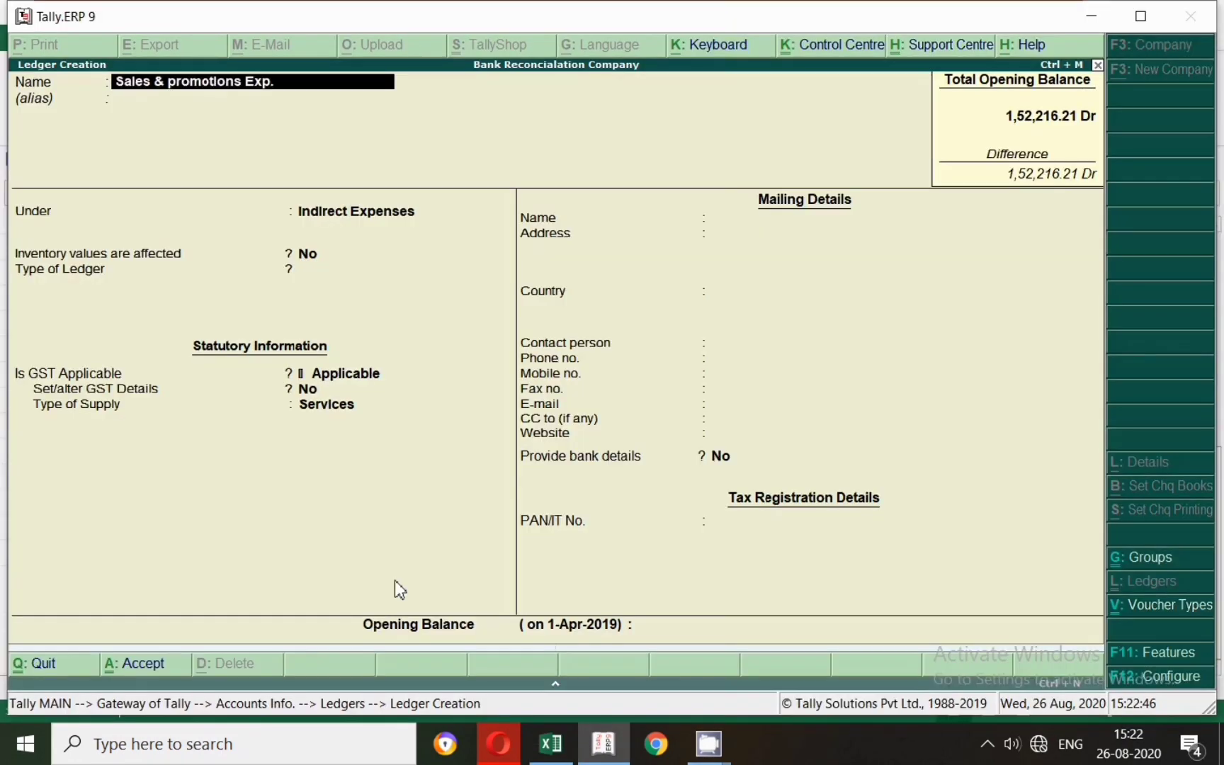
# Save the Sales & promotions Exp. ledger under Indirect Expenses with ledger type Not Applicable and supply type Services.
pyautogui.press('Return')
pyautogui.press('Return')
pyautogui.press('Return')
pyautogui.press('Return')
pyautogui.press('Return')
pyautogui.press('Return')
pyautogui.press('Return')
pyautogui.press('Return')
pyautogui.press('Return')
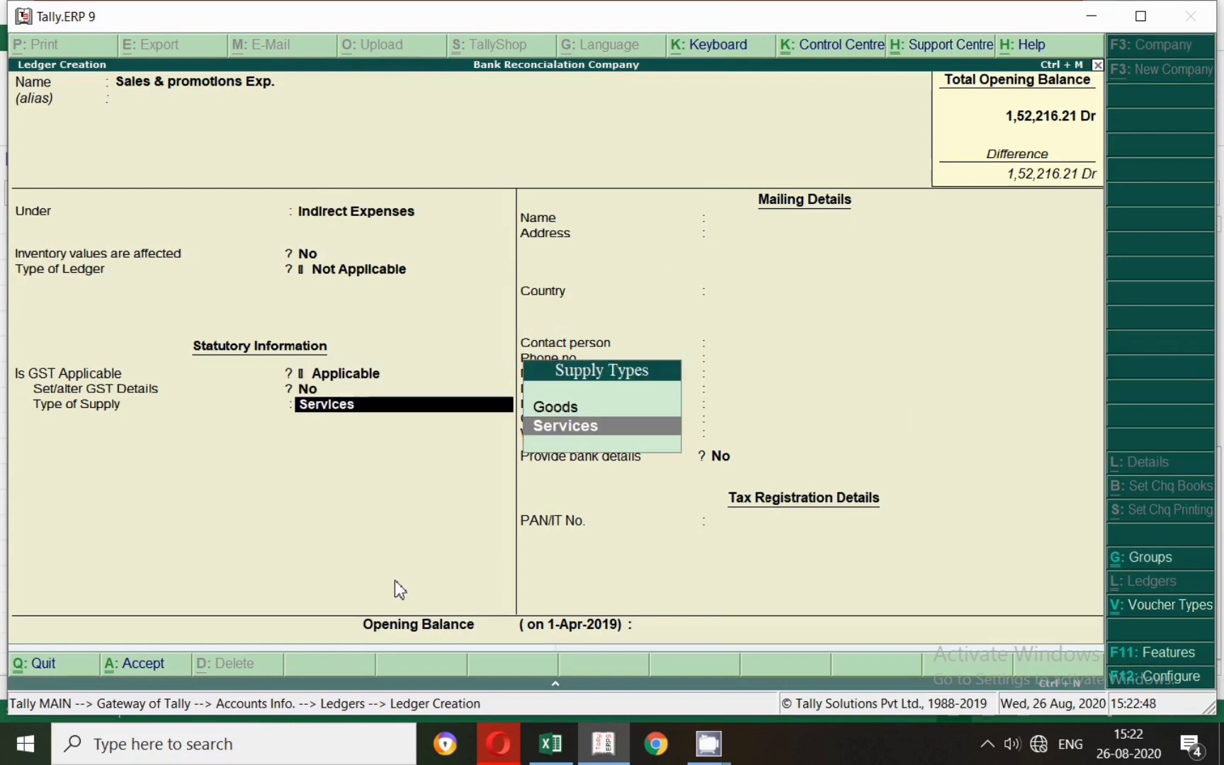
pyautogui.press('Return')
pyautogui.press('Return')
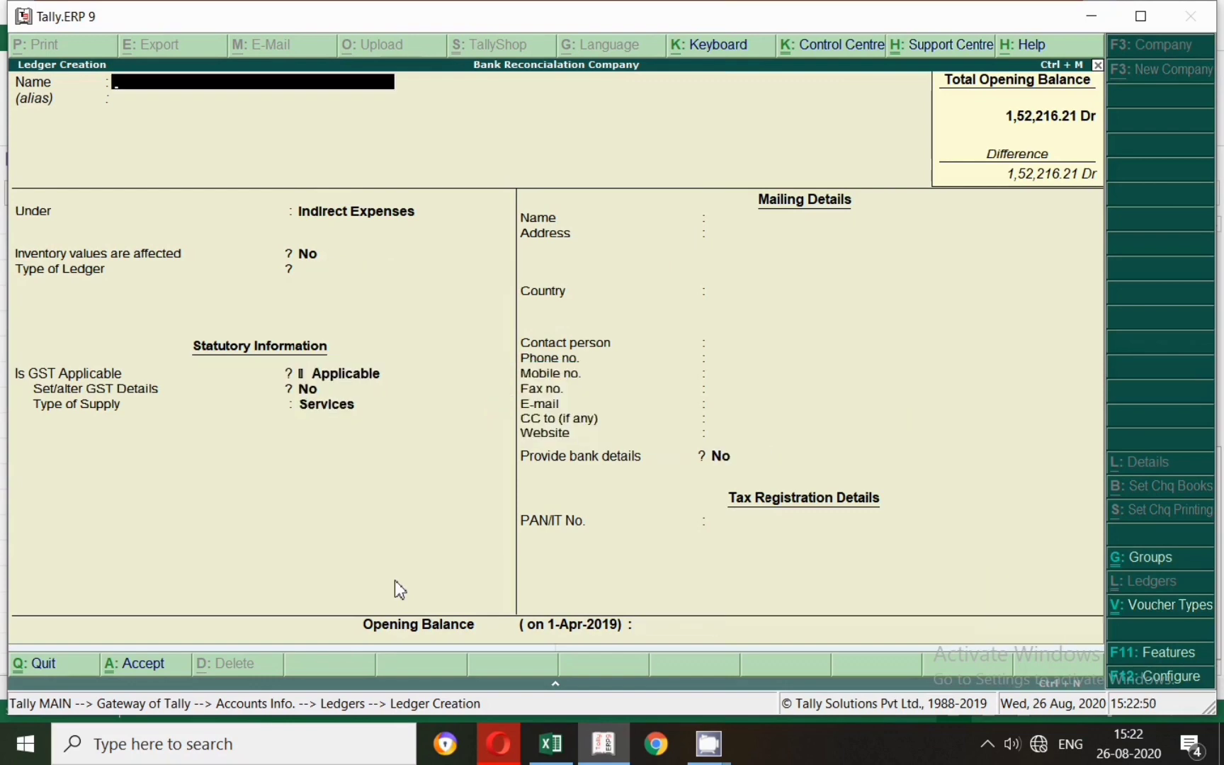
pyautogui.hotkey('alt', 'Tab')
pyautogui.scroll(6, 517, 521)
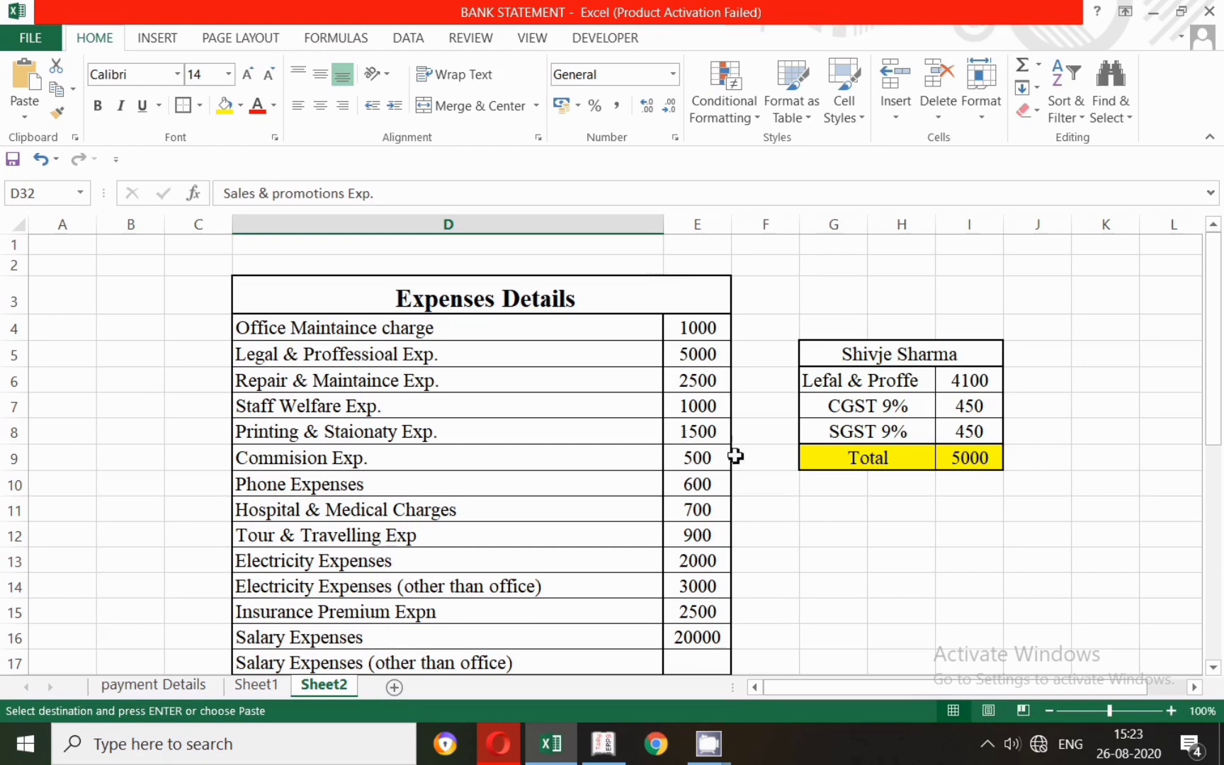
pyautogui.click(986, 743)
pyautogui.rightClick(1049, 657)
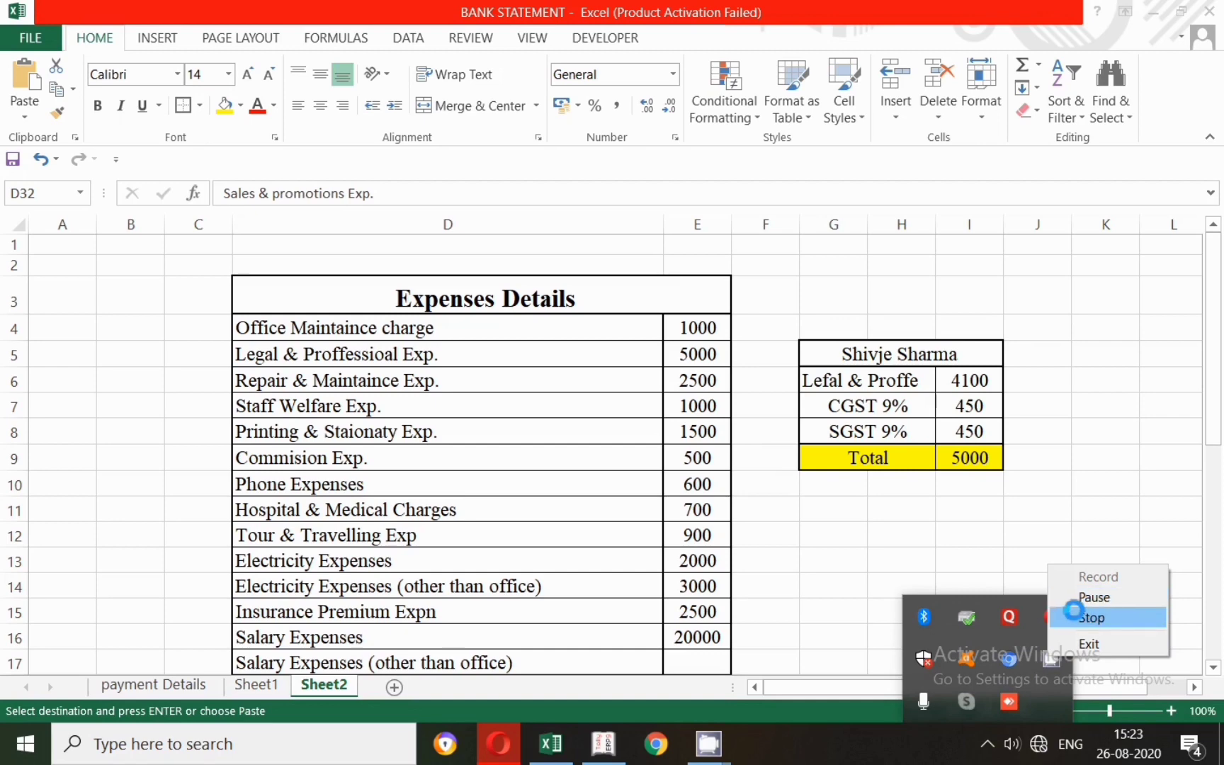
pyautogui.click(1096, 597)
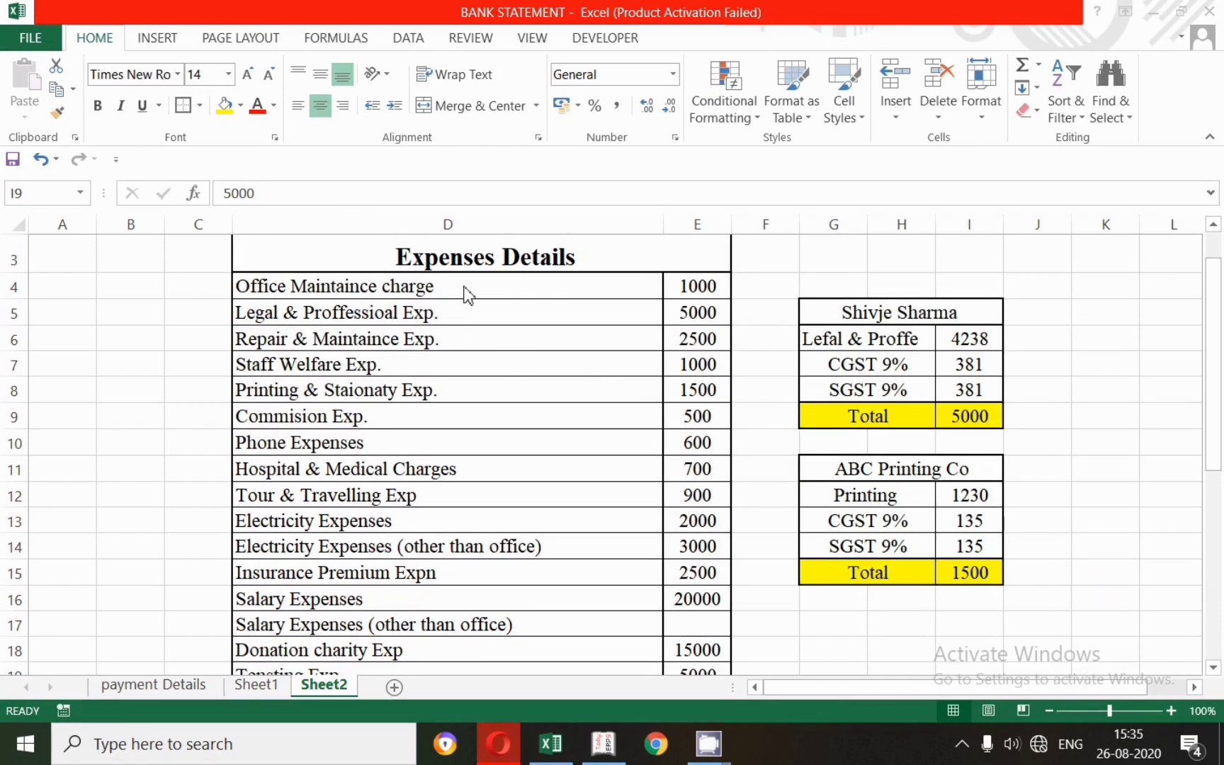
pyautogui.click(1215, 341)
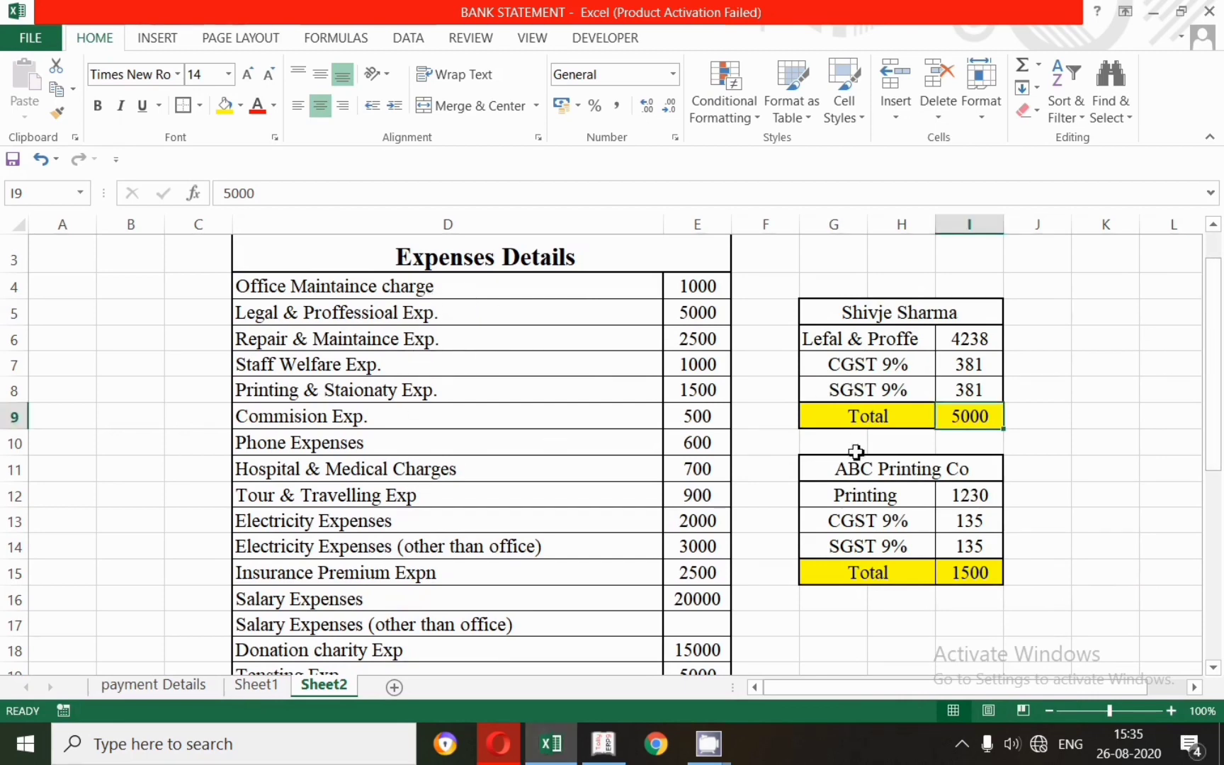
# Switch to Tally.ERP 9, open a new Payment voucher and choose Office Maintaince charge as the debit ledger.
pyautogui.click(602, 743)
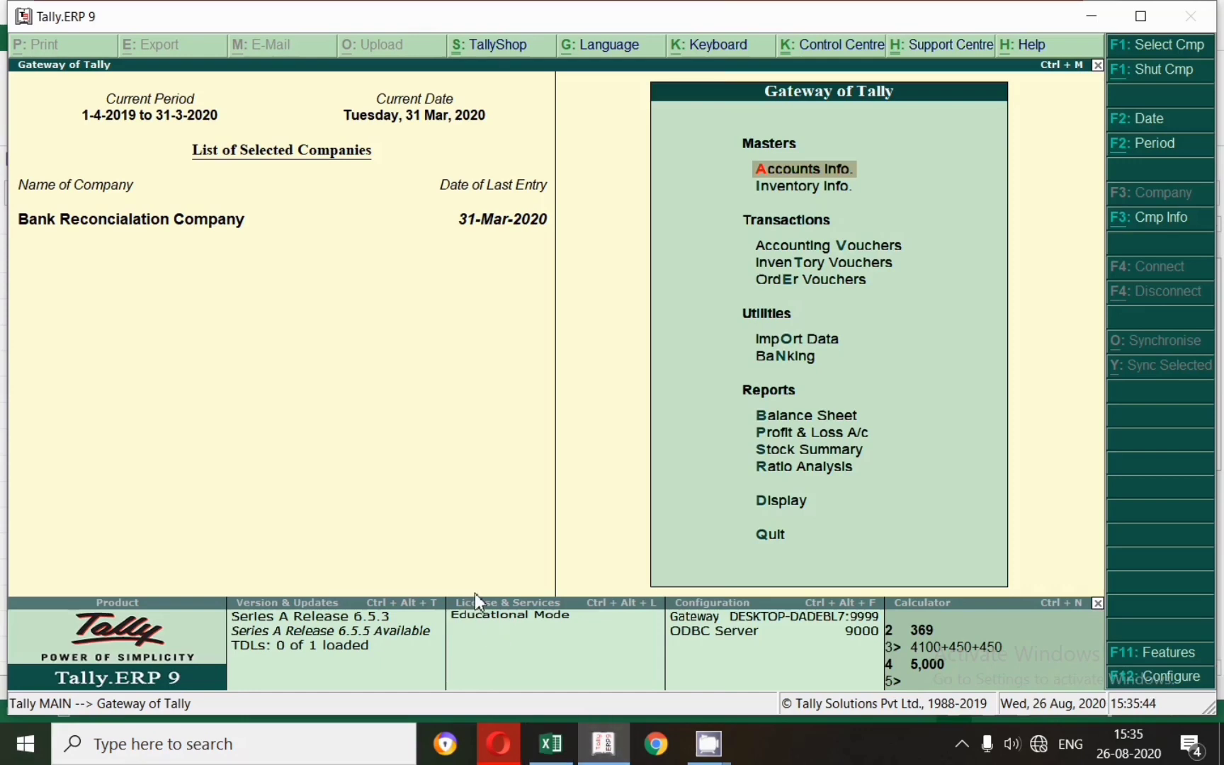
pyautogui.press('v')
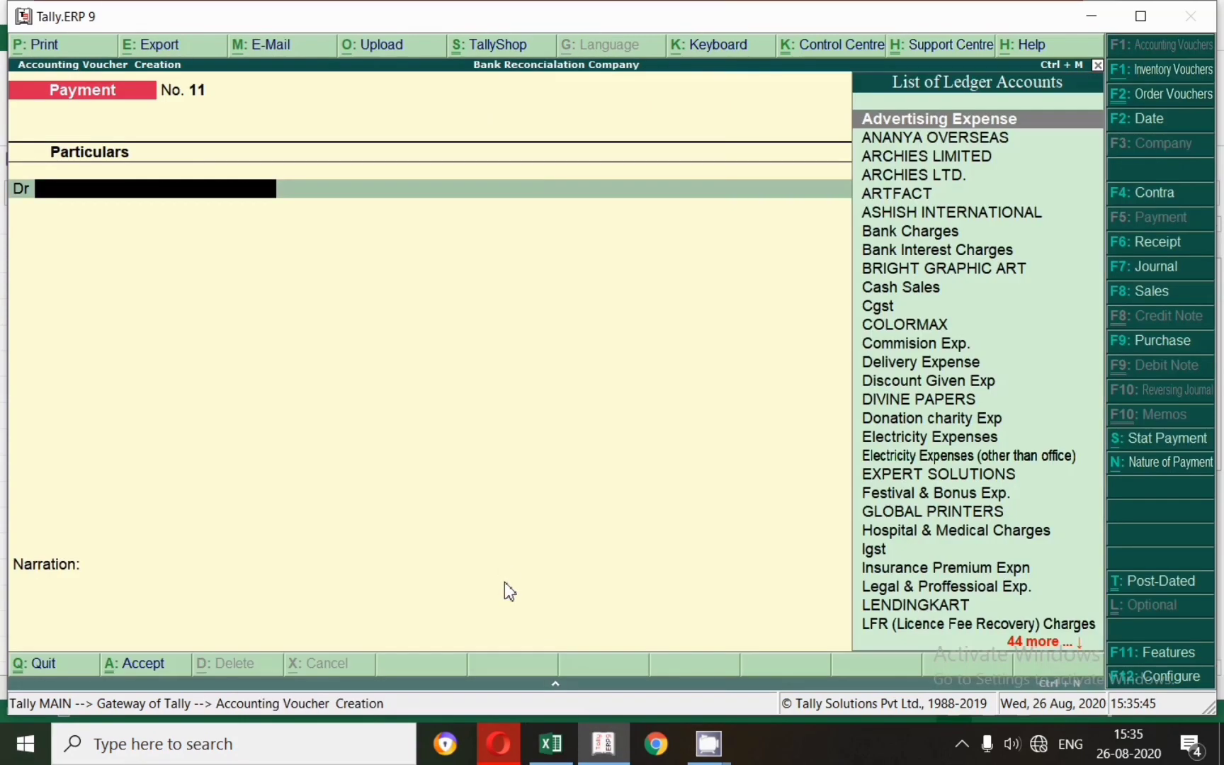
pyautogui.hotkey('alt', 'Tab')
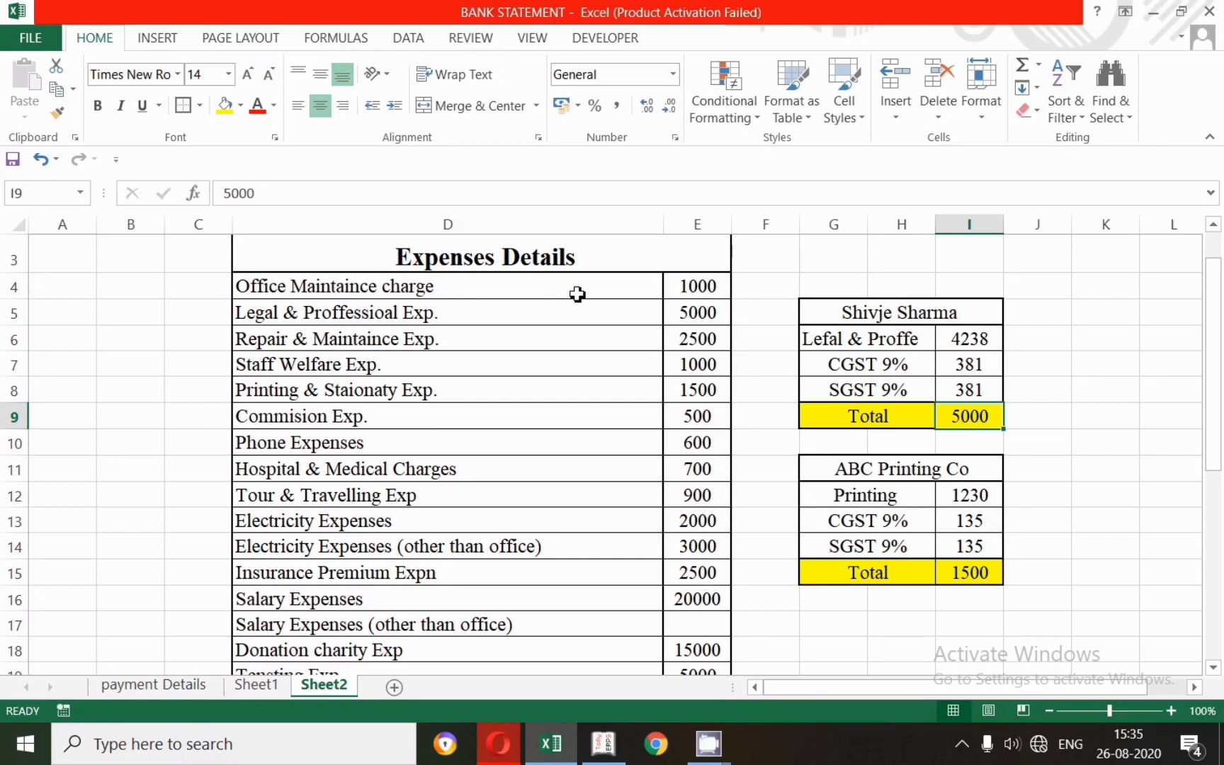
pyautogui.hotkey('alt', 'Tab')
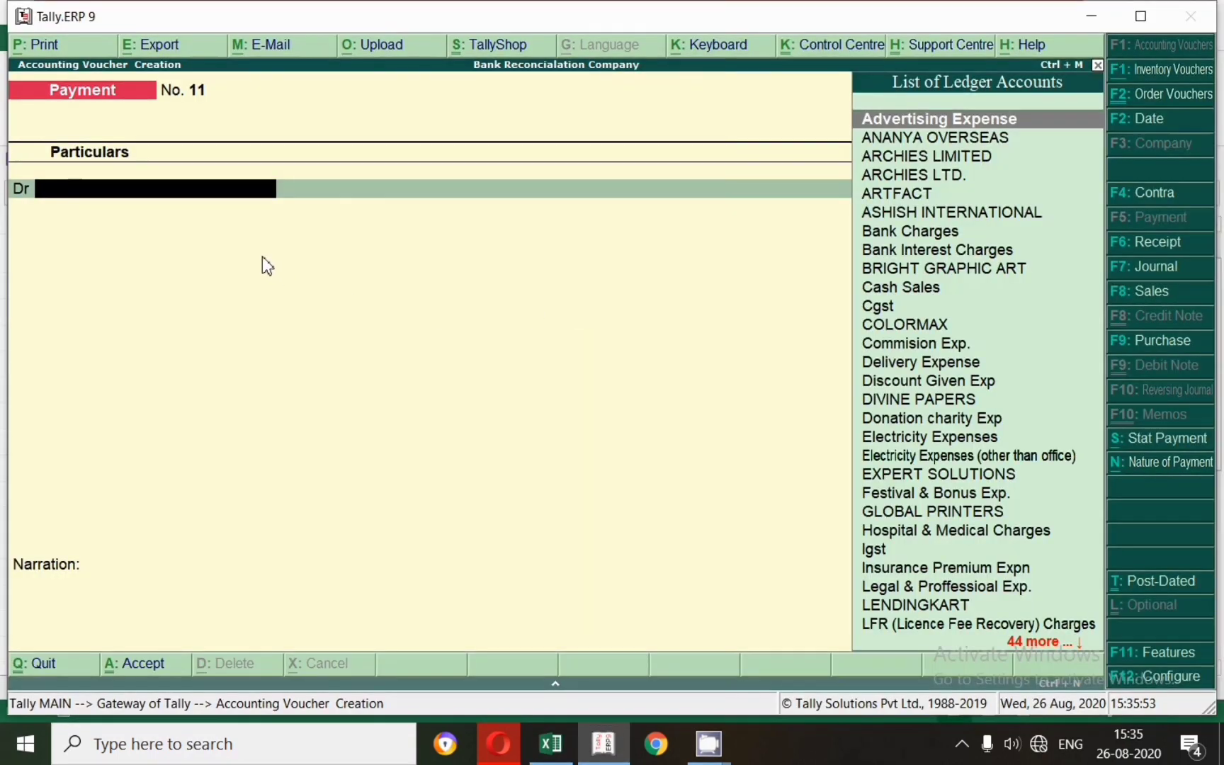
pyautogui.write('Off')
pyautogui.press('Return')
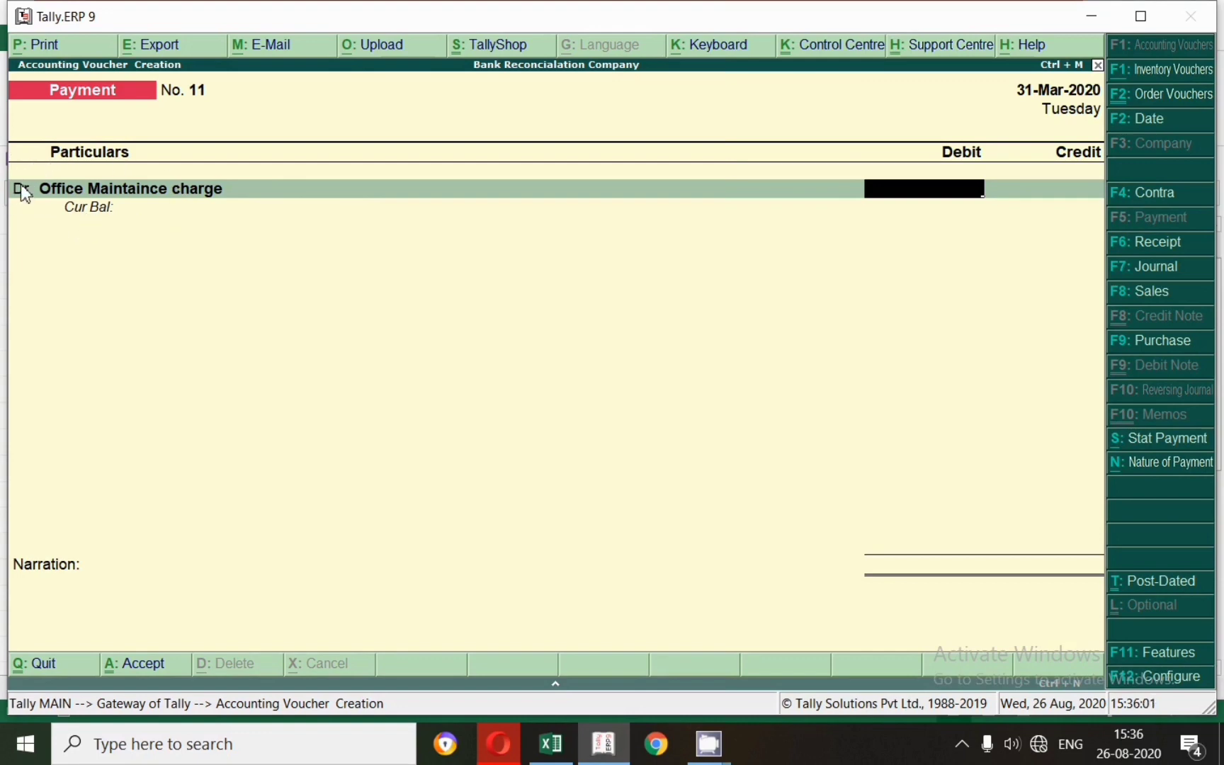
# Check the office maintenance amount in Excel, enter 1000 as the Tally.ERP 9 debit and start the credit line.
pyautogui.hotkey('alt', 'Tab')
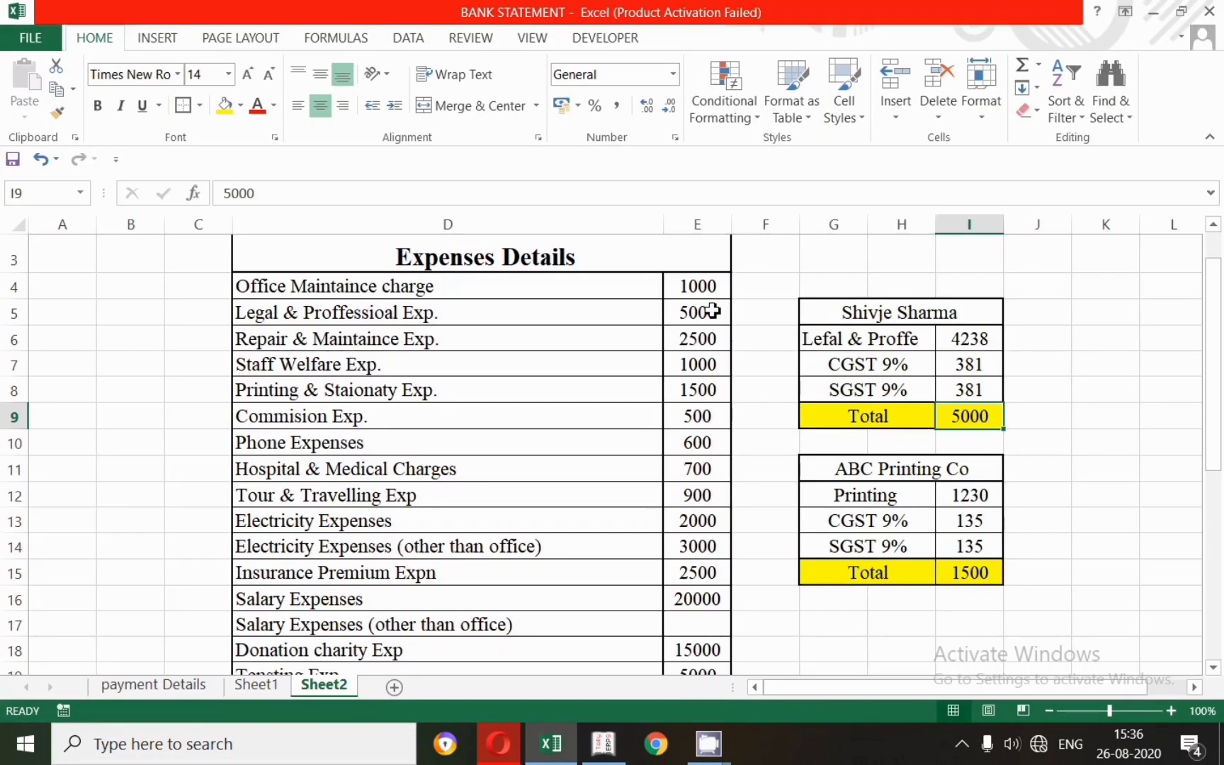
pyautogui.hotkey('alt', 'Tab')
pyautogui.write('1000')
pyautogui.press('Return')
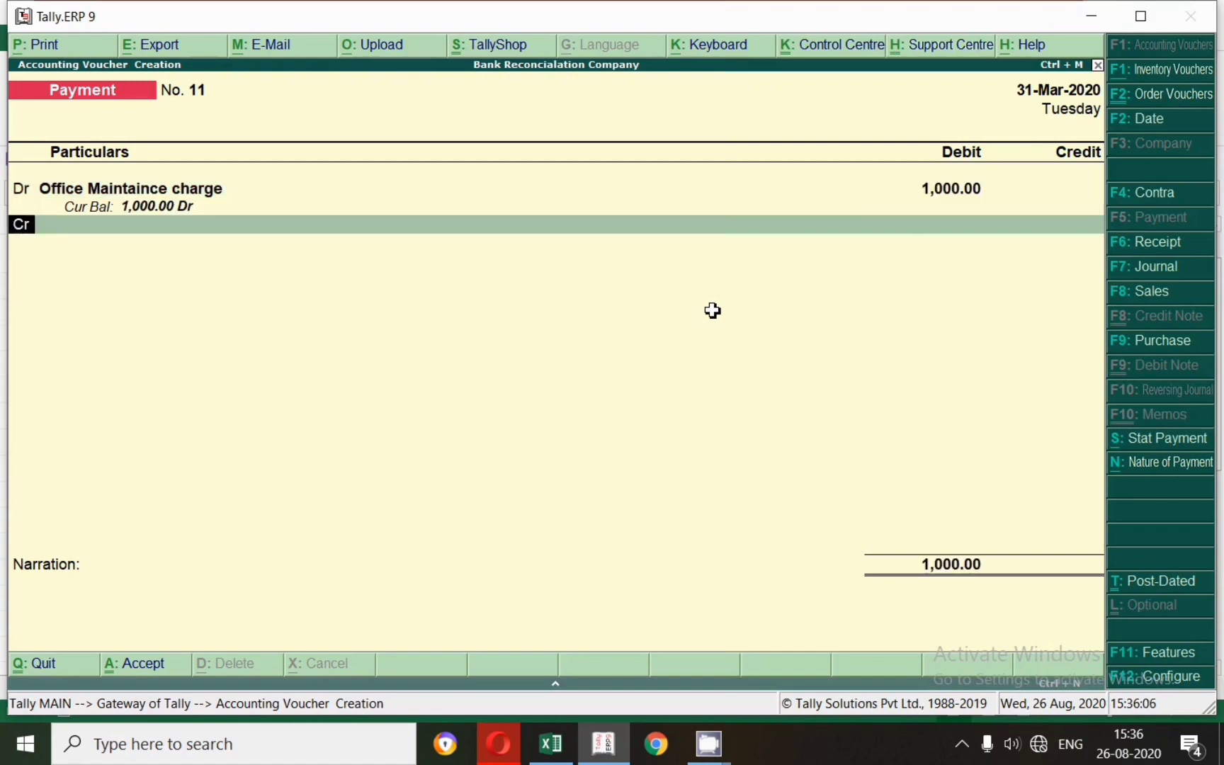
pyautogui.press('Return')
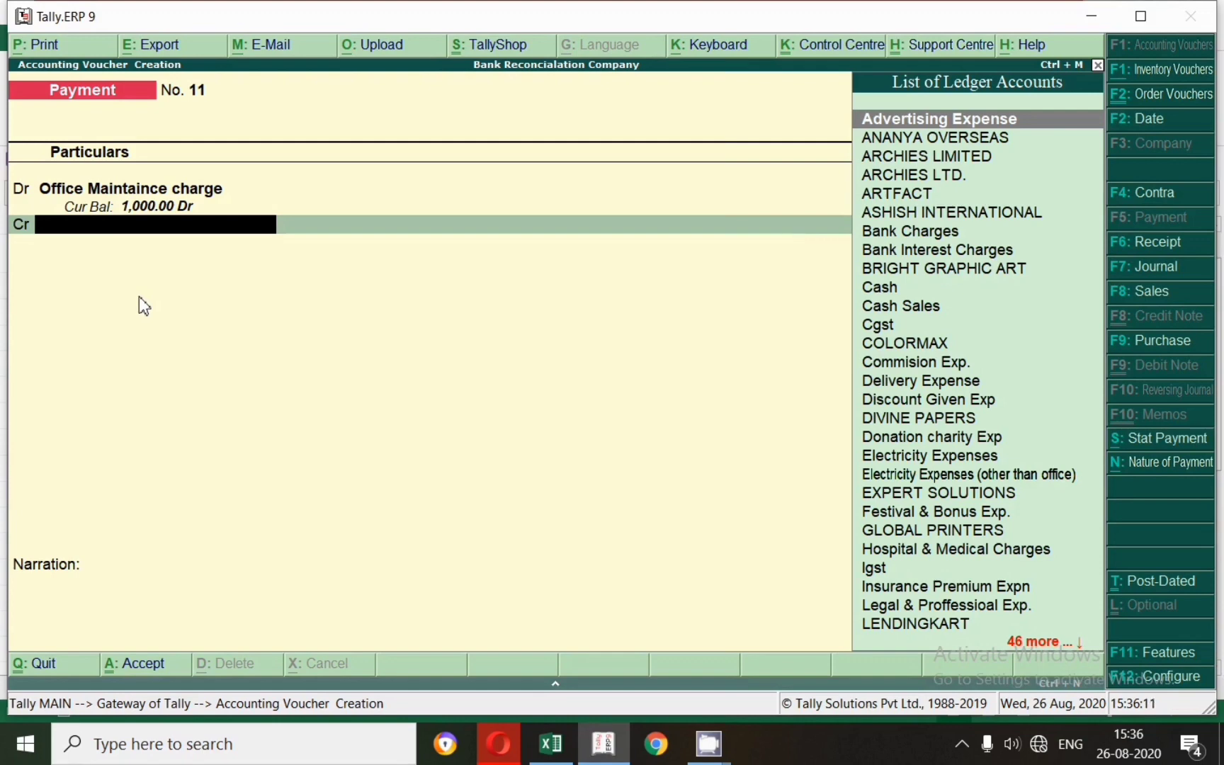
# Choose Cash as the Payment voucher's credit ledger.
pyautogui.write('Cash')
pyautogui.press('Return')
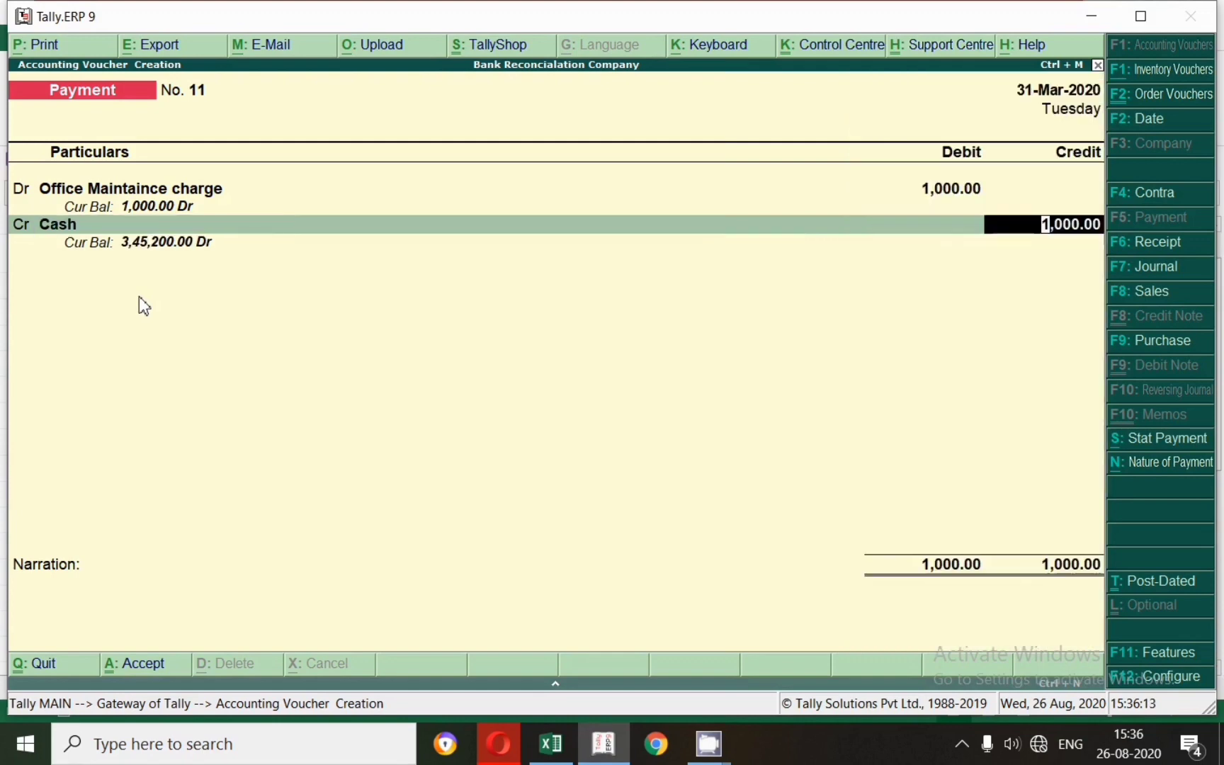
# Try Sbi as the Payment voucher's credit ledger and return the credit line to Cash.
pyautogui.press('BackSpace')
pyautogui.write('Sbi')
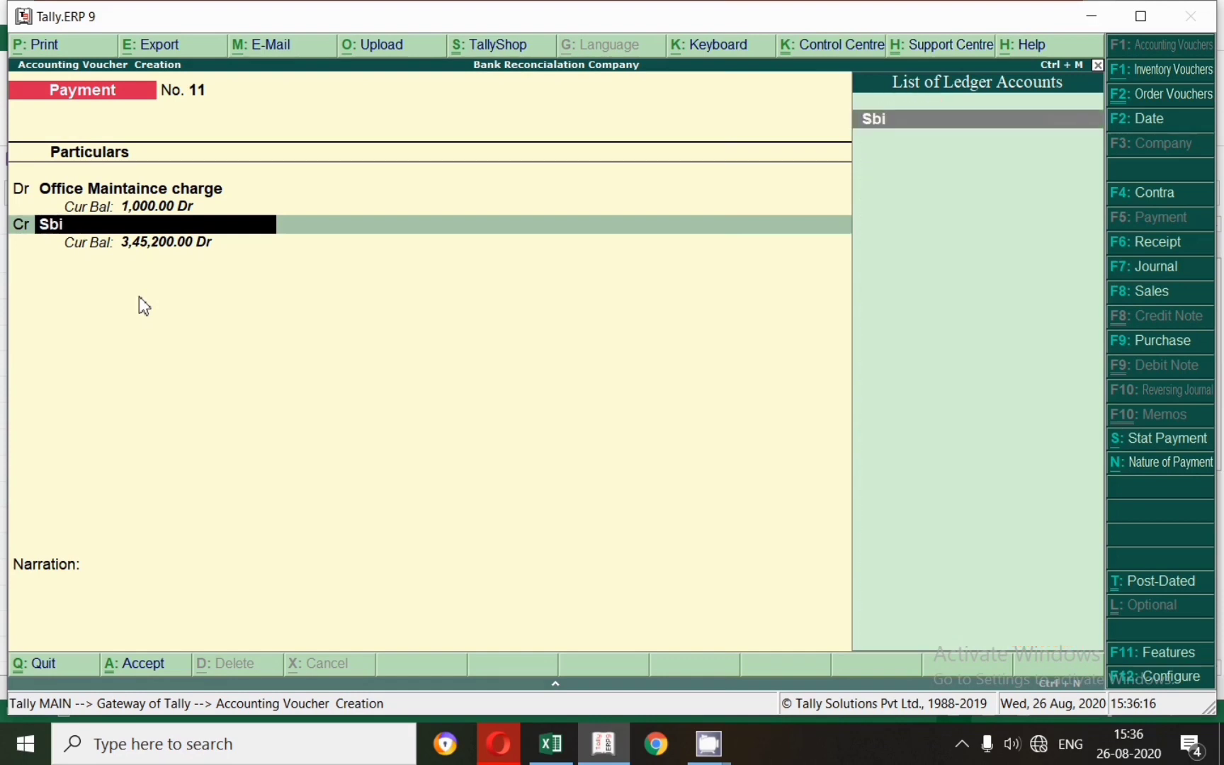
pyautogui.press('Return')
pyautogui.press('BackSpace')
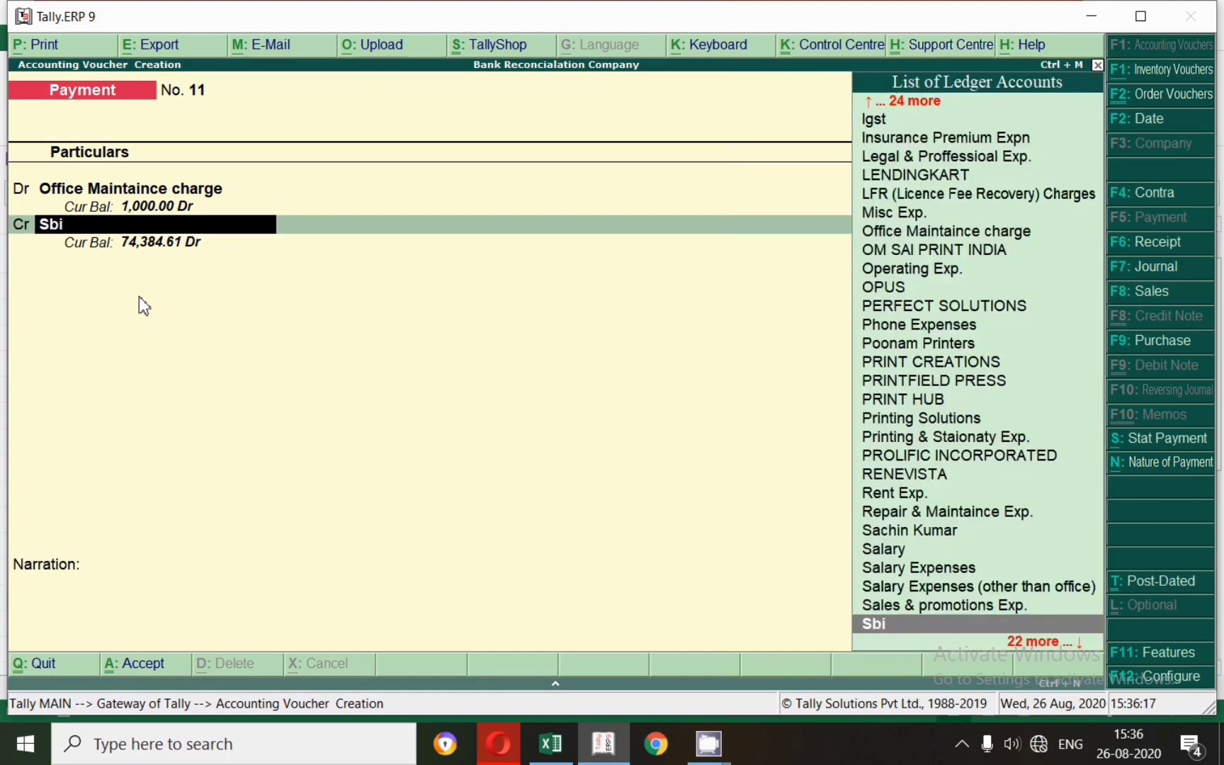
pyautogui.write('Cash')
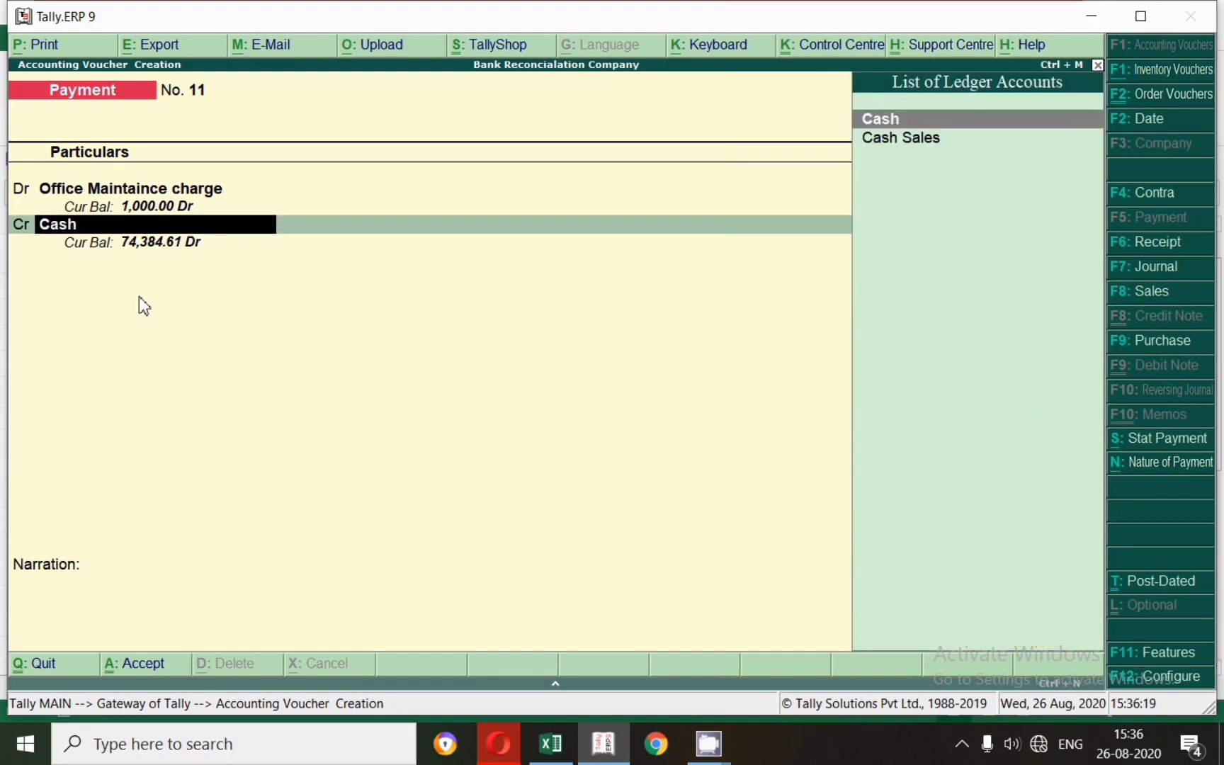
pyautogui.press('Return')
# Accept the credit amount, enter the narration "being office expenses for the month of" and save the Payment voucher.
pyautogui.press('Return')
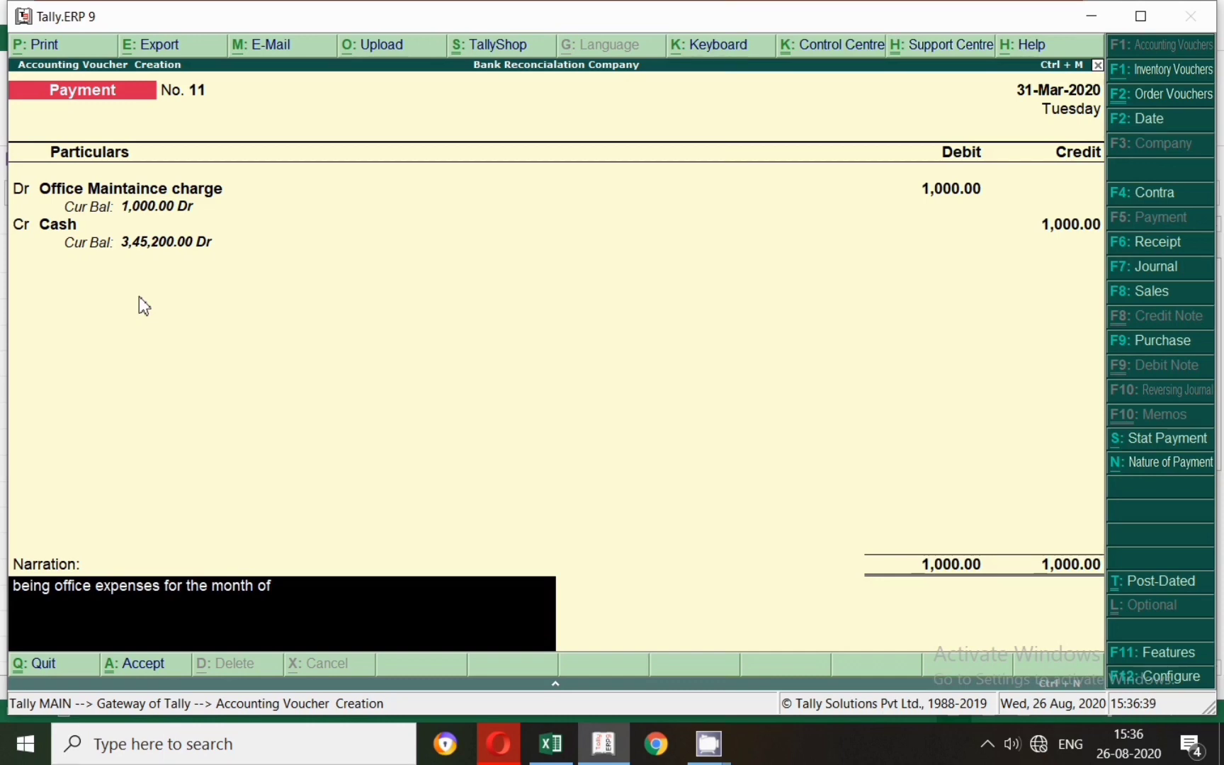
pyautogui.press('Return')
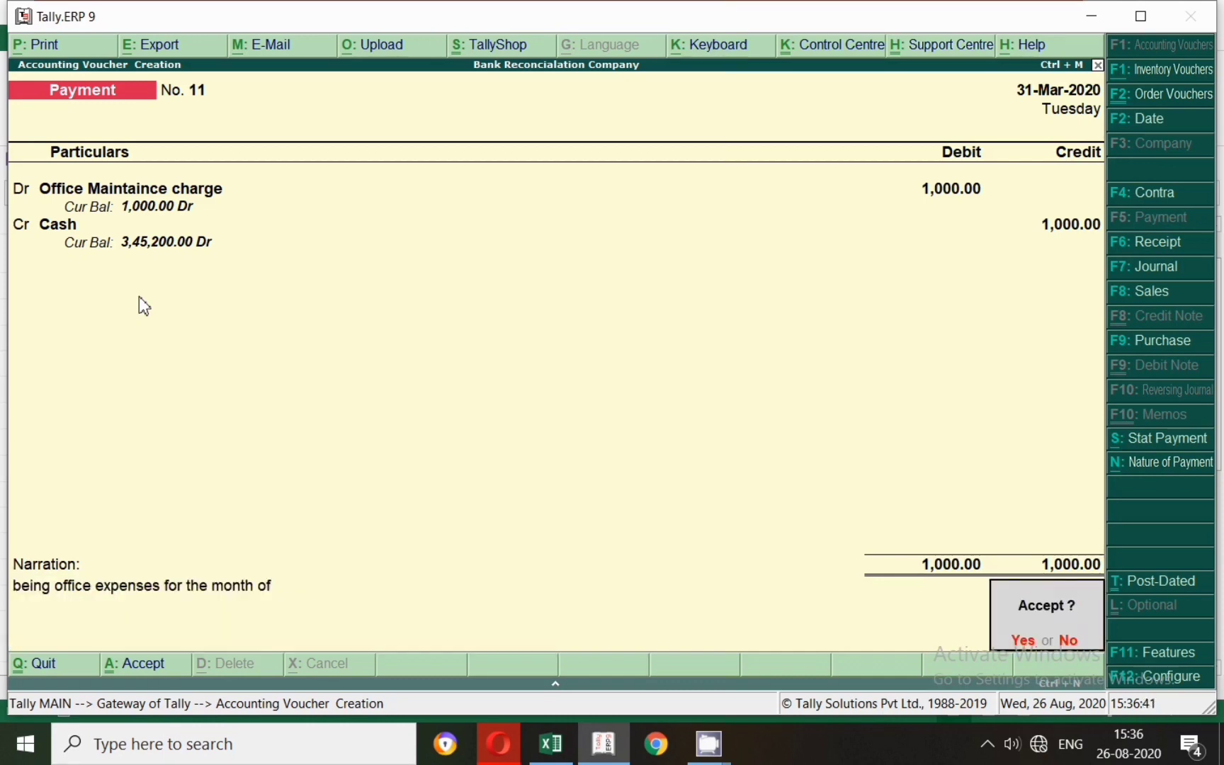
pyautogui.press('Return')
# Switch to Excel, enter Date in cell C4 beside Office Maintaince charge and set its font size to 20.
pyautogui.hotkey('alt', 'Tab')
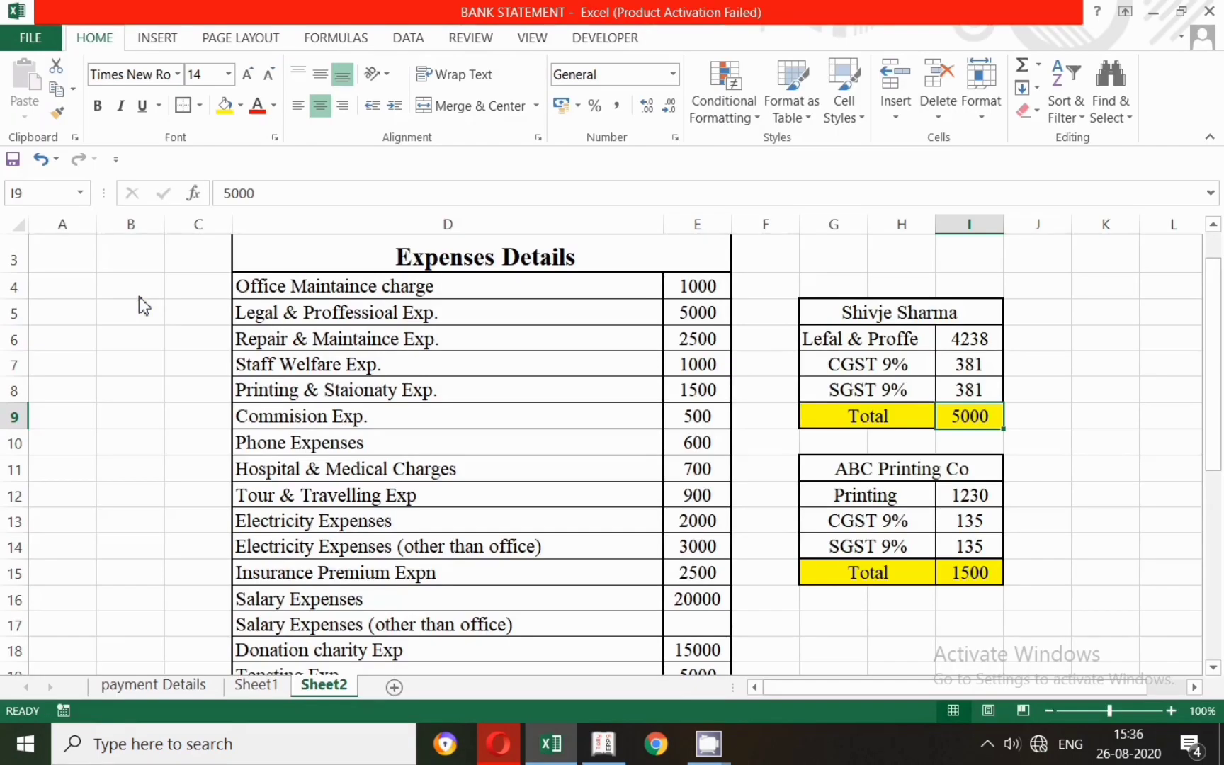
pyautogui.click(431, 318)
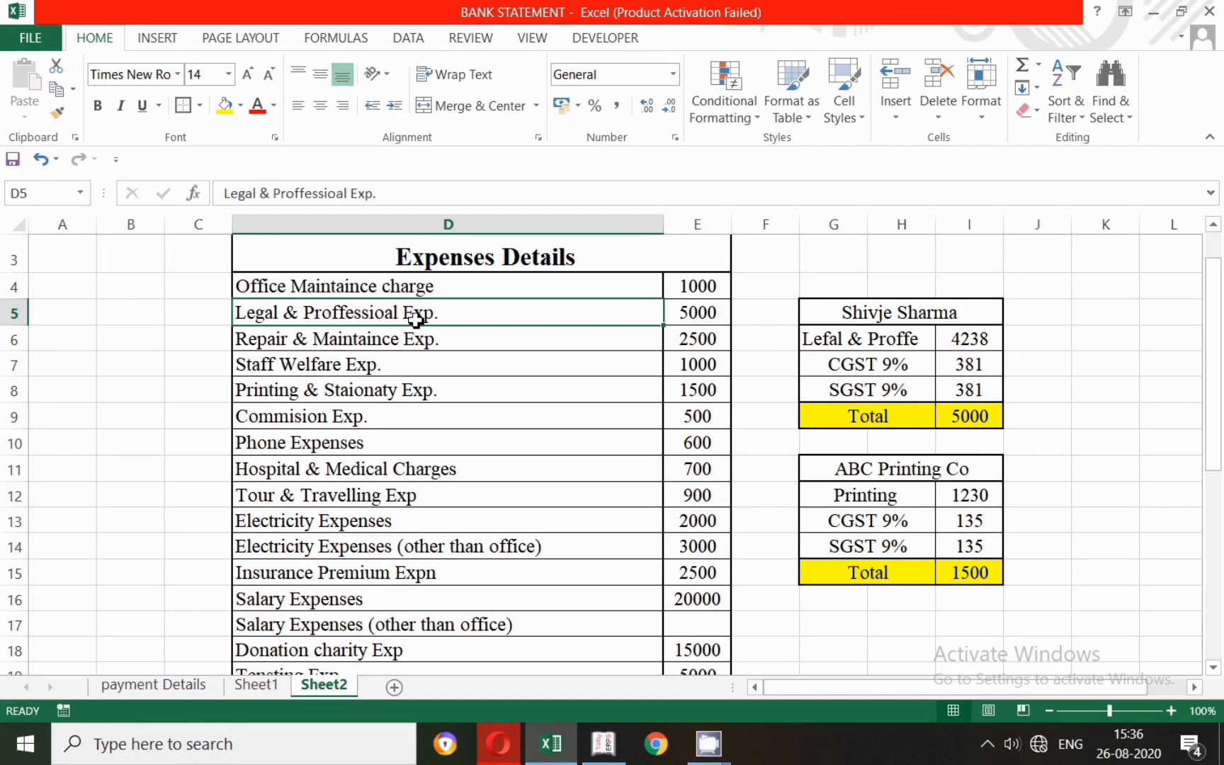
pyautogui.click(194, 290)
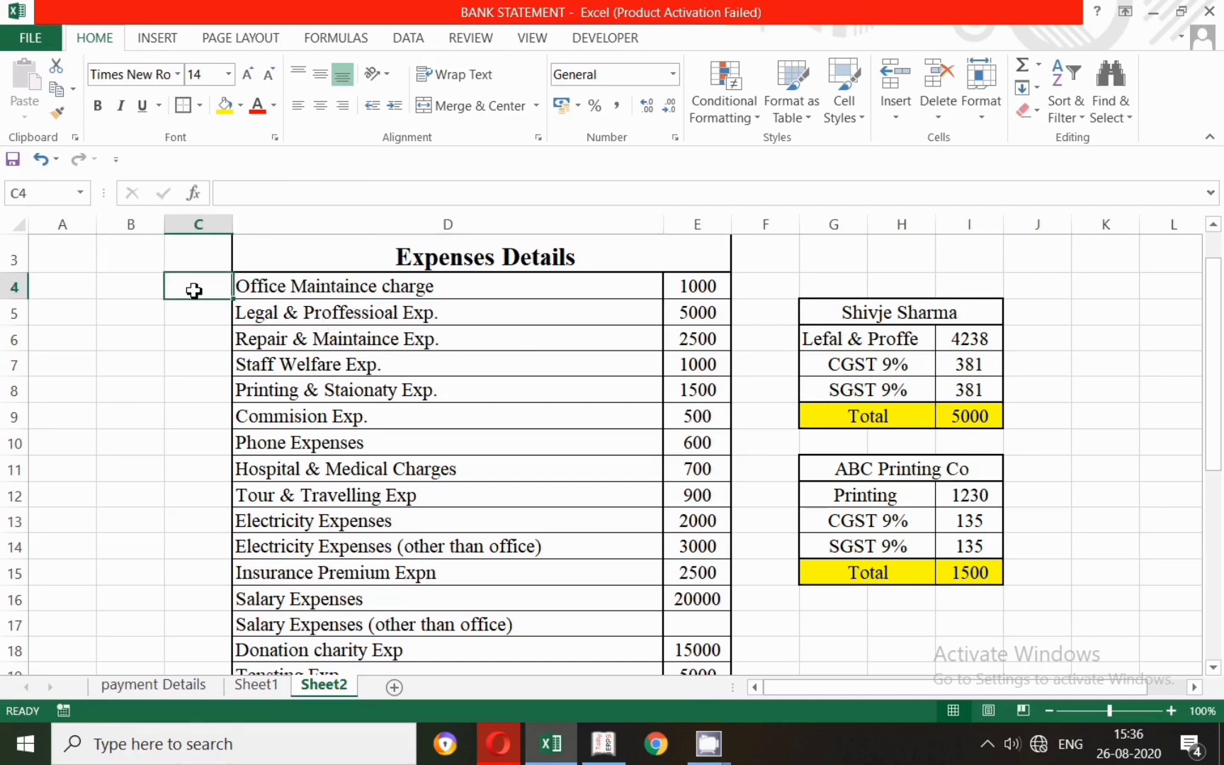
pyautogui.write('DAte')
pyautogui.hotkey('ctrl', 'Return')
pyautogui.click(347, 360)
pyautogui.click(199, 288)
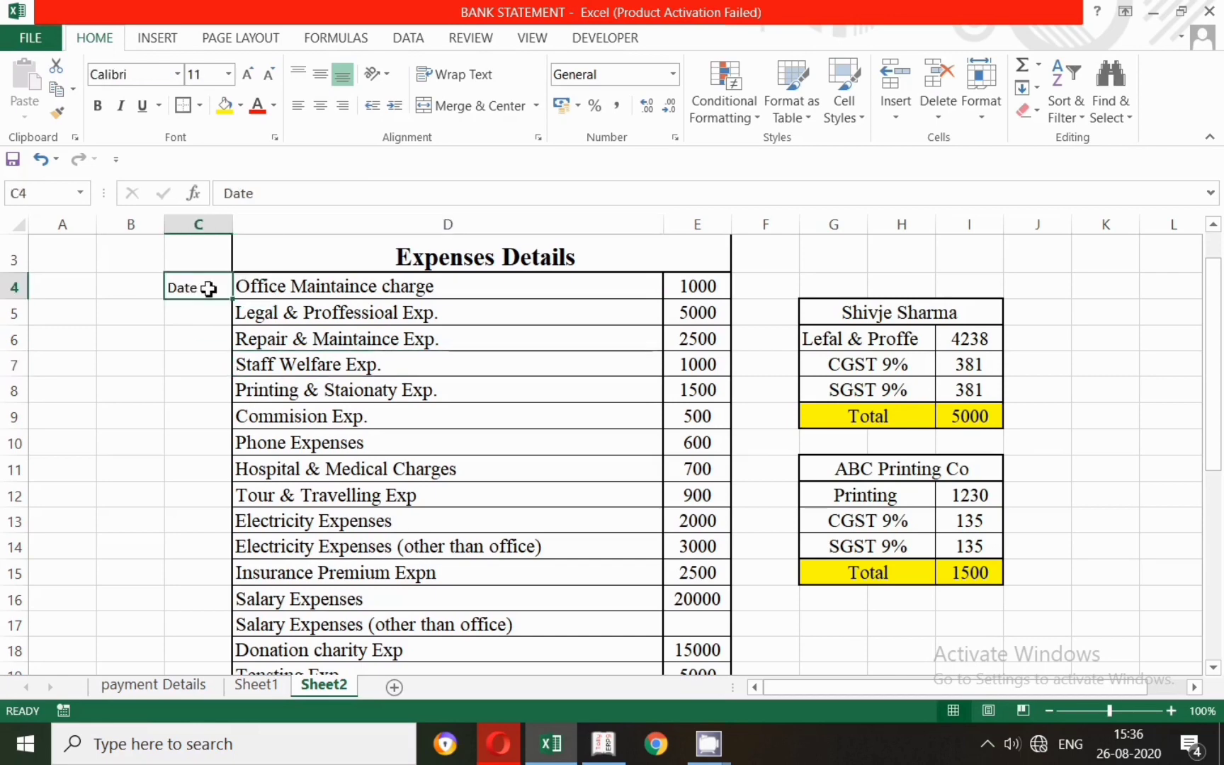
pyautogui.click(226, 75)
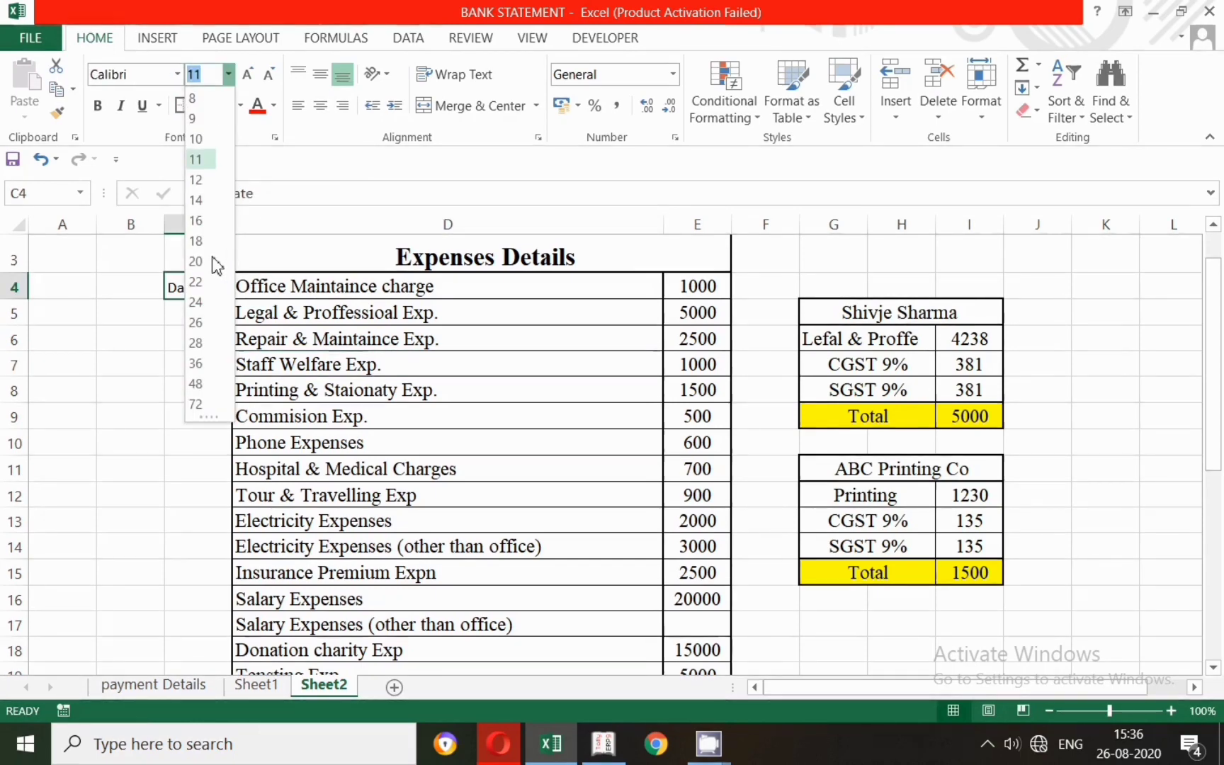
pyautogui.click(198, 262)
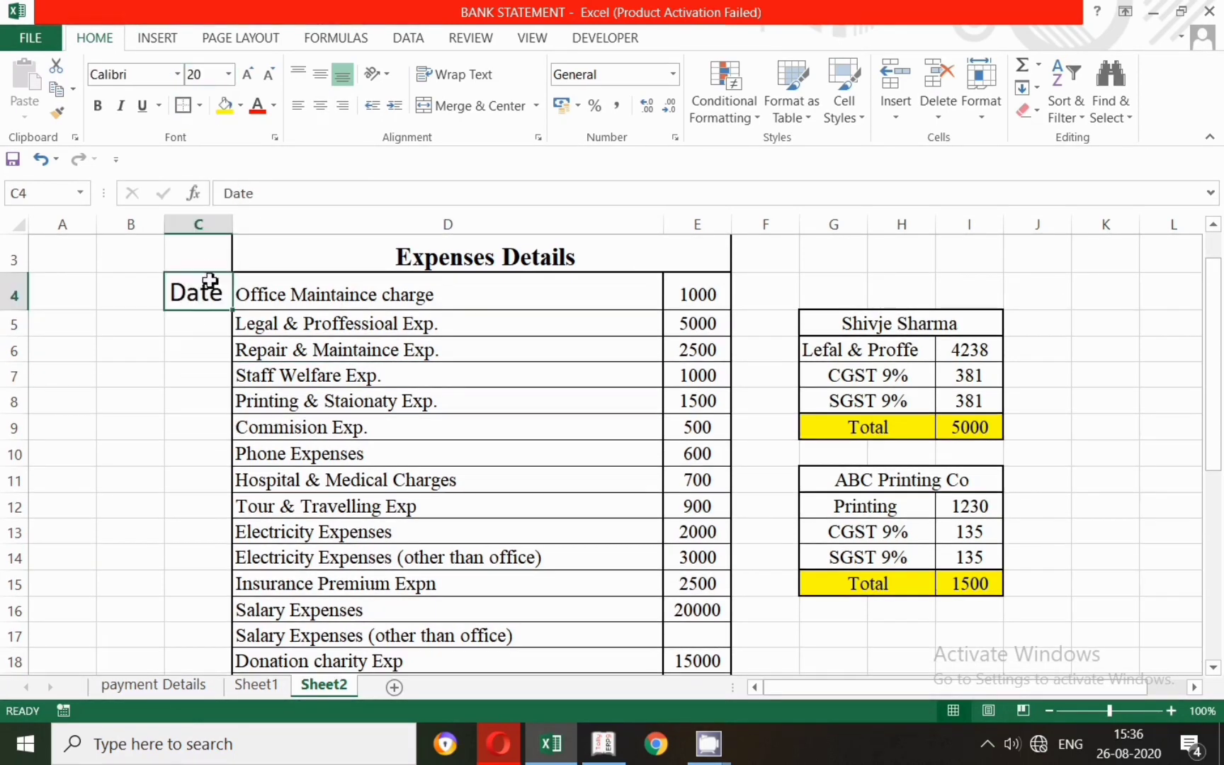
# Move the Date heading from C4 up to C3, beside the Expenses Details title.
pyautogui.click(193, 332)
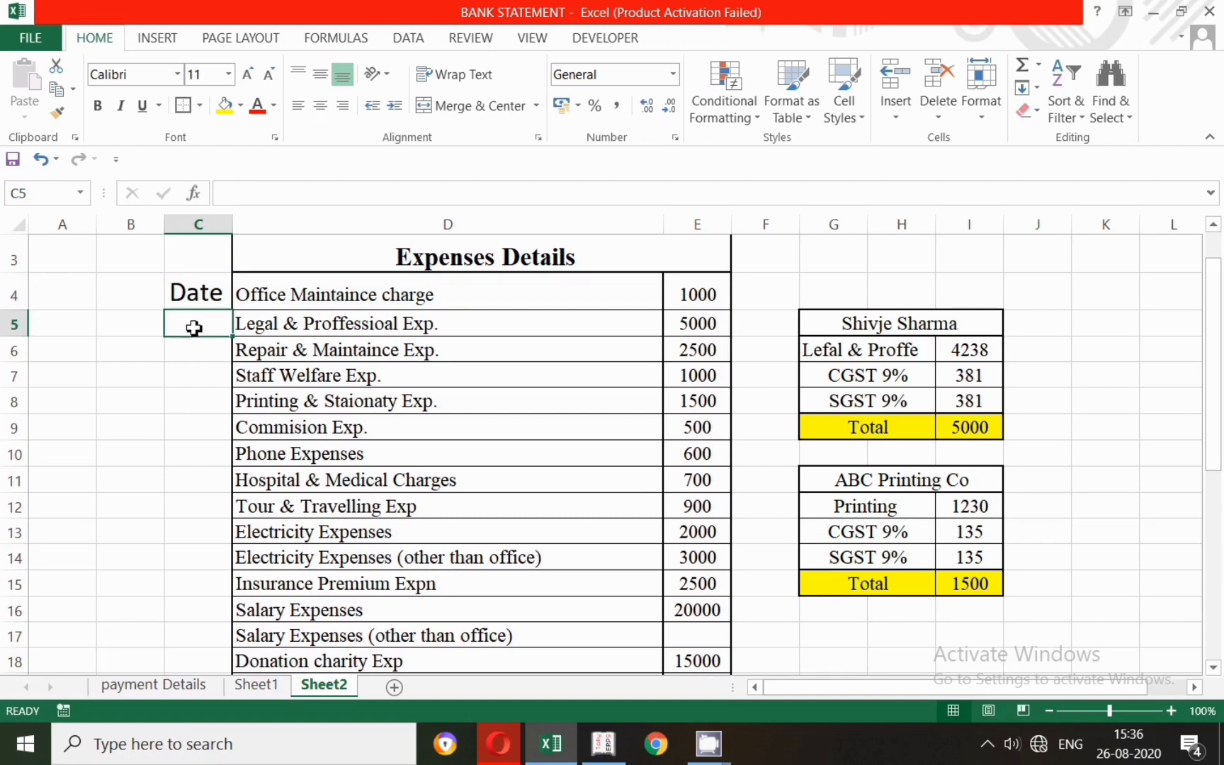
pyautogui.click(192, 299)
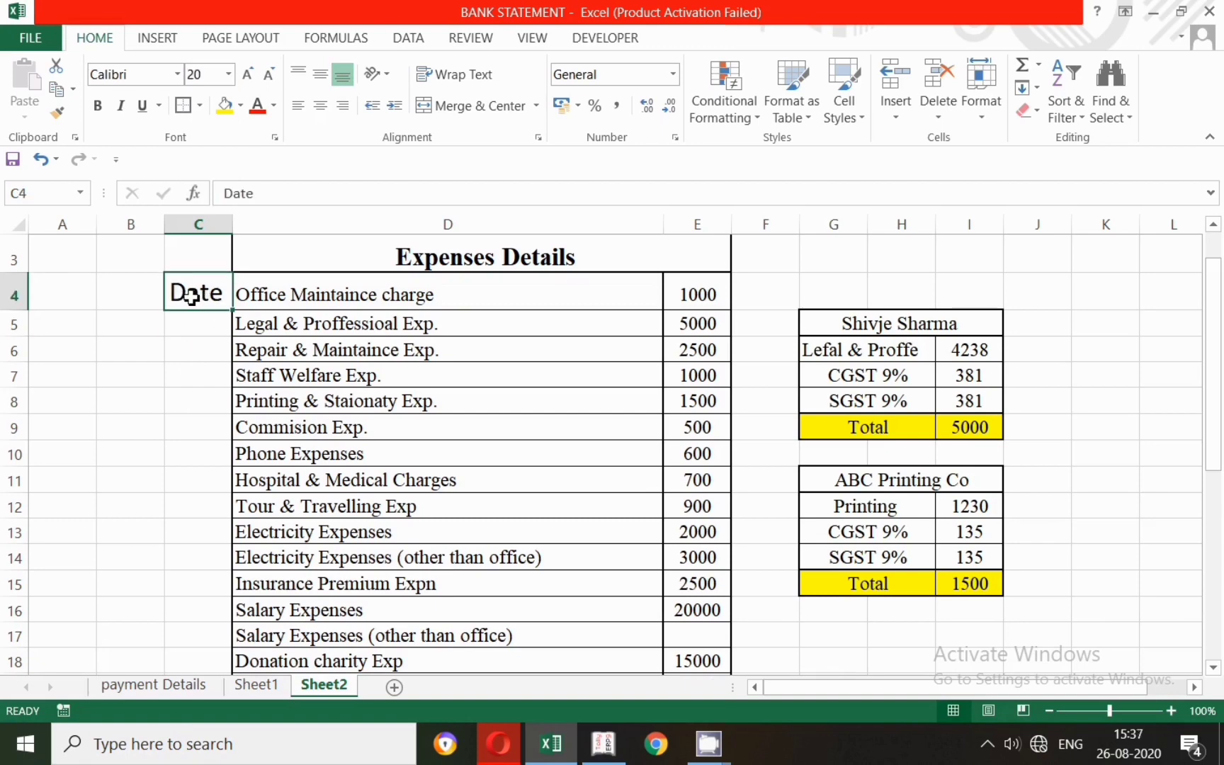
pyautogui.hotkey('ctrl', 'c')
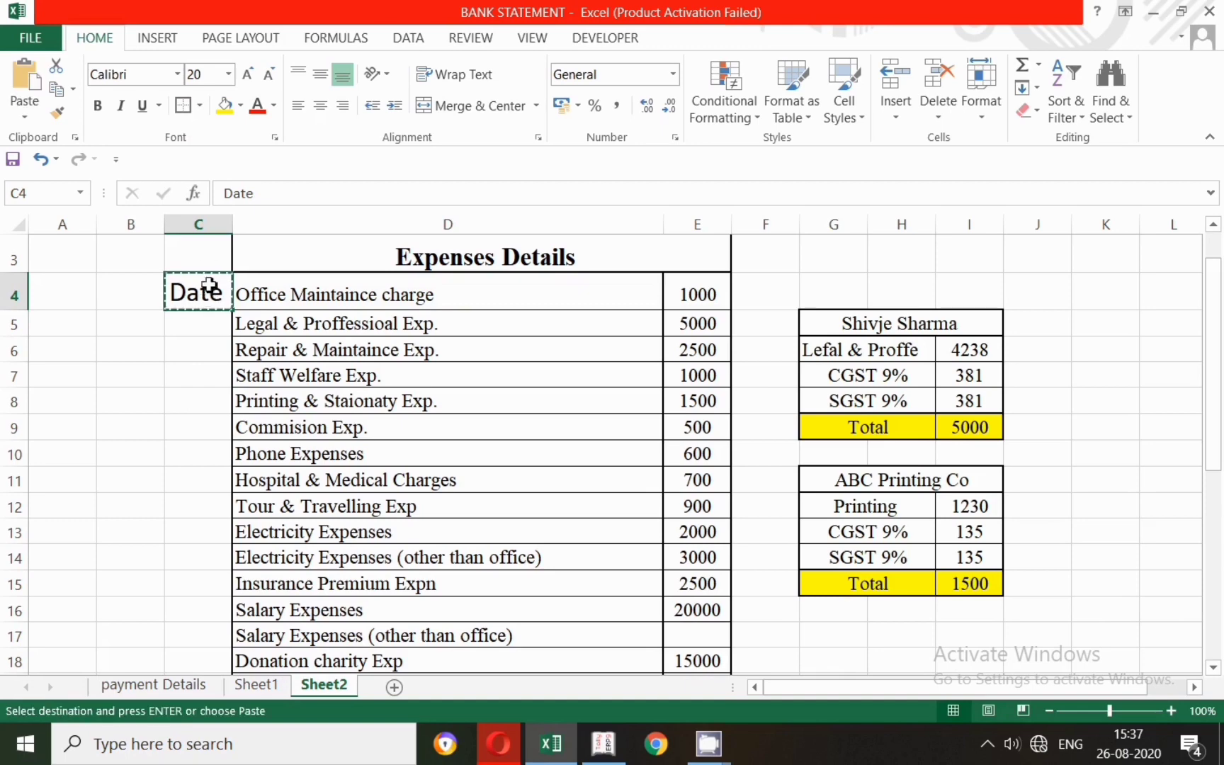
pyautogui.click(210, 259)
pyautogui.hotkey('ctrl', 'c')
pyautogui.click(208, 299)
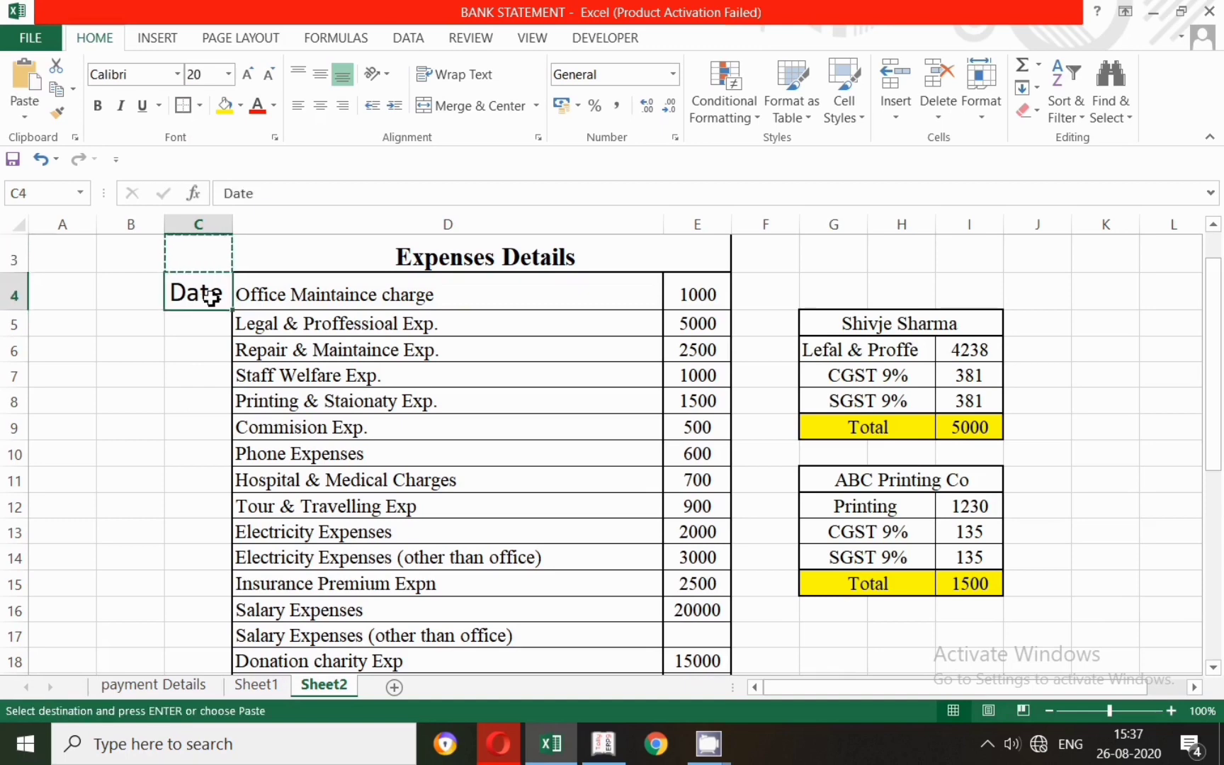
pyautogui.hotkey('ctrl', 'c')
pyautogui.click(192, 263)
pyautogui.hotkey('ctrl', 'v')
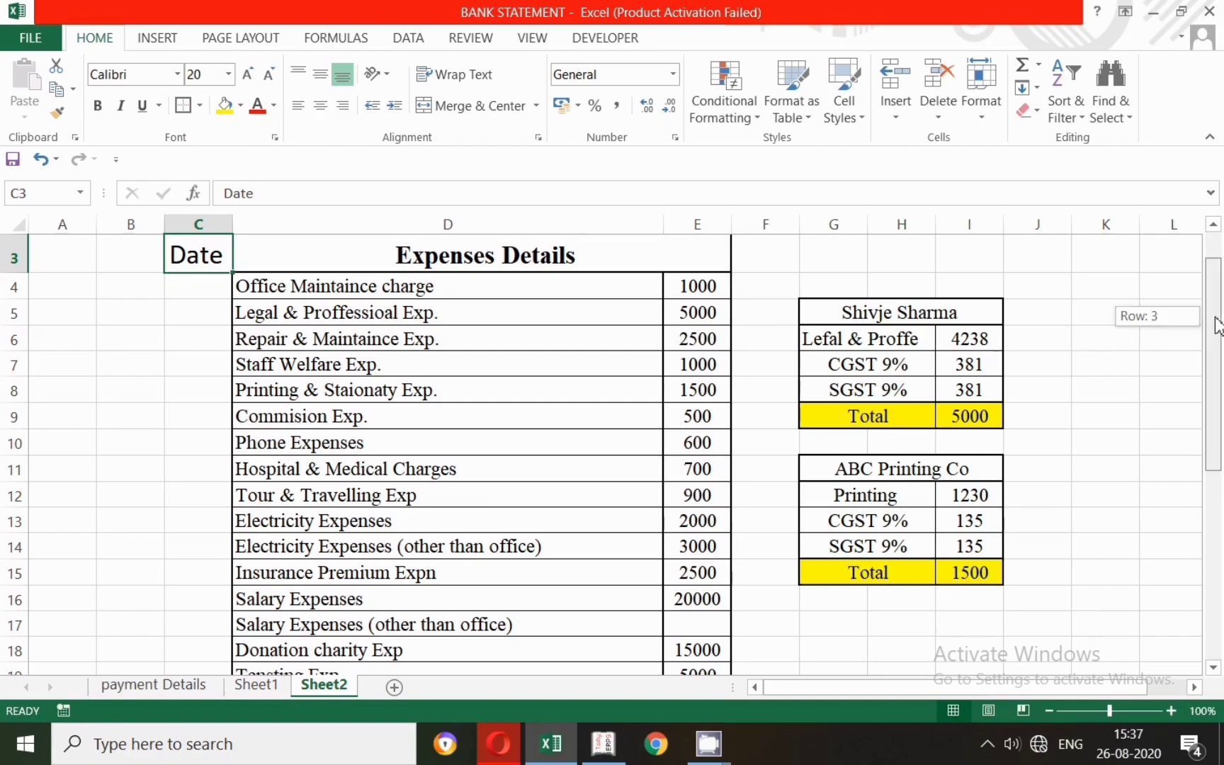
# Outline the date column C3:C32 with borders and enter 1.3.20 as the date for Office Maintaince charge.
pyautogui.moveTo(200, 254); pyautogui.dragTo(204, 637)
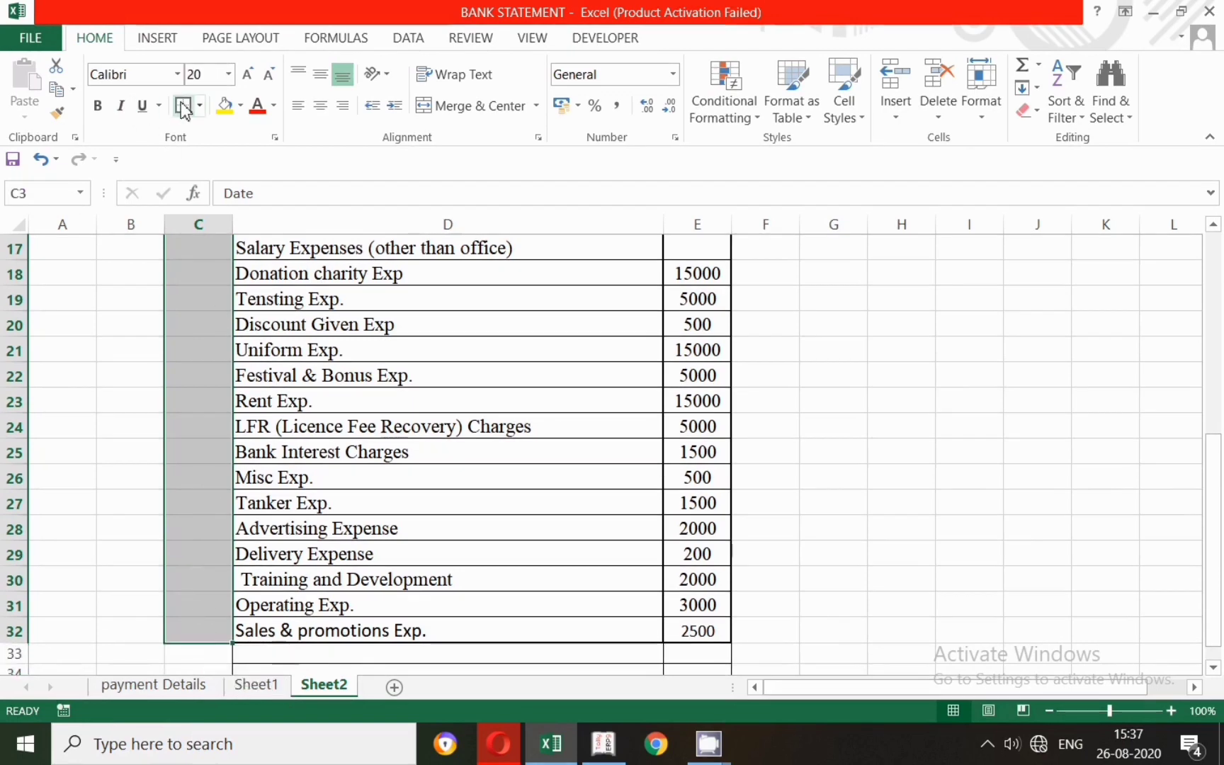
pyautogui.scroll(5, 181, 339)
pyautogui.click(195, 336)
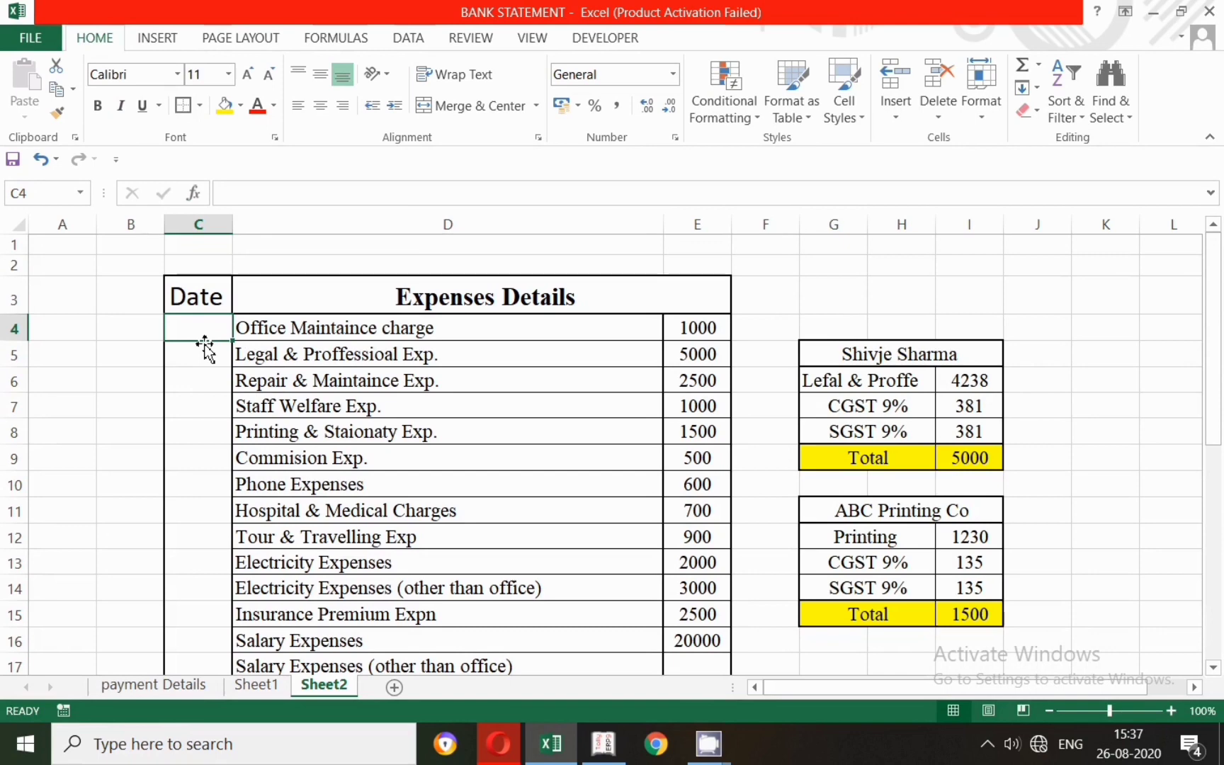
pyautogui.write('1.3.20')
pyautogui.press('Return')
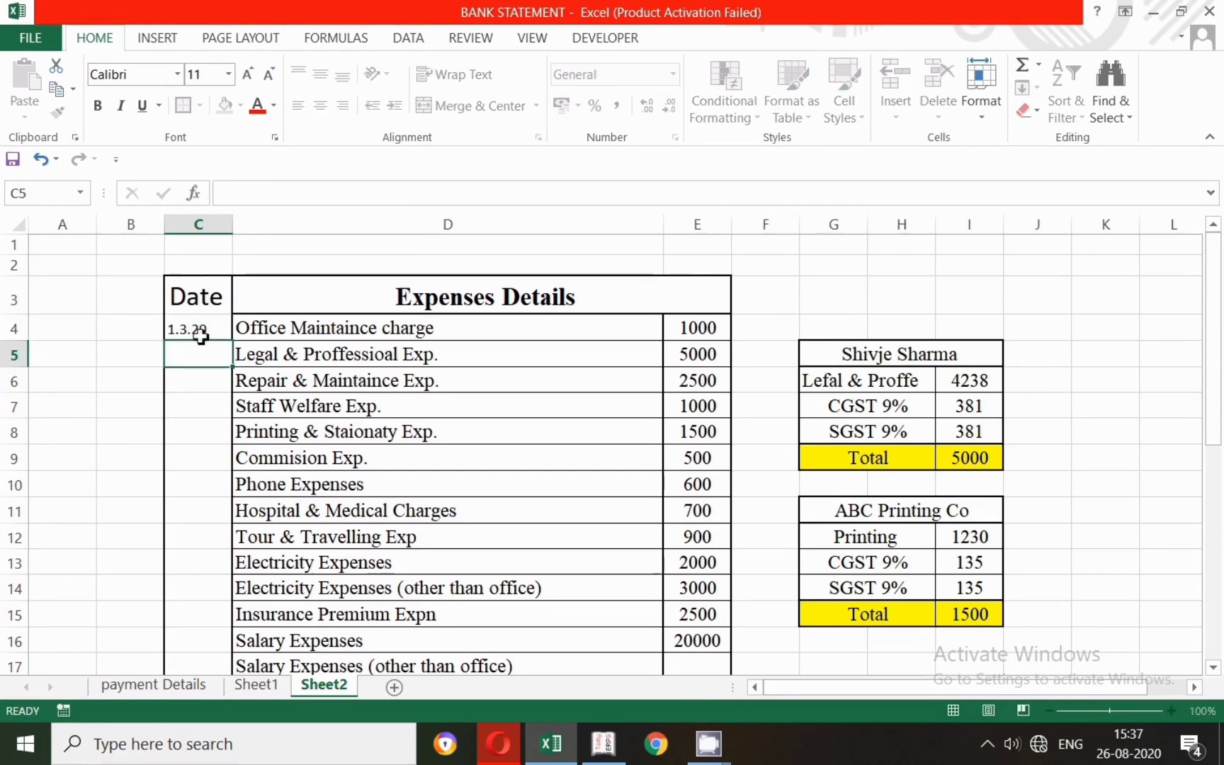
# Try to fill the date down to C8 and clear the filled dates from C5:C8.
pyautogui.press('Up')
pyautogui.moveTo(233, 341); pyautogui.dragTo(225, 434)
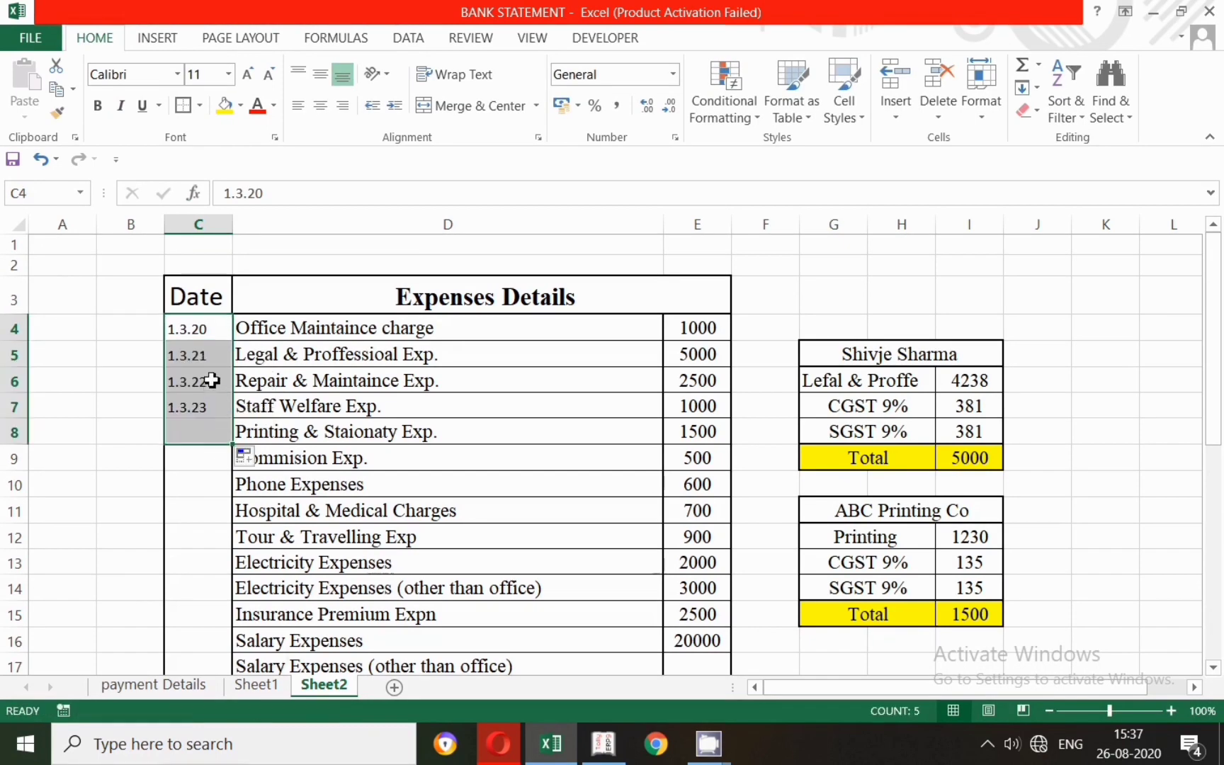
pyautogui.moveTo(211, 357); pyautogui.dragTo(222, 424)
pyautogui.press('Delete')
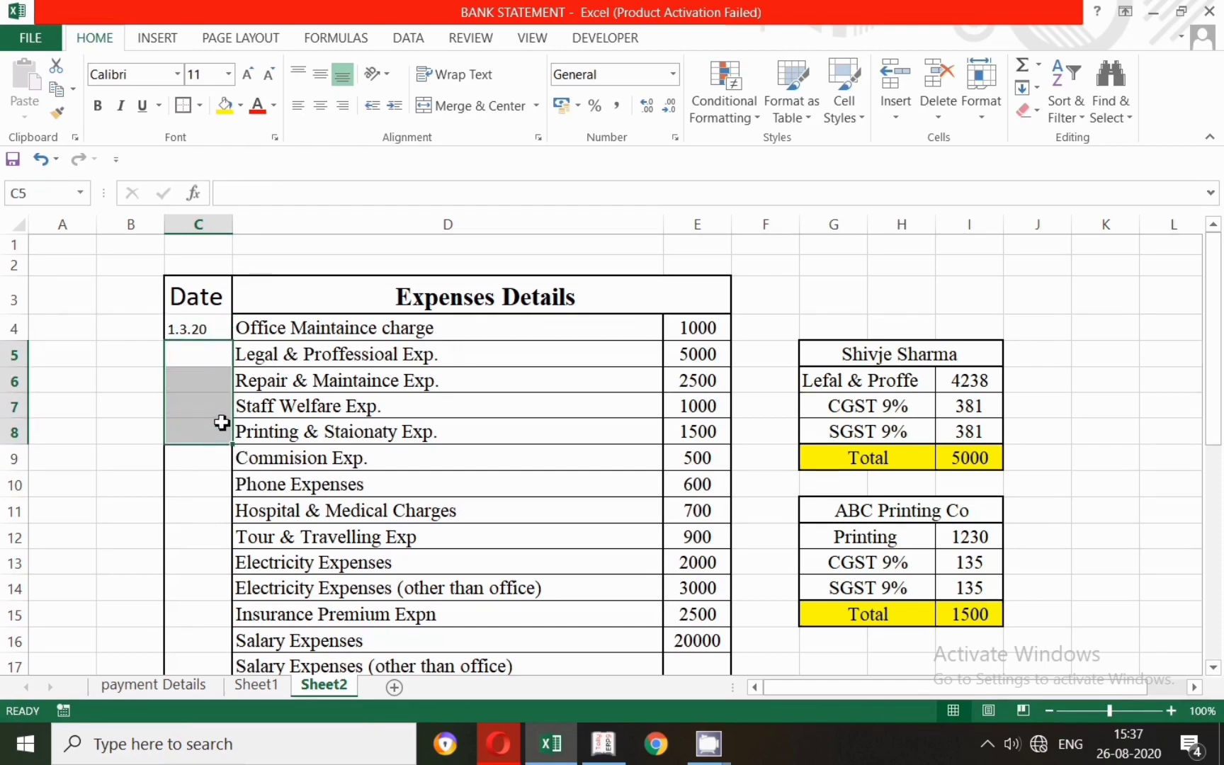
# Select Legal & Proffessioal Exp. in Excel, switch to Tally.ERP 9 and set the new Payment voucher's date to 31-3.
pyautogui.click(288, 434)
pyautogui.click(289, 363)
pyautogui.hotkey('alt', 'Tab')
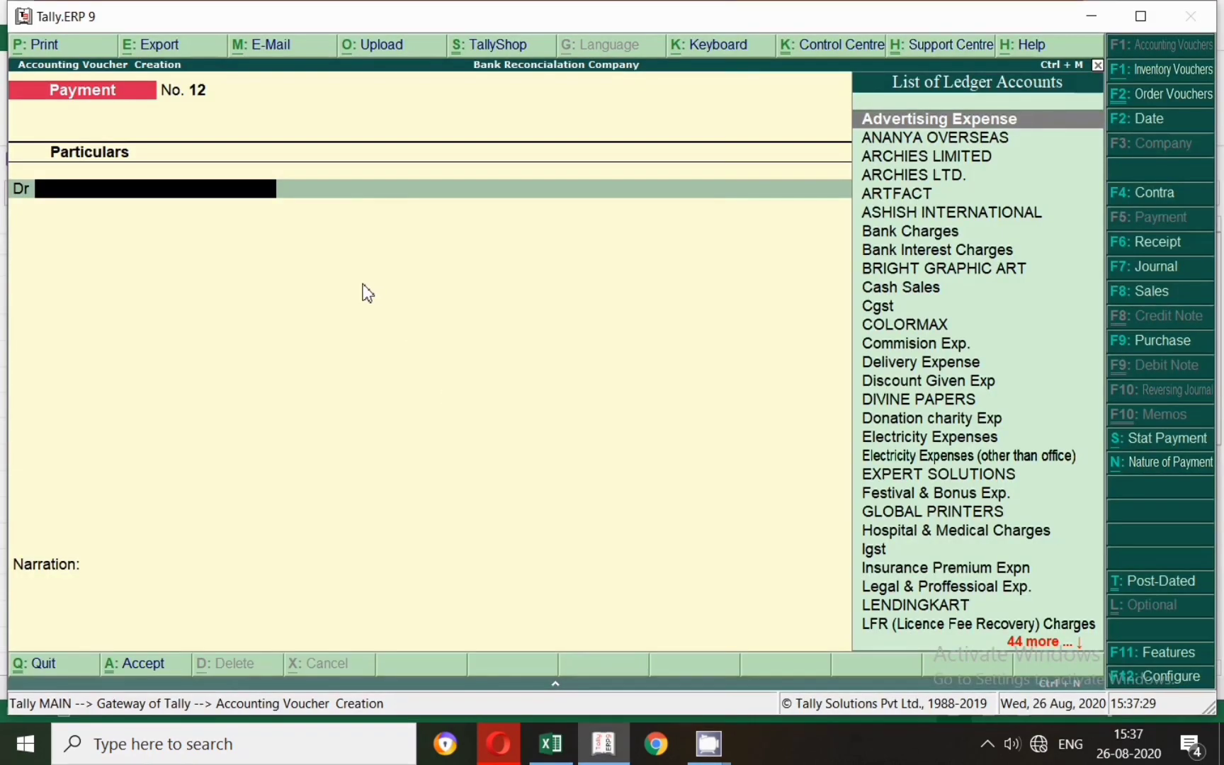
pyautogui.press('F2')
pyautogui.write('31-3')
pyautogui.press('Return')
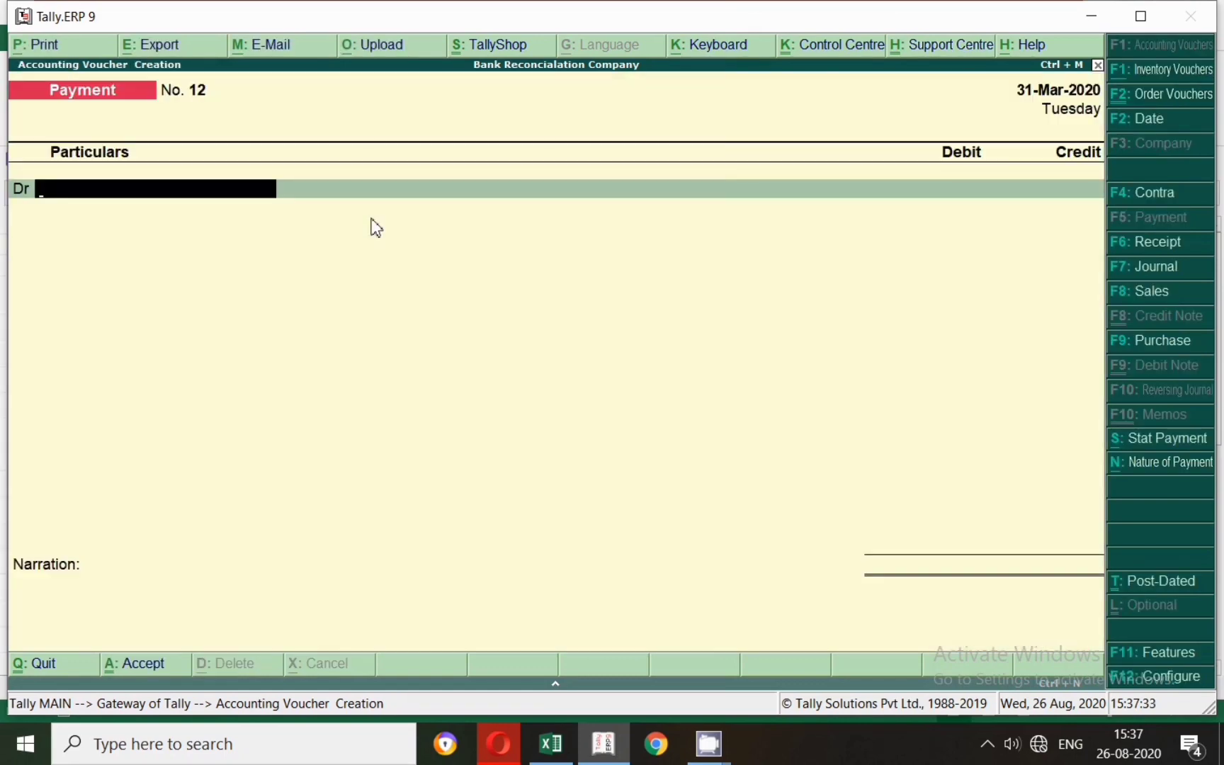
# Check the Legal & Proffessioal Exp. amount and its GST breakdown in Excel, and open a Purchase voucher in Tally.ERP 9.
pyautogui.hotkey('alt', 'Tab')
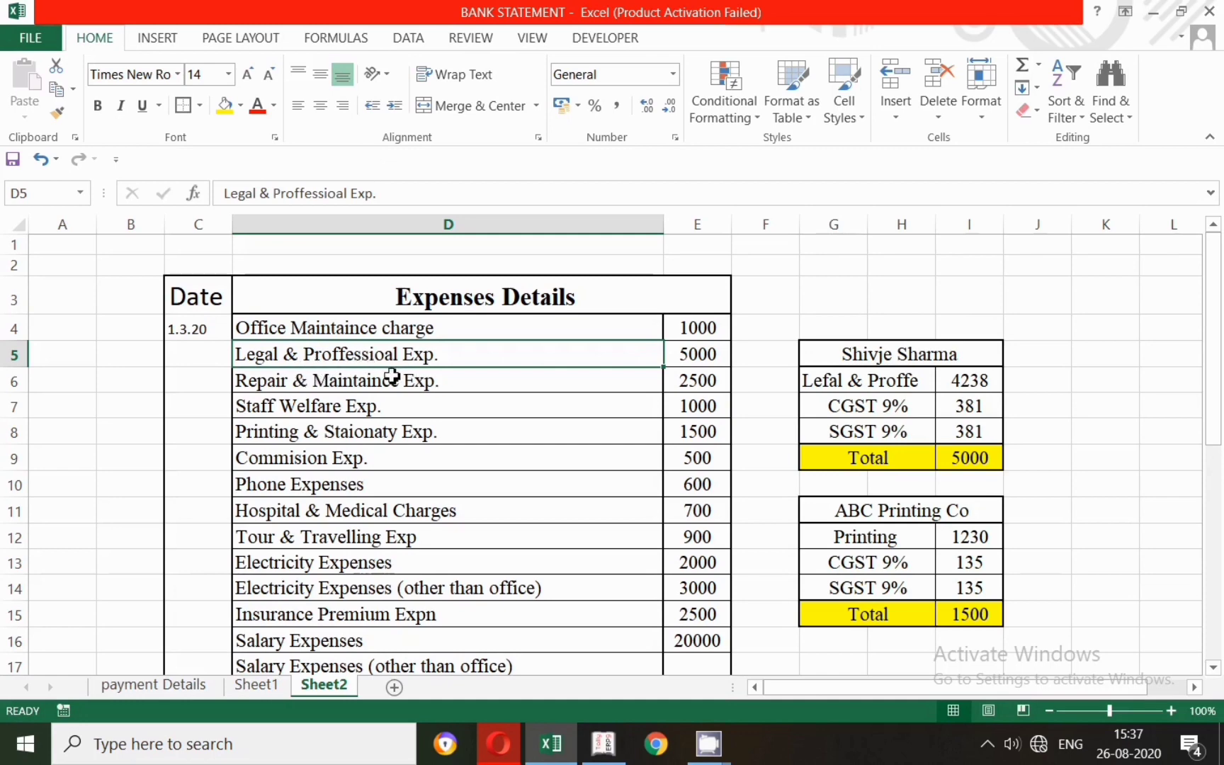
pyautogui.hotkey('alt', 'Tab')
pyautogui.hotkey('alt', 'Tab')
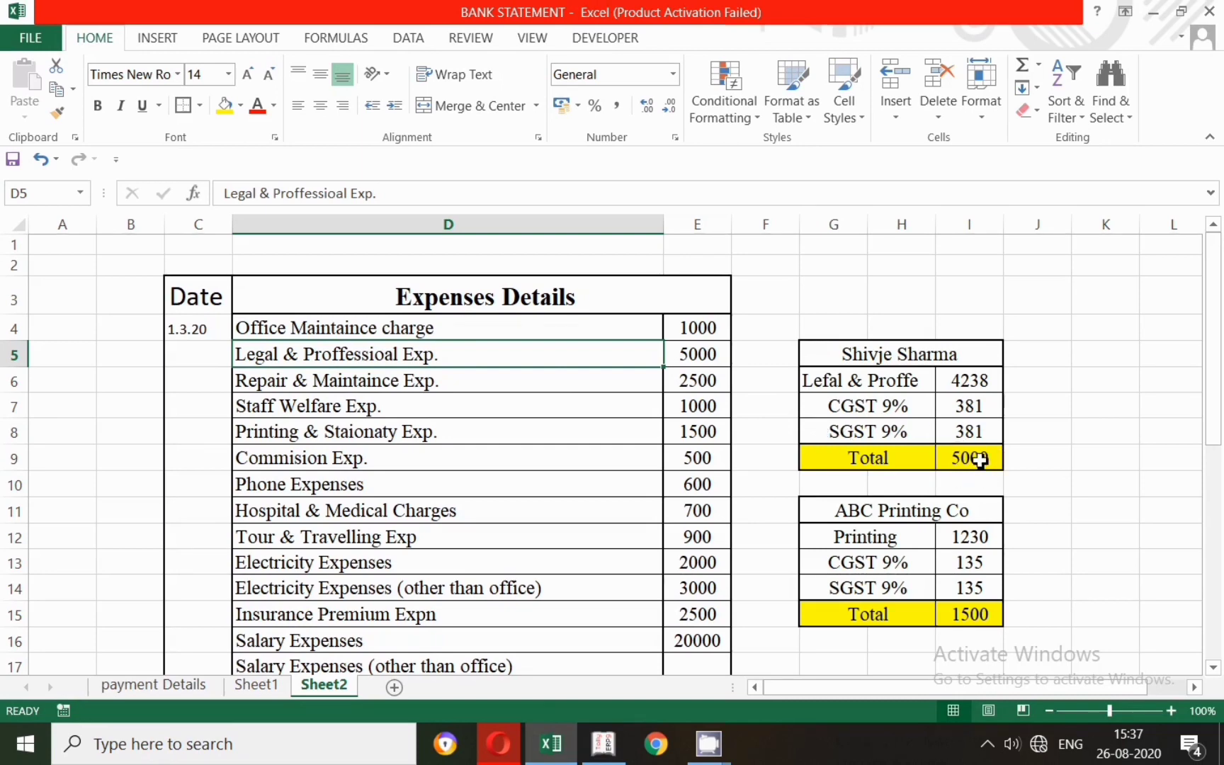
pyautogui.hotkey('alt', 'Tab')
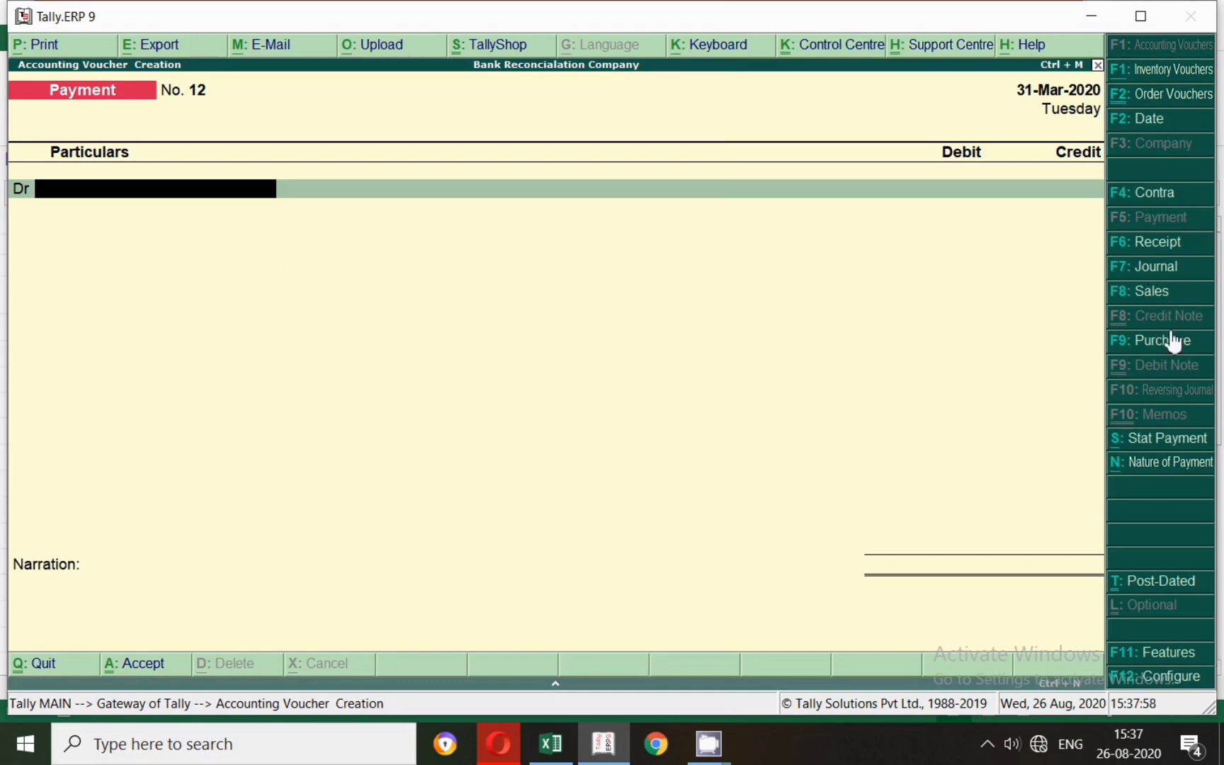
pyautogui.click(1180, 342)
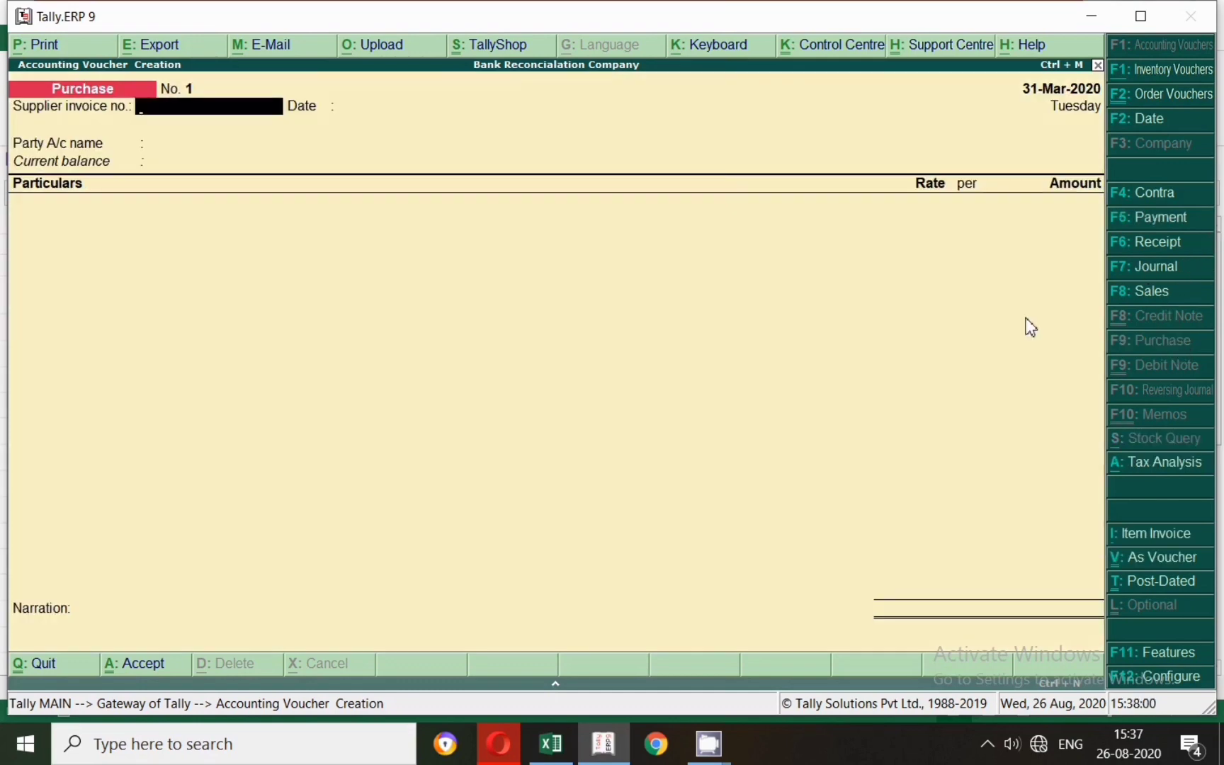
# Set the Purchase voucher's date to 1-Aug-2019 and leave the supplier invoice number and date blank.
pyautogui.press('F2')
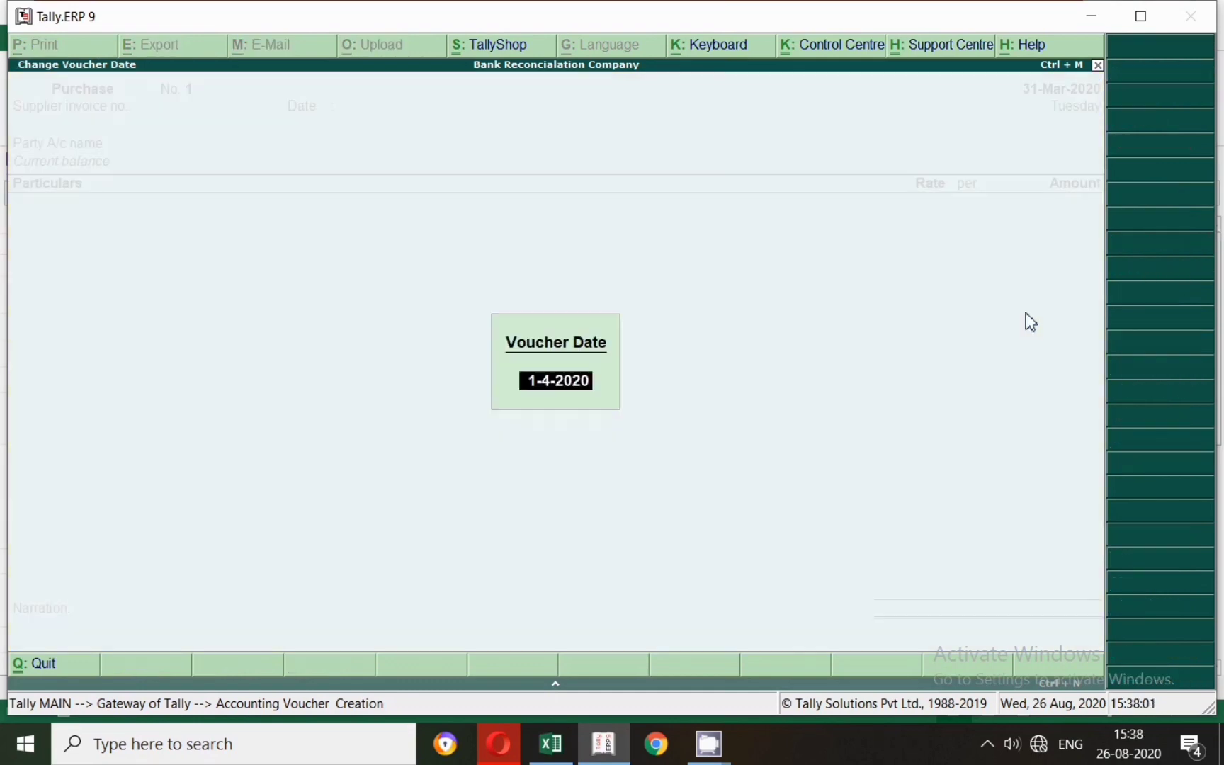
pyautogui.write('1.')
pyautogui.press('Return')
pyautogui.press('Return')
pyautogui.press('Return')
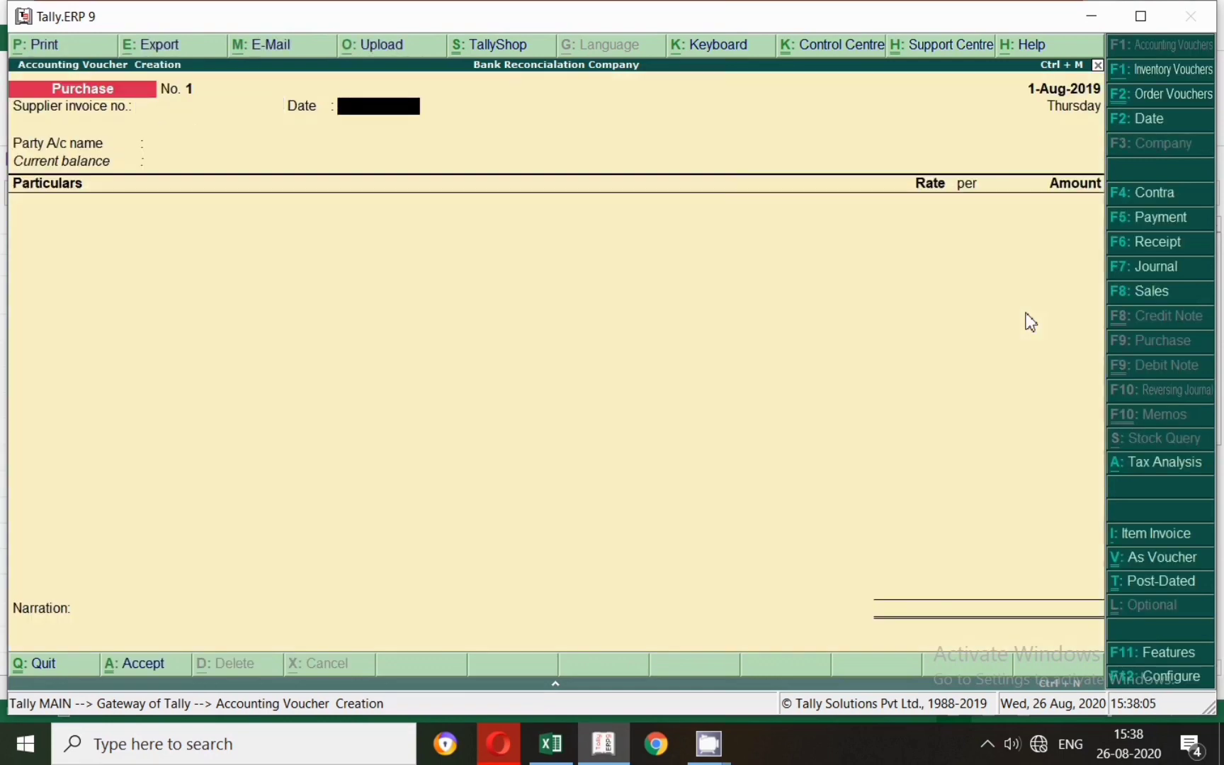
# Find the legal services supplier for the Party A/c name and open that supplier's ledger for alteration.
pyautogui.write('Shiv')
pyautogui.press('Return')
pyautogui.press('Escape')
pyautogui.hotkey('ctrl', 'Return')
pyautogui.press('Return')
pyautogui.press('Return')
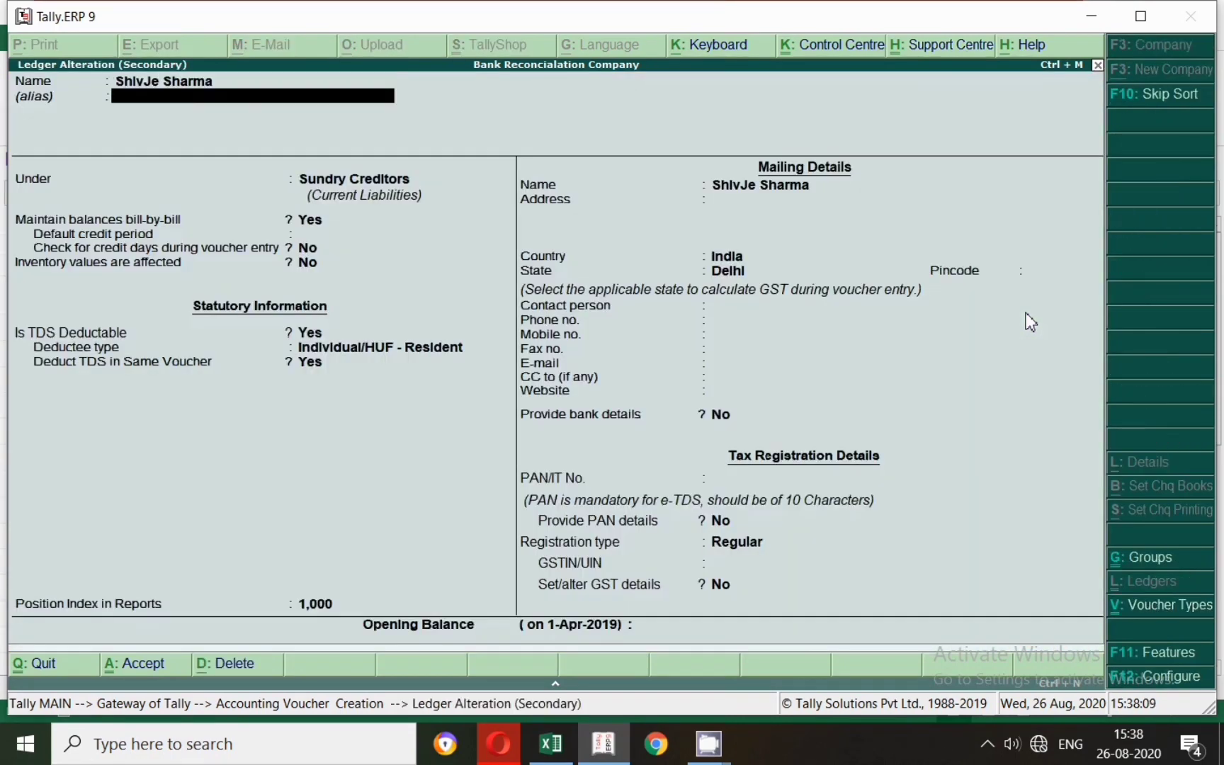
# Keep the supplier ledger under Sundry Creditors, with TDS deductable Yes and deductee type Individual/HUF - Resident.
pyautogui.press('Return')
pyautogui.press('Return')
pyautogui.press('Return')
pyautogui.press('Return')
pyautogui.press('Return')
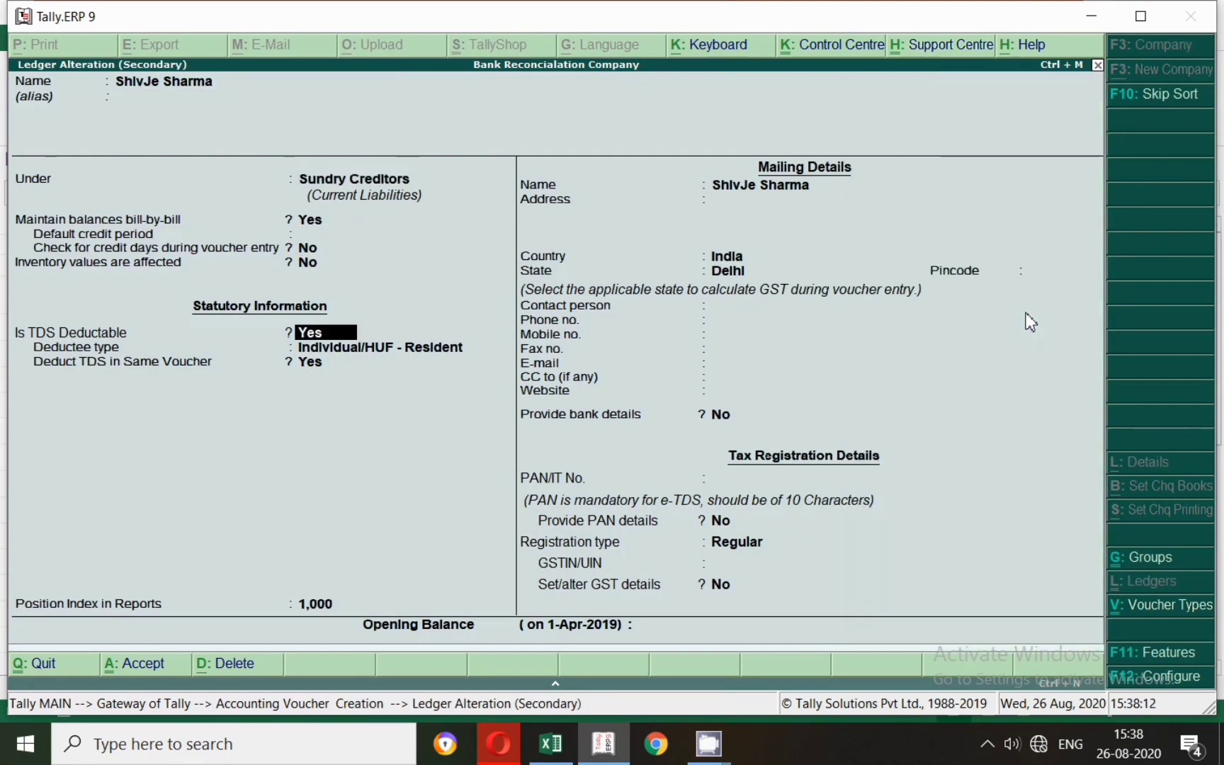
pyautogui.press('Return')
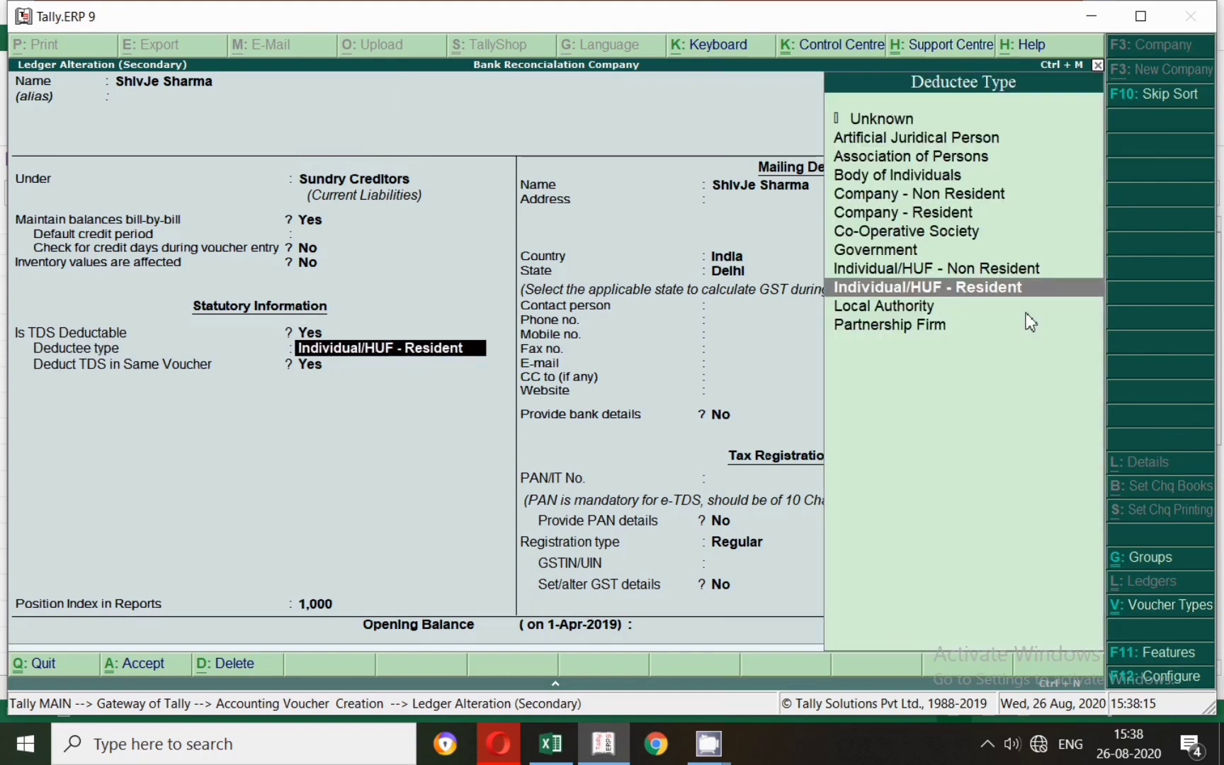
pyautogui.press('Return')
pyautogui.press('Return')
# Keep Deduct TDS in Same Voucher at Yes and the supplier's mailing details with country India and state Delhi.
pyautogui.press('Return')
pyautogui.press('Return')
pyautogui.press('Return')
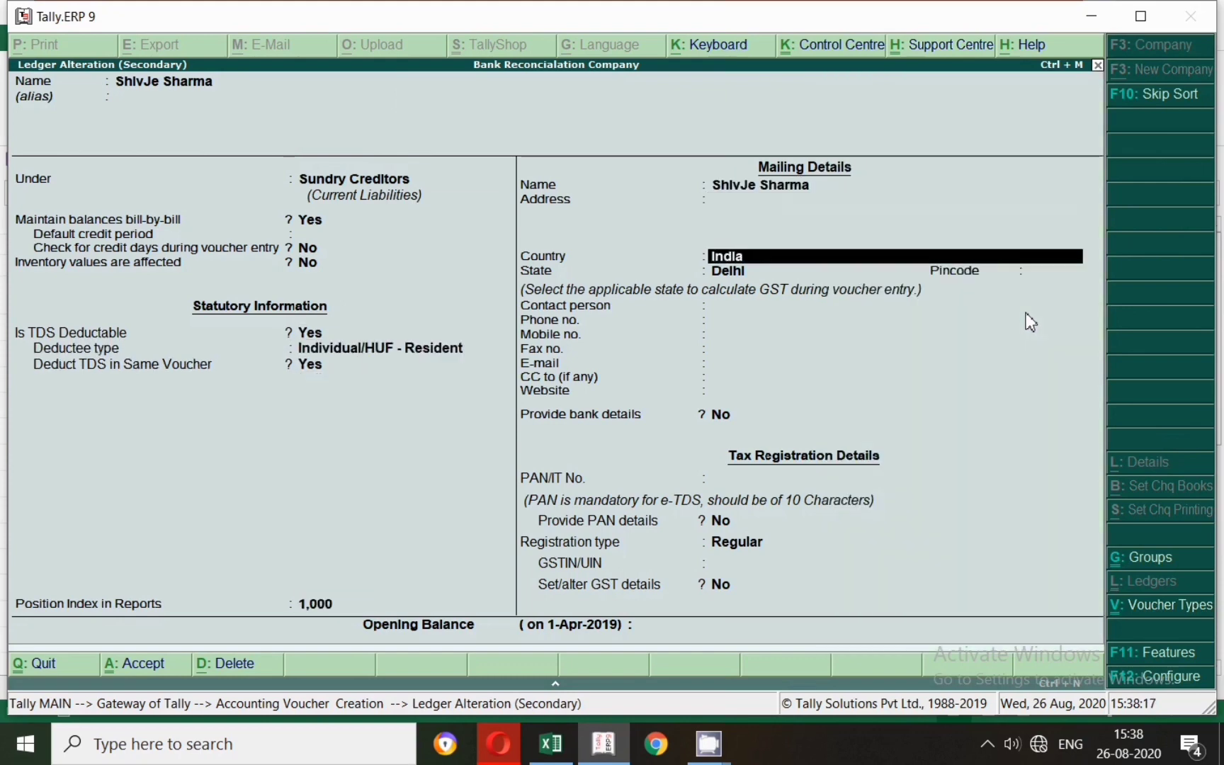
pyautogui.press('Return')
pyautogui.press('Return')
pyautogui.press('Return')
pyautogui.press('Return')
pyautogui.press('Return')
pyautogui.press('Return')
pyautogui.press('Return')
pyautogui.press('Return')
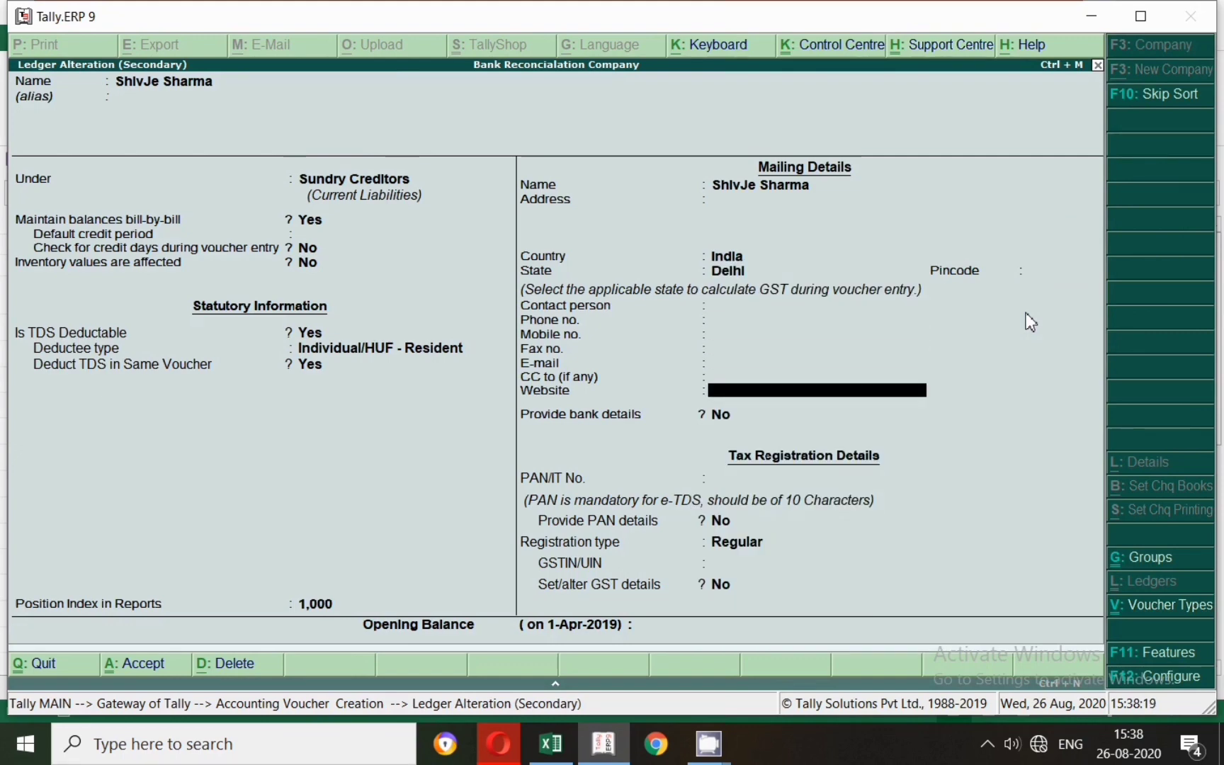
# Keep the supplier ledger's bank details at No and registration type Regular, and save the ledger.
pyautogui.press('Return')
pyautogui.press('Return')
pyautogui.press('Return')
pyautogui.press('Return')
pyautogui.press('Return')
pyautogui.press('Return')
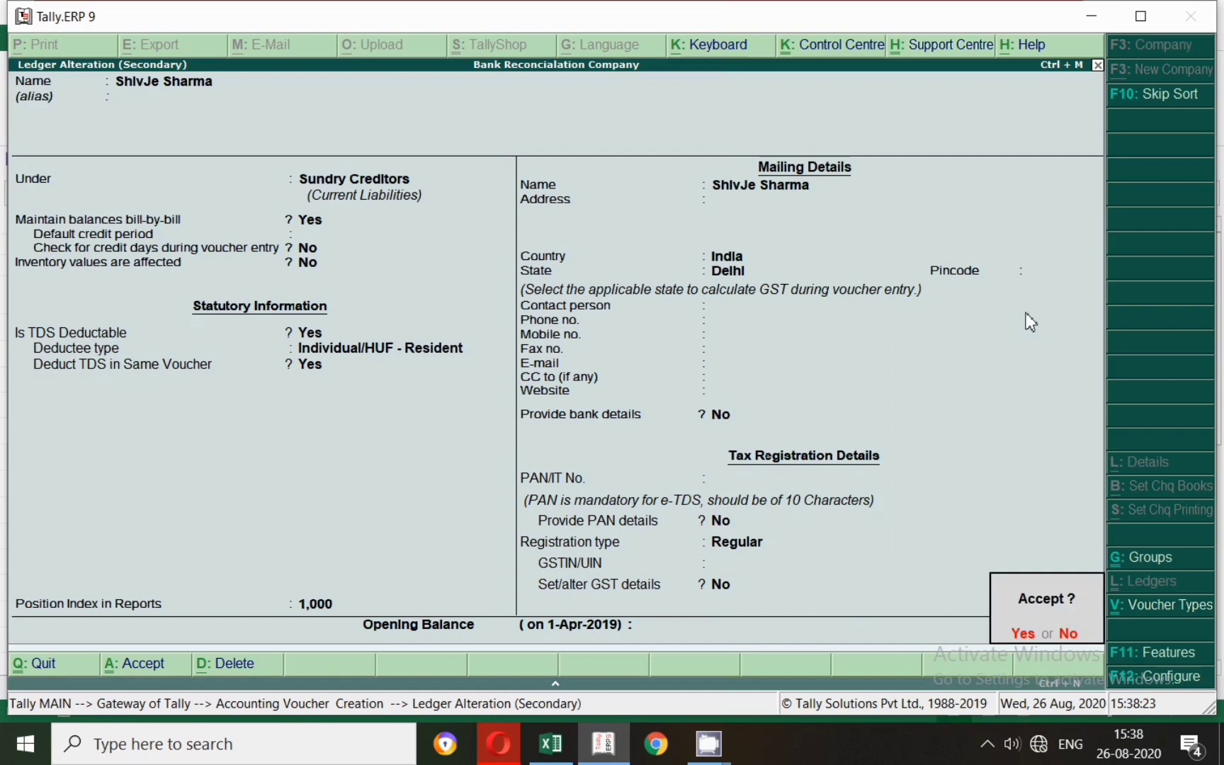
pyautogui.press('Return')
# Accept the legal services supplier as the Purchase voucher's Party A/c and go on to the particulars.
pyautogui.press('Return')
pyautogui.press('Return')
pyautogui.press('Return')
pyautogui.press('Return')
pyautogui.press('Return')
pyautogui.press('Return')
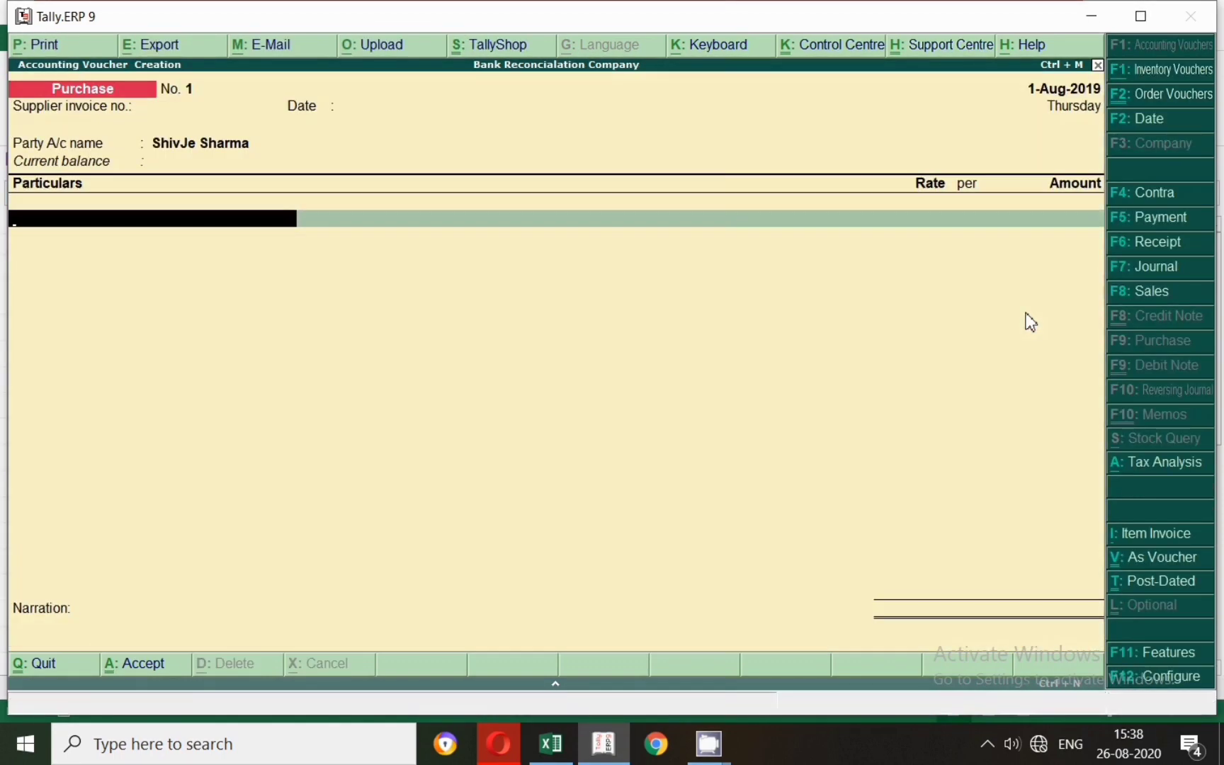
# Enter Legal & Proffessioal Exp. in the Purchase voucher with the 4,238 amount from the Excel breakdown.
pyautogui.hotkey('alt', 'Tab')
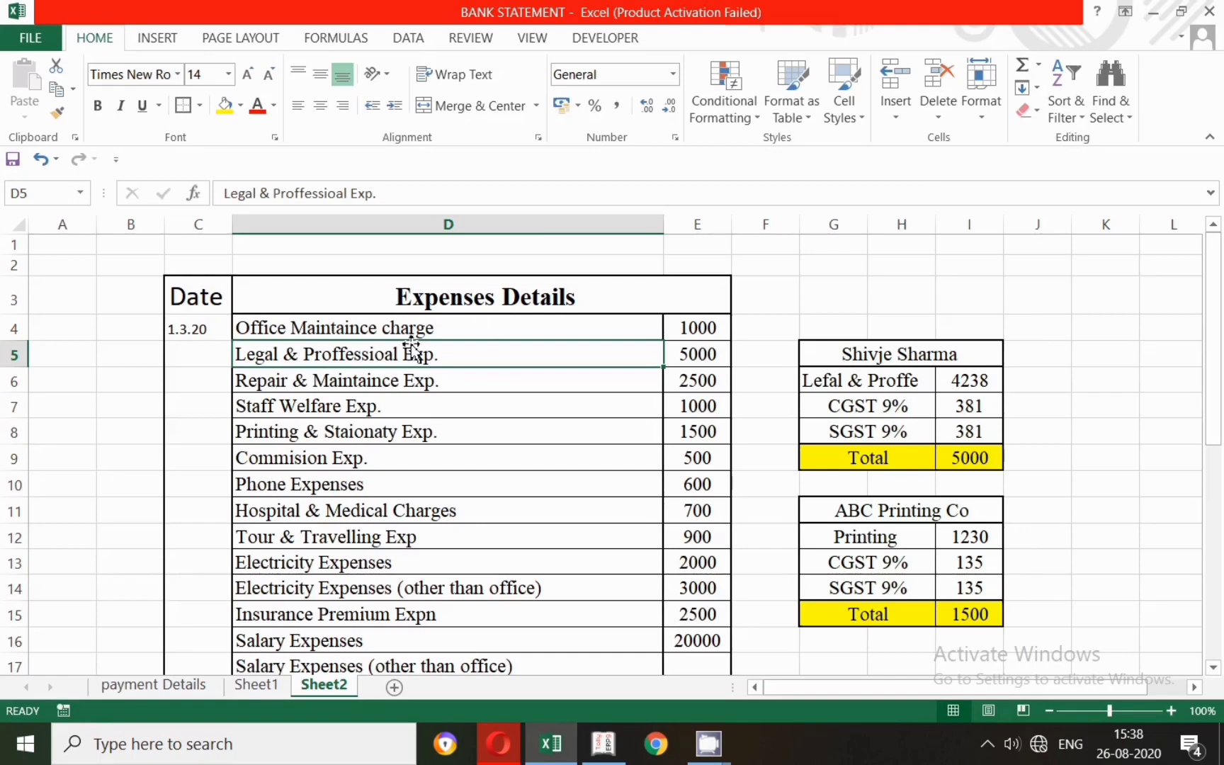
pyautogui.hotkey('alt', 'Tab')
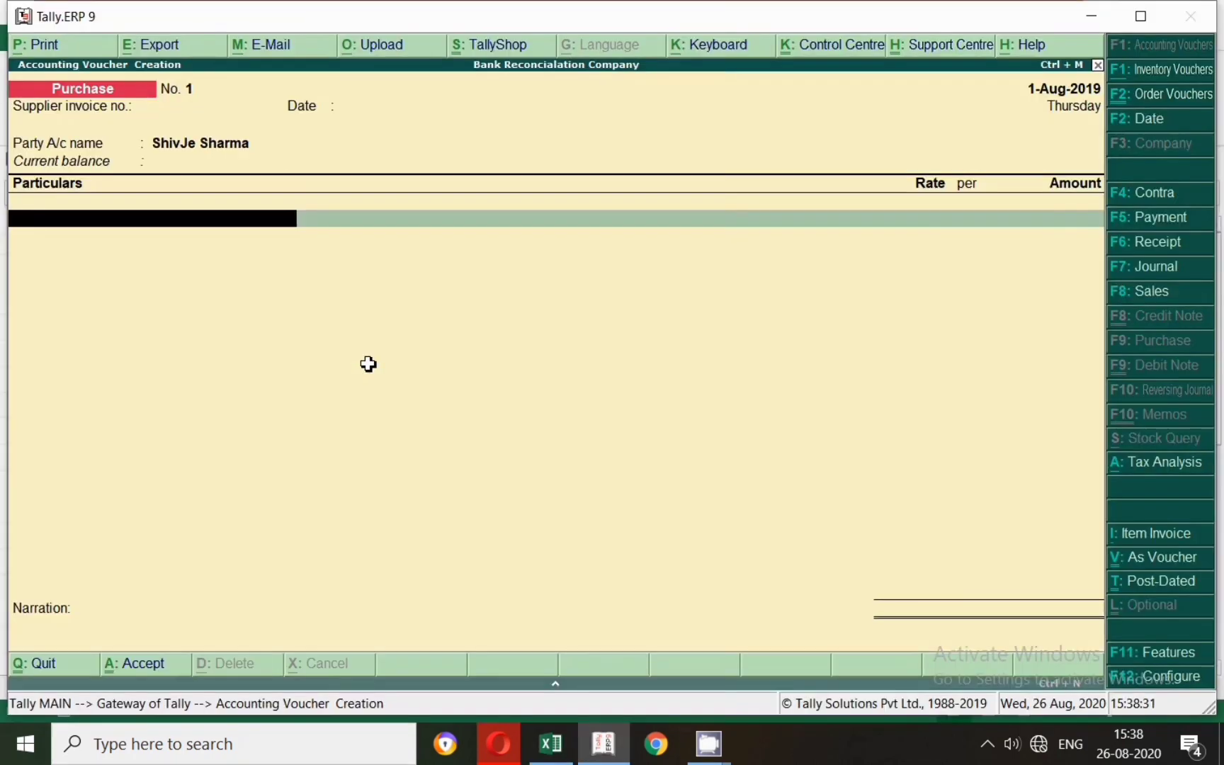
pyautogui.write('Pro')
pyautogui.press('Down')
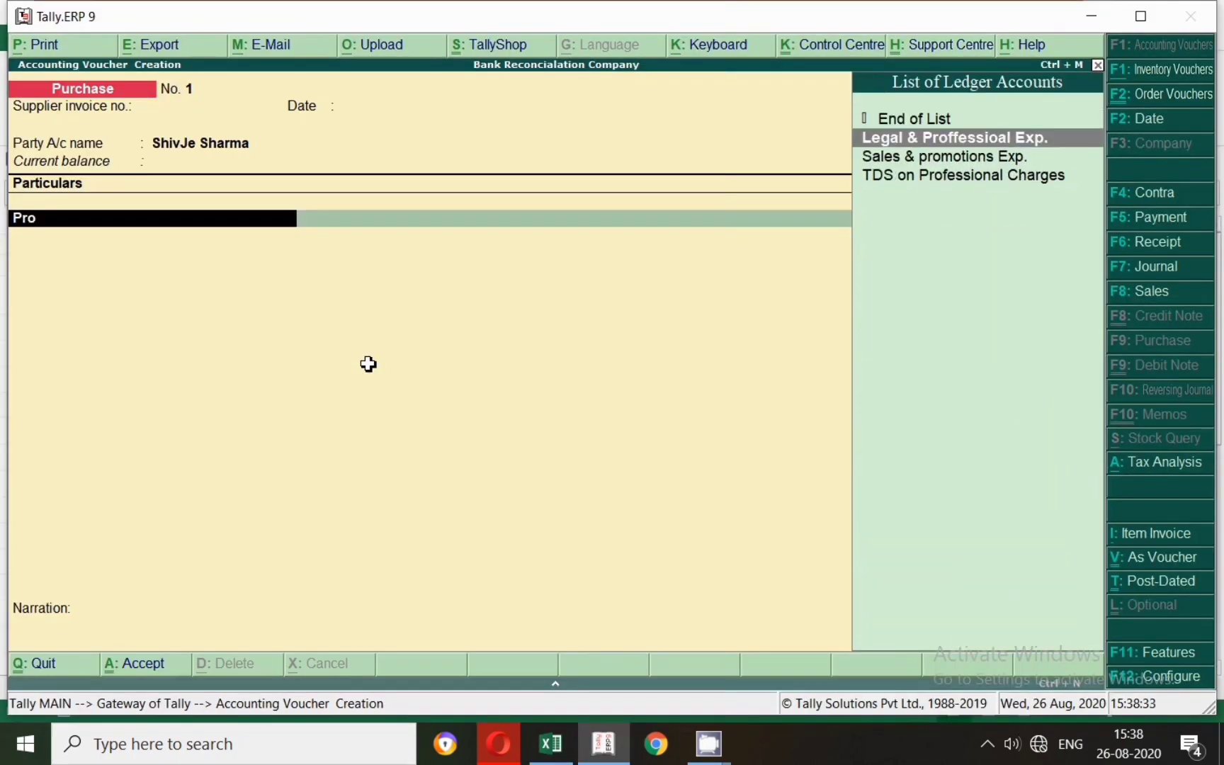
pyautogui.press('Return')
pyautogui.hotkey('alt', 'Tab')
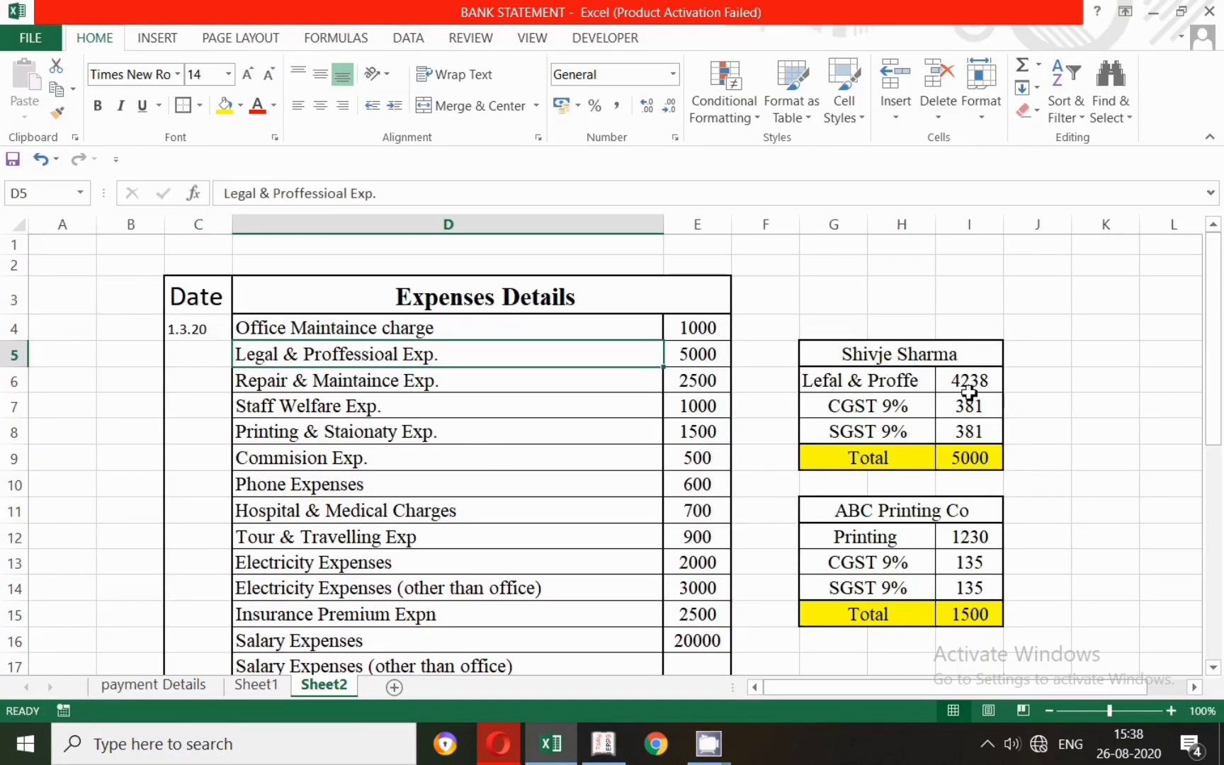
pyautogui.hotkey('alt', 'Tab')
pyautogui.write('4,238')
pyautogui.press('Return')
# Add Cgst and Sgst lines of 381 each to the Purchase voucher.
pyautogui.write('Cgst')
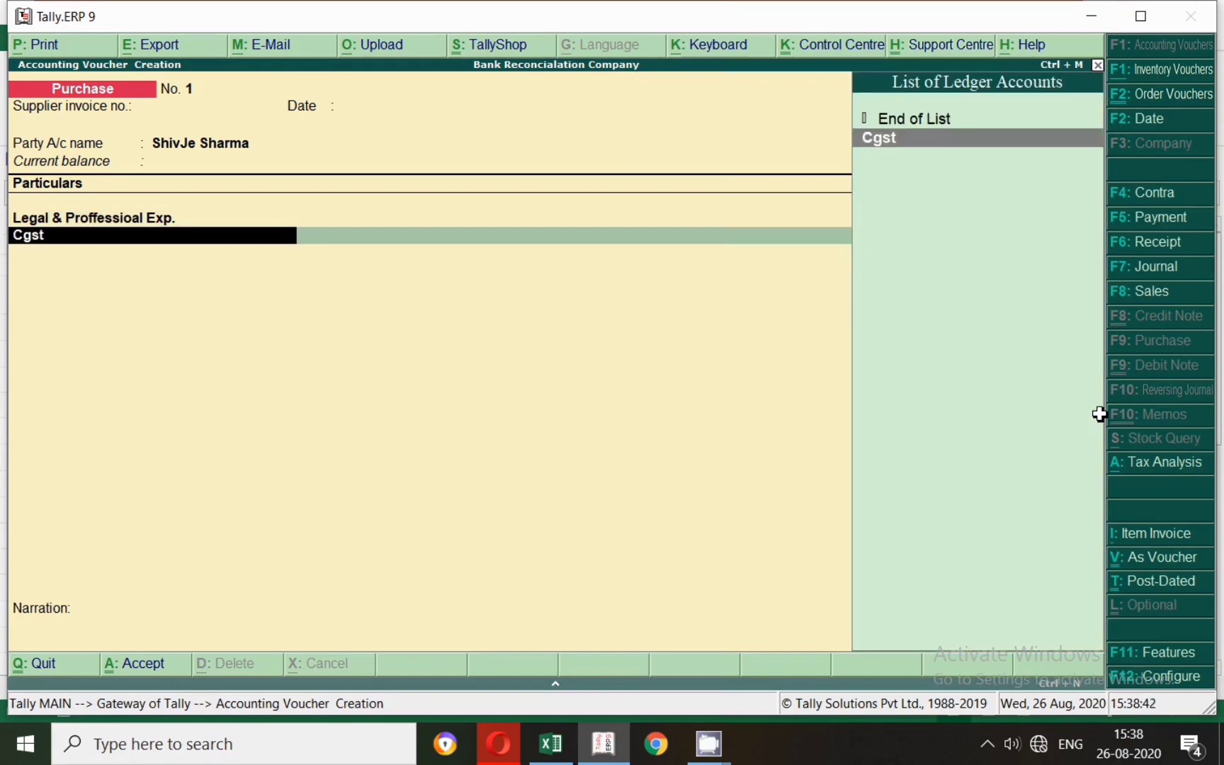
pyautogui.press('Return')
pyautogui.write('381.')
pyautogui.press('Return')
pyautogui.write('Sgs')
pyautogui.press('Return')
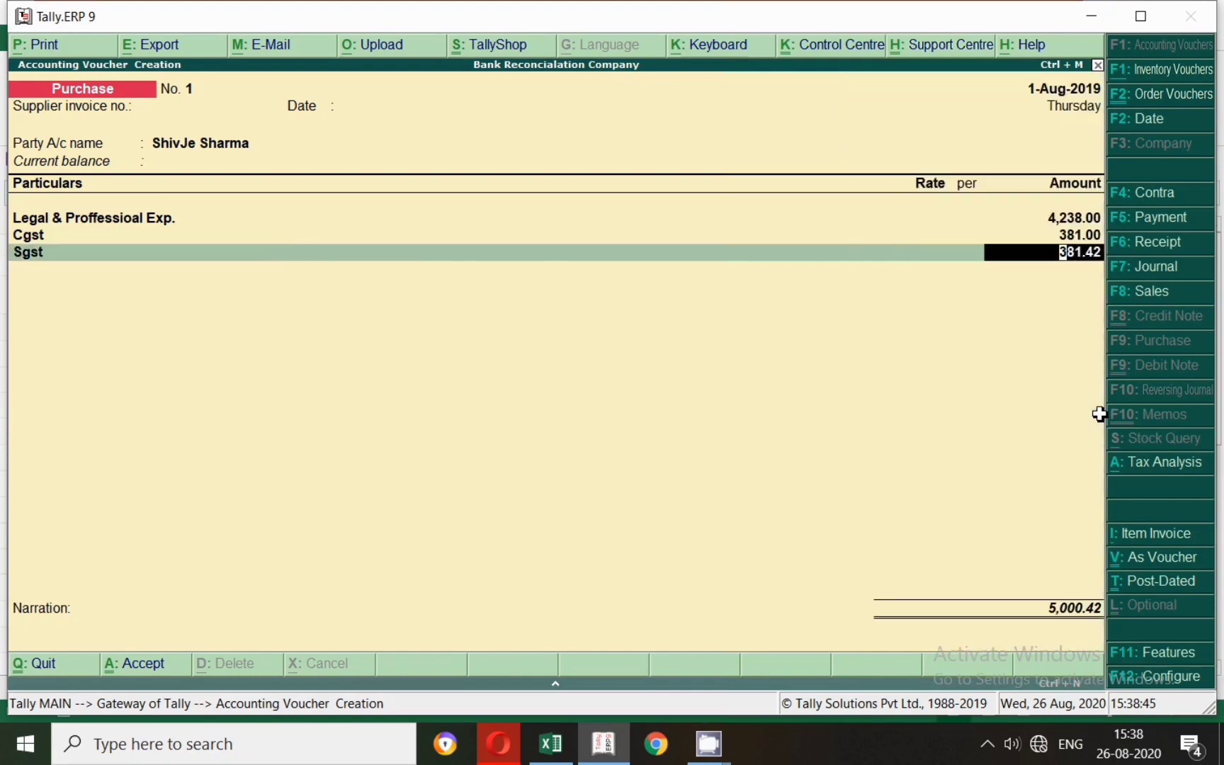
pyautogui.write('381.')
pyautogui.press('Return')
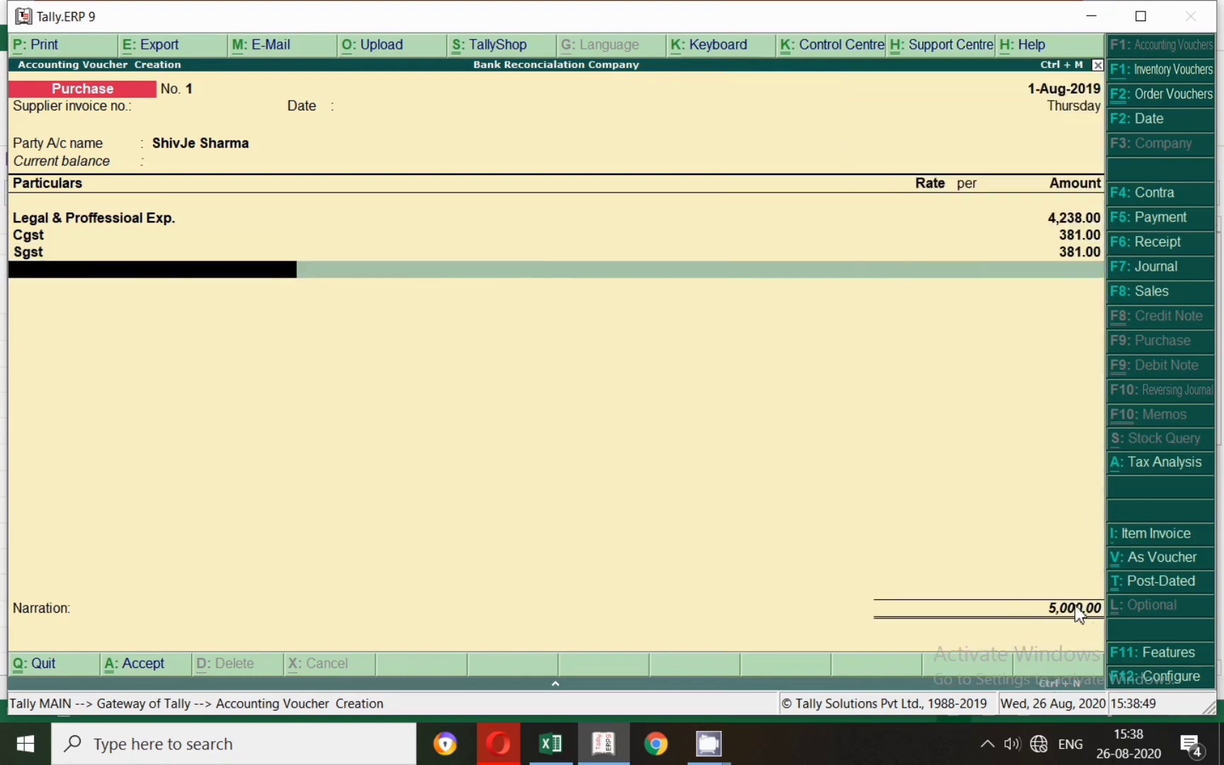
# Add TDS on Professional Charges to the Purchase voucher, calculating 4238*10/100 and entering 423.80 as the amount.
pyautogui.hotkey('alt', 'Tab')
pyautogui.hotkey('alt', 'Tab')
pyautogui.write('Td')
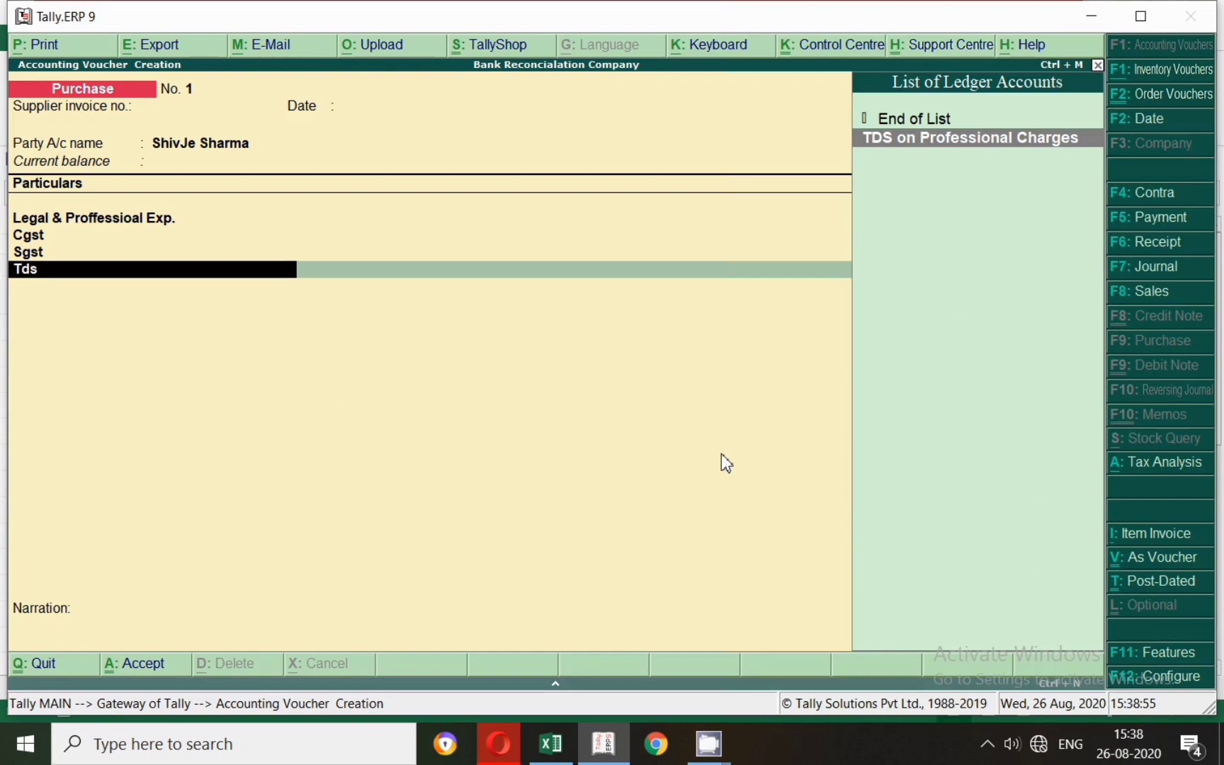
pyautogui.write('s')
pyautogui.press('Return')
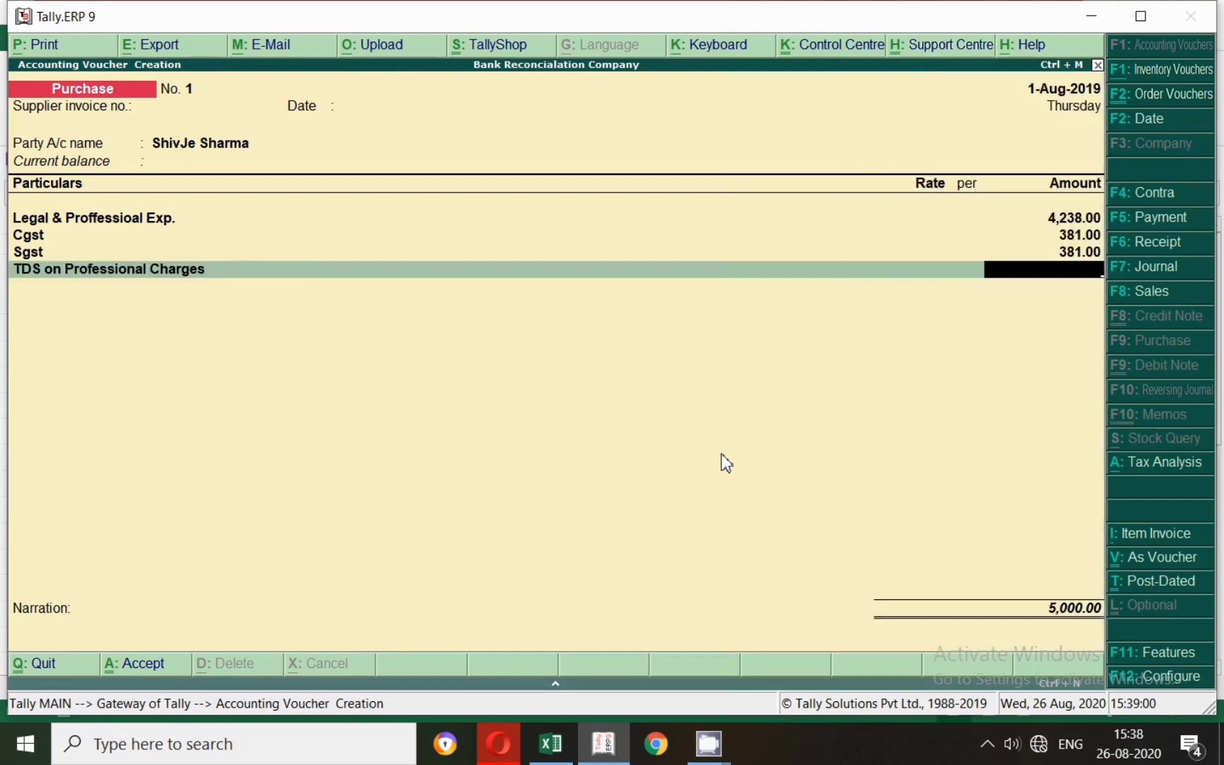
pyautogui.hotkey('ctrl', 'n')
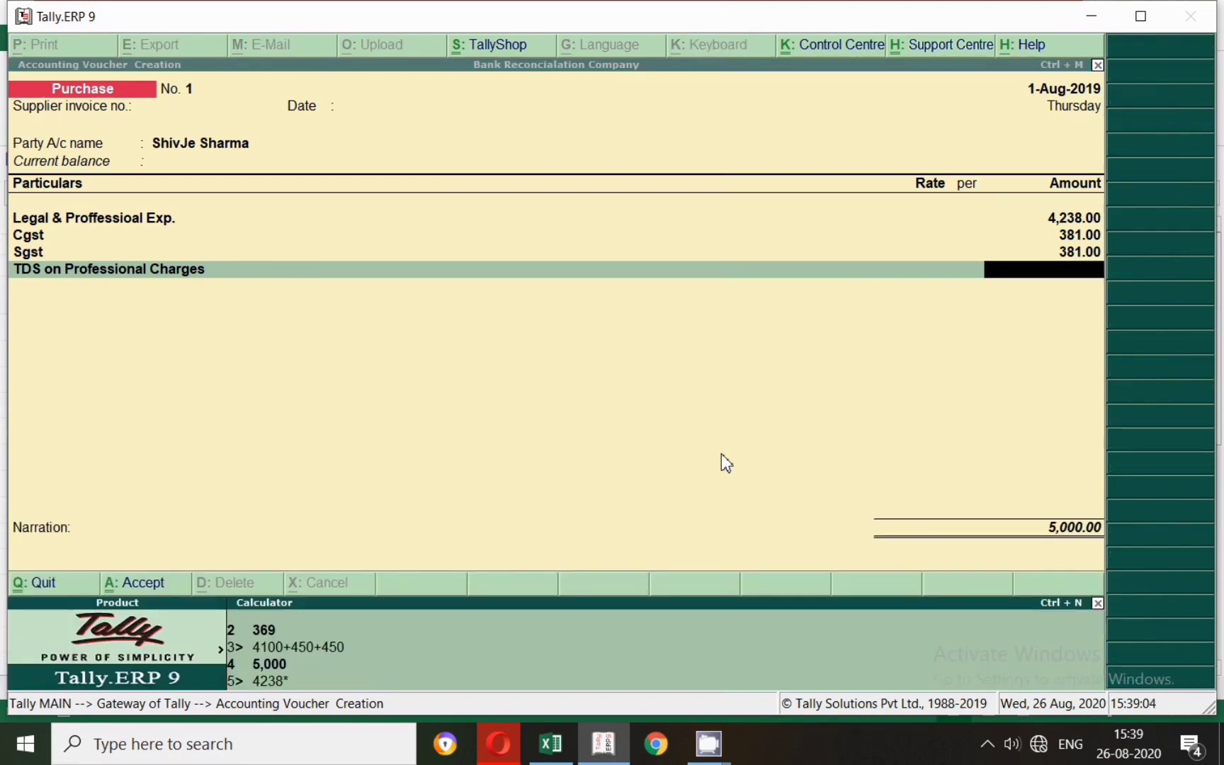
pyautogui.press('Return')
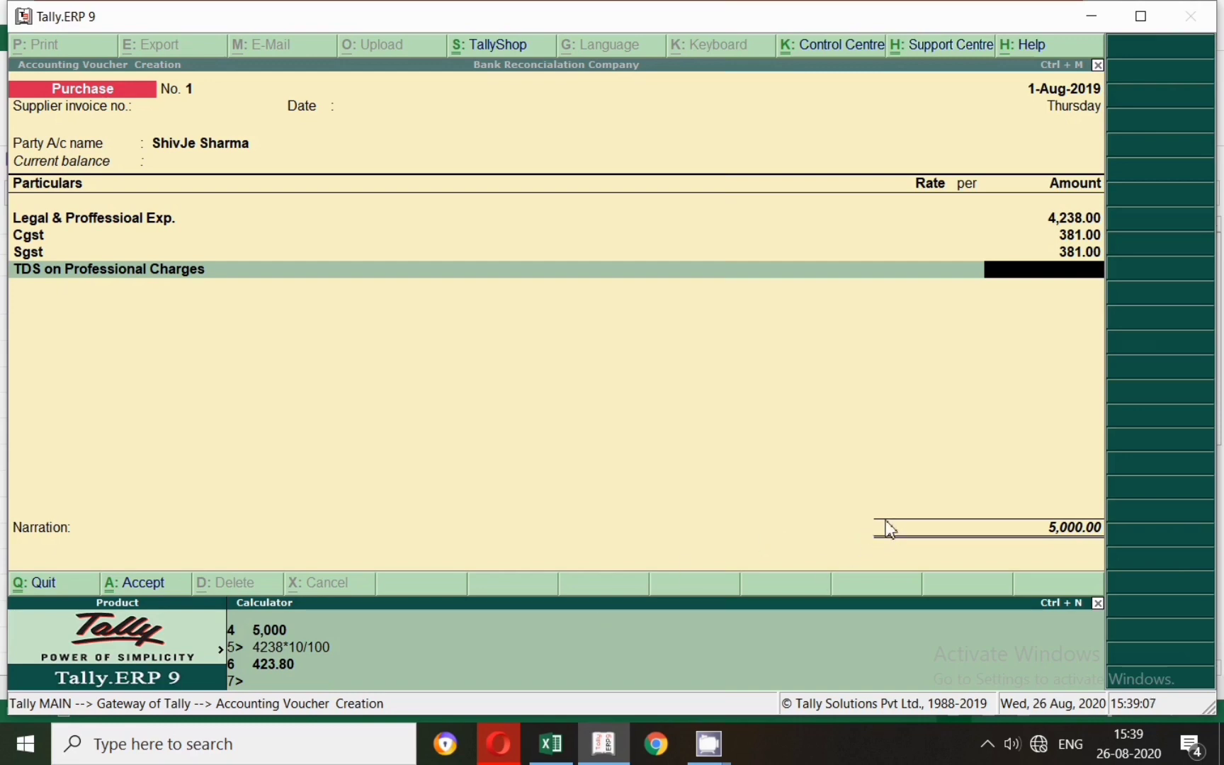
pyautogui.hotkey('ctrl', 'm')
pyautogui.write('423.80')
pyautogui.press('Return')
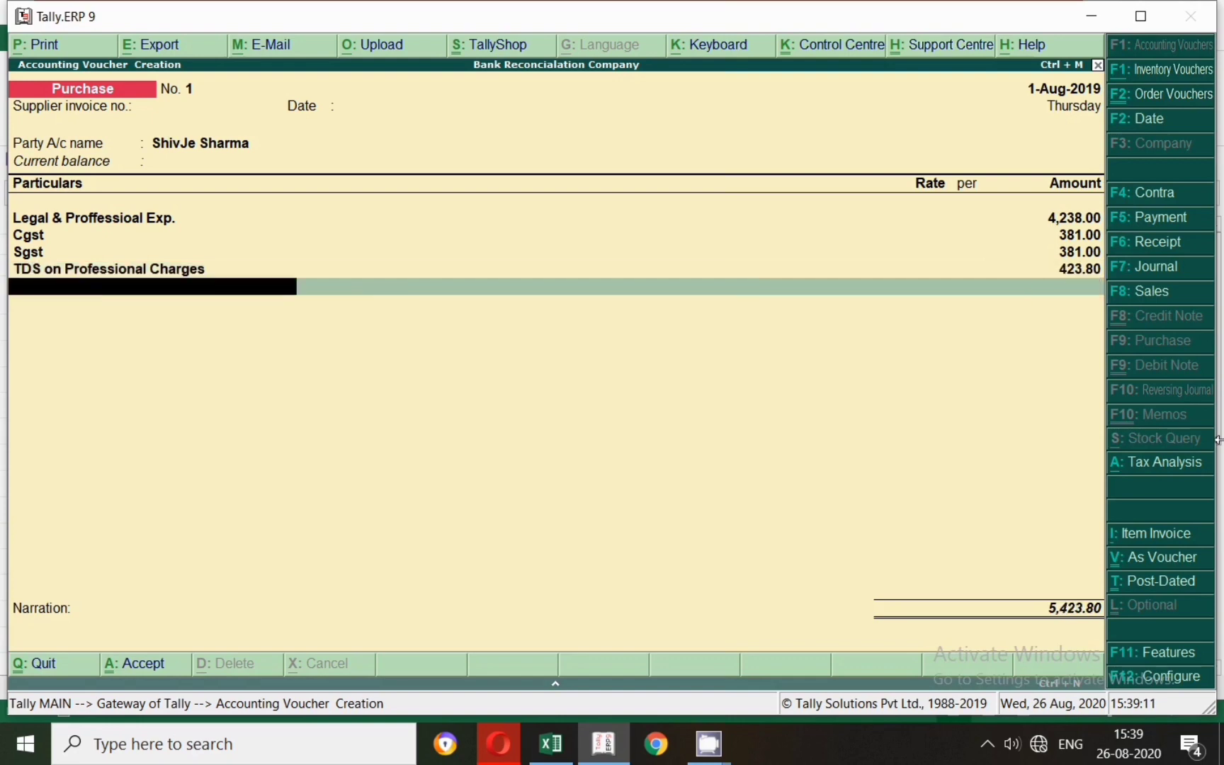
pyautogui.write('ro')
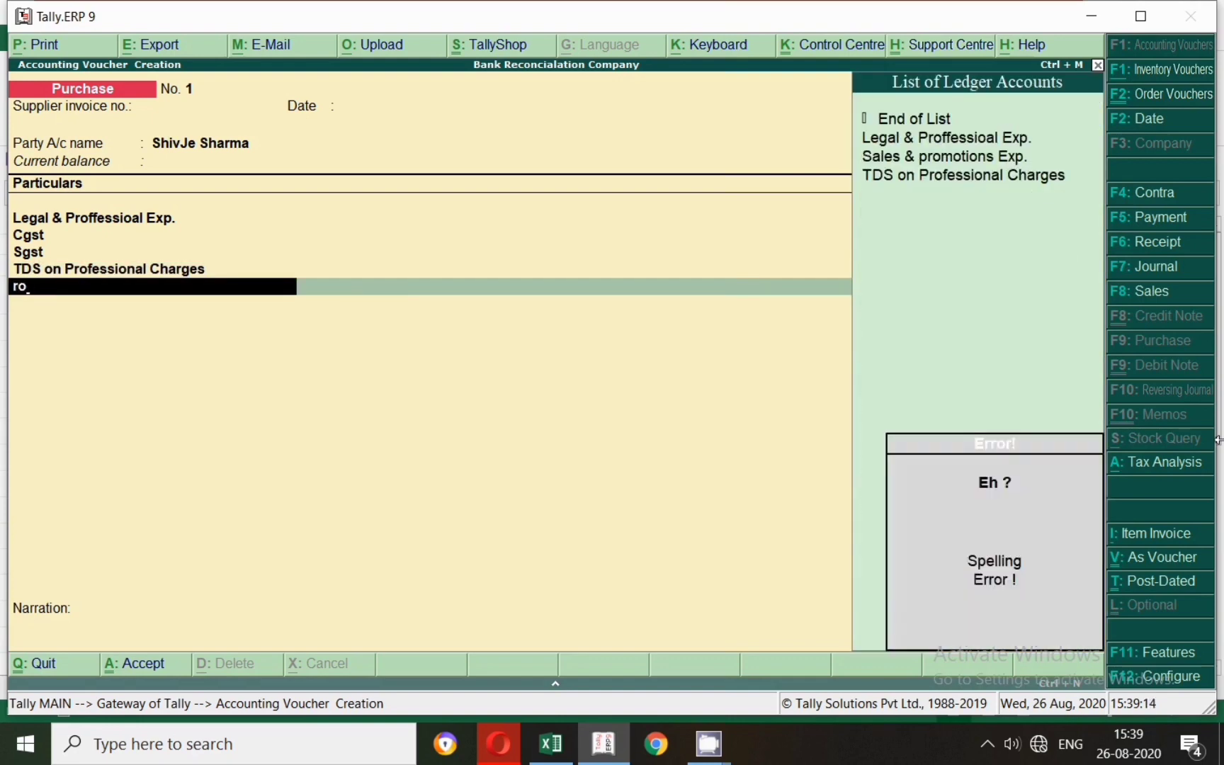
pyautogui.press('BackSpace')
pyautogui.press('BackSpace')
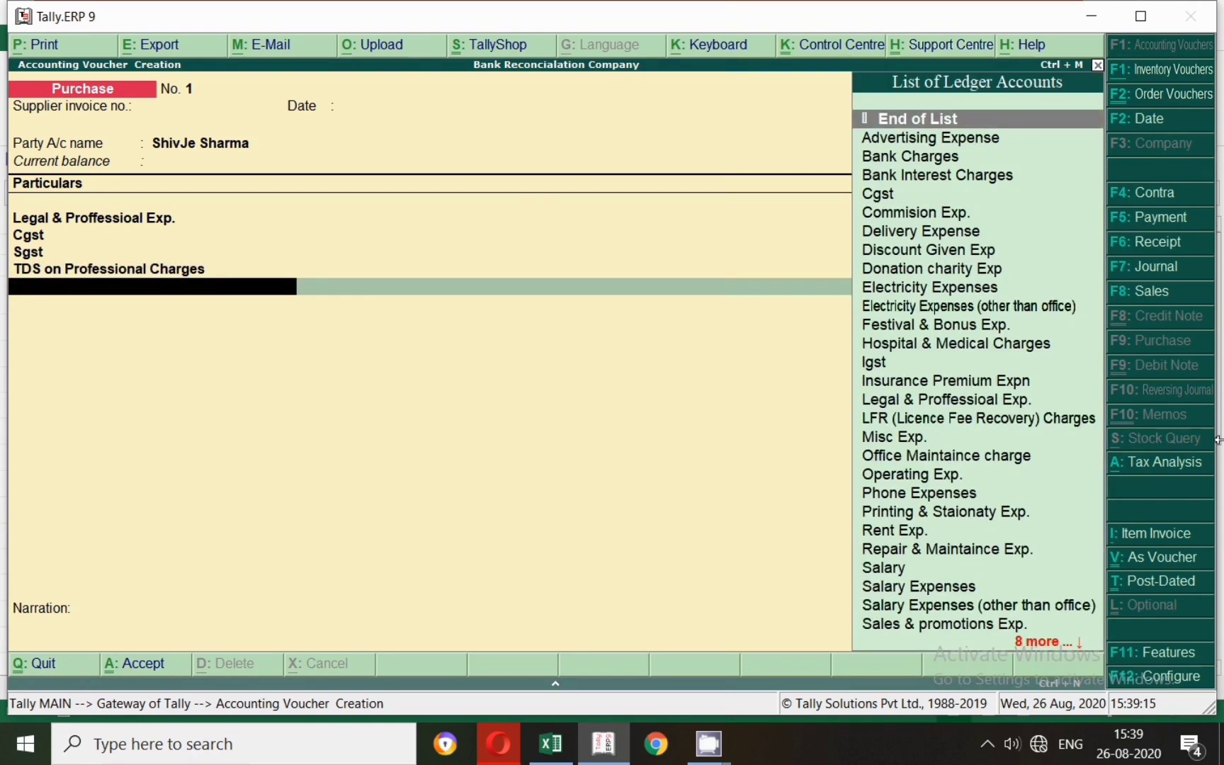
# Create a new ledger named Round Off under Indirect Expenses from within the voucher.
pyautogui.hotkey('alt', 'c')
pyautogui.write('Roun')
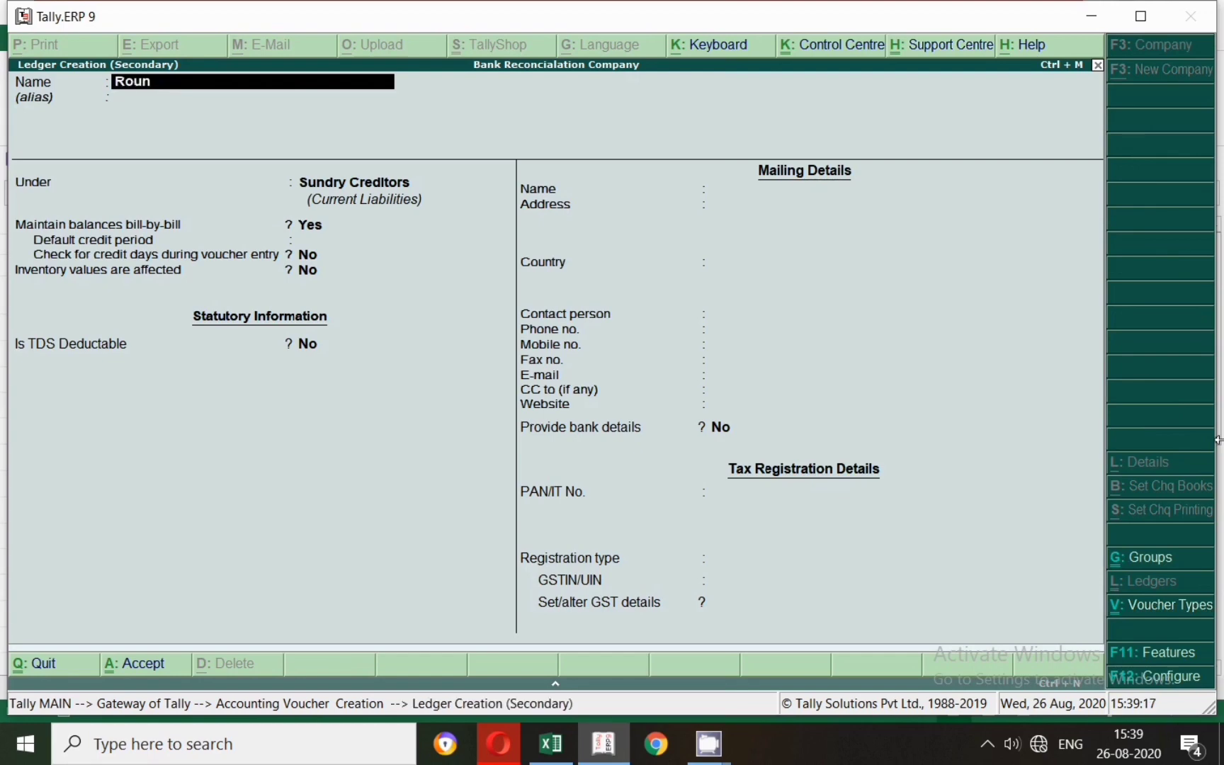
pyautogui.write('d Off')
pyautogui.press('Return')
pyautogui.press('Return')
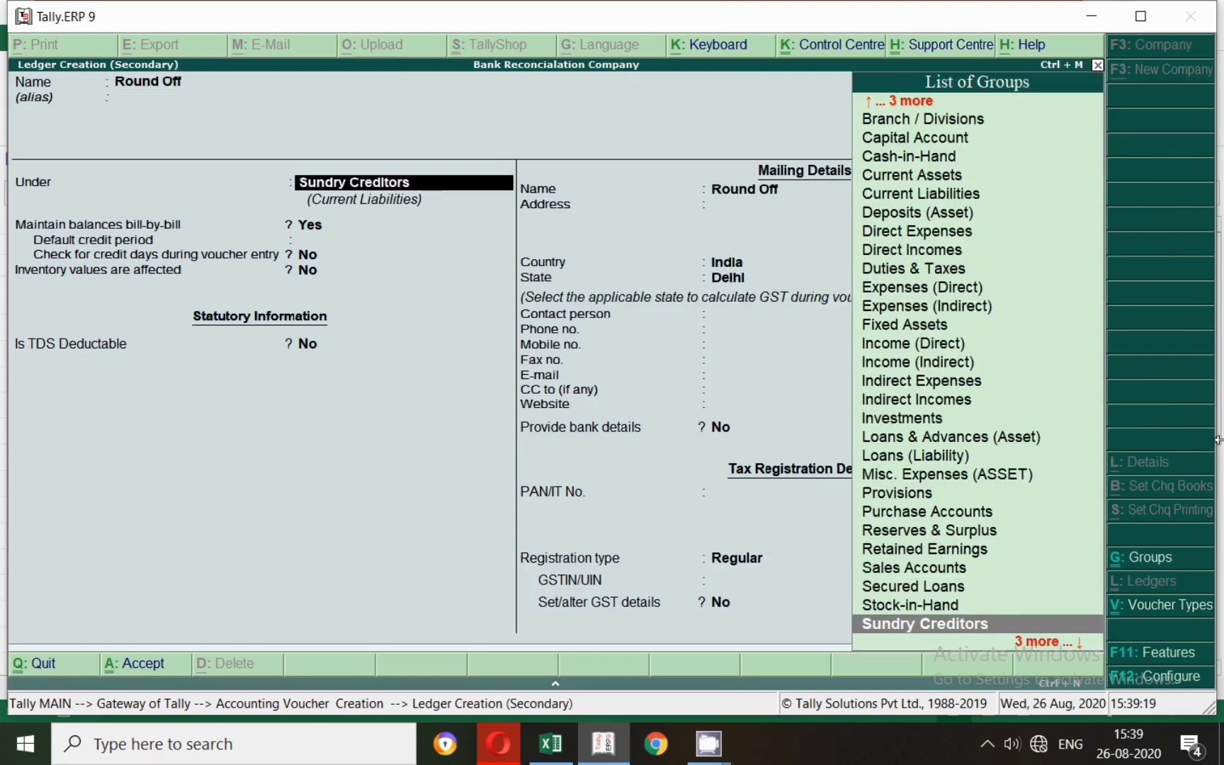
pyautogui.write('Ind')
pyautogui.press('Down')
pyautogui.press('Up')
pyautogui.press('Return')
pyautogui.press('Return')
pyautogui.press('Return')
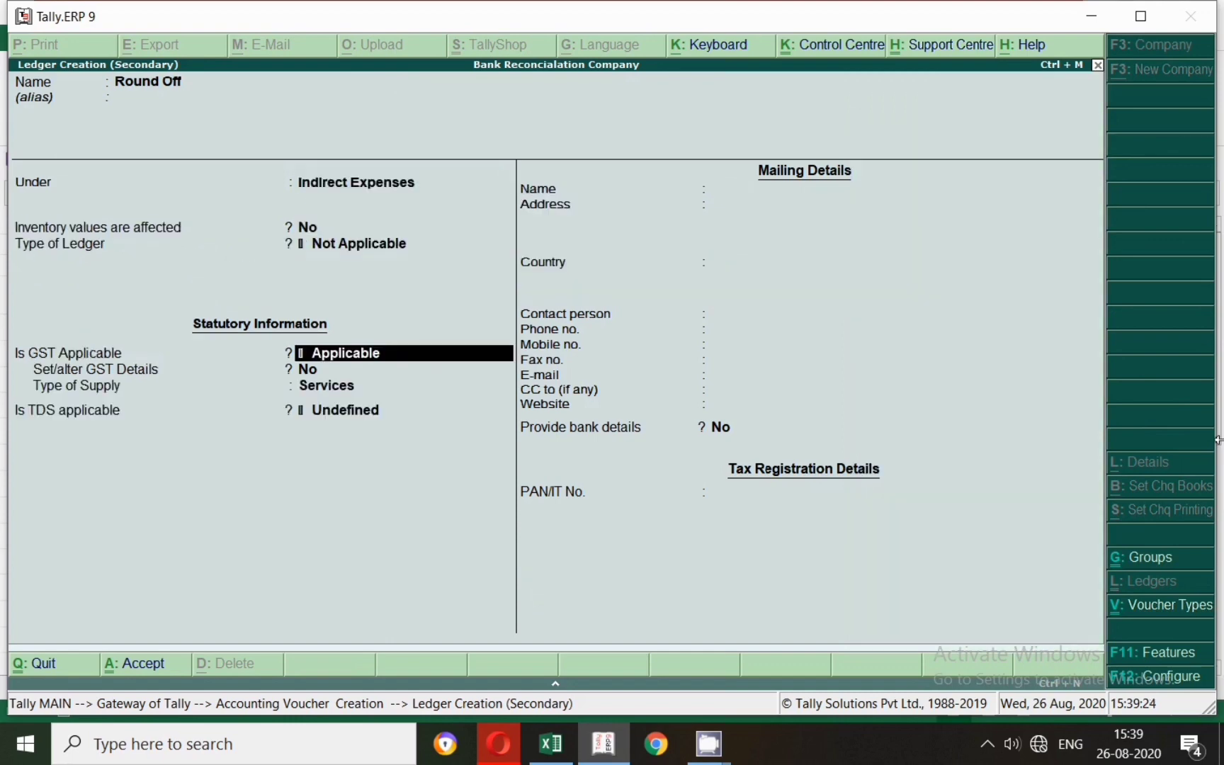
# Set the Round Off ledger's type to Invoice Rounding, save it and use it as the voucher's next line.
pyautogui.press('Up')
pyautogui.press('Down')
pyautogui.press('Down')
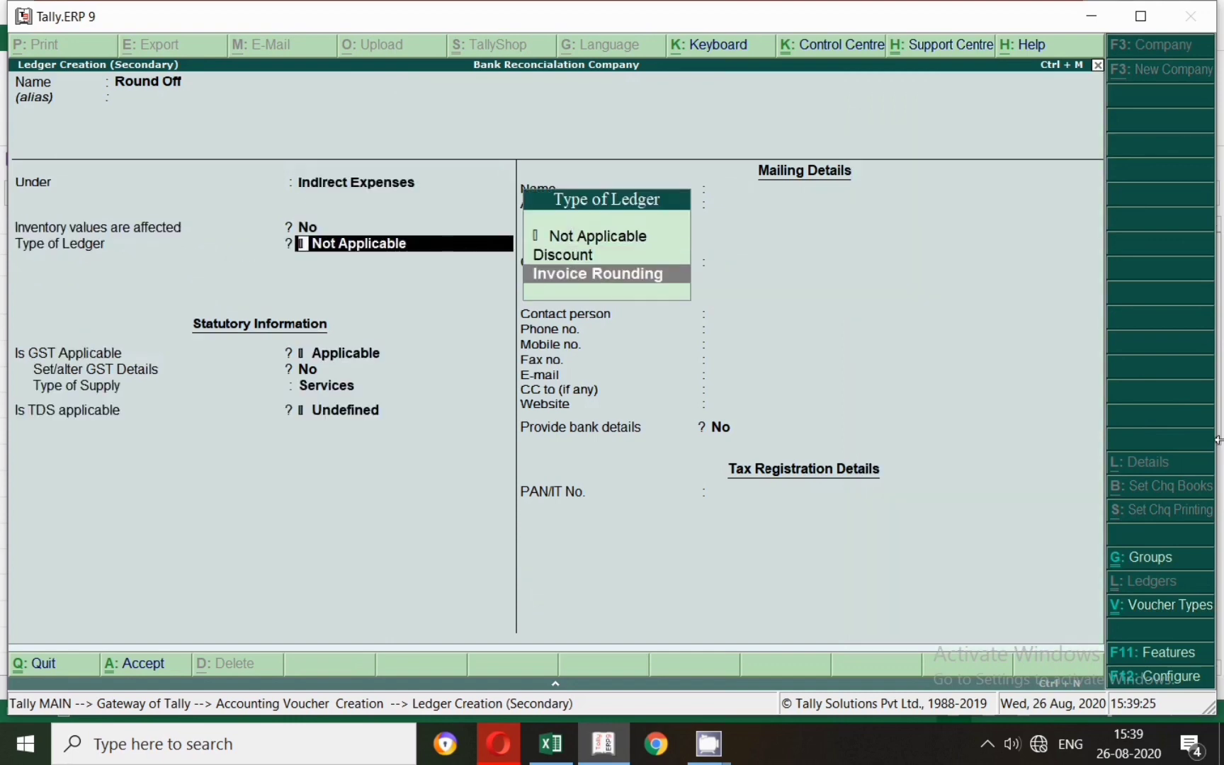
pyautogui.press('Return')
pyautogui.press('Return')
pyautogui.press('Return')
pyautogui.press('Return')
pyautogui.press('Return')
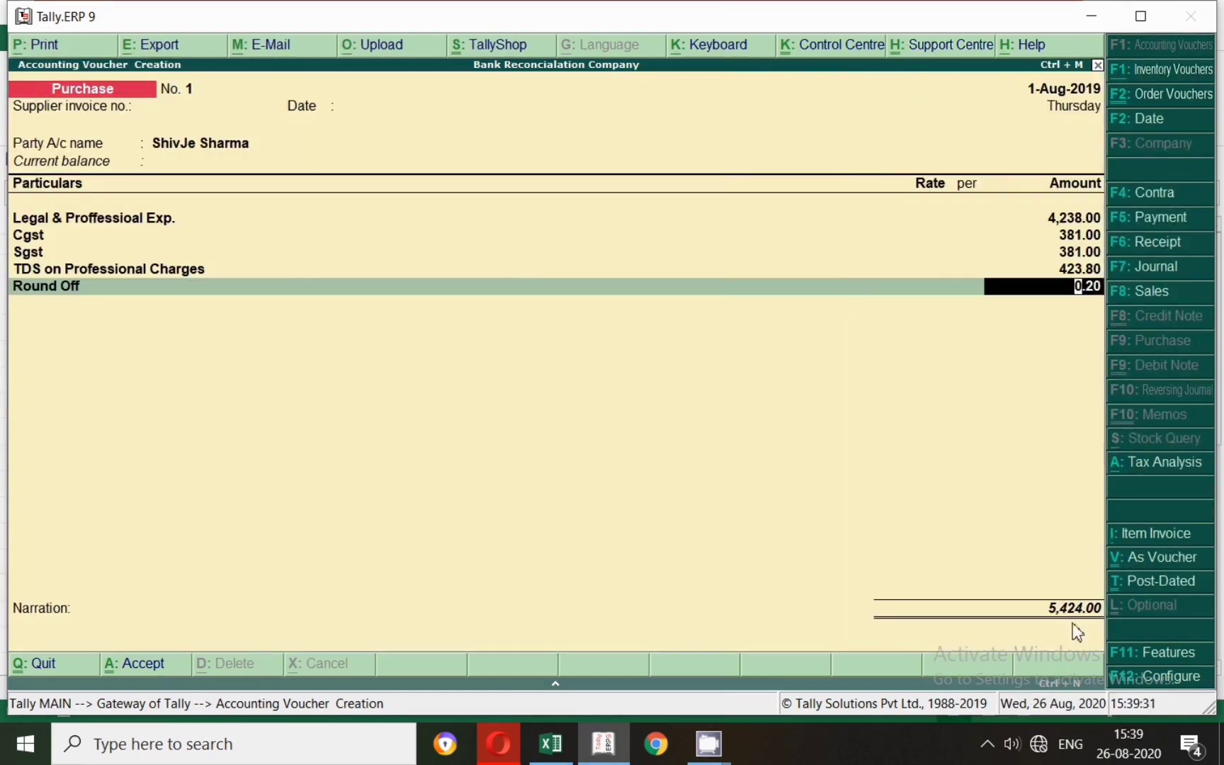
# Accept 0.20 as the Round Off amount and save the Purchase voucher with a blank narration, dismissing the tax warning.
pyautogui.press('Return')
pyautogui.press('Return')
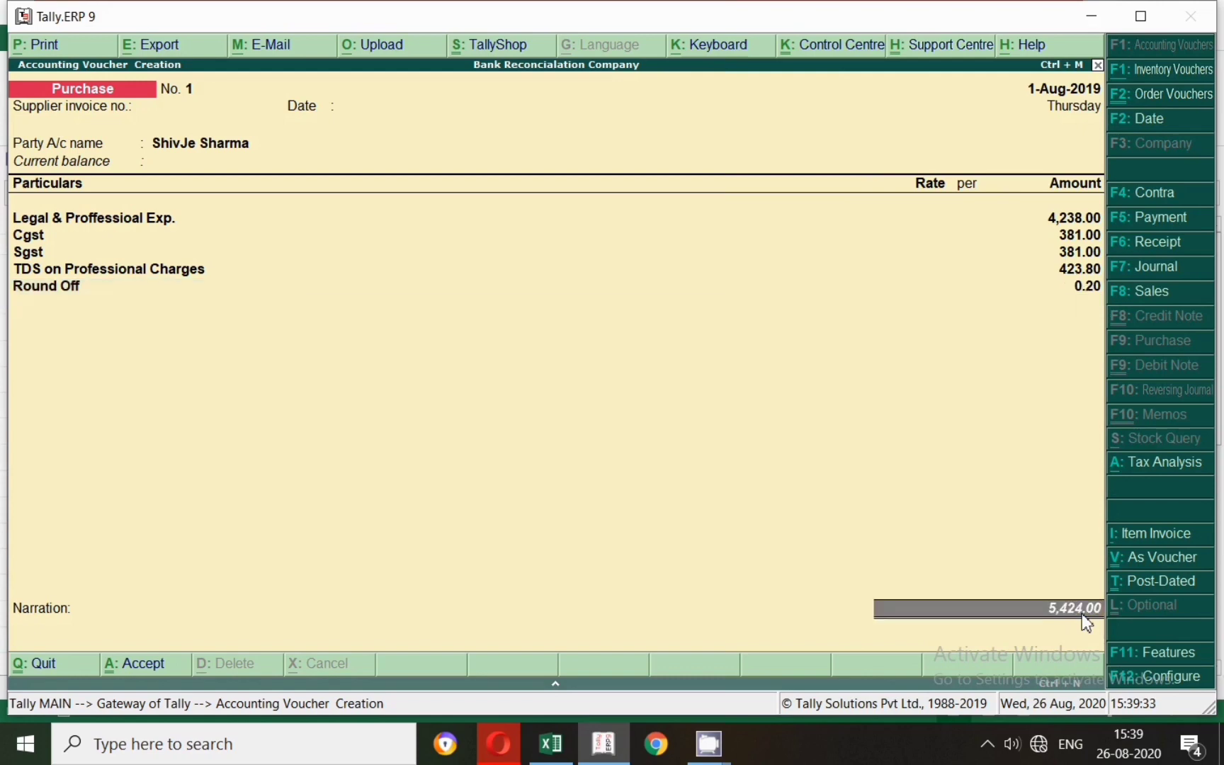
pyautogui.press('Return')
pyautogui.press('Return')
pyautogui.press('Return')
pyautogui.press('Return')
pyautogui.press('Return')
pyautogui.press('Return')
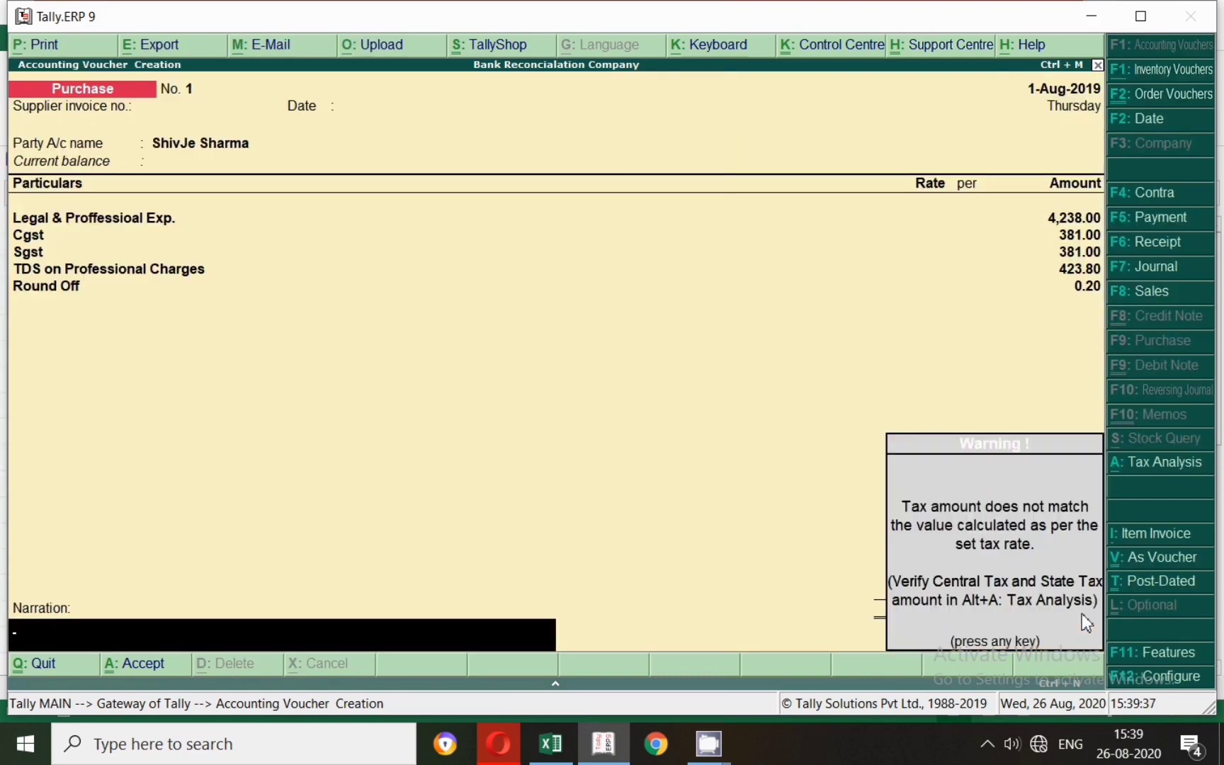
pyautogui.press('Return')
pyautogui.press('Return')
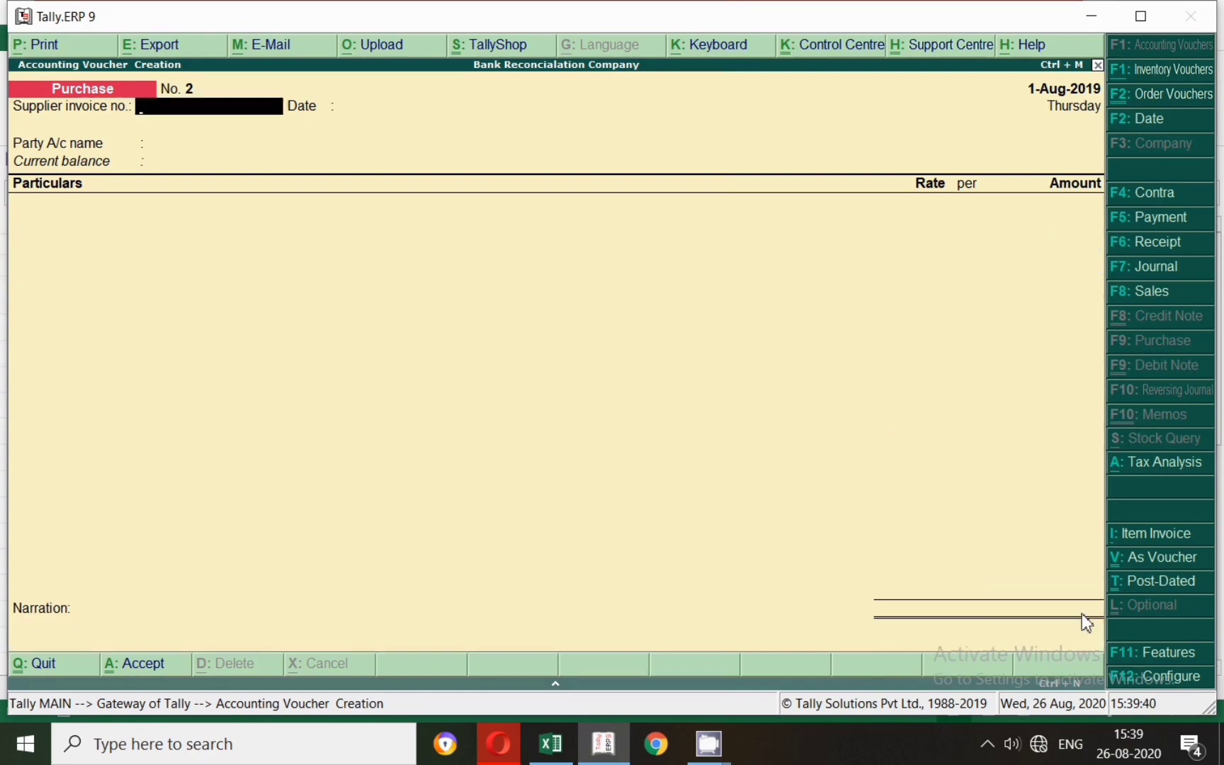
# Check the next expense in the Excel list and open a Payment voucher dated 31-Mar-2020 in Tally.ERP 9.
pyautogui.click(551, 743)
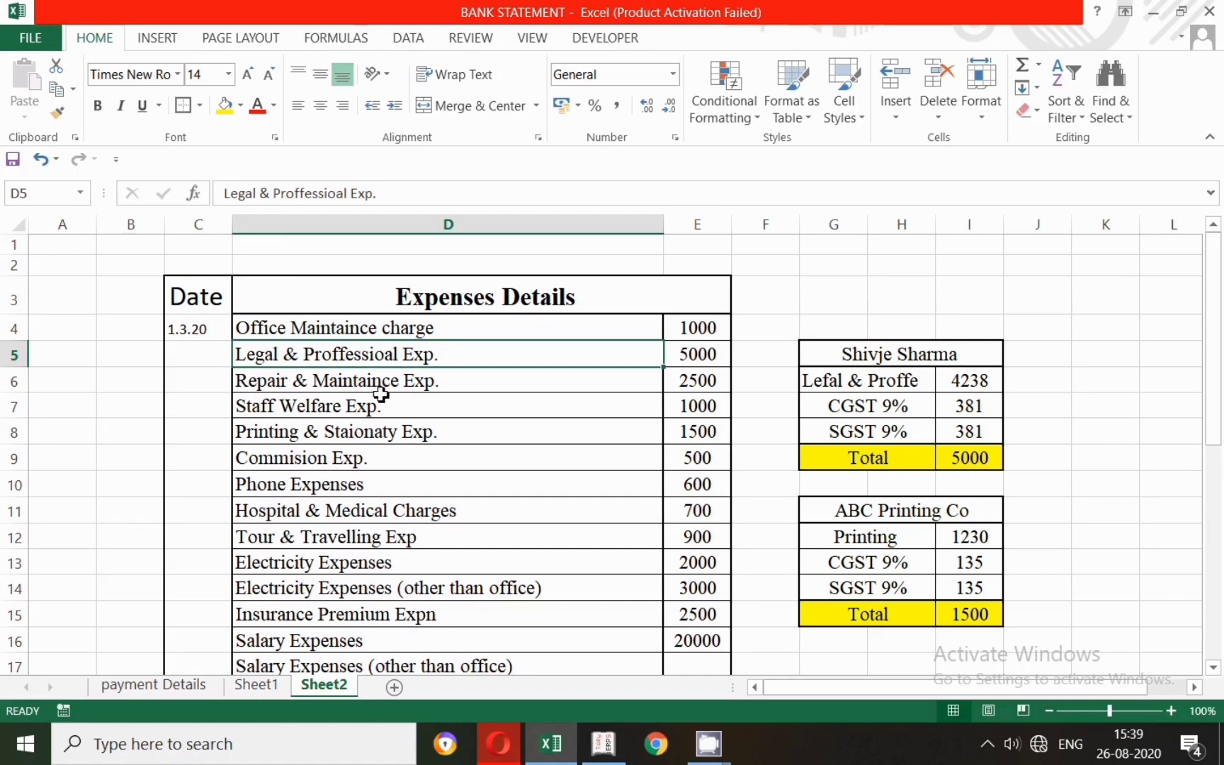
pyautogui.click(604, 743)
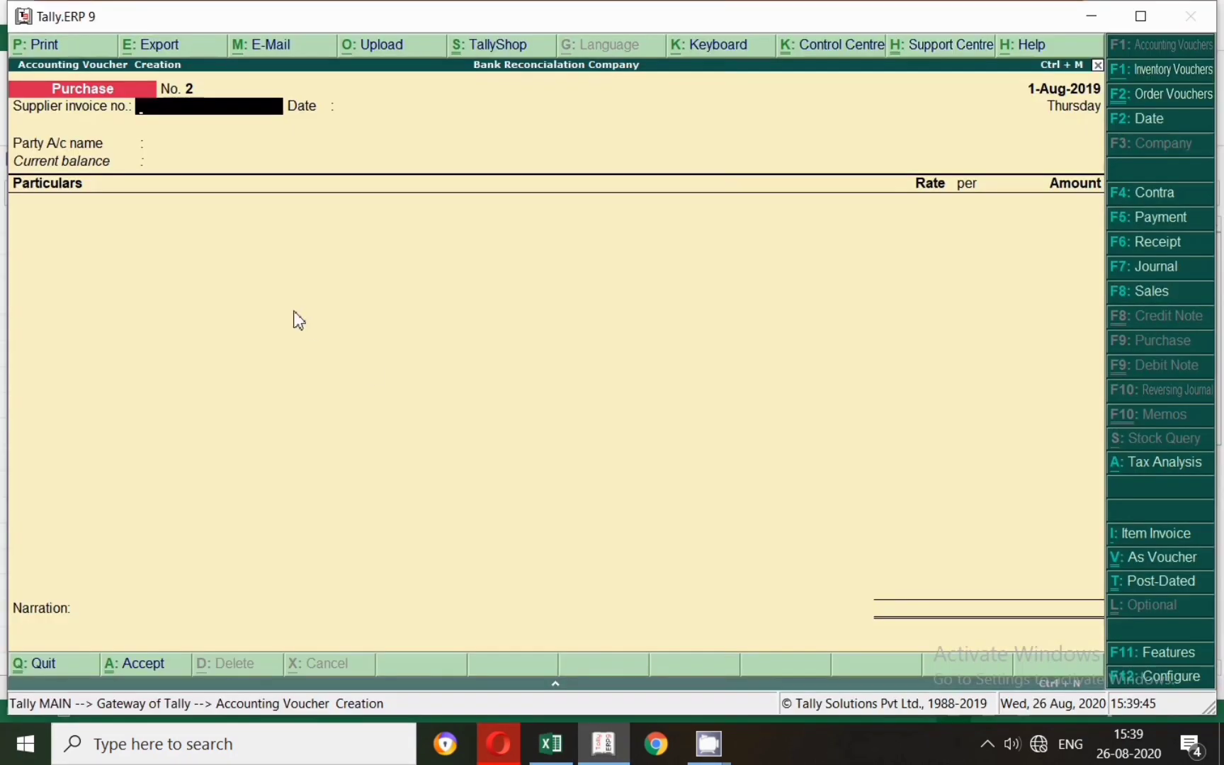
pyautogui.click(1165, 223)
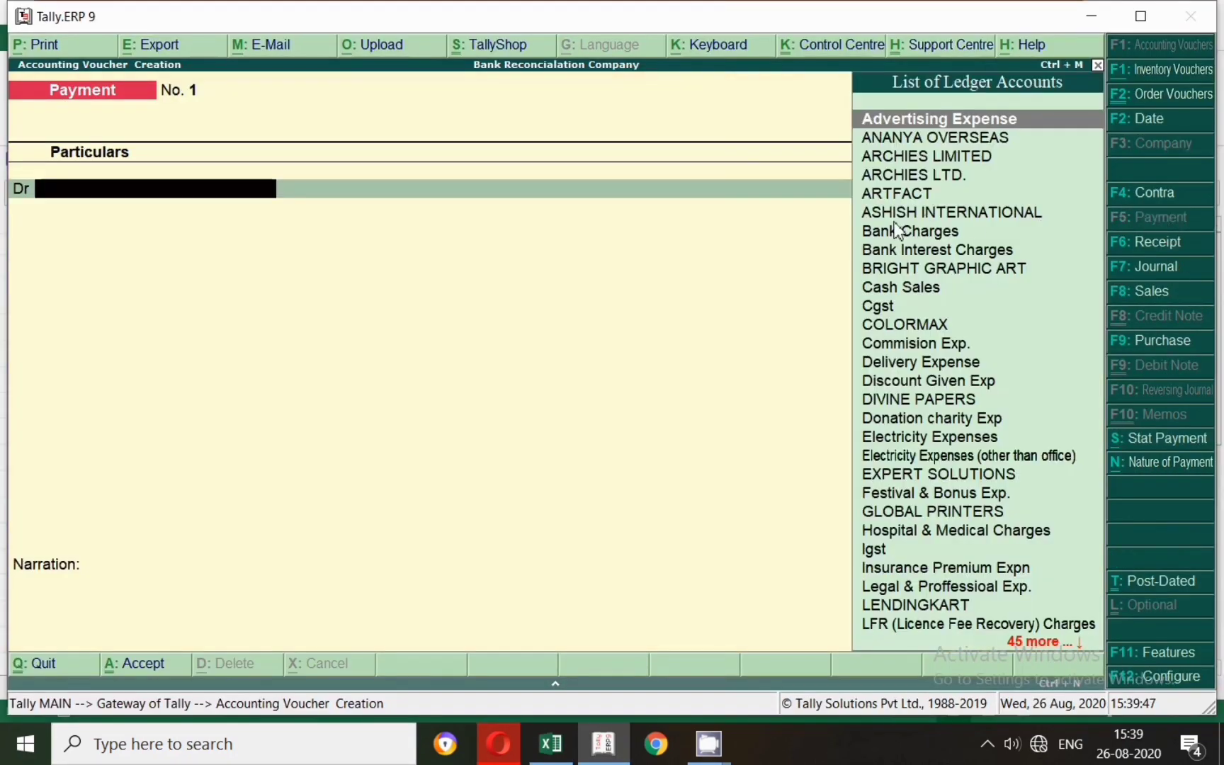
pyautogui.press('F2')
pyautogui.write('31.3')
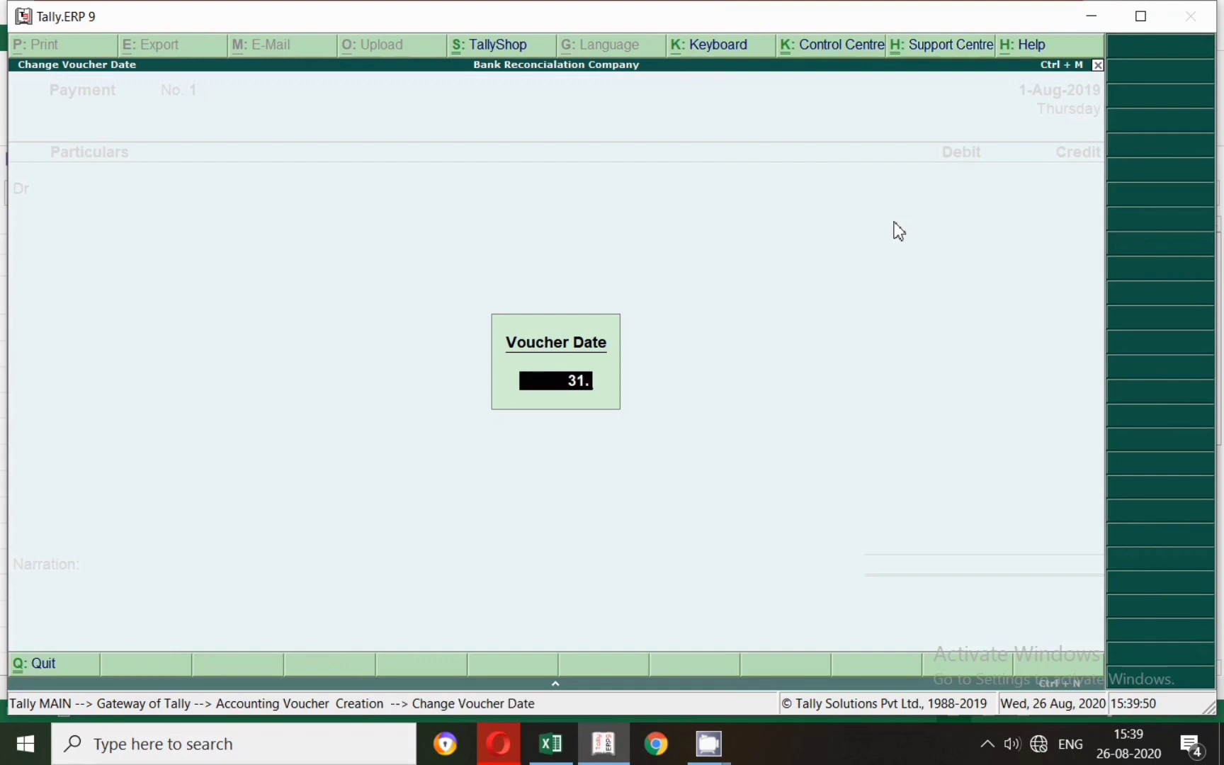
pyautogui.press('Return')
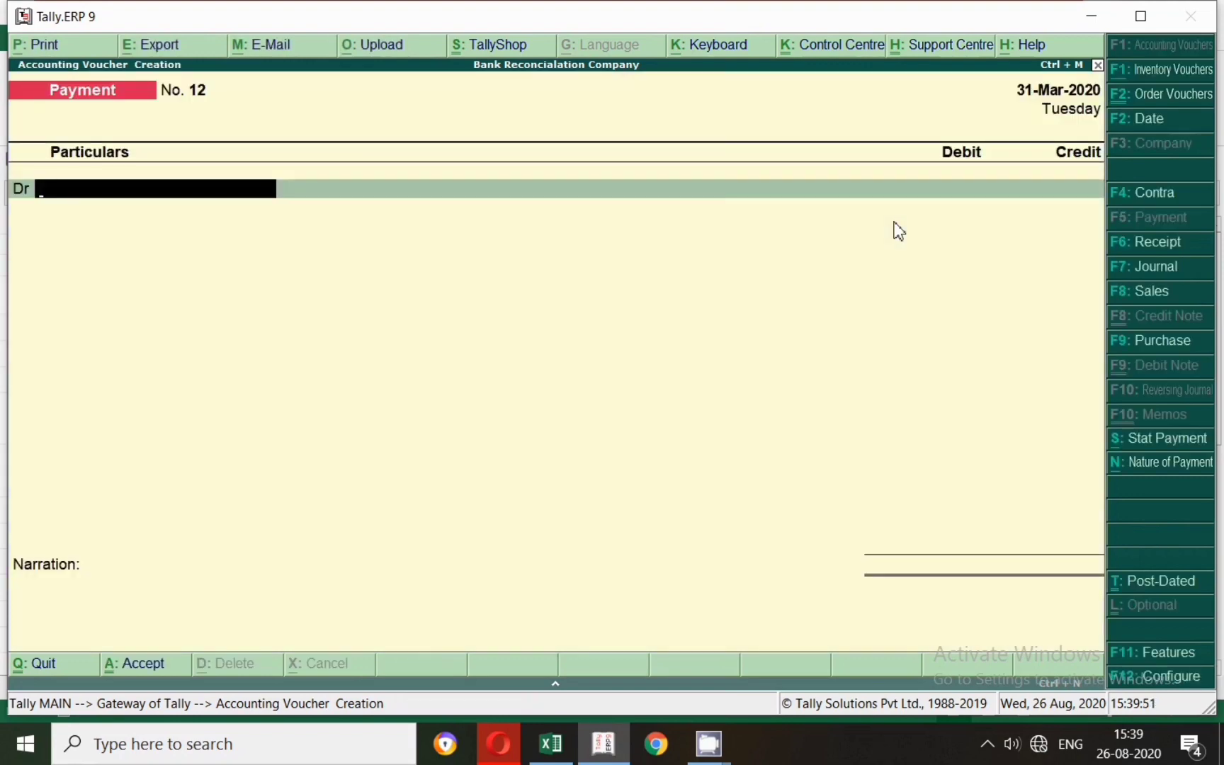
# Debit Repair & Maintaince Exp. with 2,500 in the Tally.ERP 9 Payment voucher, taking the expense and amount from the Excel list.
pyautogui.hotkey('alt', 'Tab')
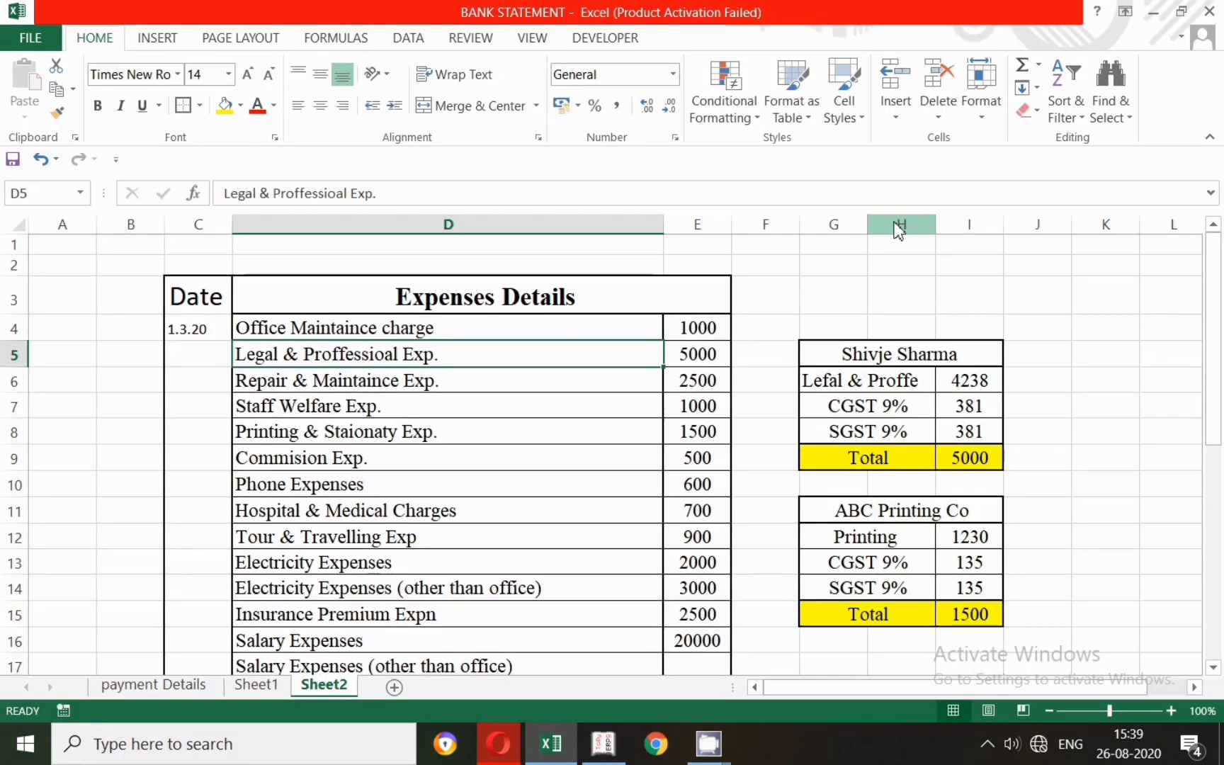
pyautogui.click(402, 383)
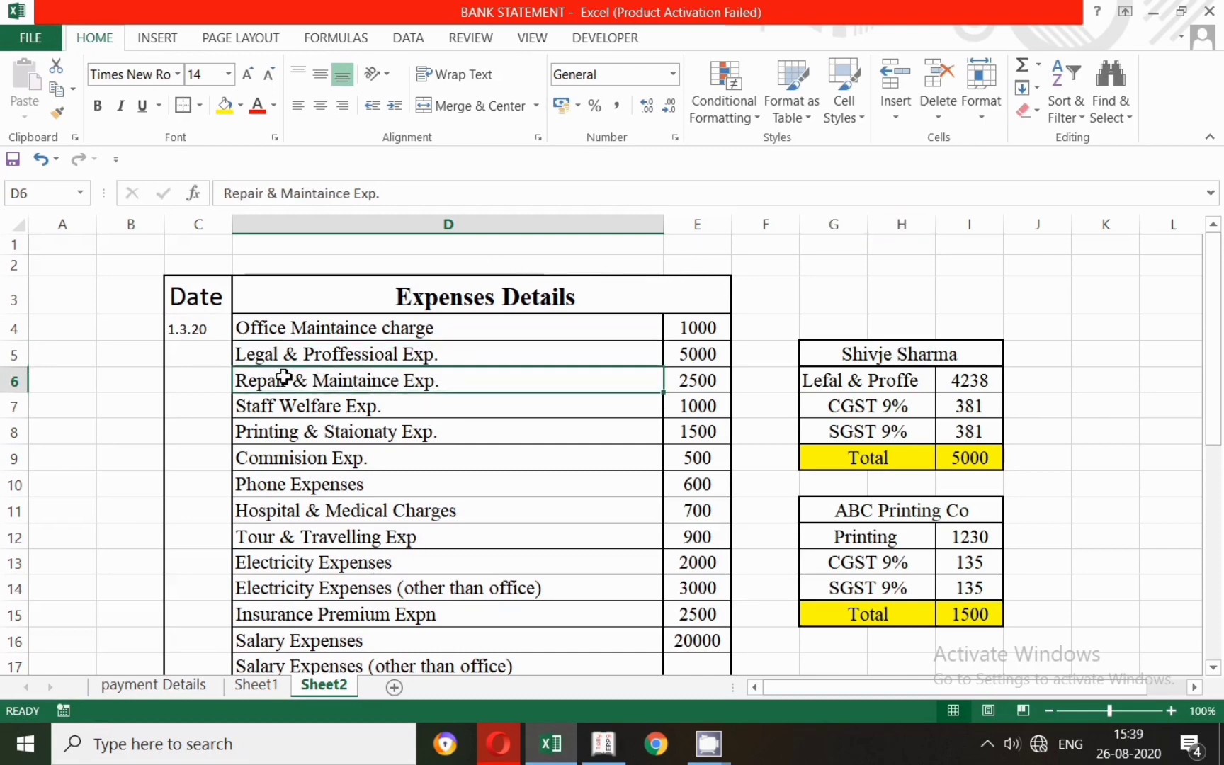
pyautogui.click(601, 749)
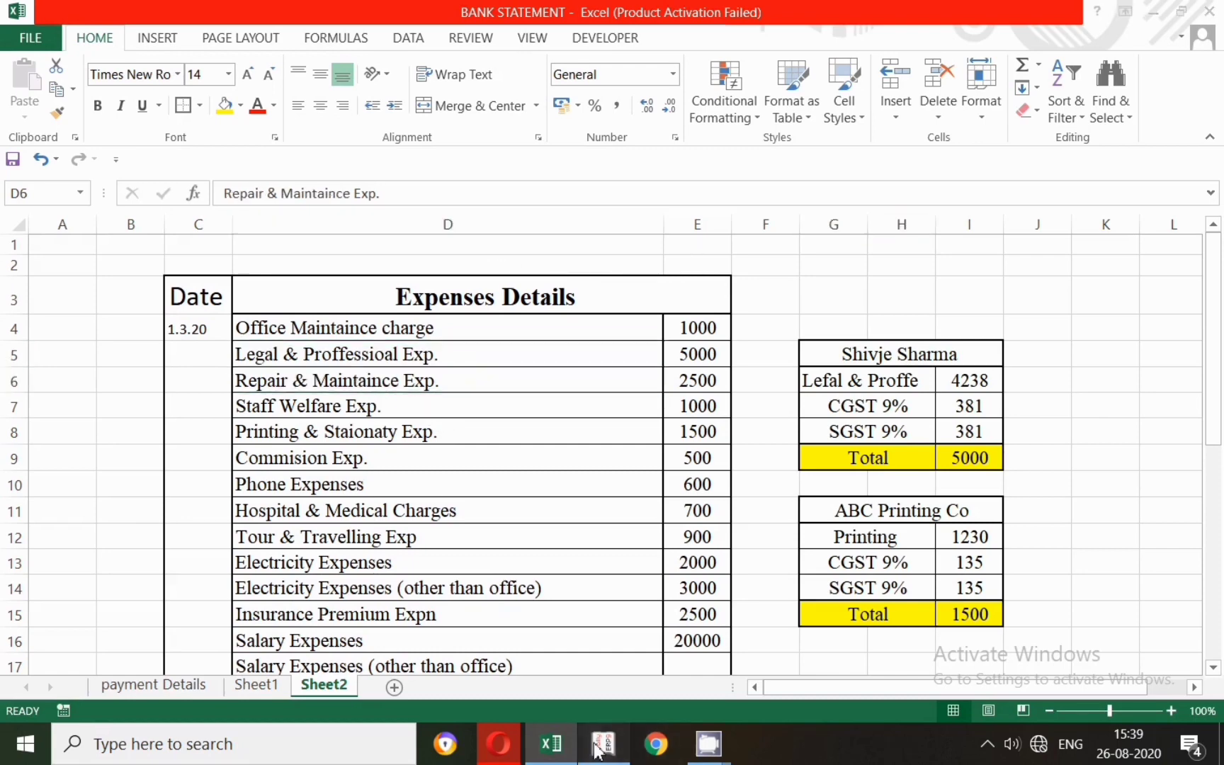
pyautogui.write('Repa')
pyautogui.press('Return')
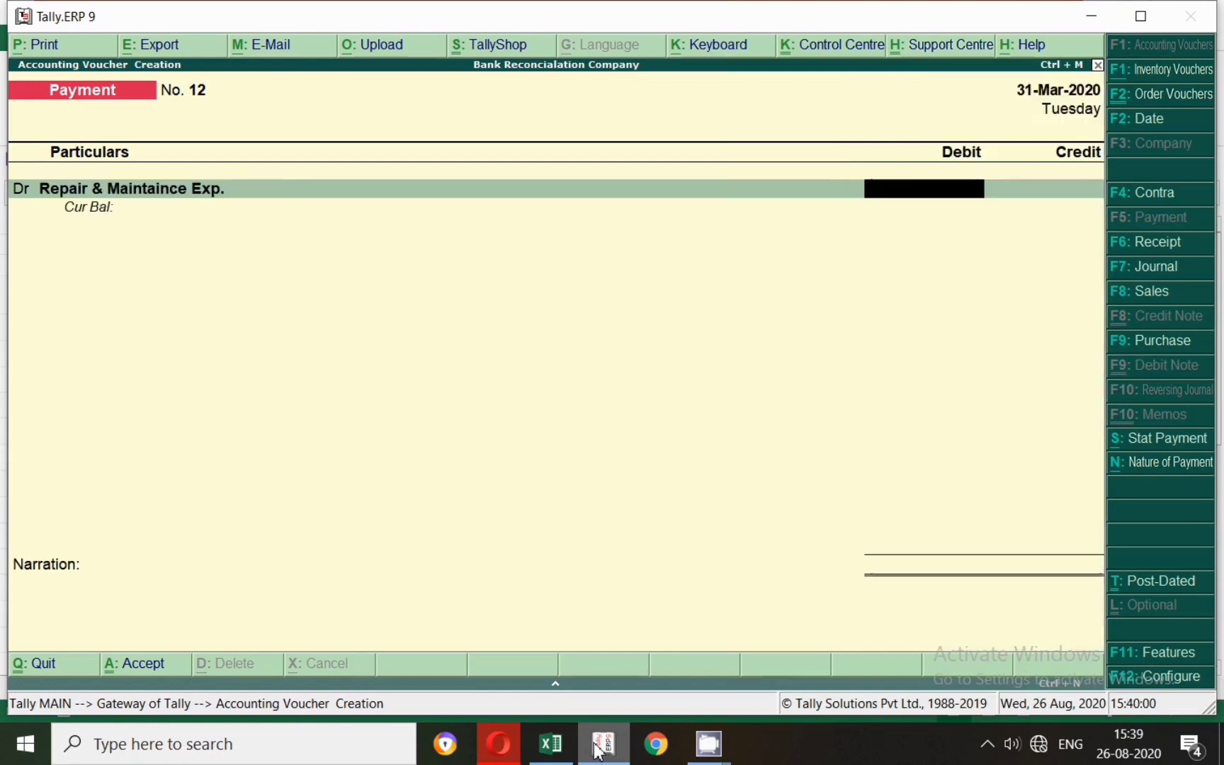
pyautogui.click(551, 744)
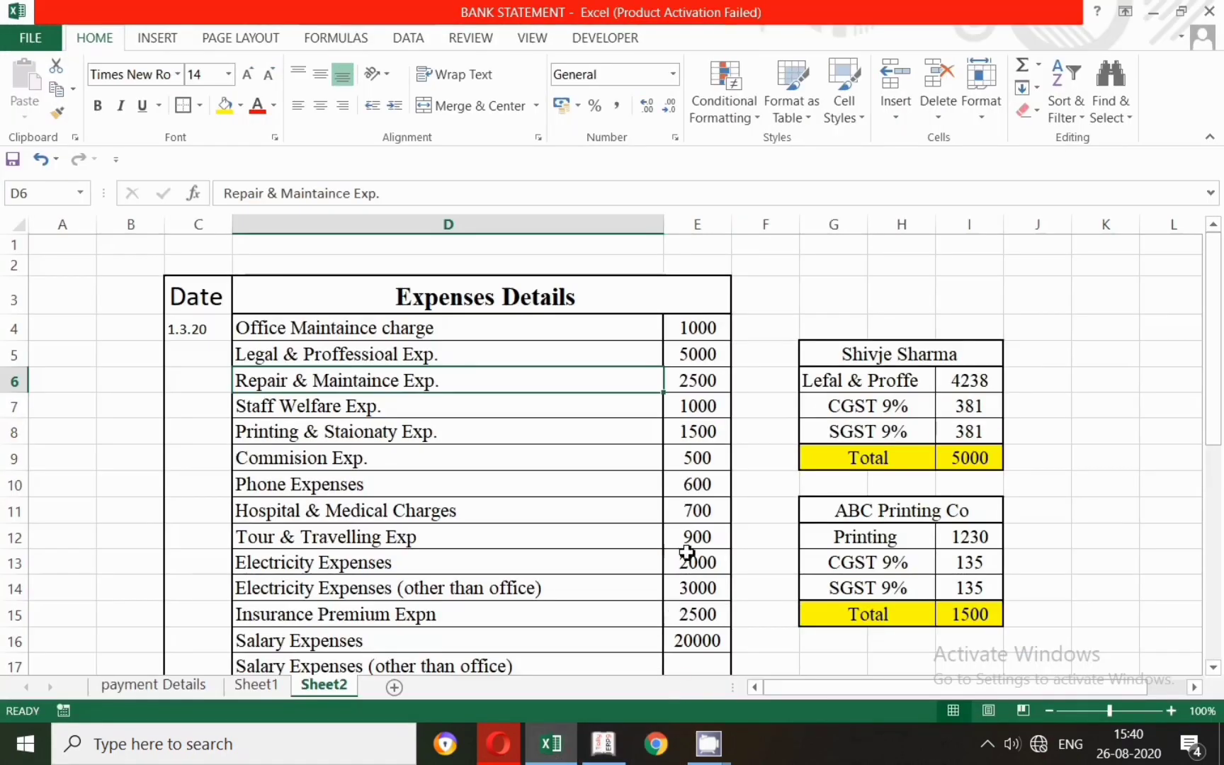
pyautogui.click(703, 381)
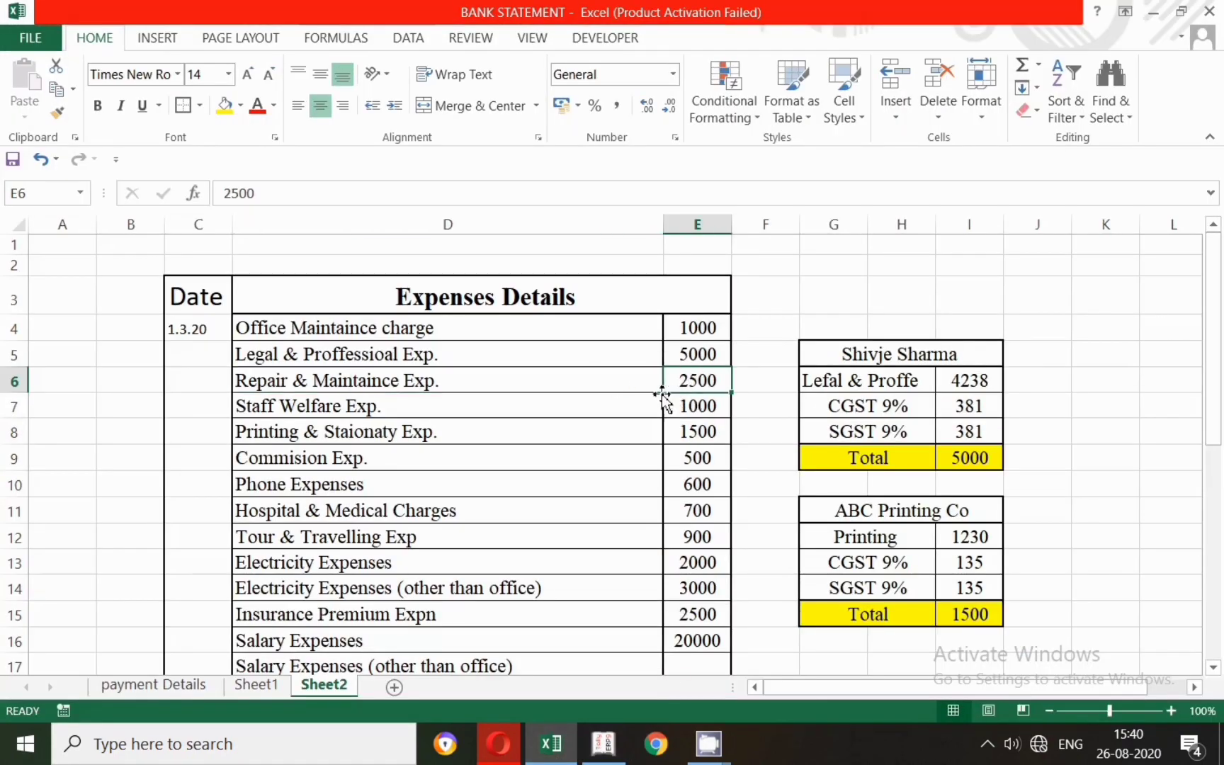
pyautogui.hotkey('alt', 'Tab')
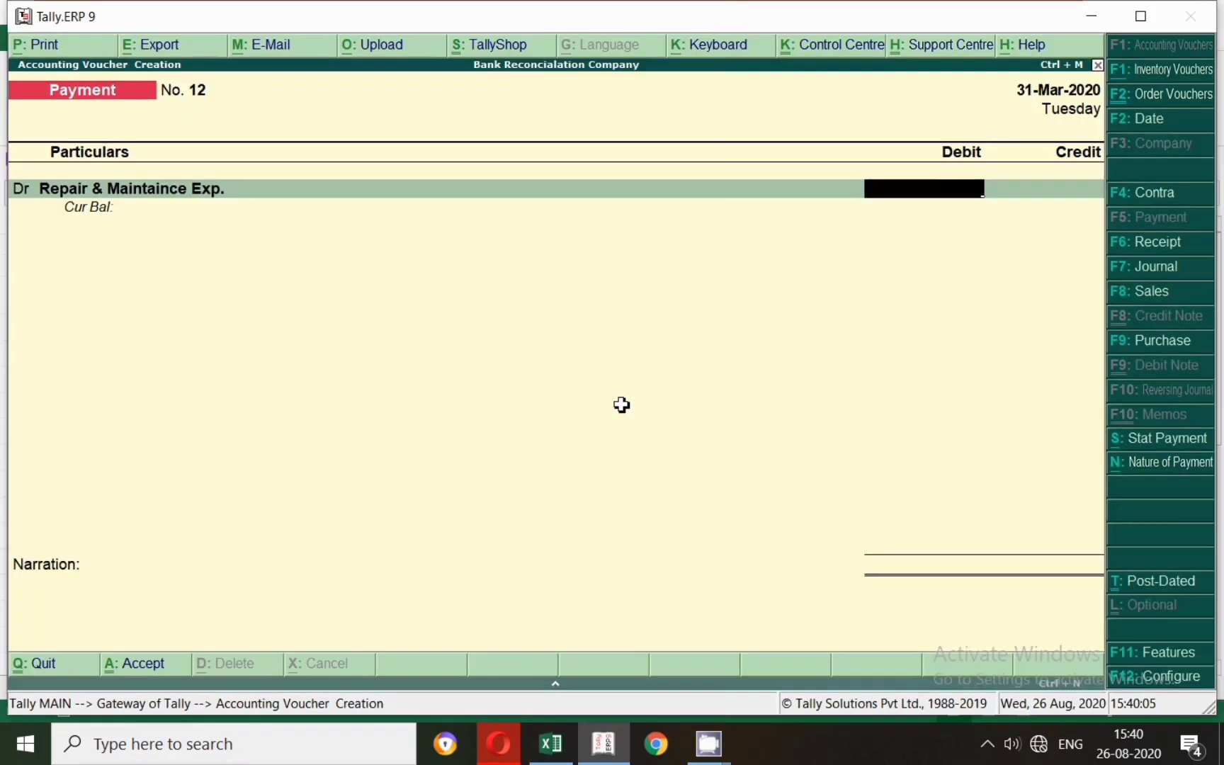
pyautogui.write('00')
pyautogui.press('Return')
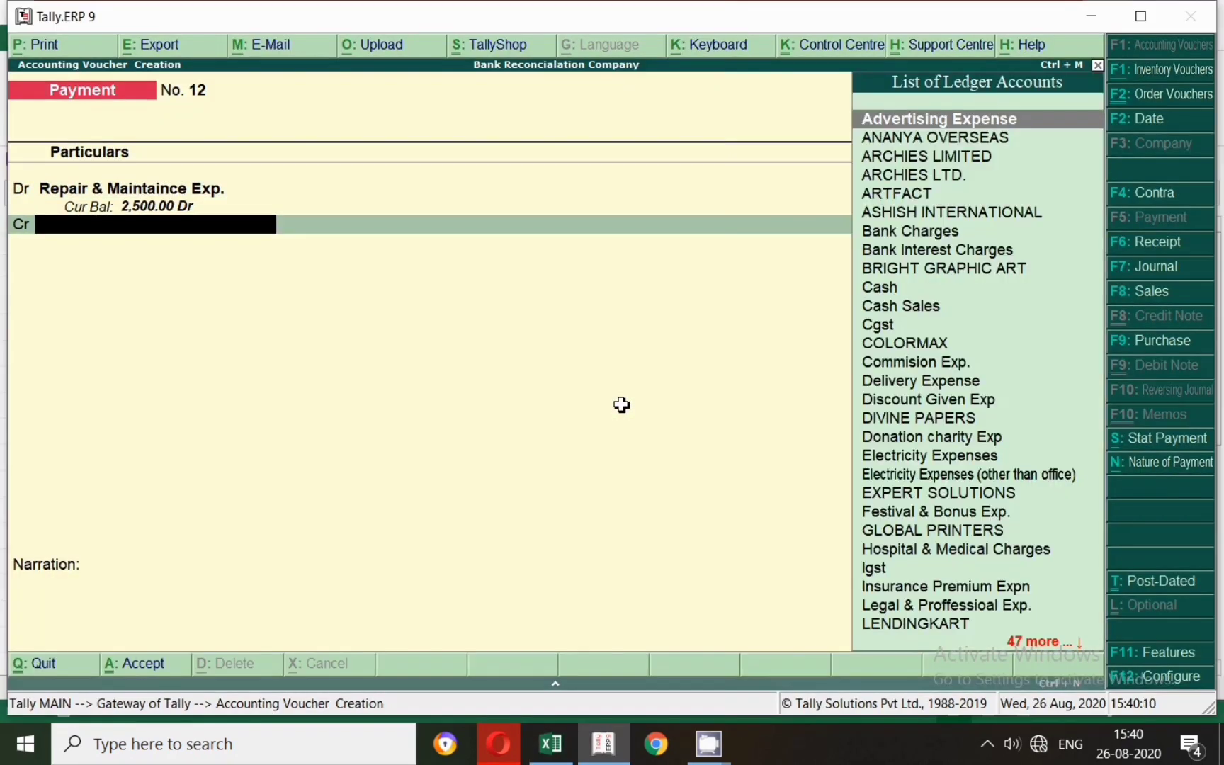
# Credit Cash with 2,500 and save the Payment voucher with a blank narration.
pyautogui.write('Cash')
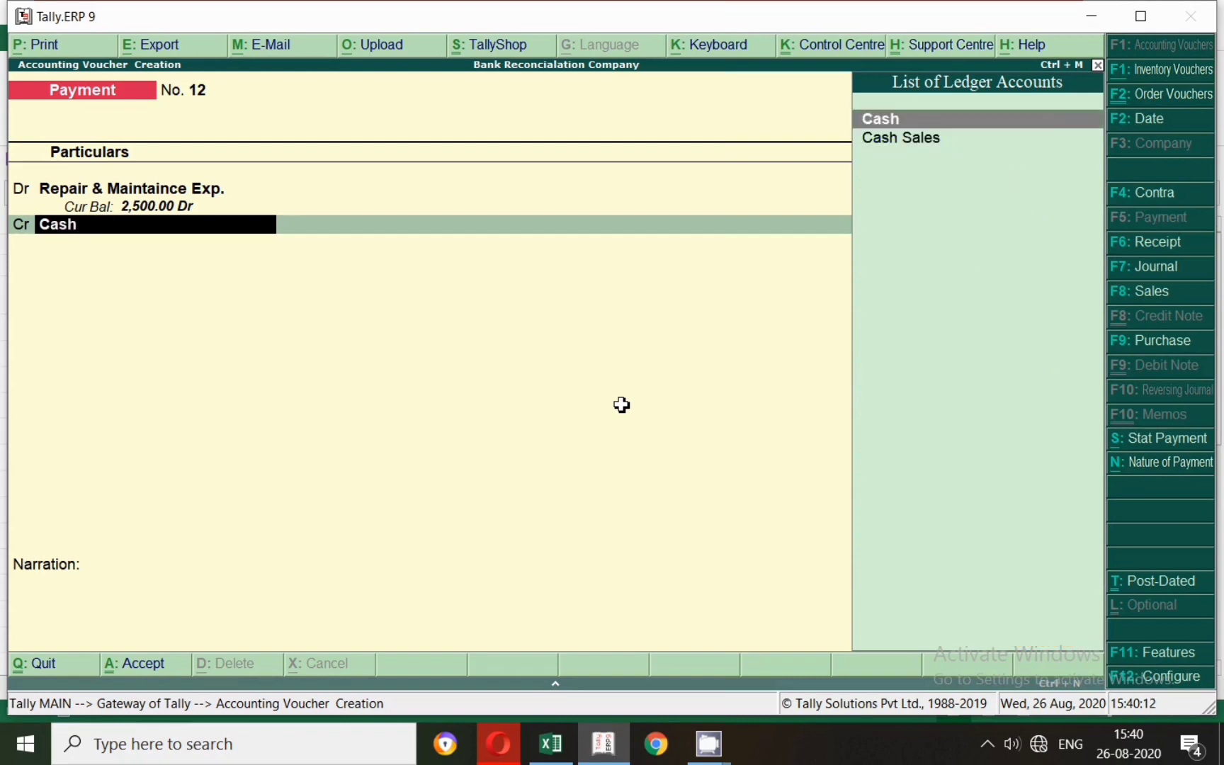
pyautogui.press('Return')
pyautogui.press('Return')
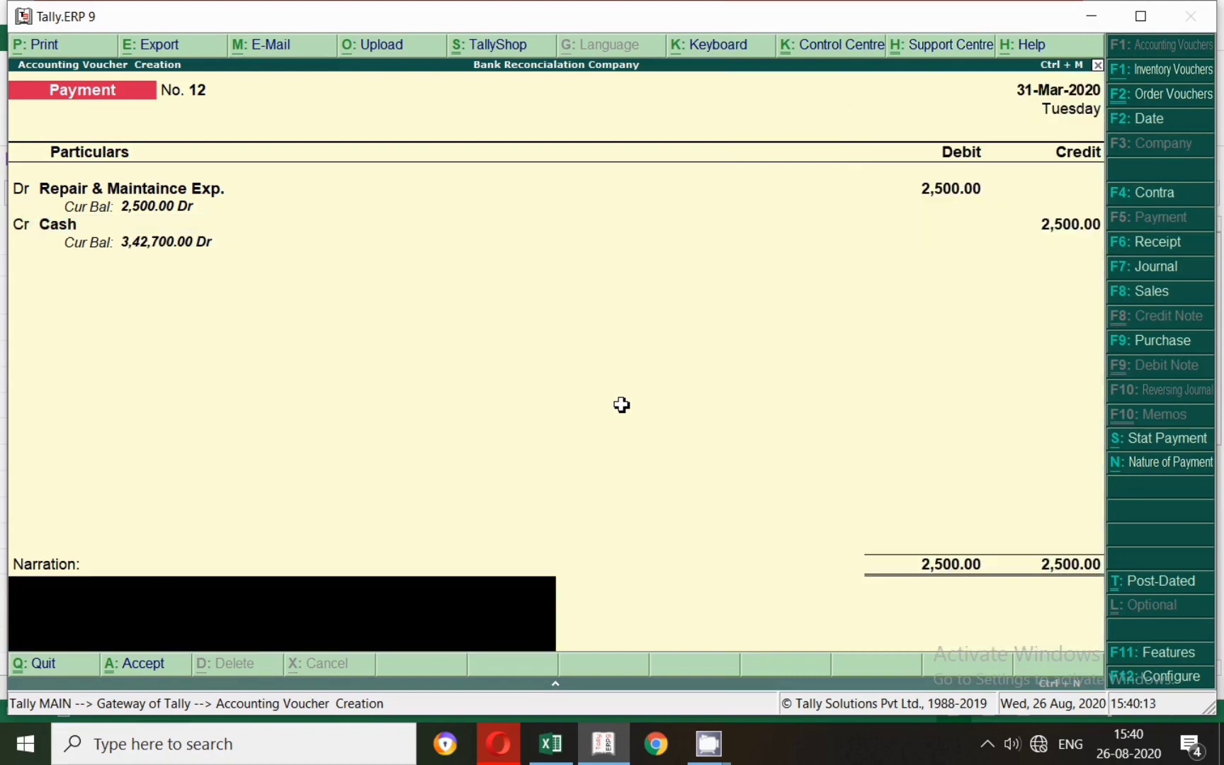
pyautogui.press('Return')
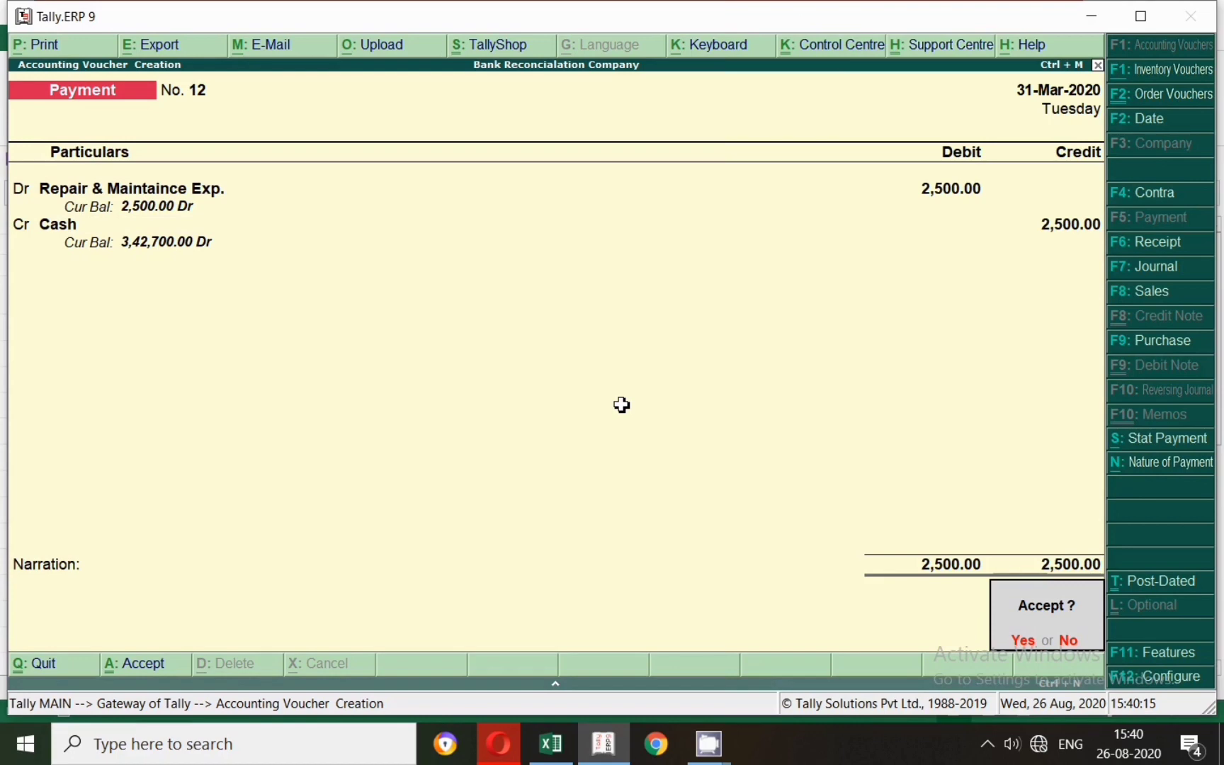
pyautogui.press('Return')
# Look up the next expense in the Excel list, then date the new Tally Payment voucher 31-Mar-2020 and debit Staff Welfare Exp.
pyautogui.click(554, 753)
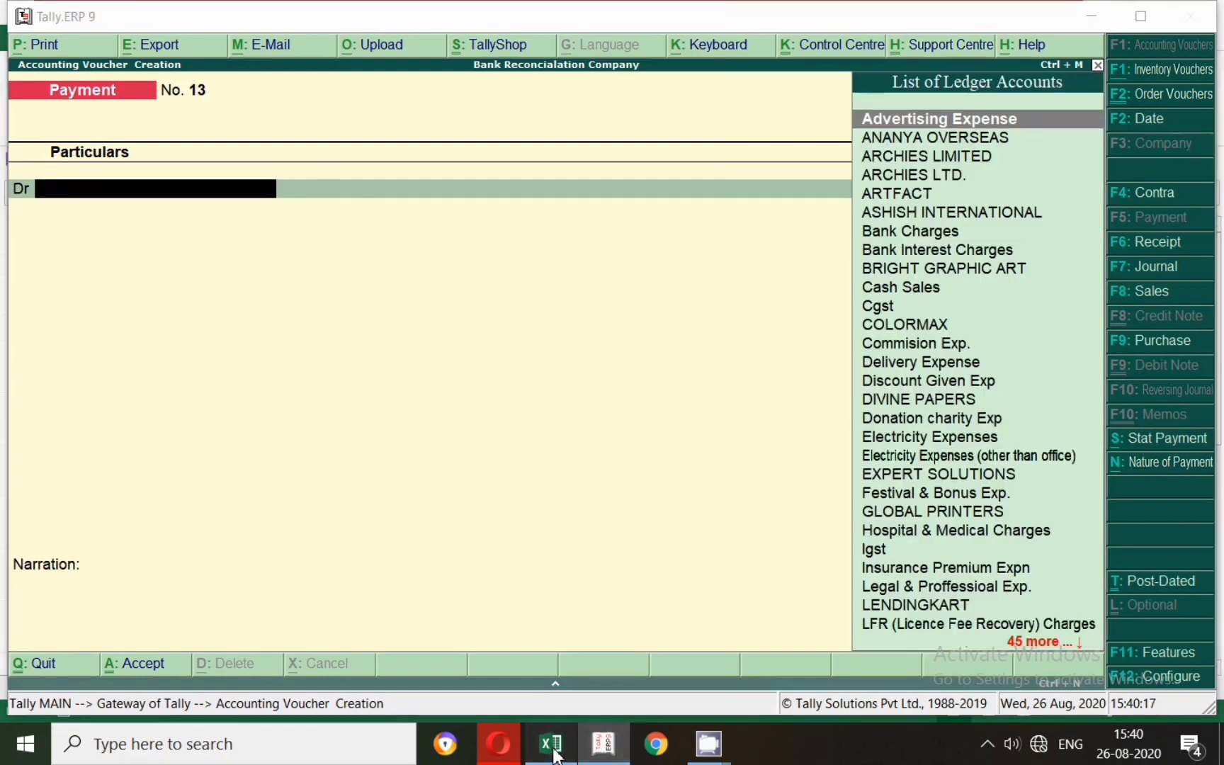
pyautogui.click(270, 414)
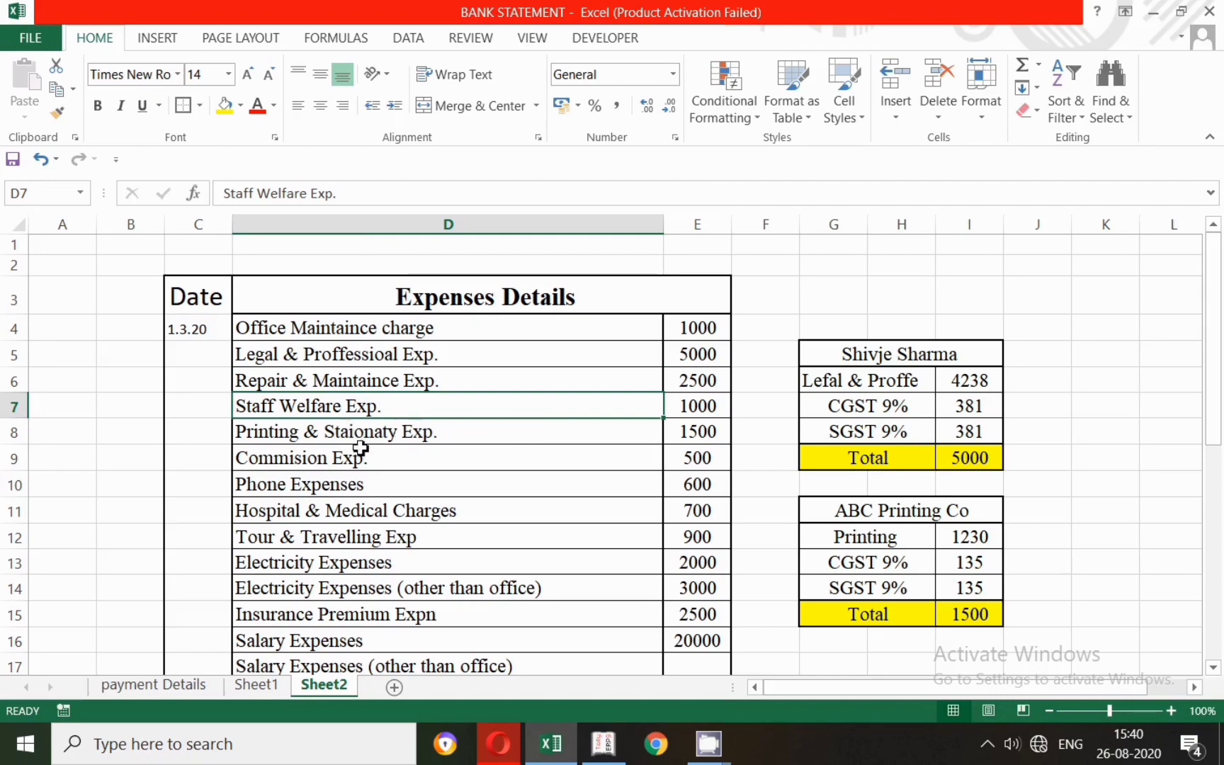
pyautogui.hotkey('alt', 'Tab')
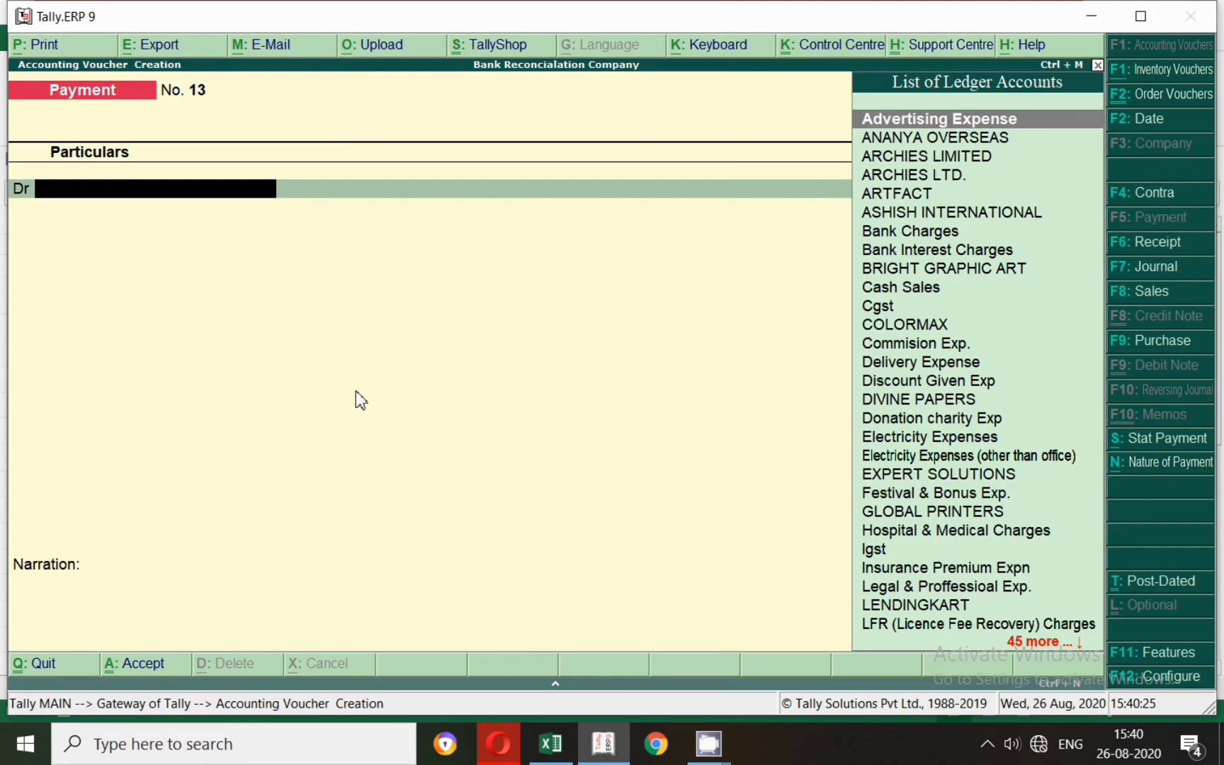
pyautogui.press('F2')
pyautogui.write('31.3')
pyautogui.press('Return')
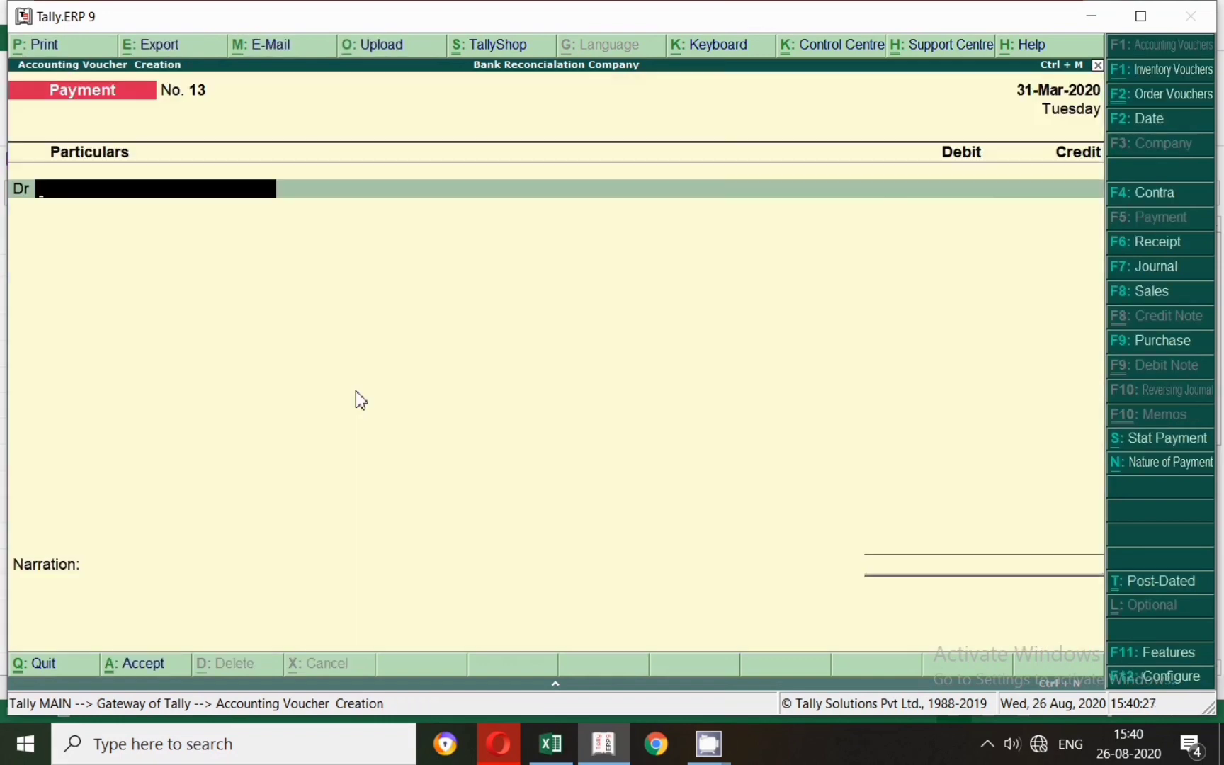
pyautogui.write('Sta')
pyautogui.press('Return')
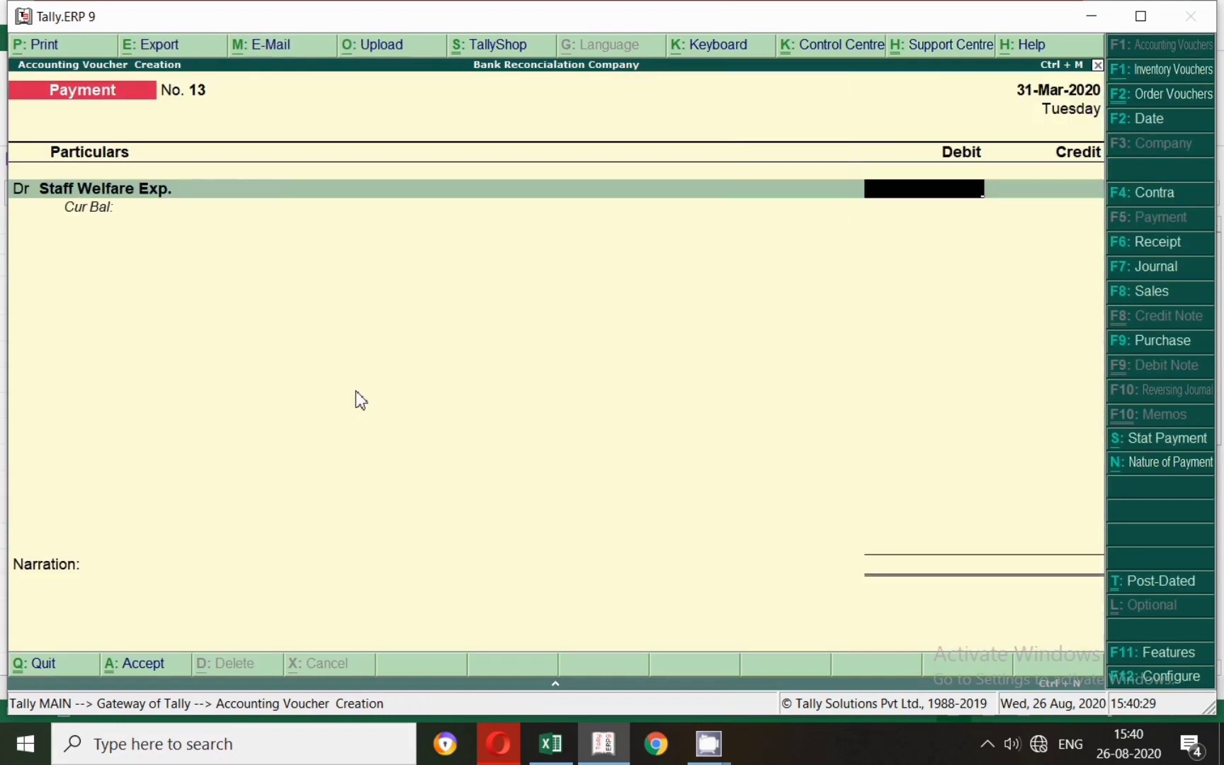
# Check the Staff Welfare amount in the Excel list and enter 1,000 as the voucher's debit amount.
pyautogui.click(549, 746)
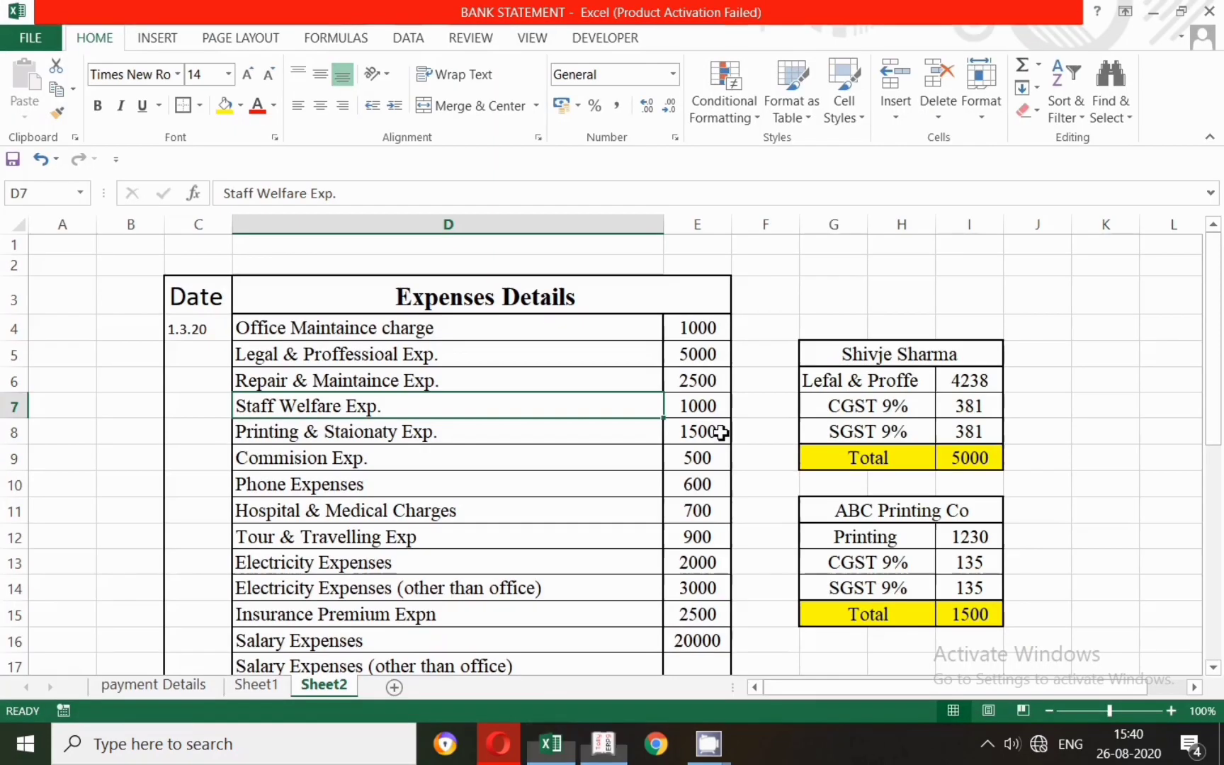
pyautogui.hotkey('alt', 'Tab')
pyautogui.write('100')
pyautogui.press('Return')
# Credit Cash with 1,000 and save the Staff Welfare Payment voucher with a blank narration.
pyautogui.write('Cas')
pyautogui.press('Return')
pyautogui.press('Down')
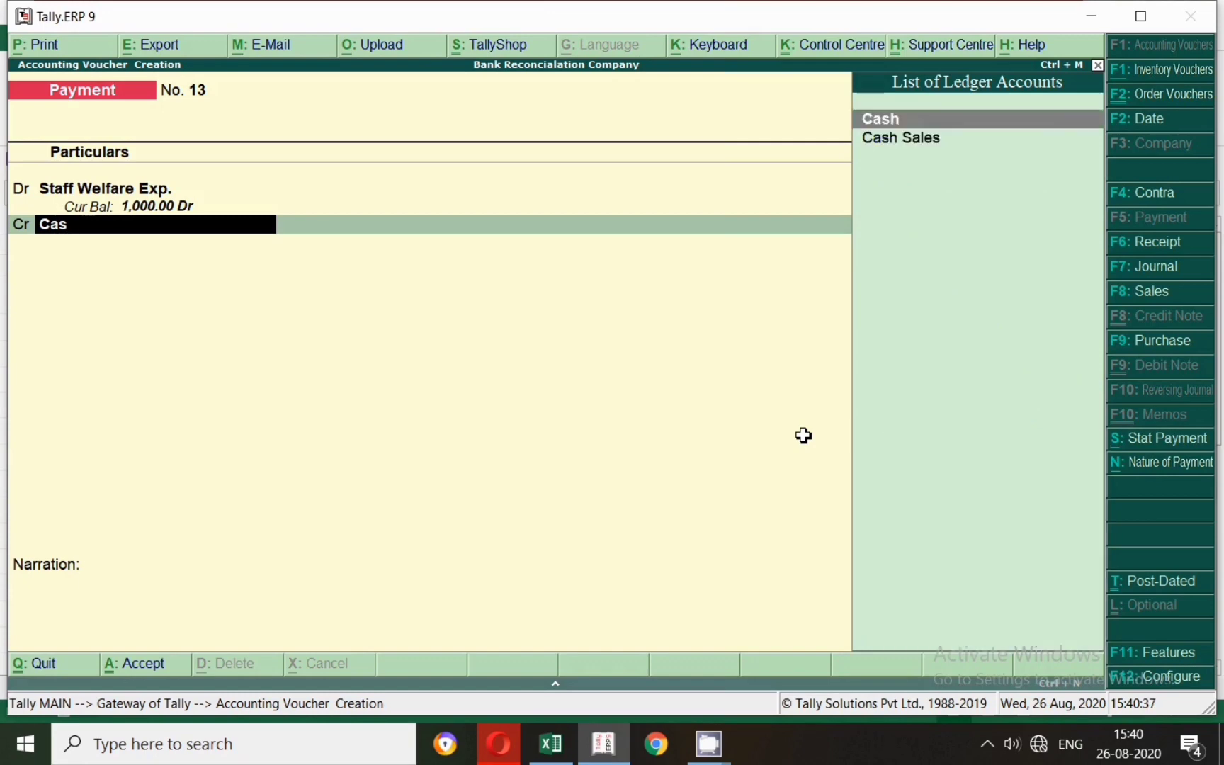
pyautogui.press('Return')
pyautogui.press('Return')
pyautogui.press('Return')
pyautogui.press('Return')
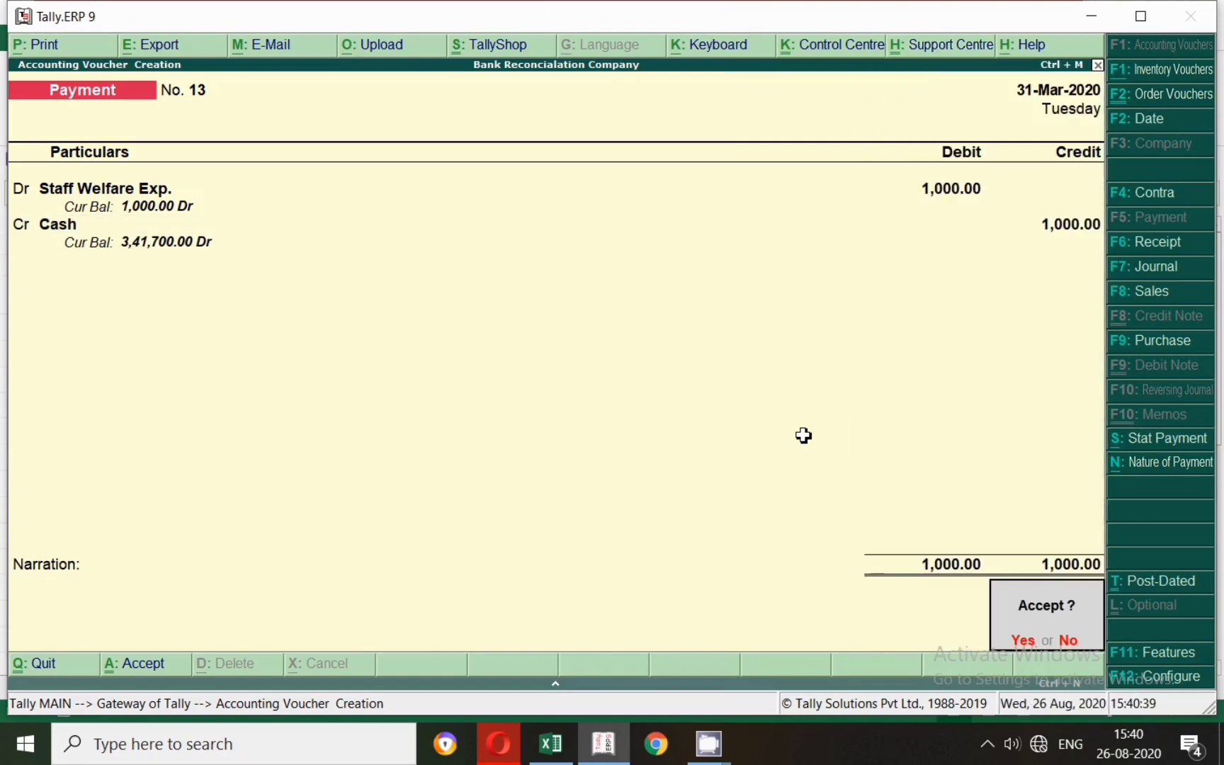
pyautogui.press('y')
# Check the Printing & Staionaty Exp. row in the Excel list and open a Purchase voucher dated 1-Aug-2019 in Tally.ERP 9.
pyautogui.hotkey('alt', 'Tab')
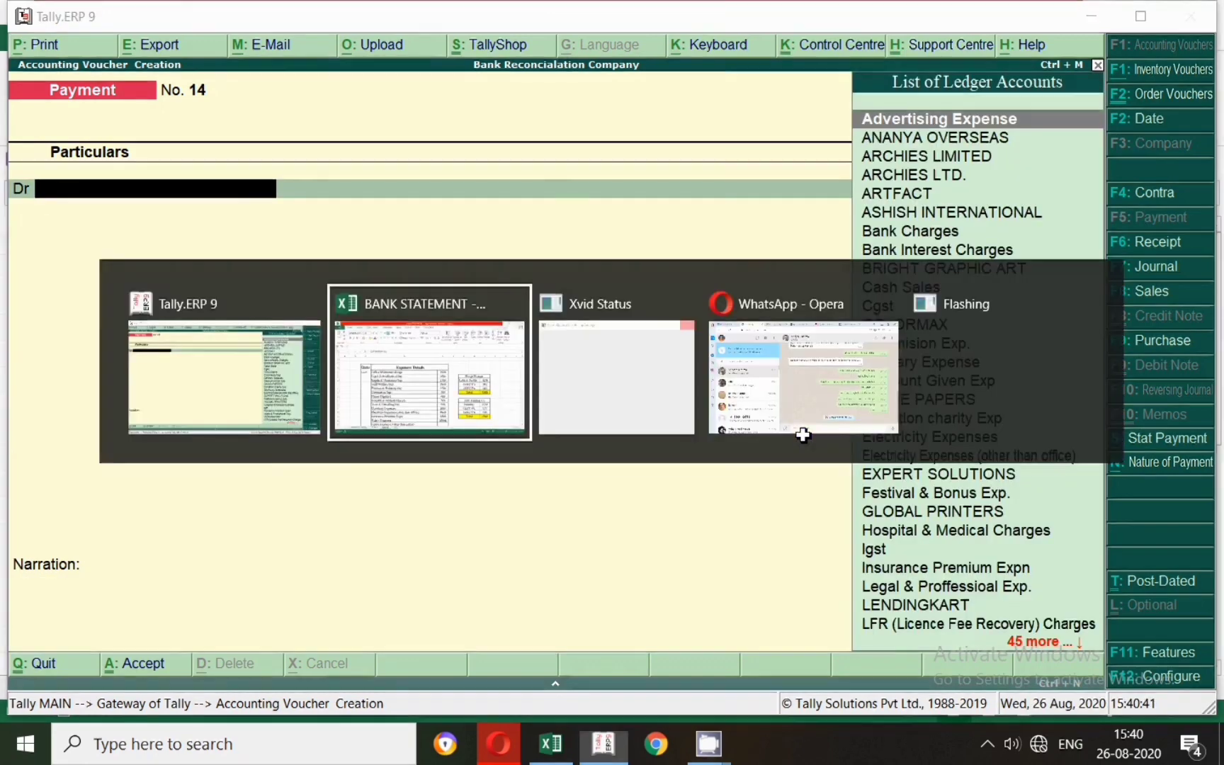
pyautogui.click(423, 432)
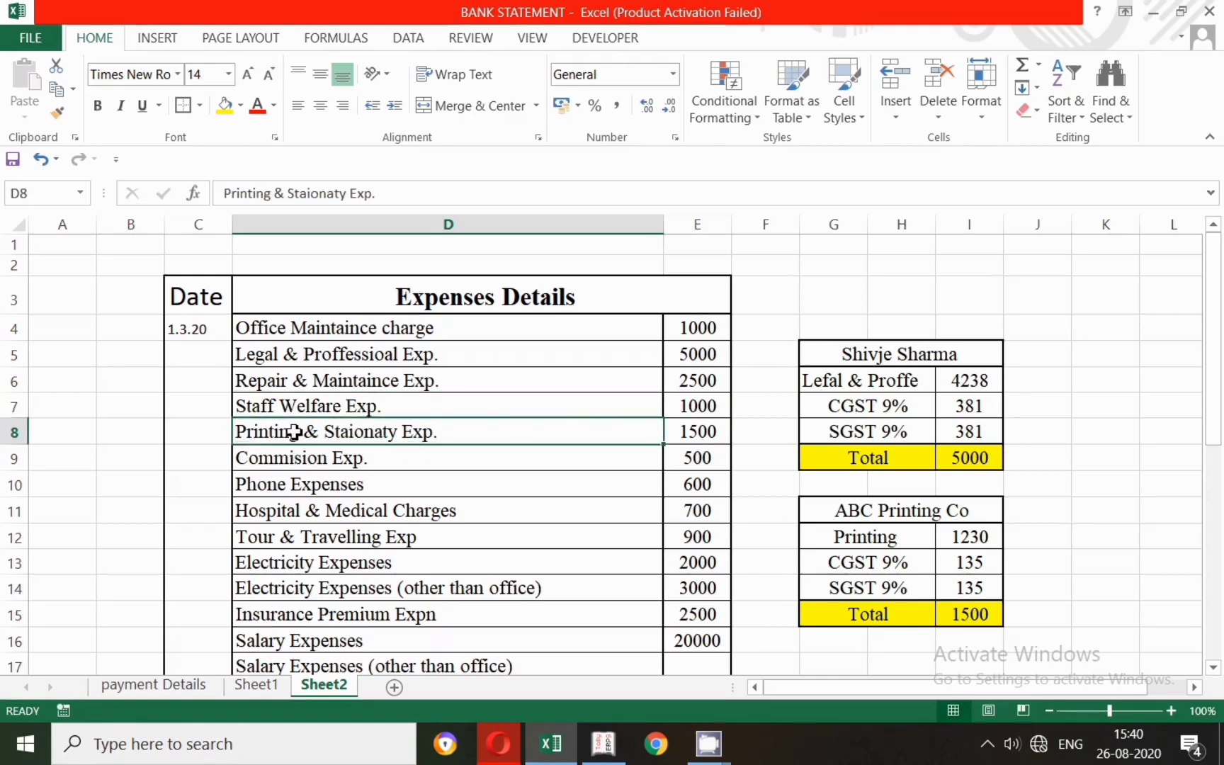
pyautogui.moveTo(287, 432); pyautogui.dragTo(721, 430)
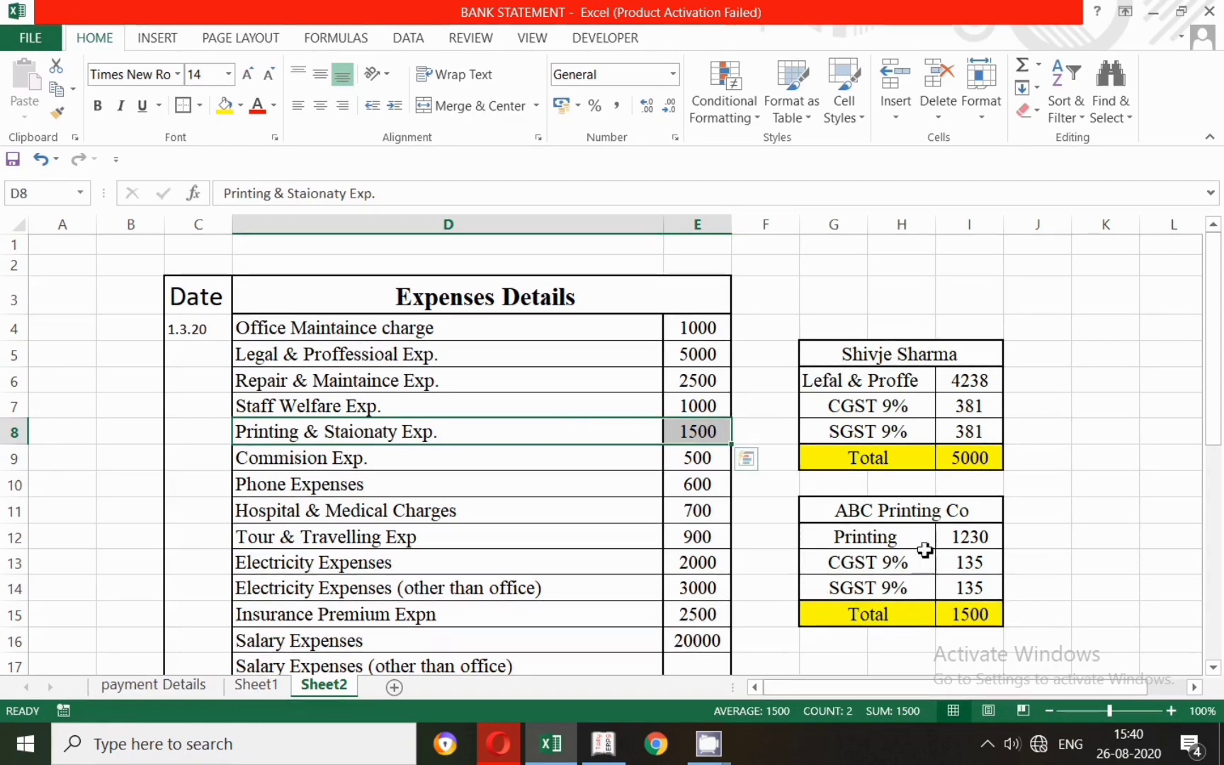
pyautogui.hotkey('alt', 'Tab')
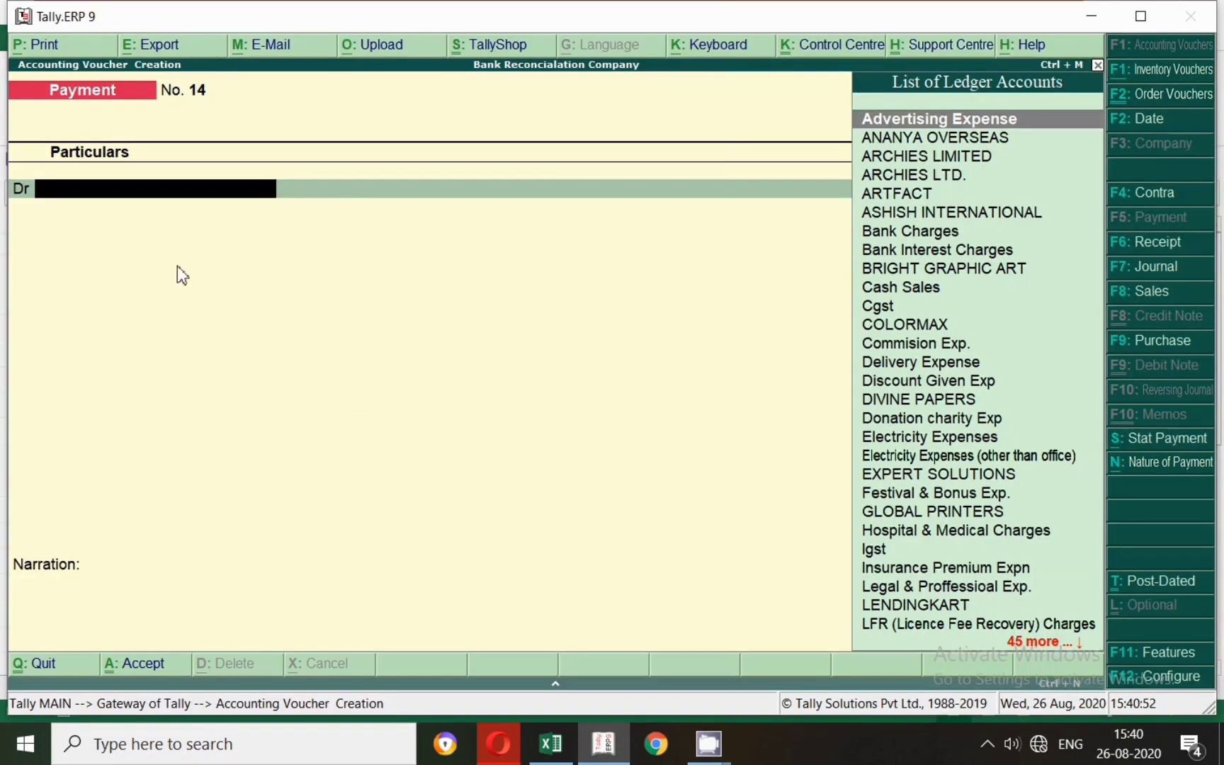
pyautogui.click(1172, 268)
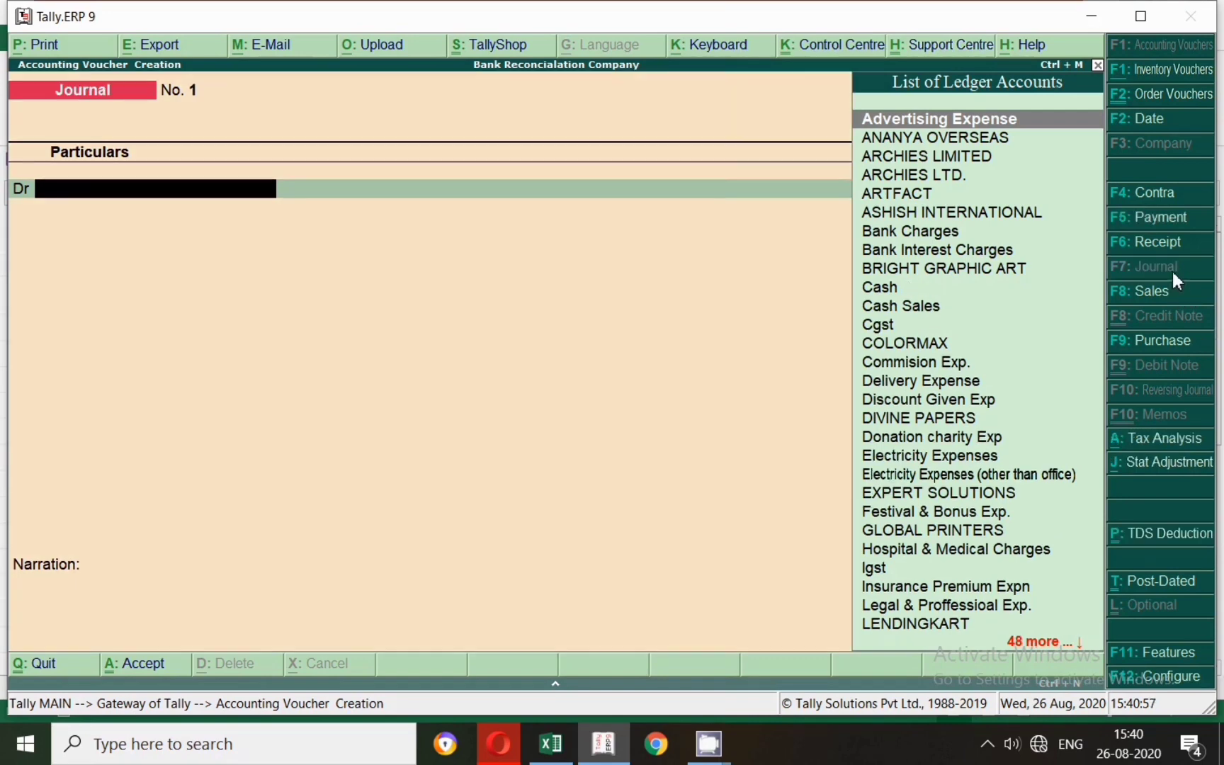
pyautogui.click(1155, 341)
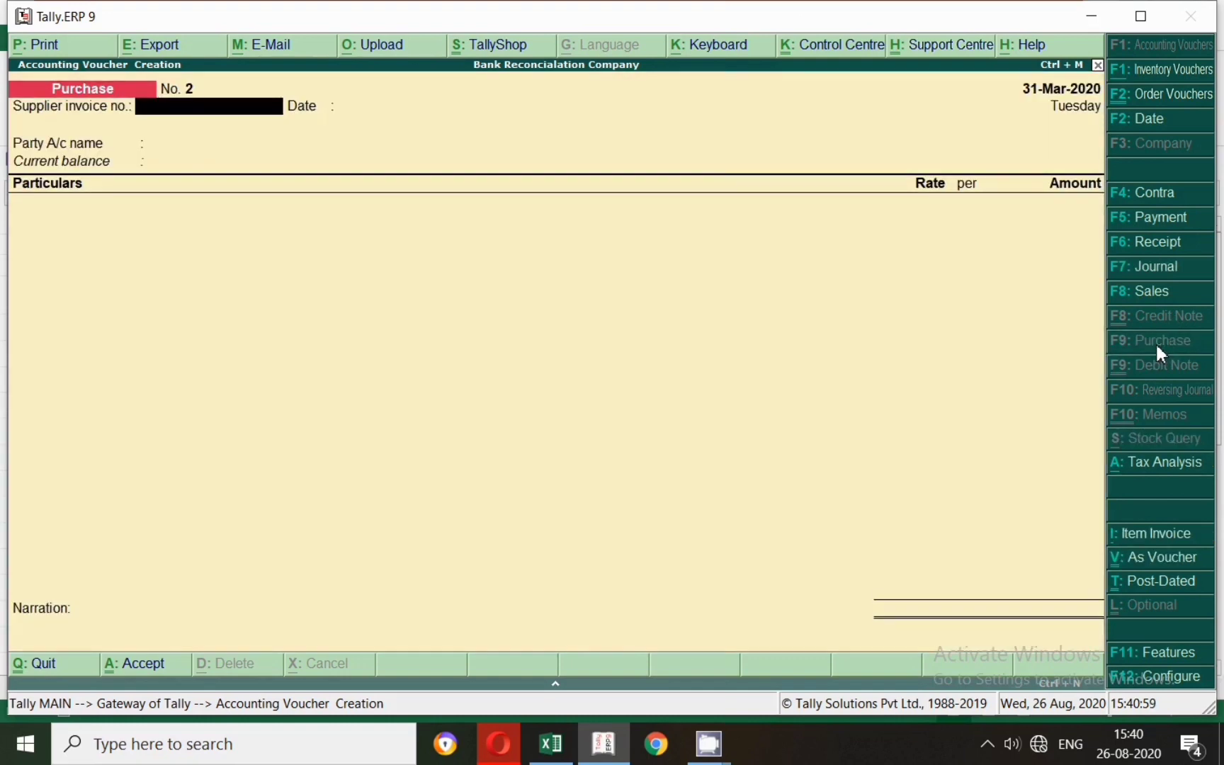
pyautogui.press('F2')
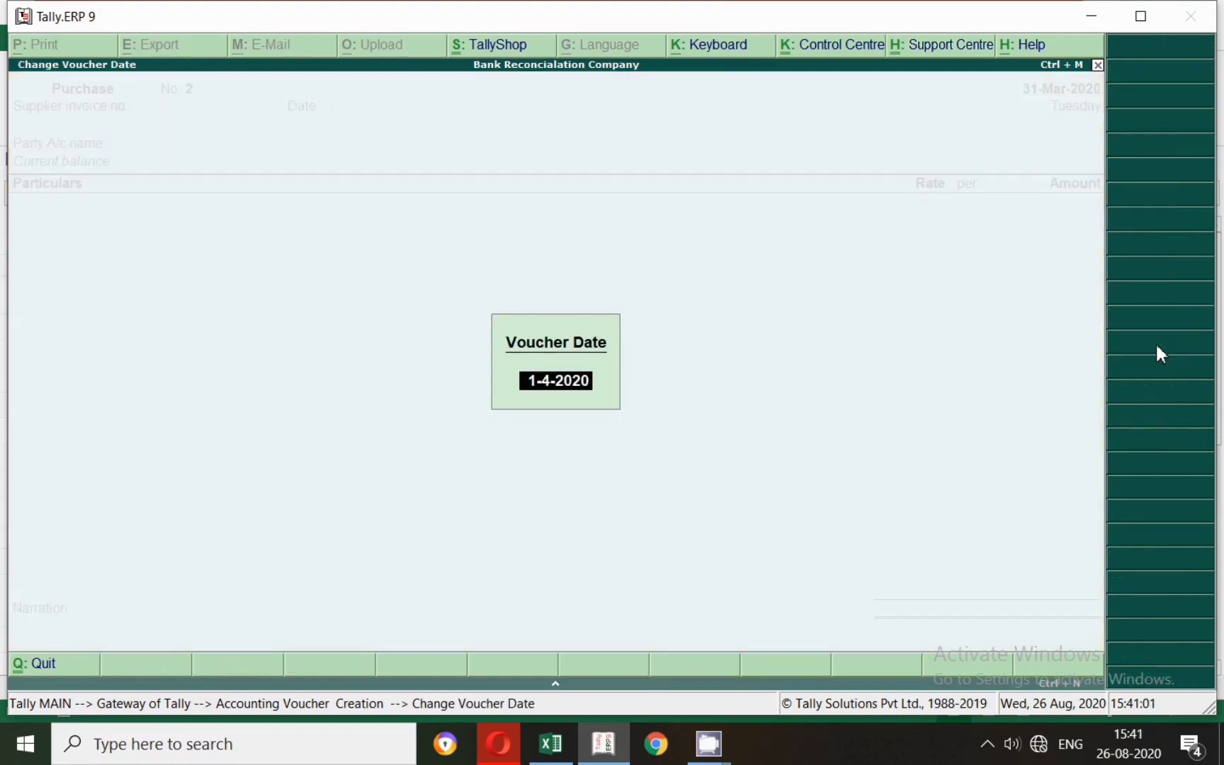
pyautogui.write('1-8')
pyautogui.press('Return')
pyautogui.press('Return')
# Create a new party ledger named Abc Printing Co under Sundry Creditors from within the Purchase voucher.
pyautogui.write('ac')
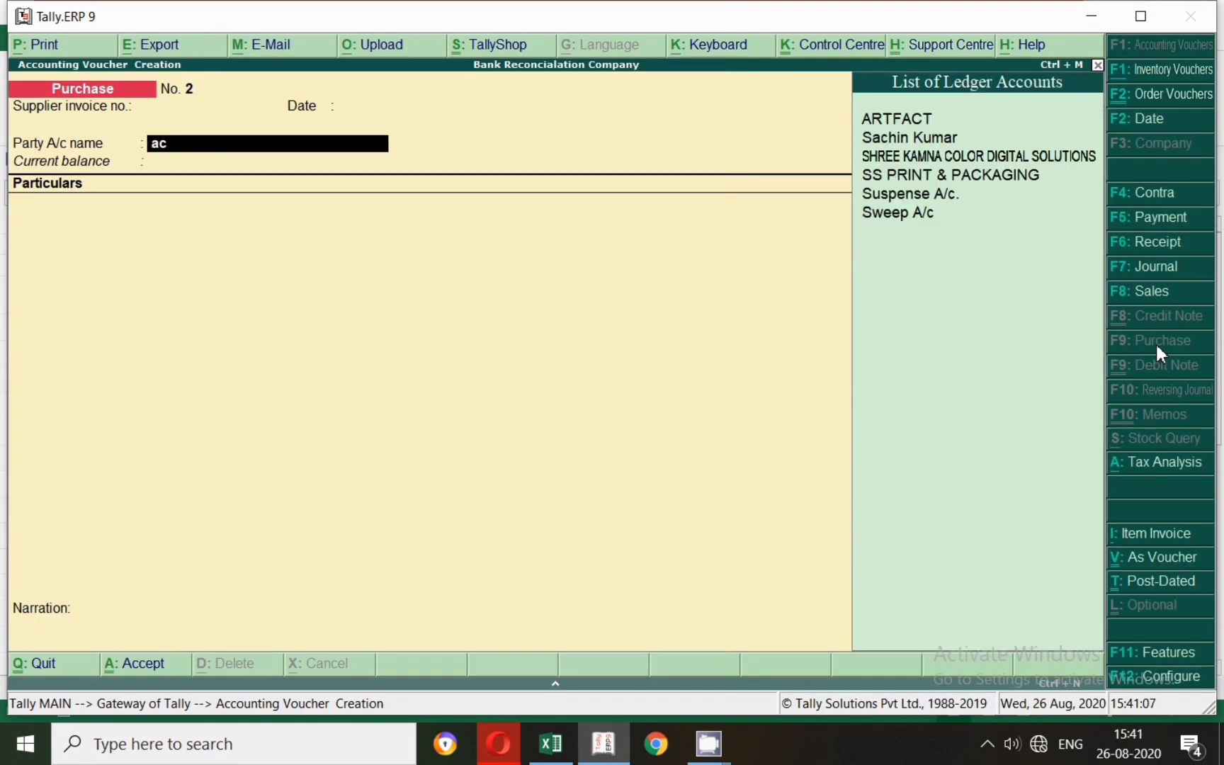
pyautogui.hotkey('alt', 'c')
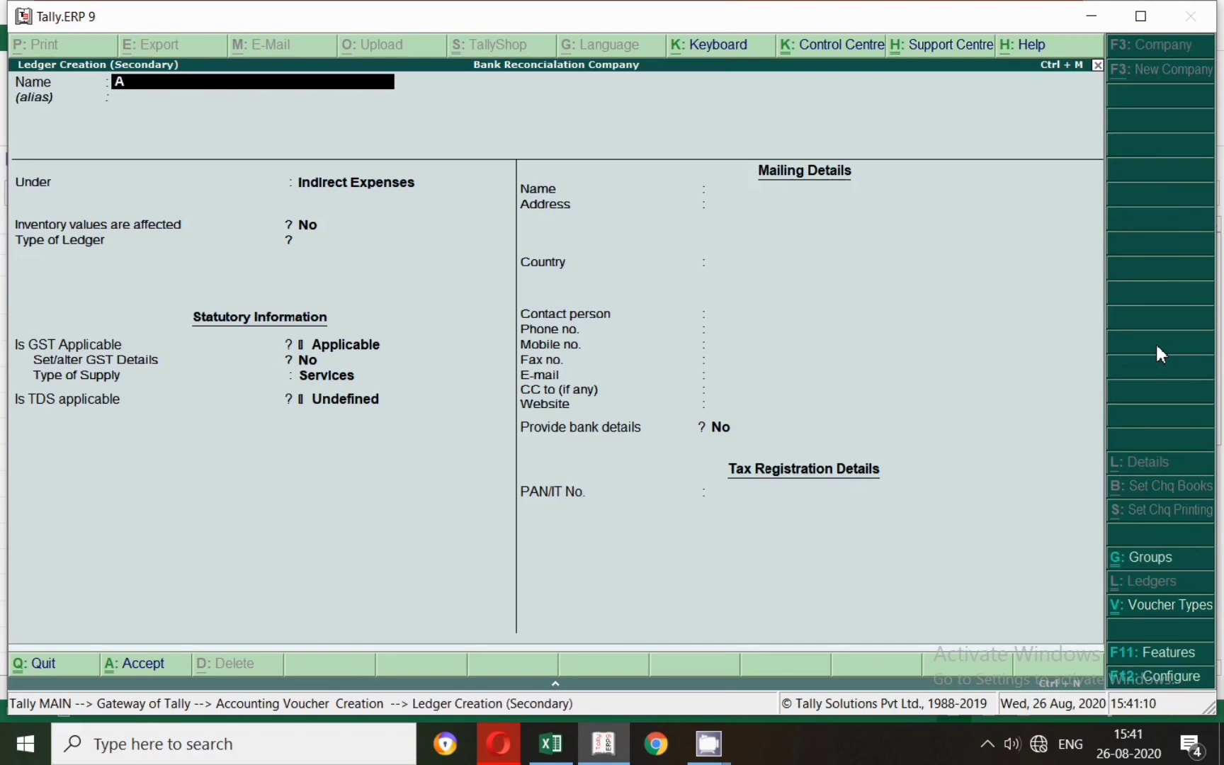
pyautogui.write('Abc Printing co')
pyautogui.press('Return')
pyautogui.press('Return')
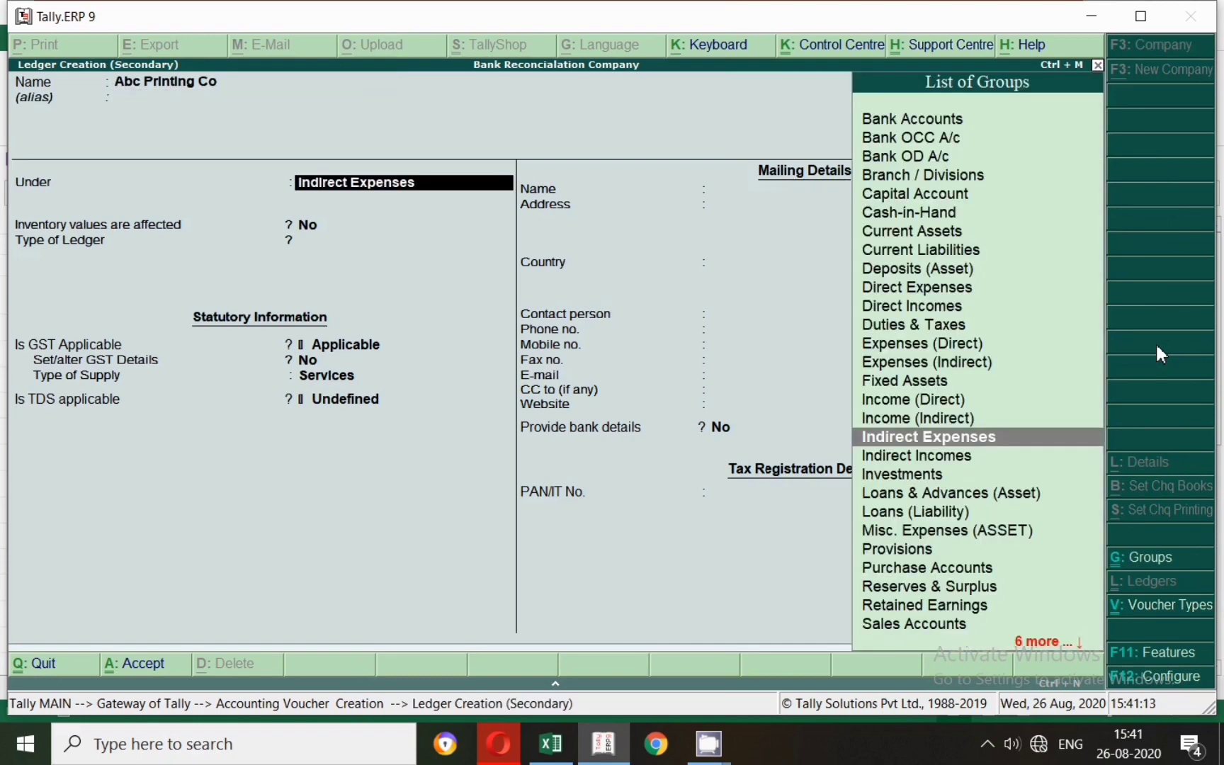
pyautogui.write('Ind')
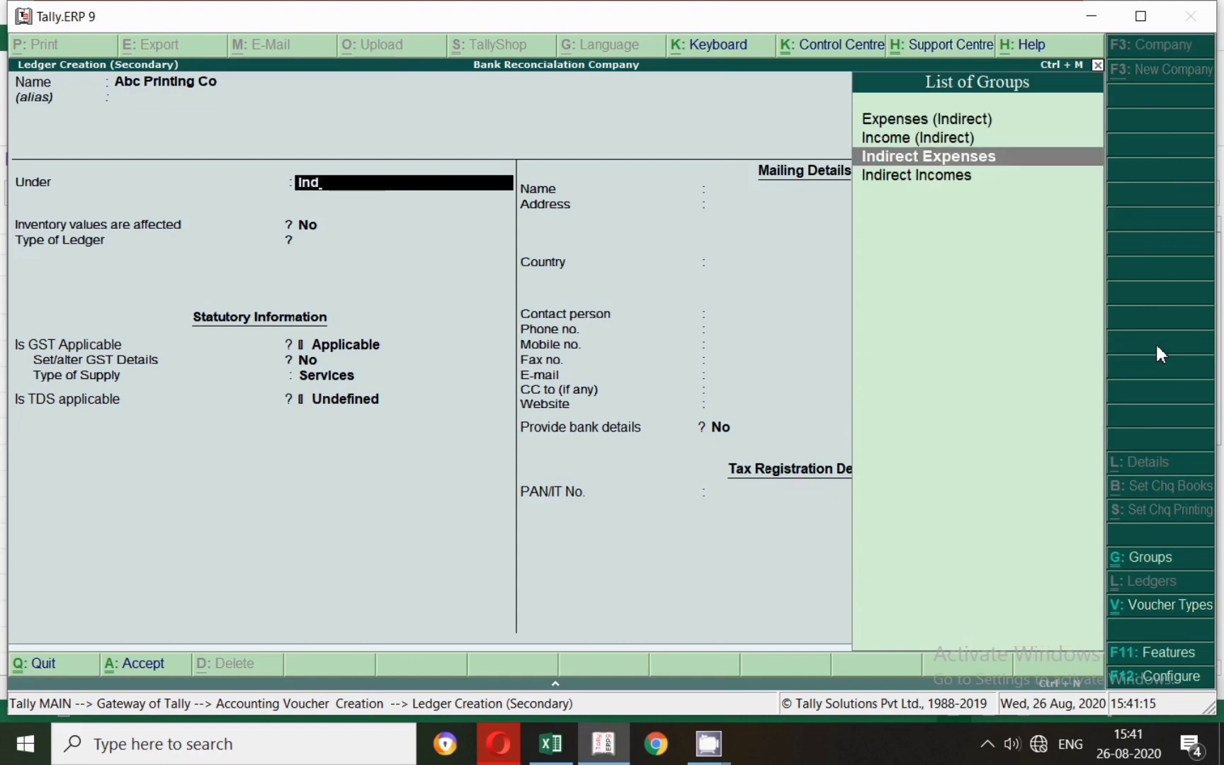
pyautogui.press('BackSpace')
pyautogui.press('BackSpace')
pyautogui.press('BackSpace')
pyautogui.write('Sun')
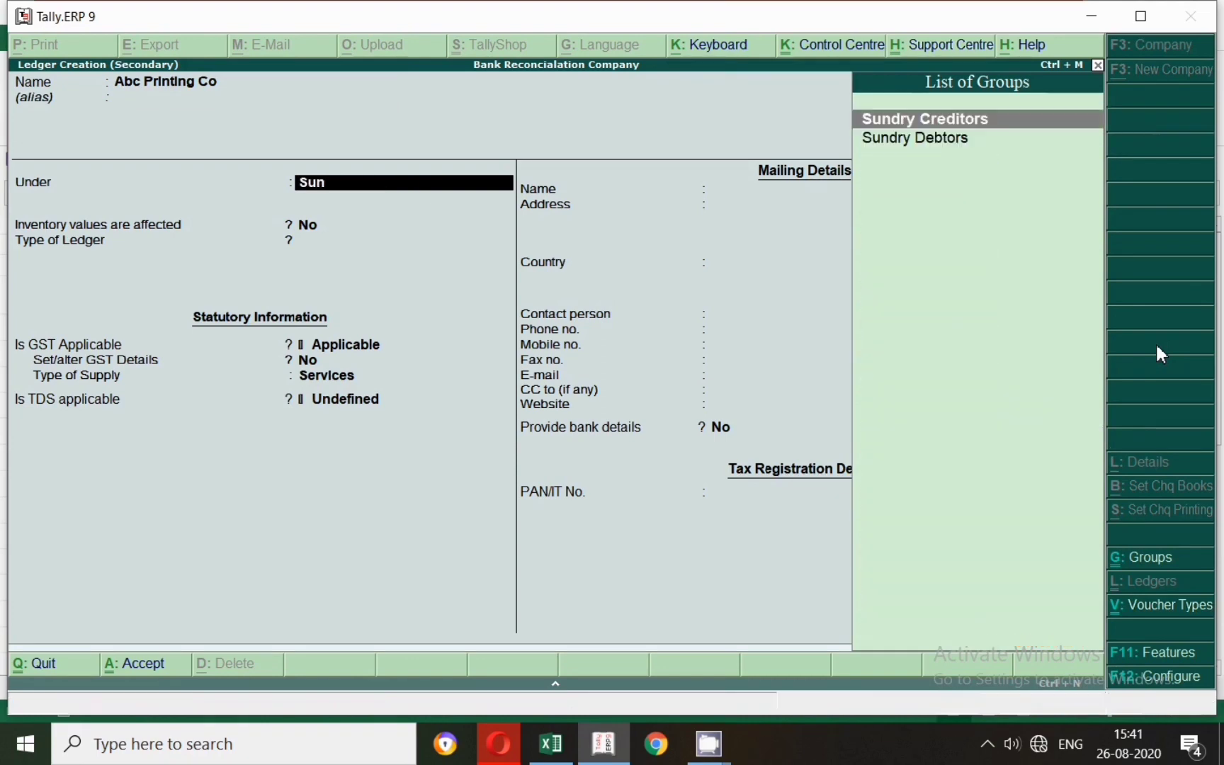
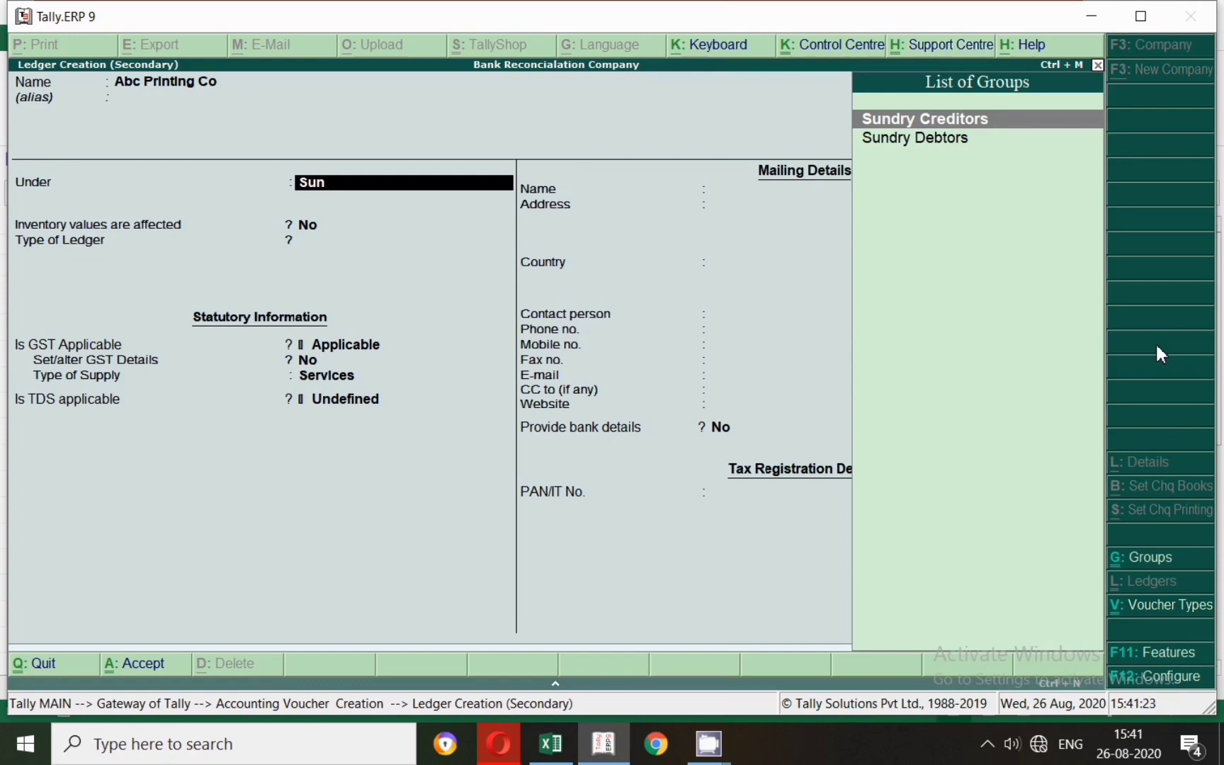
pyautogui.press('Return')
# Keep the ledger's bill-by-bill balances, Delhi state and Regular registration, save it and accept it as the voucher's party with its default details.
pyautogui.press('Return')
pyautogui.press('Return')
pyautogui.press('Return')
pyautogui.press('Return')
pyautogui.press('Return')
pyautogui.press('Return')
pyautogui.press('Return')
pyautogui.press('Return')
pyautogui.press('Return')
pyautogui.press('Return')
pyautogui.press('Return')
pyautogui.press('Return')
pyautogui.press('Return')
pyautogui.press('Return')
pyautogui.press('Return')
pyautogui.press('Return')
pyautogui.press('Return')
pyautogui.press('Return')
pyautogui.press('Return')
pyautogui.press('Return')
pyautogui.press('Return')
pyautogui.press('Return')
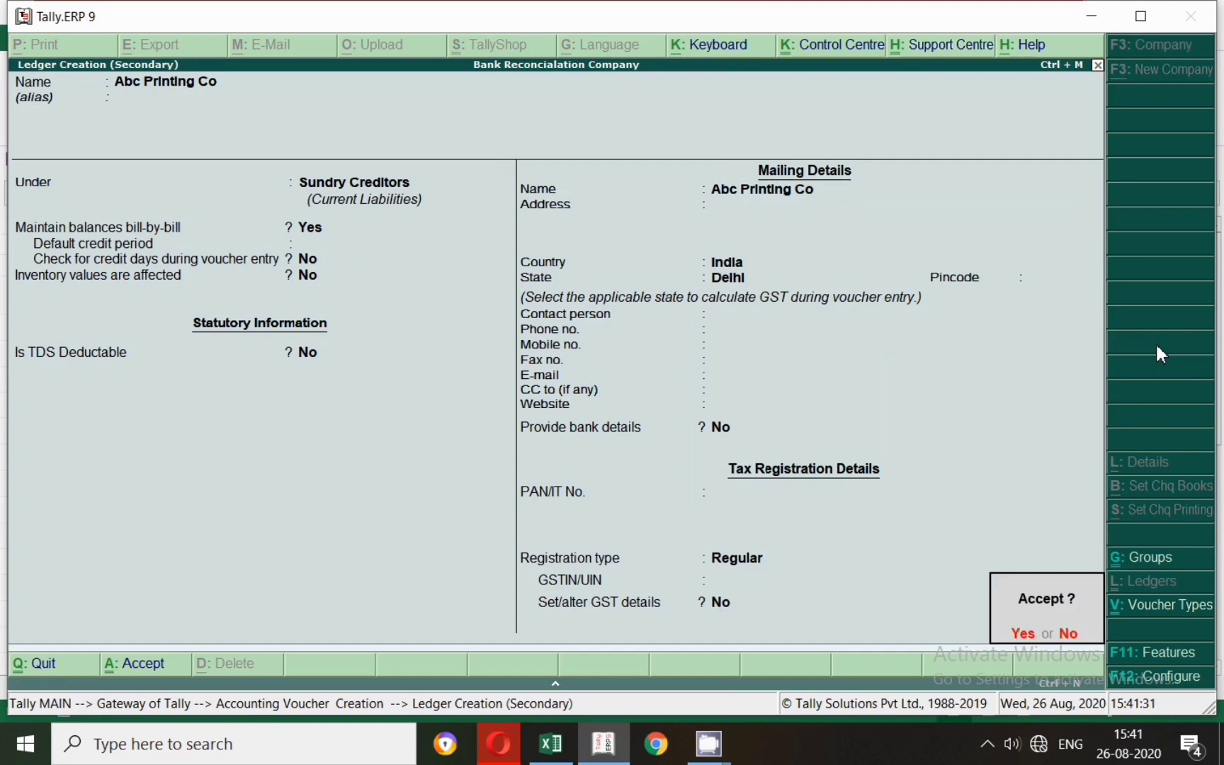
pyautogui.press('Return')
pyautogui.press('Return')
pyautogui.press('Return')
pyautogui.press('Return')
pyautogui.press('Return')
pyautogui.press('Return')
# Recheck the expense name in the Excel list and choose Printing & Staionaty Exp. as the Purchase voucher's first line.
pyautogui.hotkey('alt', 'Tab')
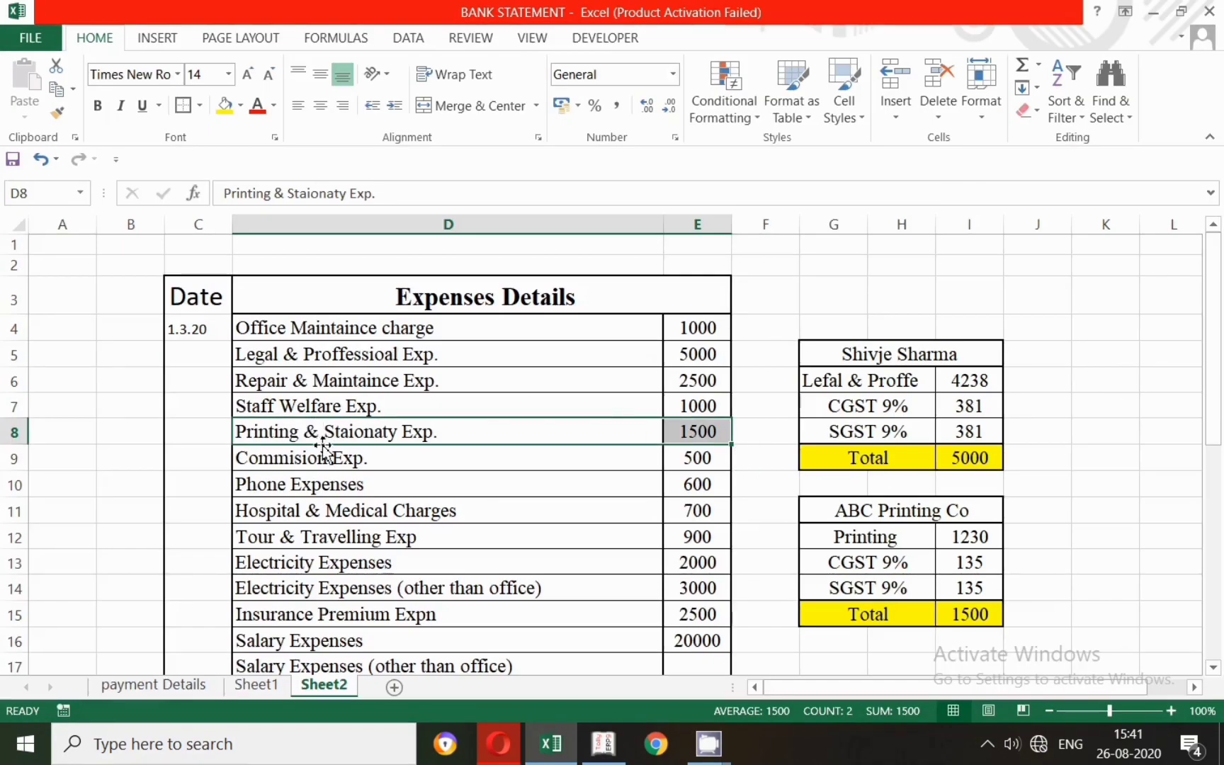
pyautogui.hotkey('alt', 'Tab')
pyautogui.write('Pri')
pyautogui.press('Return')
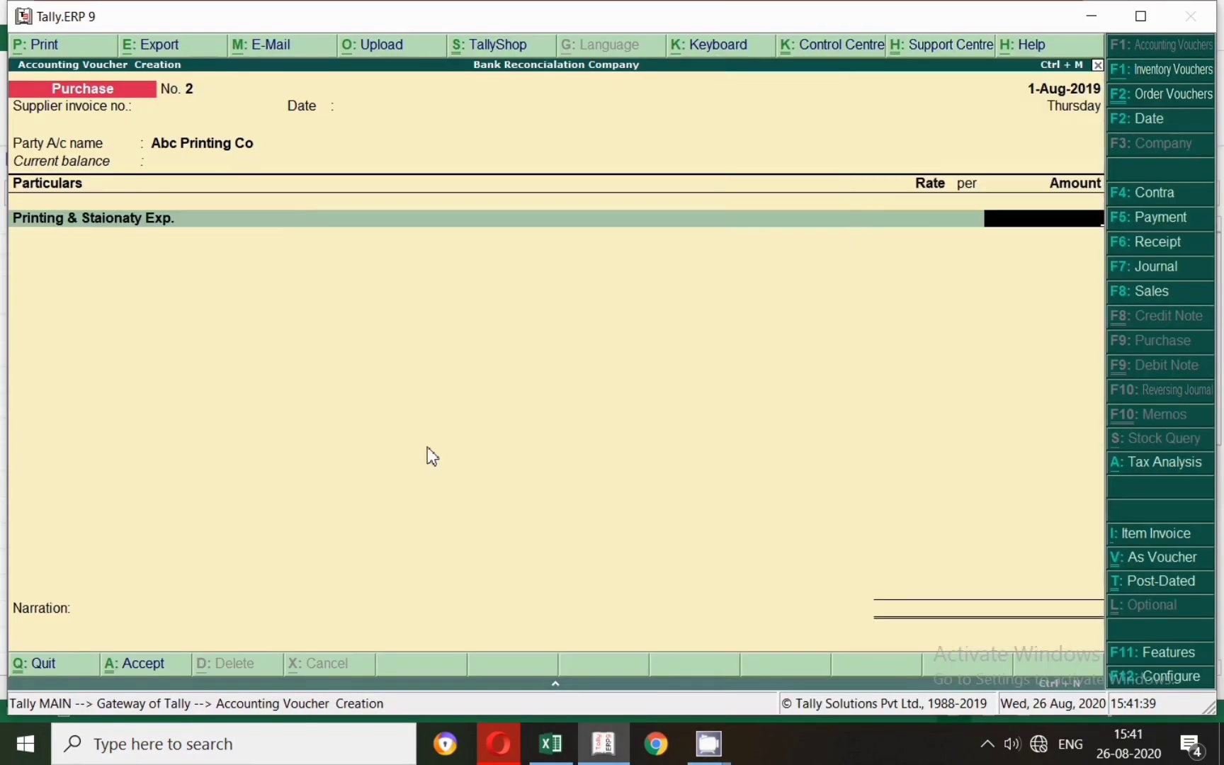
# Check the ABC Printing Co bill in Excel, enter 1230 for Printing & Staionaty Exp. in Tally.ERP 9 and add a Cgst line.
pyautogui.hotkey('alt', 'Tab')
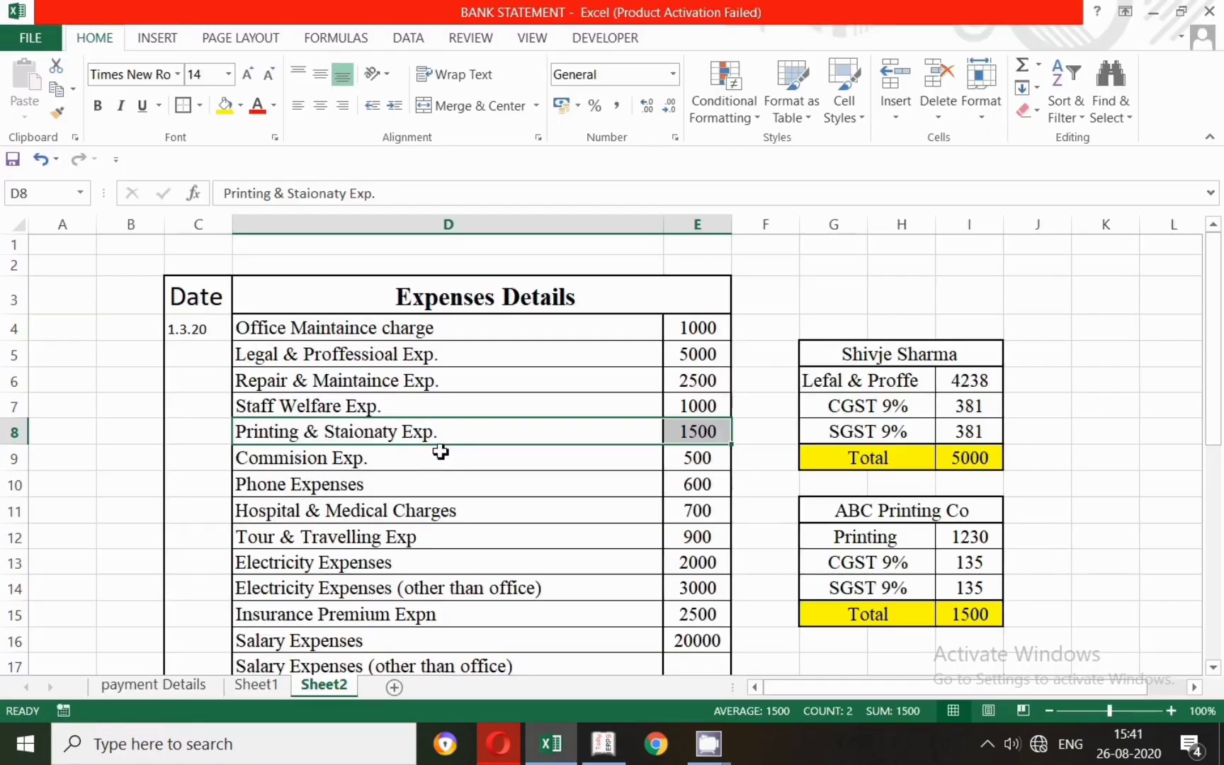
pyautogui.hotkey('alt', 'Tab')
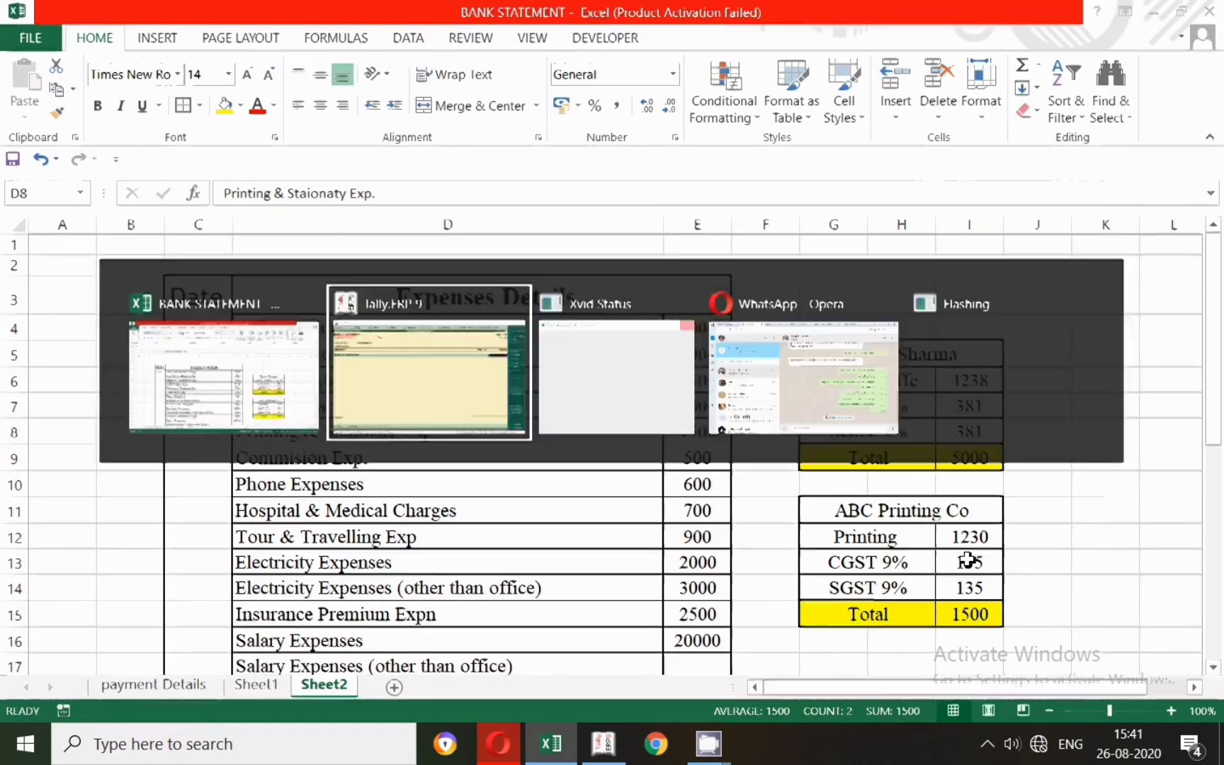
pyautogui.write('1230')
pyautogui.press('Return')
pyautogui.write('Cgs')
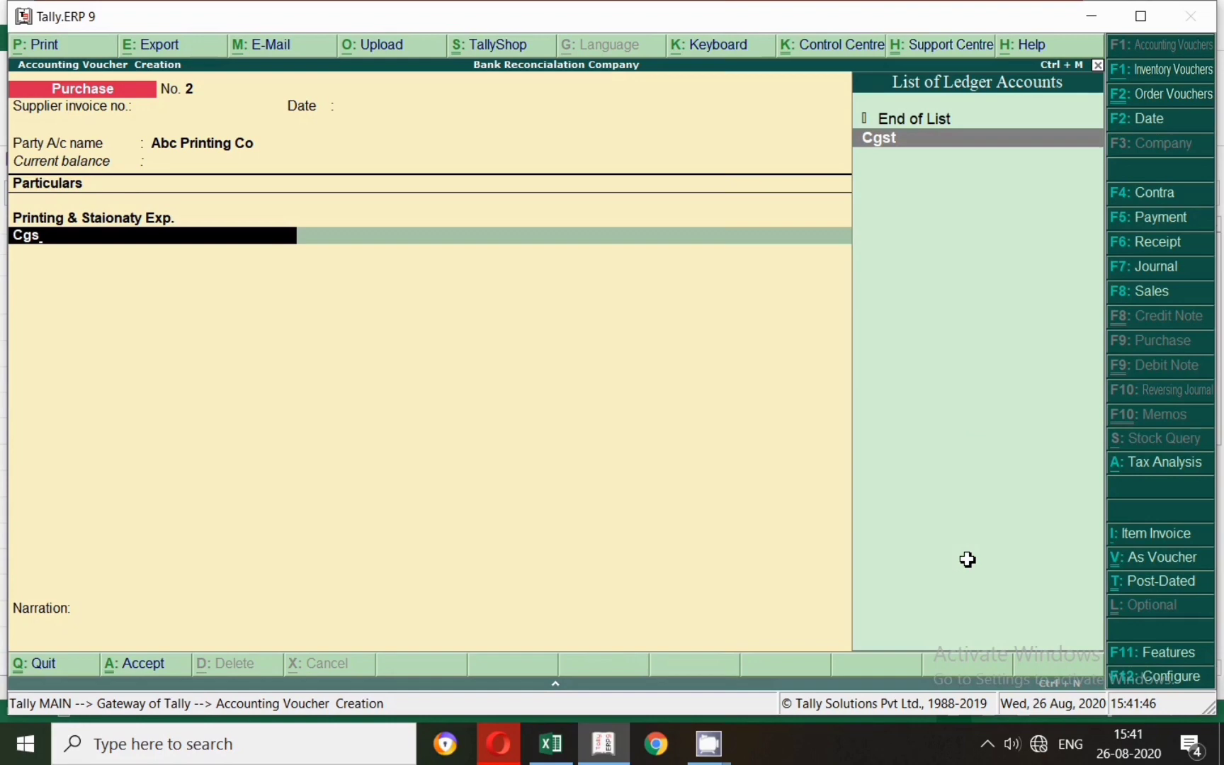
pyautogui.press('Return')
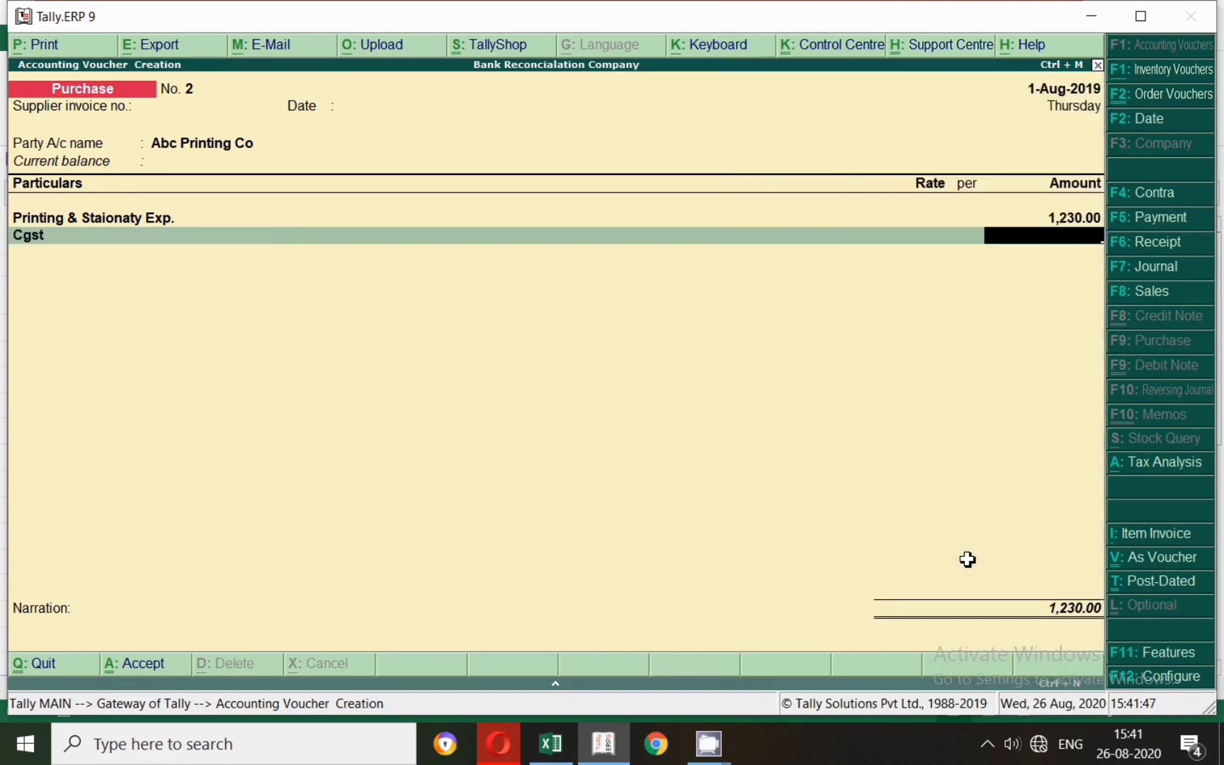
# Open the Printing & Staionaty Exp. ledger for alteration from the voucher's first line and enable setting its GST details.
pyautogui.press('BackSpace')
pyautogui.press('BackSpace')
pyautogui.press('BackSpace')
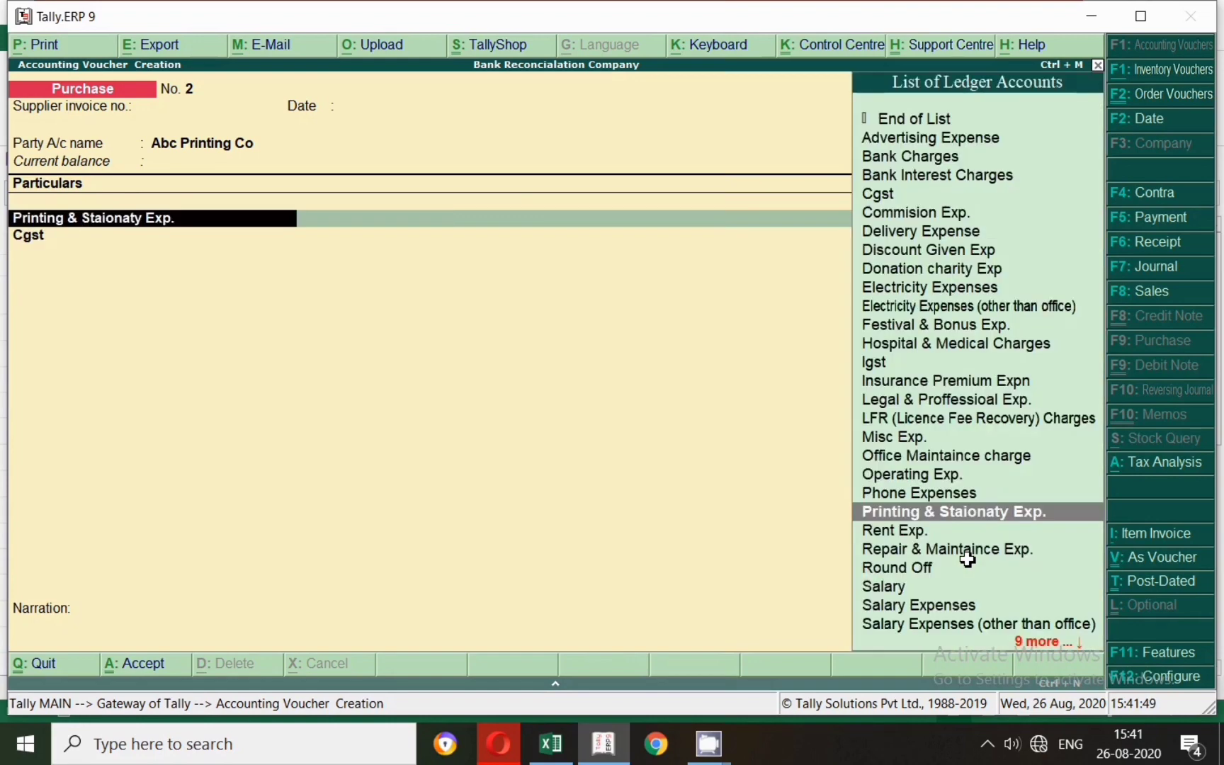
pyautogui.hotkey('ctrl', 'Return')
pyautogui.press('Return')
pyautogui.press('Return')
pyautogui.press('Return')
pyautogui.press('Return')
pyautogui.press('Return')
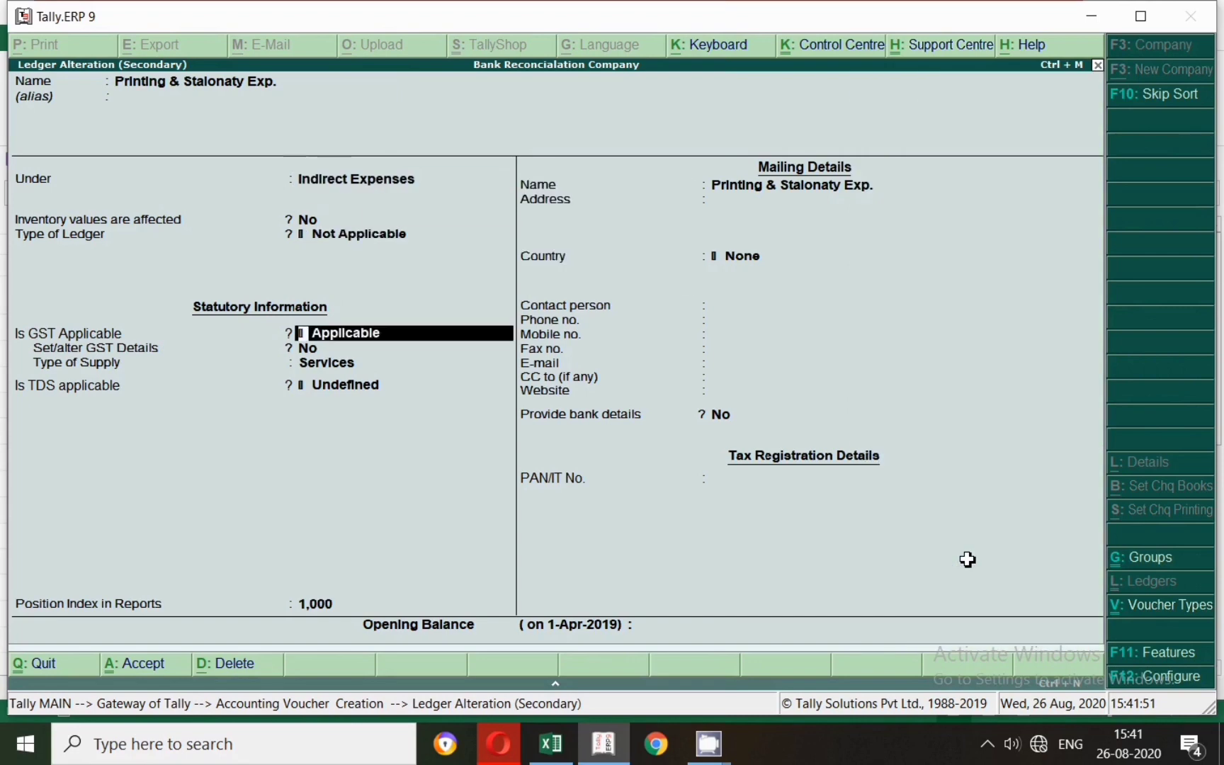
pyautogui.press('Return')
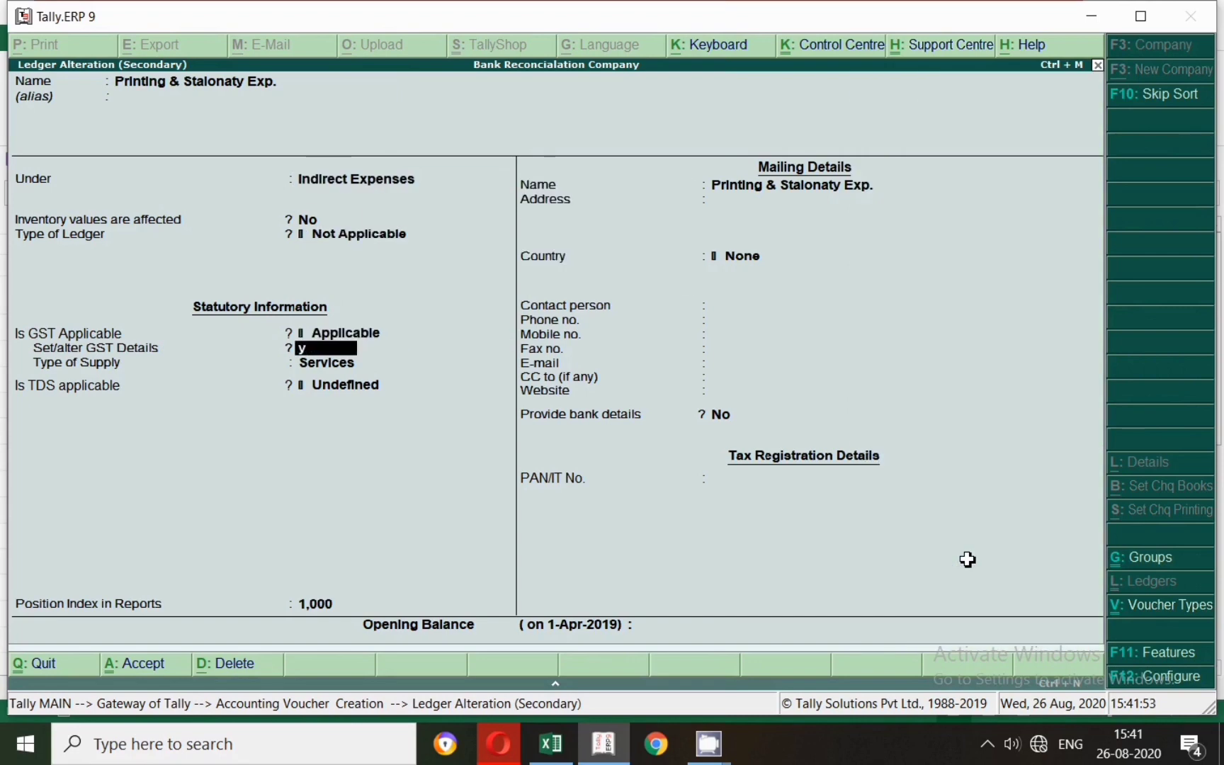
pyautogui.press('Return')
pyautogui.press('Return')
pyautogui.press('Return')
pyautogui.press('Return')
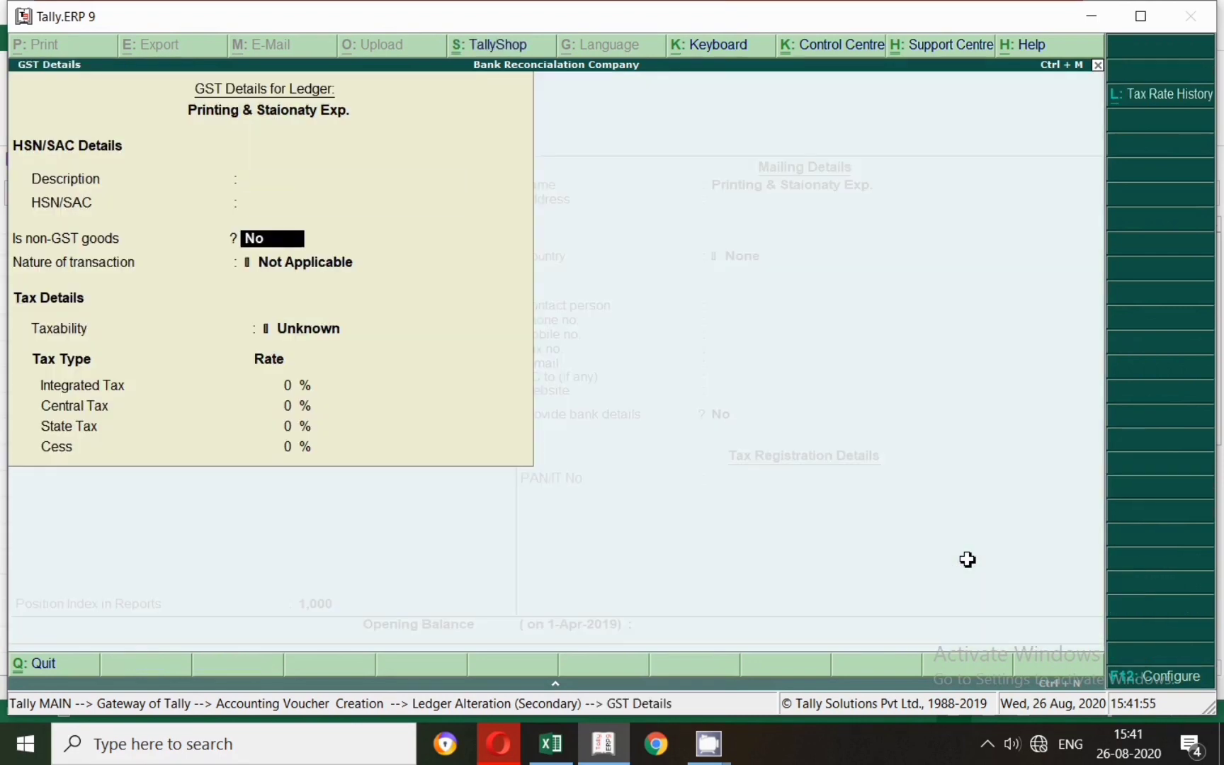
# Set the ledger's nature of transaction to Purchase Taxable with an 18% integrated tax rate and save the GST details.
pyautogui.press('Down')
pyautogui.press('Down')
pyautogui.press('Down')
pyautogui.press('Down')
pyautogui.press('Down')
pyautogui.press('Down')
pyautogui.press('Down')
pyautogui.press('Down')
pyautogui.press('Down')
pyautogui.press('Down')
pyautogui.press('Down')
pyautogui.press('Down')
pyautogui.press('Down')
pyautogui.press('Down')
pyautogui.press('Down')
pyautogui.press('Down')
pyautogui.press('Down')
pyautogui.press('Down')
pyautogui.press('Down')
pyautogui.press('Down')
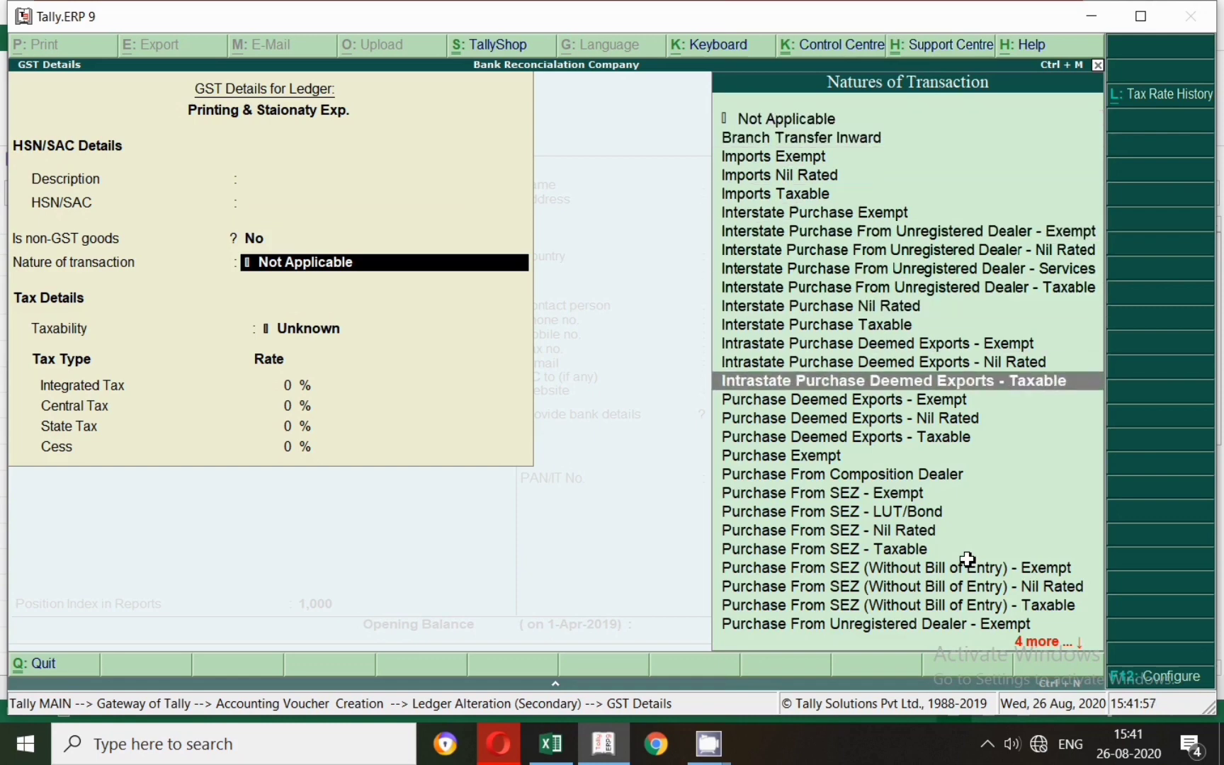
pyautogui.press('Up')
pyautogui.press('Down')
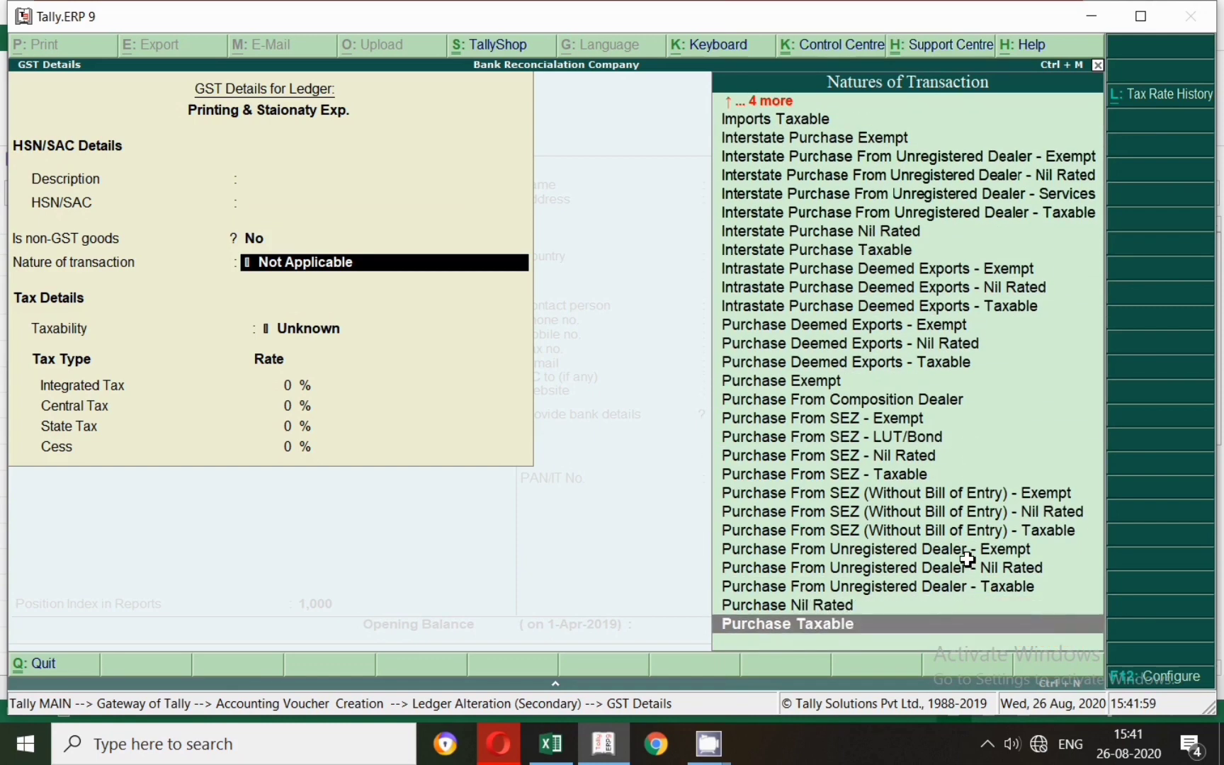
pyautogui.press('Return')
pyautogui.write('18')
pyautogui.press('Return')
pyautogui.press('Return')
pyautogui.press('Return')
pyautogui.press('Return')
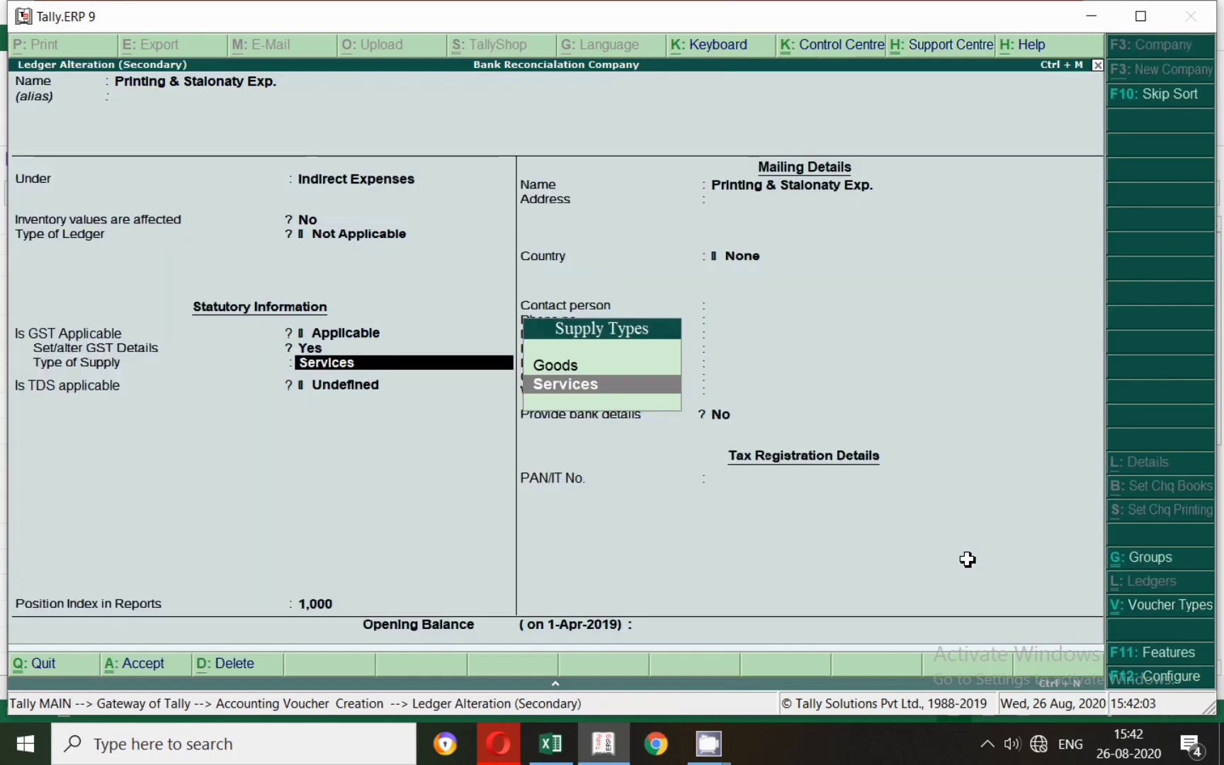
# Change the ledger's type of supply to Goods, save it and return to the Cgst amount in the Purchase voucher.
pyautogui.press('Up')
pyautogui.press('Return')
pyautogui.press('Return')
pyautogui.press('Return')
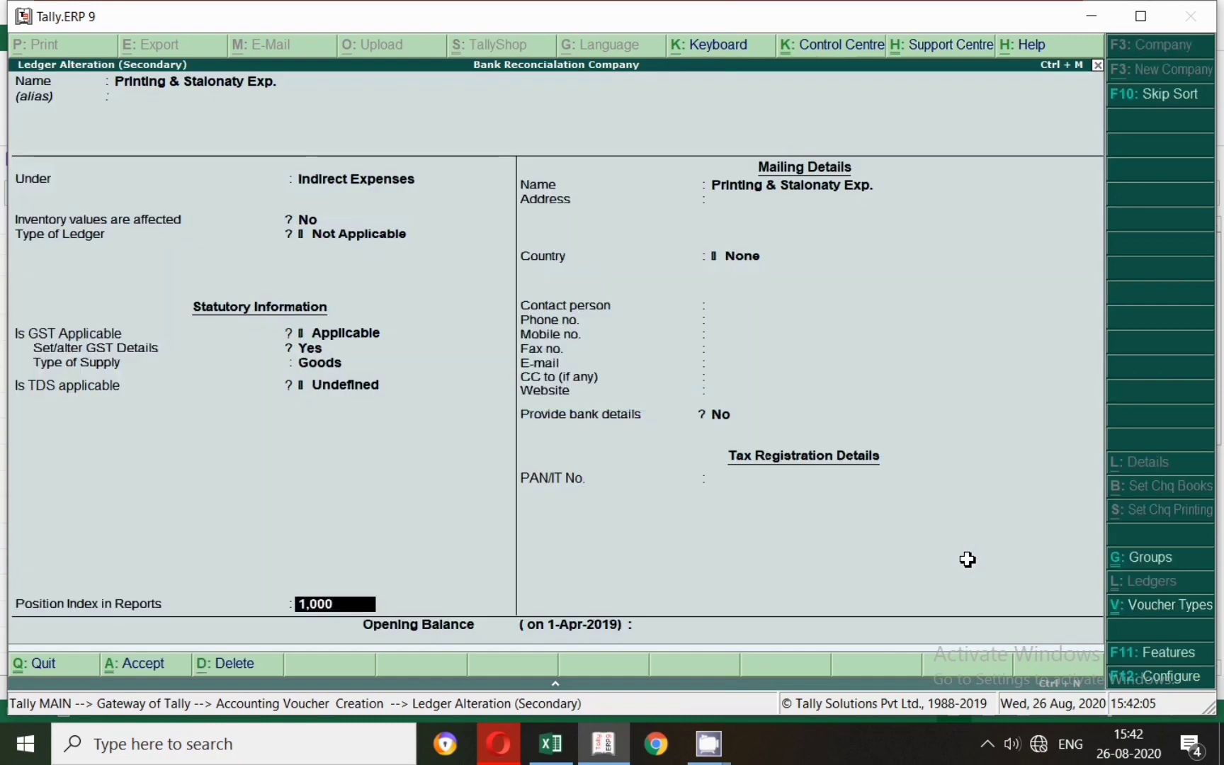
pyautogui.press('Return')
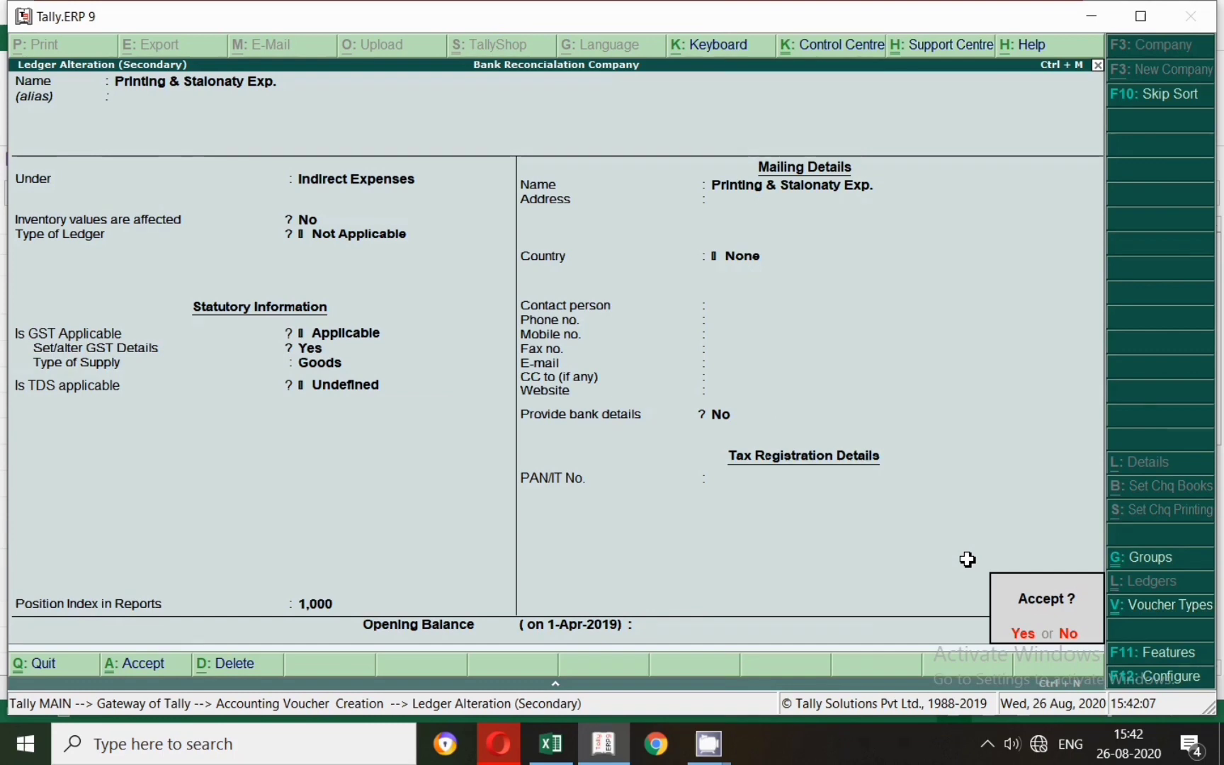
pyautogui.press('Return')
pyautogui.press('Return')
pyautogui.press('Return')
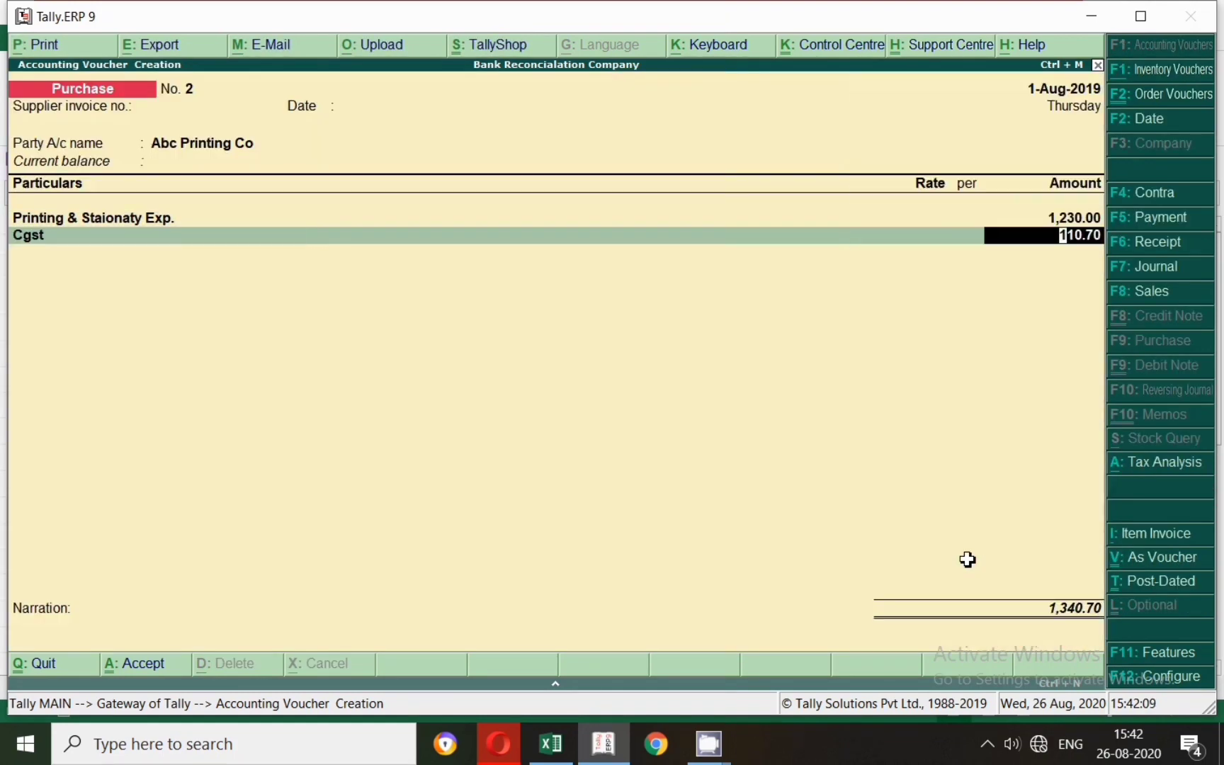
# Check the ABC Printing Co CGST in the Excel list and set the voucher's Cgst amount to 135.
pyautogui.hotkey('alt', 'Tab')
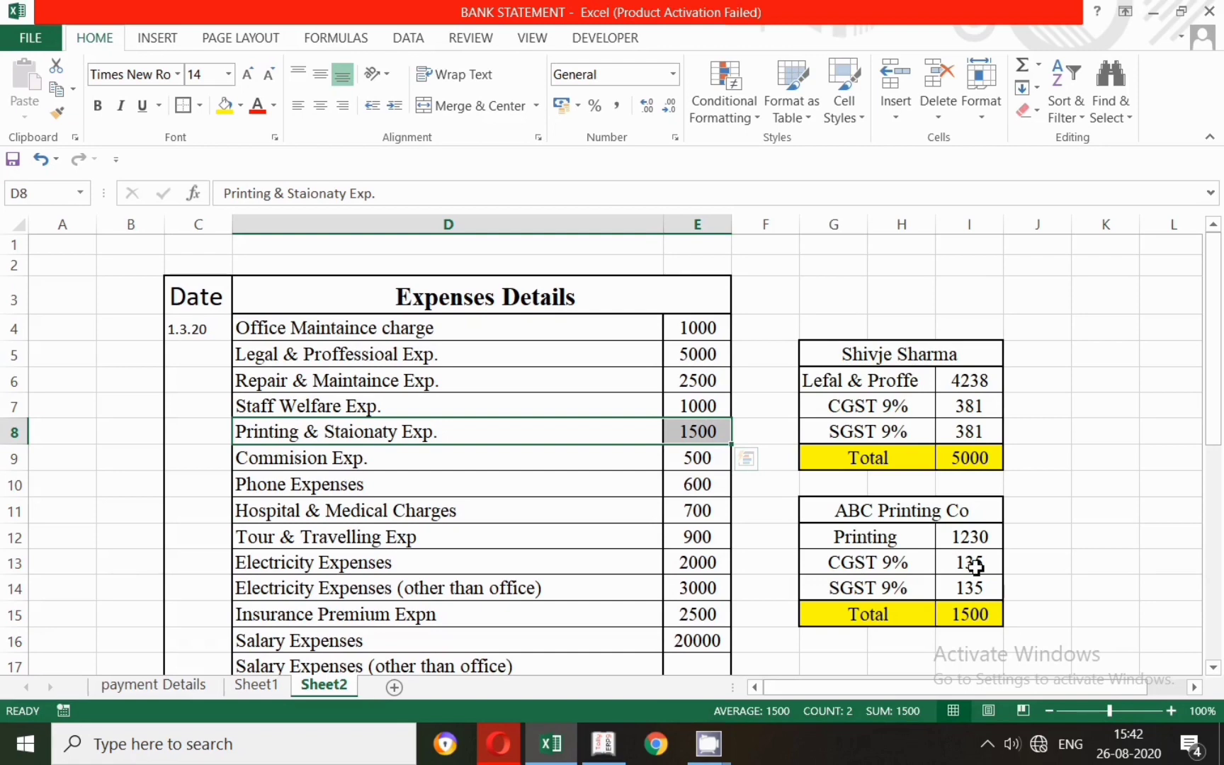
pyautogui.hotkey('alt', 'Tab')
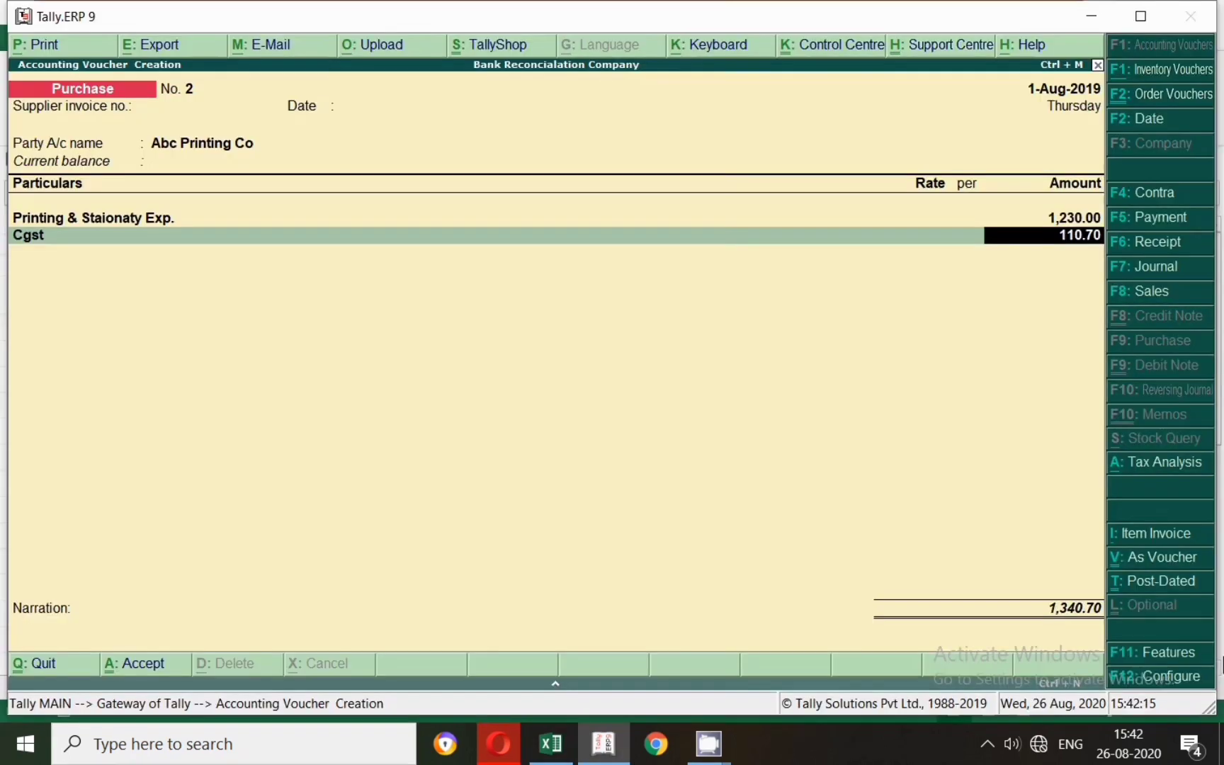
pyautogui.write('135')
pyautogui.press('Return')
# Add an Sgst line of 135 to the Abc Printing Co Purchase voucher.
pyautogui.hotkey('alt', 'Tab')
pyautogui.hotkey('alt', 'Tab')
pyautogui.write('ss')
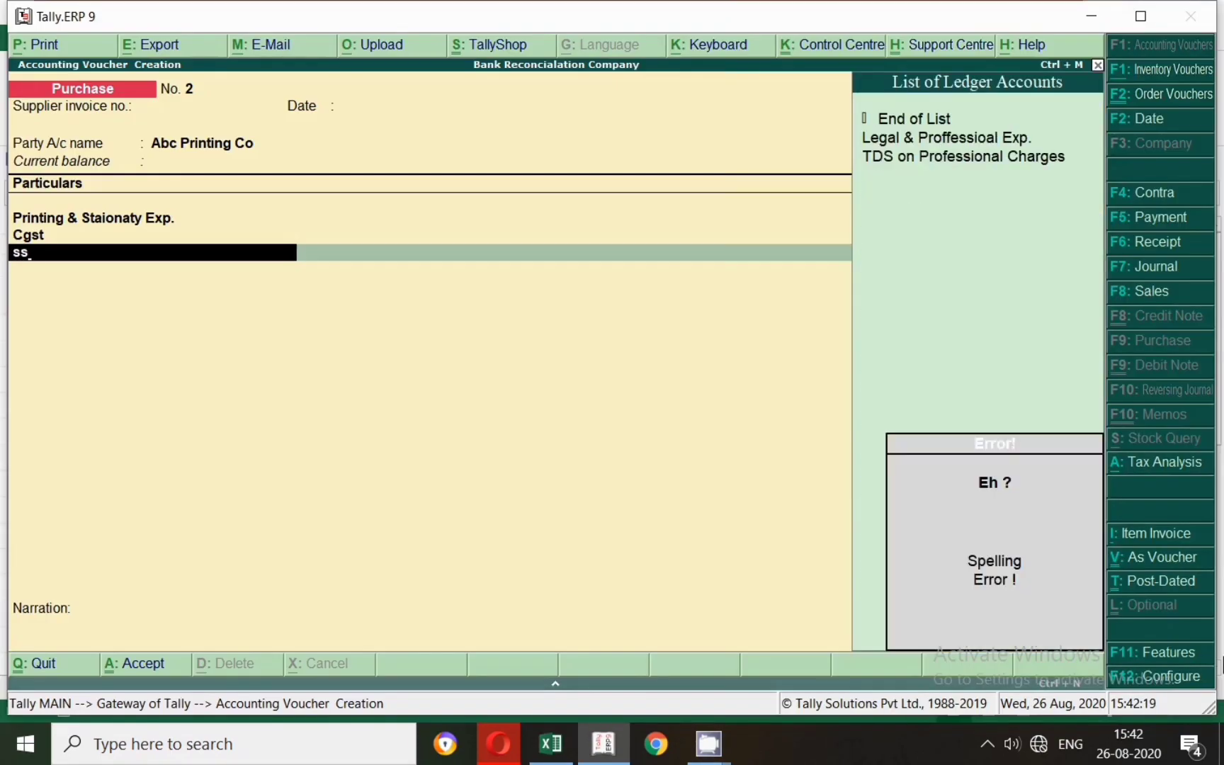
pyautogui.press('BackSpace')
pyautogui.write('gst')
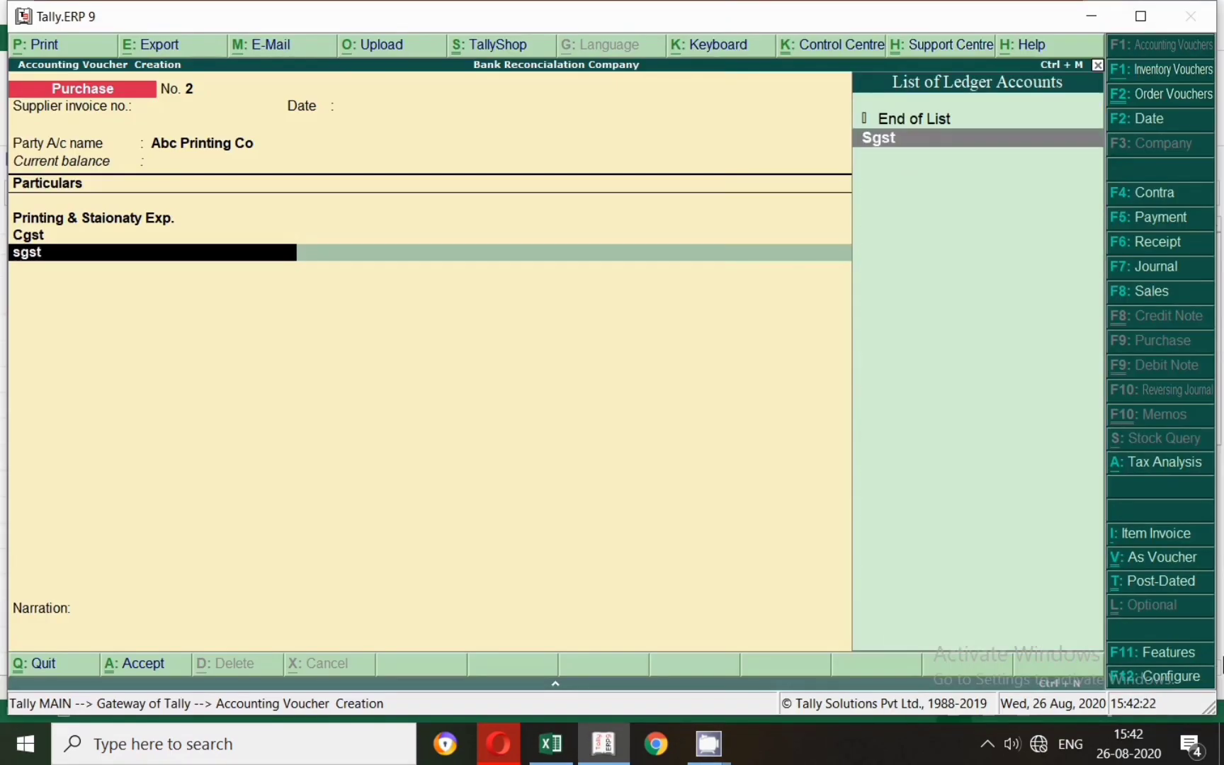
pyautogui.press('Return')
pyautogui.write('135')
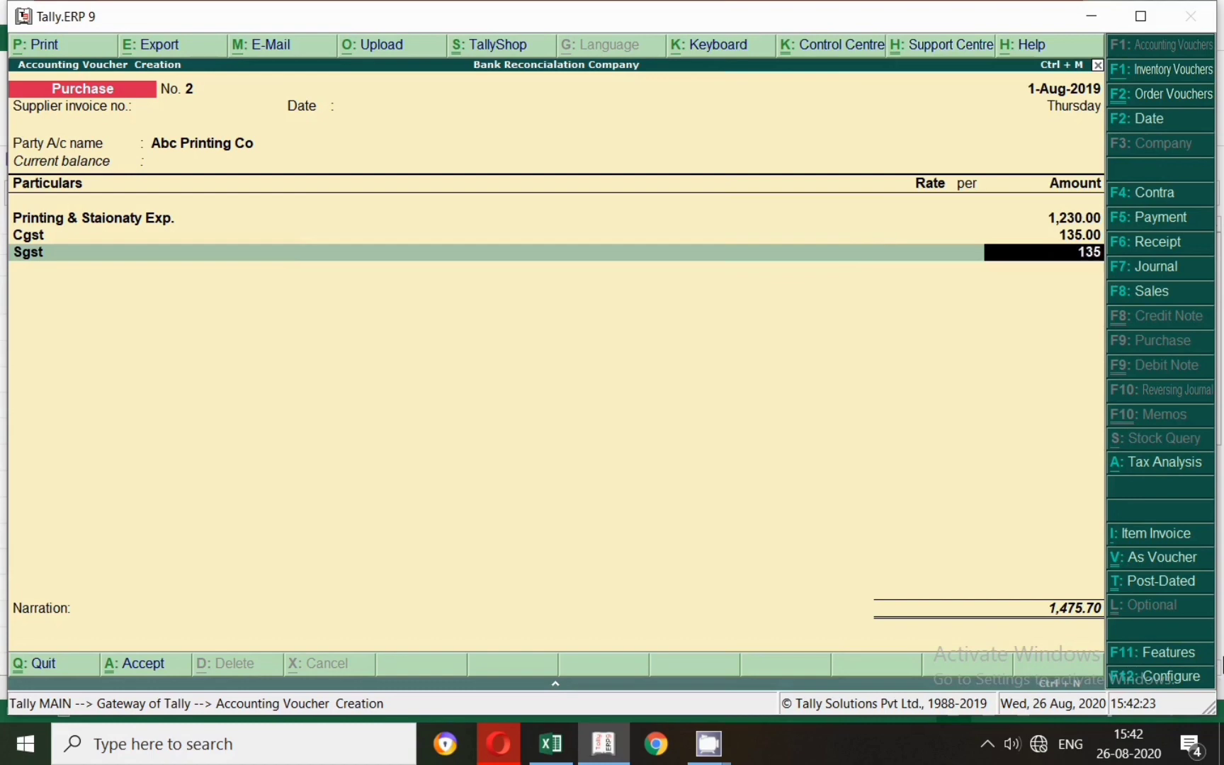
pyautogui.press('Return')
# Compare the voucher with the ABC Printing Co total in Excel and accept the Purchase voucher in Tally.ERP 9.
pyautogui.hotkey('alt', 'Tab')
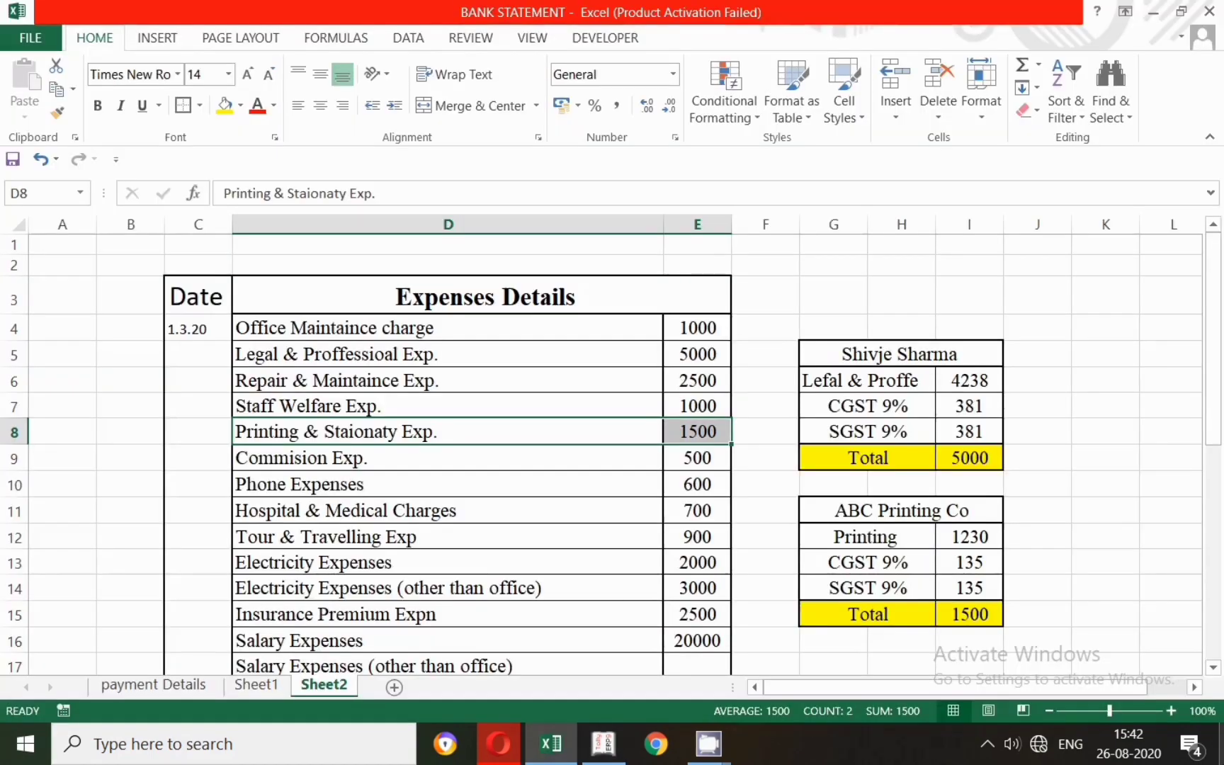
pyautogui.hotkey('alt', 'Tab')
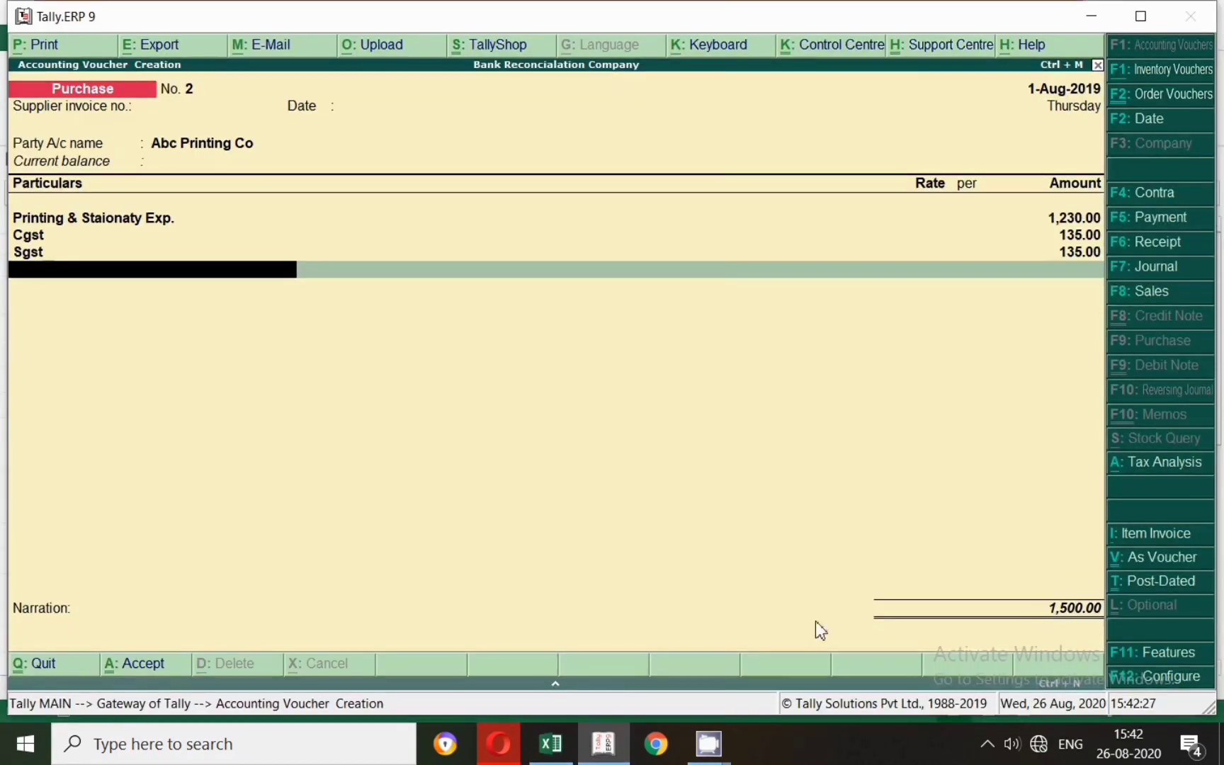
pyautogui.click(134, 666)
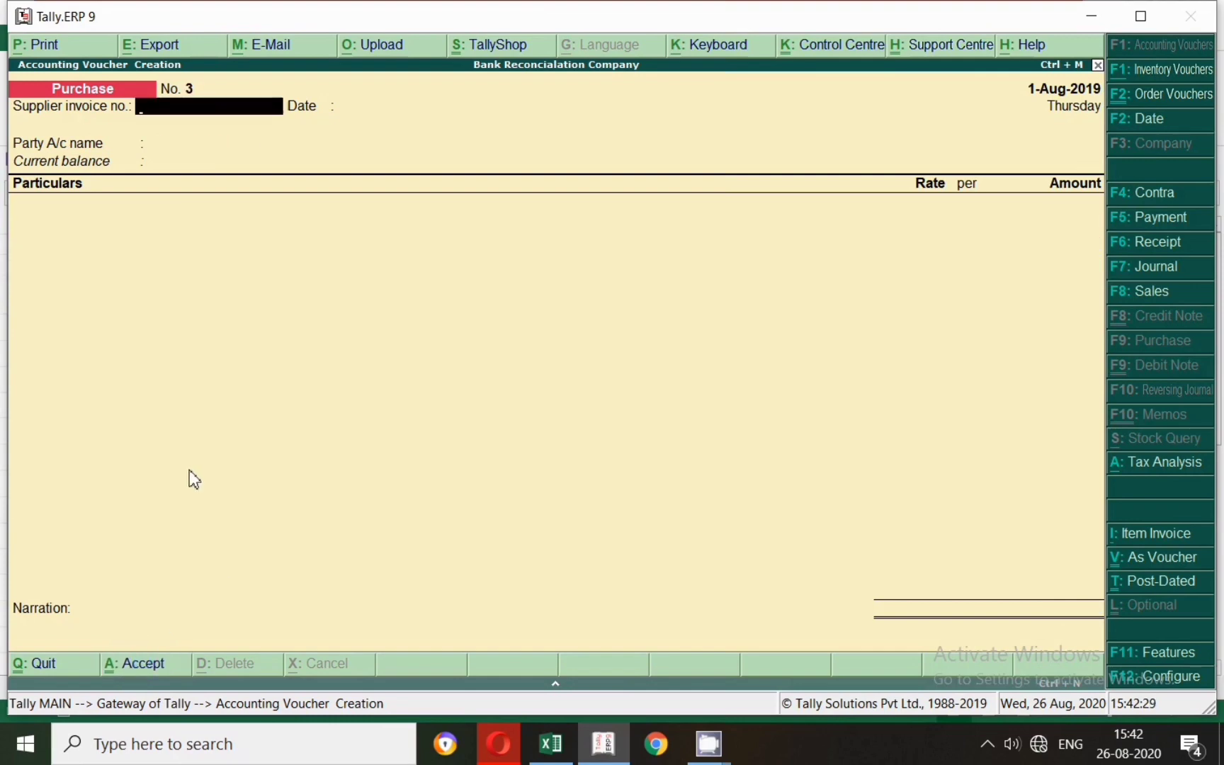
# Check the Commision Exp. row in the Excel list and open a Payment voucher dated 31-Mar-2020 in Tally.ERP 9.
pyautogui.hotkey('alt', 'Tab')
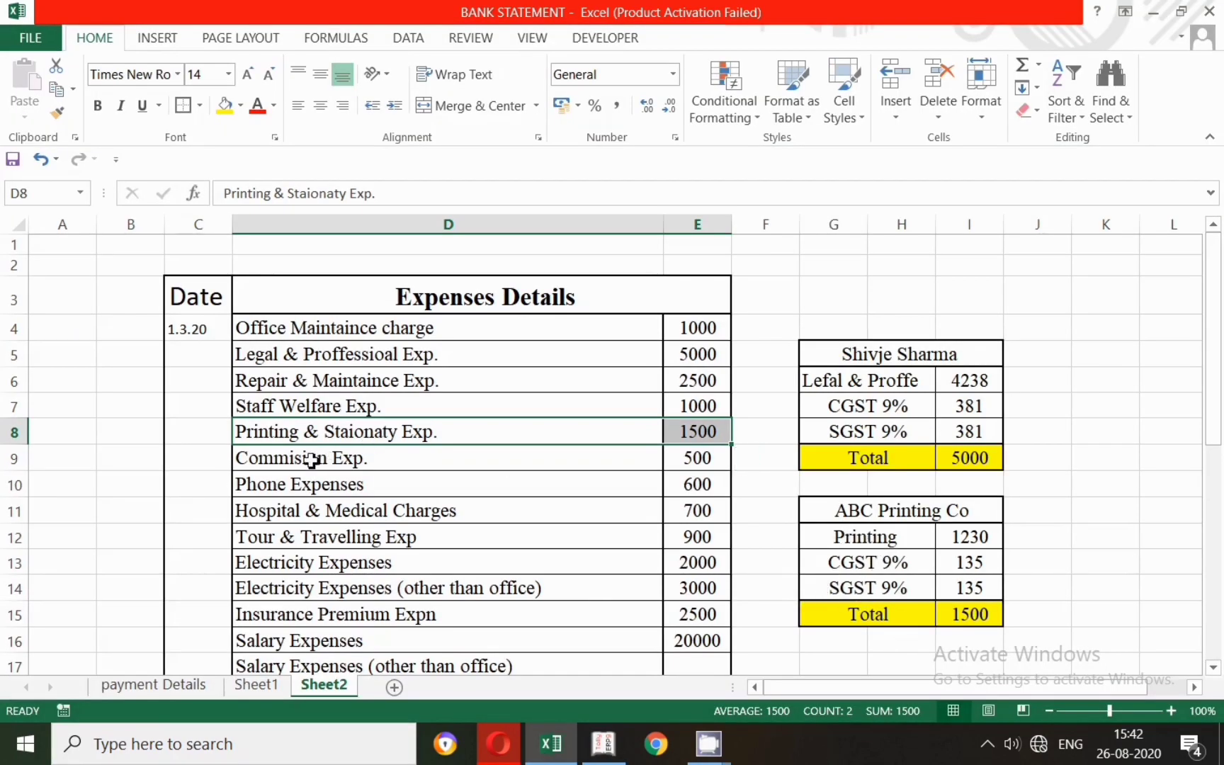
pyautogui.click(357, 457)
pyautogui.moveTo(634, 459); pyautogui.dragTo(677, 464)
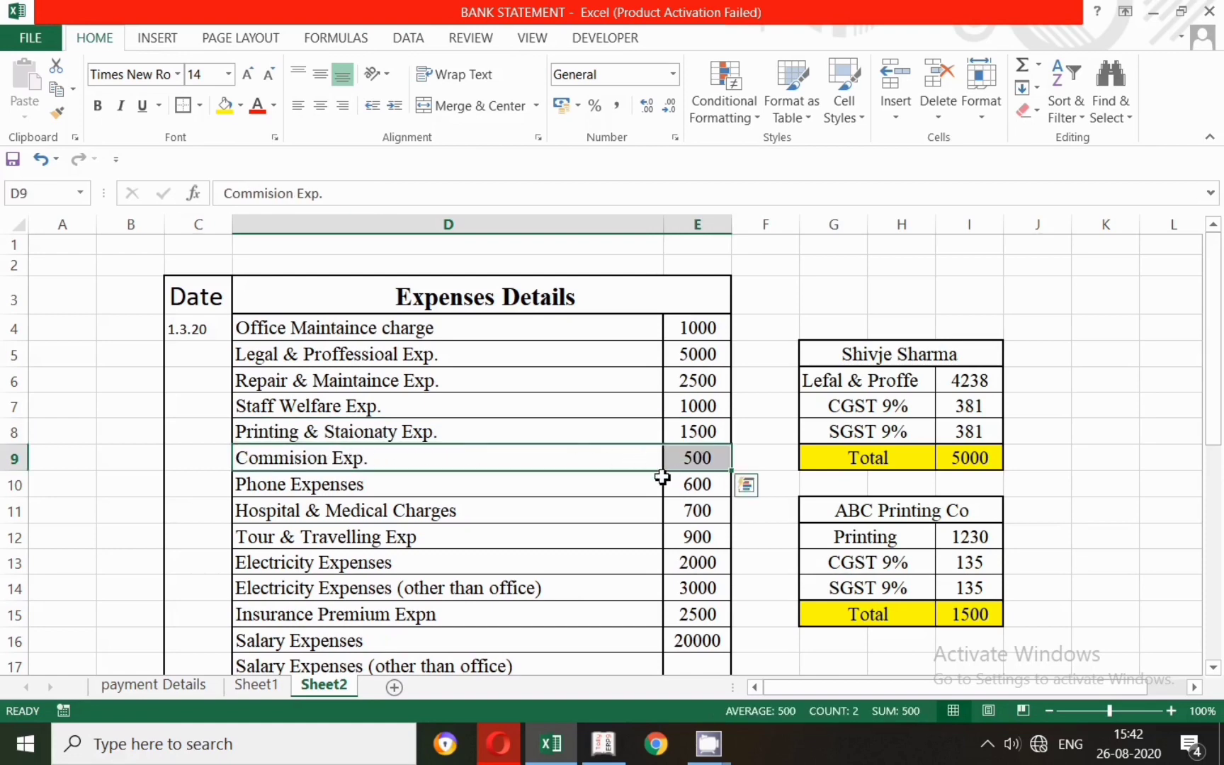
pyautogui.hotkey('alt', 'Tab')
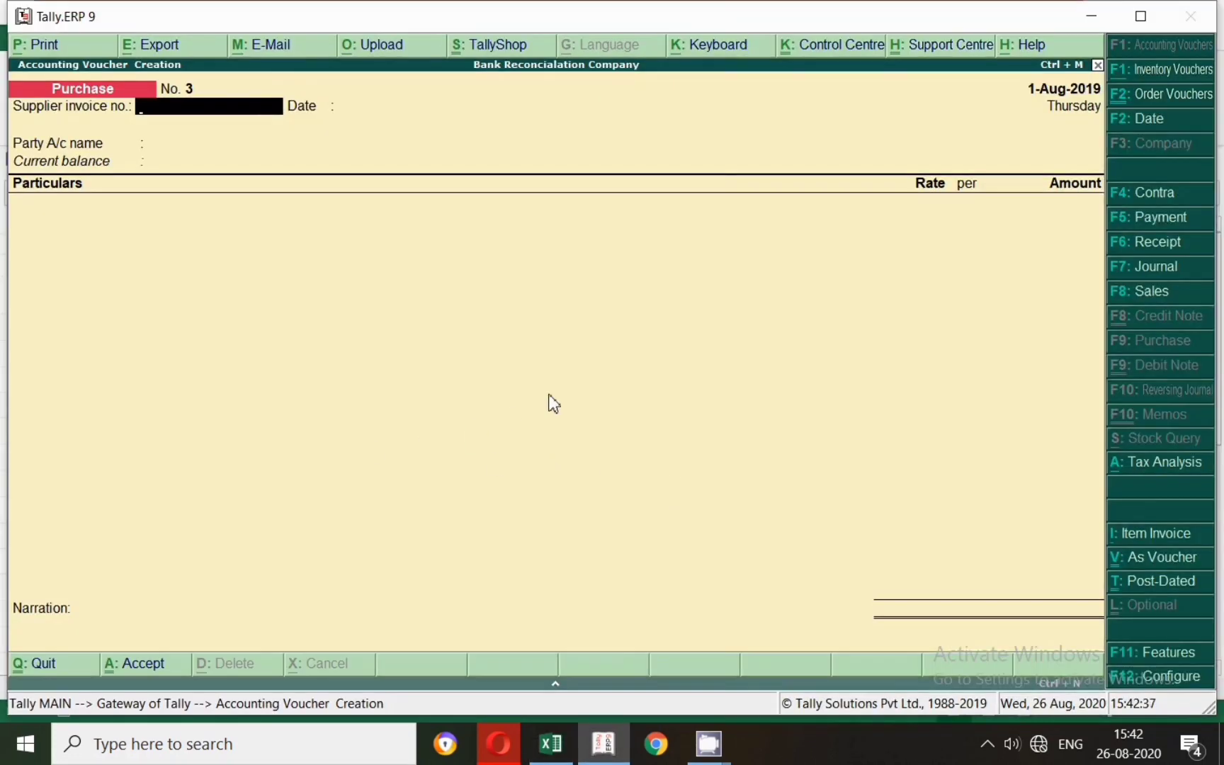
pyautogui.click(1152, 221)
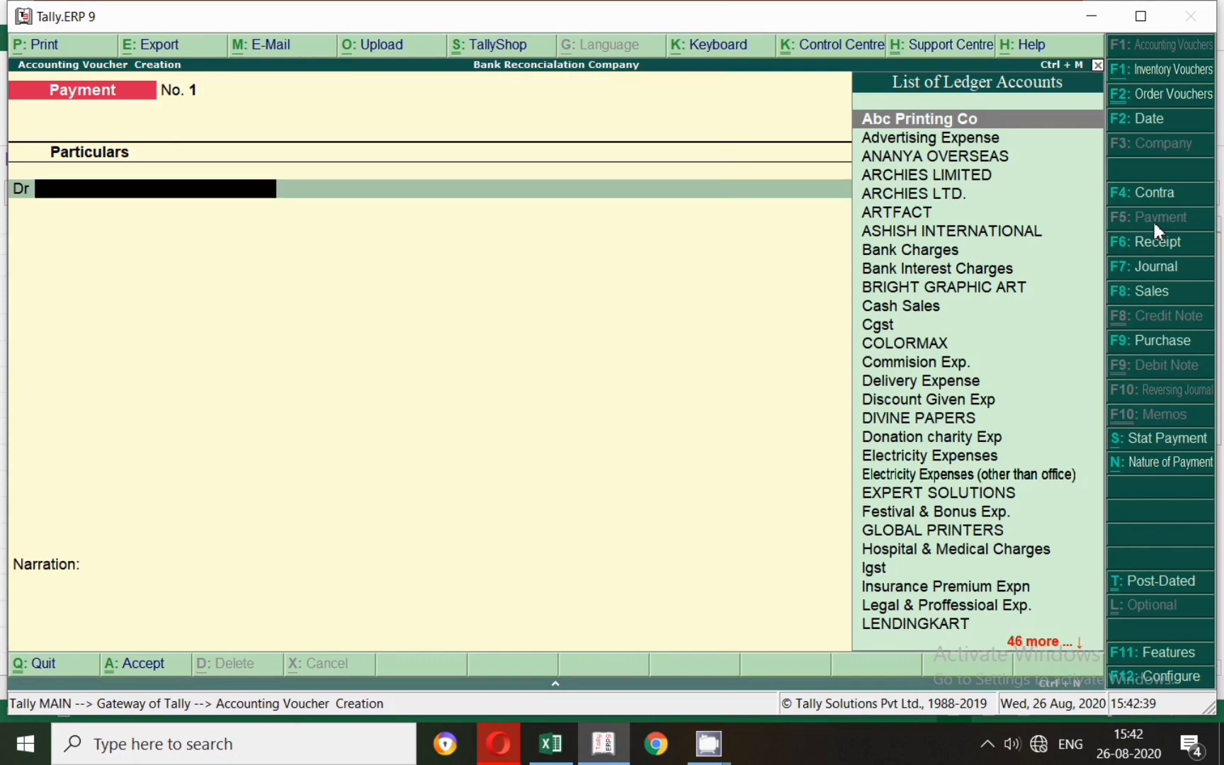
pyautogui.press('F2')
pyautogui.write('31.3.2020')
pyautogui.press('Return')
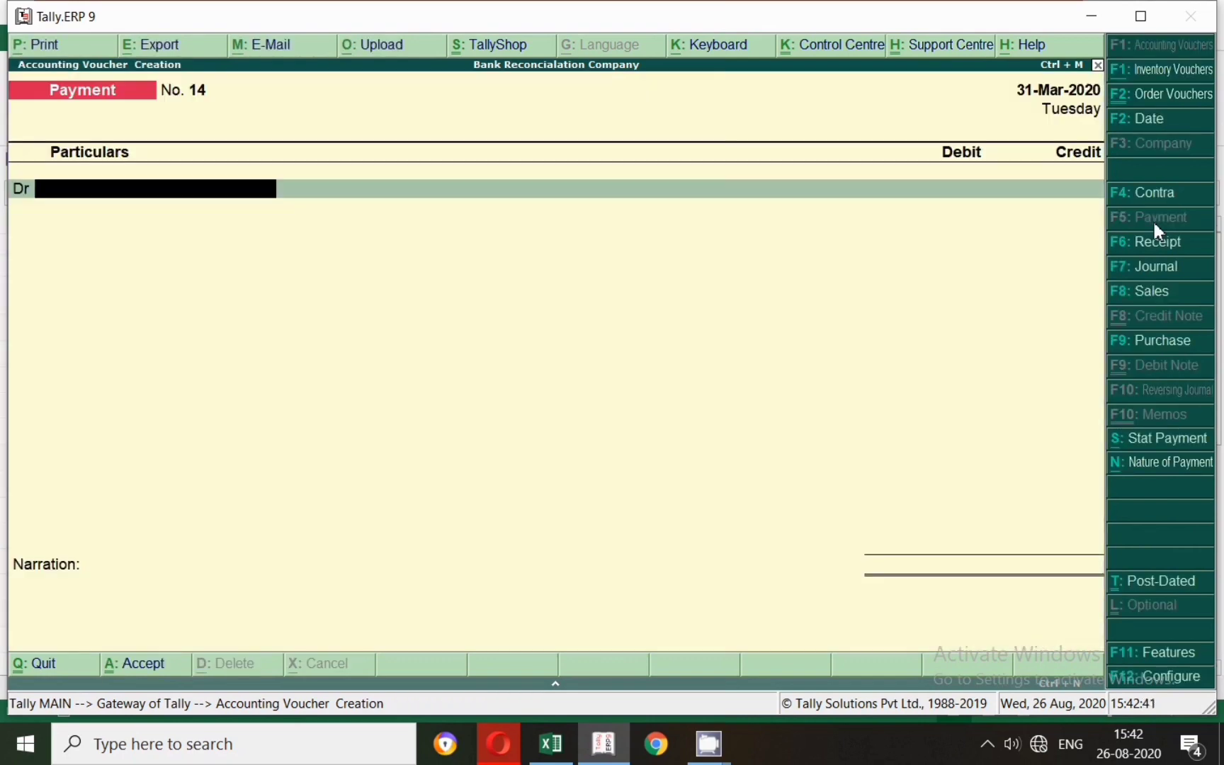
# Debit Commision Exp. with 500 in the Payment voucher after checking the amount in the Excel list.
pyautogui.write('Comm')
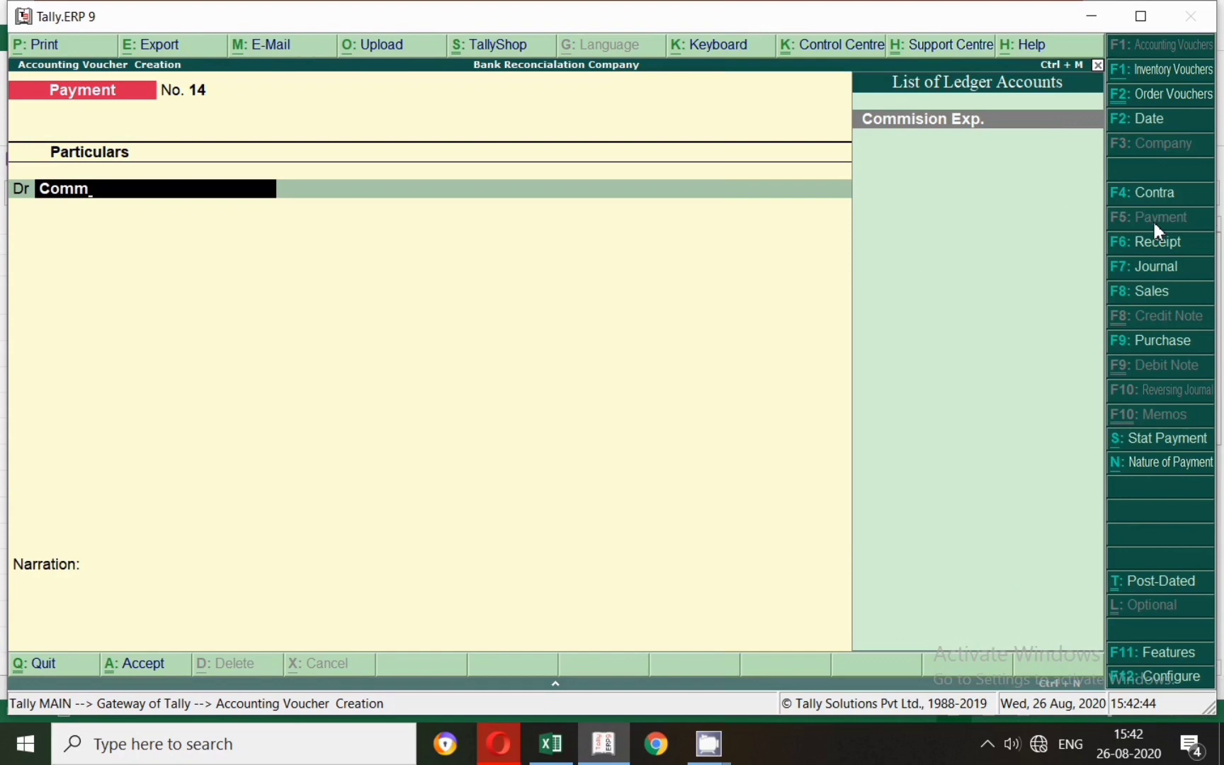
pyautogui.press('Return')
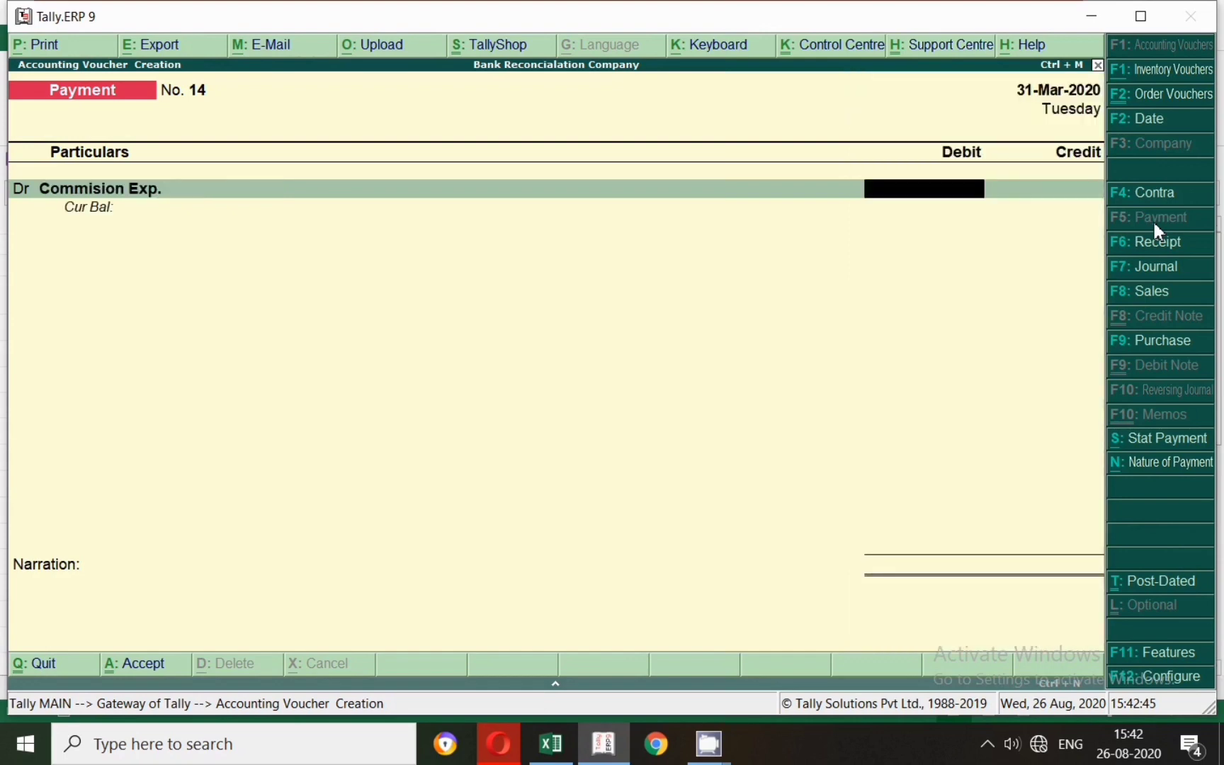
pyautogui.click(551, 744)
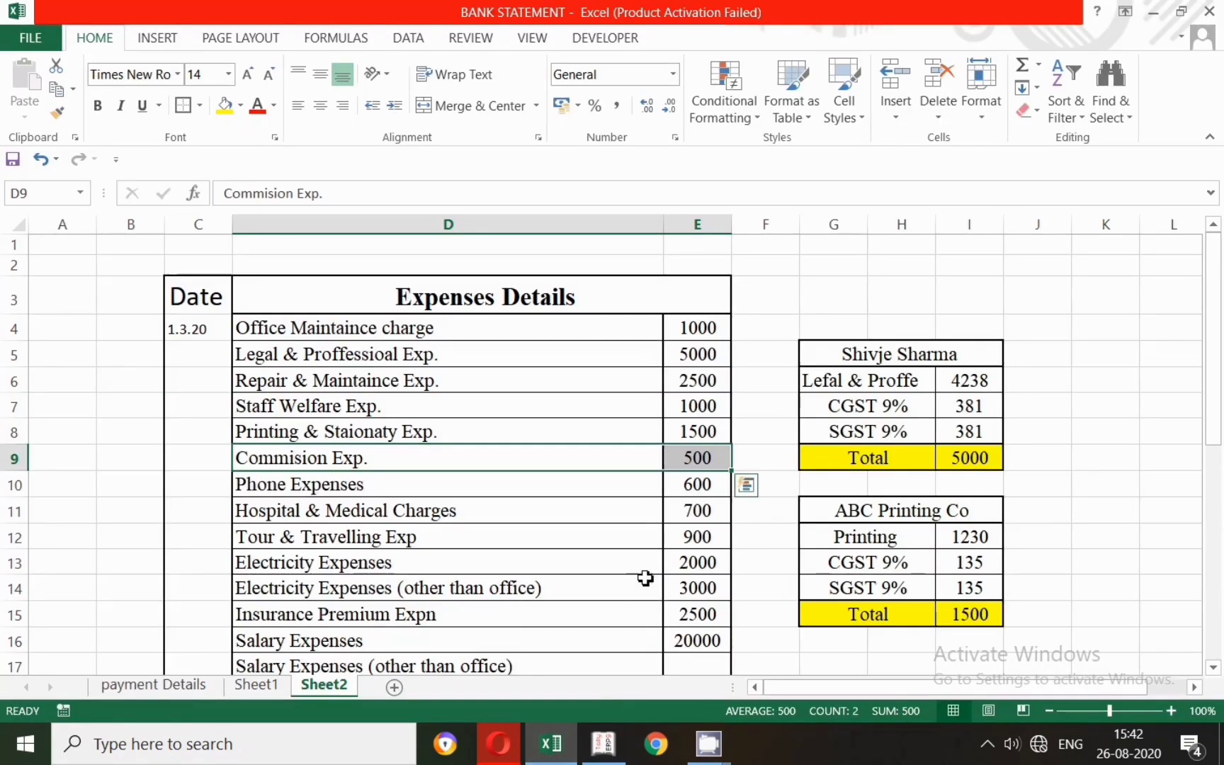
pyautogui.click(695, 455)
pyautogui.hotkey('alt', 'Tab')
pyautogui.write('5')
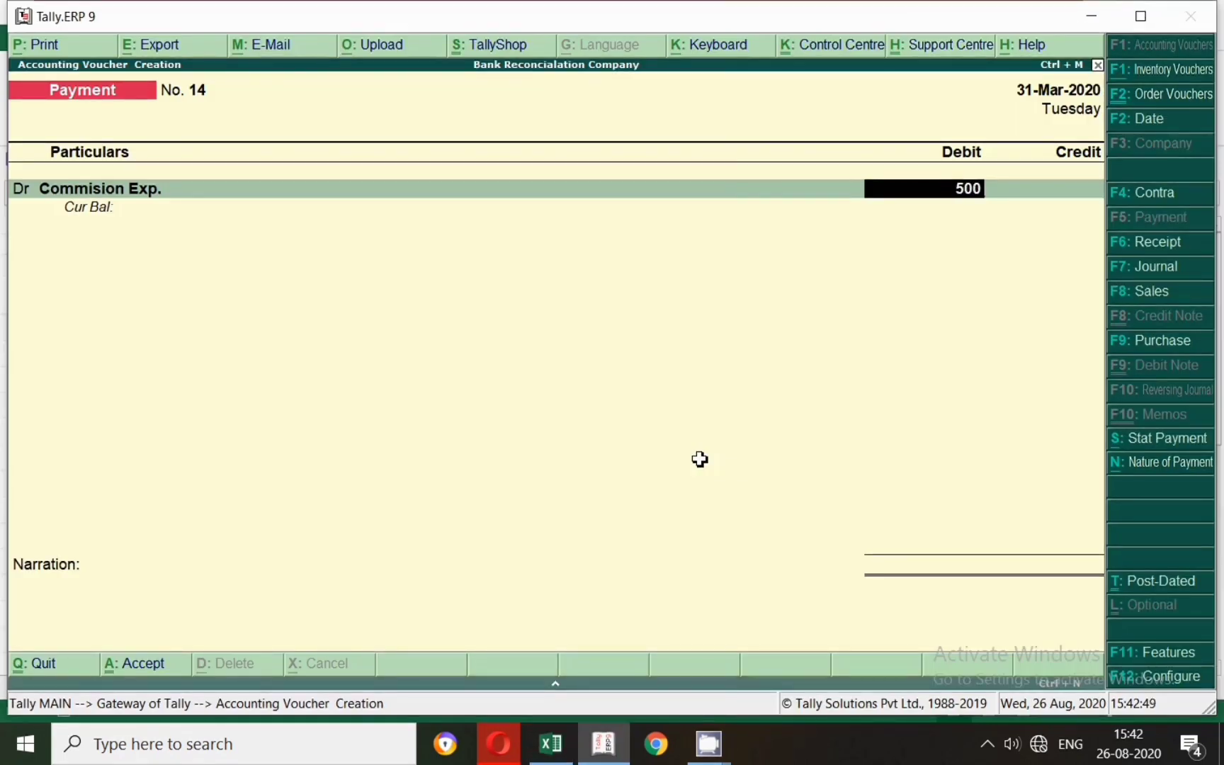
# Credit Cash with 500 and save the Commision Exp. Payment voucher without a narration.
pyautogui.press('Return')
pyautogui.press('Return')
pyautogui.write('Cash')
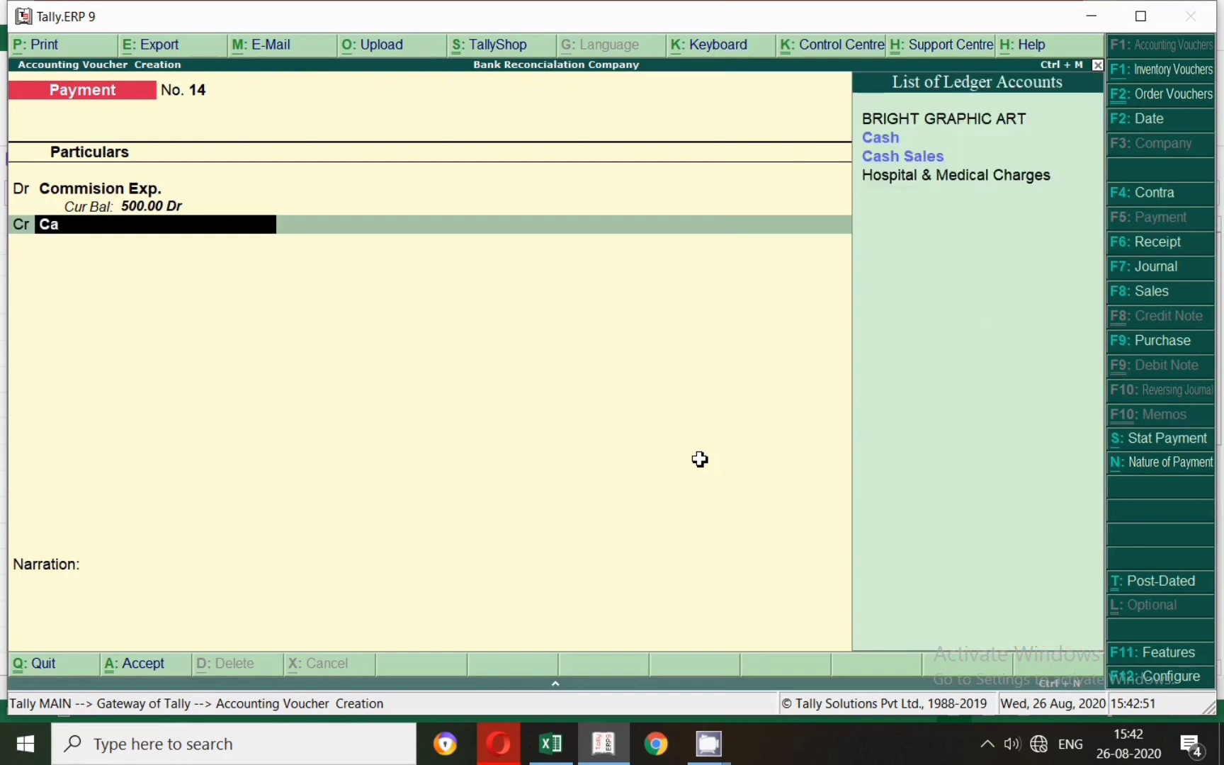
pyautogui.press('Return')
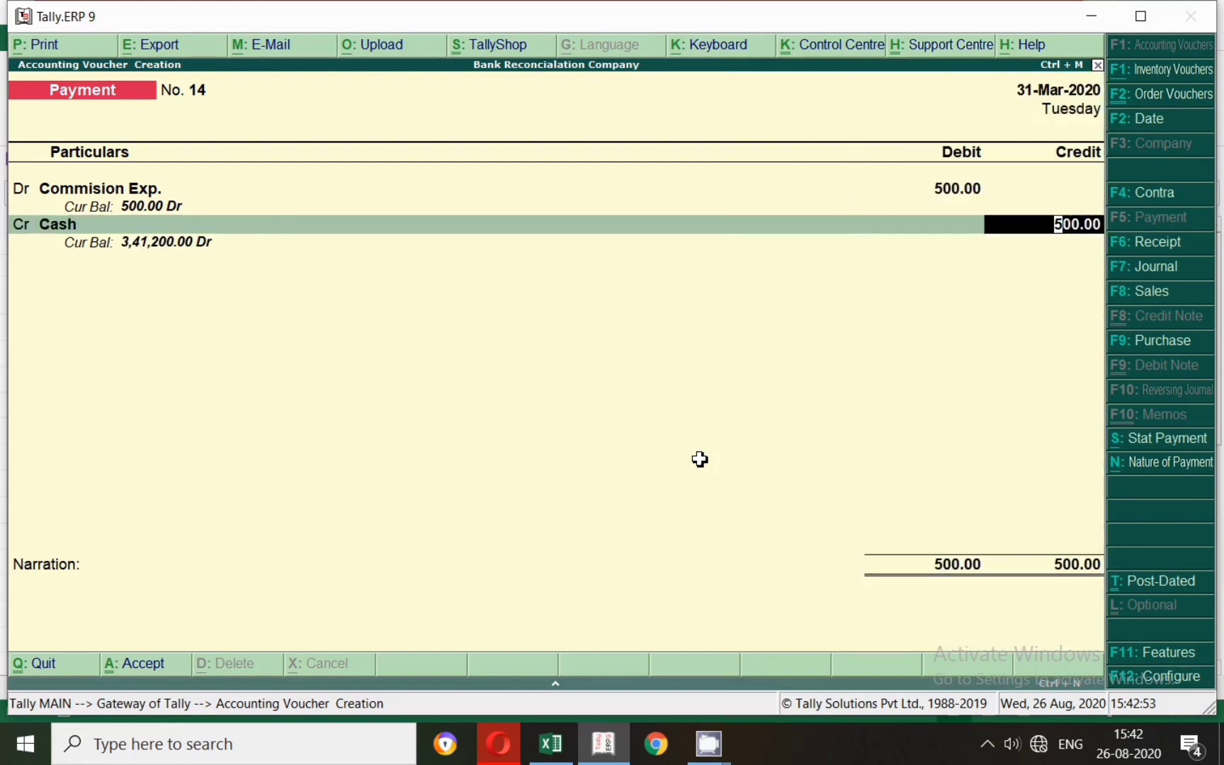
pyautogui.press('Return')
pyautogui.press('Return')
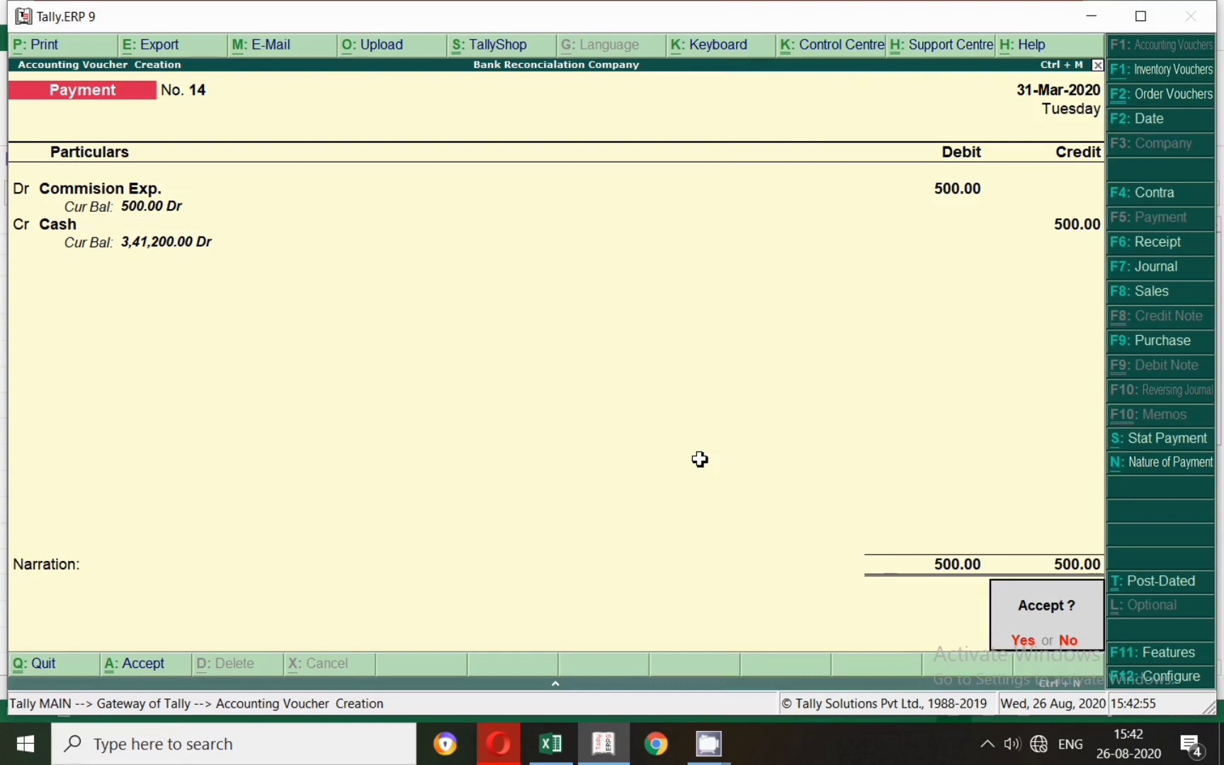
pyautogui.press('y')
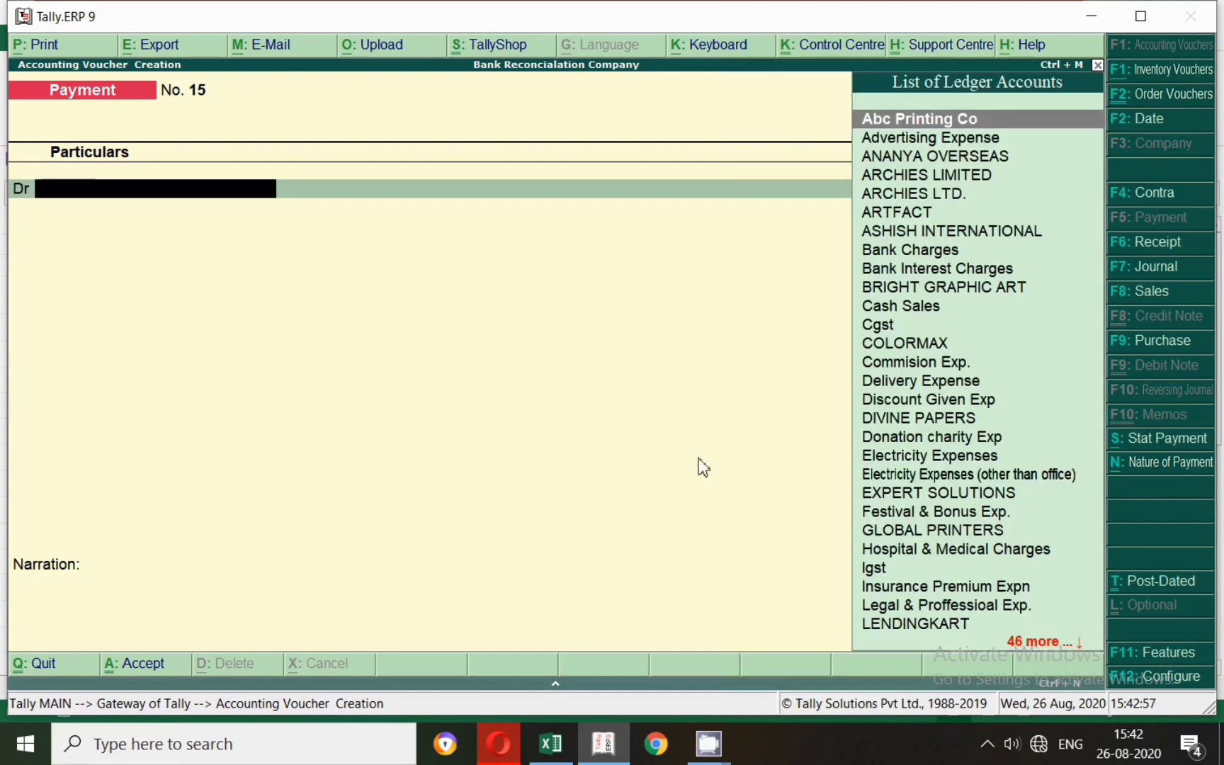
# Look up the Phone Expenses row in the Excel list and debit Phone Expenses with 600 in the Tally.ERP 9 Payment voucher.
pyautogui.hotkey('alt', 'Tab')
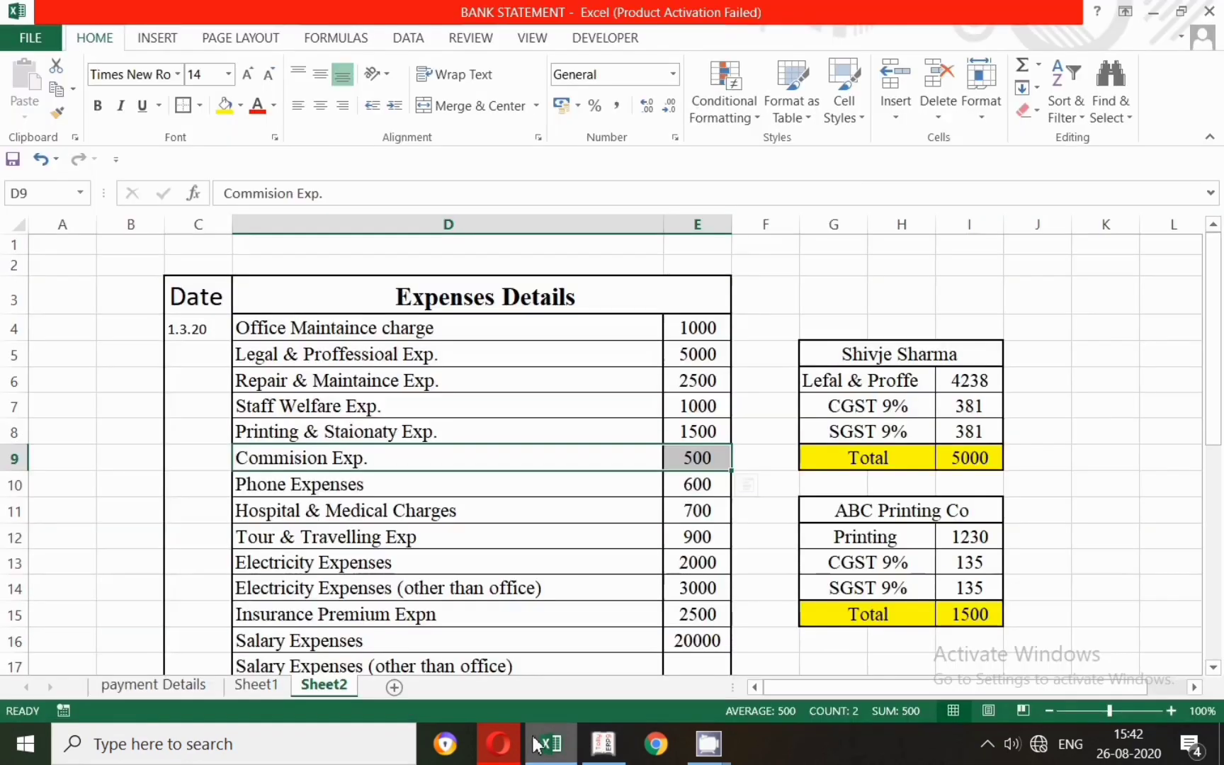
pyautogui.click(14, 484)
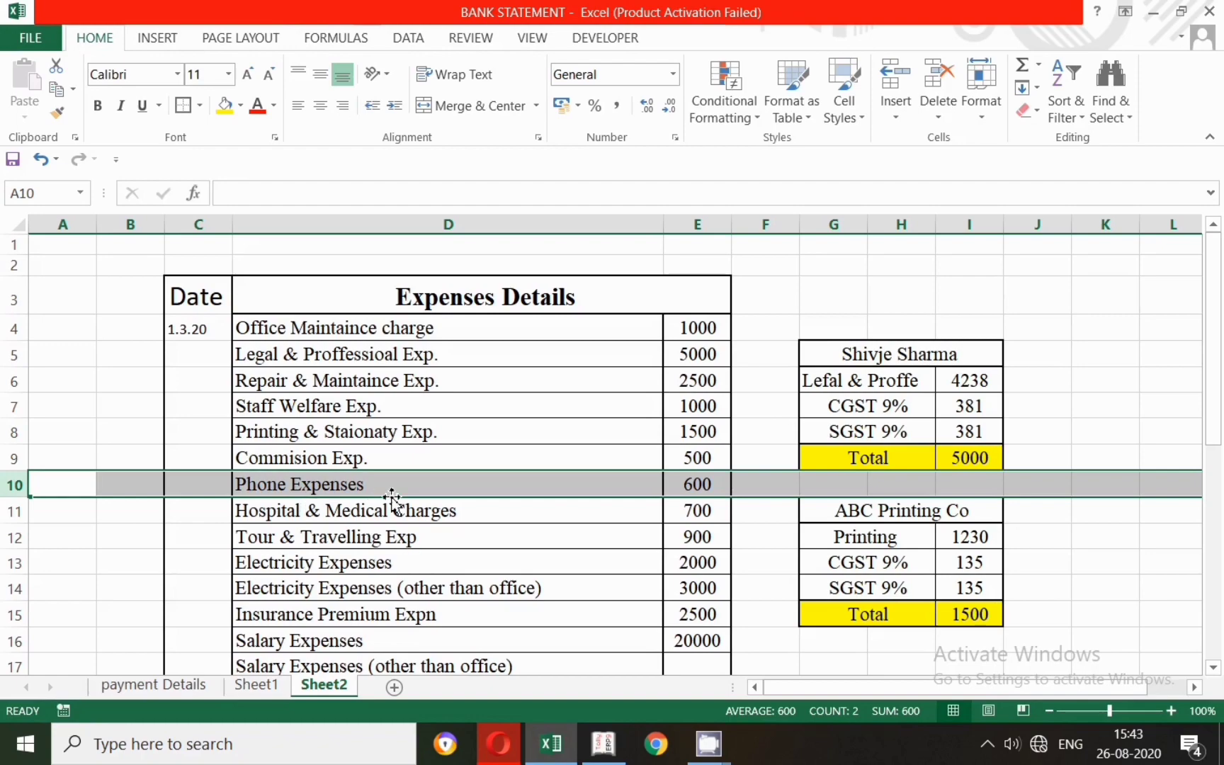
pyautogui.hotkey('alt', 'Tab')
pyautogui.write('Phon')
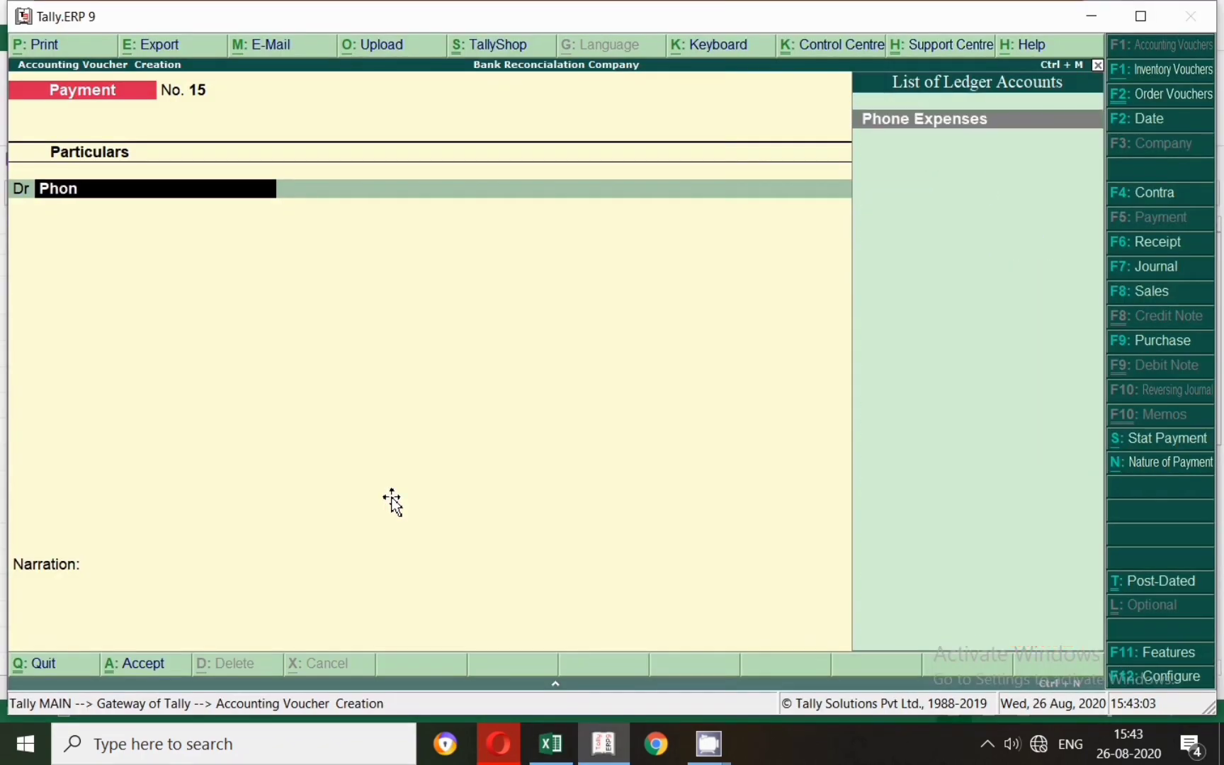
pyautogui.press('Return')
pyautogui.hotkey('alt', 'Tab')
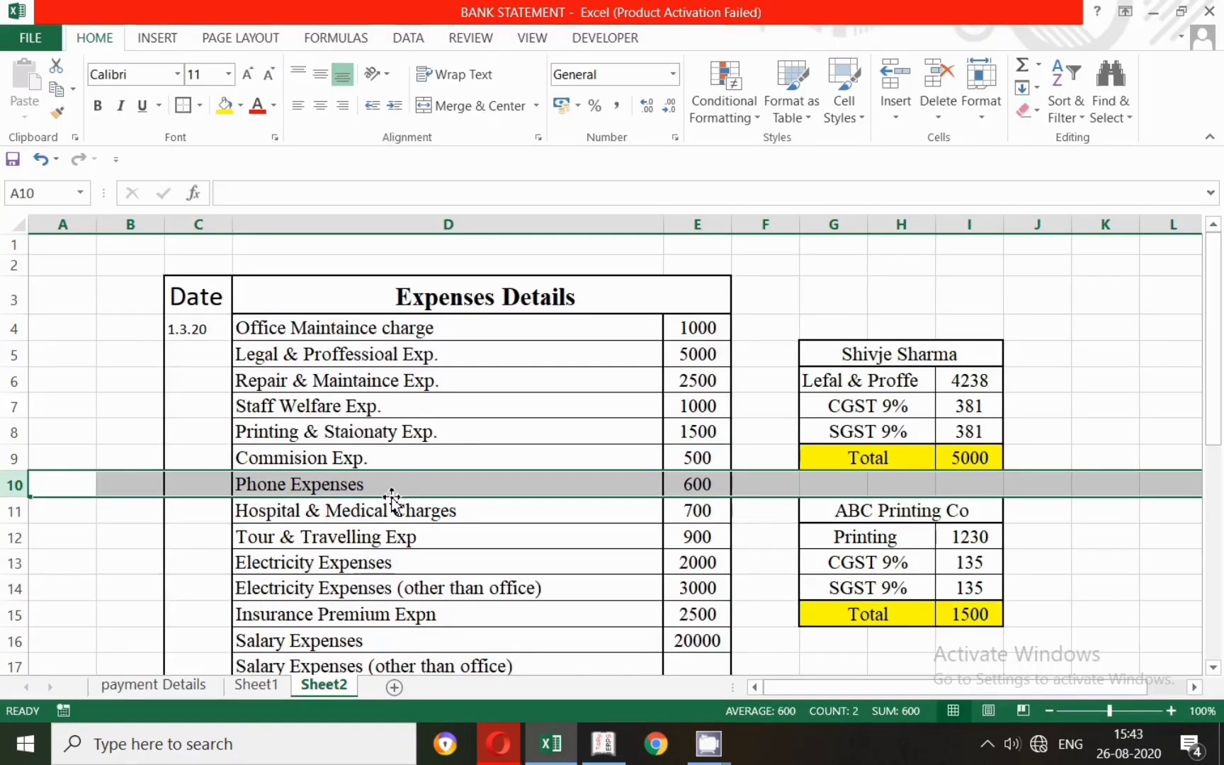
pyautogui.hotkey('alt', 'Tab')
pyautogui.write('600')
pyautogui.press('Return')
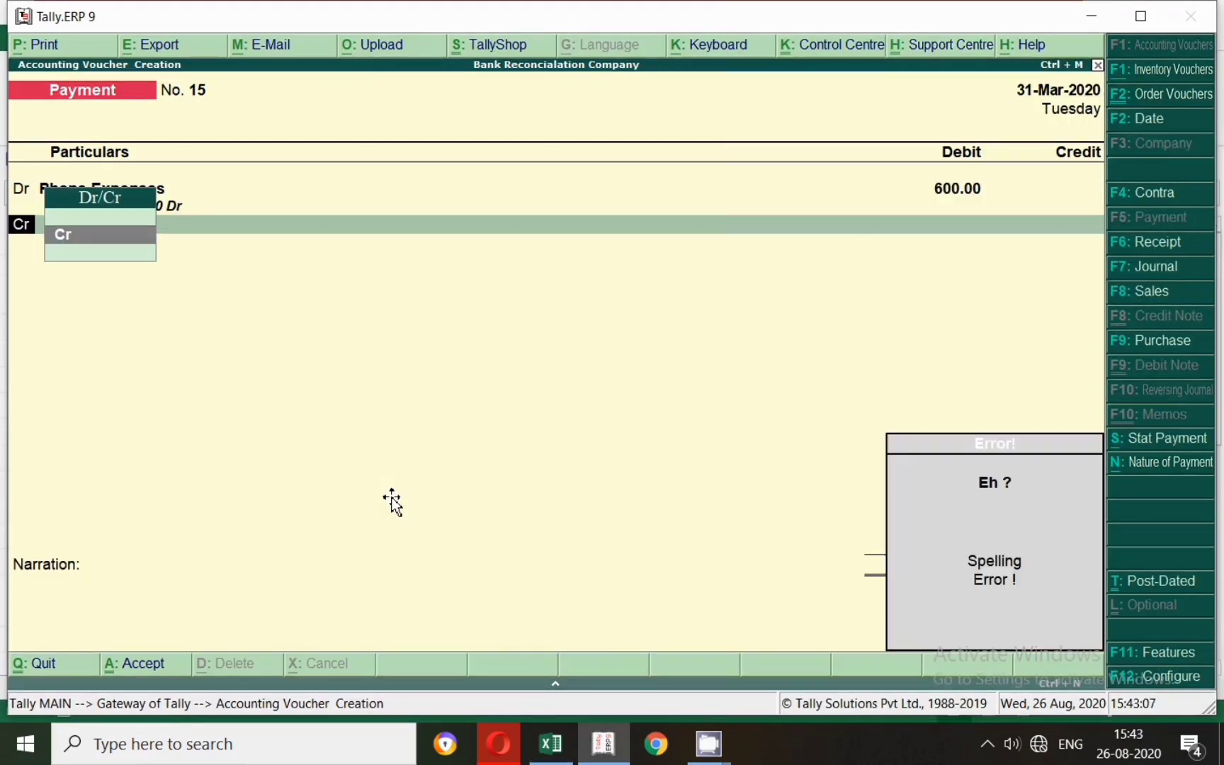
# Credit Cash with 600 and save the Phone Expenses Payment voucher without a narration.
pyautogui.press('Return')
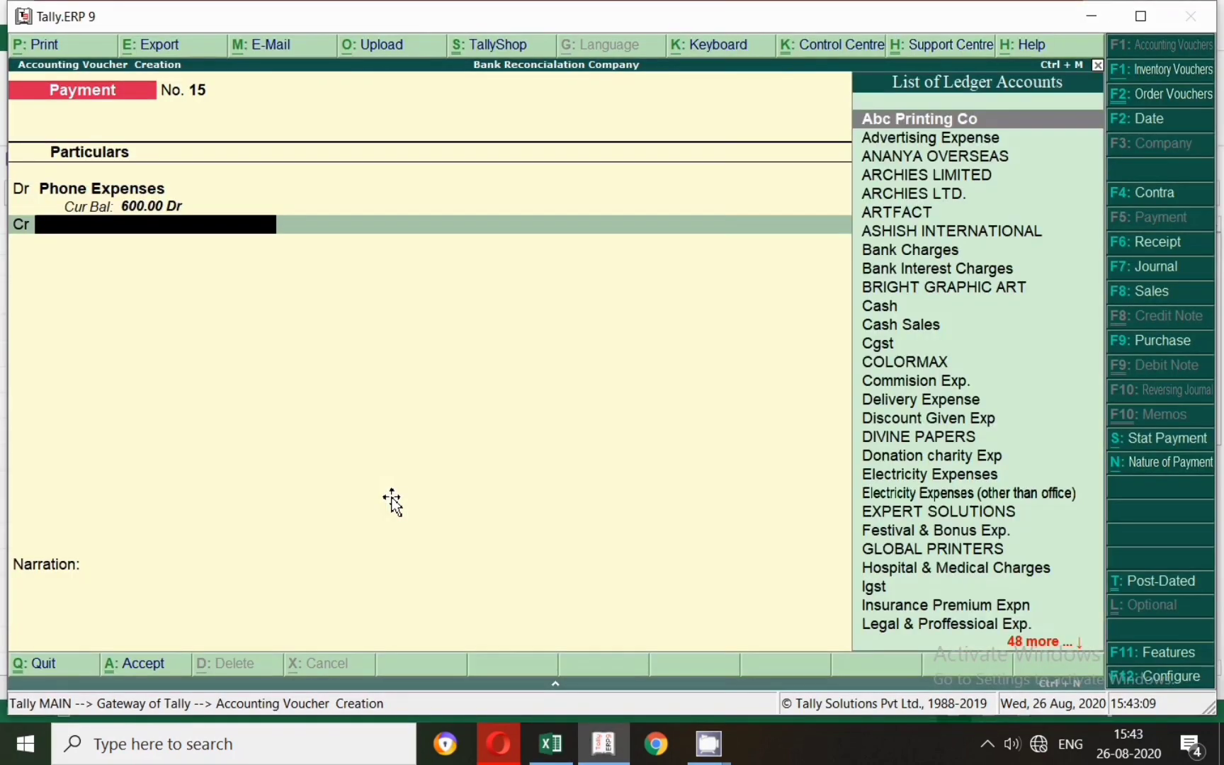
pyautogui.write('A')
pyautogui.press('BackSpace')
pyautogui.write('Cash')
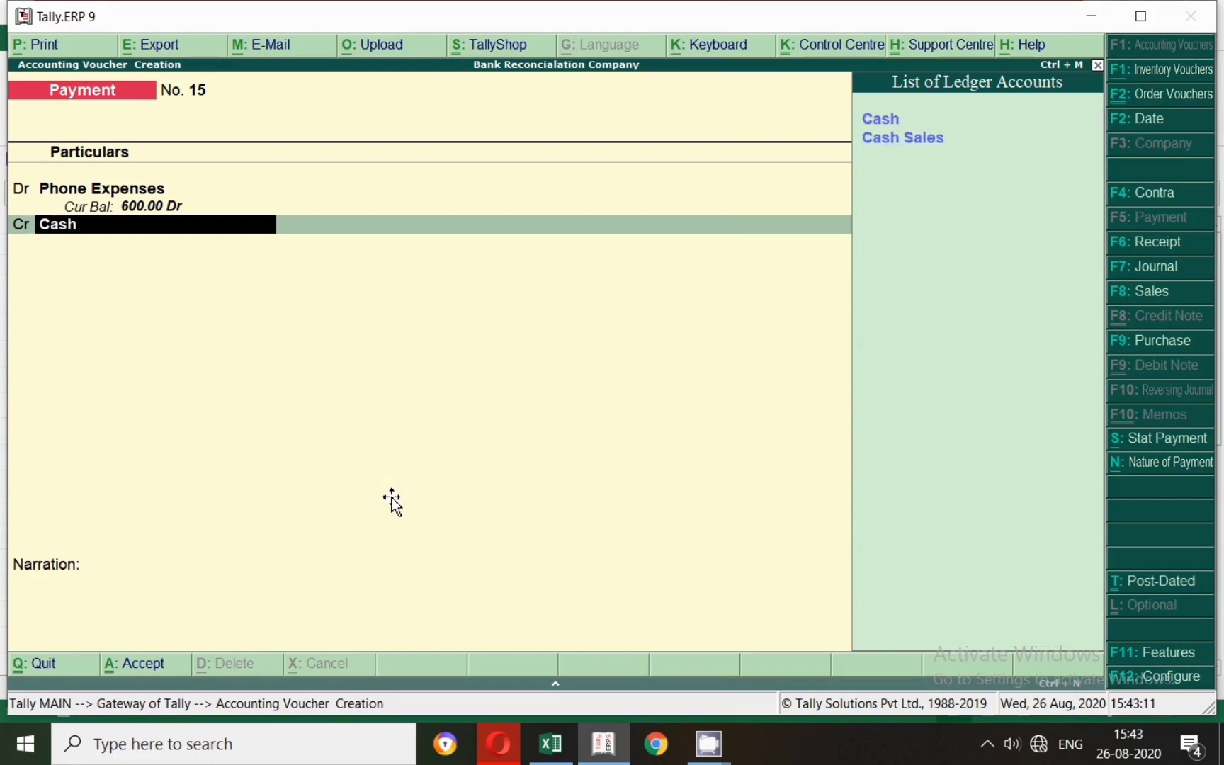
pyautogui.press('Return')
pyautogui.press('Return')
pyautogui.press('Return')
pyautogui.press('Return')
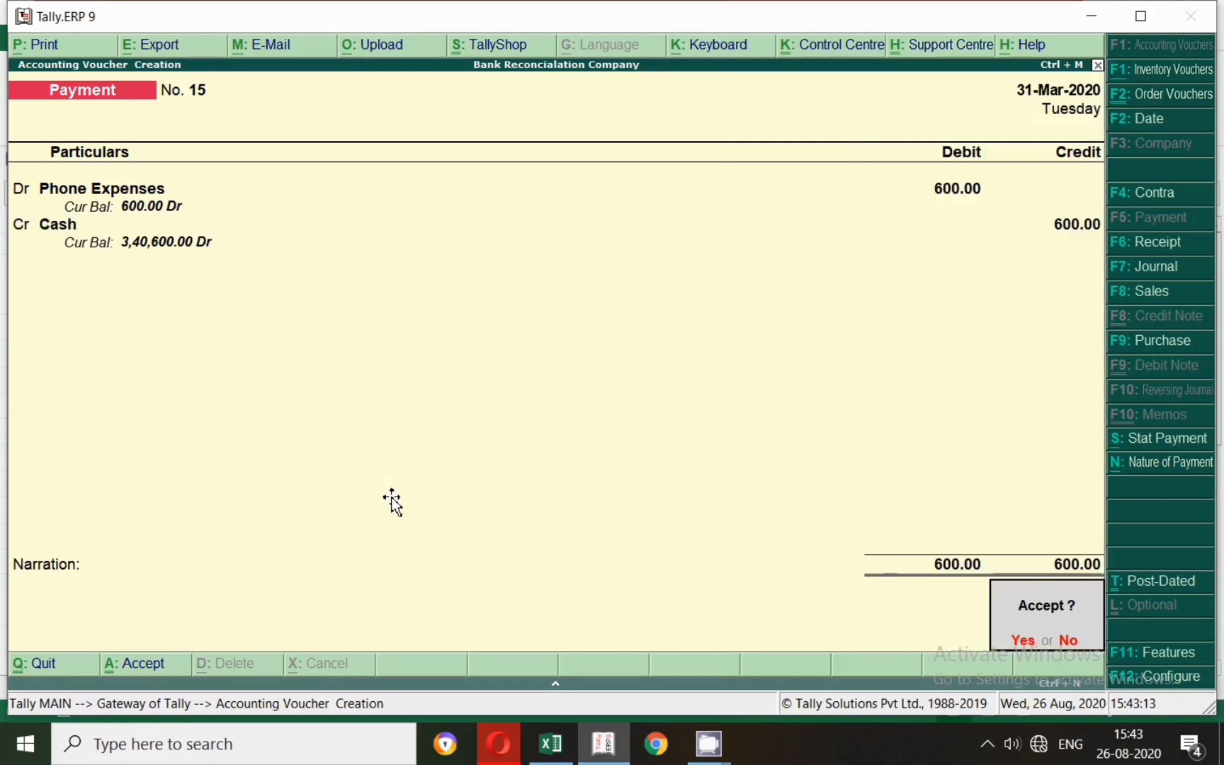
pyautogui.press('Return')
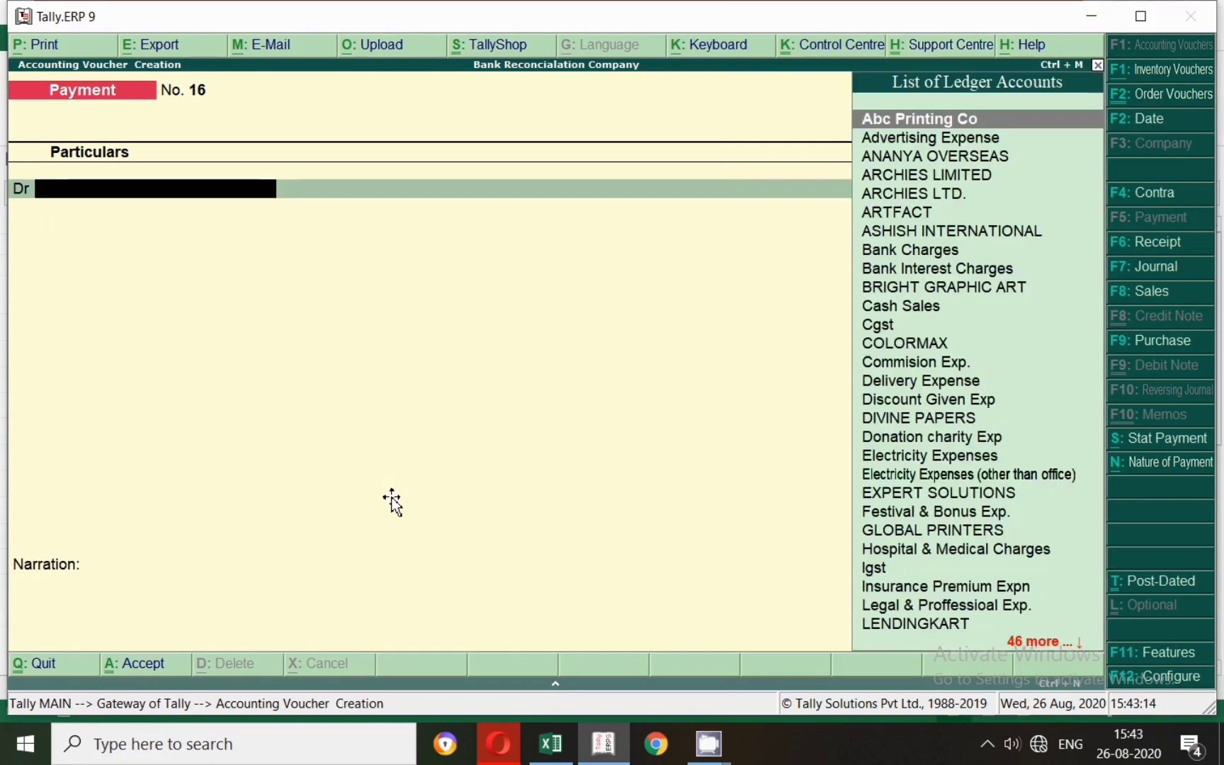
# Check the Hospital & Medical Charges row in the Excel list and return to the blank Payment voucher in Tally.ERP 9.
pyautogui.click(551, 743)
pyautogui.click(14, 511)
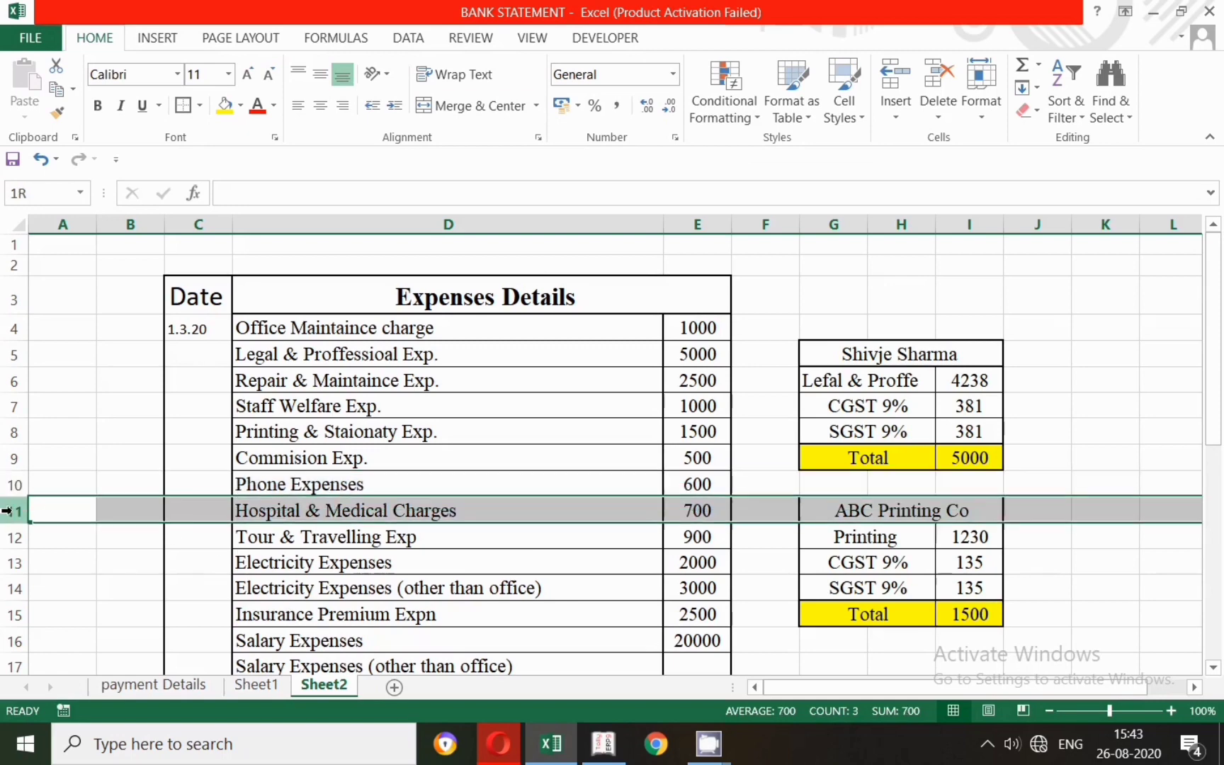
pyautogui.scroll(-1, 378, 536)
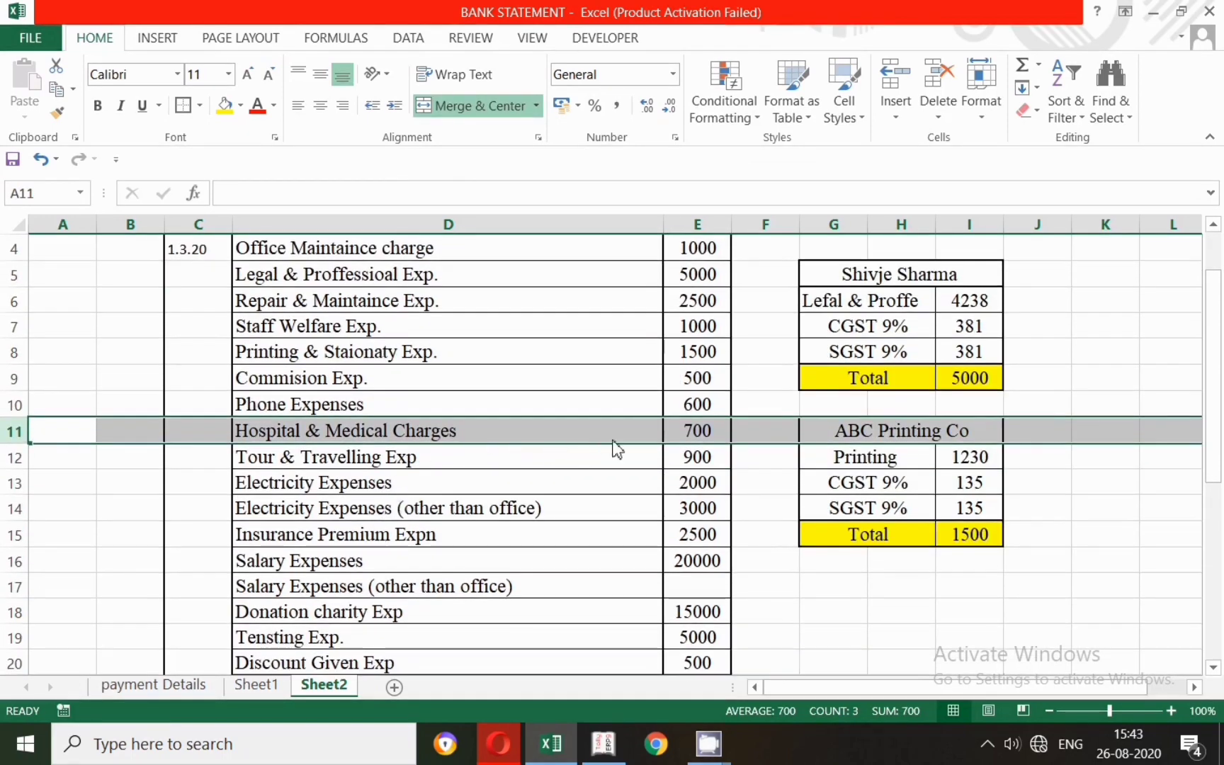
pyautogui.hotkey('alt', 'Tab')
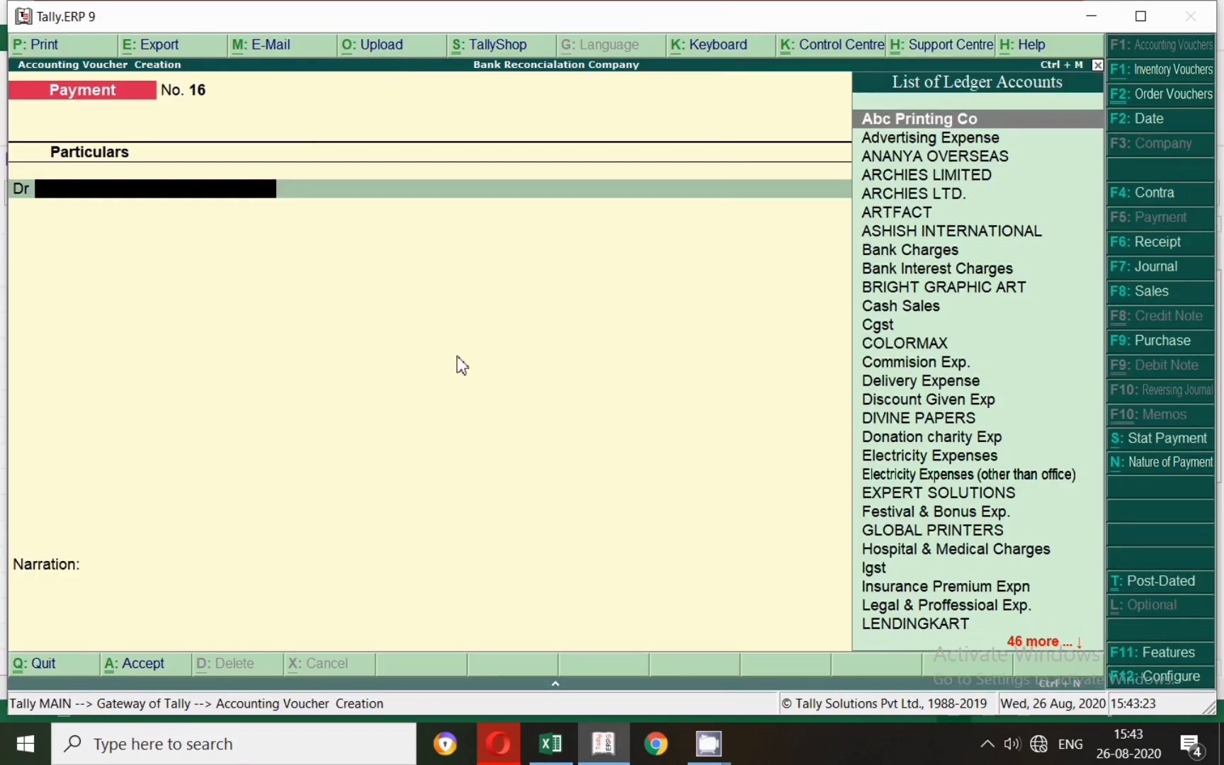
# Date the payment voucher 31.3 and debit Hospital & Medical Charges with 700, consulting the expense list in Excel for the amount.
pyautogui.press('F2')
pyautogui.write('31.3')
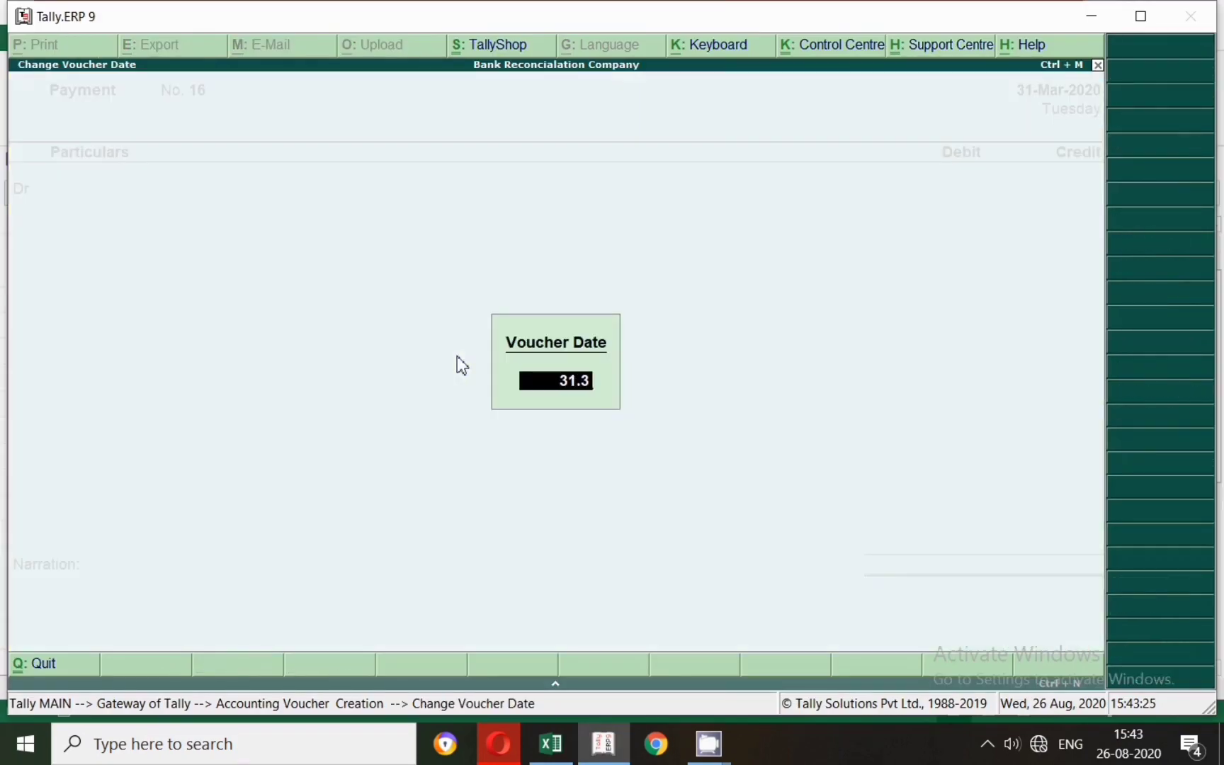
pyautogui.press('Return')
pyautogui.write('Hospital & Medical Charges')
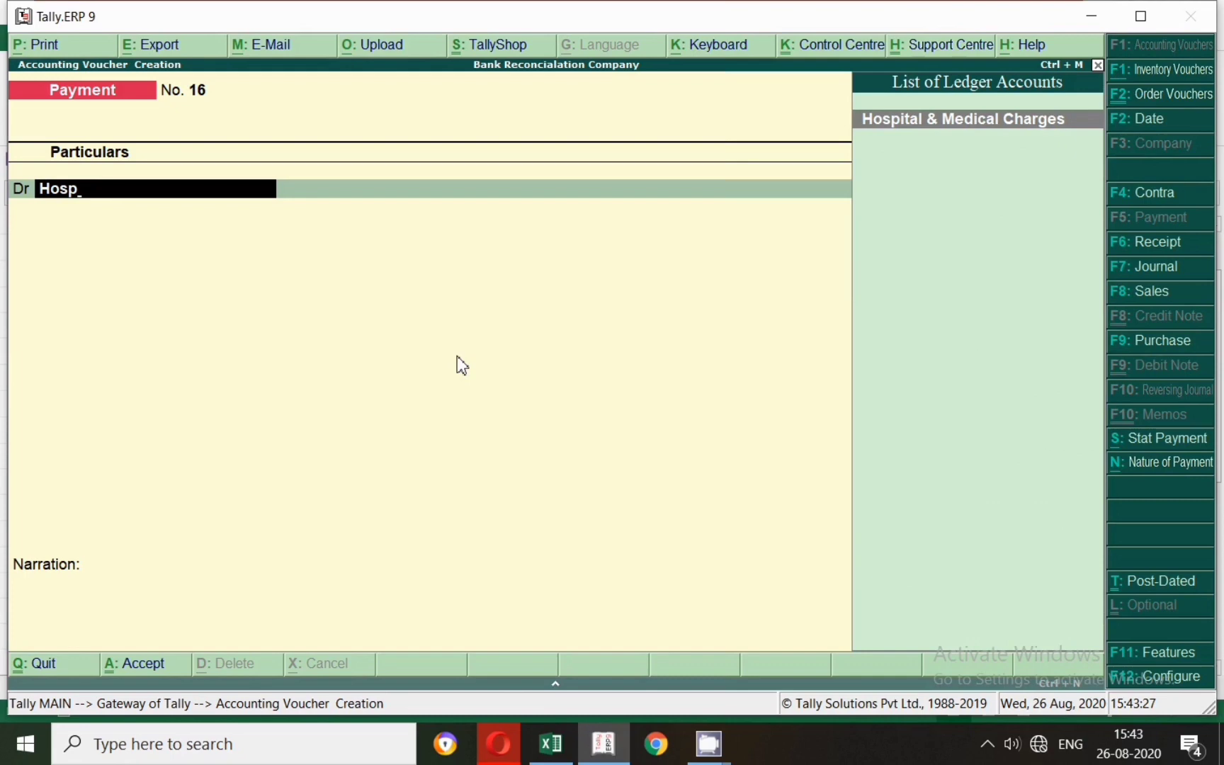
pyautogui.press('Return')
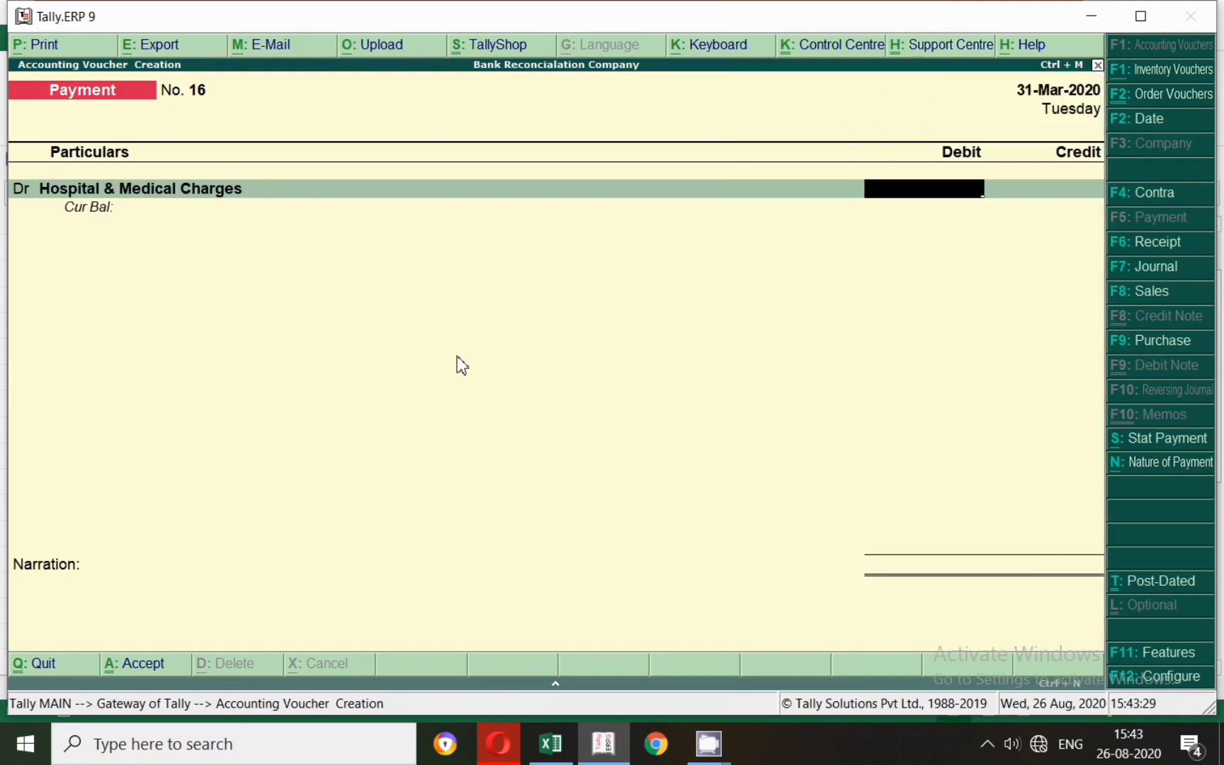
pyautogui.hotkey('alt', 'Tab')
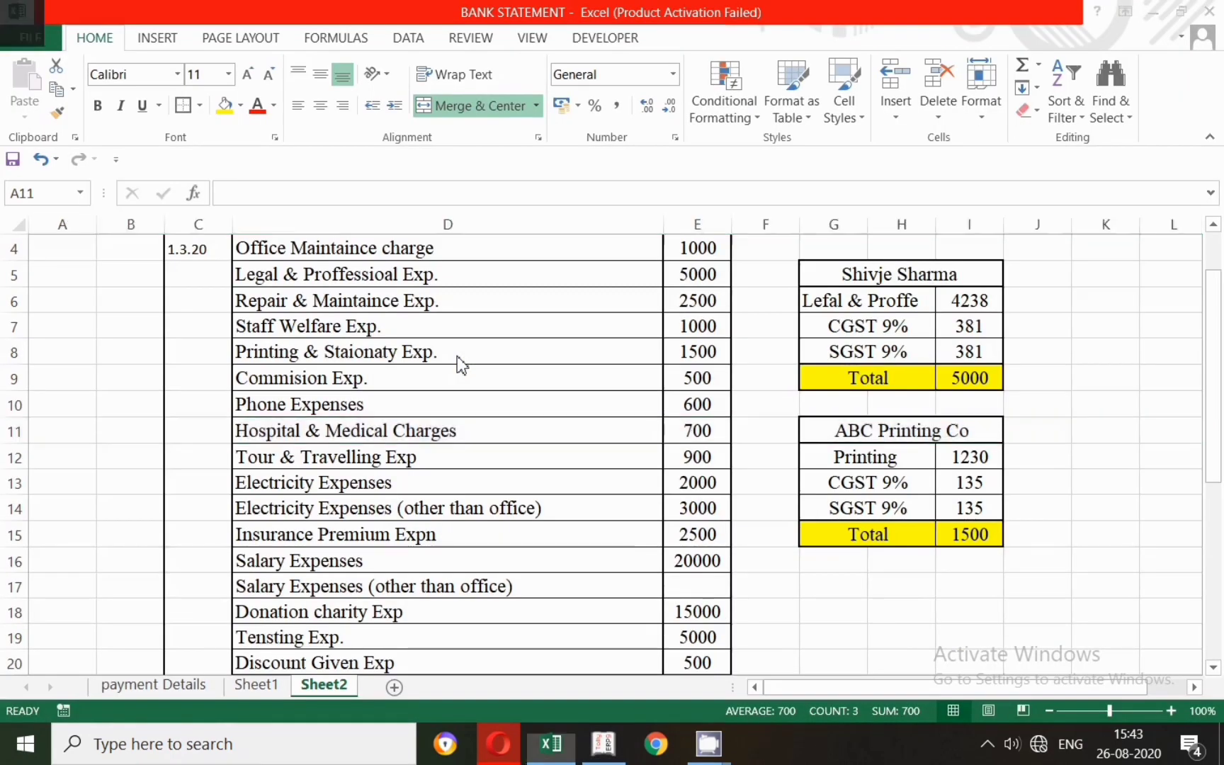
pyautogui.hotkey('alt', 'Tab')
pyautogui.write('700')
pyautogui.press('Return')
pyautogui.press('Return')
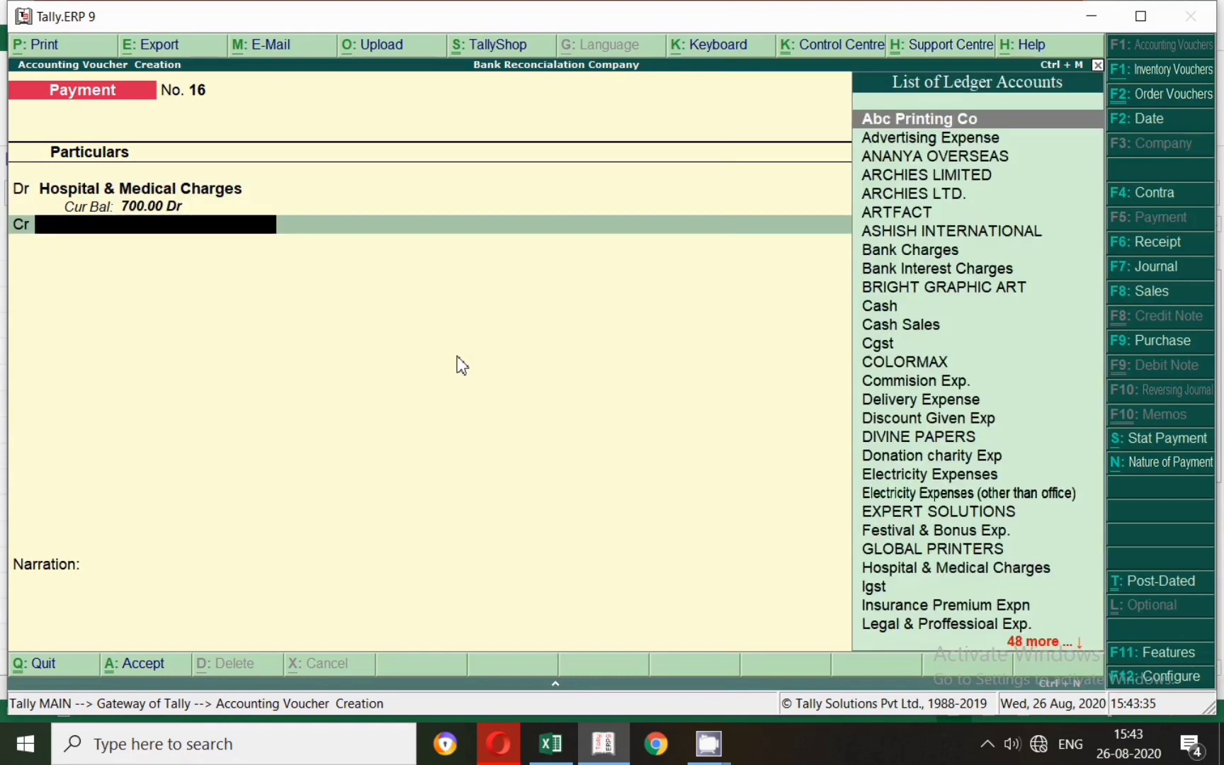
pyautogui.write('Sbi')
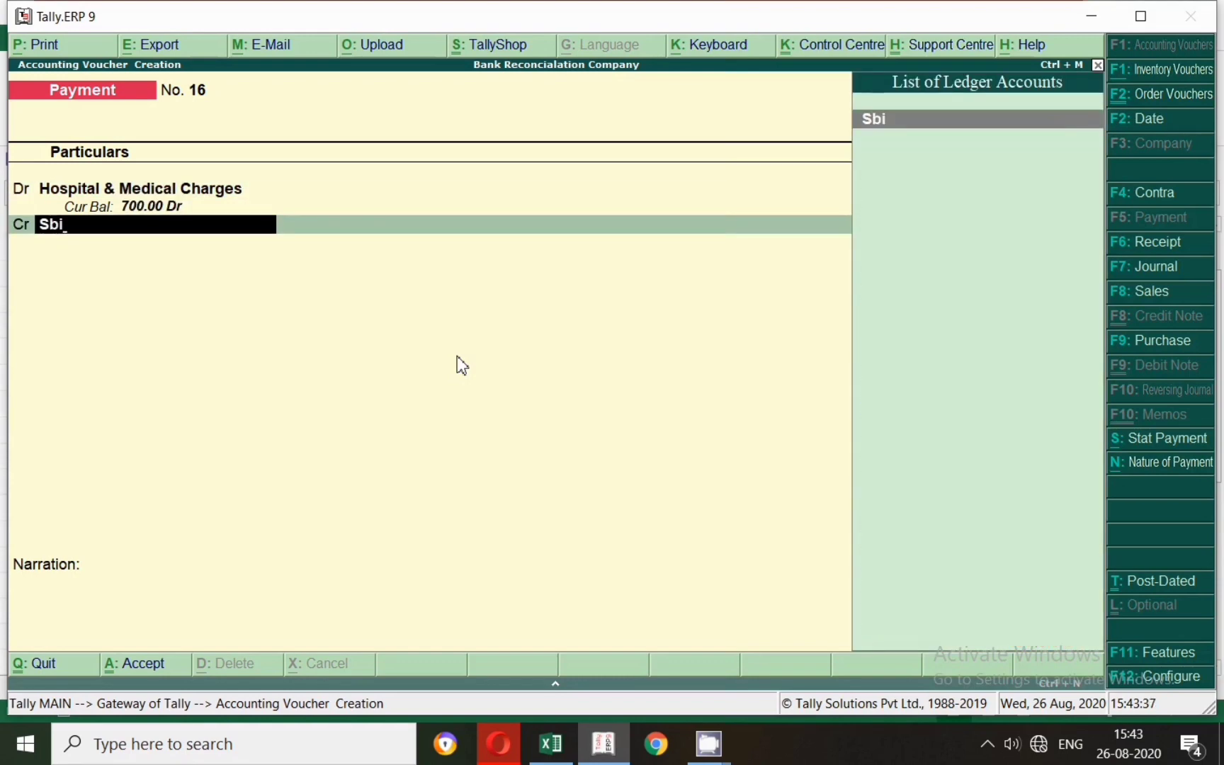
pyautogui.press('Return')
pyautogui.press('Return')
pyautogui.press('Escape')
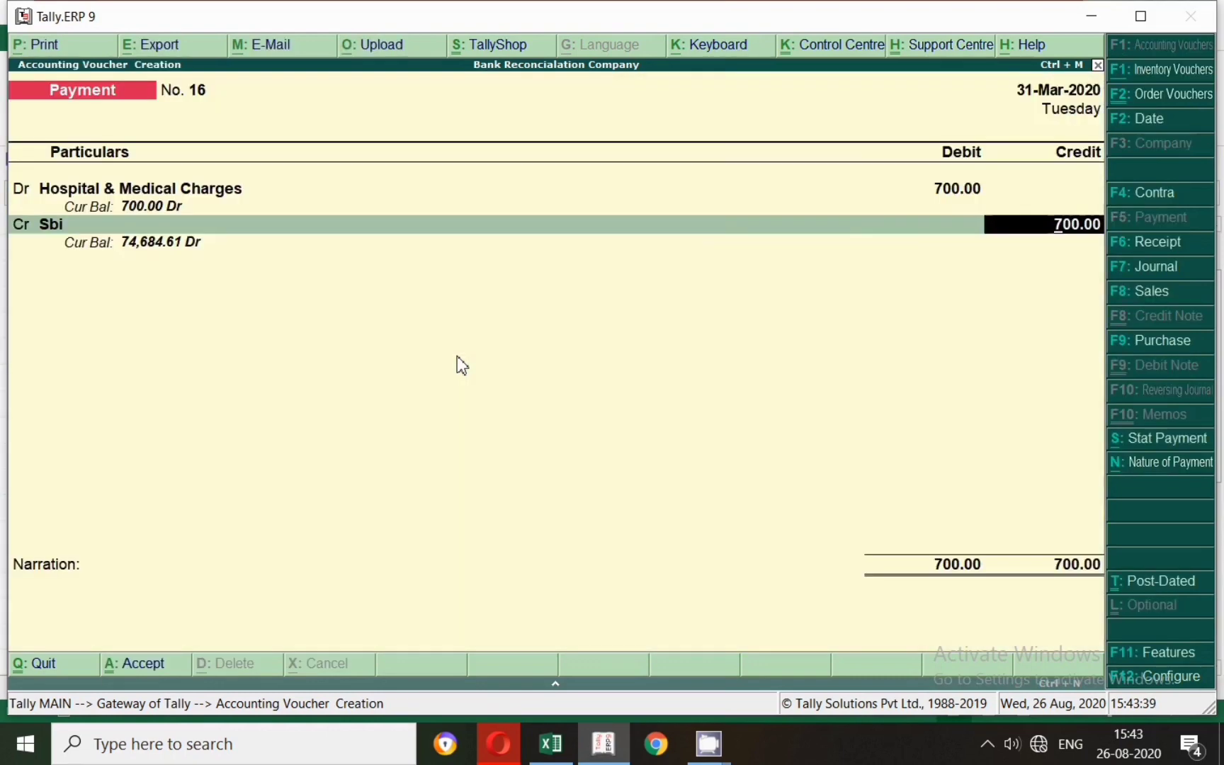
pyautogui.press('BackSpace')
pyautogui.press('BackSpace')
pyautogui.press('BackSpace')
pyautogui.press('BackSpace')
pyautogui.write('V')
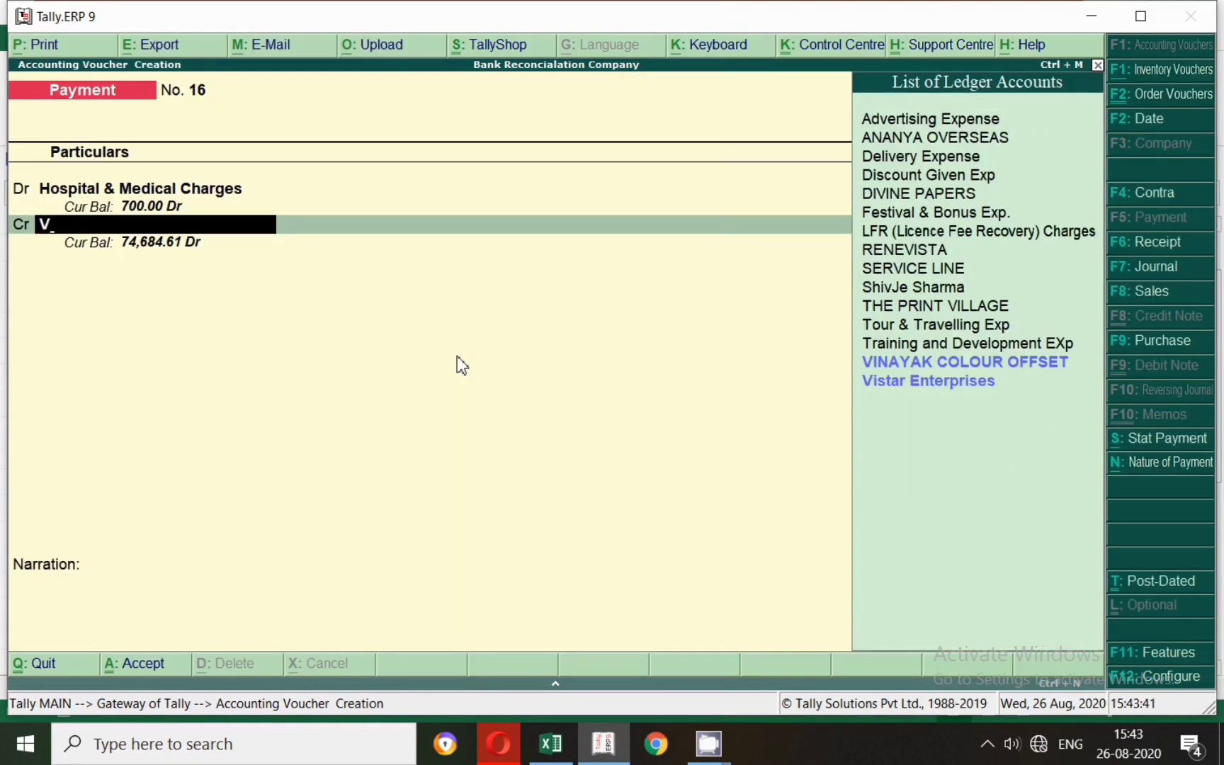
pyautogui.press('BackSpace')
# Credit Cash with 700 for the Hospital & Medical Charges payment and accept the voucher without a narration.
pyautogui.write('Cash')
pyautogui.press('Return')
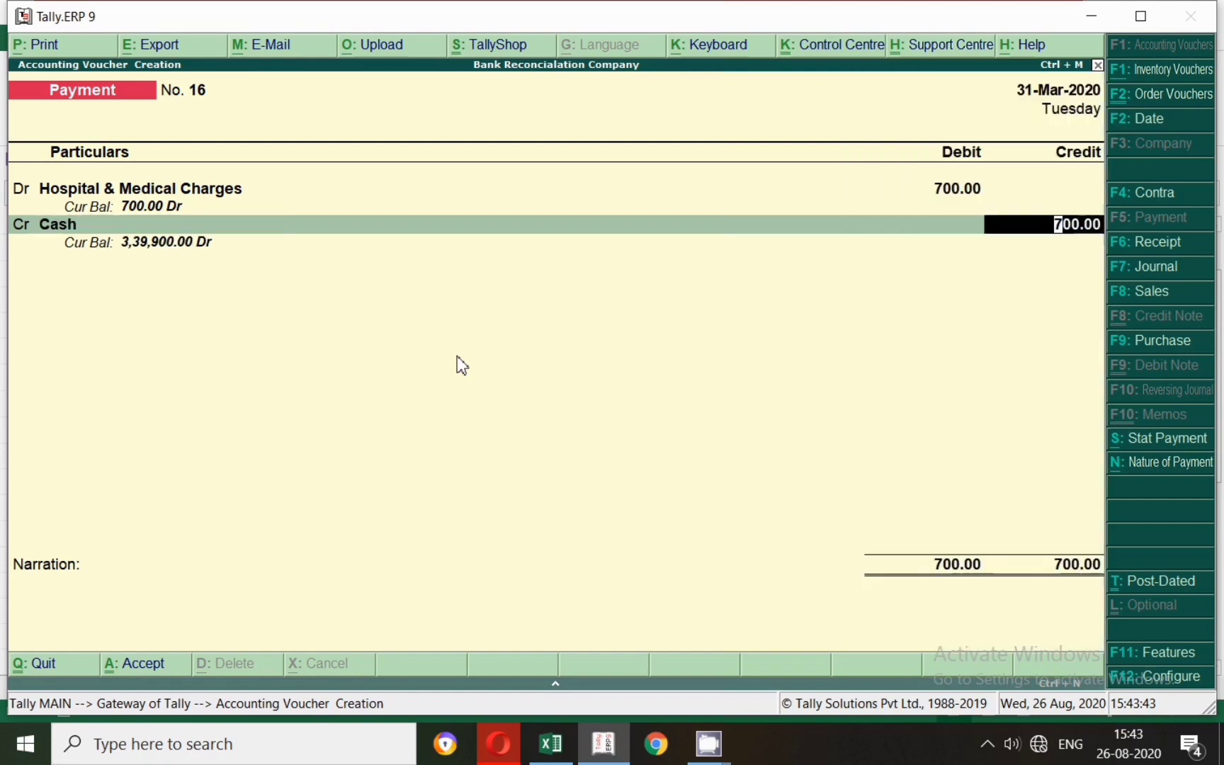
pyautogui.press('Return')
pyautogui.press('Return')
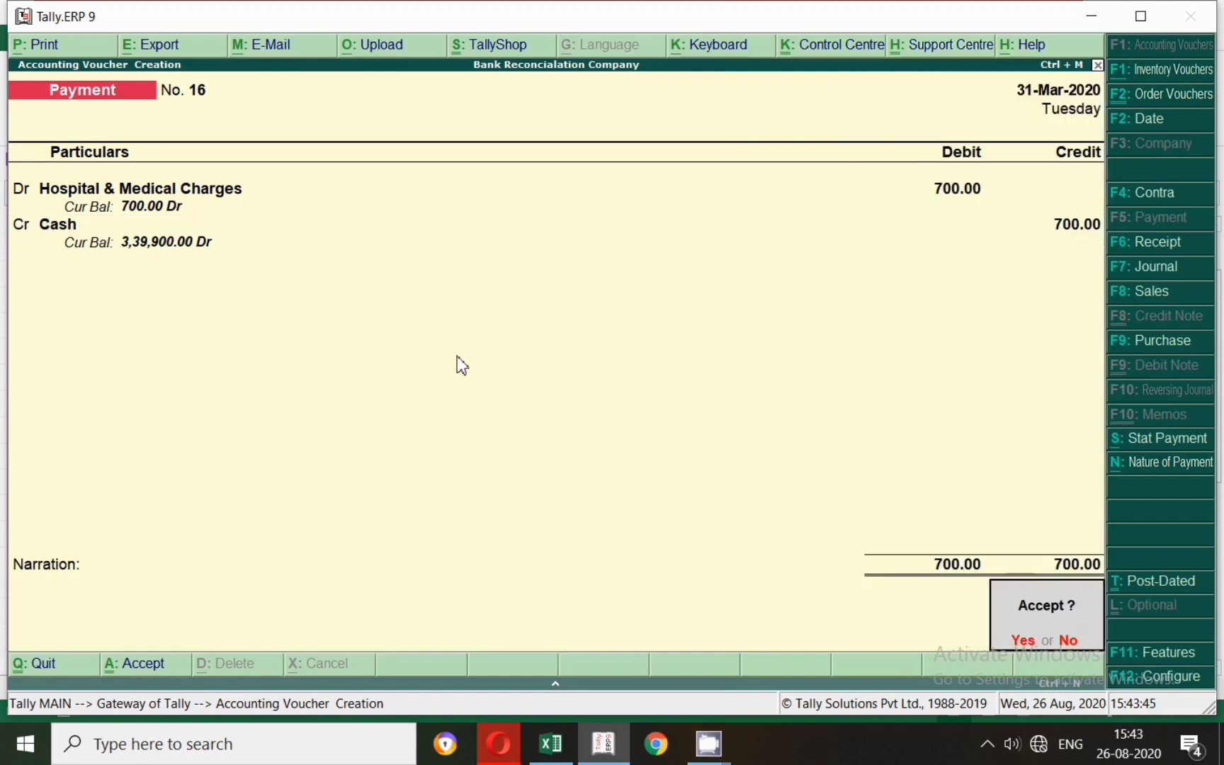
pyautogui.press('Return')
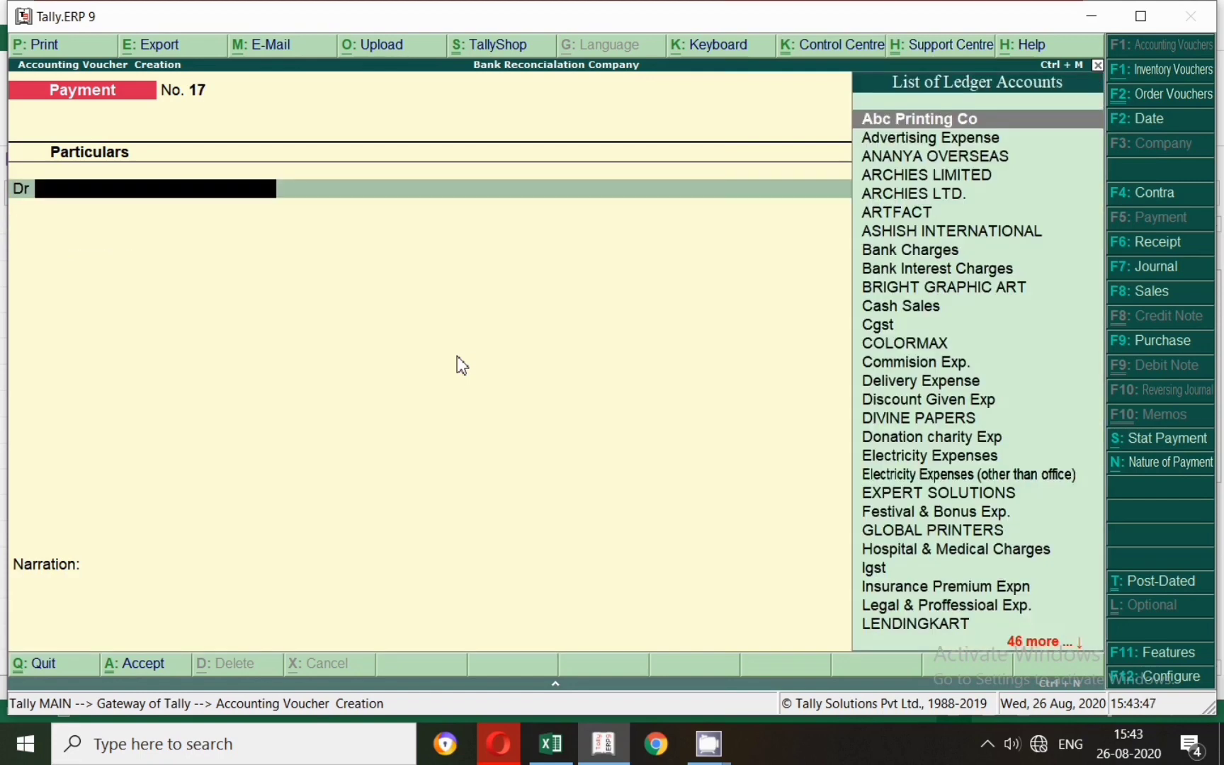
# Select the Tour & Travelling Exp row in the Excel expense list, and return to the Tally payment voucher.
pyautogui.click(551, 743)
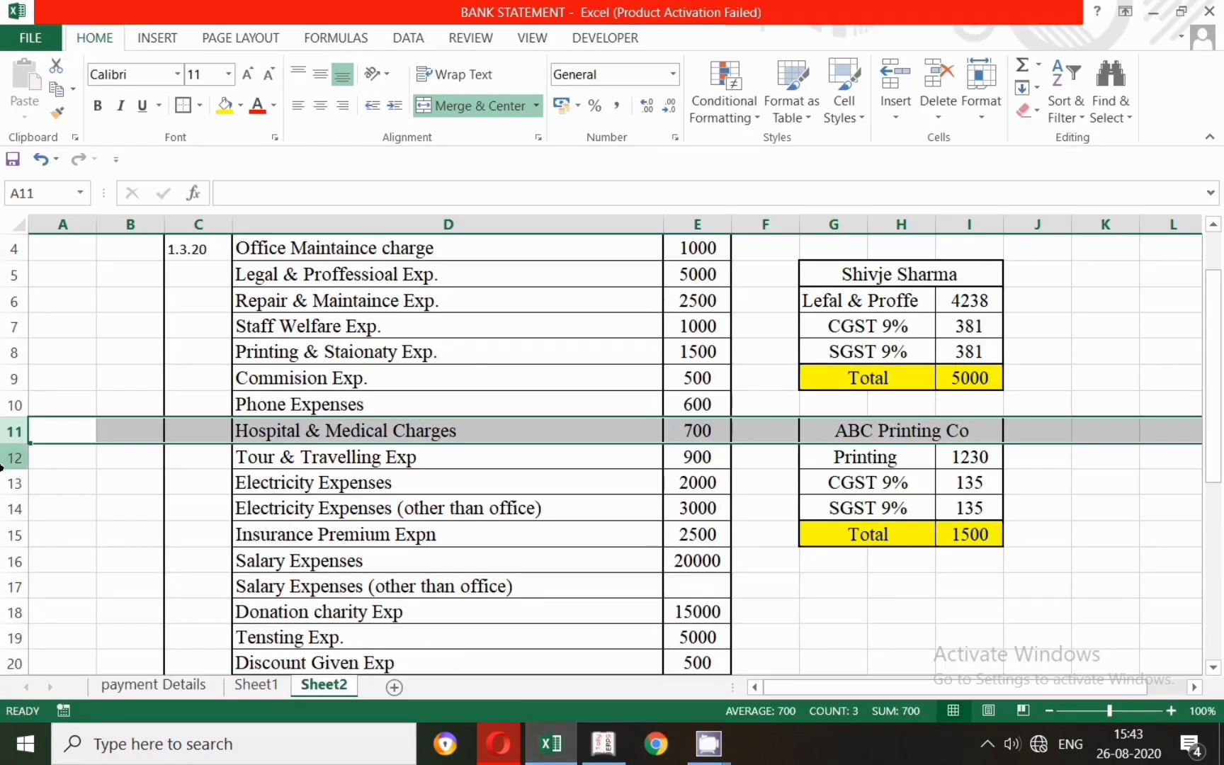
pyautogui.click(4, 460)
pyautogui.hotkey('alt', 'Tab')
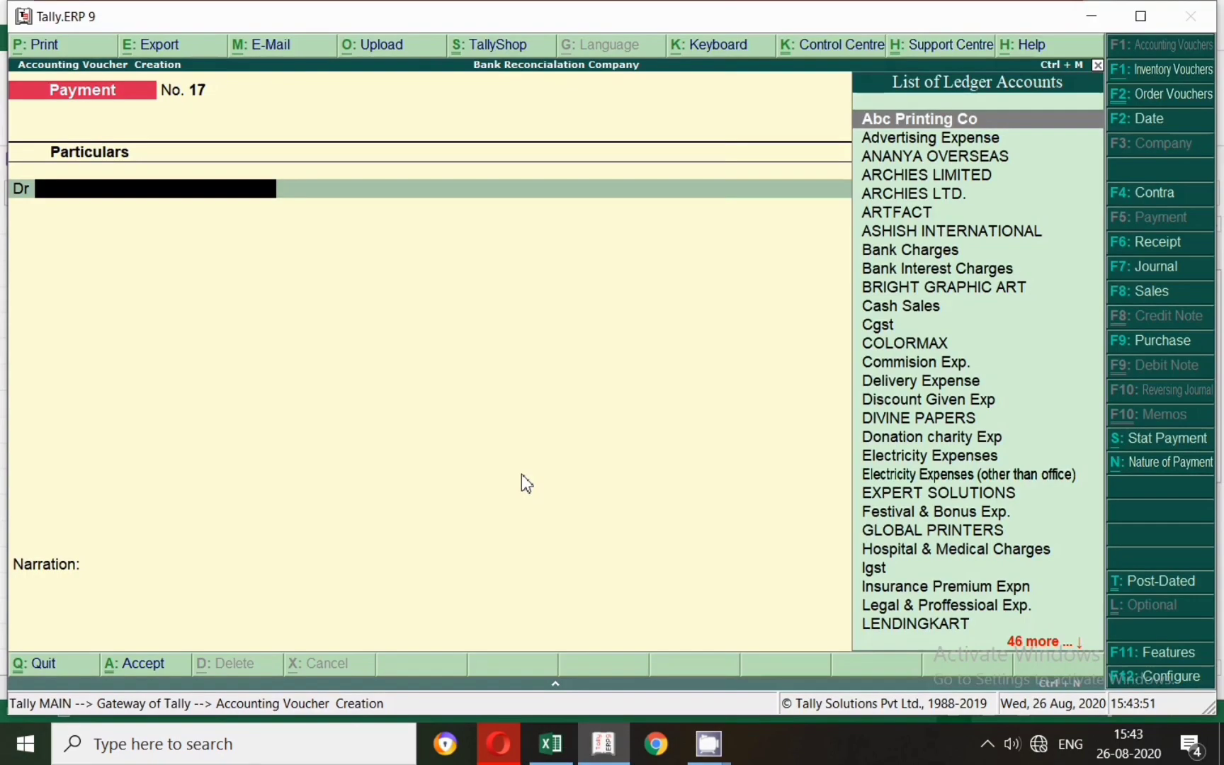
# Date the new payment voucher 31.3 and debit Tour & Travelling Exp with 900, checking the amount in Excel.
pyautogui.press('F2')
pyautogui.write('31.3')
pyautogui.press('Return')
pyautogui.write('tou')
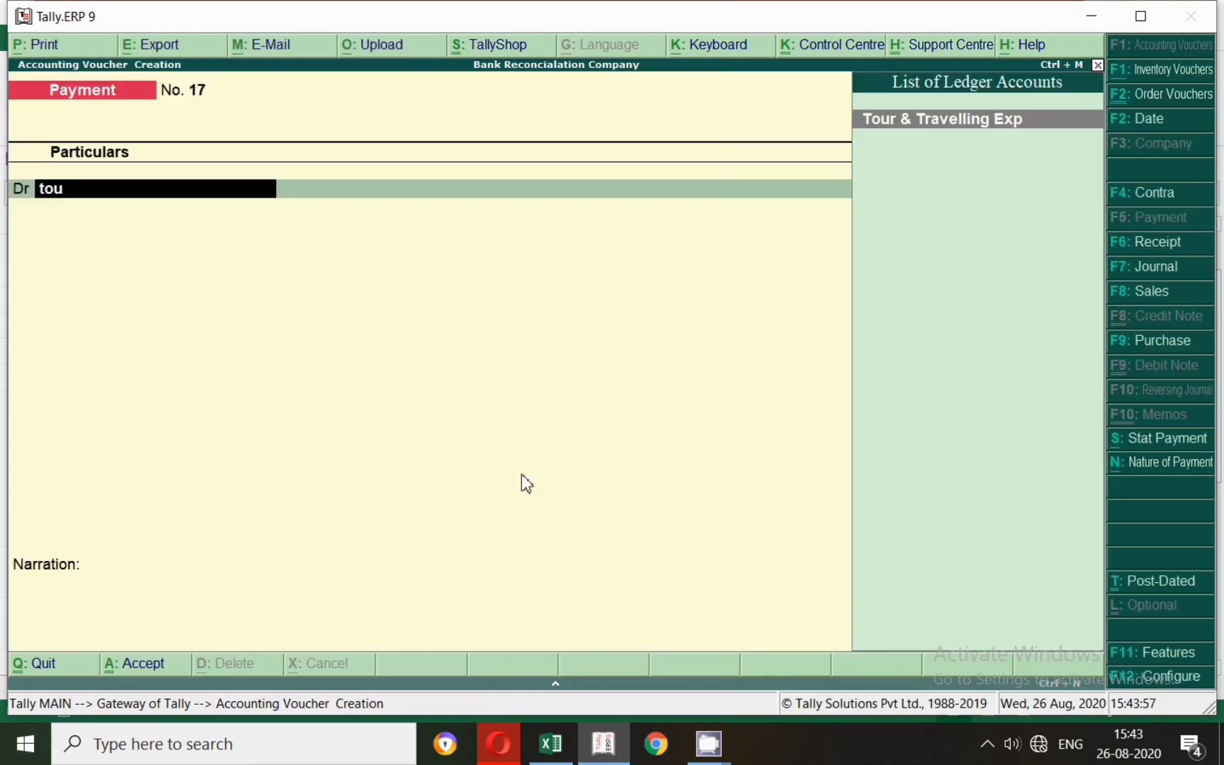
pyautogui.press('Return')
pyautogui.hotkey('alt', 'Tab')
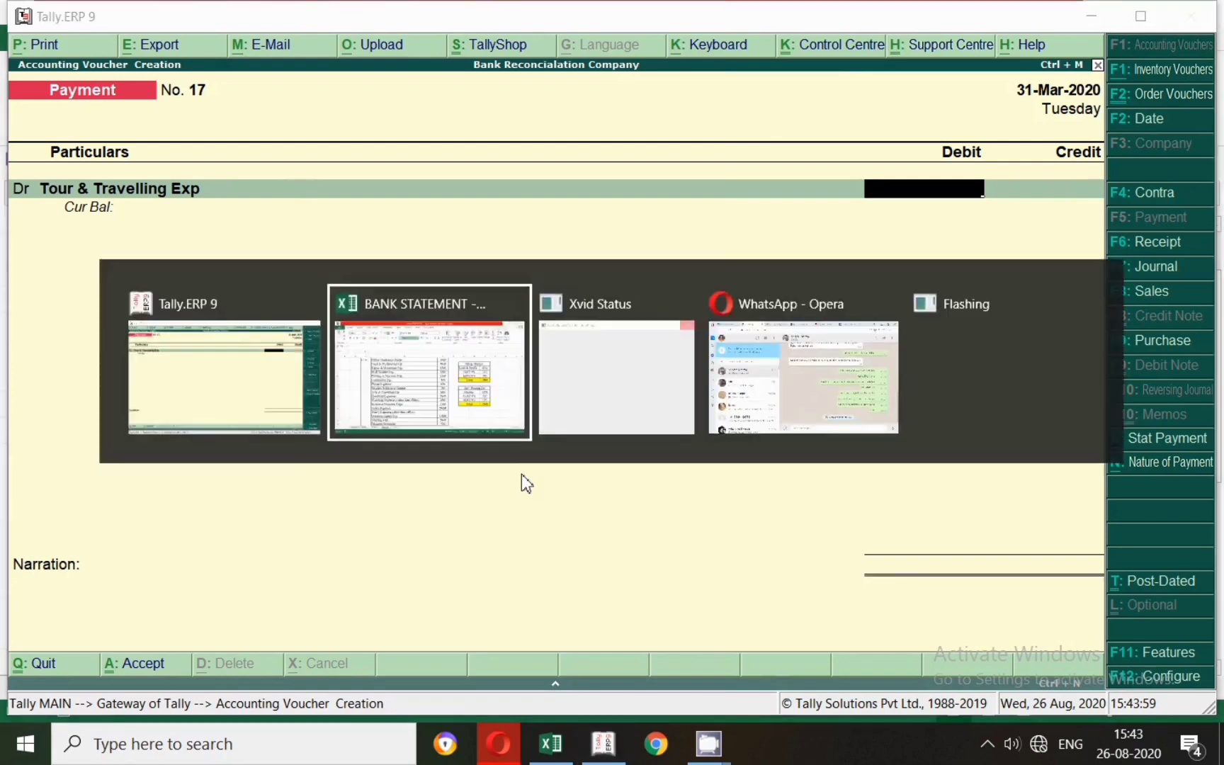
pyautogui.hotkey('alt', 'Tab')
pyautogui.write('900')
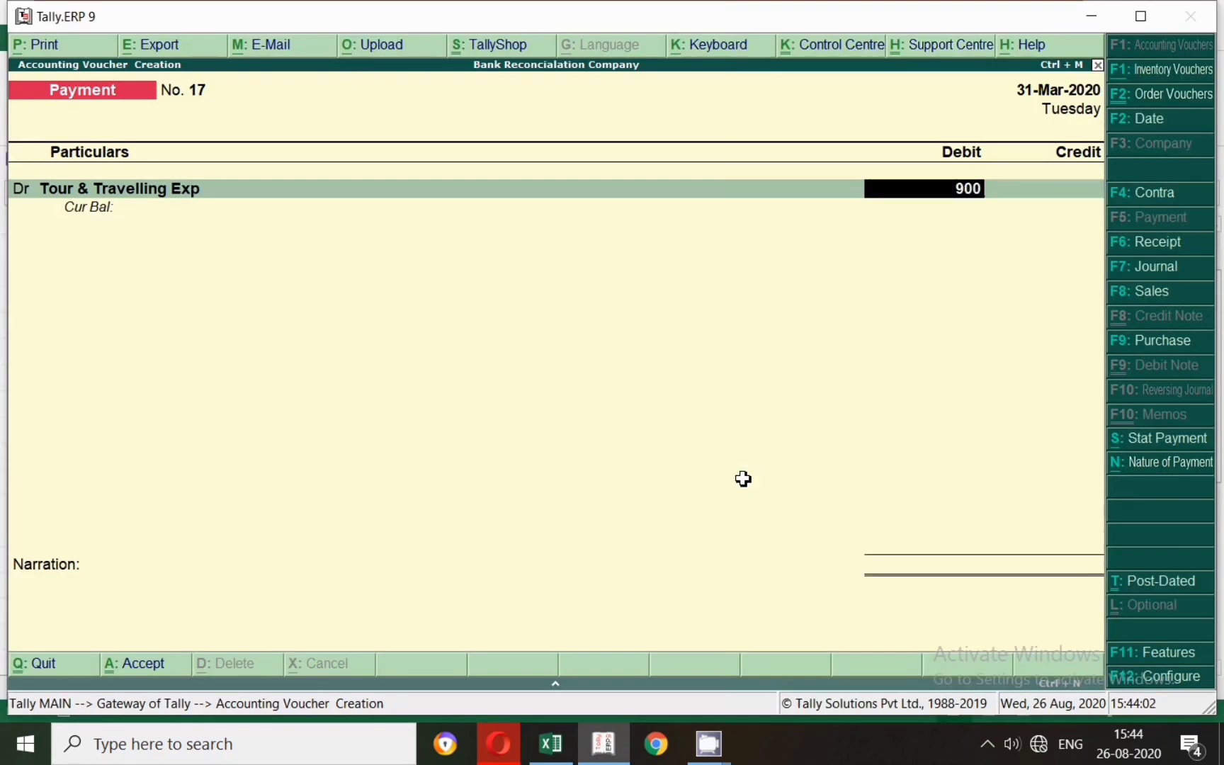
pyautogui.press('Return')
# Credit Cash with 900 for the Tour & Travelling Exp payment and accept the voucher without a narration.
pyautogui.write('cash')
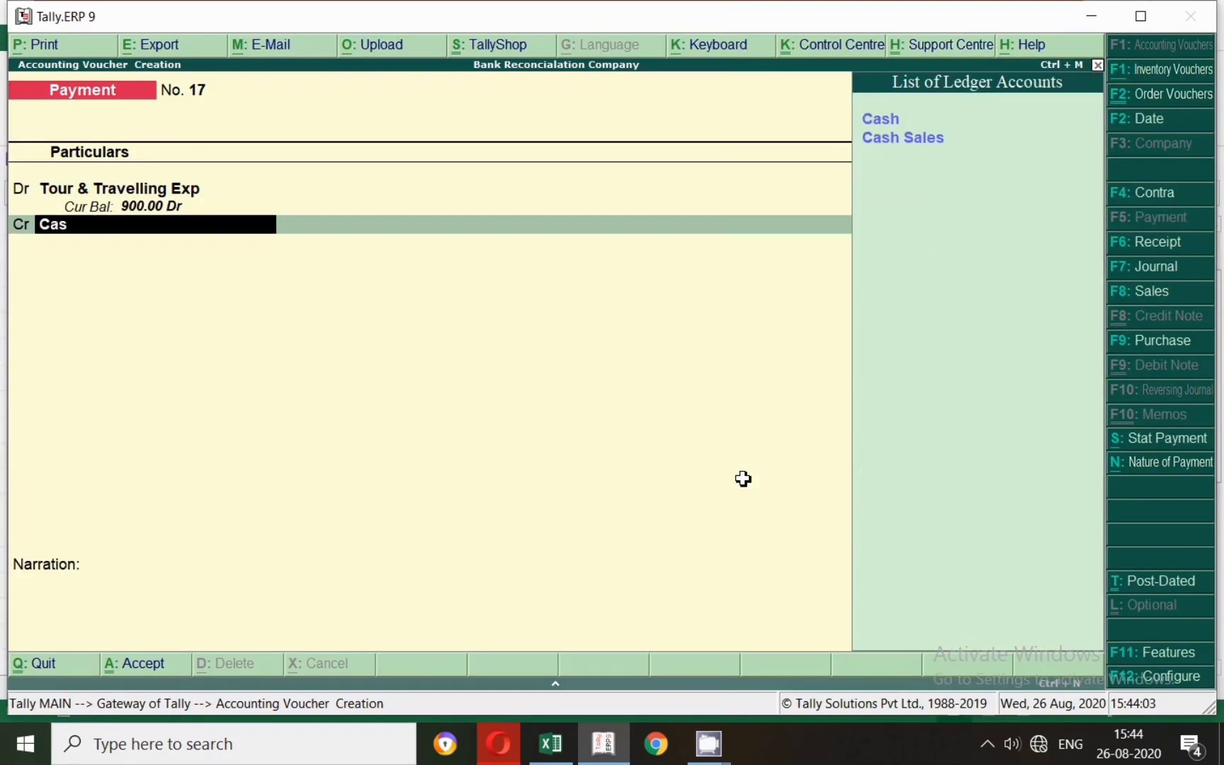
pyautogui.press('Return')
pyautogui.press('Return')
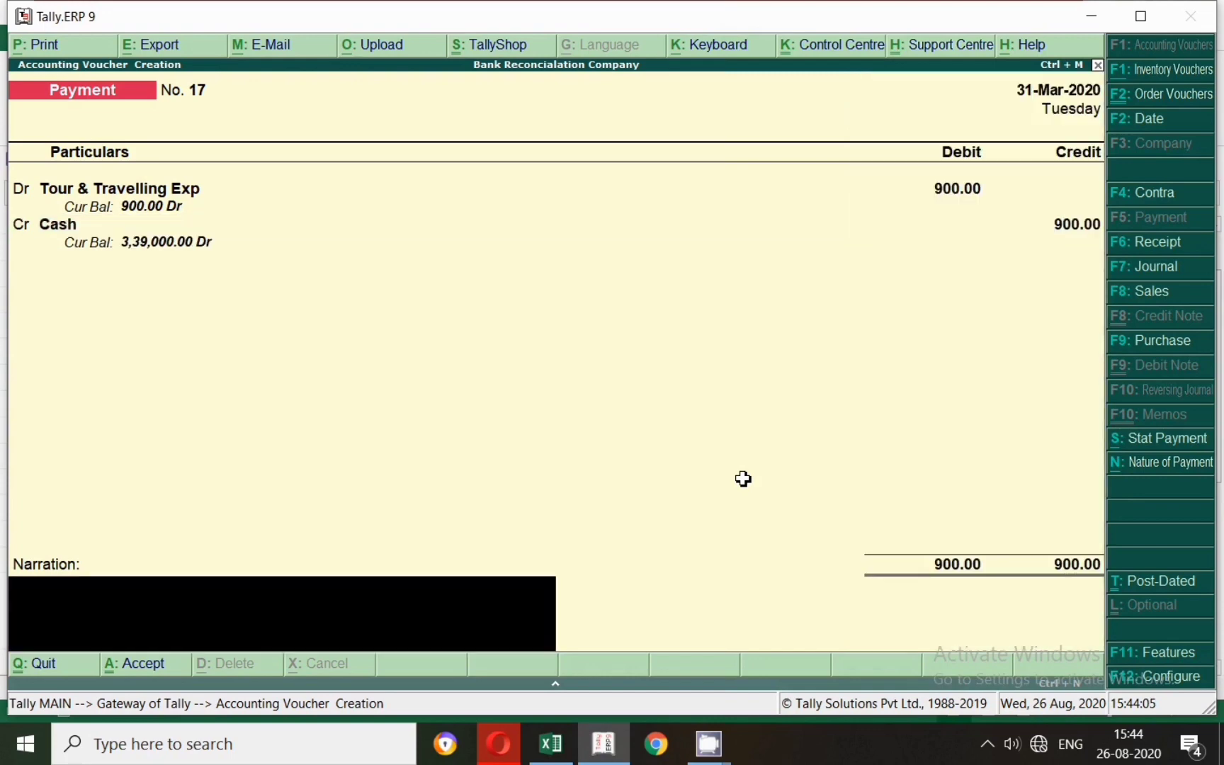
pyautogui.press('Return')
pyautogui.press('Return')
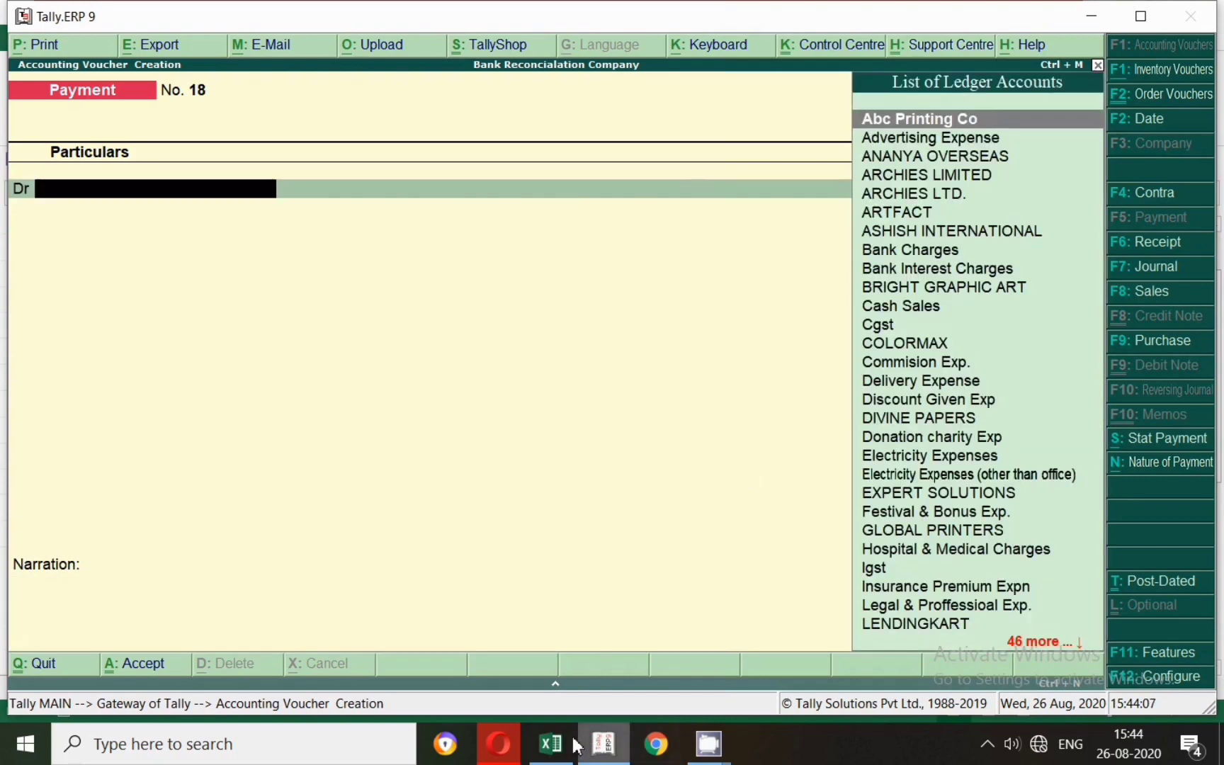
# Select the Electricity Expenses row in the Excel expense list, and return to the Tally payment voucher.
pyautogui.hotkey('alt', 'Tab')
pyautogui.moveTo(1214, 464); pyautogui.dragTo(1219, 552)
pyautogui.click(15, 300)
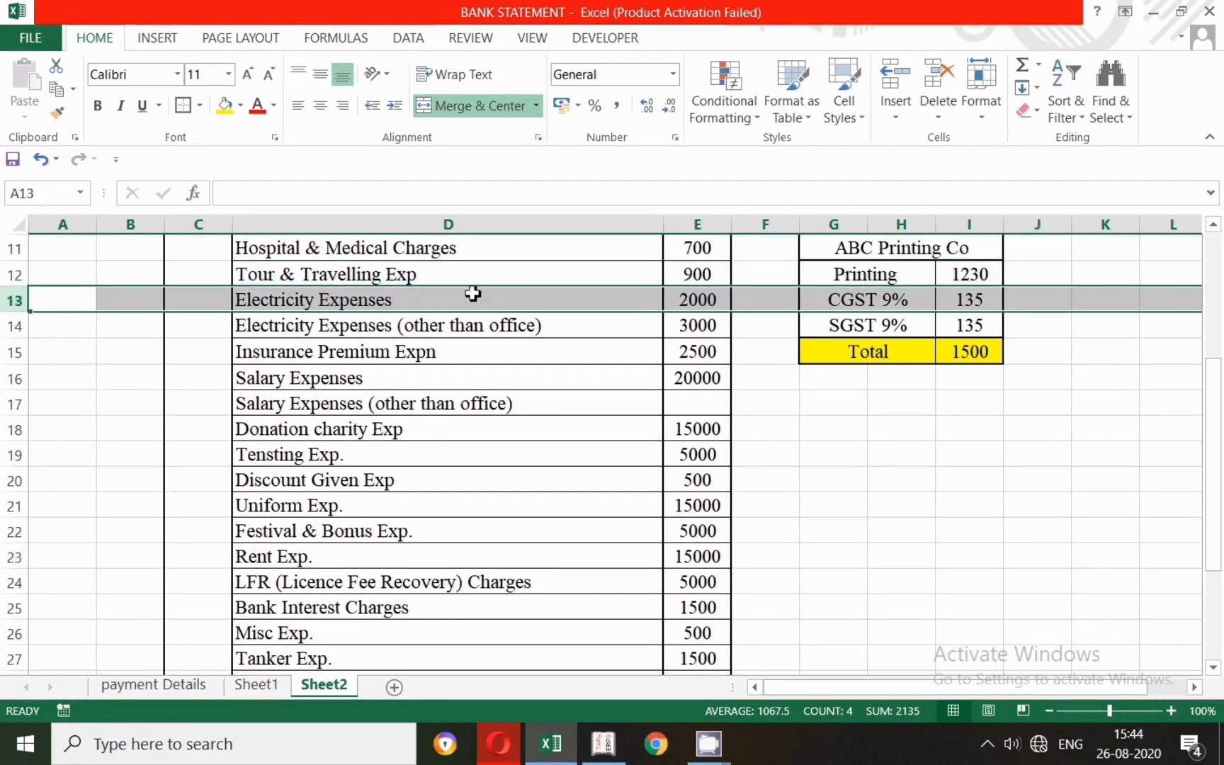
pyautogui.hotkey('alt', 'Tab')
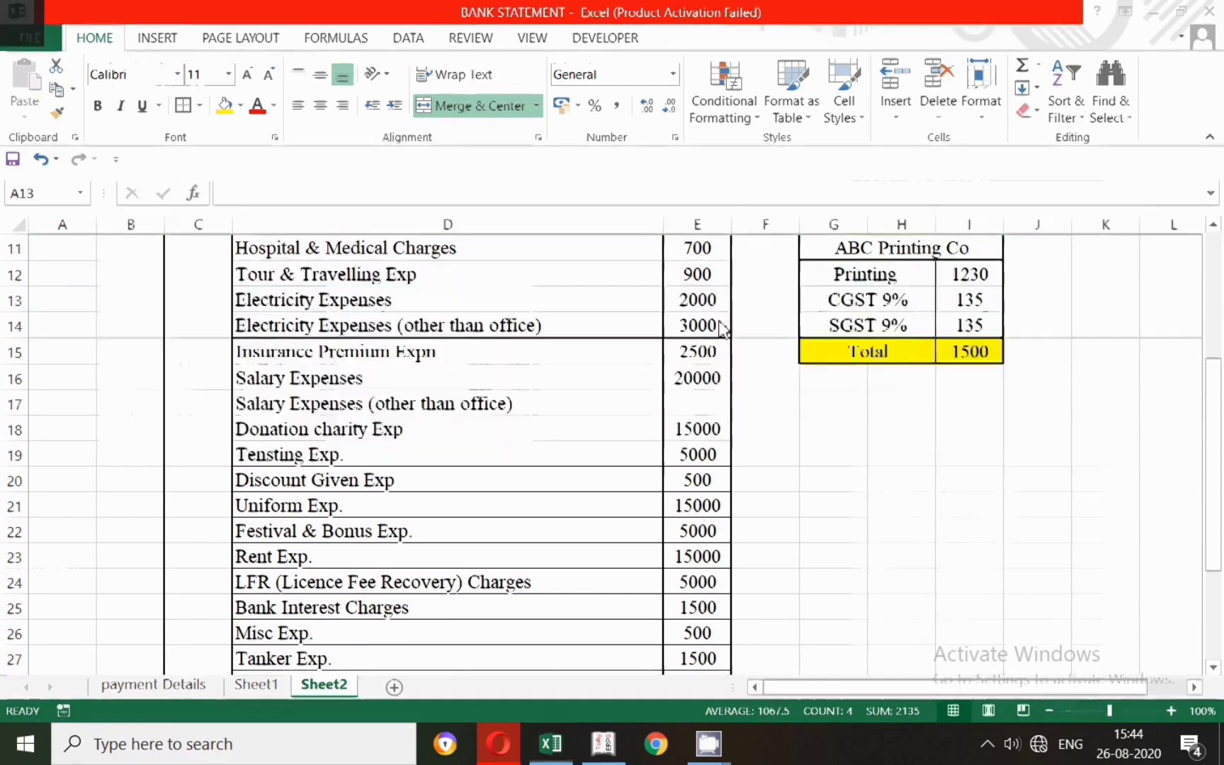
# Choose Electricity Expenses as the debit ledger of the payment voucher and consult its entry in the Excel expense list.
pyautogui.write('Elec')
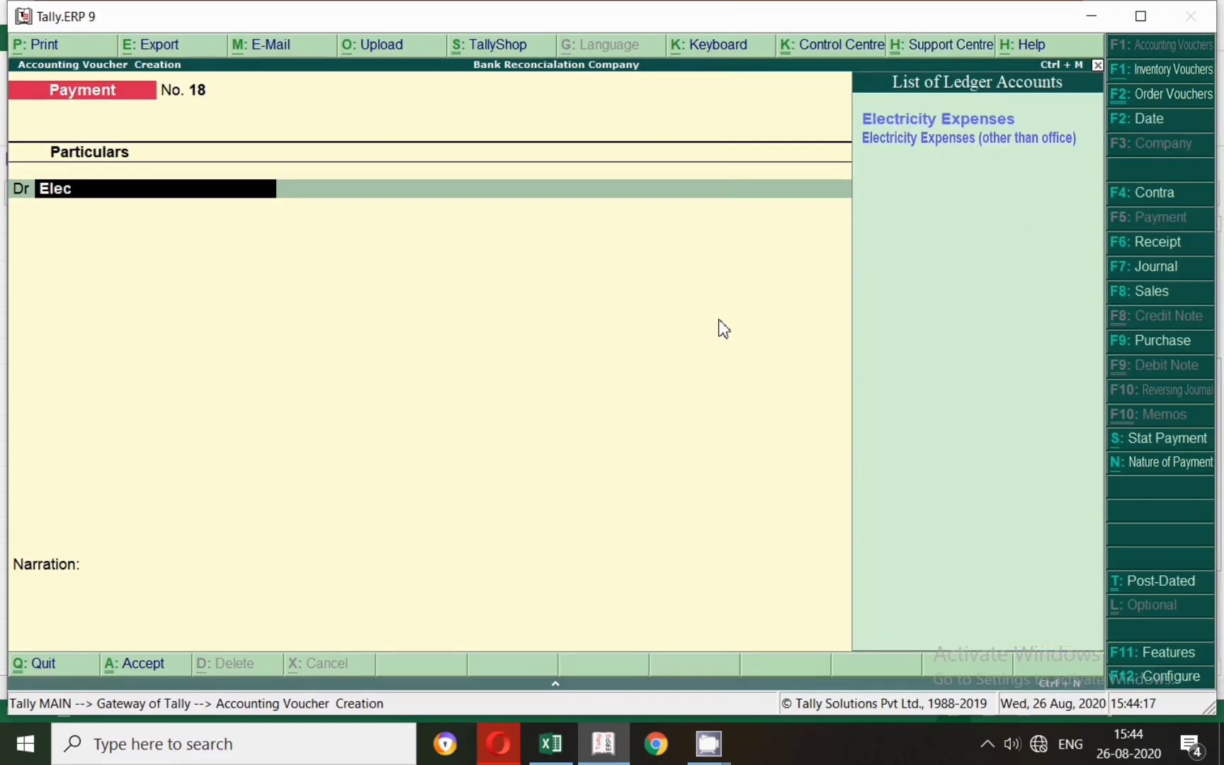
pyautogui.press('Return')
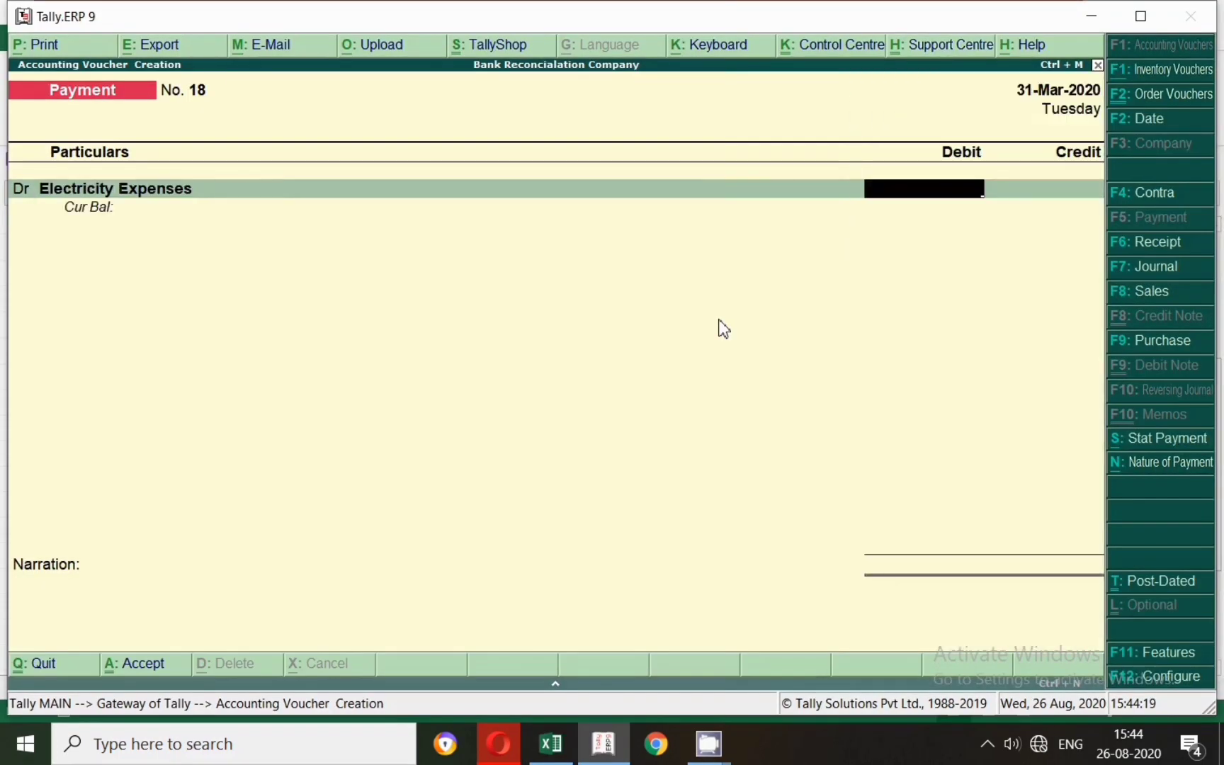
pyautogui.hotkey('alt', 'Tab')
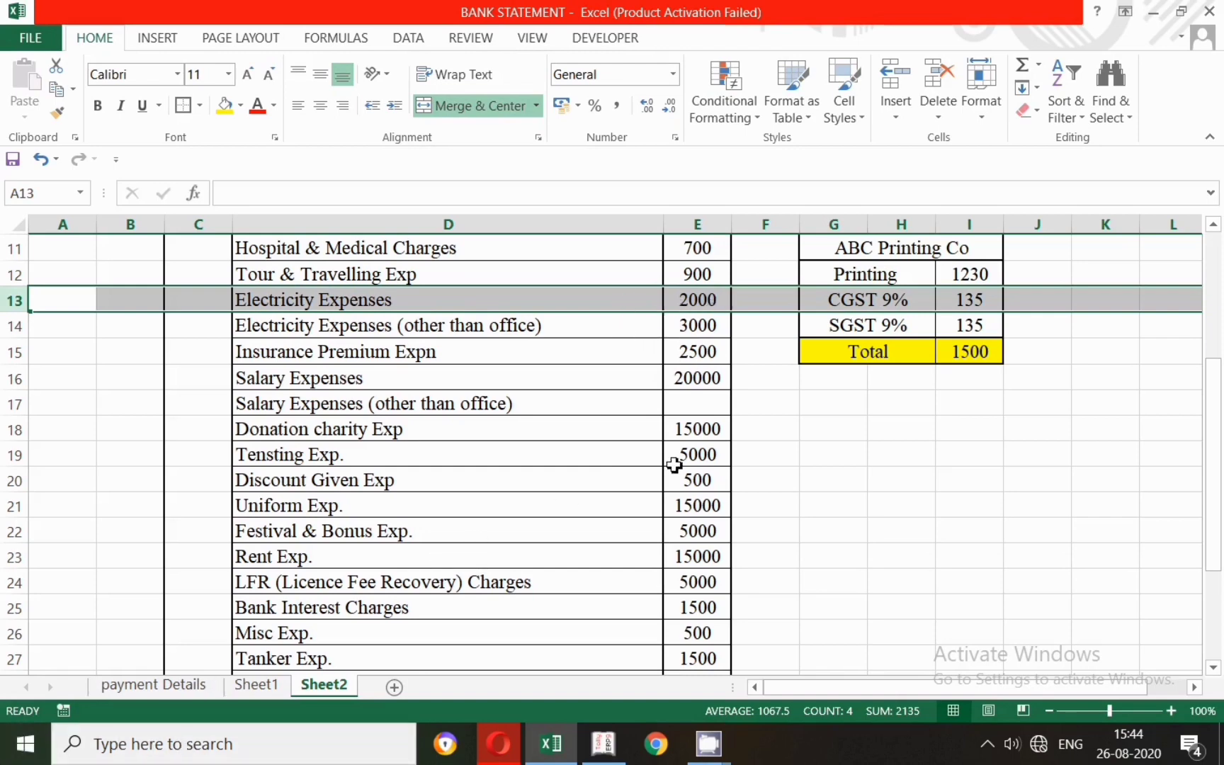
pyautogui.hotkey('alt', 'Tab')
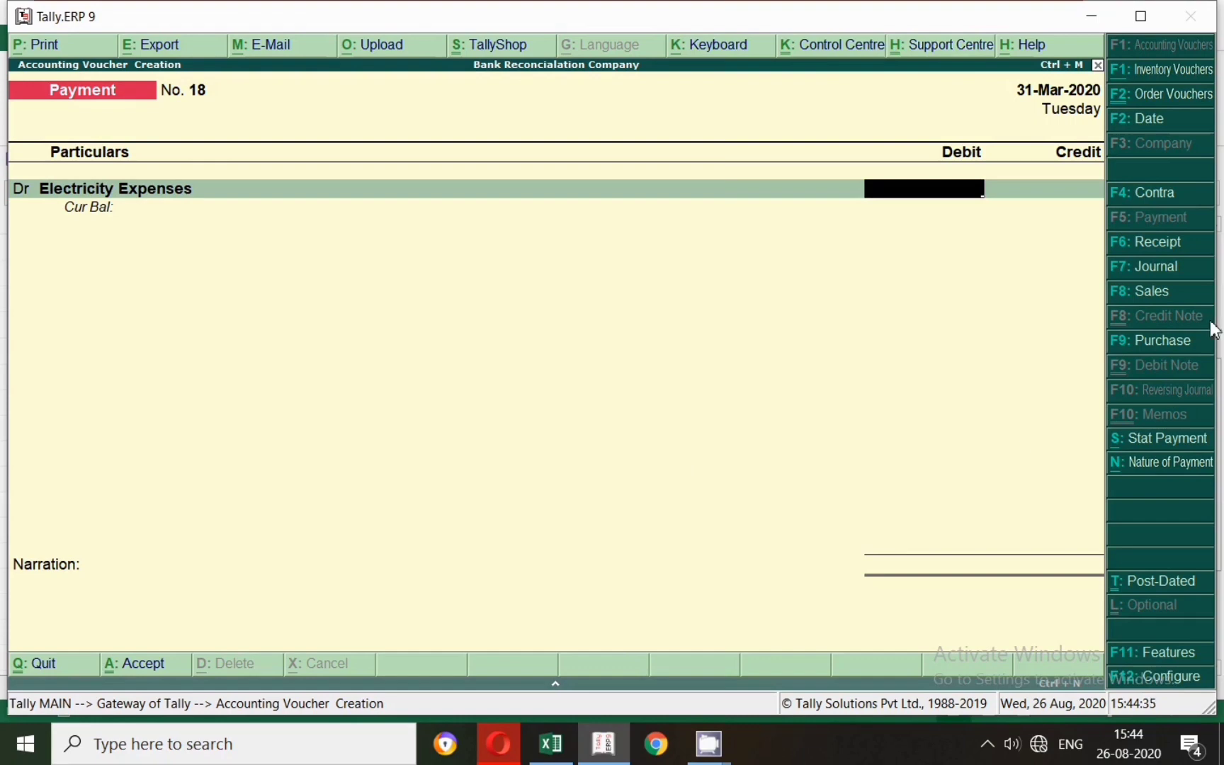
# Change the Electricity Expenses voucher from a payment to a journal voucher dated 31-Mar-2020.
pyautogui.click(1143, 272)
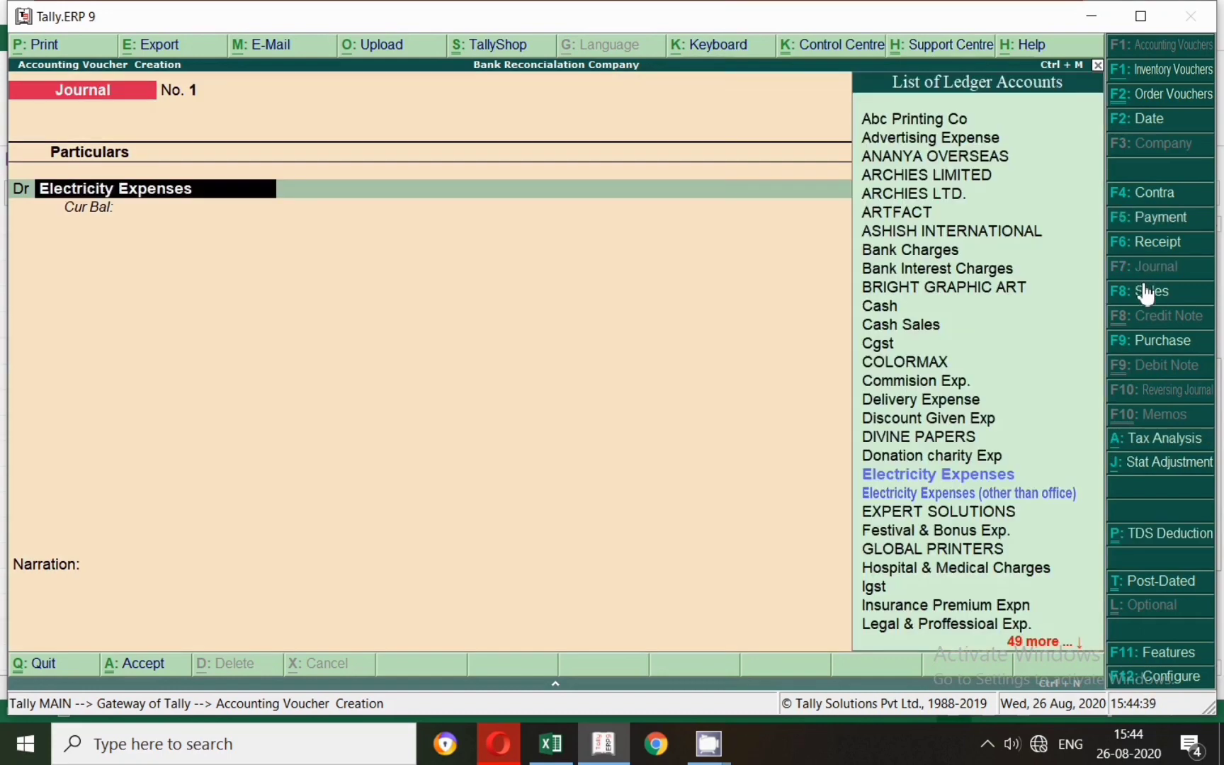
pyautogui.press('F2')
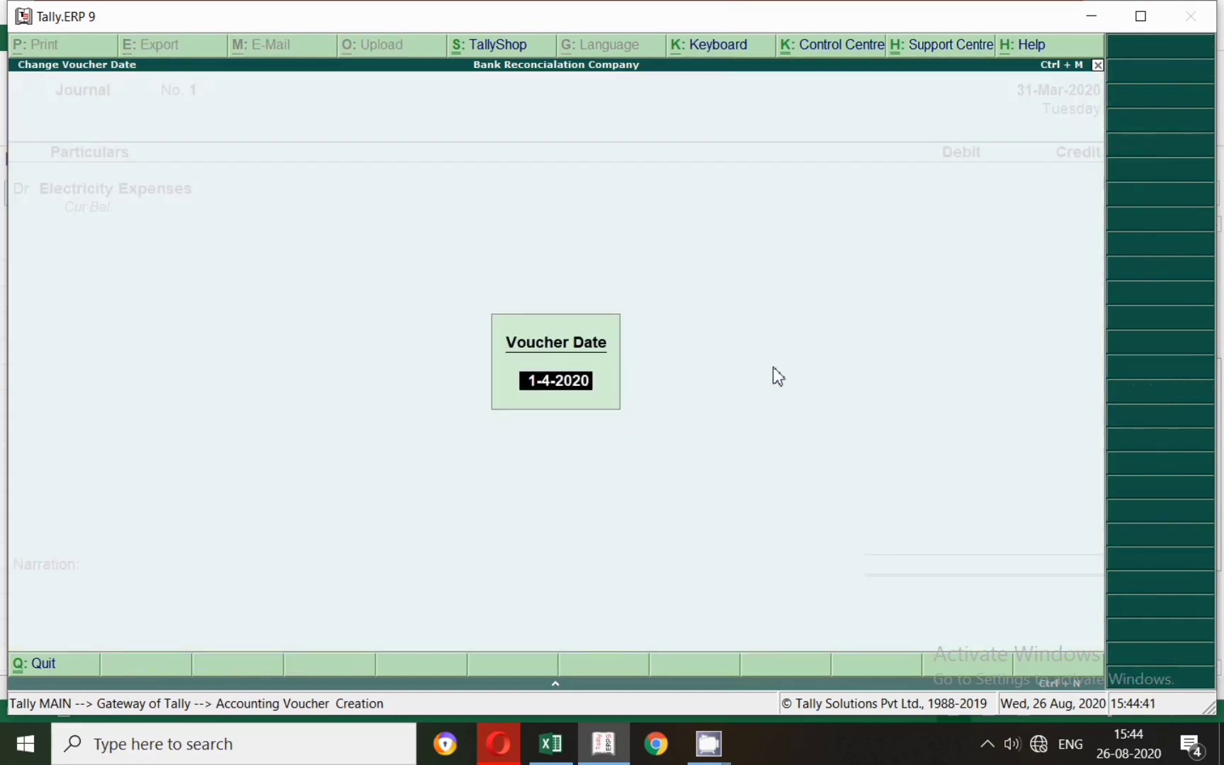
pyautogui.write('31.')
pyautogui.press('Return')
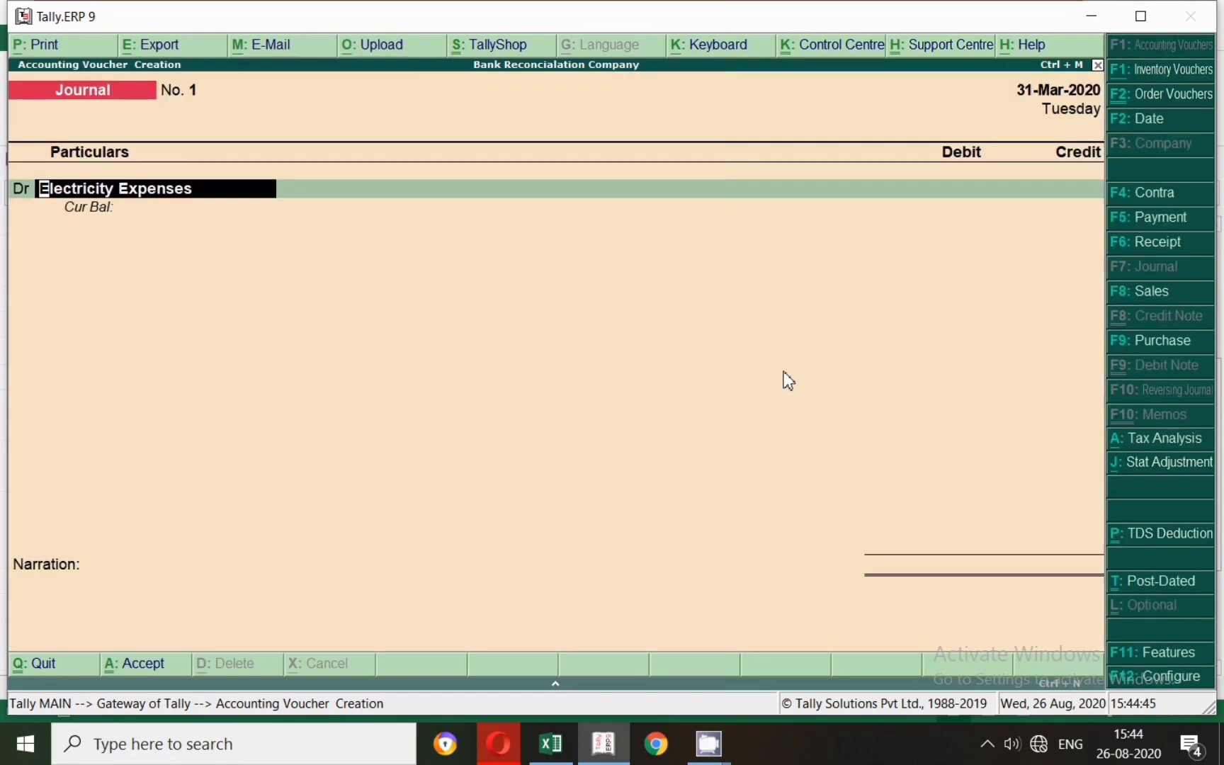
# Debit Electricity Expenses with 2000 in the journal voucher, checking the amount in the Excel expense list.
pyautogui.press('Return')
pyautogui.hotkey('alt', 'Tab')
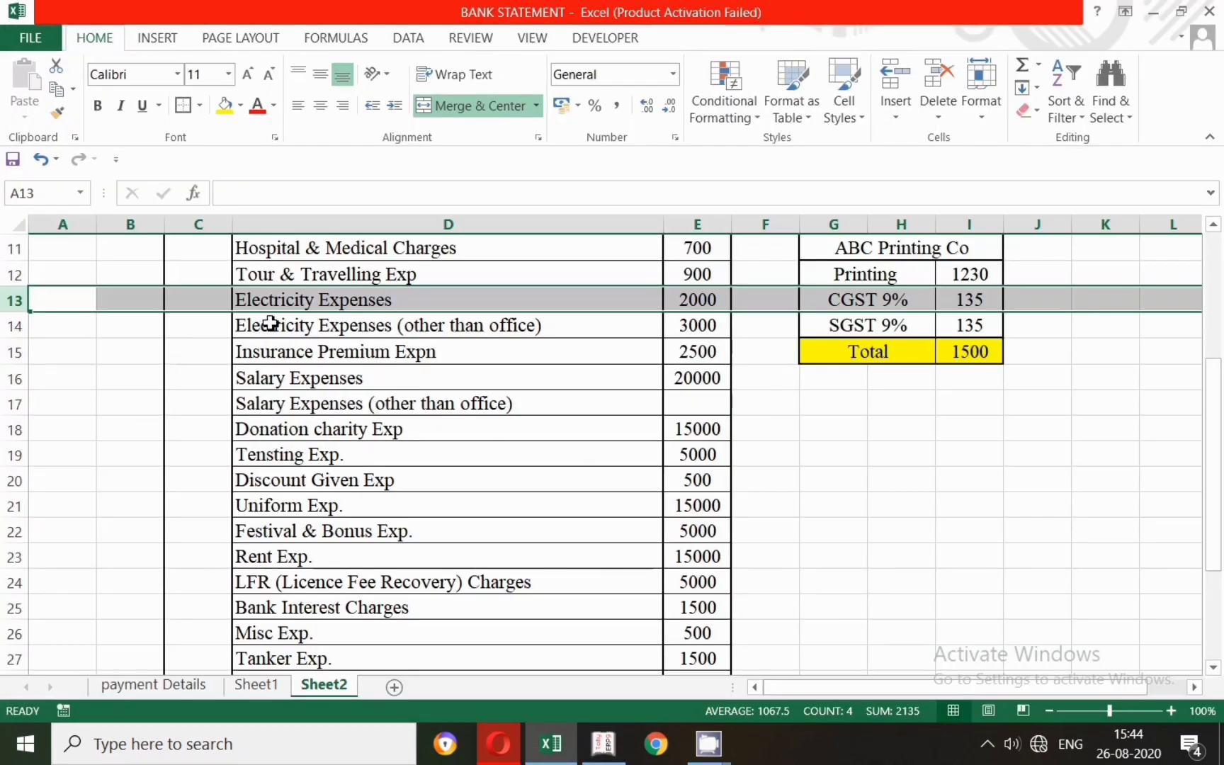
pyautogui.hotkey('alt', 'Tab')
pyautogui.write('2000')
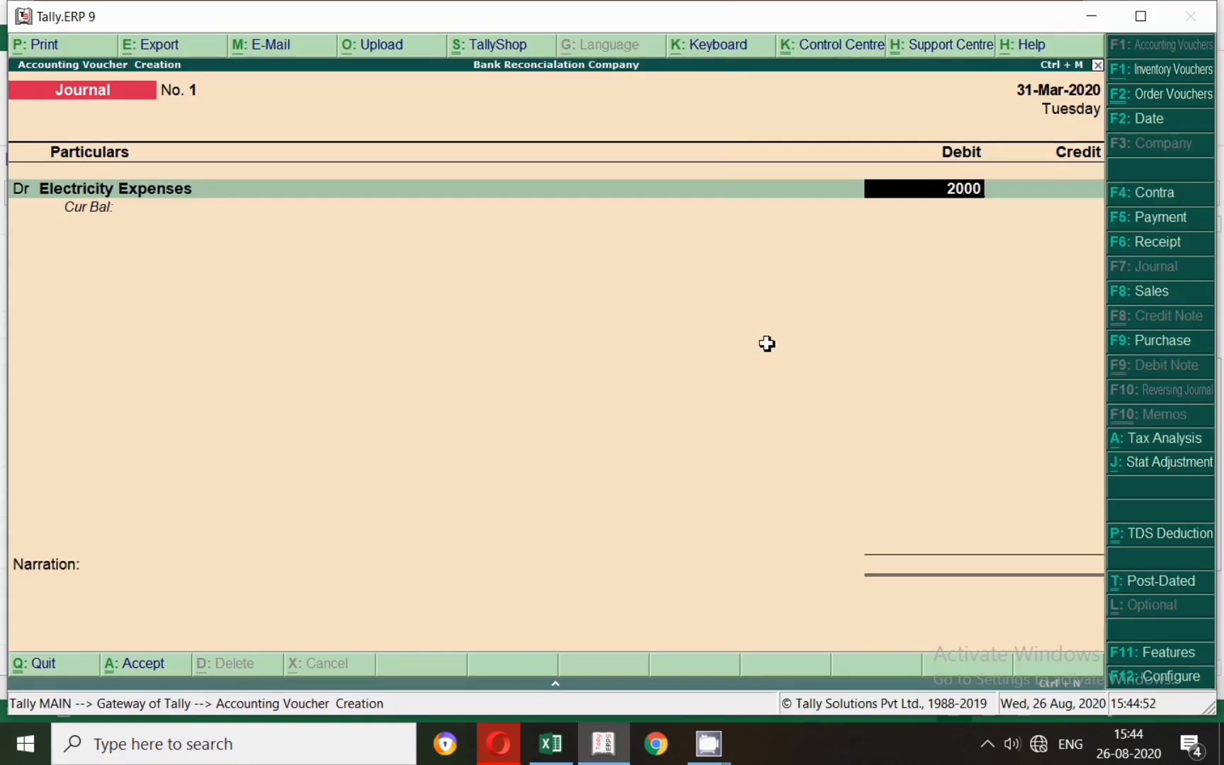
pyautogui.press('Return')
pyautogui.press('Return')
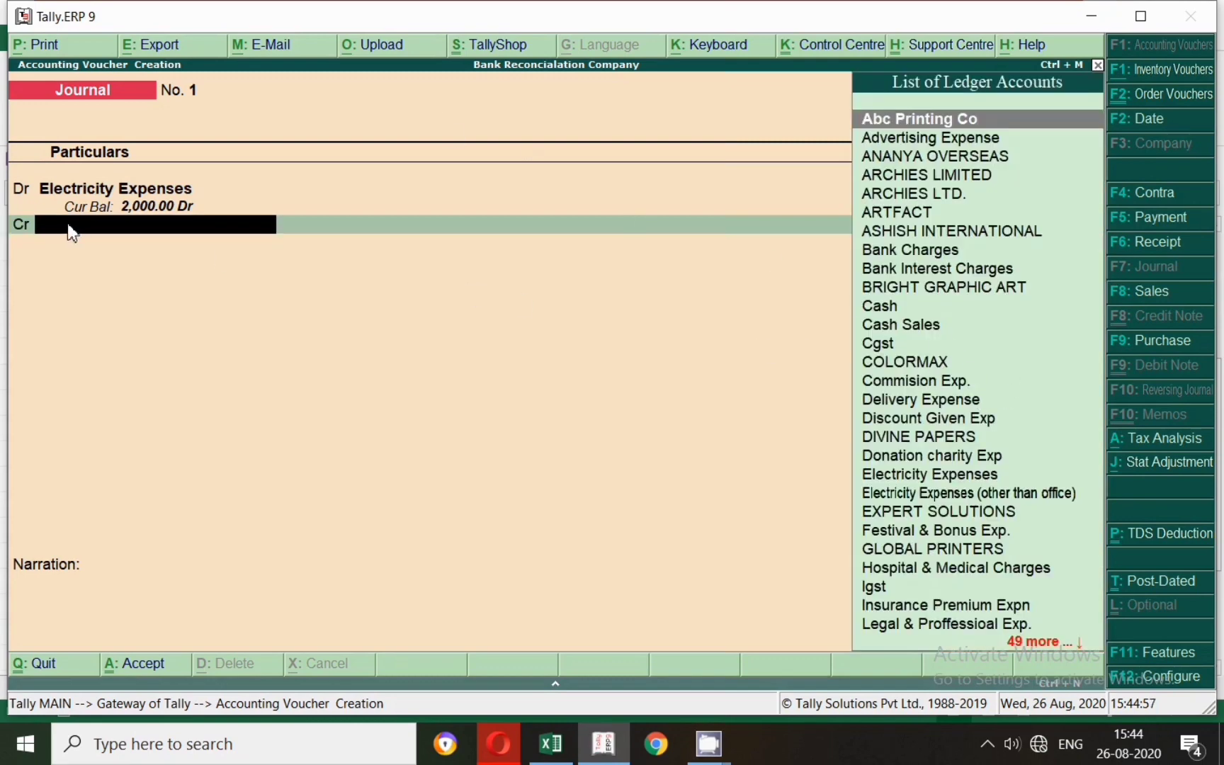
pyautogui.click(987, 743)
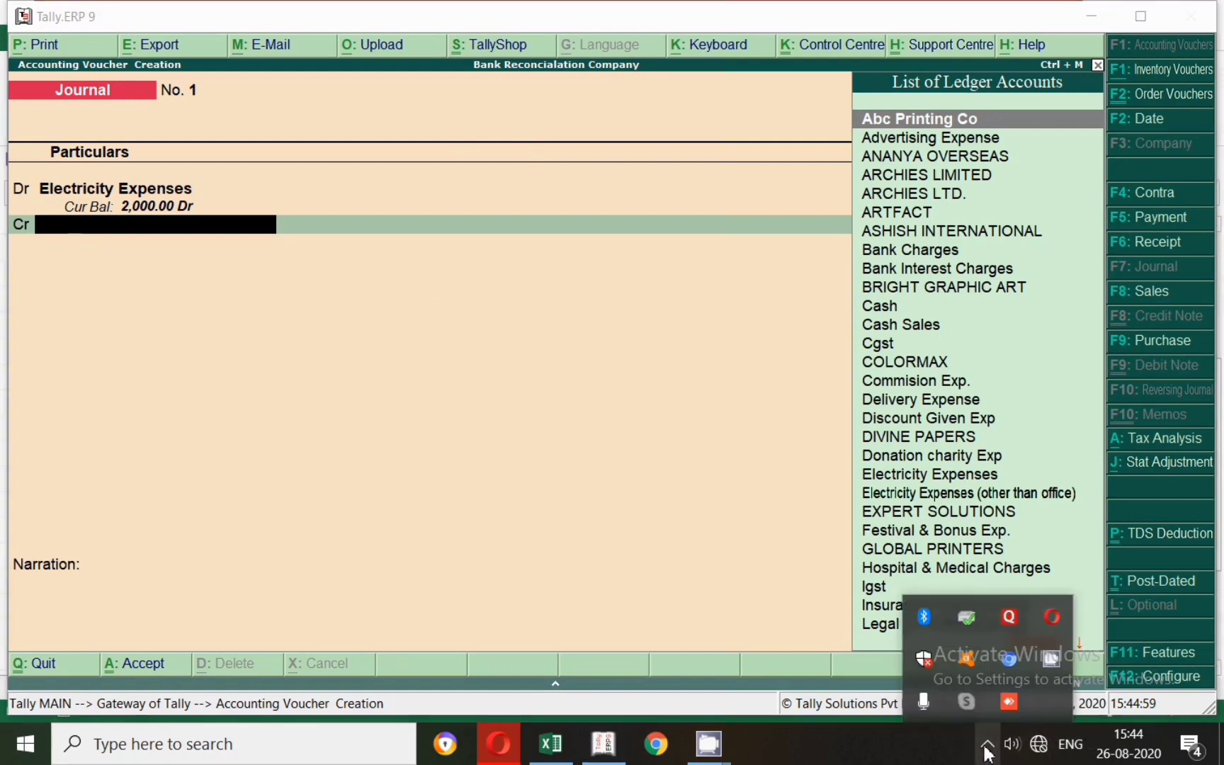
pyautogui.rightClick(1050, 661)
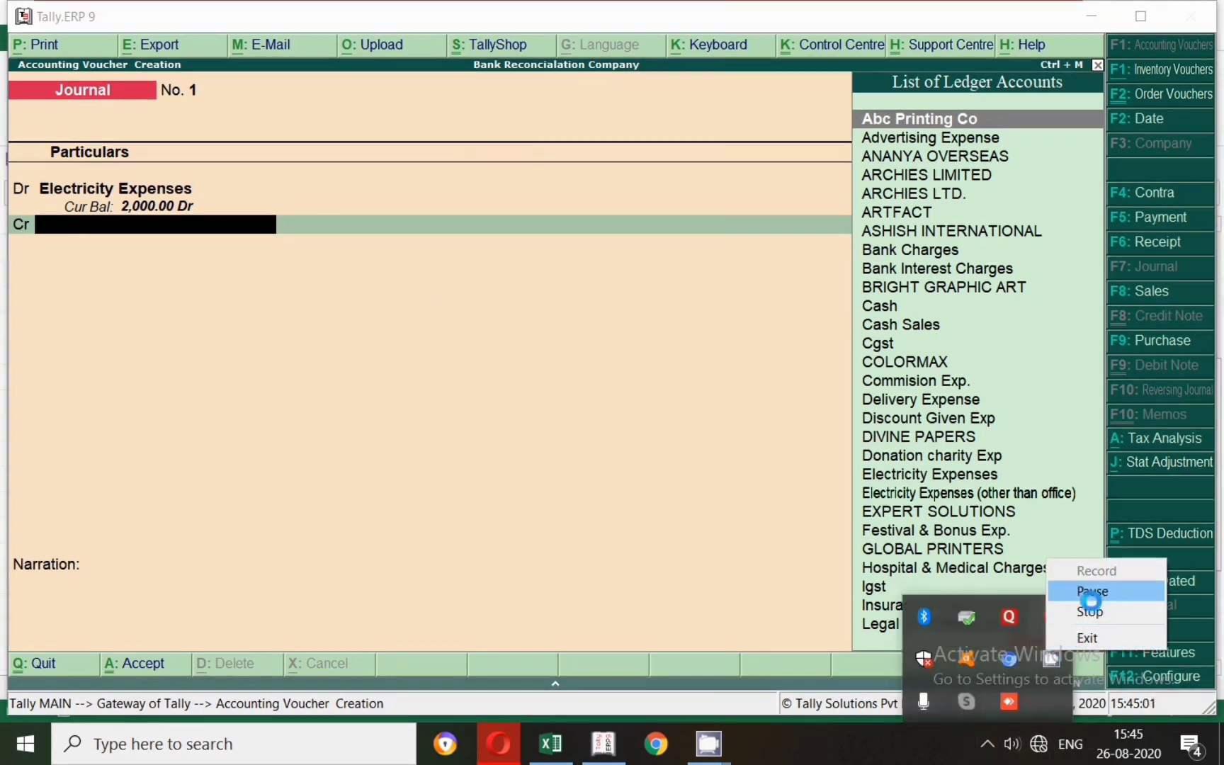
pyautogui.click(1090, 591)
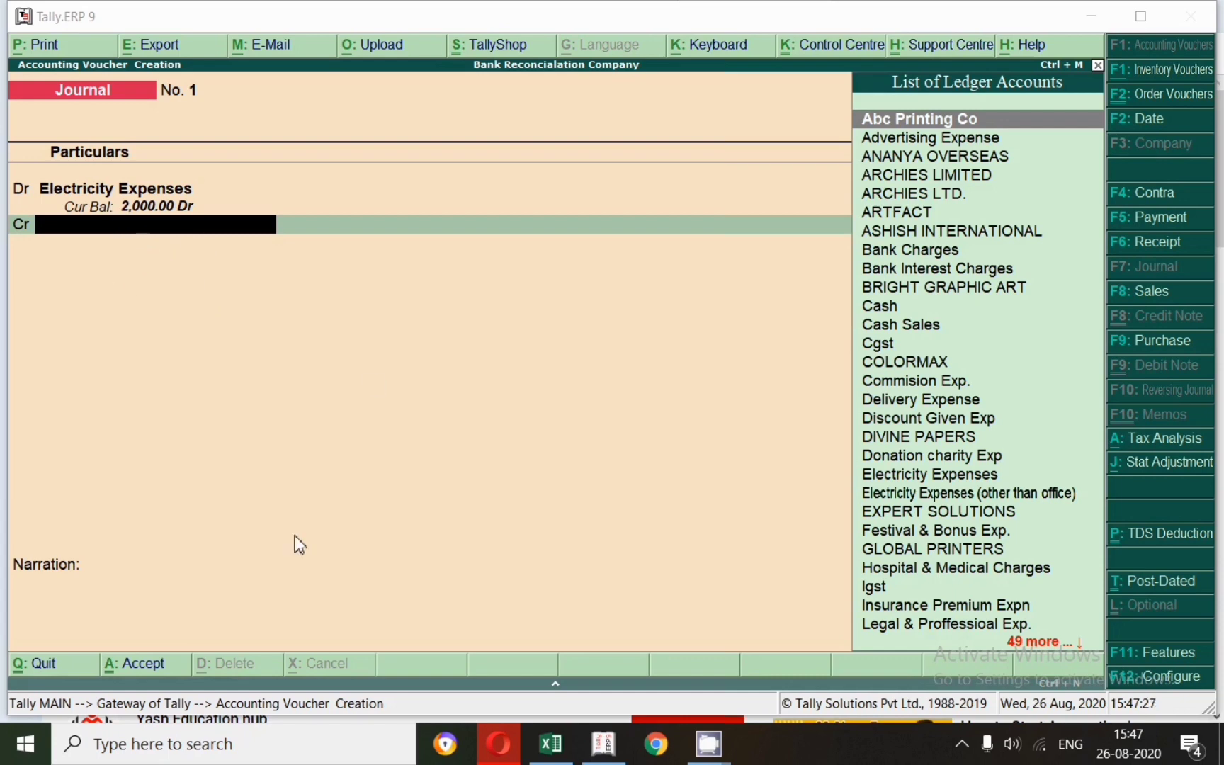
pyautogui.click(202, 329)
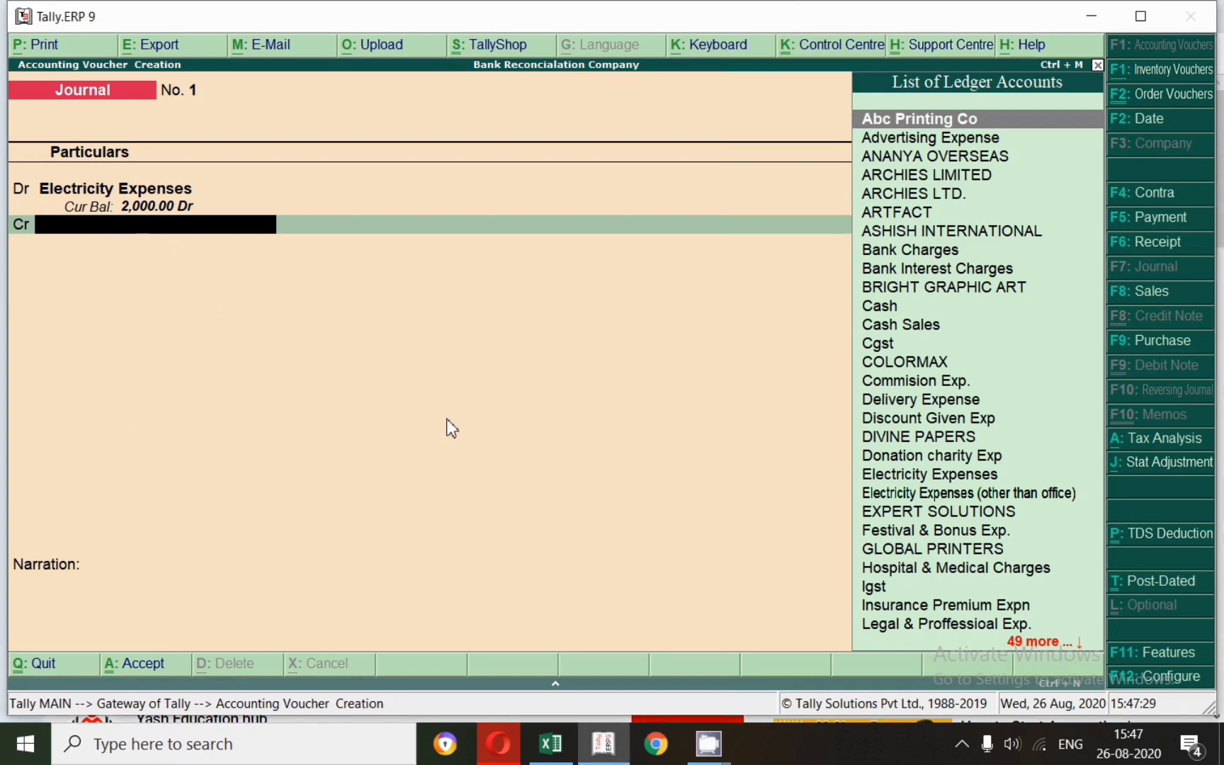
# Start a new ledger from the journal's credit line and name it Ndpl Electricity Compnay.
pyautogui.hotkey('alt', 'c')
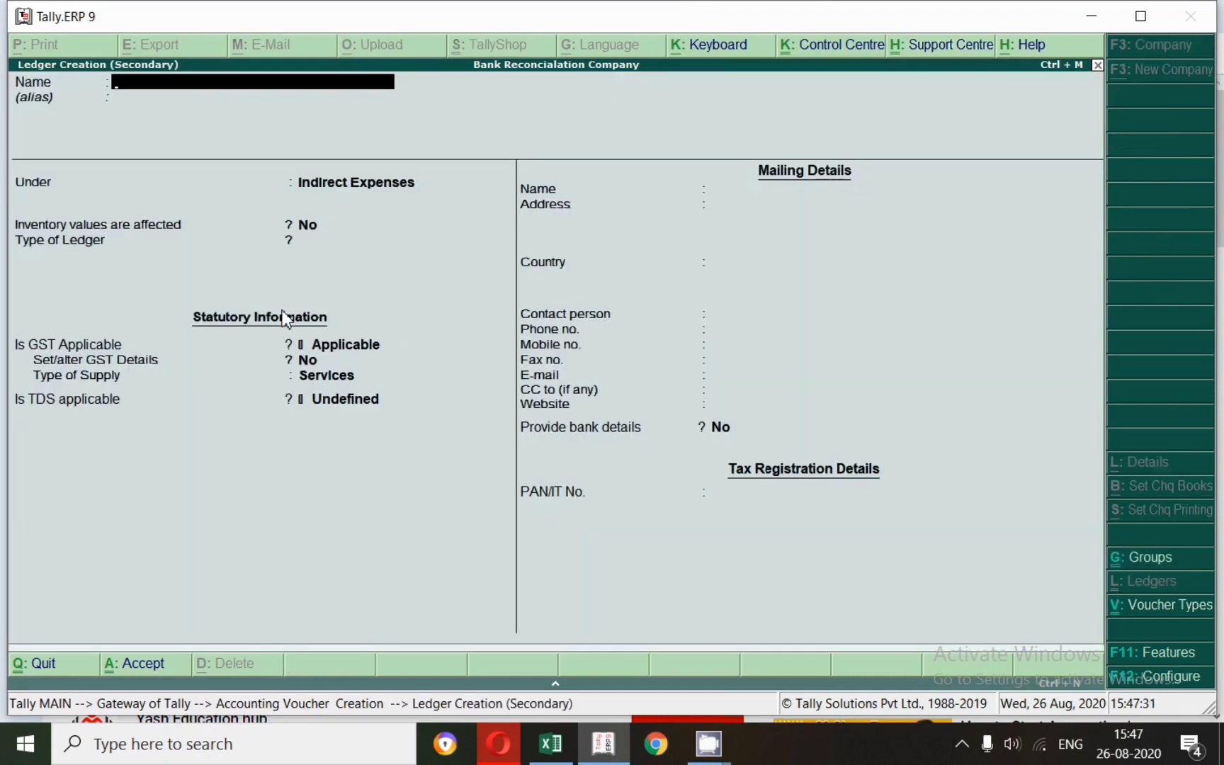
pyautogui.write('Ndpl Electricity Co')
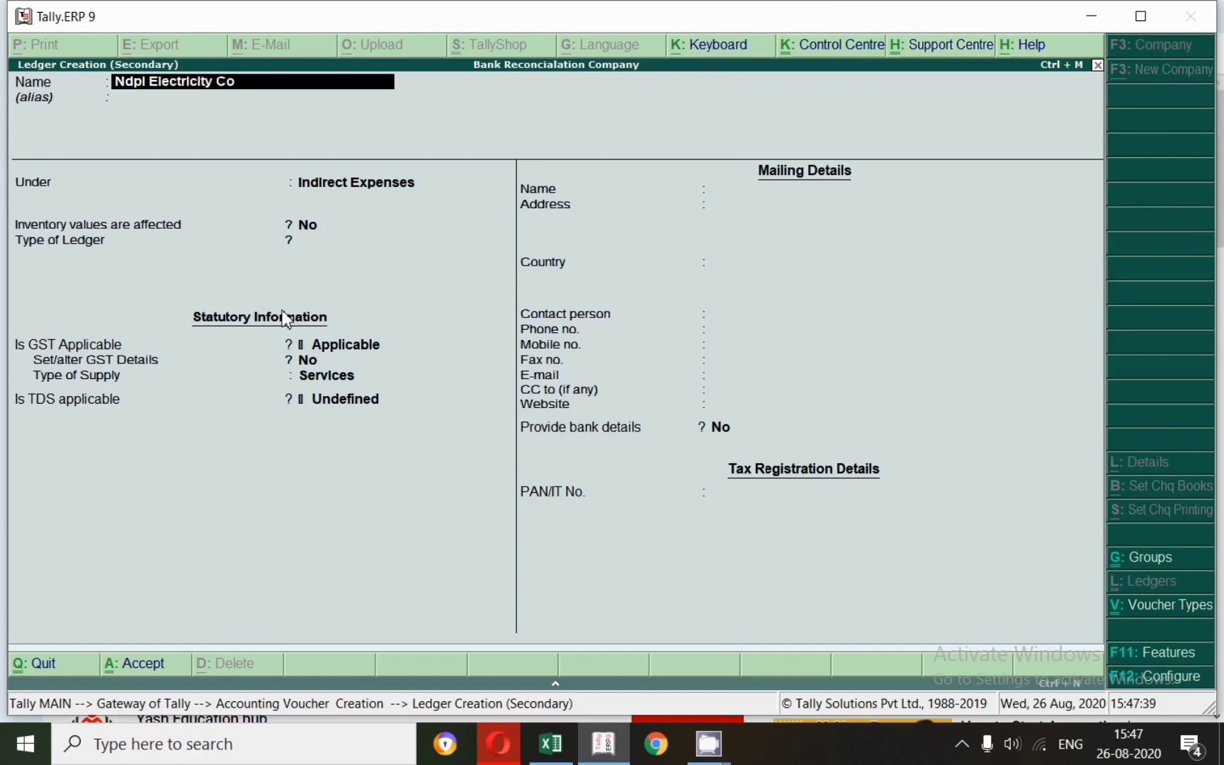
pyautogui.write('mpnay')
pyautogui.press('Return')
pyautogui.press('Return')
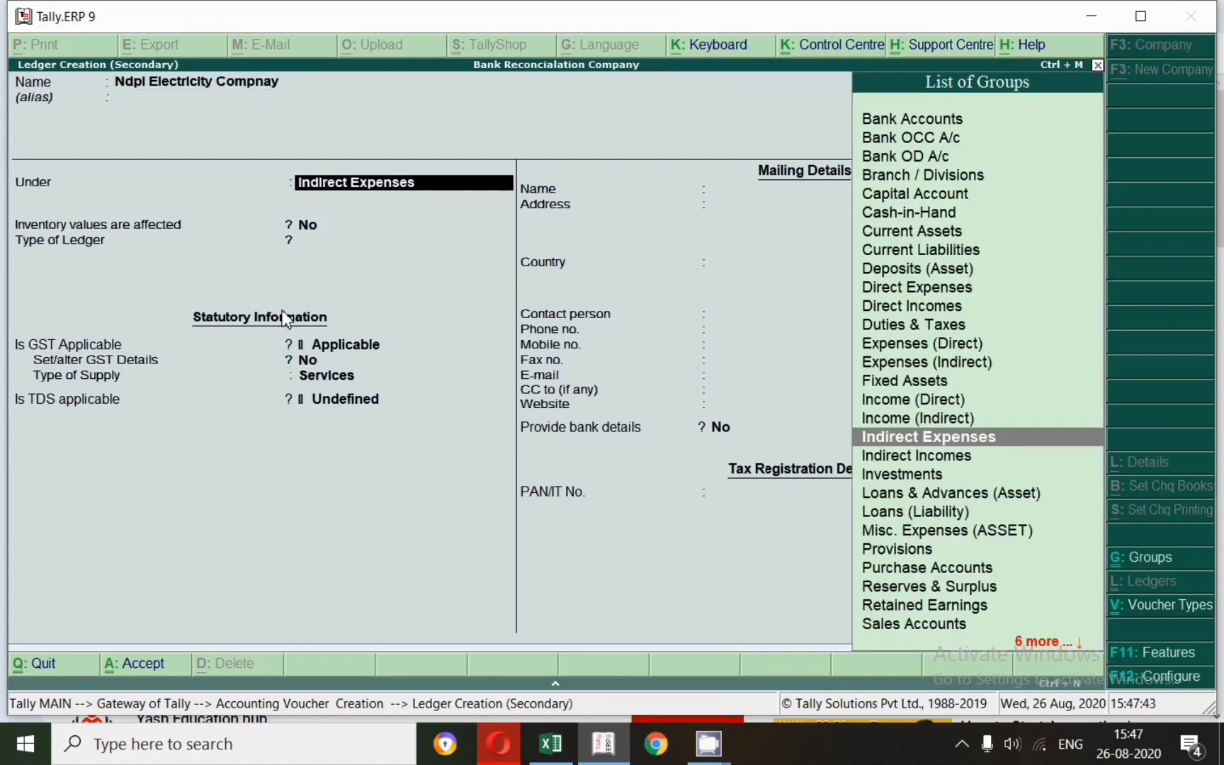
# Place the Ndpl Electricity Compnay ledger under the Sundry Creditors group.
pyautogui.write('in')
pyautogui.press('BackSpace')
pyautogui.press('BackSpace')
pyautogui.write('Sun')
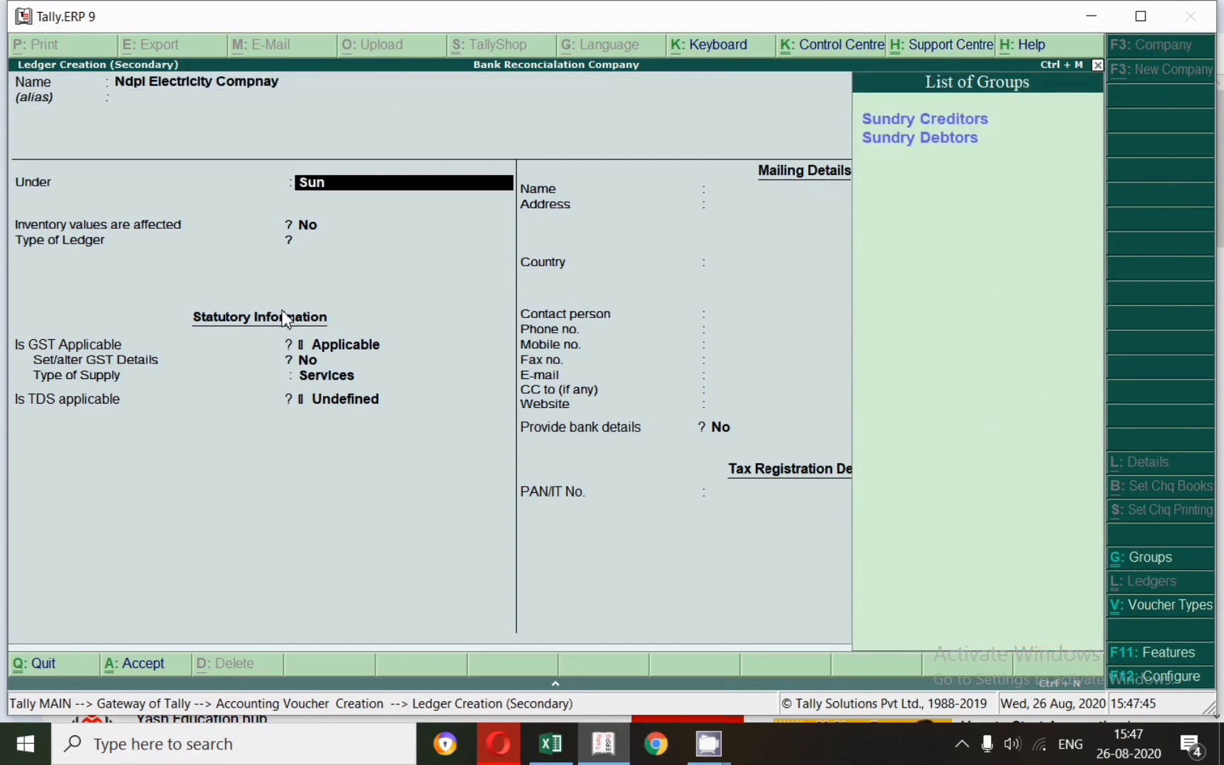
pyautogui.press('Return')
# Keep the default settings for the remaining details of the Ndpl Electricity Compnay ledger and save it.
pyautogui.press('Return')
pyautogui.press('Return')
pyautogui.press('Return')
pyautogui.press('Return')
pyautogui.press('Return')
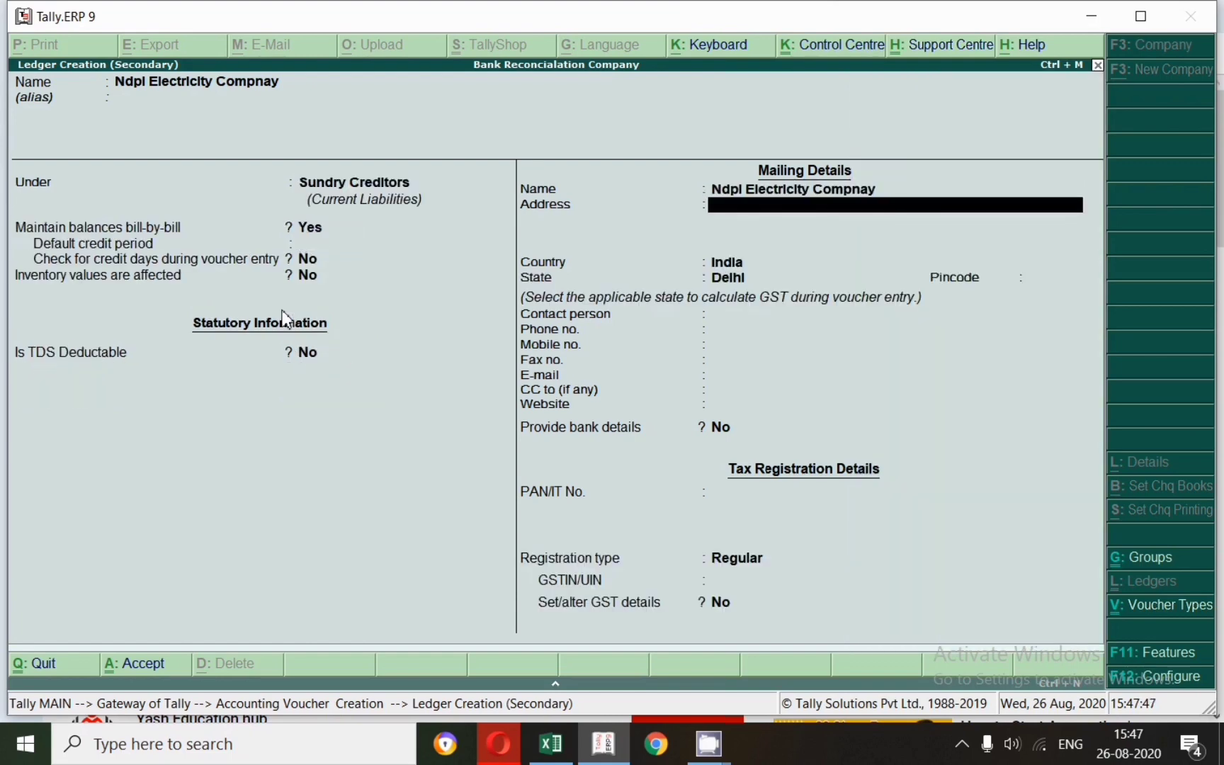
pyautogui.press('Return')
pyautogui.press('Return')
pyautogui.press('Return')
pyautogui.press('Return')
pyautogui.press('Return')
pyautogui.press('Return')
pyautogui.press('Return')
pyautogui.press('Return')
pyautogui.press('Return')
pyautogui.press('Return')
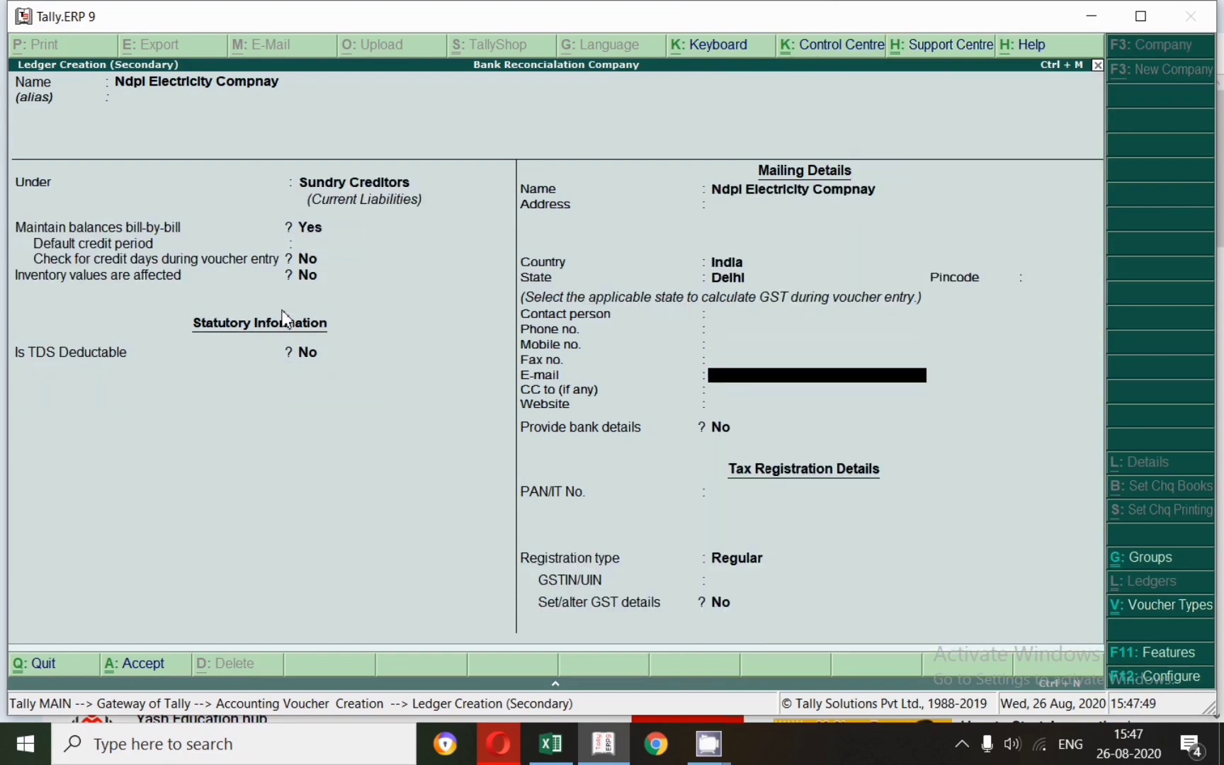
pyautogui.press('Return')
pyautogui.press('Return')
pyautogui.press('Return')
pyautogui.press('Return')
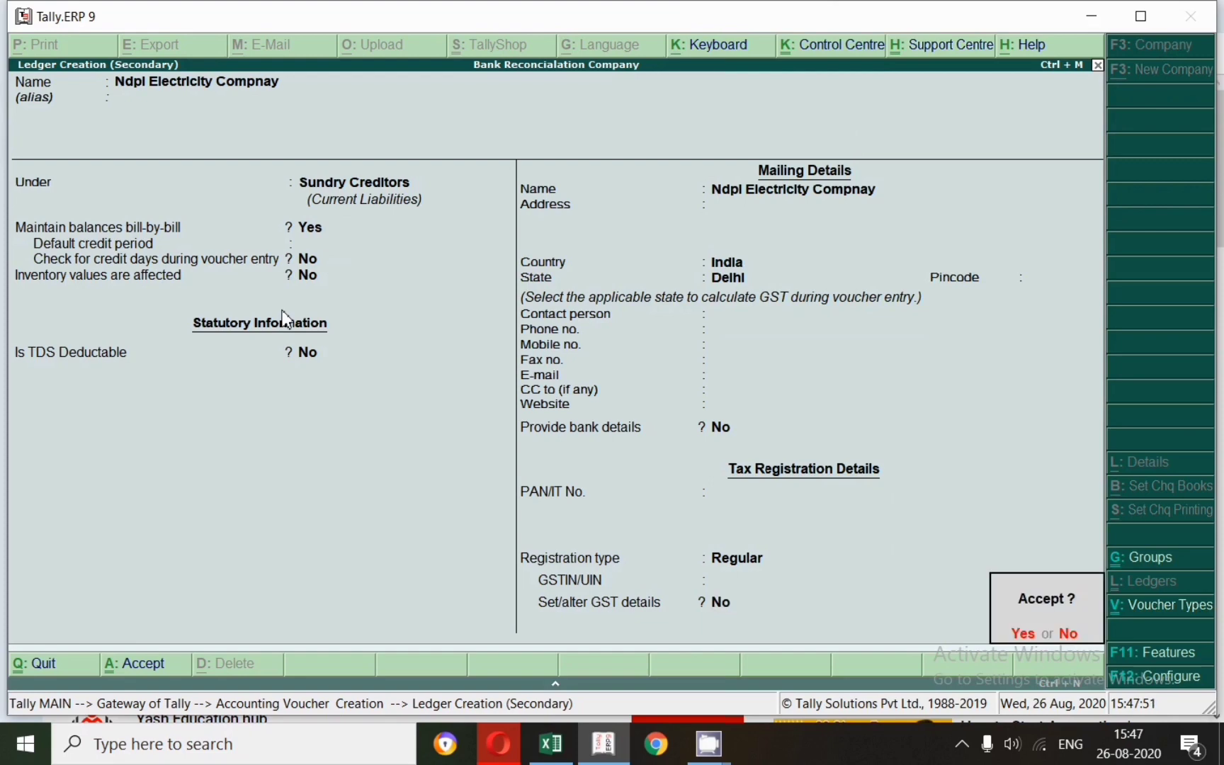
pyautogui.press('Return')
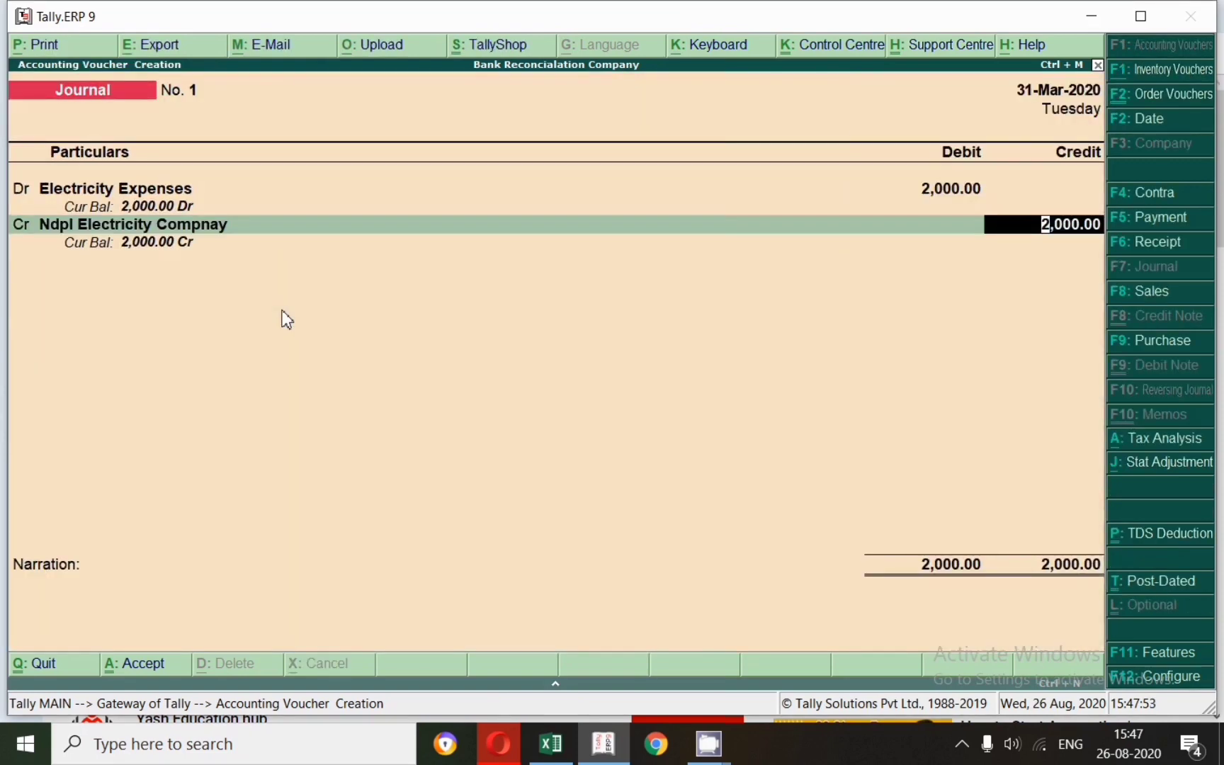
# Credit Ndpl Electricity Compnay with 2,000 On Account and save the journal voucher without a narration.
pyautogui.press('Return')
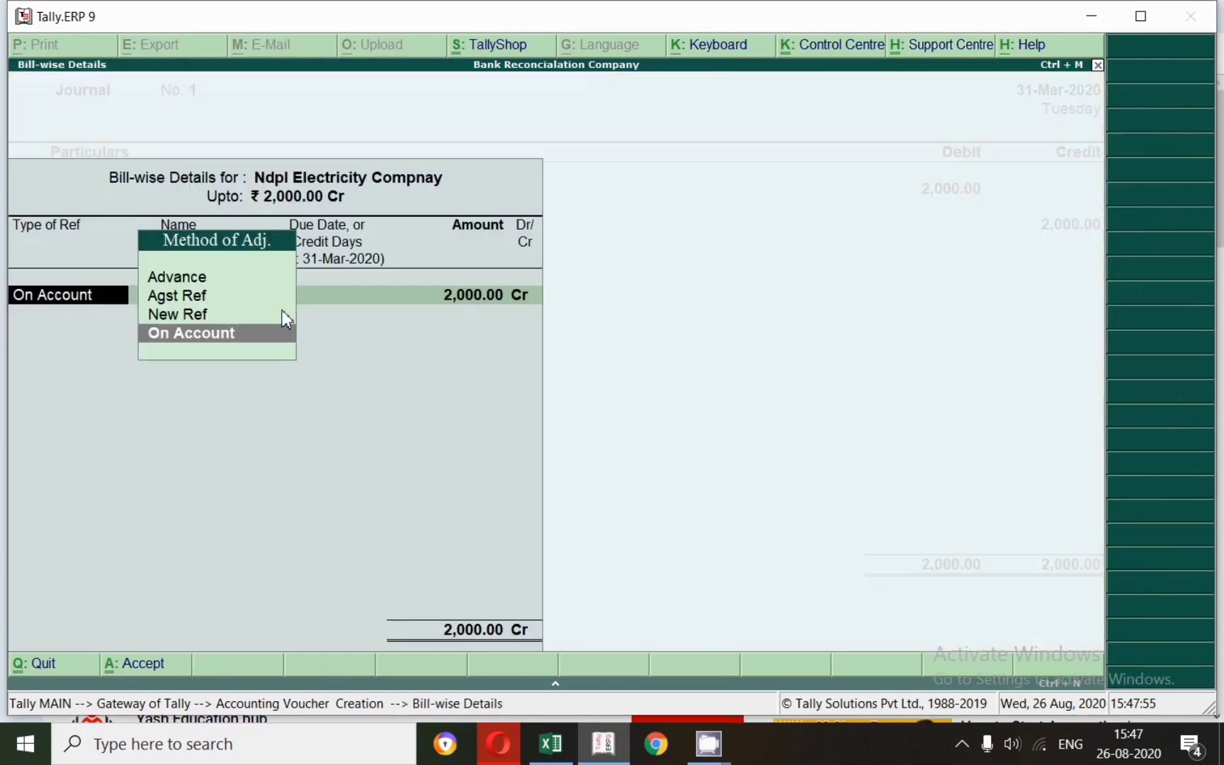
pyautogui.press('Return')
pyautogui.press('Return')
pyautogui.press('Return')
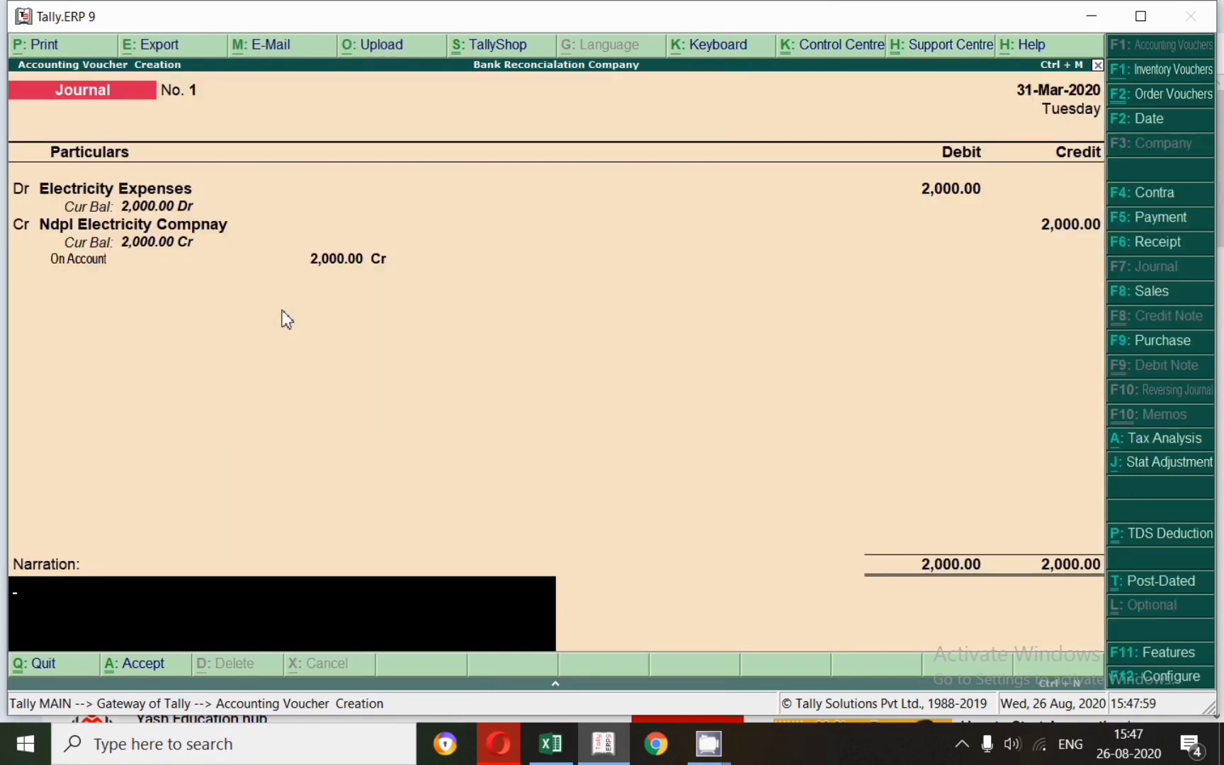
pyautogui.press('Return')
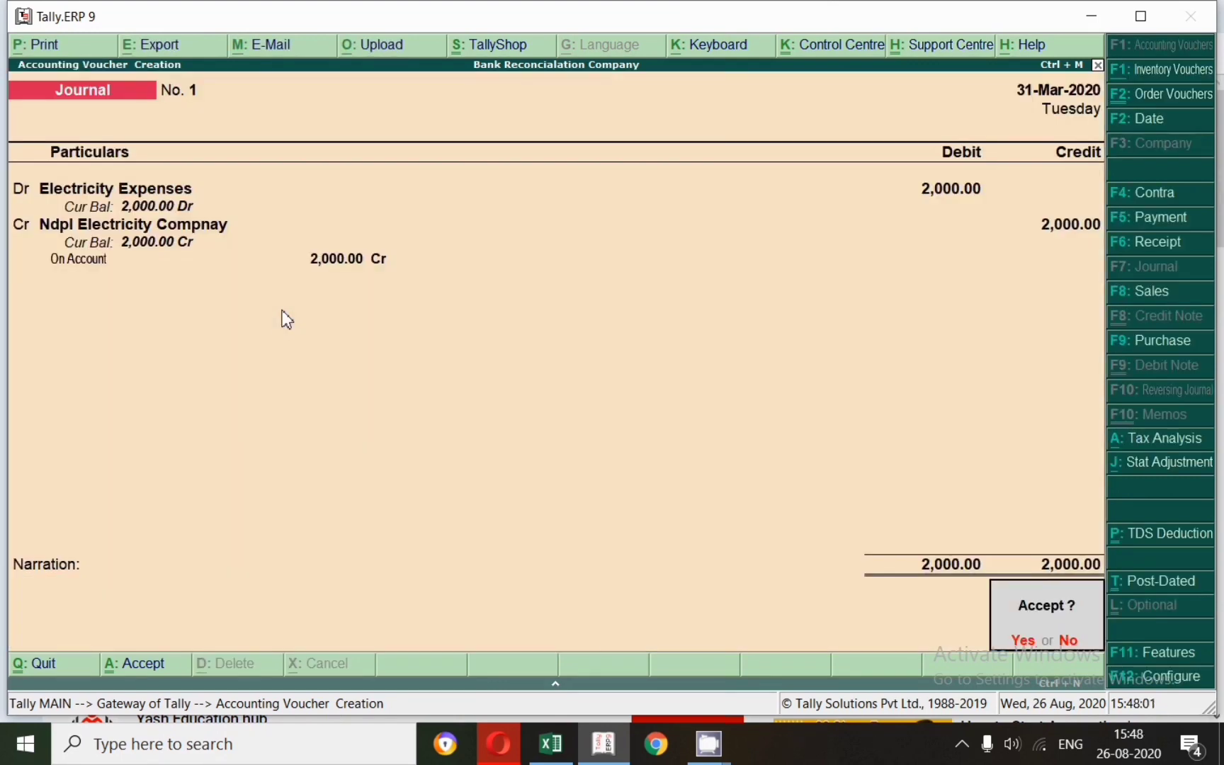
pyautogui.press('Return')
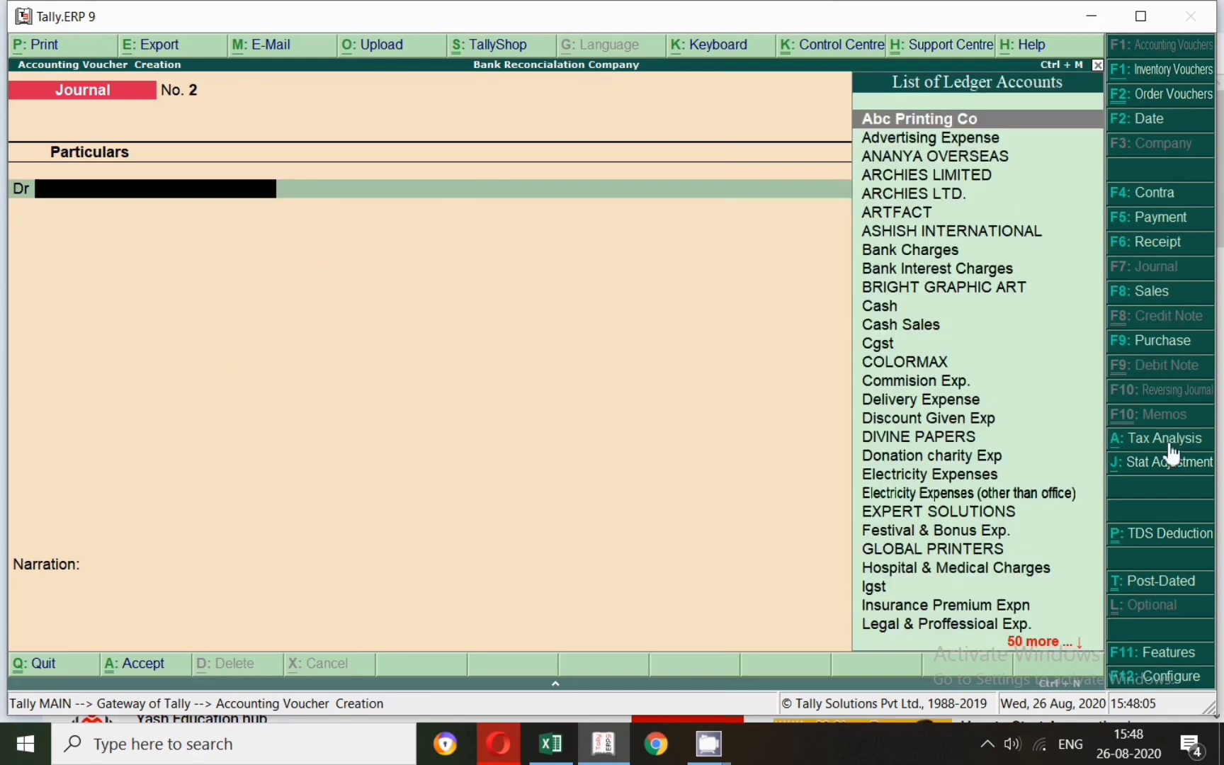
# Switch to a payment voucher and date it 31-Mar-2020.
pyautogui.click(1168, 219)
pyautogui.press('F2')
pyautogui.write('31.3')
pyautogui.press('Return')
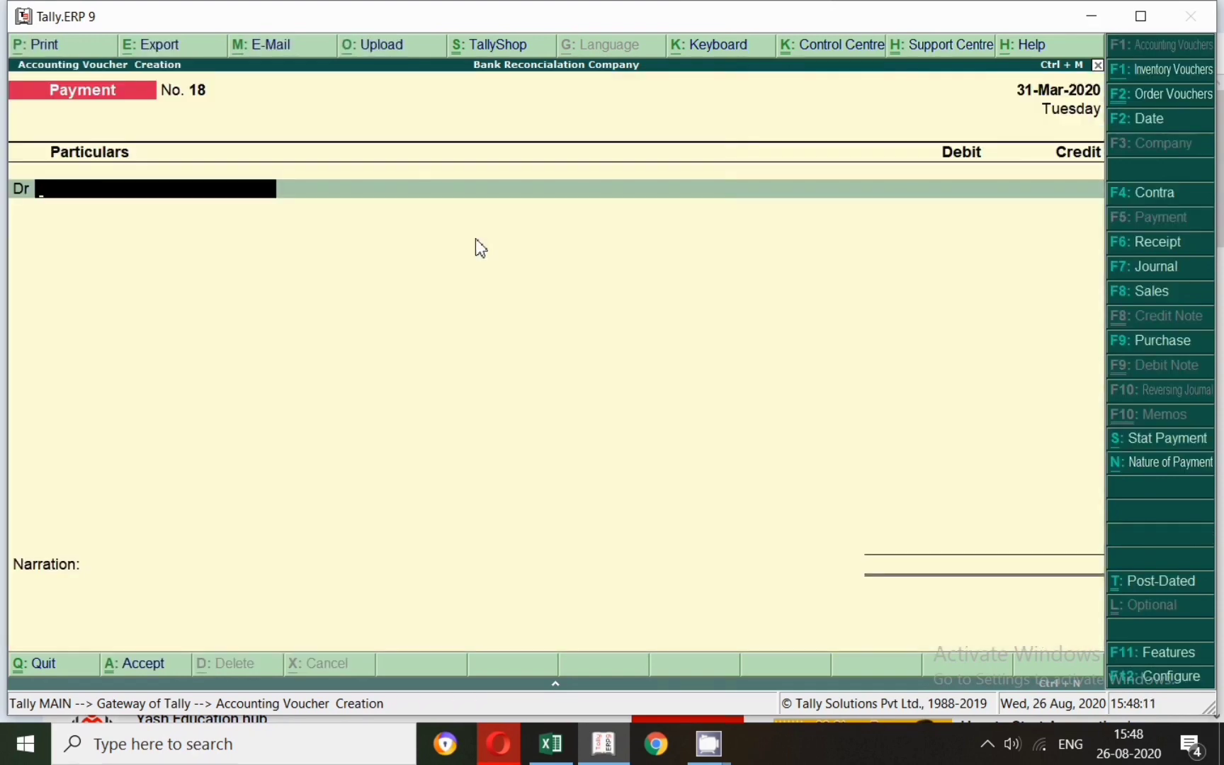
# Consult the Electricity Expenses row in the Excel expense list and return to the Tally payment voucher.
pyautogui.hotkey('alt', 'Tab')
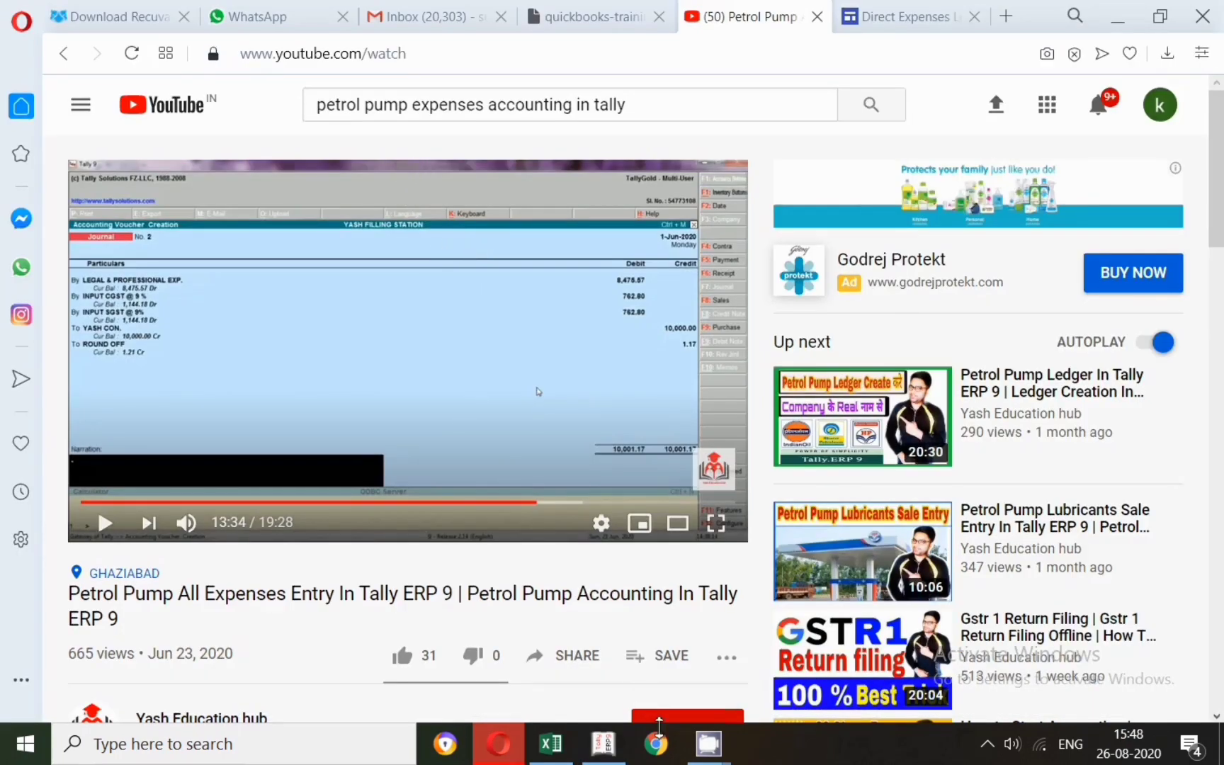
pyautogui.click(615, 745)
pyautogui.moveTo(557, 757)
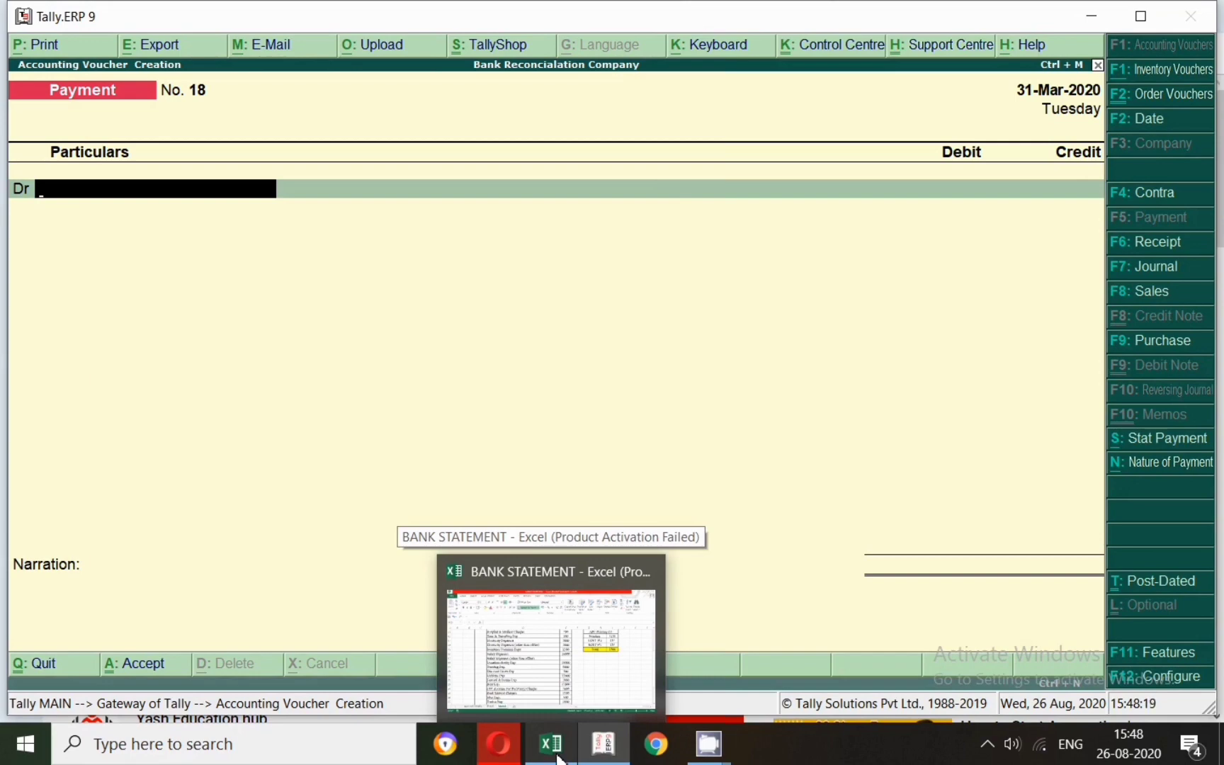
pyautogui.click(558, 757)
pyautogui.hotkey('shift', 'space')
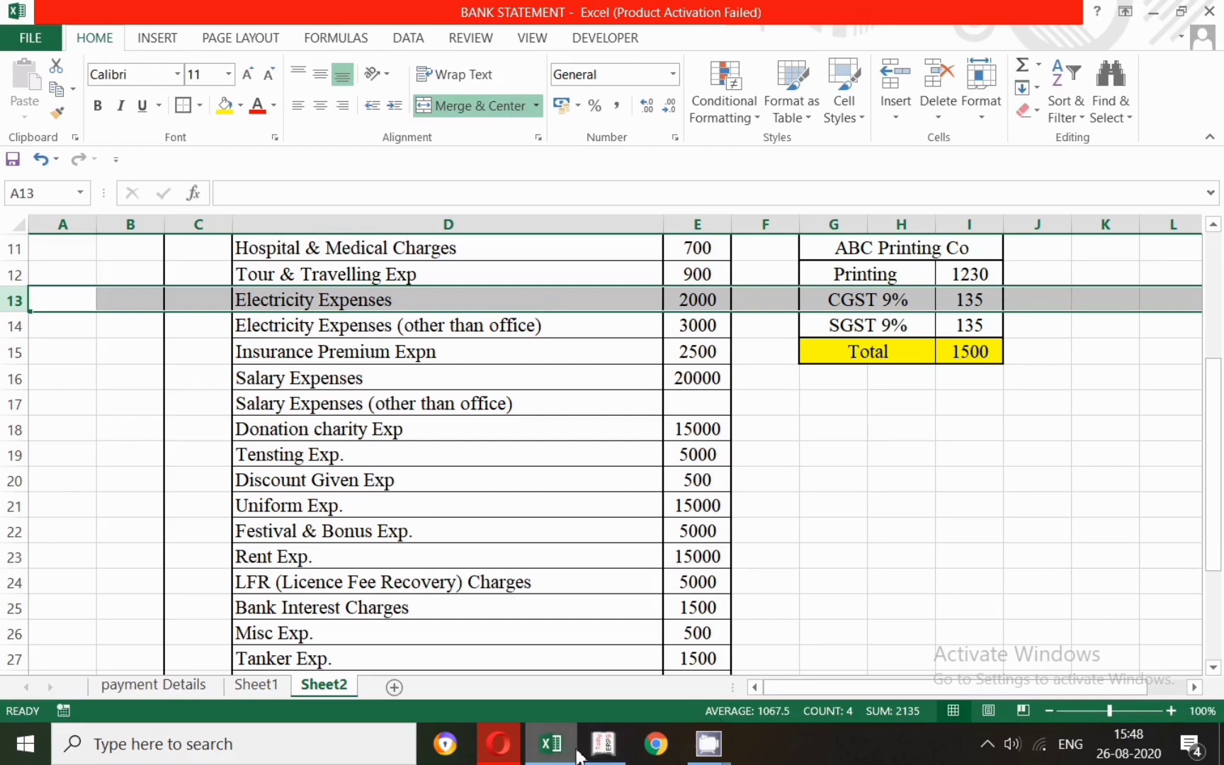
pyautogui.click(603, 745)
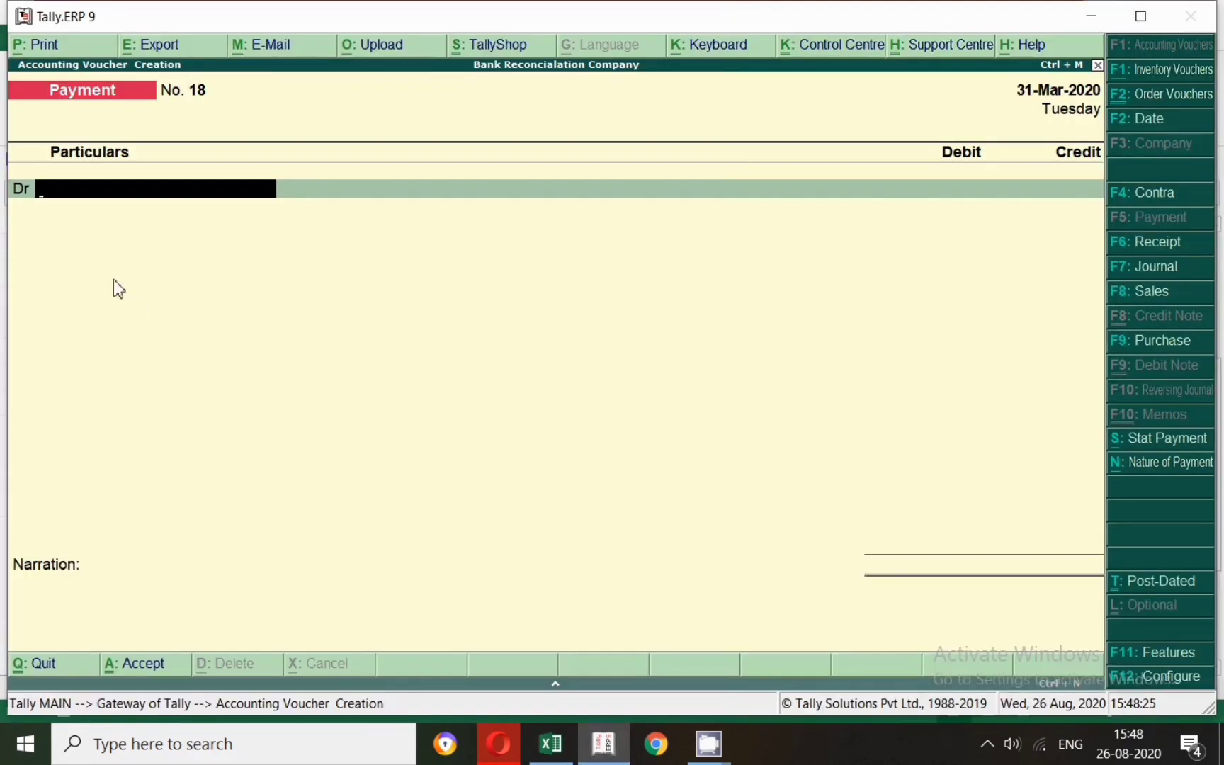
# Debit Ndpl Electricity Compnay with 2000 in the payment voucher.
pyautogui.write('Nd')
pyautogui.press('Return')
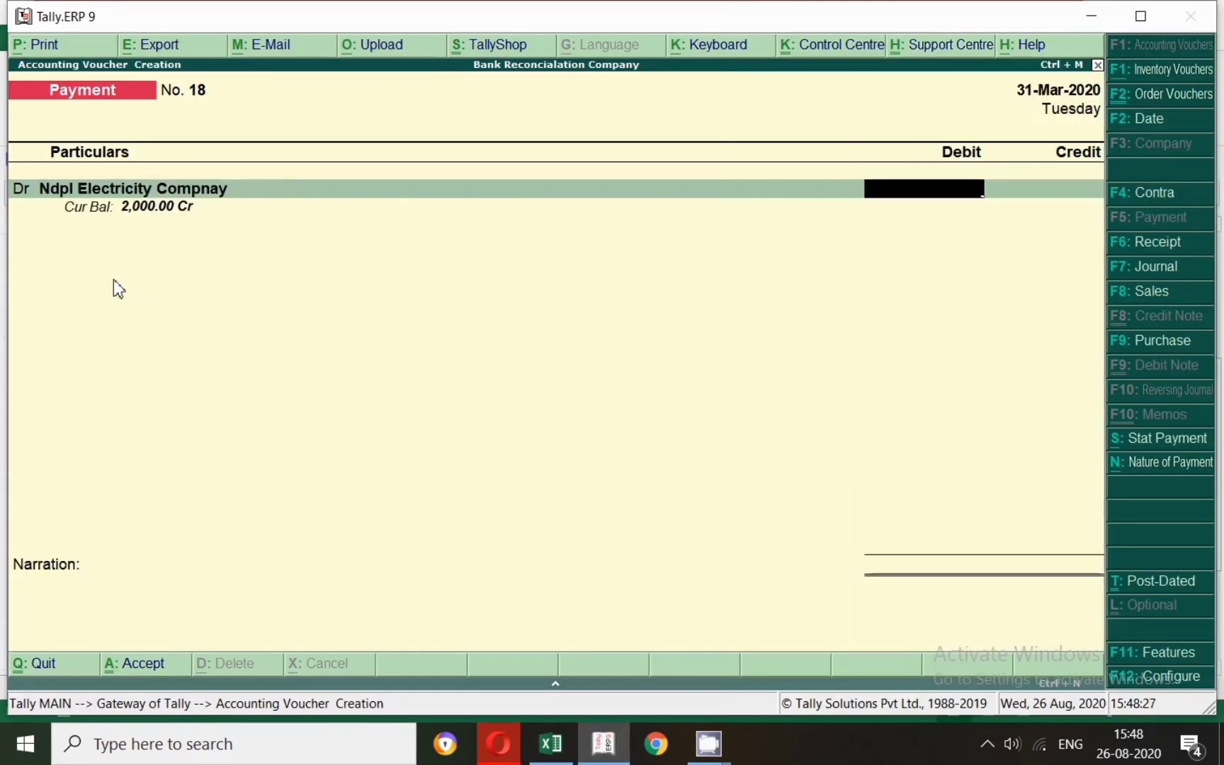
pyautogui.write('2000')
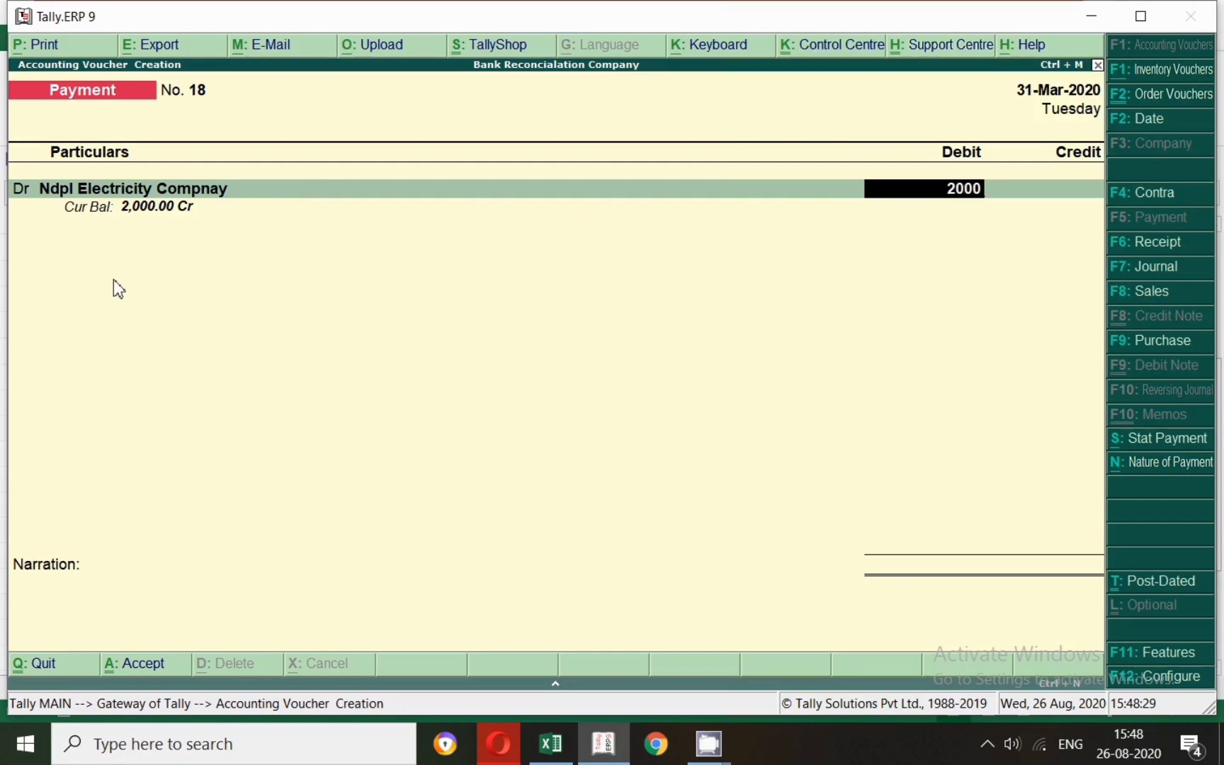
pyautogui.press('Return')
# Allocate the full 2,000 debit of Ndpl Electricity Compnay to New Ref 18 in the bill-wise details.
pyautogui.press('Up')
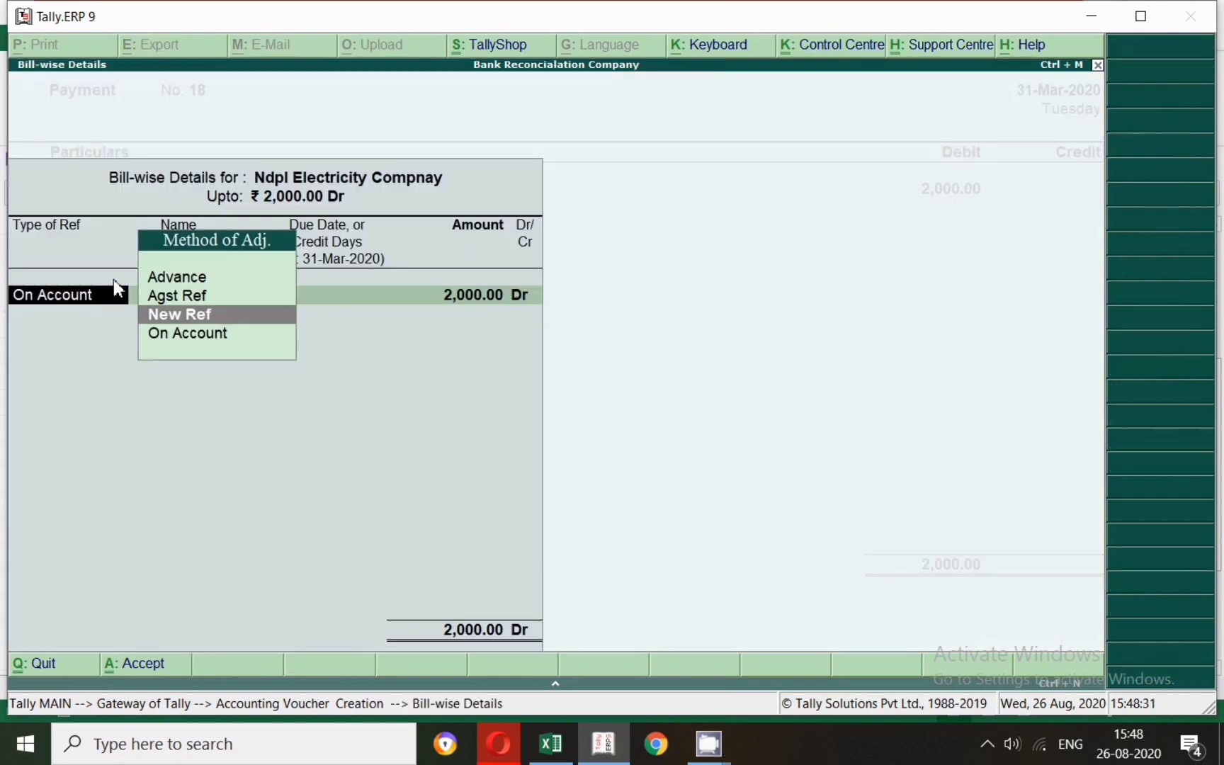
pyautogui.press('Up')
pyautogui.press('Return')
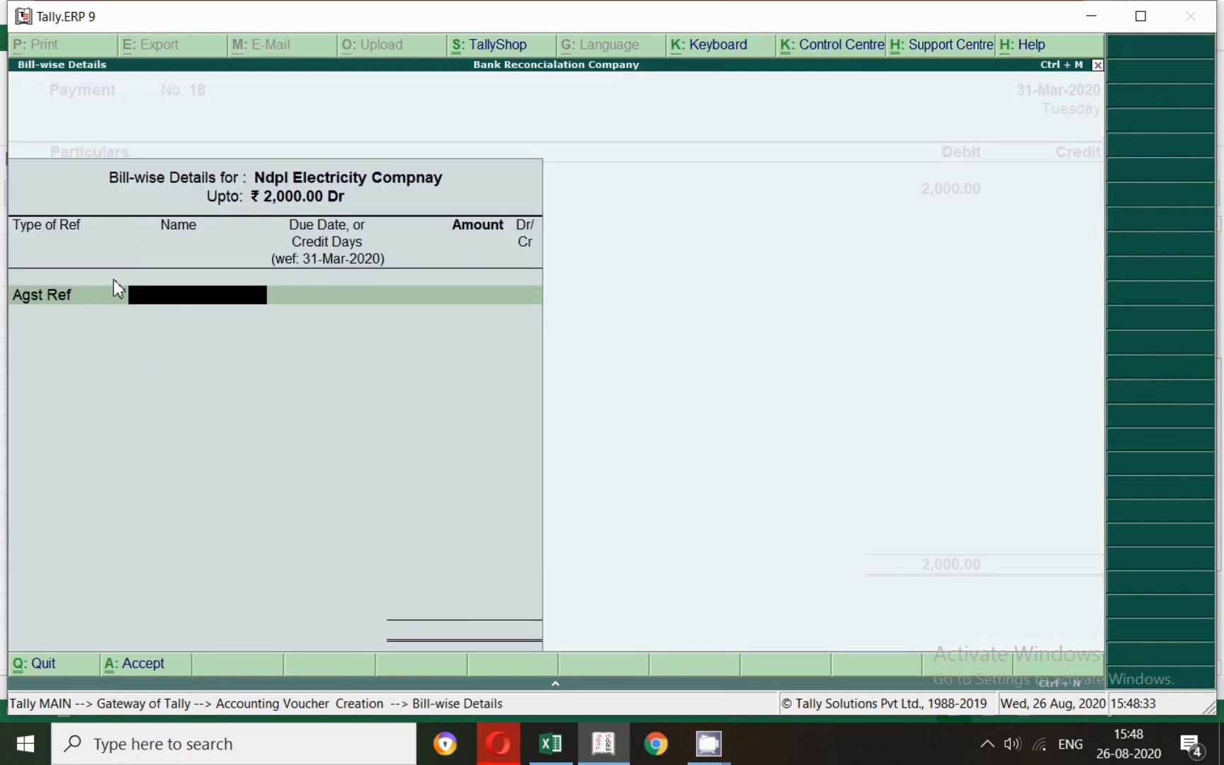
pyautogui.press('BackSpace')
pyautogui.press('Down')
pyautogui.press('Return')
pyautogui.press('Return')
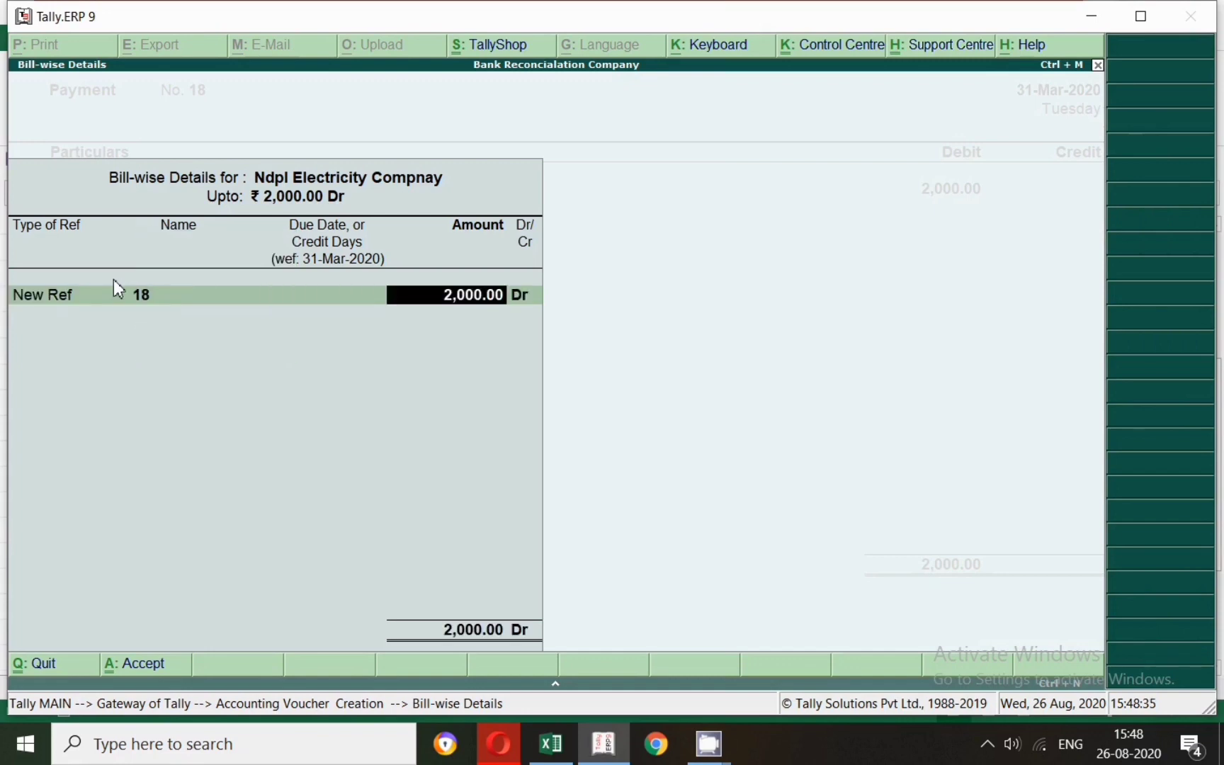
pyautogui.press('Return')
pyautogui.press('Return')
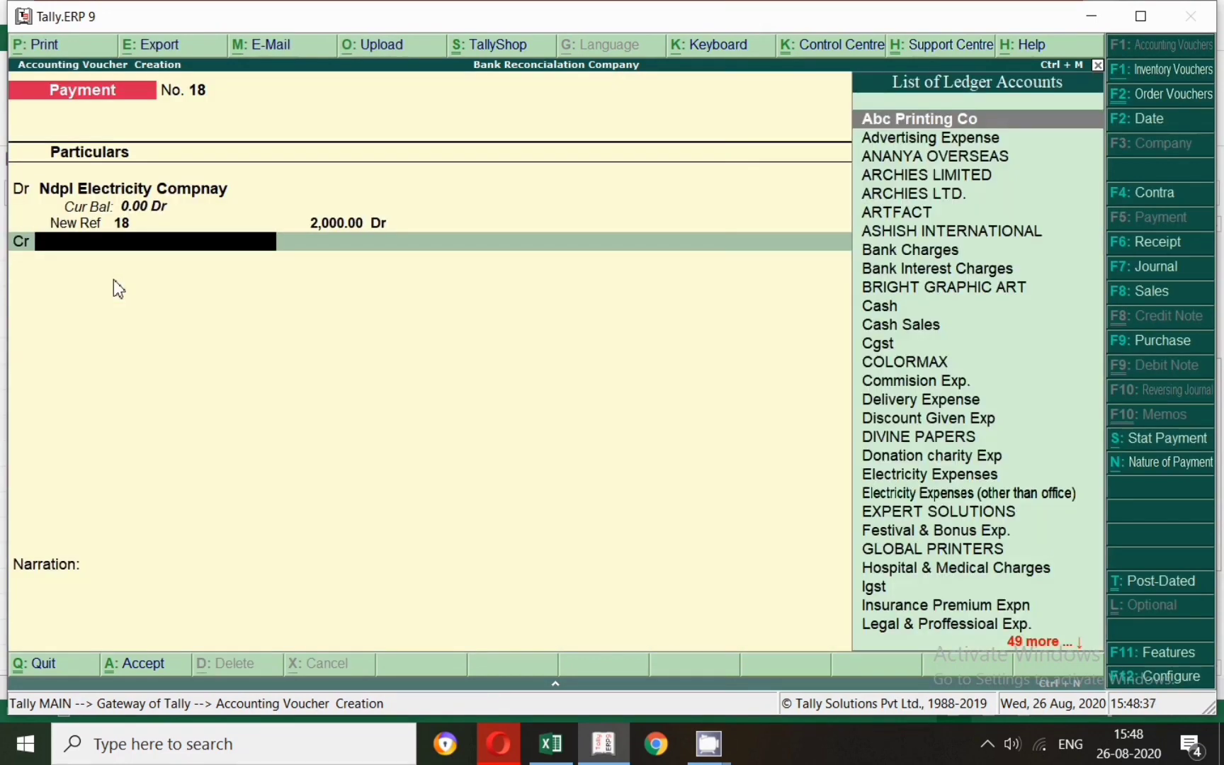
# Credit Sbi with 2,000 and save the payment voucher without a narration.
pyautogui.write('Sbi')
pyautogui.press('Return')
pyautogui.press('Return')
pyautogui.press('Return')
pyautogui.press('Return')
pyautogui.press('Return')
pyautogui.press('Return')
pyautogui.press('Return')
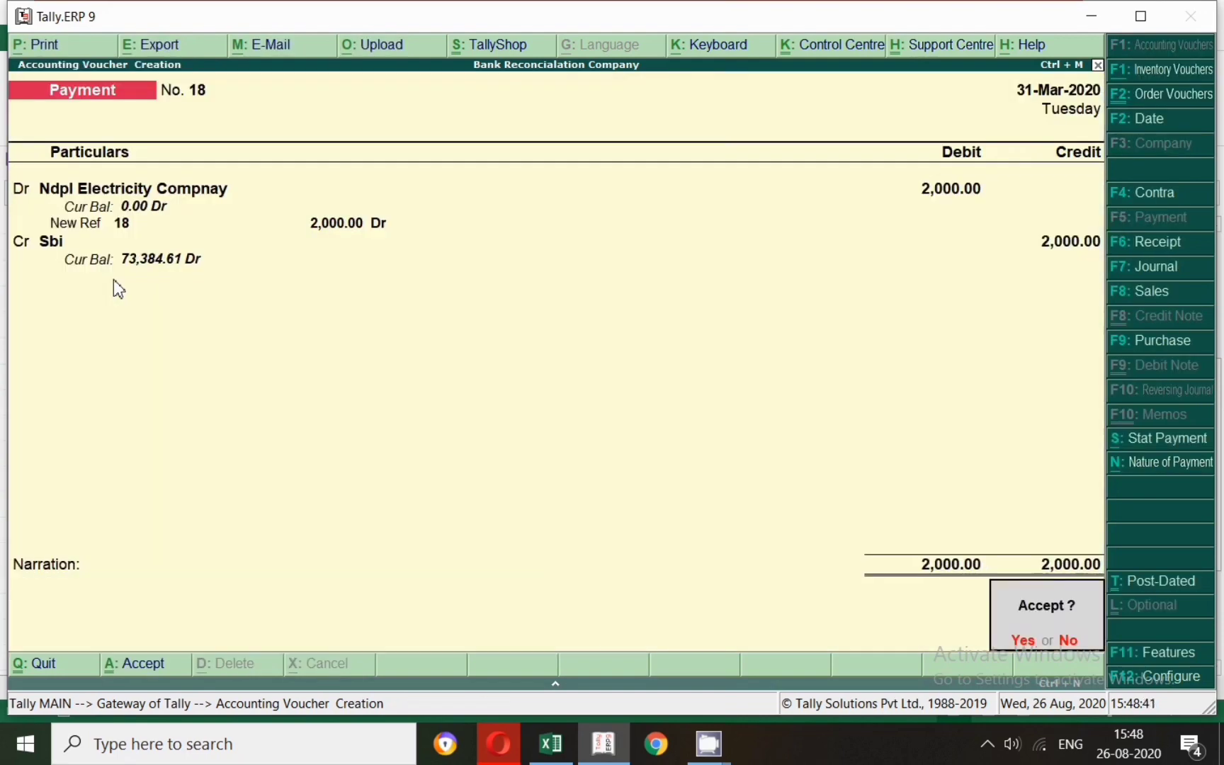
pyautogui.press('Return')
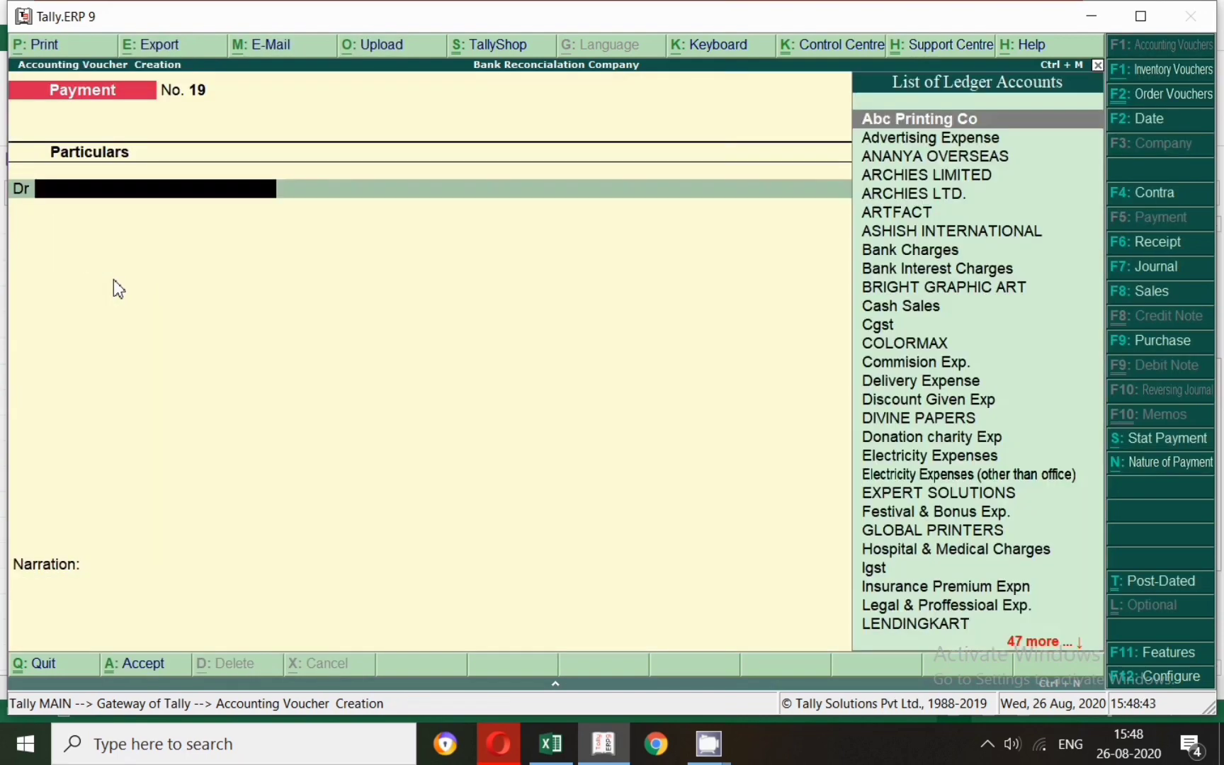
# Select the Electricity Expenses (other than office) row in the Excel expense list and return to Tally.
pyautogui.click(551, 743)
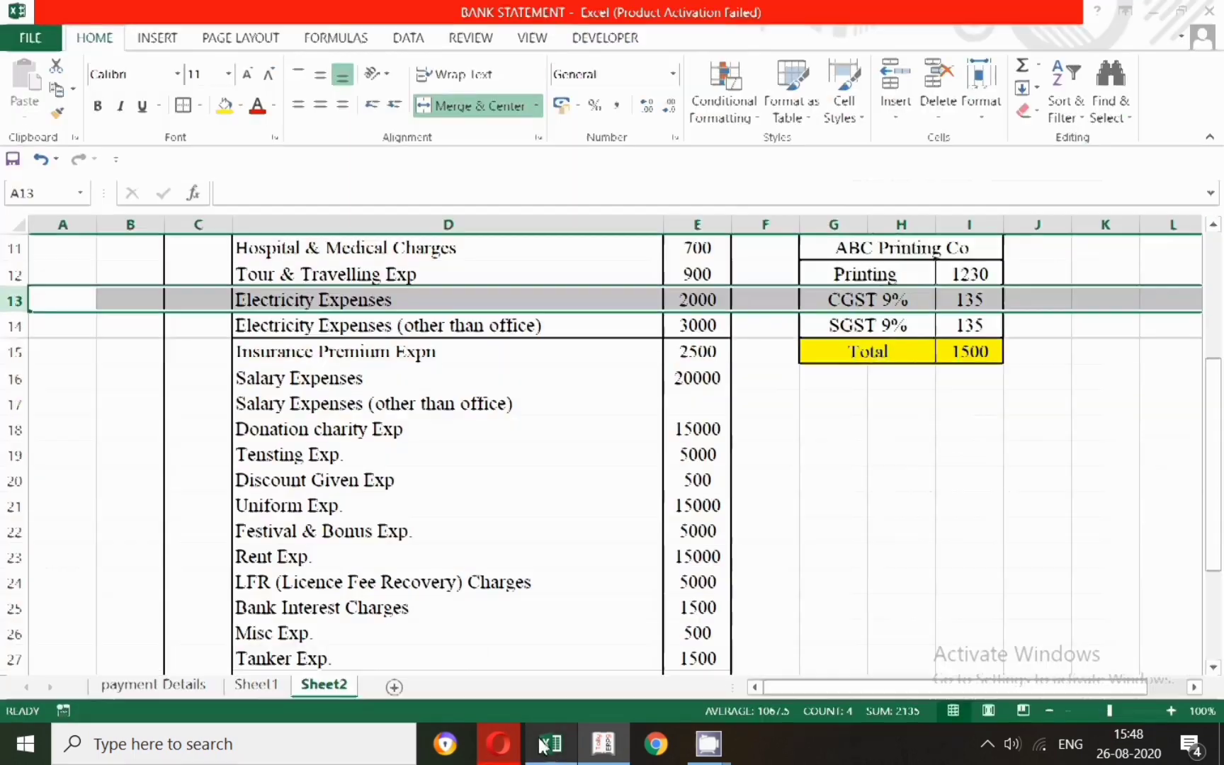
pyautogui.click(17, 325)
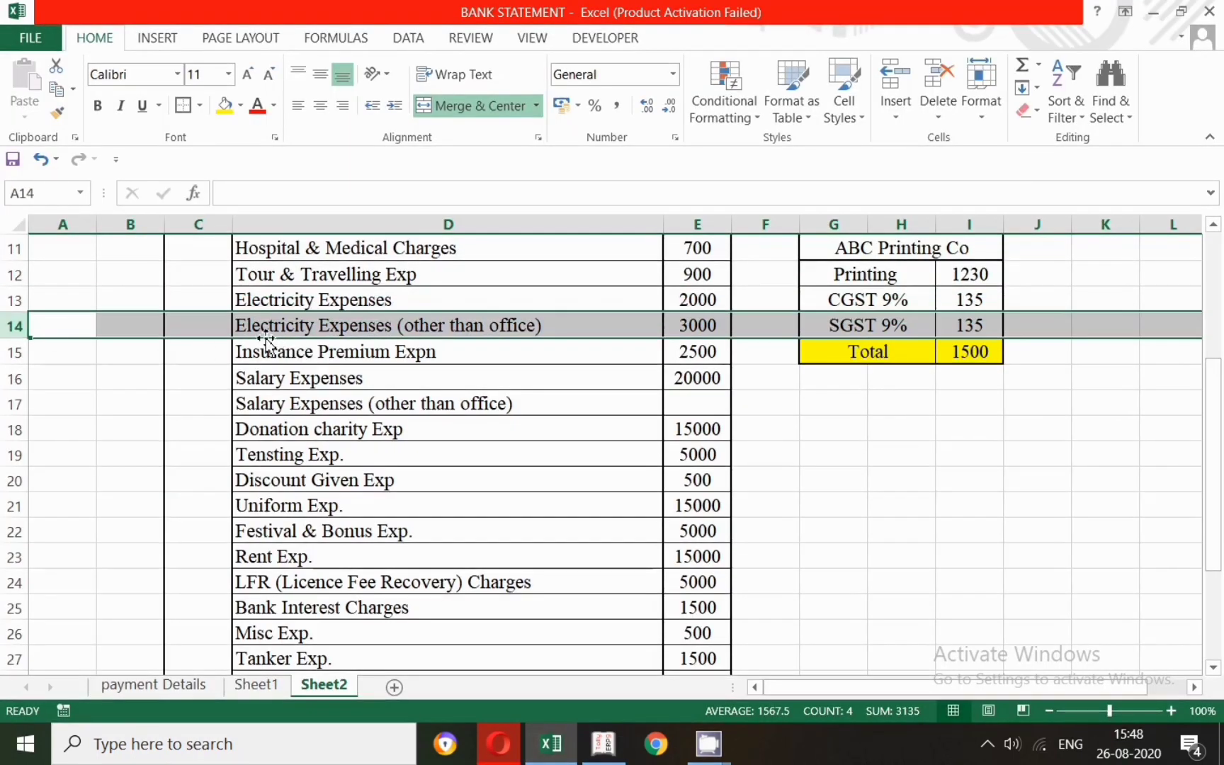
pyautogui.click(604, 744)
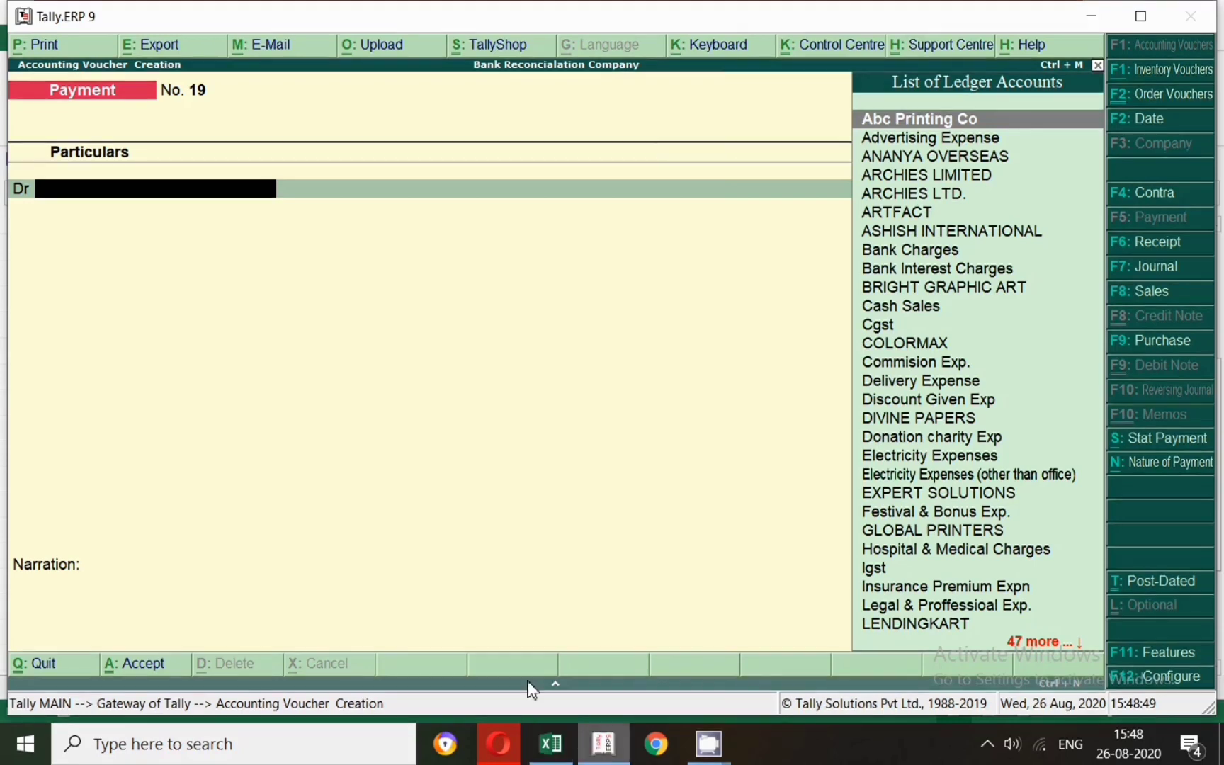
# Switch to a journal voucher and choose Electricity Expenses as its debit ledger.
pyautogui.click(1176, 282)
pyautogui.write('Ele')
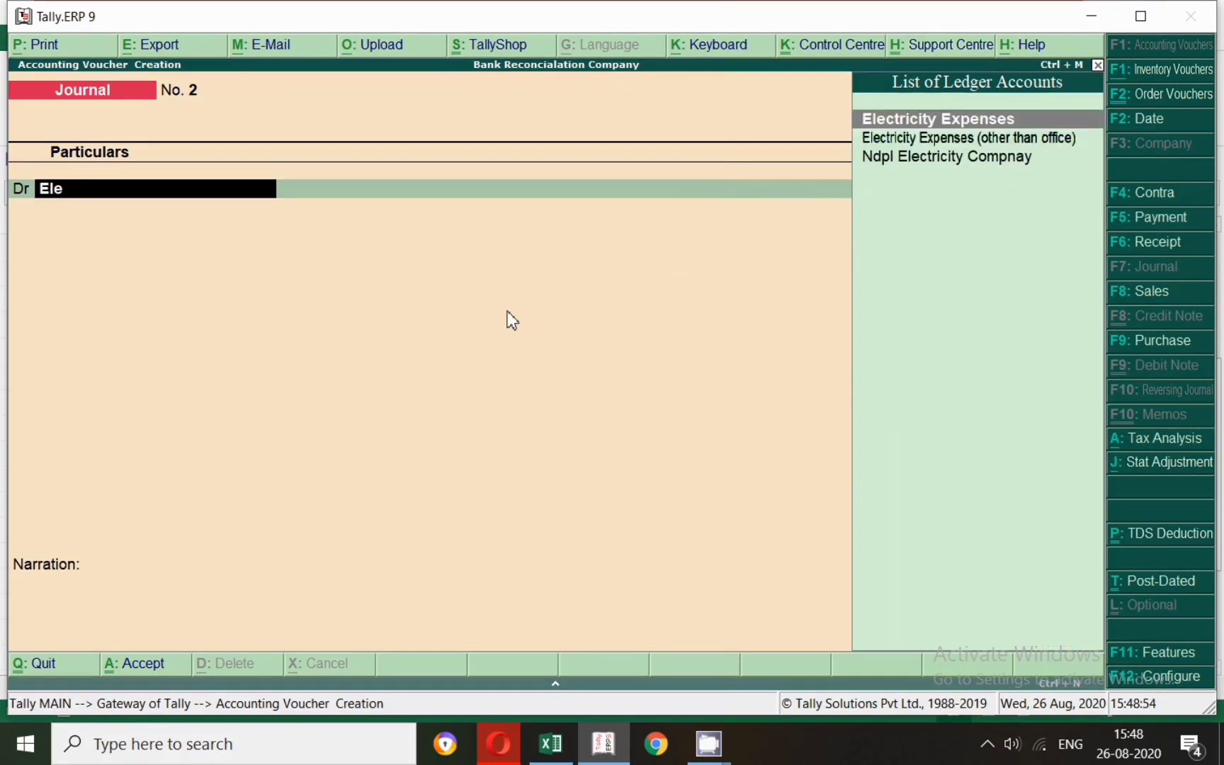
pyautogui.press('Return')
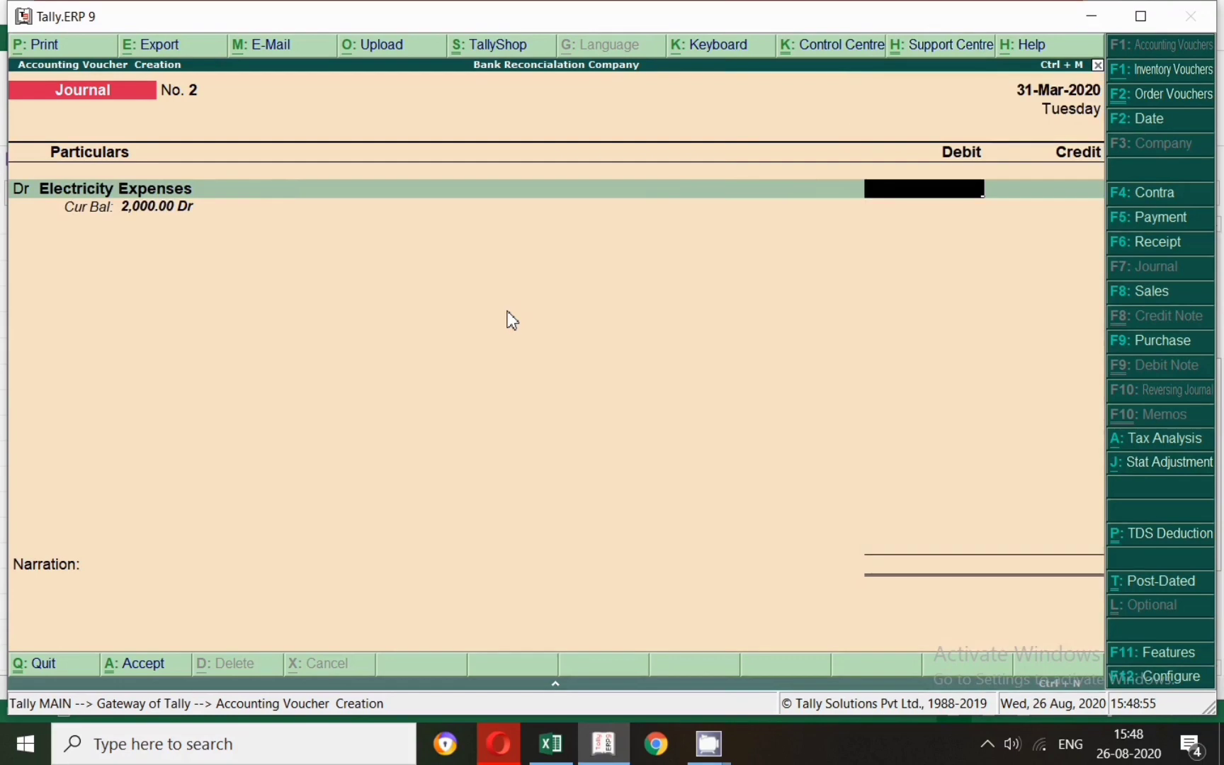
# Debit Electricity Expenses with 3000, checking the amount in the Excel expense list.
pyautogui.click(537, 753)
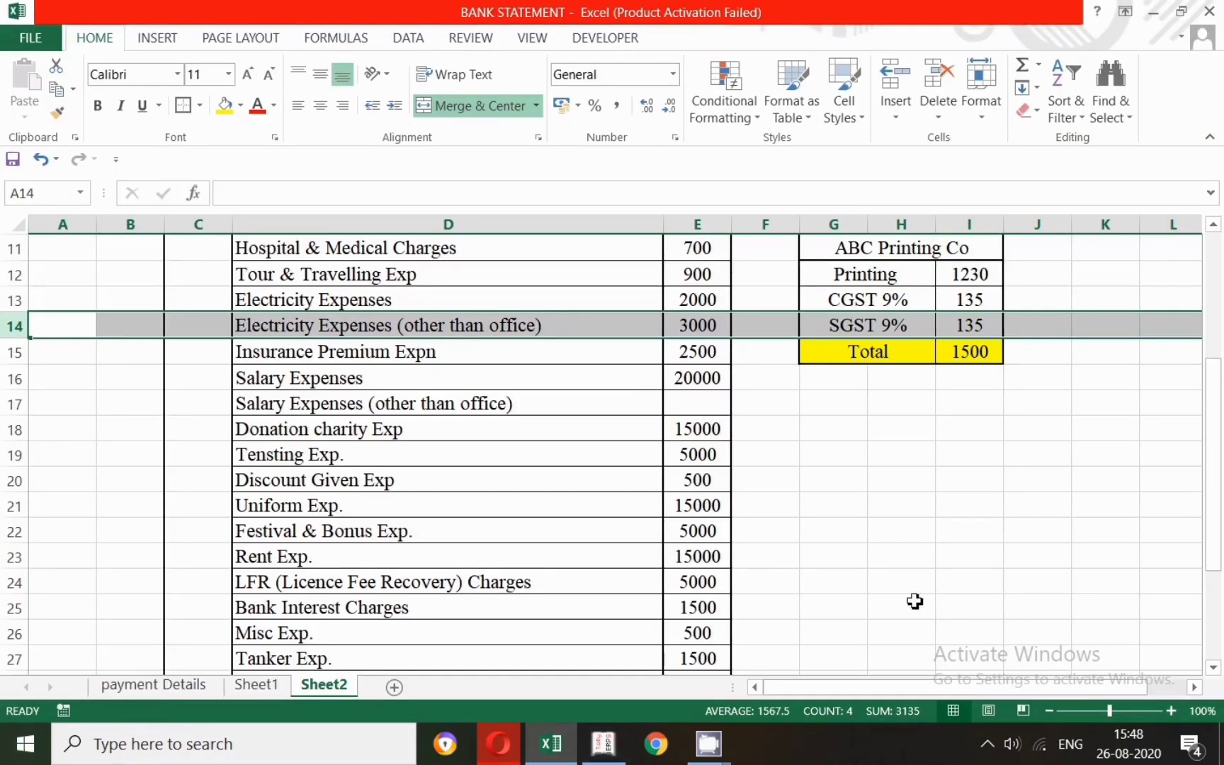
pyautogui.hotkey('alt', 'Tab')
pyautogui.write('3,000')
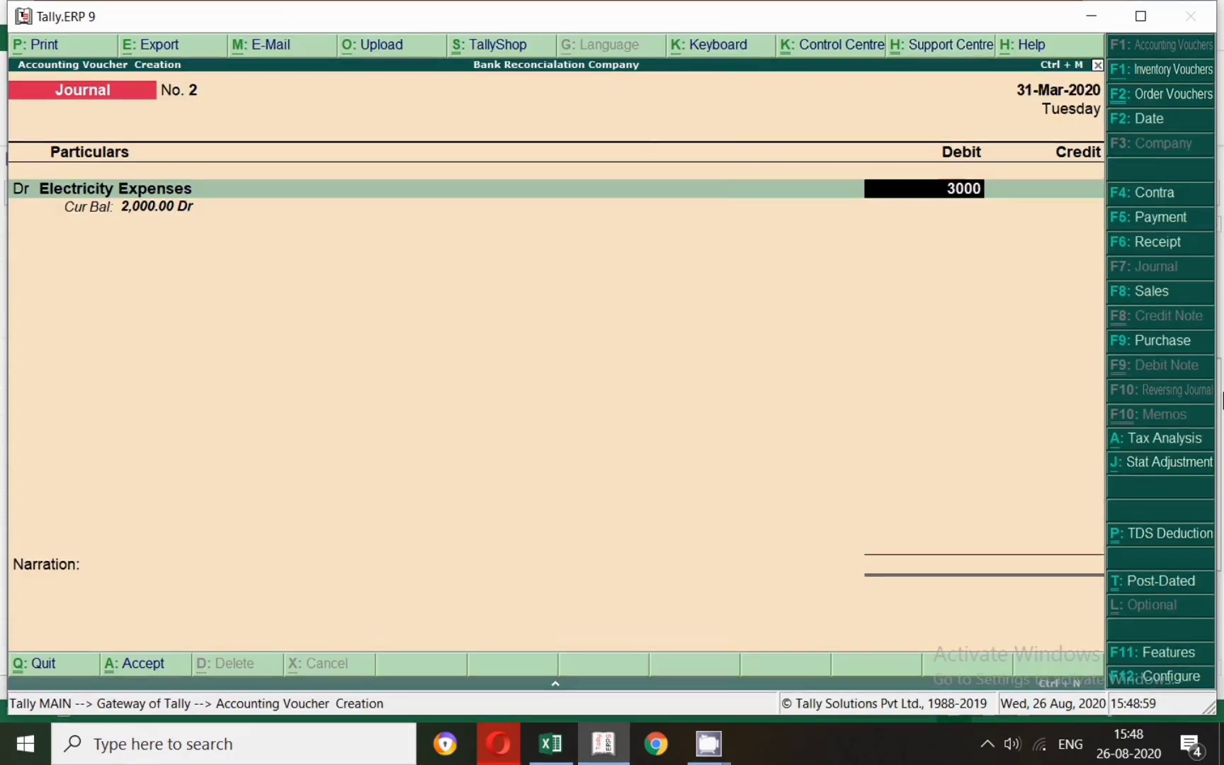
pyautogui.press('Return')
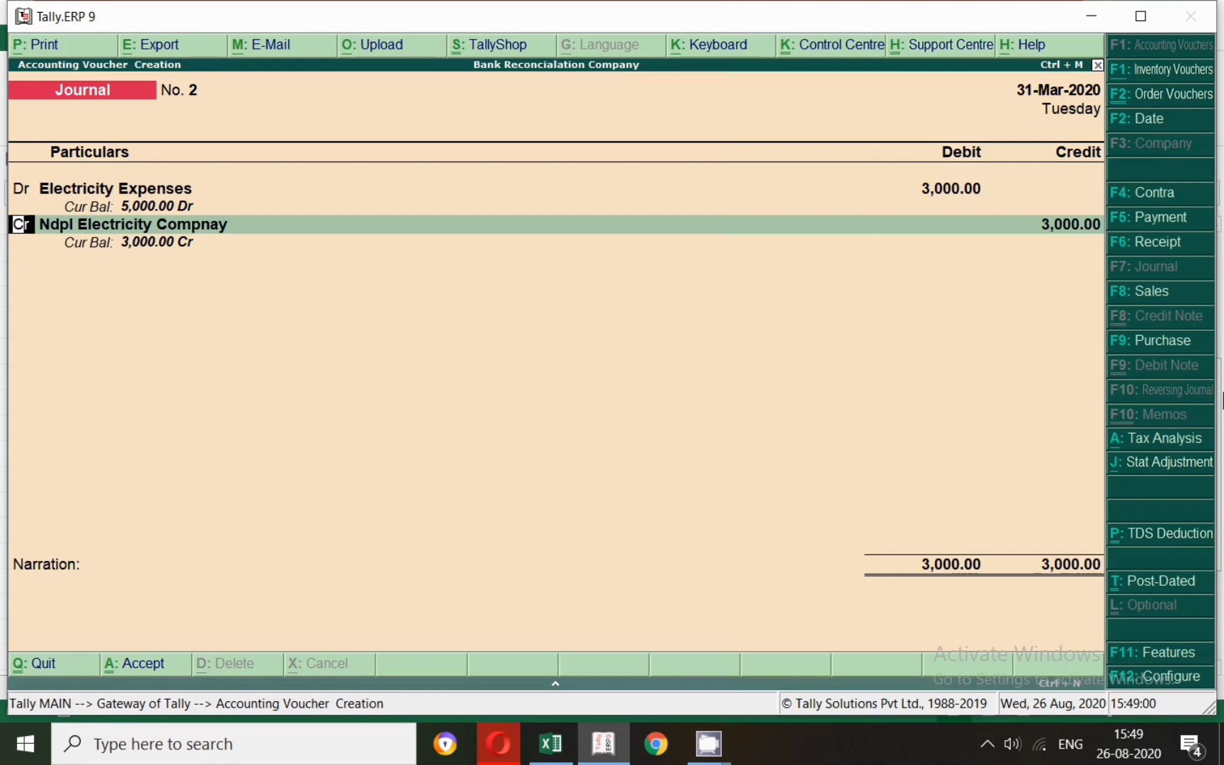
# Credit Ndpl Electricity Compnay with 3,000 under New Ref 2 and save the journal voucher without a narration.
pyautogui.press('Return')
pyautogui.press('Return')
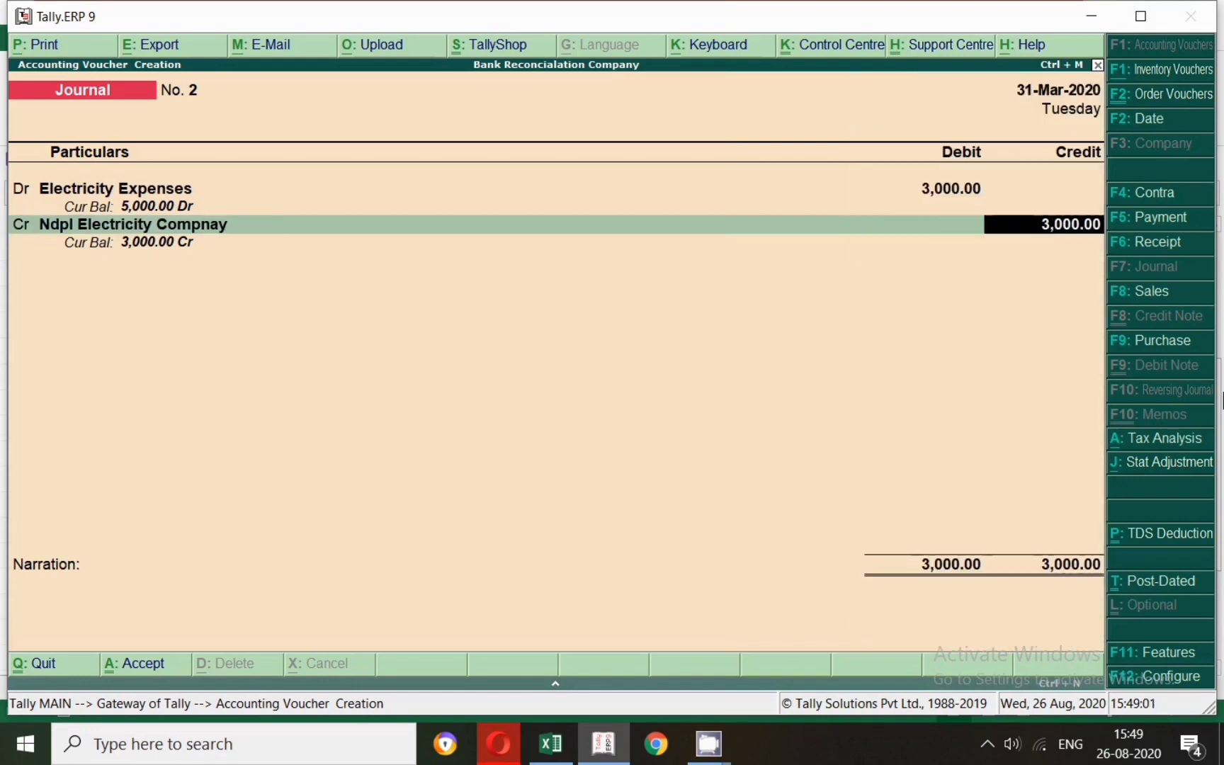
pyautogui.press('Return')
pyautogui.press('Return')
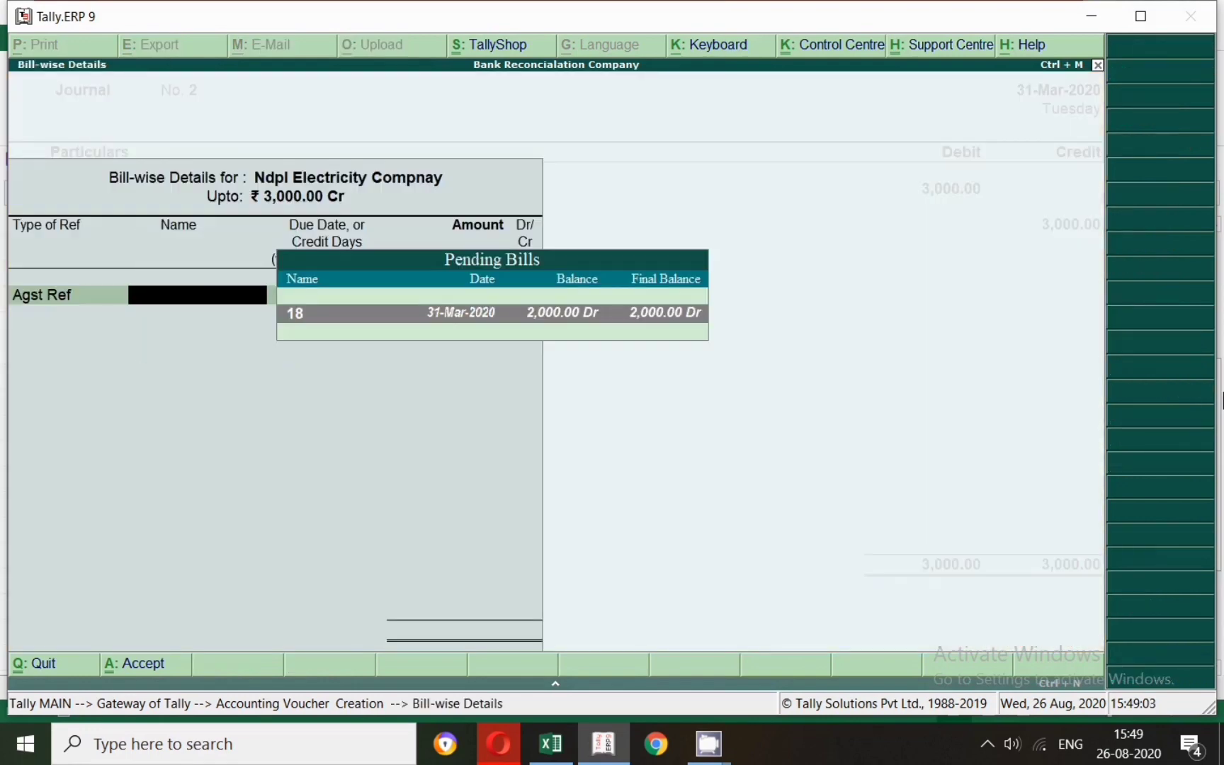
pyautogui.press('Escape')
pyautogui.press('Down')
pyautogui.press('Return')
pyautogui.press('Return')
pyautogui.press('Return')
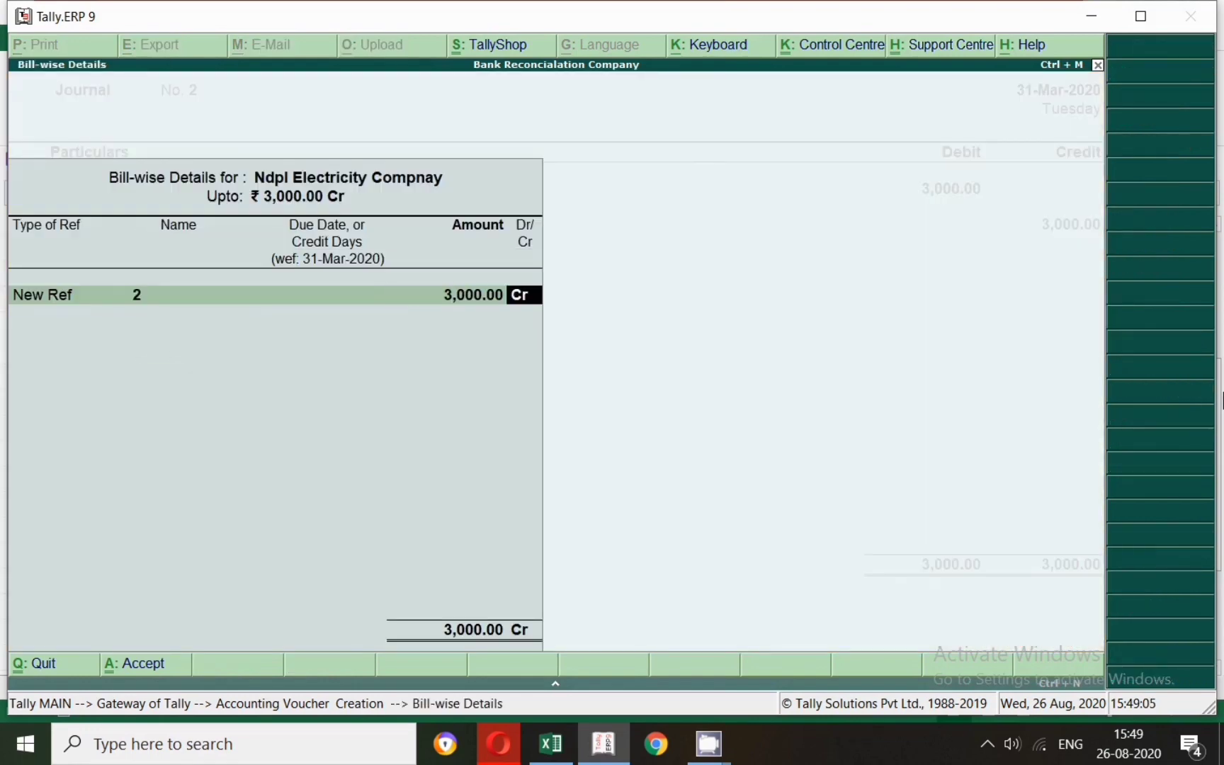
pyautogui.press('Return')
pyautogui.press('Return')
pyautogui.press('Return')
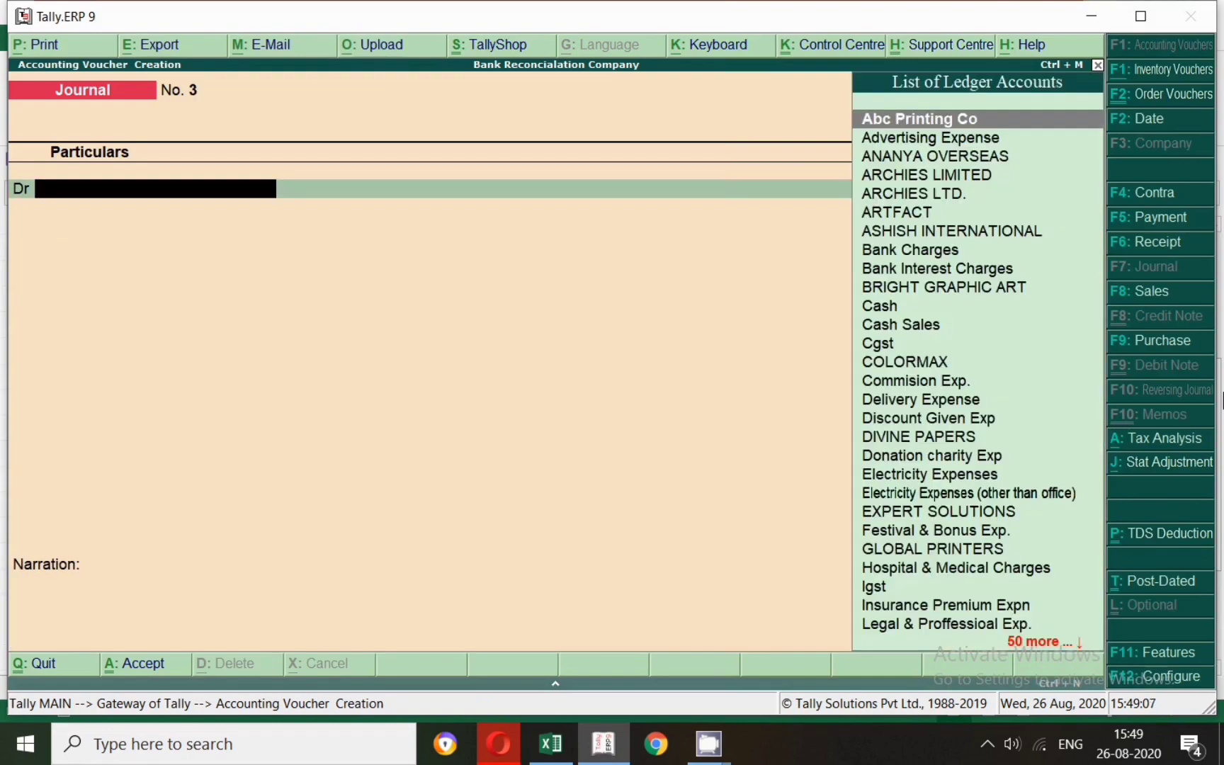
# Switch to a payment voucher dated 31-Mar-2020 and check the electricity expense row in the Excel list.
pyautogui.click(1187, 226)
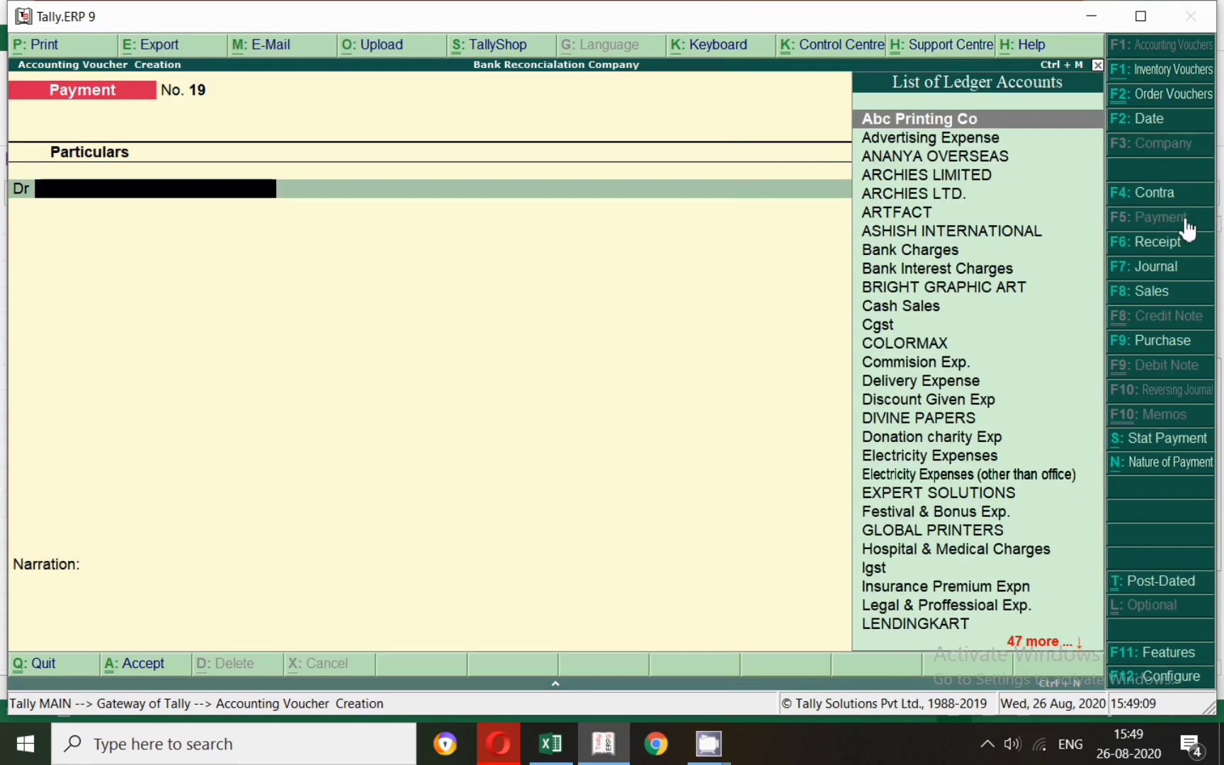
pyautogui.press('F2')
pyautogui.write('31.3')
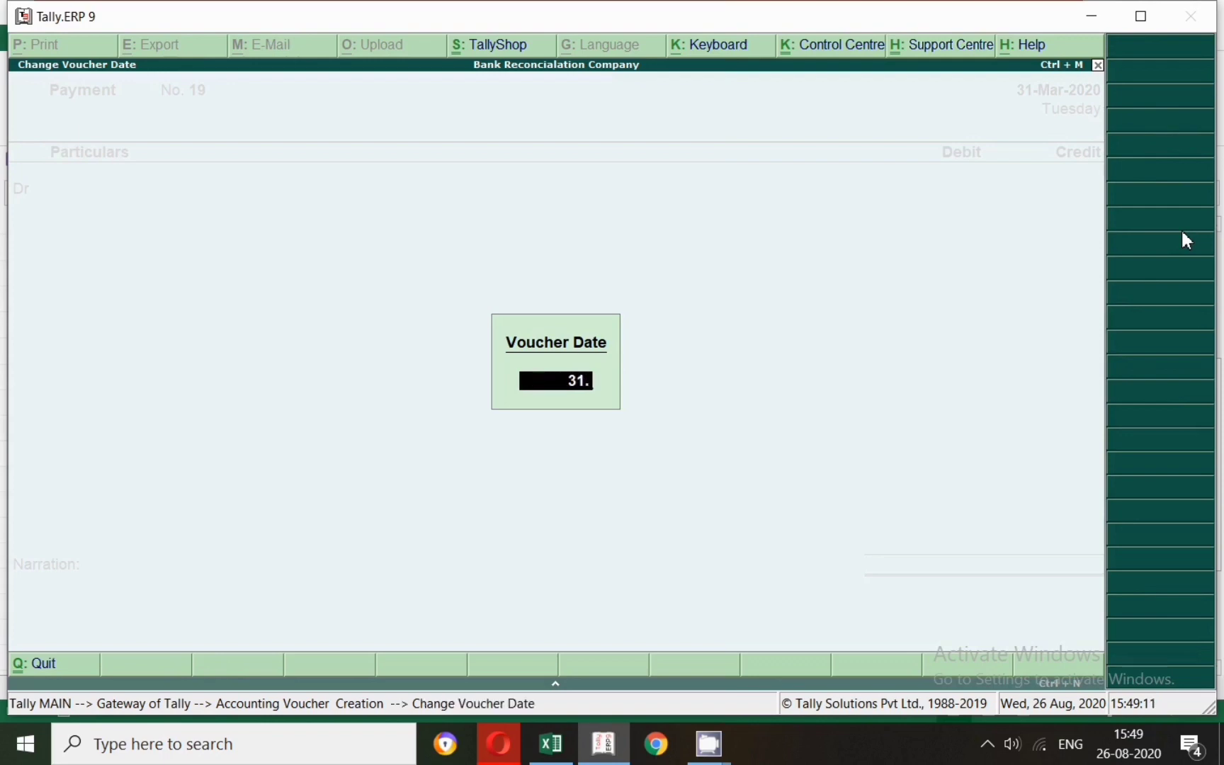
pyautogui.press('Return')
pyautogui.hotkey('alt', 'Tab')
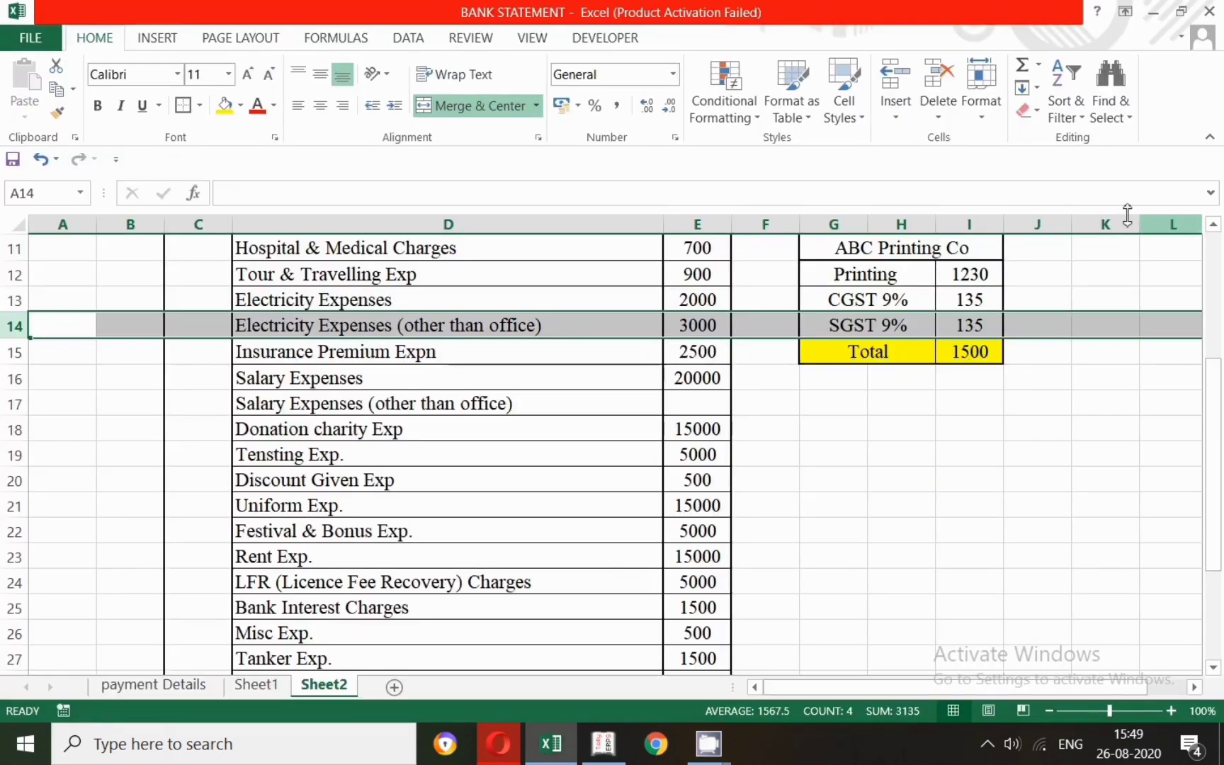
pyautogui.hotkey('alt', 'Tab')
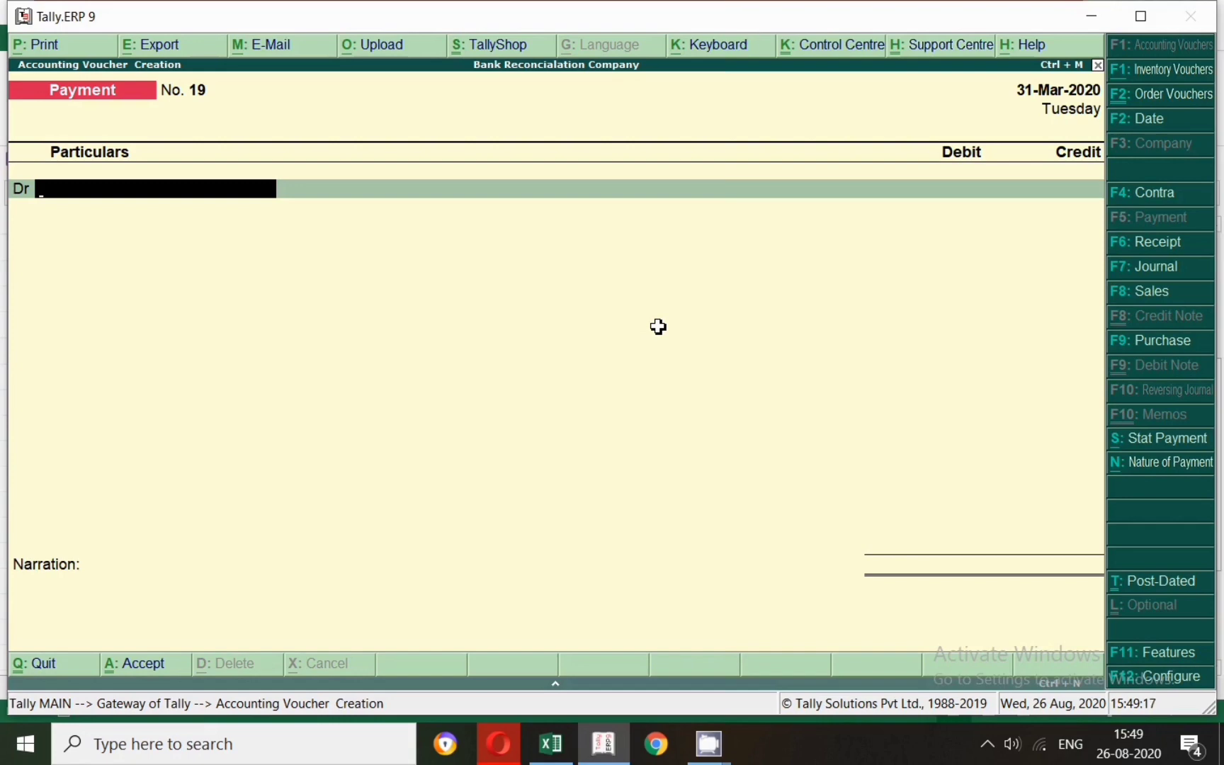
# Debit Ndpl Electricity Compnay with 3,000, adjusted as Agst Ref against pending bill 2.
pyautogui.write('Nd')
pyautogui.press('Return')
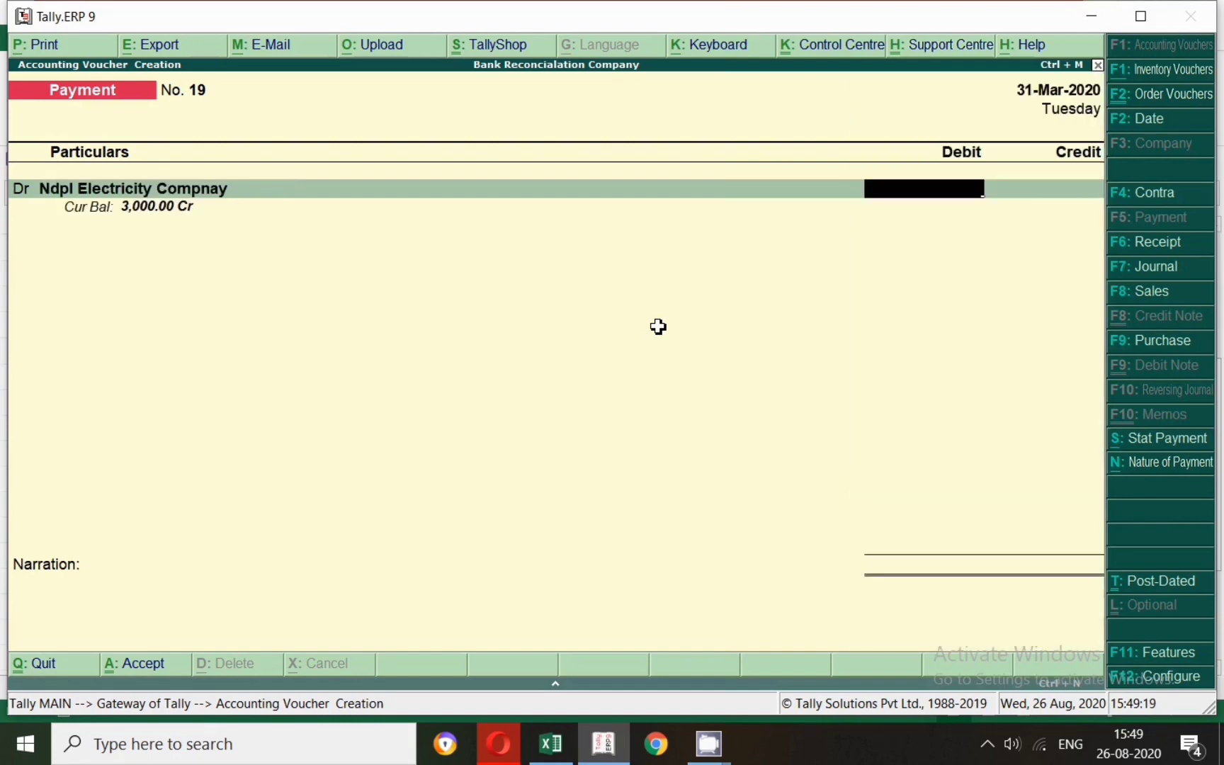
pyautogui.write('3,000')
pyautogui.press('Return')
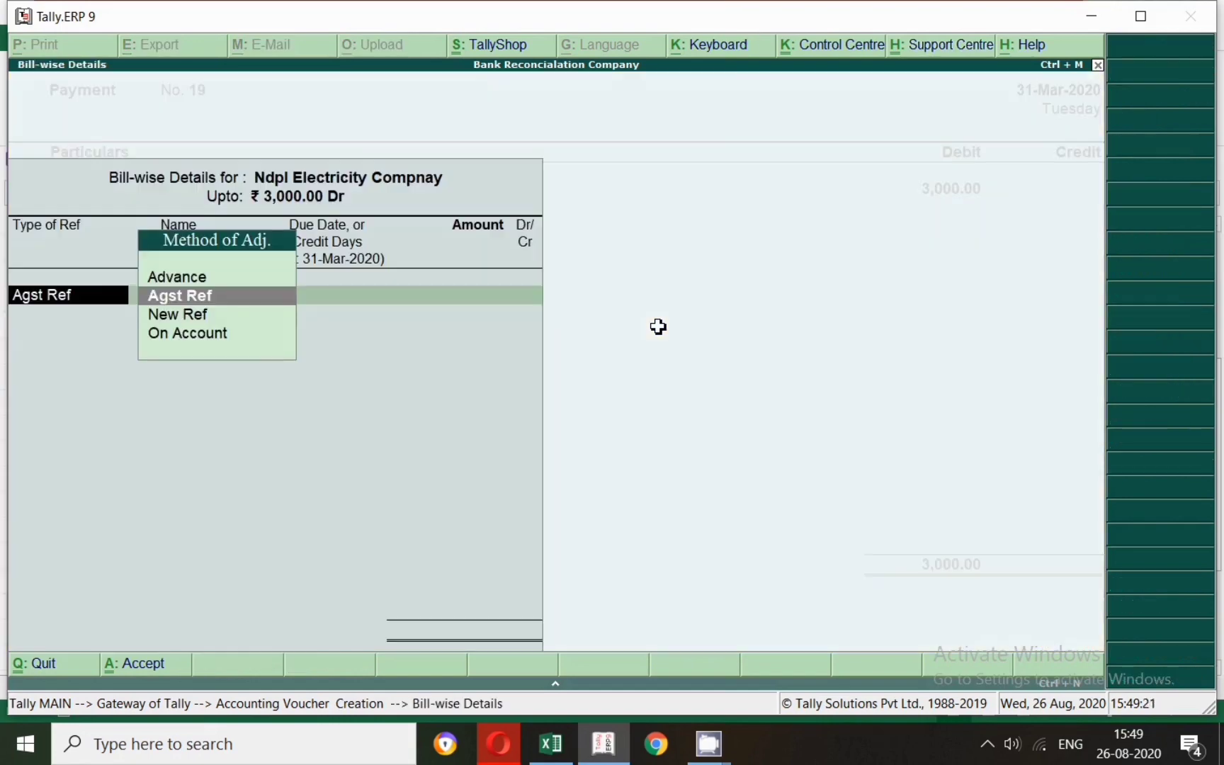
pyautogui.press('Down')
pyautogui.press('Up')
pyautogui.press('Return')
pyautogui.press('Down')
pyautogui.press('Return')
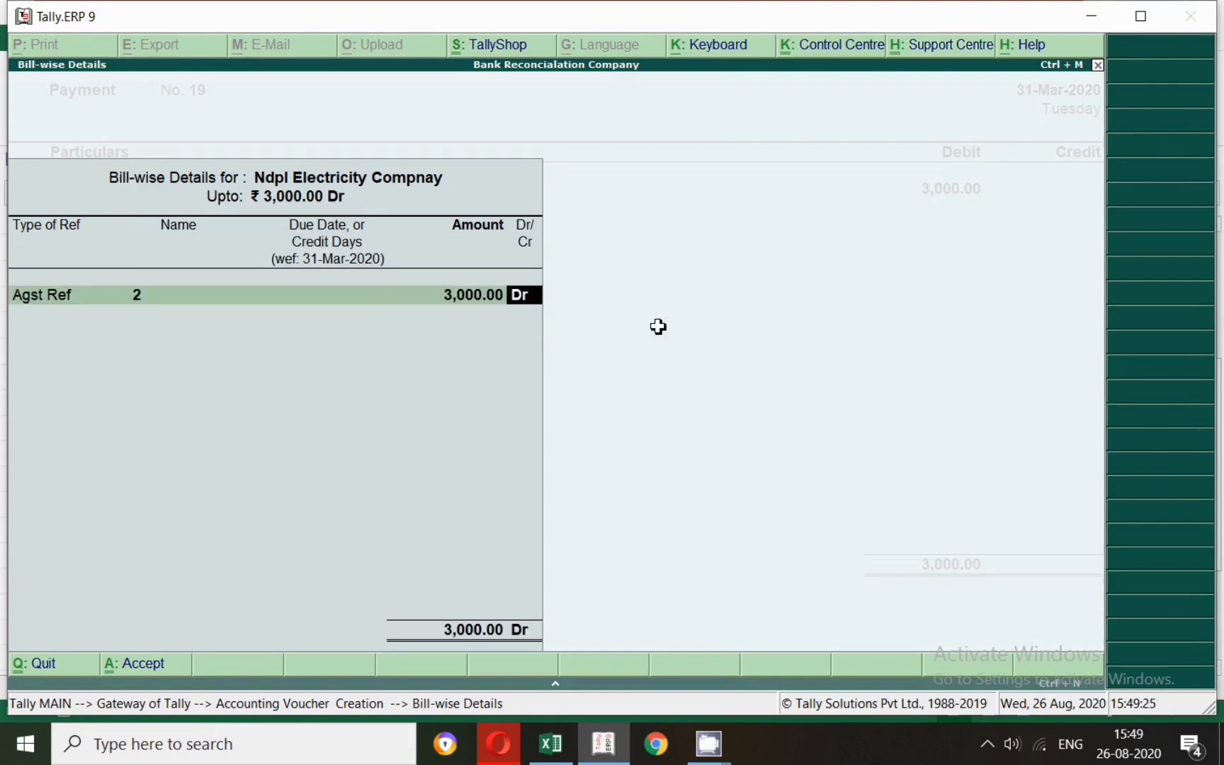
# Credit Sbi with 3,000 and save the payment voucher without a narration.
pyautogui.press('Return')
pyautogui.press('Return')
pyautogui.press('Return')
pyautogui.press('Return')
pyautogui.press('Return')
pyautogui.press('Return')
pyautogui.press('Return')
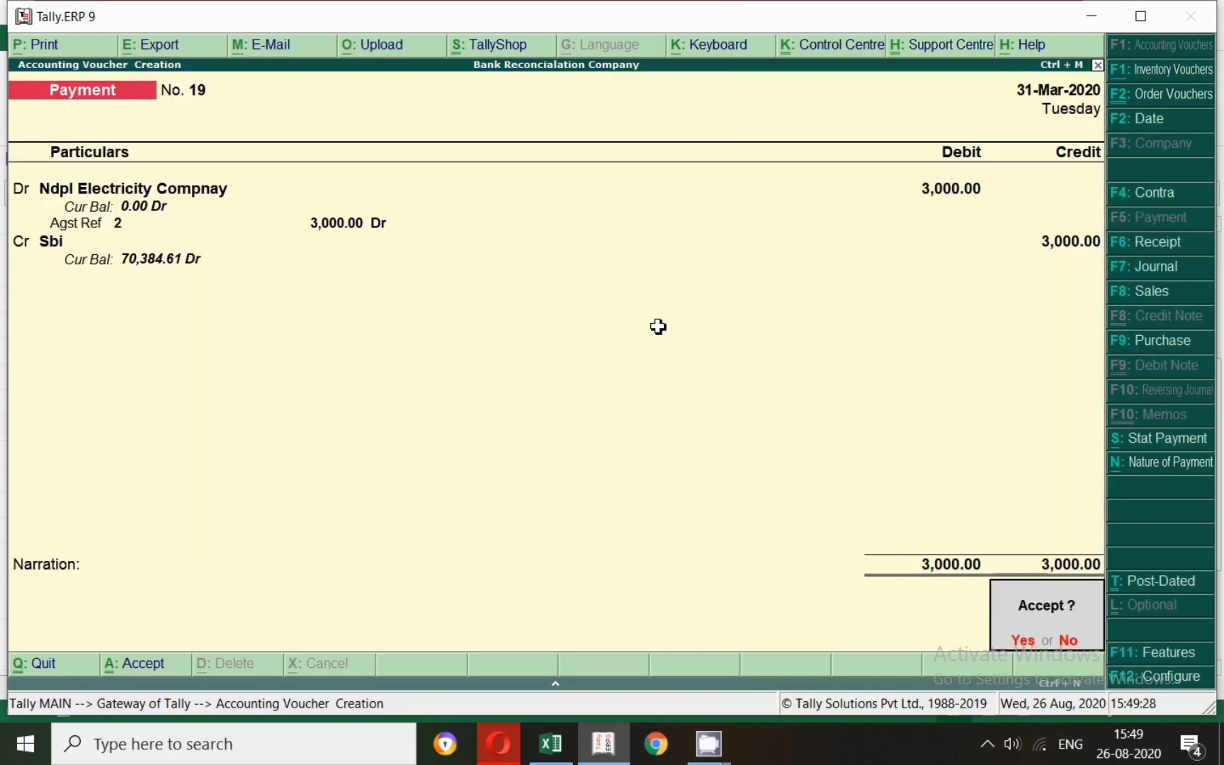
pyautogui.press('Return')
# Select the Insurance Premium Expn row in the Excel expense list and return to Tally.
pyautogui.hotkey('alt', 'Tab')
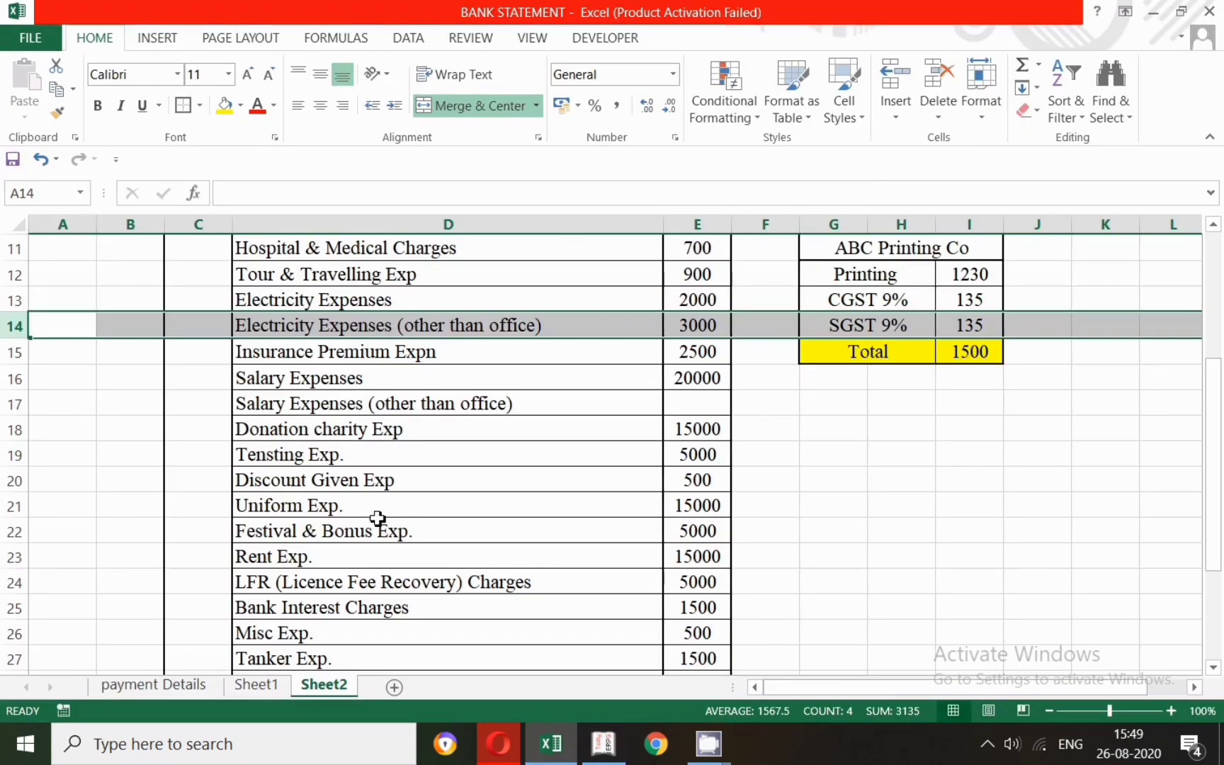
pyautogui.click(14, 352)
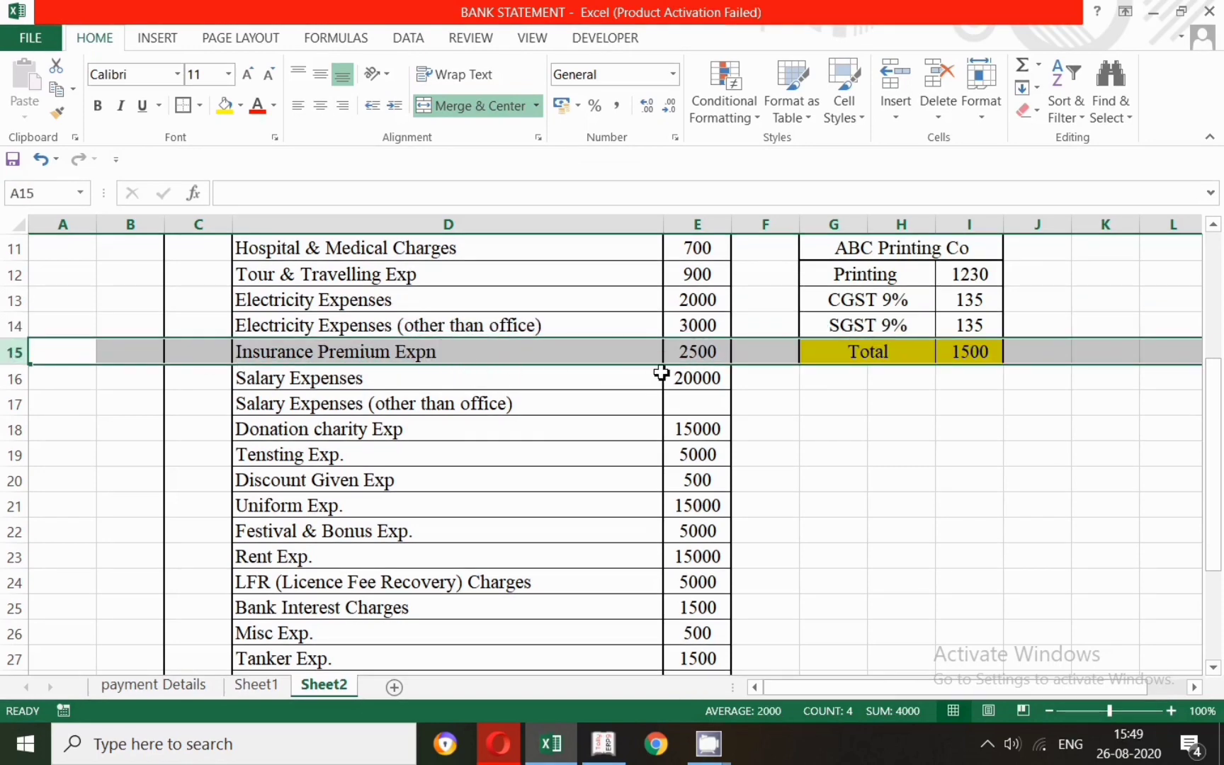
pyautogui.hotkey('alt', 'Tab')
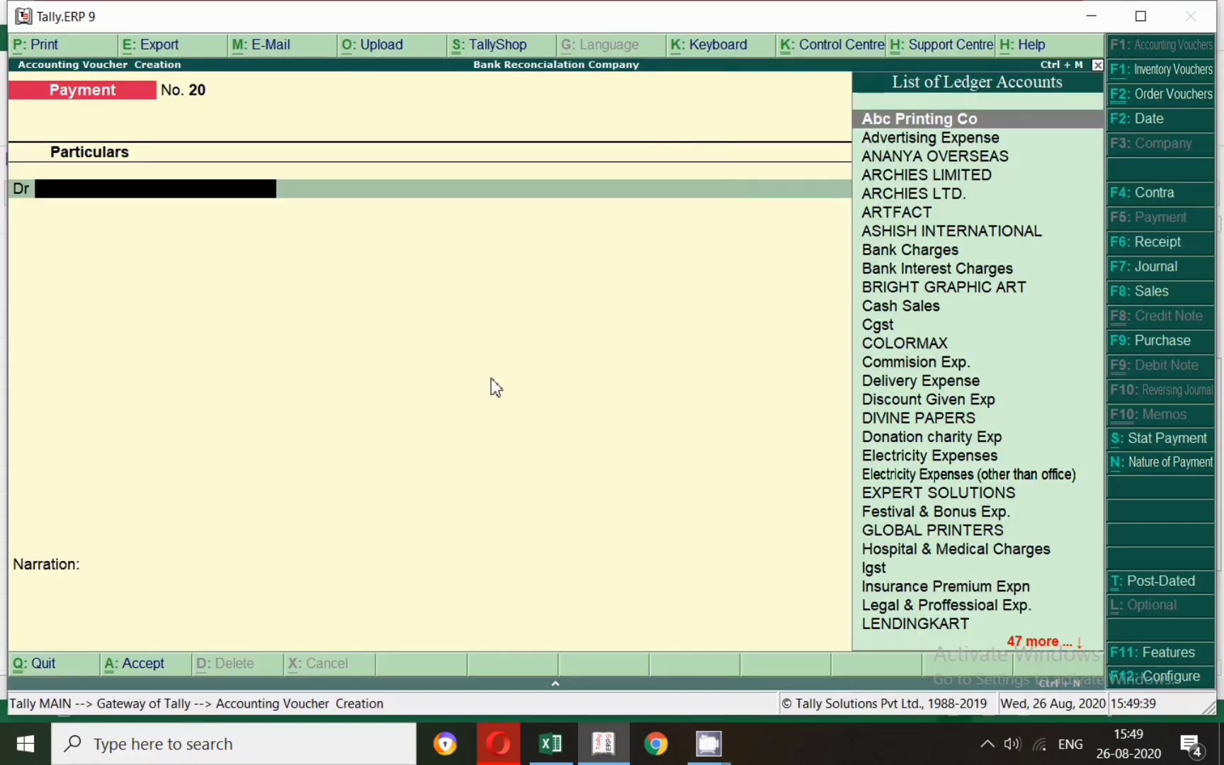
# Debit Insurance Premium Expn with 2500 in the new payment voucher, checking the amount in the Excel expense list.
pyautogui.write('Insurance Premium Expn')
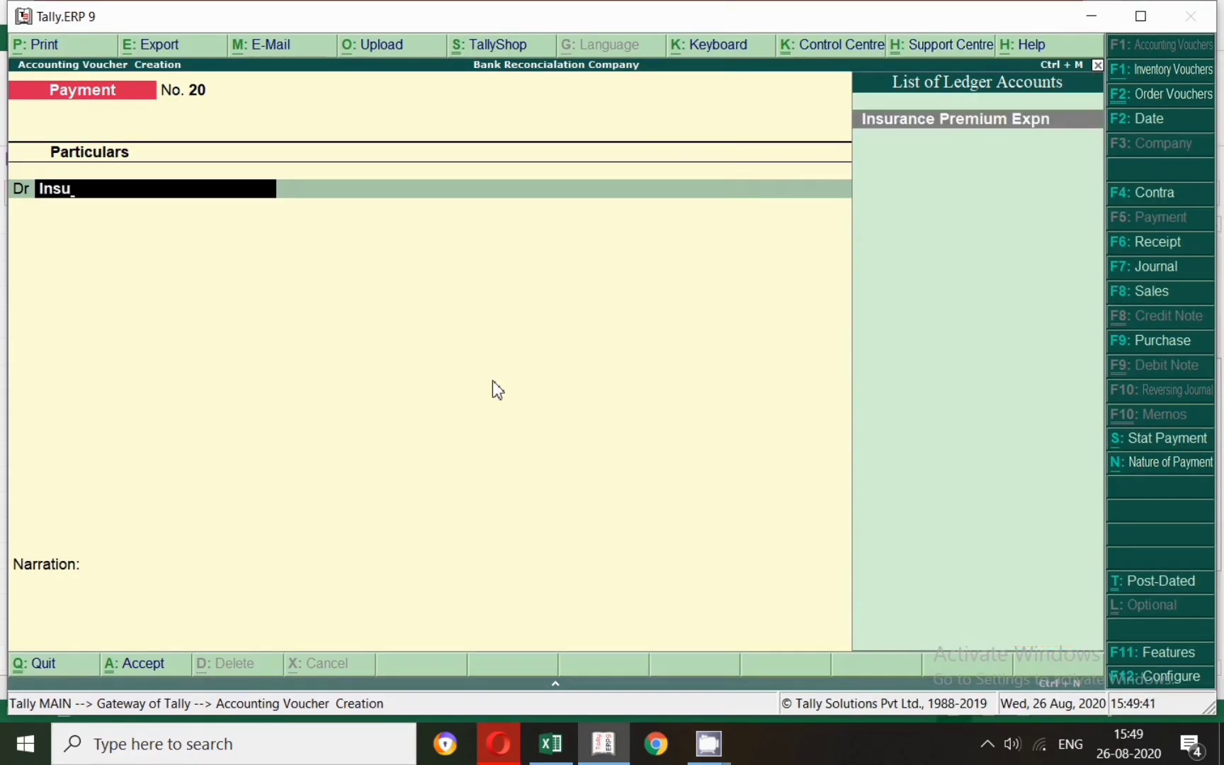
pyautogui.press('Return')
pyautogui.hotkey('alt', 'Tab')
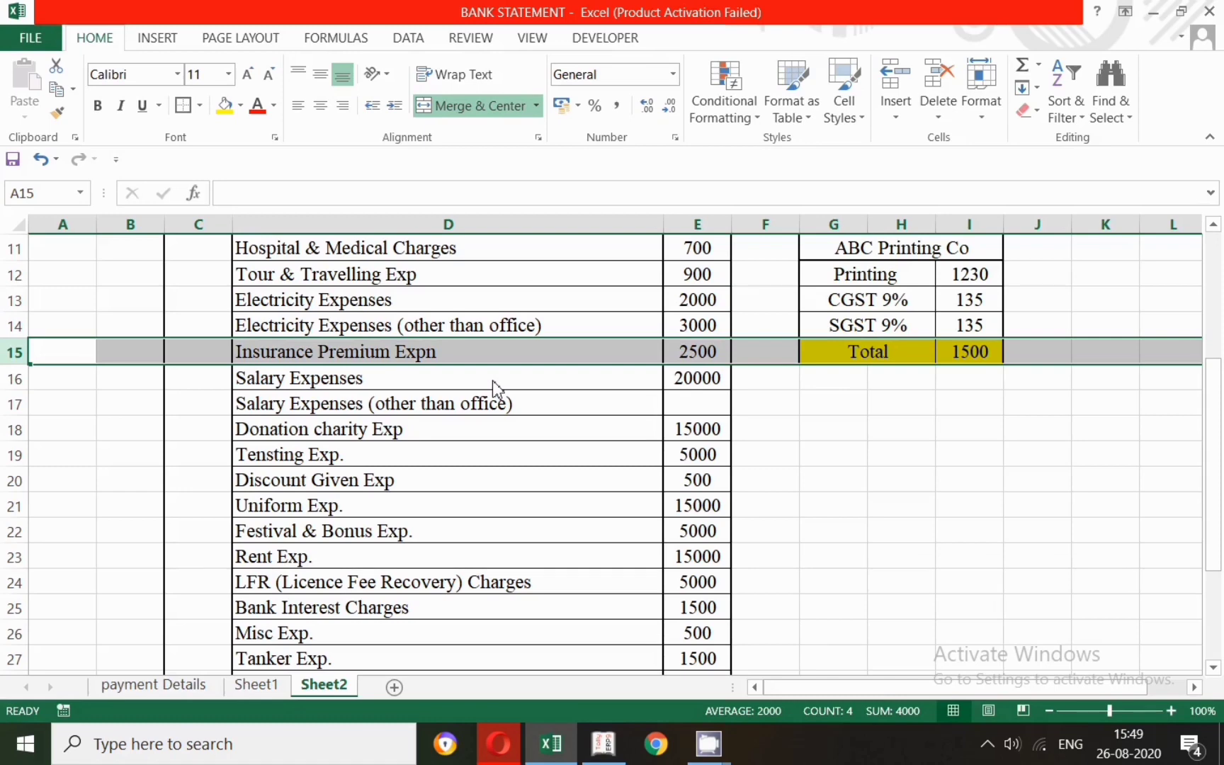
pyautogui.hotkey('alt', 'Tab')
pyautogui.write('2500')
pyautogui.press('Return')
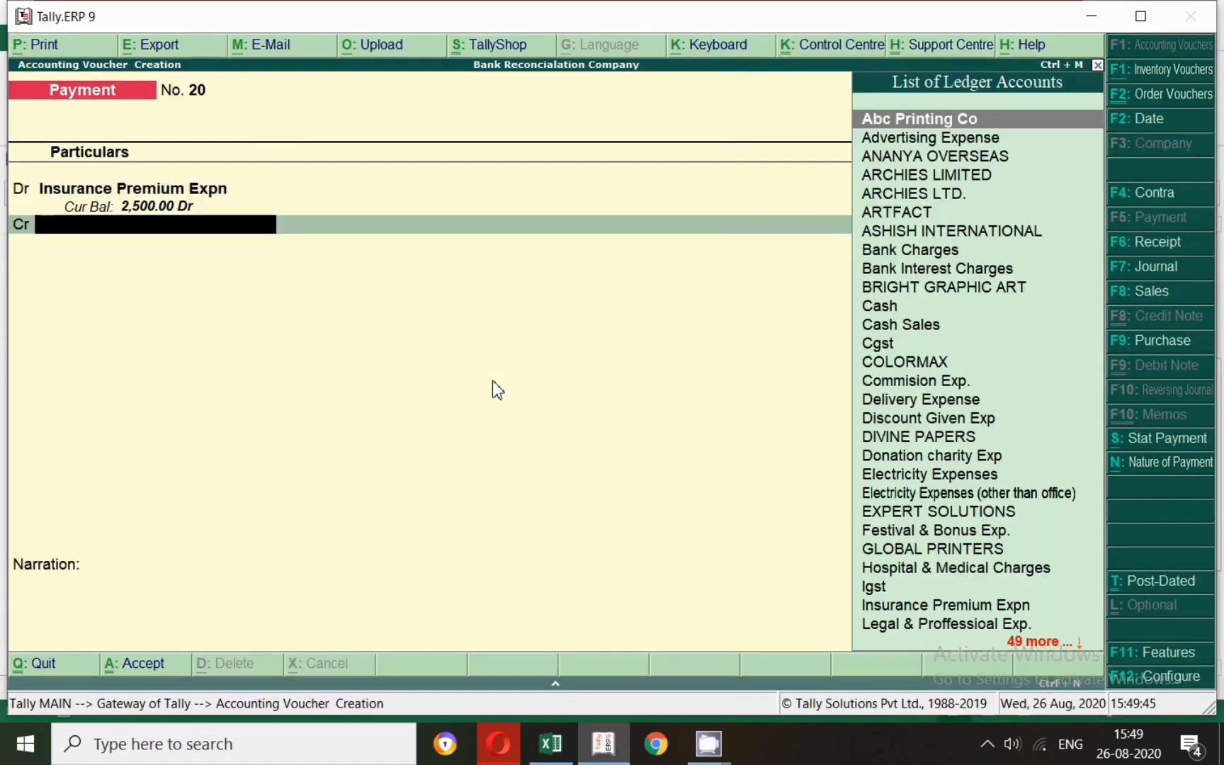
# Credit Cash with 2,500 and save the payment voucher without a narration.
pyautogui.write('Cas')
pyautogui.press('Return')
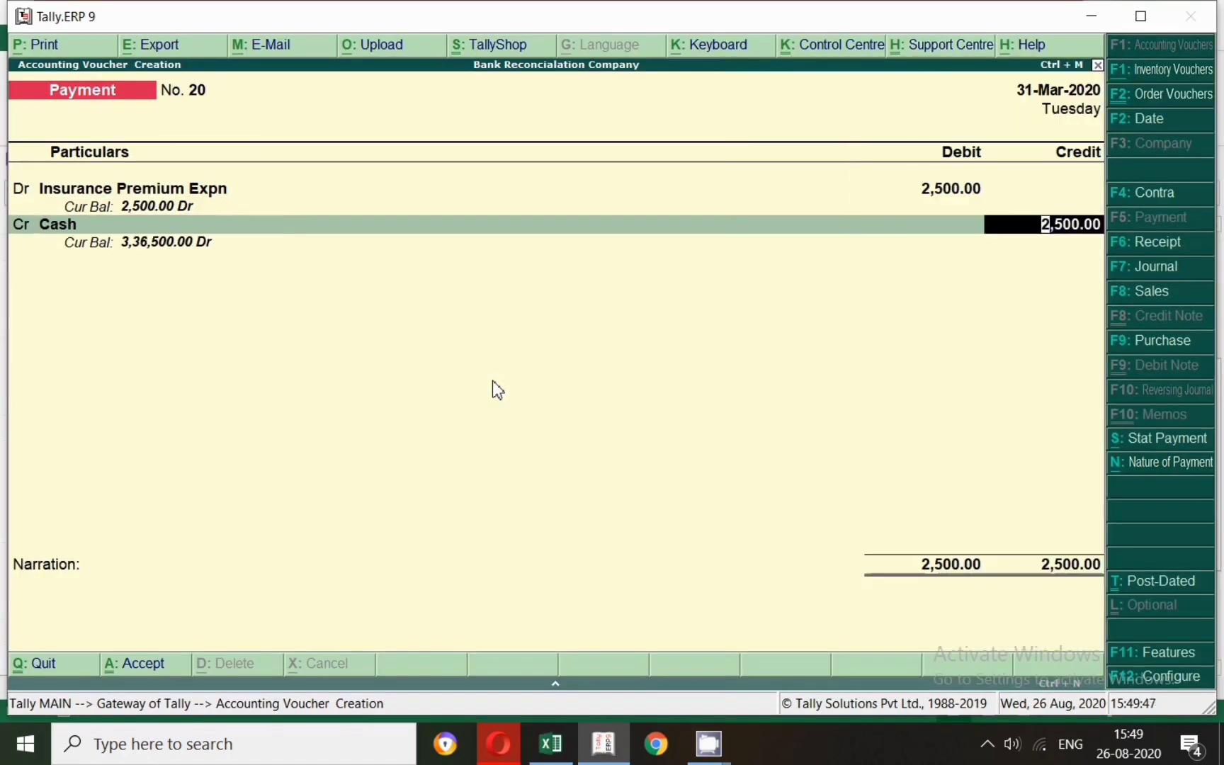
pyautogui.press('Return')
pyautogui.press('Return')
pyautogui.press('Return')
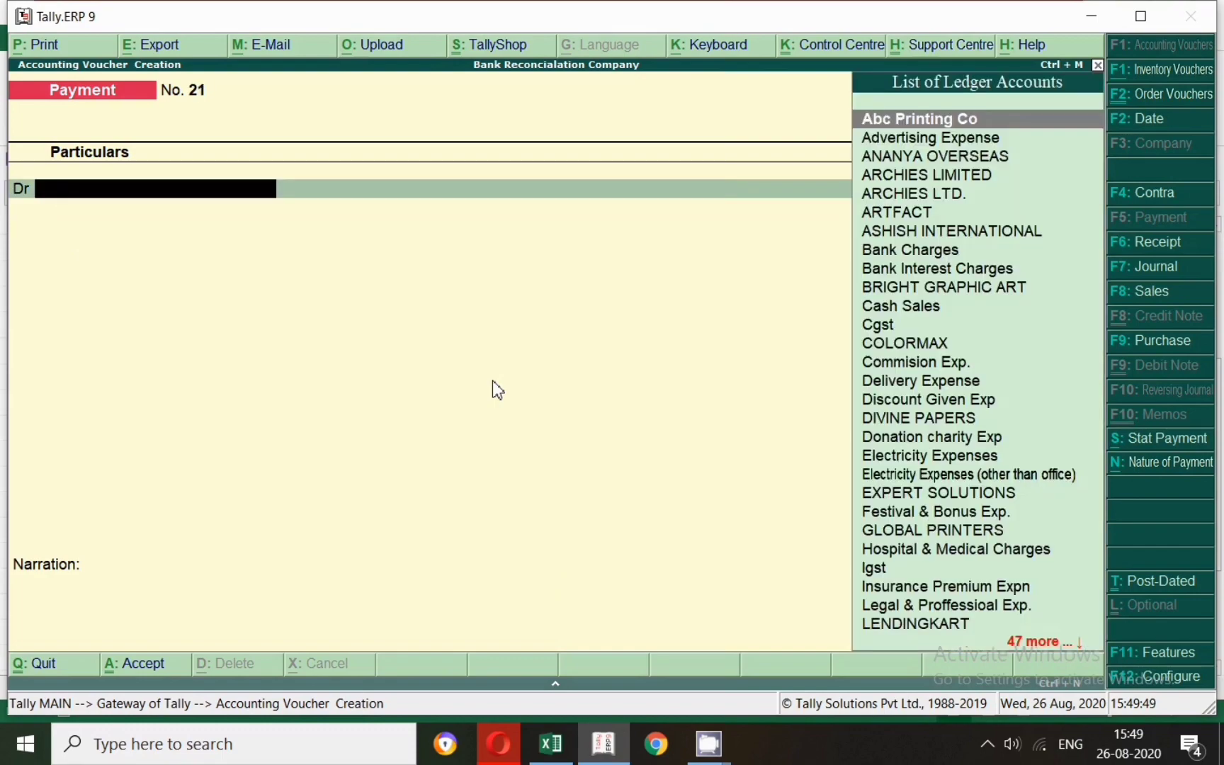
# Select the Salary Expenses row in the Excel expense list and return to Tally.
pyautogui.hotkey('alt', 'Tab')
pyautogui.click(14, 378)
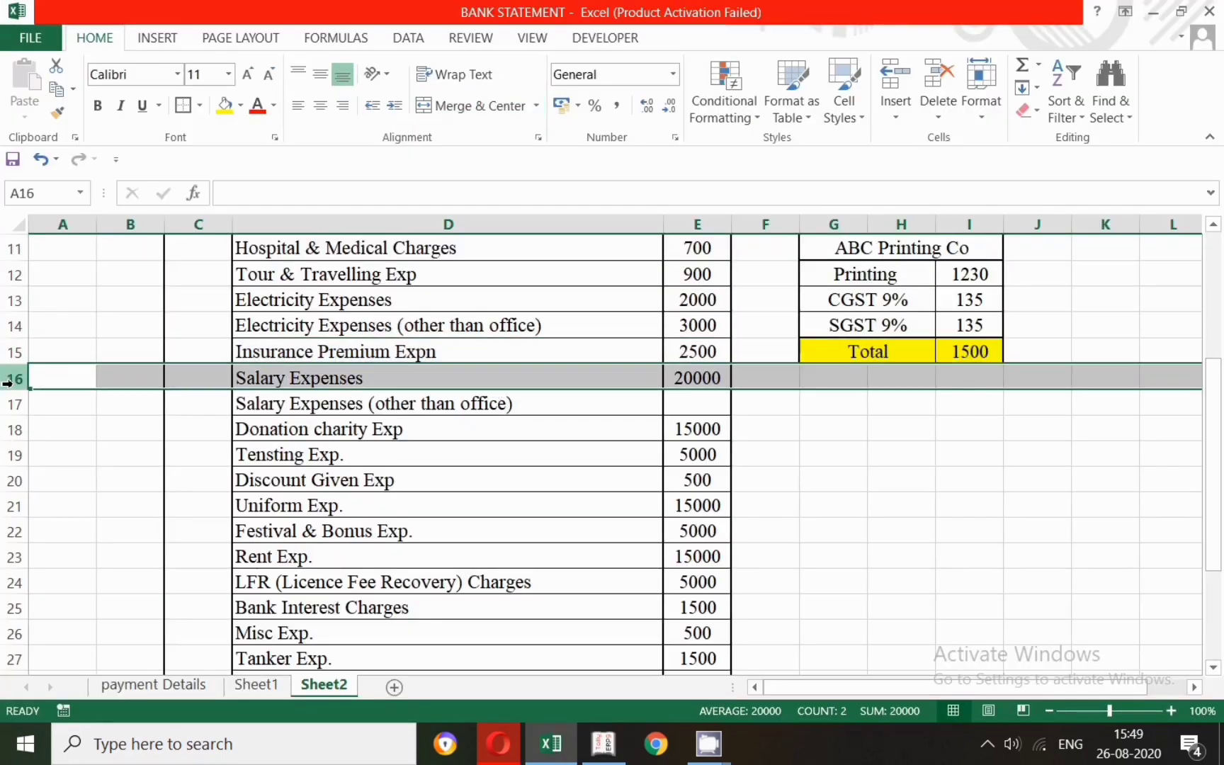
pyautogui.hotkey('alt', 'Tab')
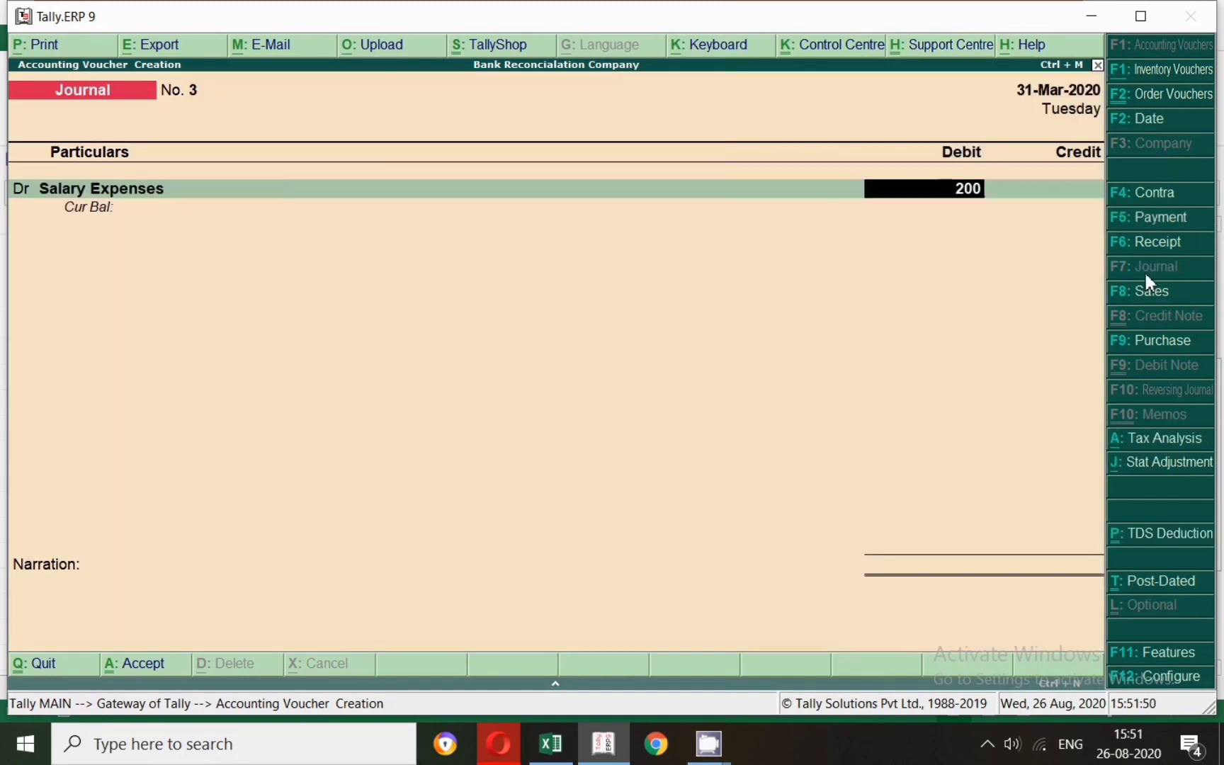
# Debit Salary Expenses with 20,000 in the journal voucher and continue to its credit line.
pyautogui.write('000')
pyautogui.press('Return')
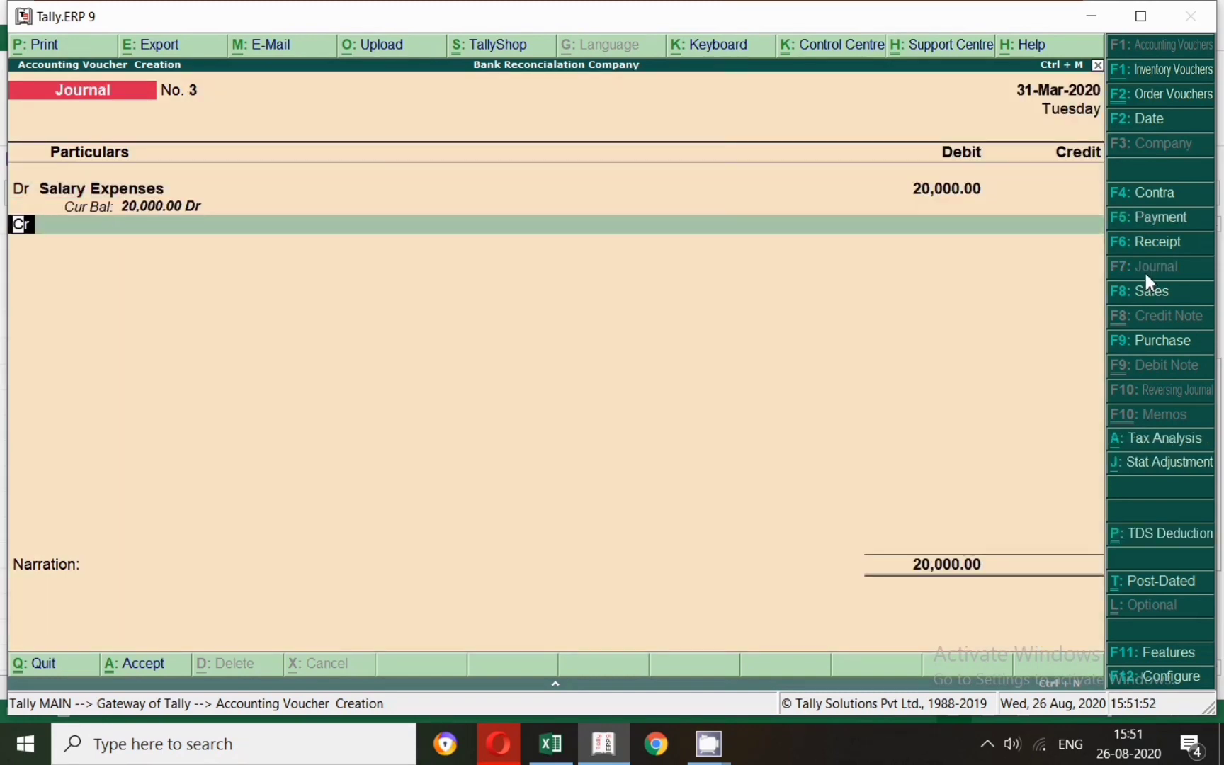
pyautogui.press('Return')
pyautogui.hotkey('alt', 'c')
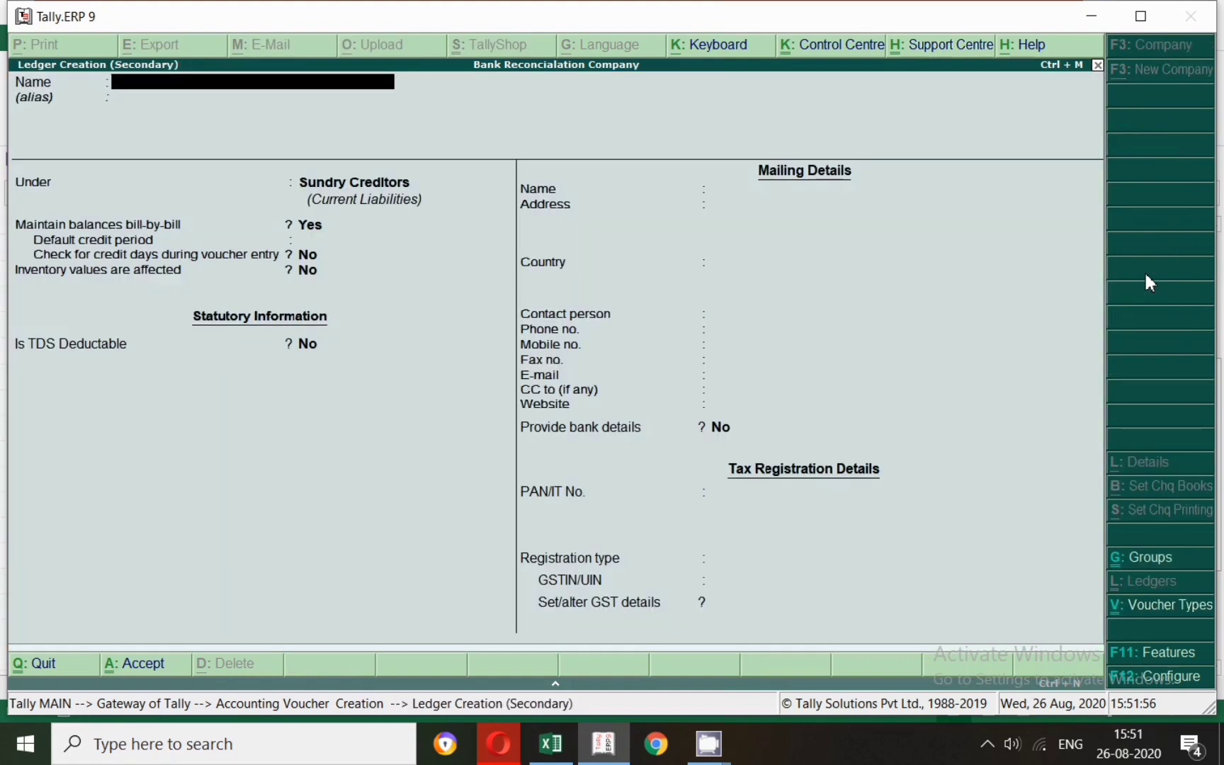
pyautogui.write('Ram')
pyautogui.press('Return')
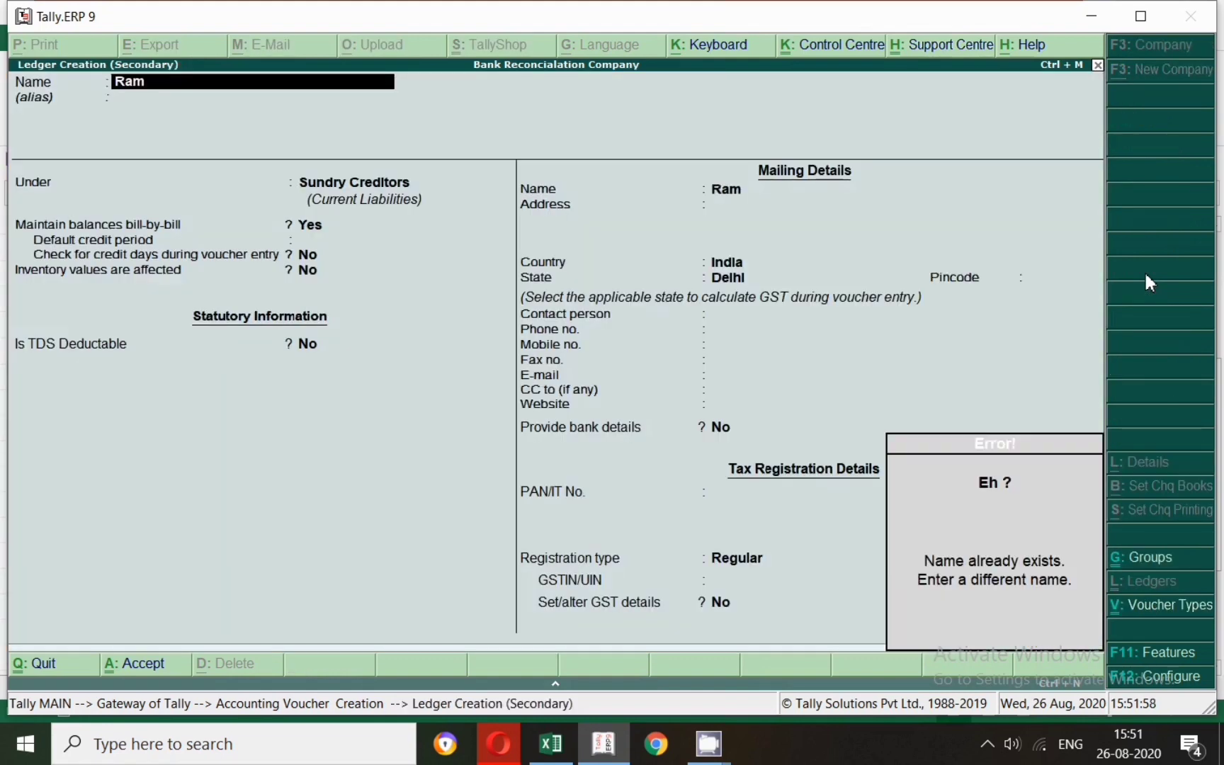
pyautogui.press('Escape')
pyautogui.press('Escape')
pyautogui.write('y')
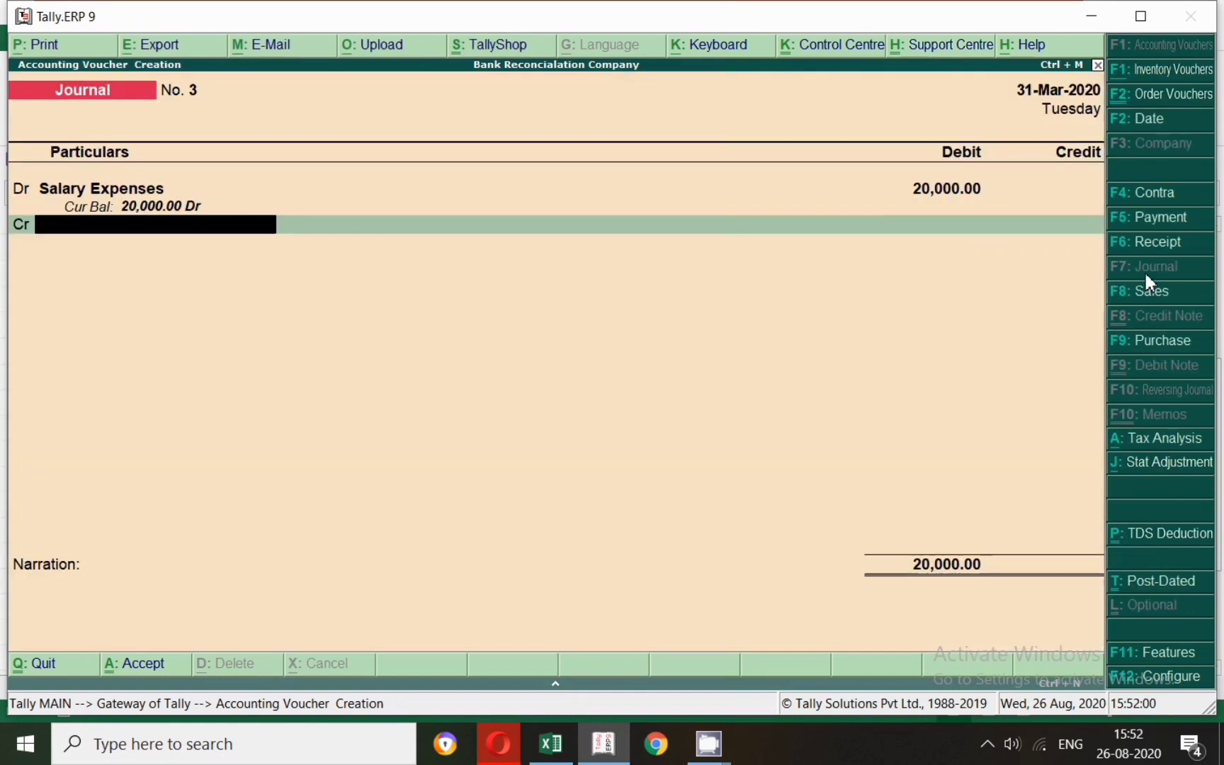
# Credit the first employee's existing ledger with 10,000 as On Account in the salary journal voucher.
pyautogui.write('Ram')
pyautogui.press('Return')
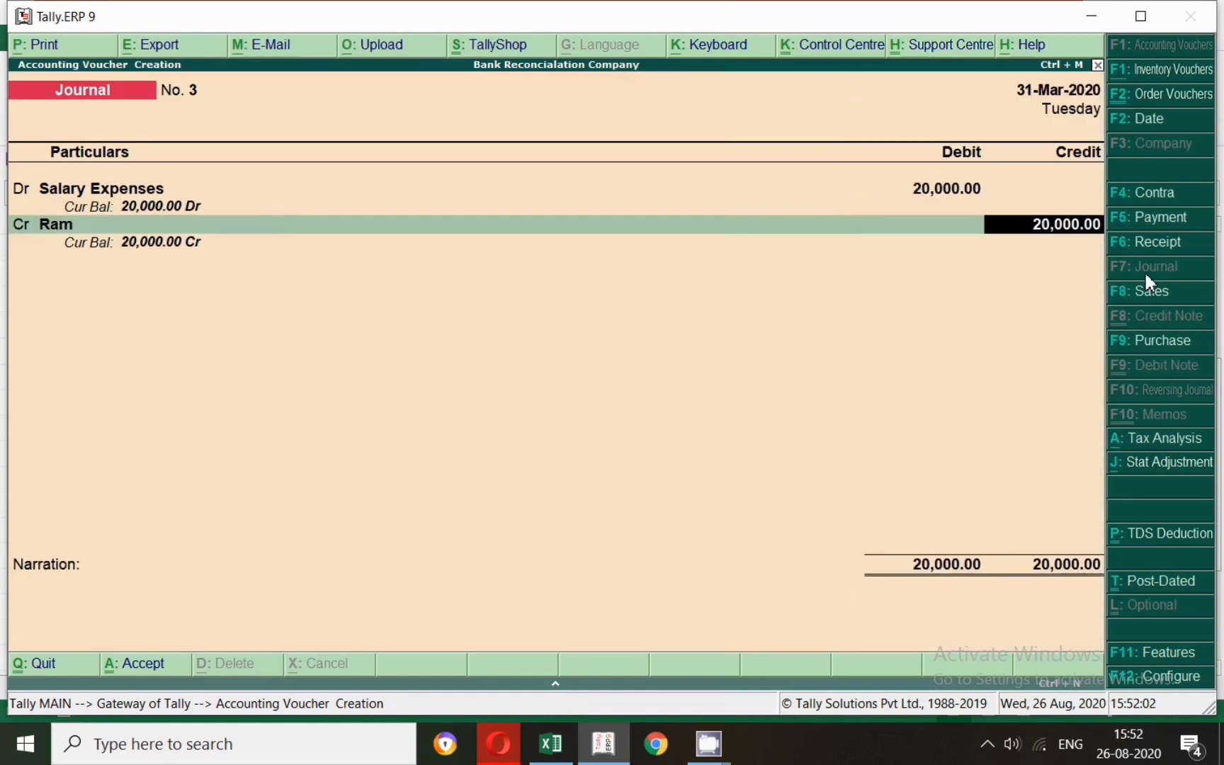
pyautogui.write('10,000')
pyautogui.press('Return')
pyautogui.press('Return')
pyautogui.press('Return')
# Credit the second employee's ledger with the remaining 10,000 as On Account and save the journal voucher without a narration.
pyautogui.write('sa')
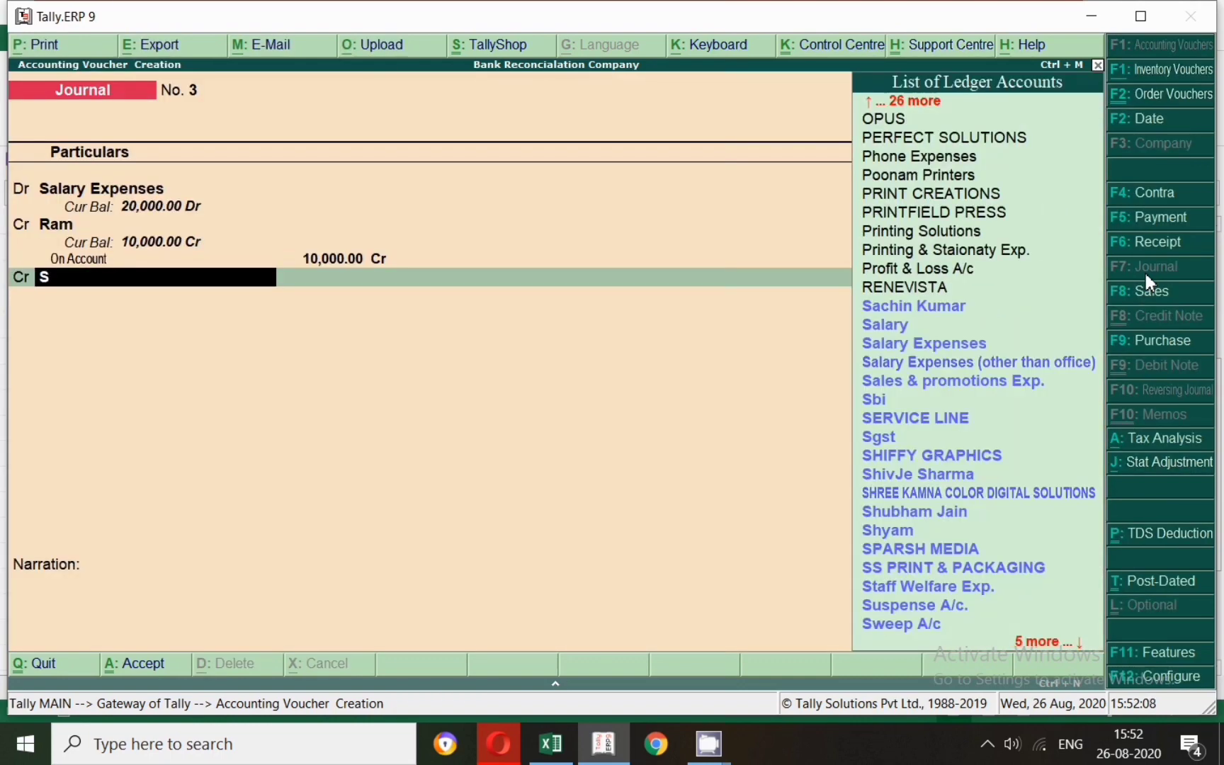
pyautogui.press('Down')
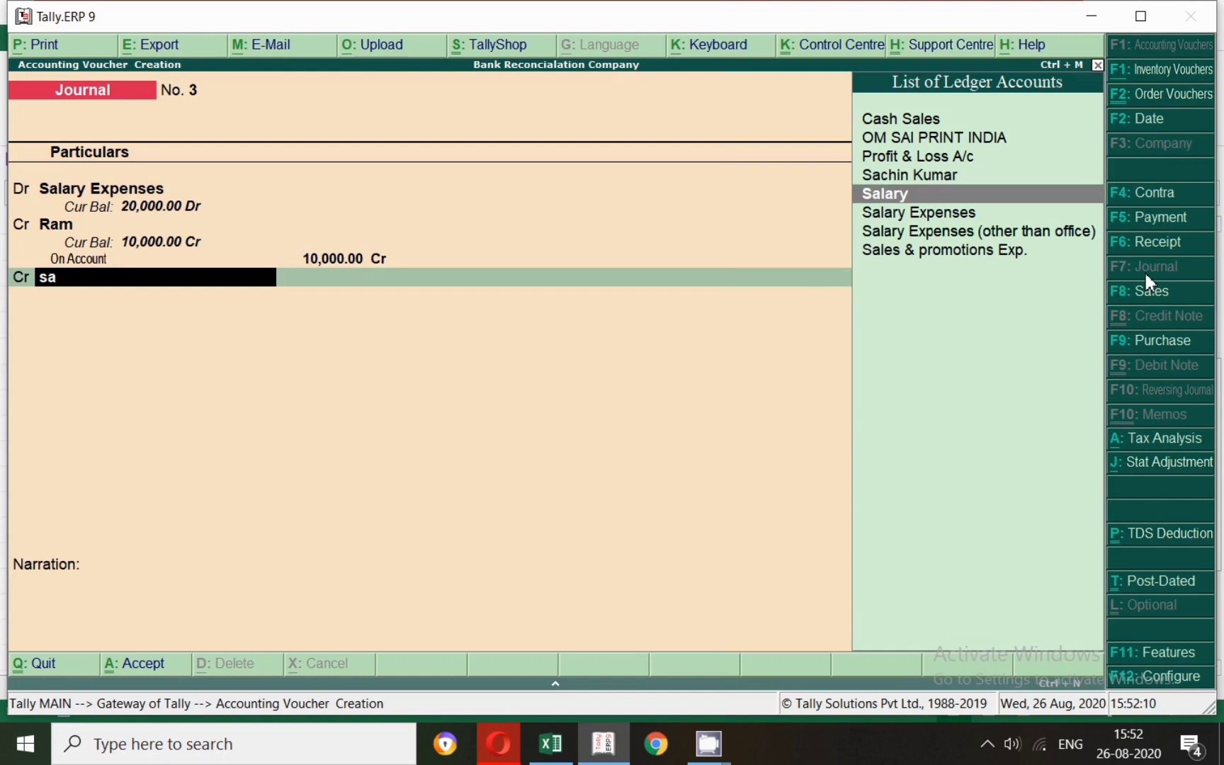
pyautogui.press('BackSpace')
pyautogui.write('hya')
pyautogui.press('Return')
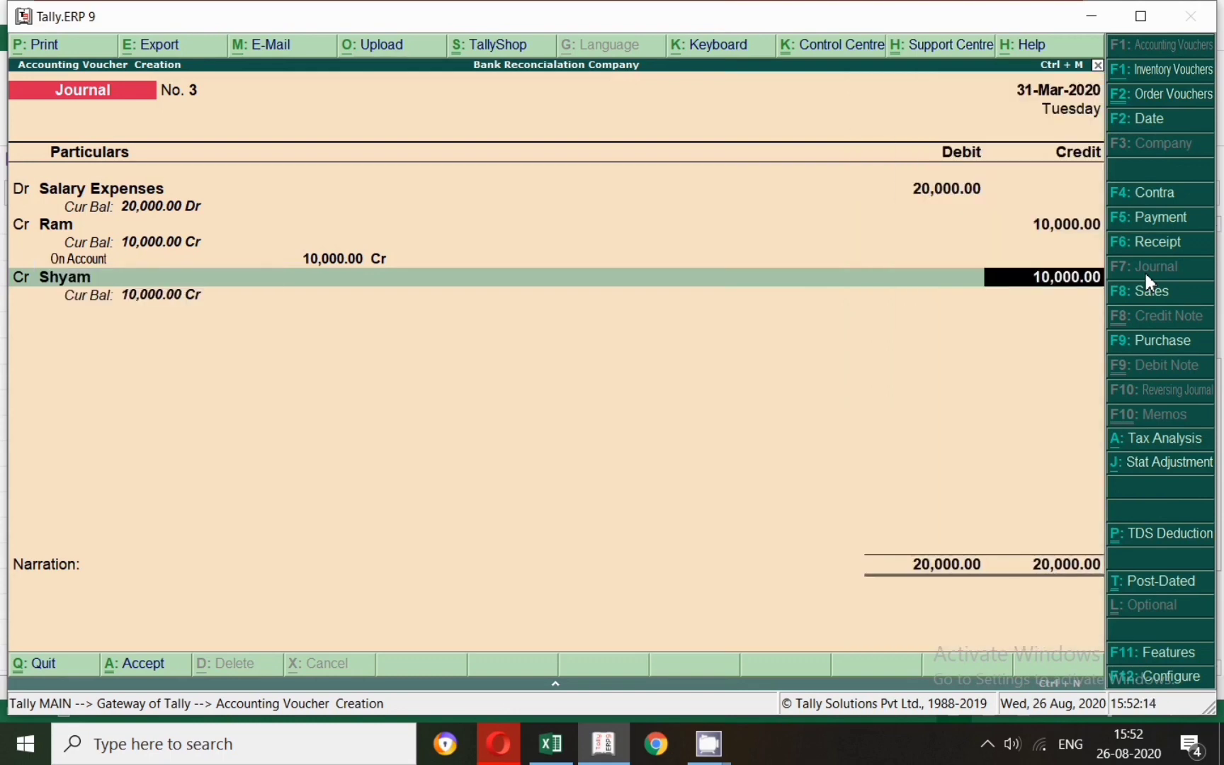
pyautogui.press('Return')
pyautogui.press('Return')
pyautogui.press('Return')
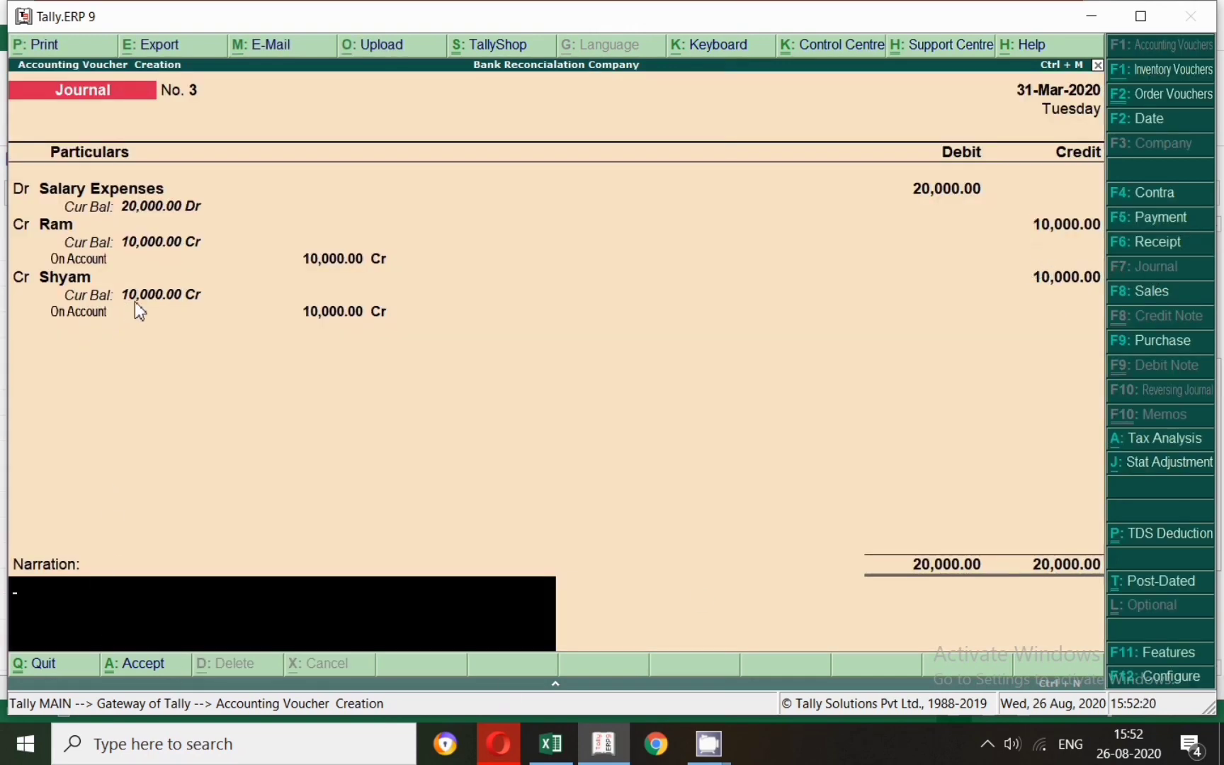
pyautogui.click(153, 668)
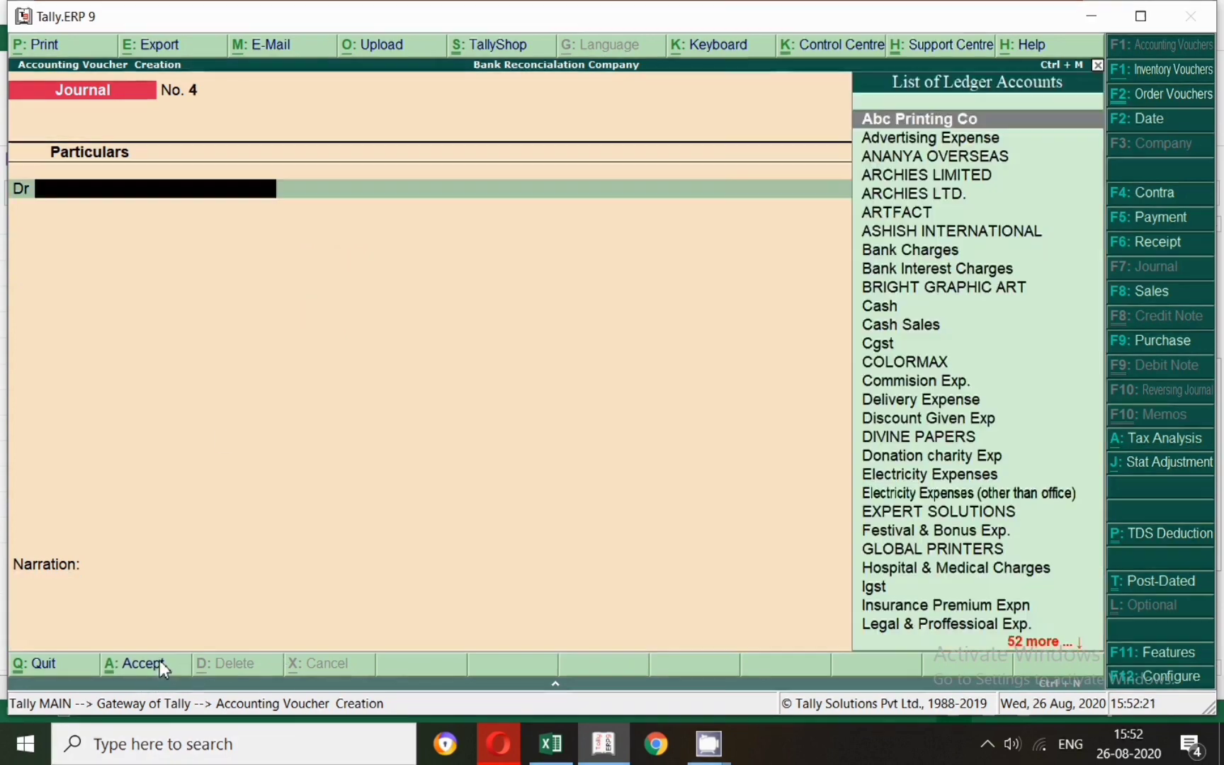
# Switch to a payment voucher and date it 31-Mar-2020.
pyautogui.click(1152, 220)
pyautogui.press('F2')
pyautogui.write('31')
pyautogui.press('Return')
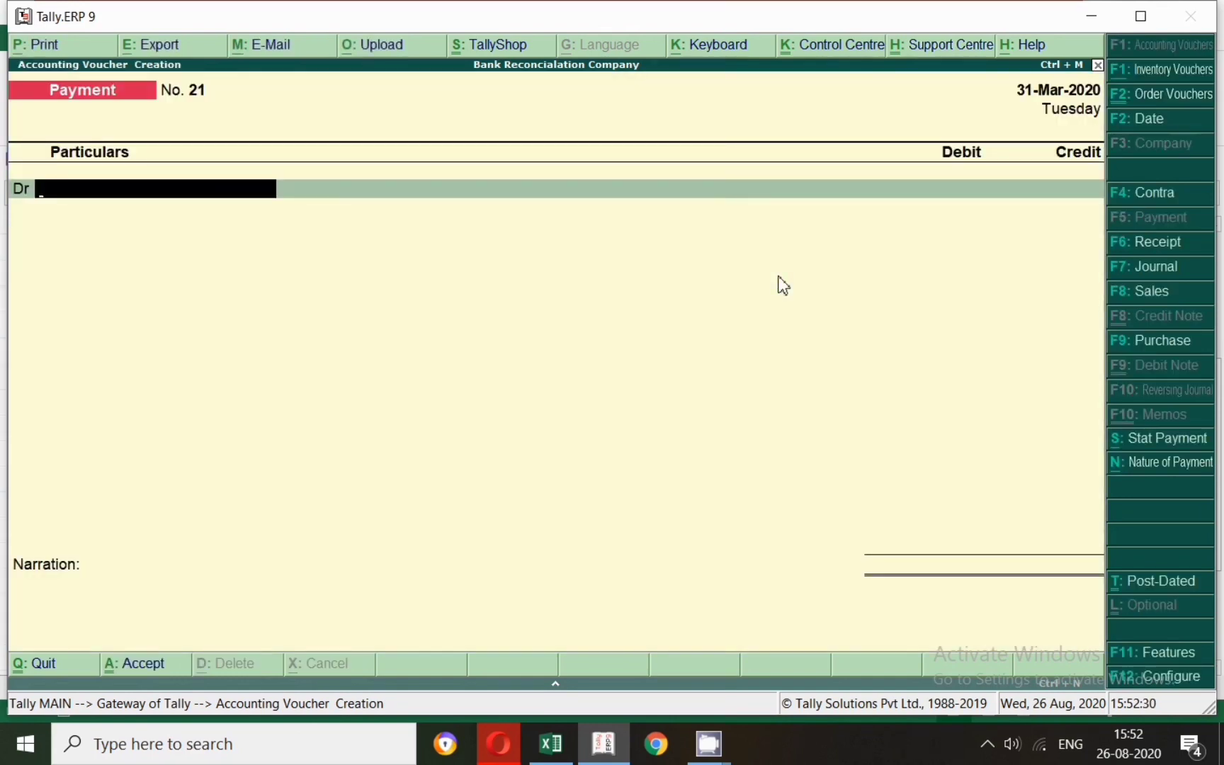
# Debit the first employee's ledger with 10,000 as a New Ref in the payment voucher.
pyautogui.write('Ram')
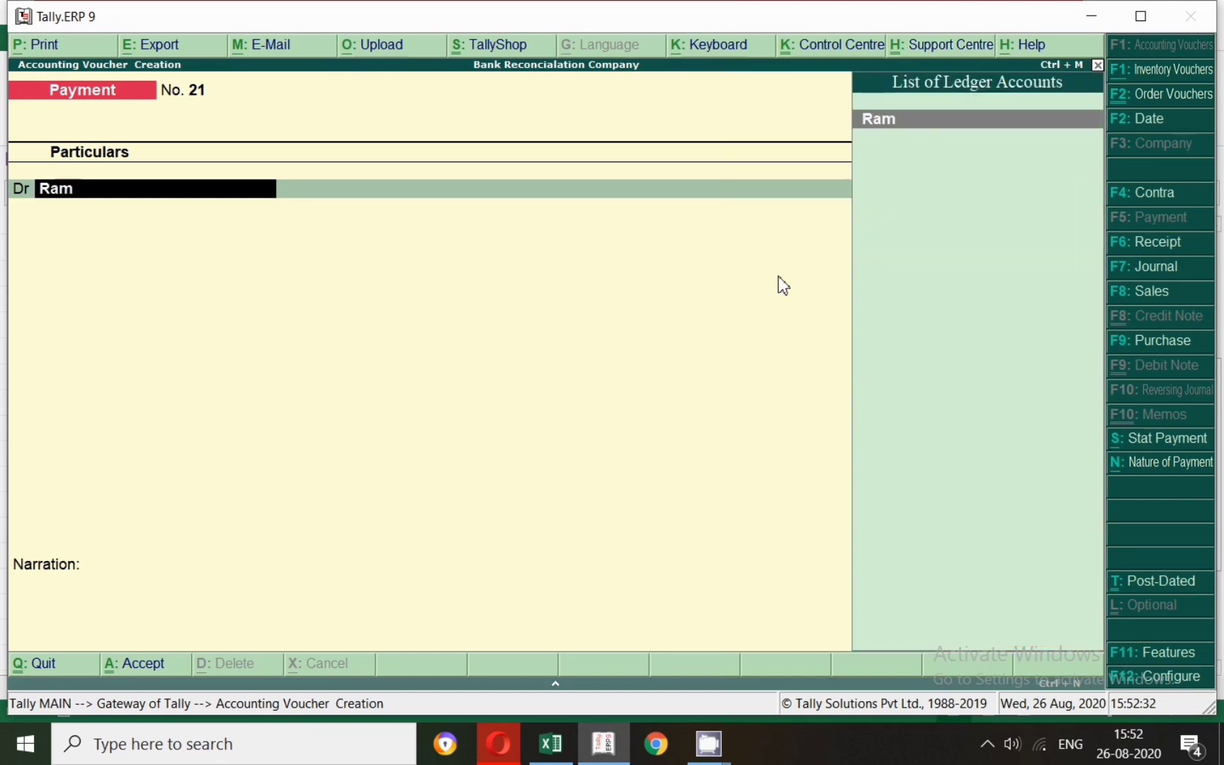
pyautogui.press('Return')
pyautogui.write('10000')
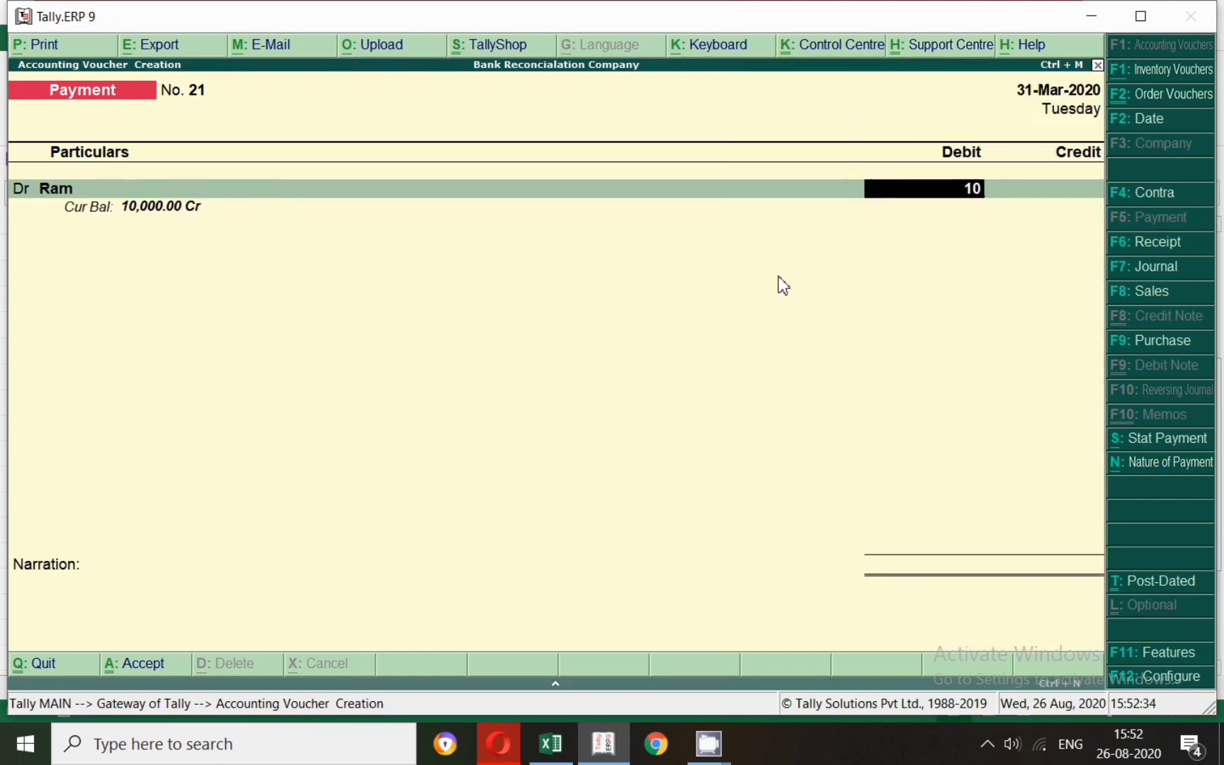
pyautogui.press('Return')
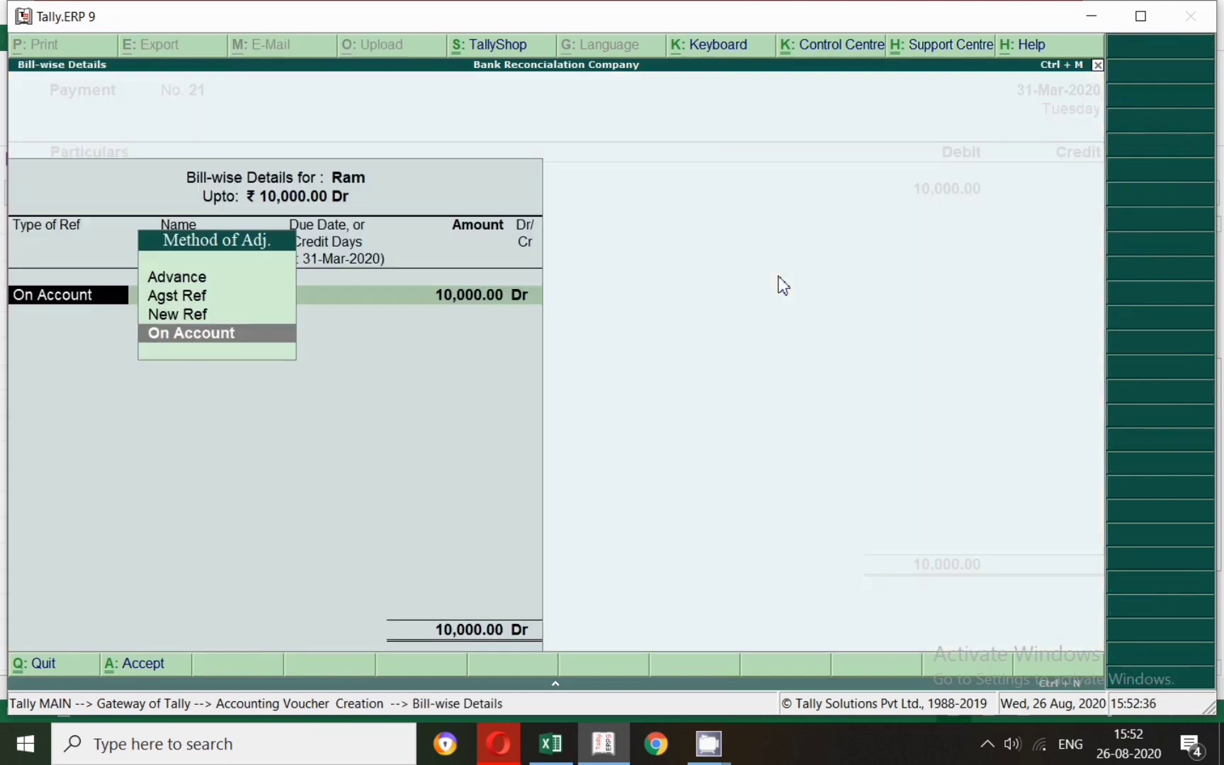
pyautogui.press('Up')
pyautogui.press('Return')
pyautogui.press('Return')
pyautogui.press('Return')
pyautogui.press('Return')
pyautogui.press('Return')
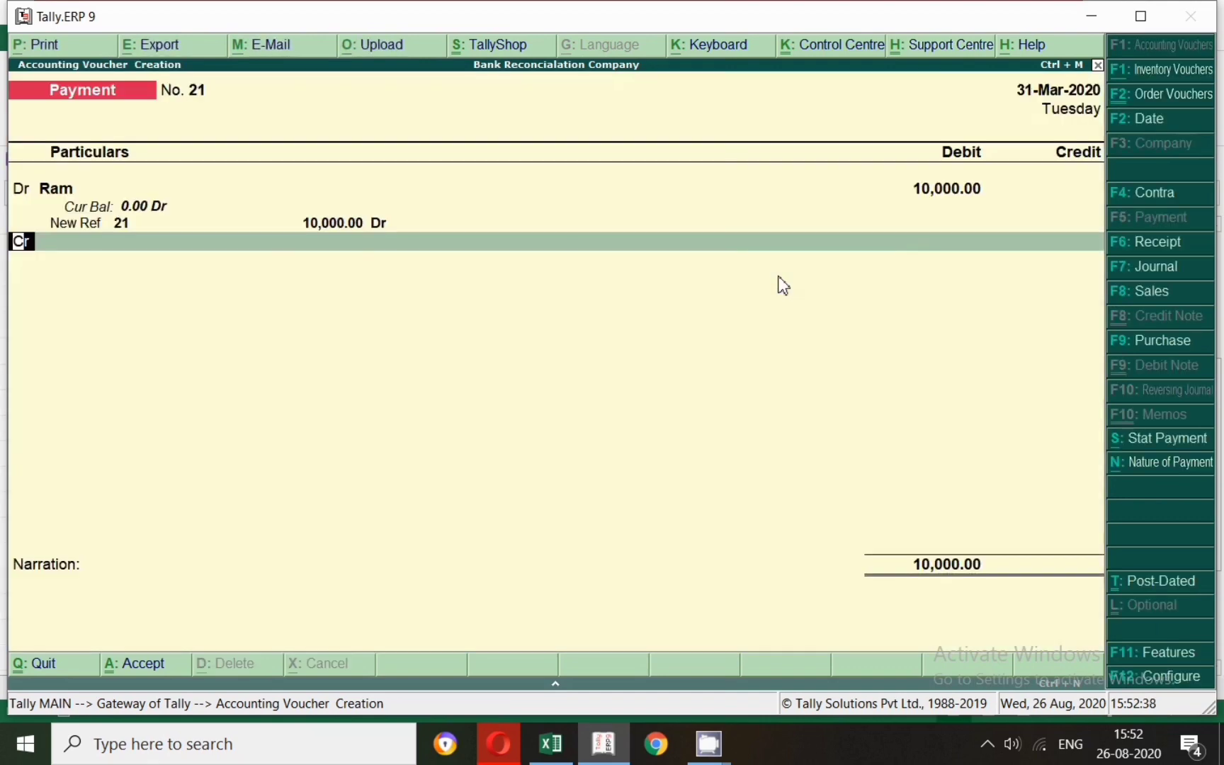
# Credit Sbi with 10,000 for the first employee's salary and save the payment voucher without a narration.
pyautogui.press('Return')
pyautogui.write('Sbi')
pyautogui.press('Return')
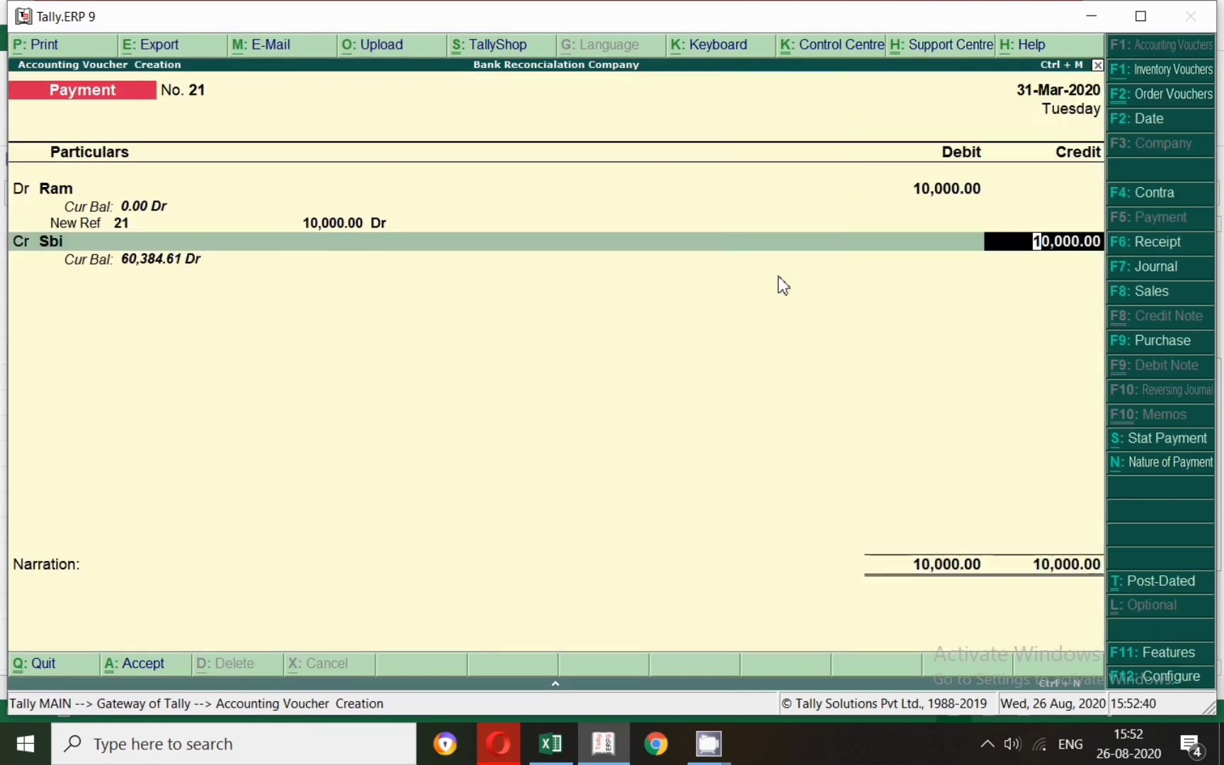
pyautogui.press('Return')
pyautogui.press('Return')
pyautogui.press('Return')
pyautogui.press('Return')
pyautogui.press('Return')
pyautogui.press('Return')
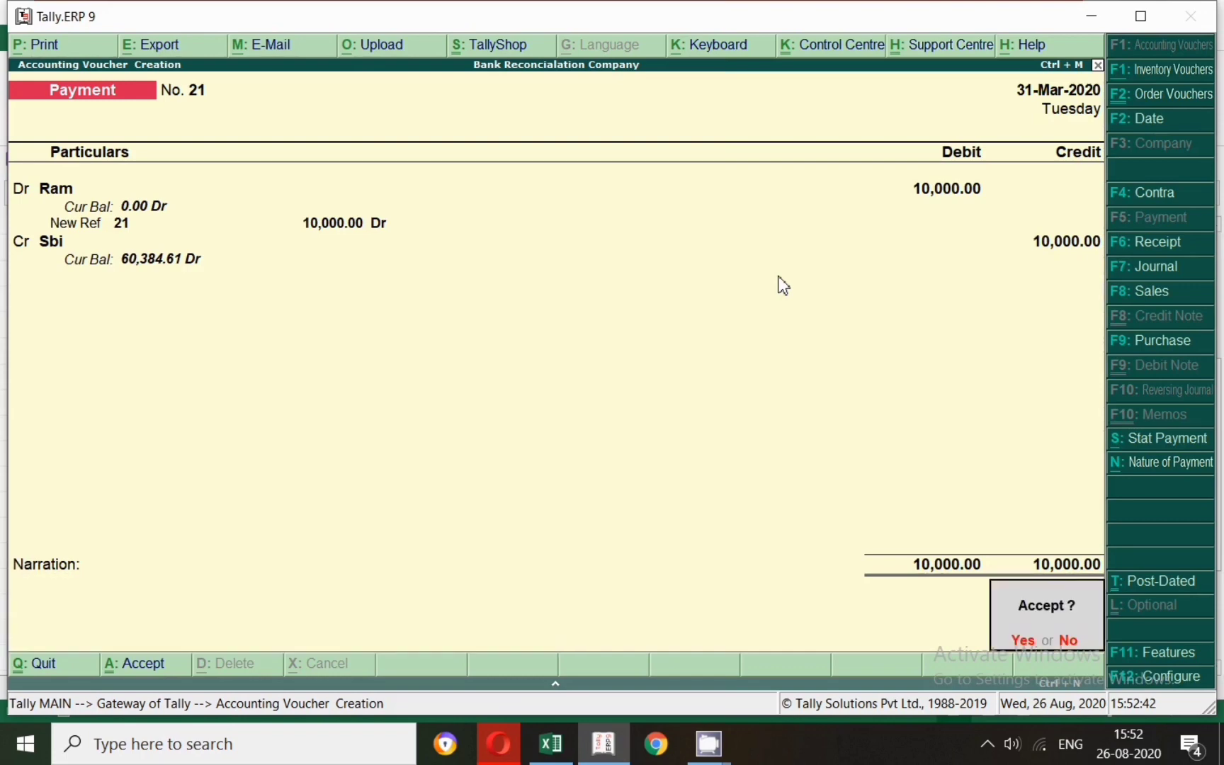
pyautogui.press('Return')
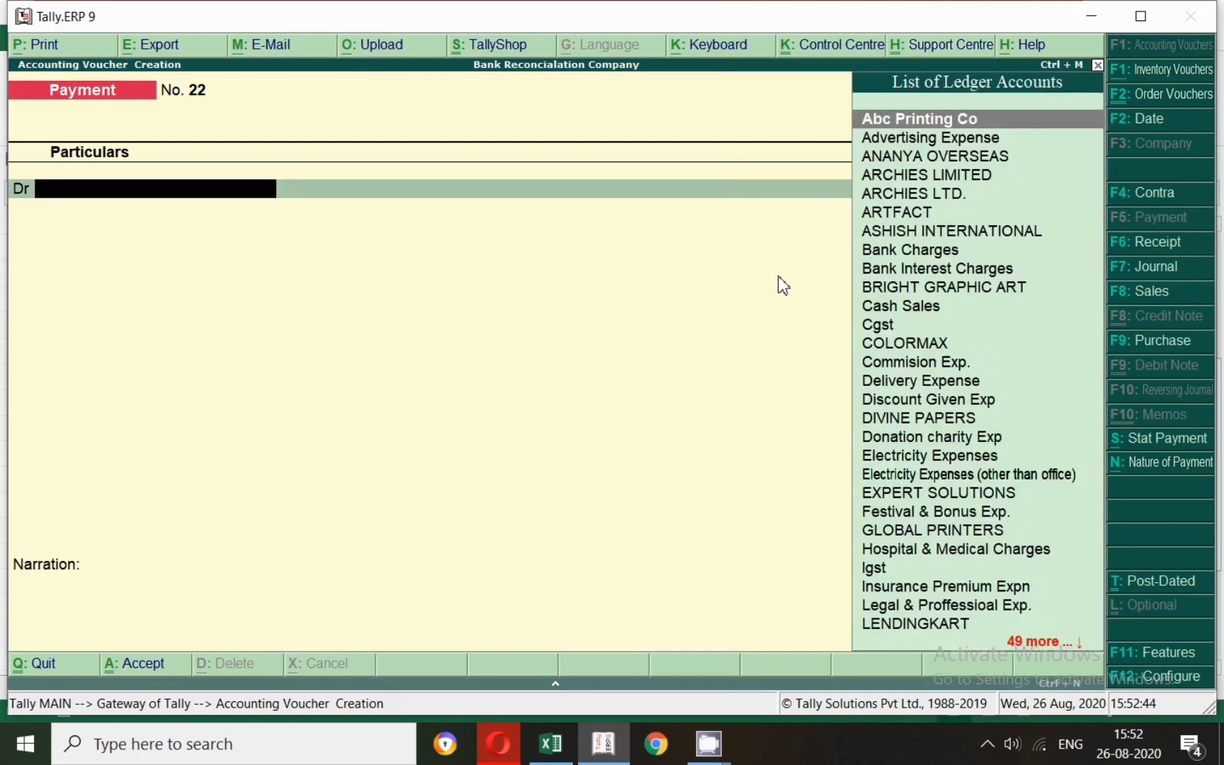
# Date the new payment voucher 31-Mar-2020 and debit the second employee's ledger with 10,000 as On Account.
pyautogui.press('F2')
pyautogui.write('31.3')
pyautogui.press('Return')
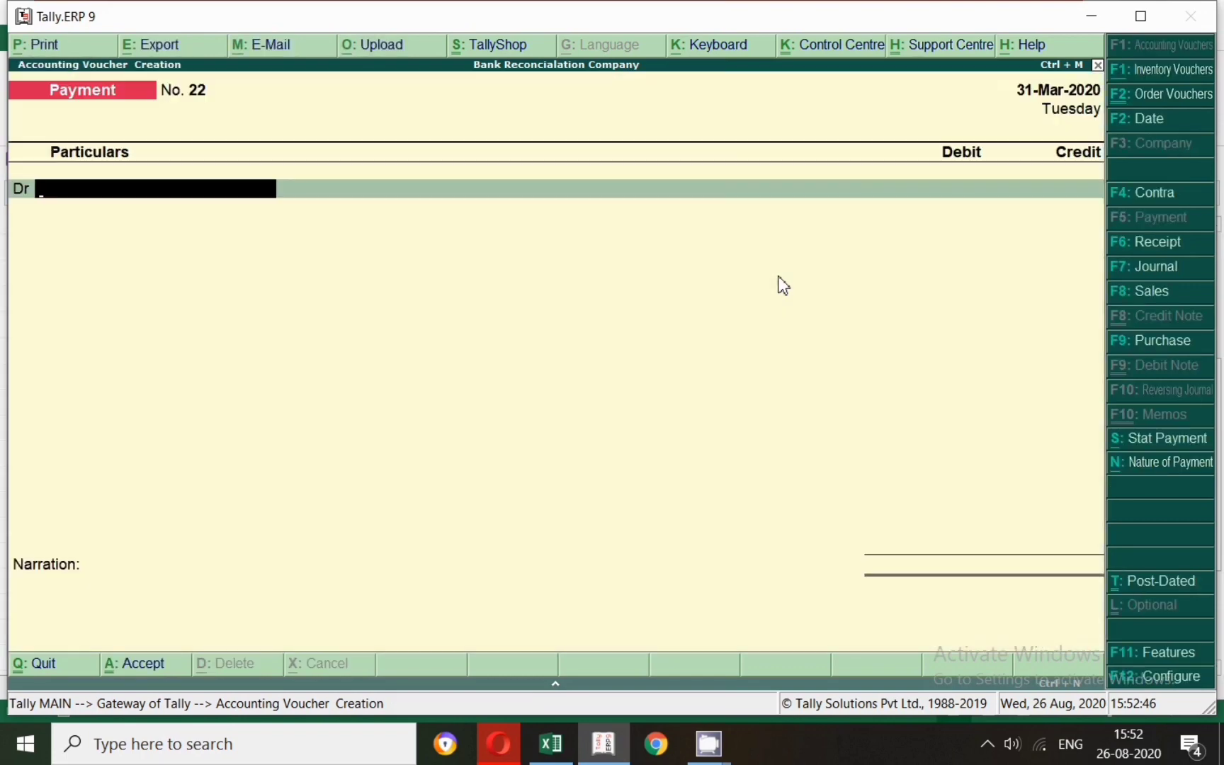
pyautogui.write('Shy')
pyautogui.press('Return')
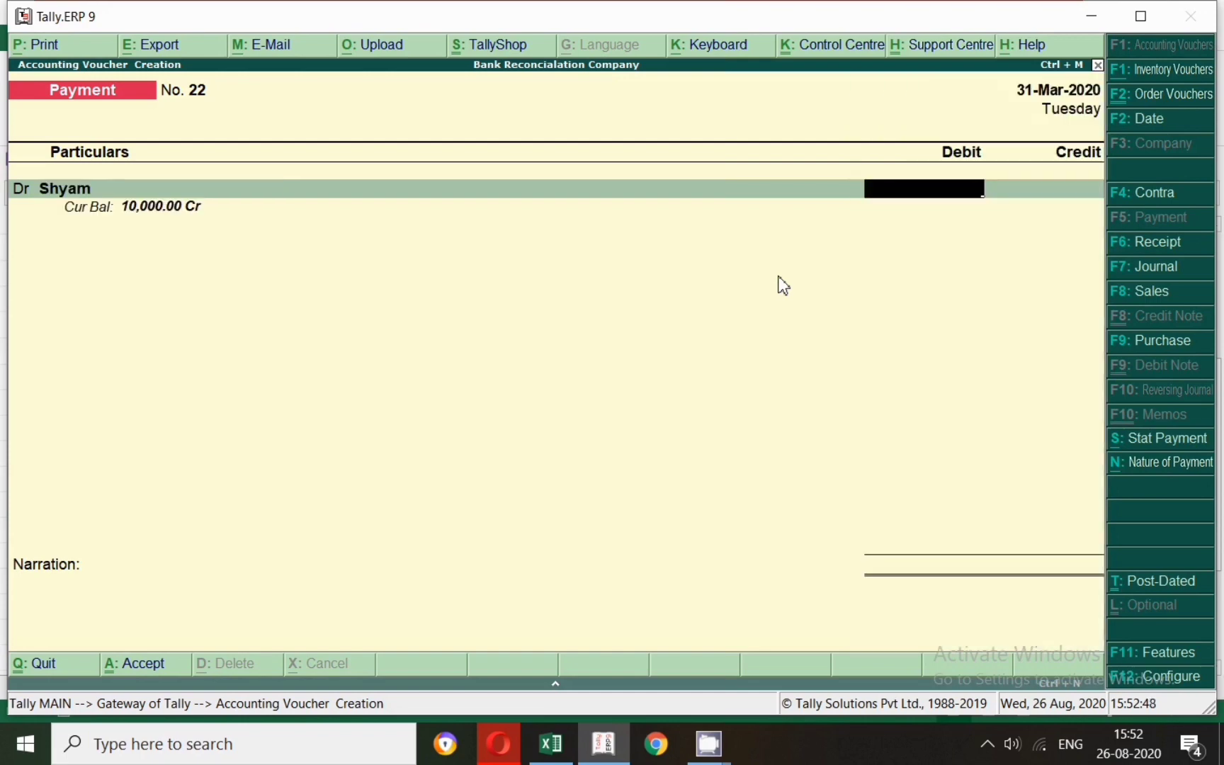
pyautogui.write('10,000')
pyautogui.press('Return')
pyautogui.press('Return')
pyautogui.press('Return')
pyautogui.press('Return')
pyautogui.press('Return')
# Credit Sbi with 10,000 for the second employee's salary and save the payment voucher without a narration.
pyautogui.press('Return')
pyautogui.press('BackSpace')
pyautogui.write('sbi')
pyautogui.press('Return')
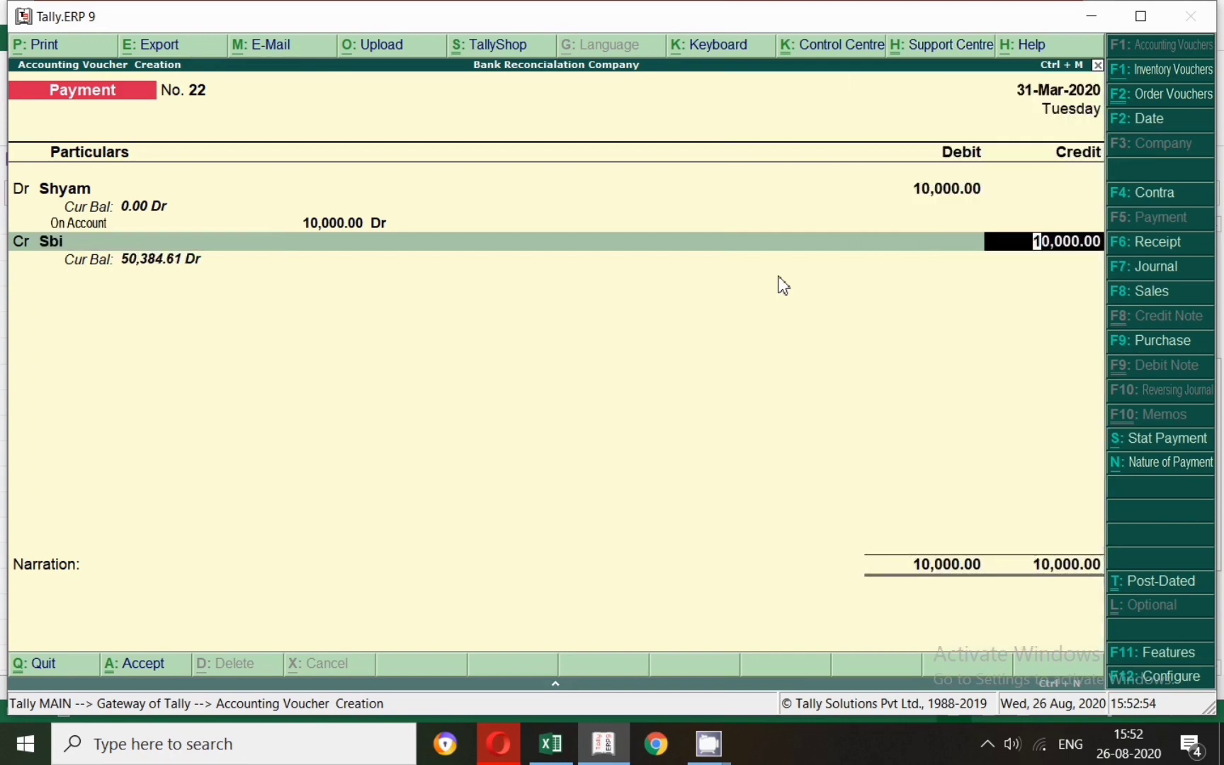
pyautogui.press('Return')
pyautogui.press('Return')
pyautogui.press('Return')
pyautogui.press('Return')
pyautogui.press('Return')
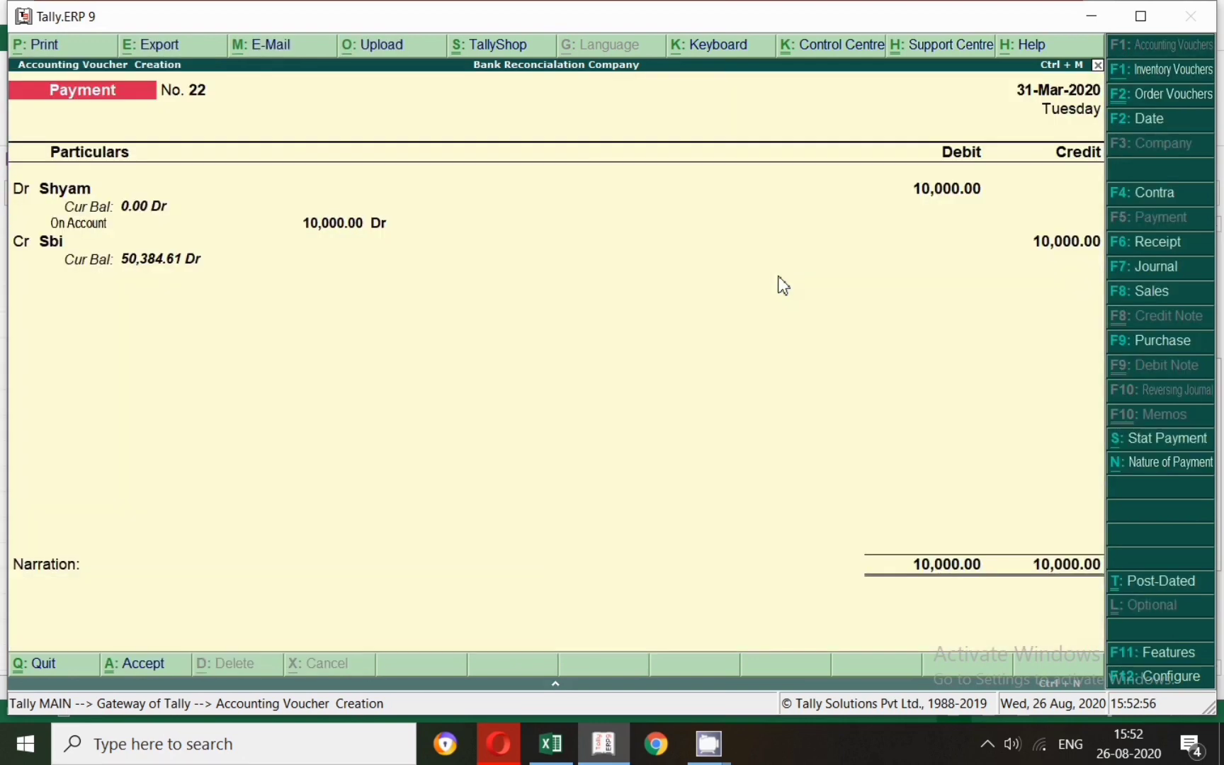
pyautogui.press('Return')
pyautogui.press('Return')
# Switch to the Excel expense list and enter 5000 as the amount for Salary Expenses (other than office).
pyautogui.hotkey('alt', 'Tab')
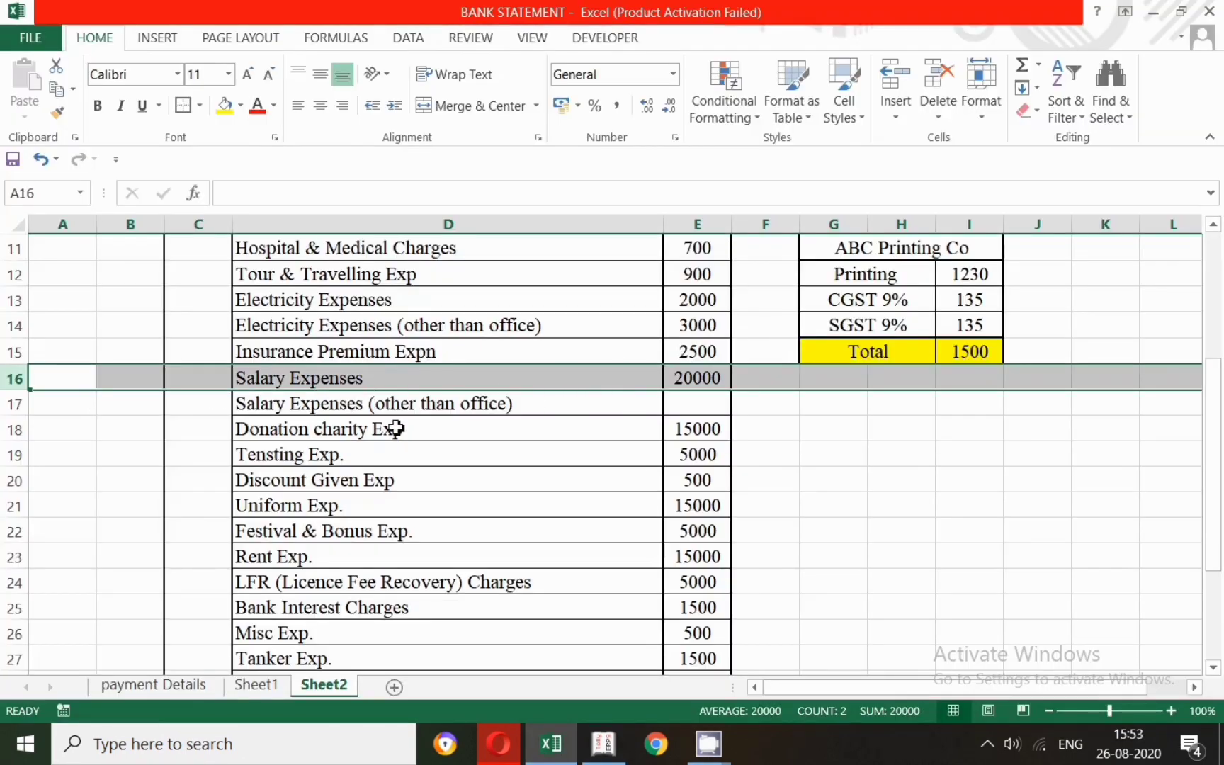
pyautogui.click(561, 412)
pyautogui.click(683, 410)
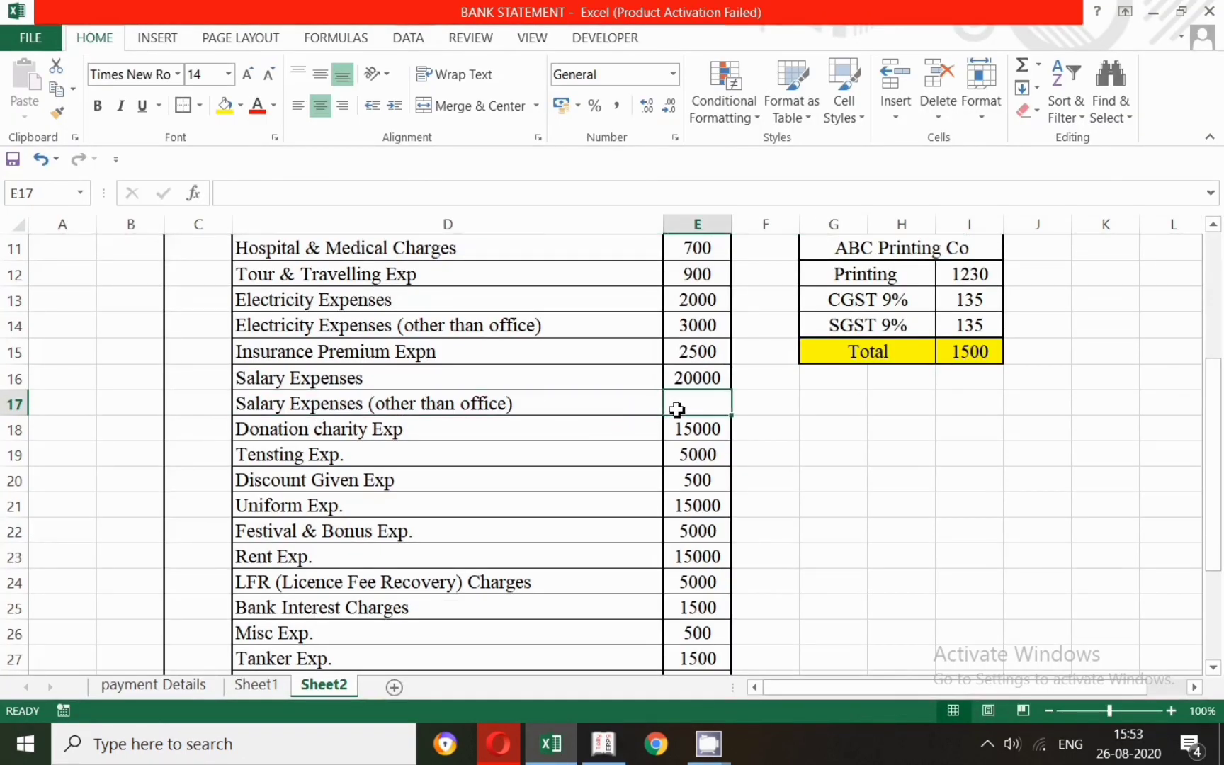
pyautogui.click(10, 404)
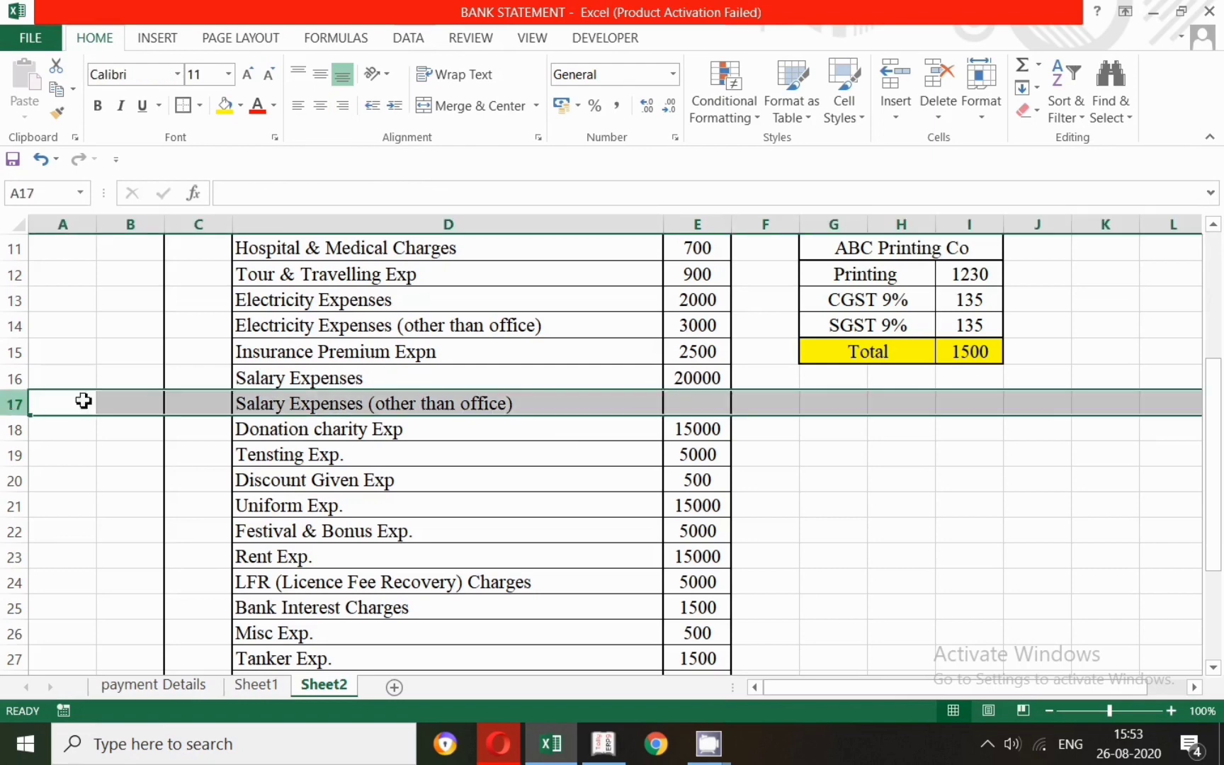
pyautogui.click(705, 404)
pyautogui.write('50')
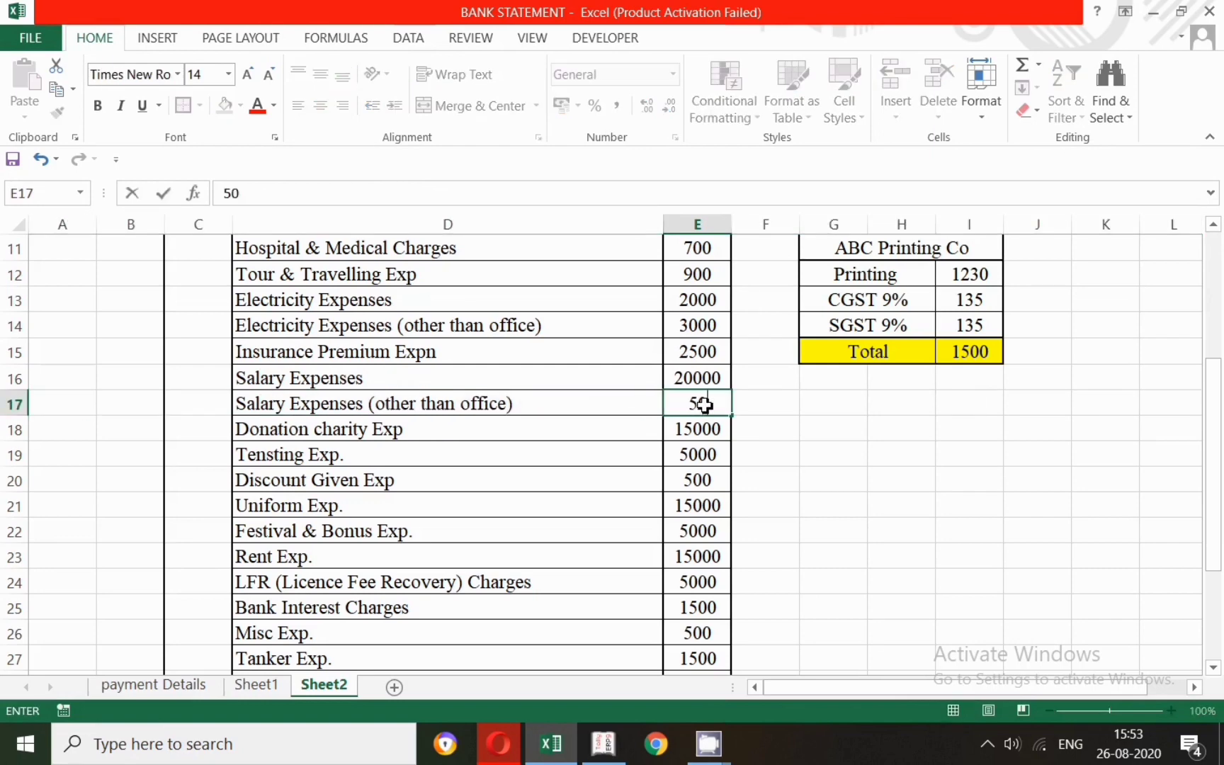
pyautogui.write('00')
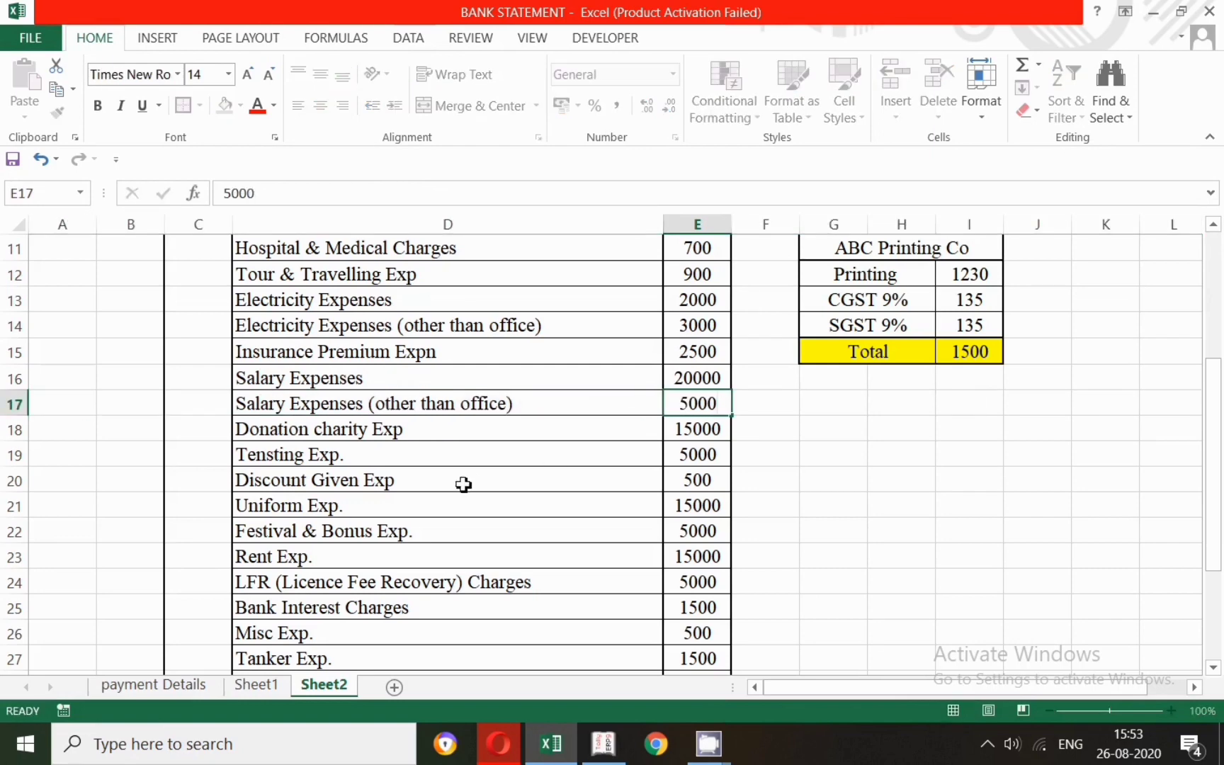
# Select the Salary Expenses (other than office) row in the expense list and return to Tally.
pyautogui.click(464, 482)
pyautogui.click(6, 405)
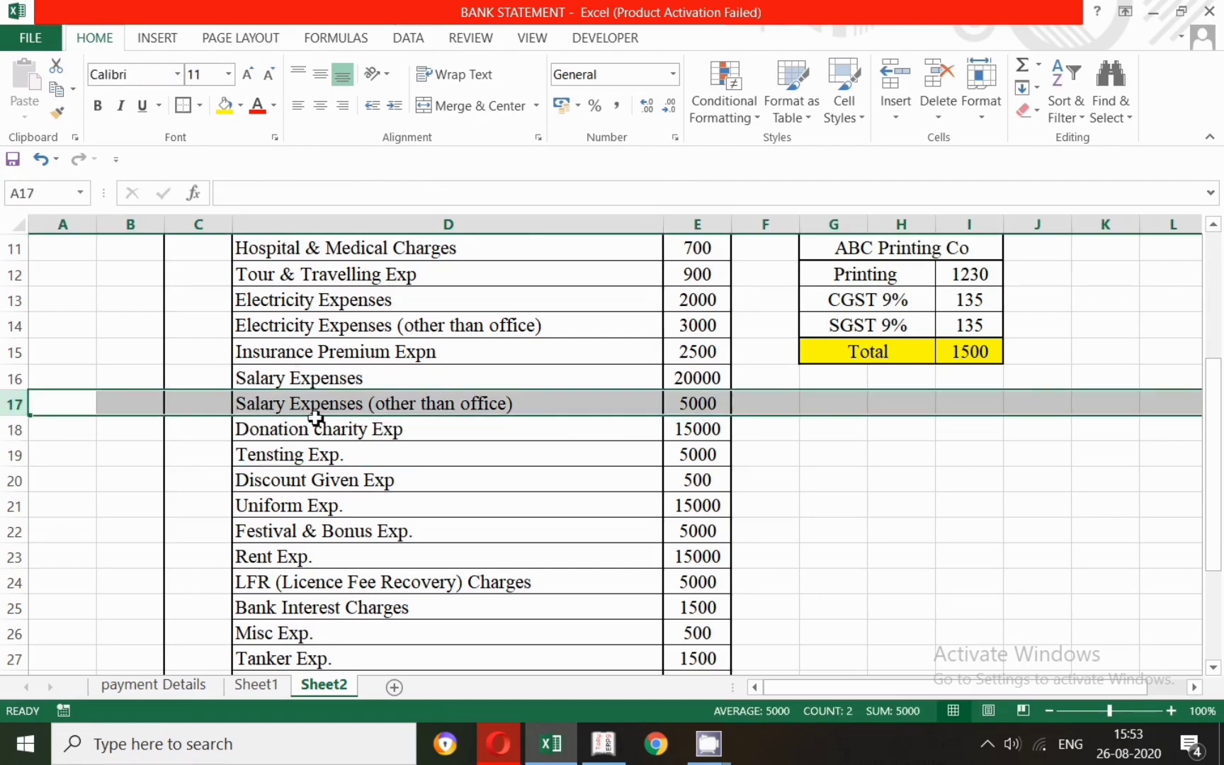
pyautogui.hotkey('alt', 'Tab')
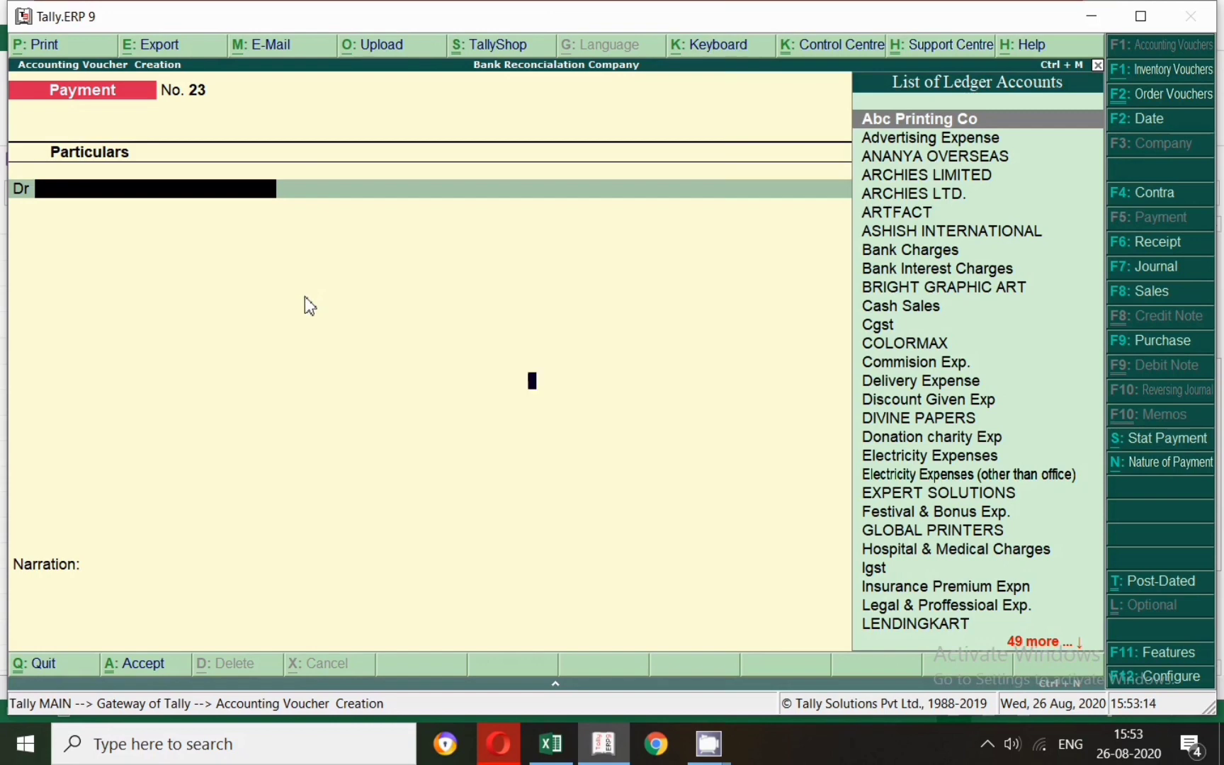
# Date the payment voucher 31-Mar-2020 and debit Salary Expenses (other than office) with 5,000, checking the amount in Excel.
pyautogui.press('F2')
pyautogui.write('31-3')
pyautogui.press('Return')
pyautogui.write('Sl')
pyautogui.press('BackSpace')
pyautogui.write('ala')
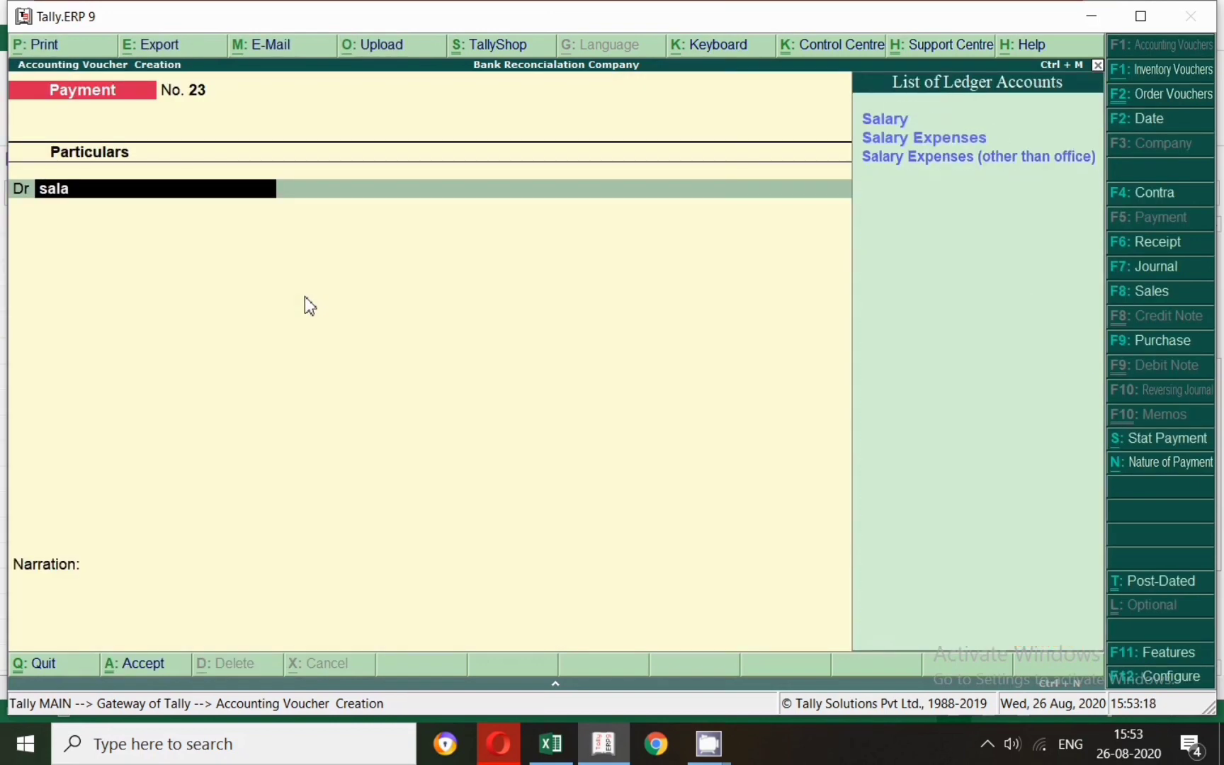
pyautogui.press('Down')
pyautogui.press('Down')
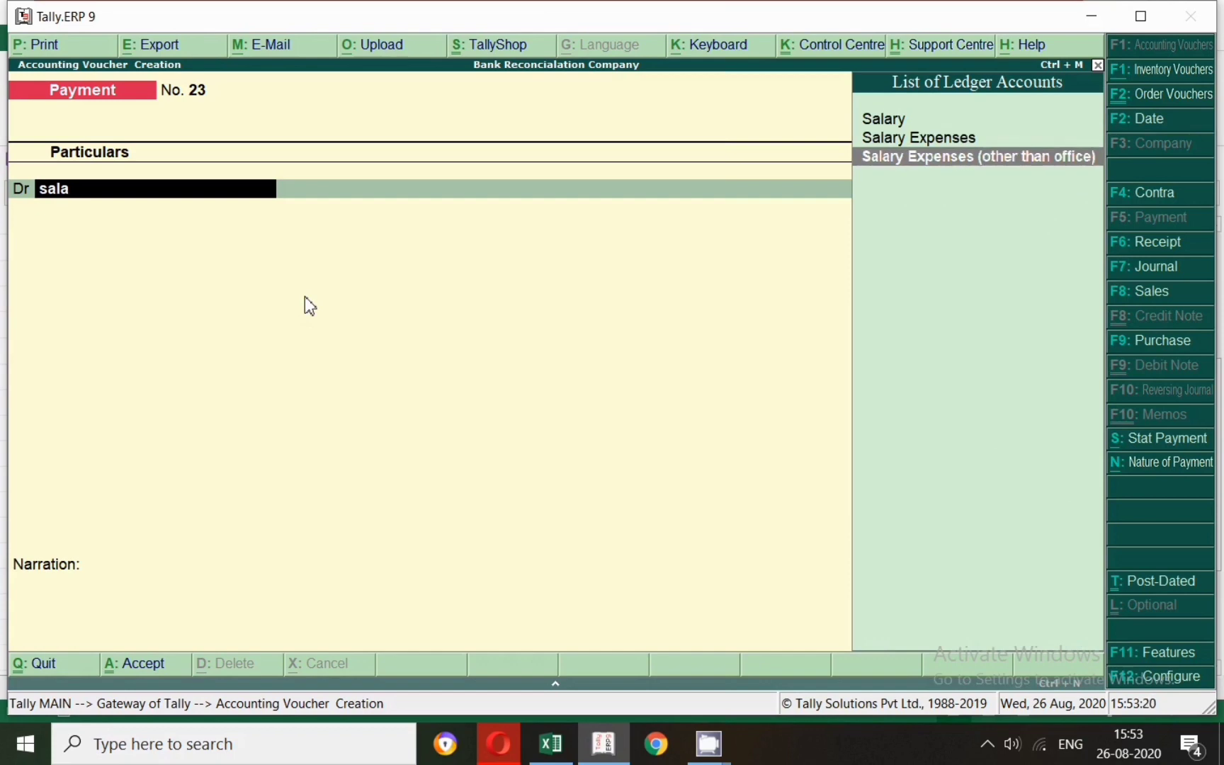
pyautogui.press('Return')
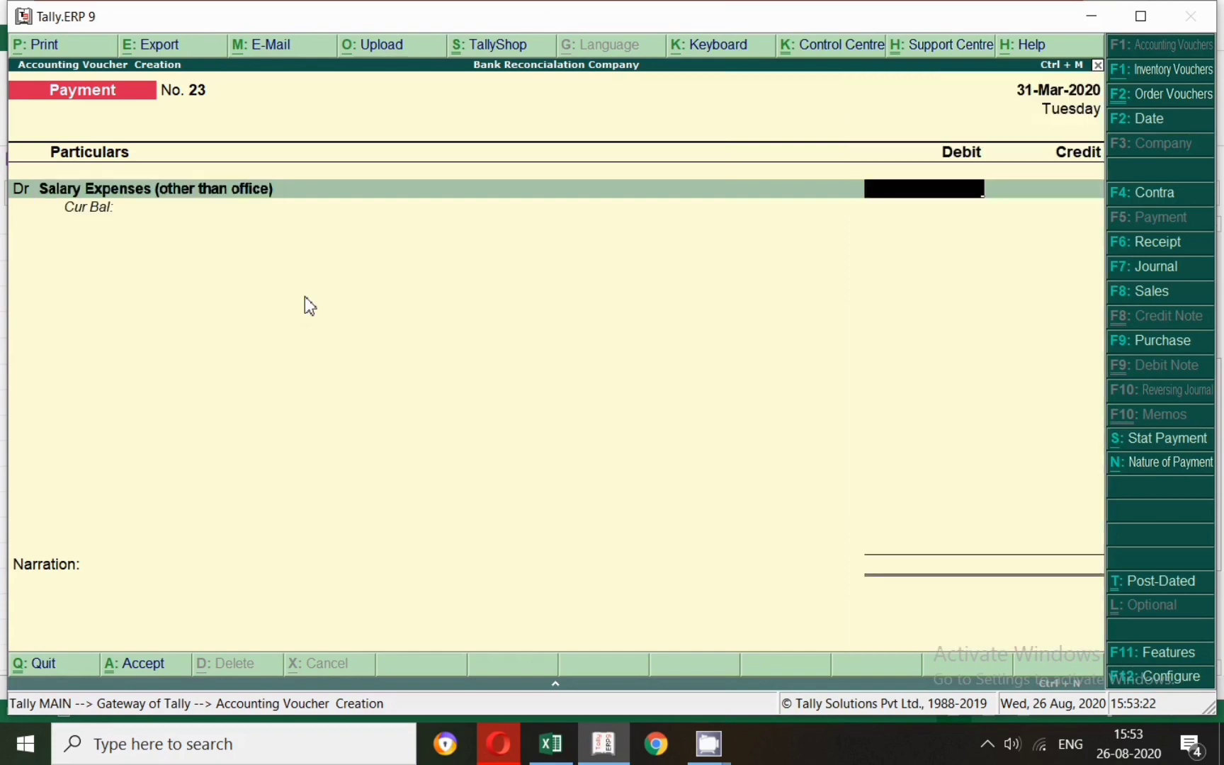
pyautogui.hotkey('alt', 'Tab')
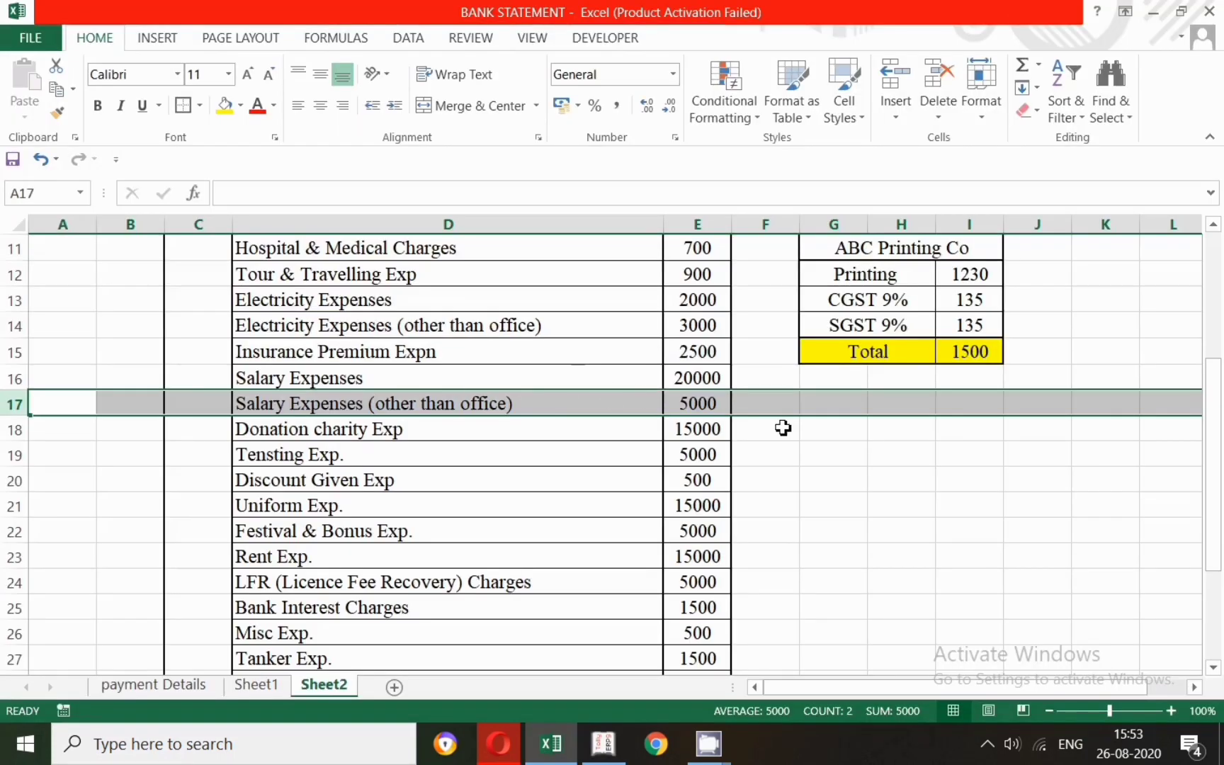
pyautogui.hotkey('alt', 'Tab')
pyautogui.write('5000')
pyautogui.press('Return')
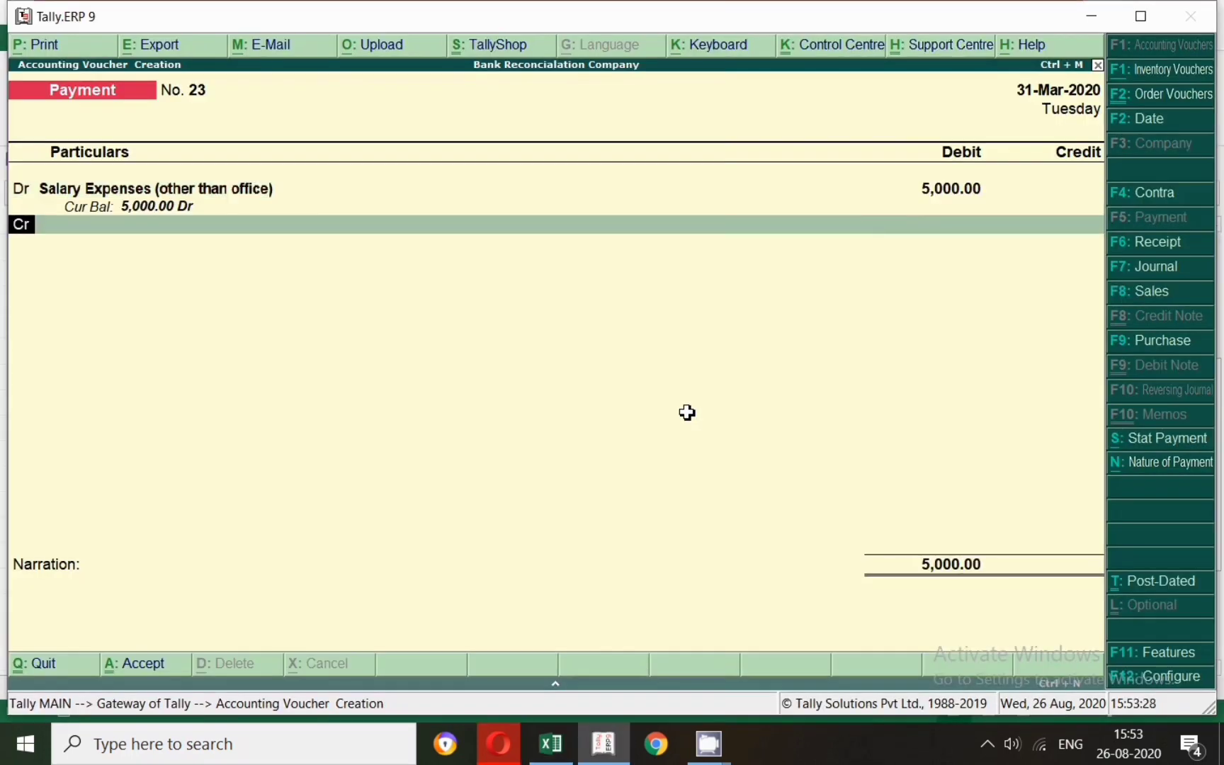
# Credit Cash with 5,000 and save the payment voucher without a narration.
pyautogui.press('Return')
pyautogui.write('Cash')
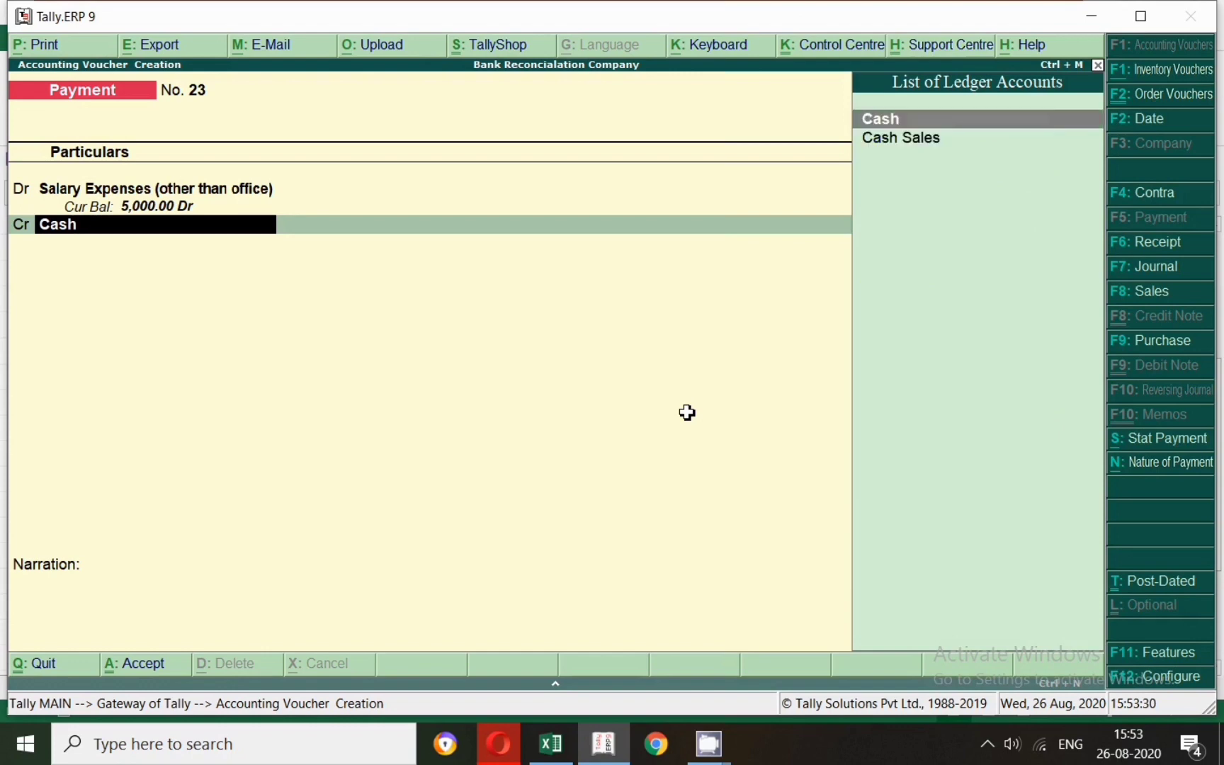
pyautogui.press('Return')
pyautogui.press('Return')
pyautogui.press('Return')
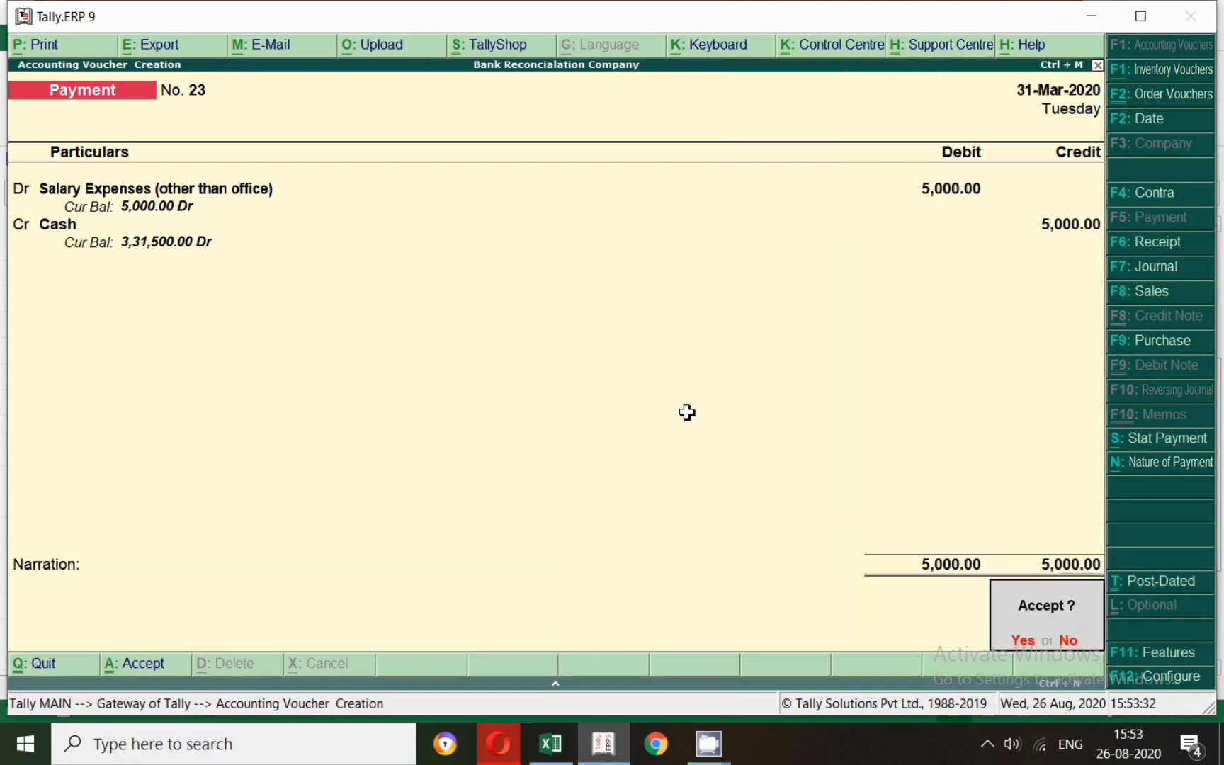
pyautogui.press('Return')
# Select the Donation charity Exp row in the Excel expense list and return to Tally.
pyautogui.hotkey('alt', 'Tab')
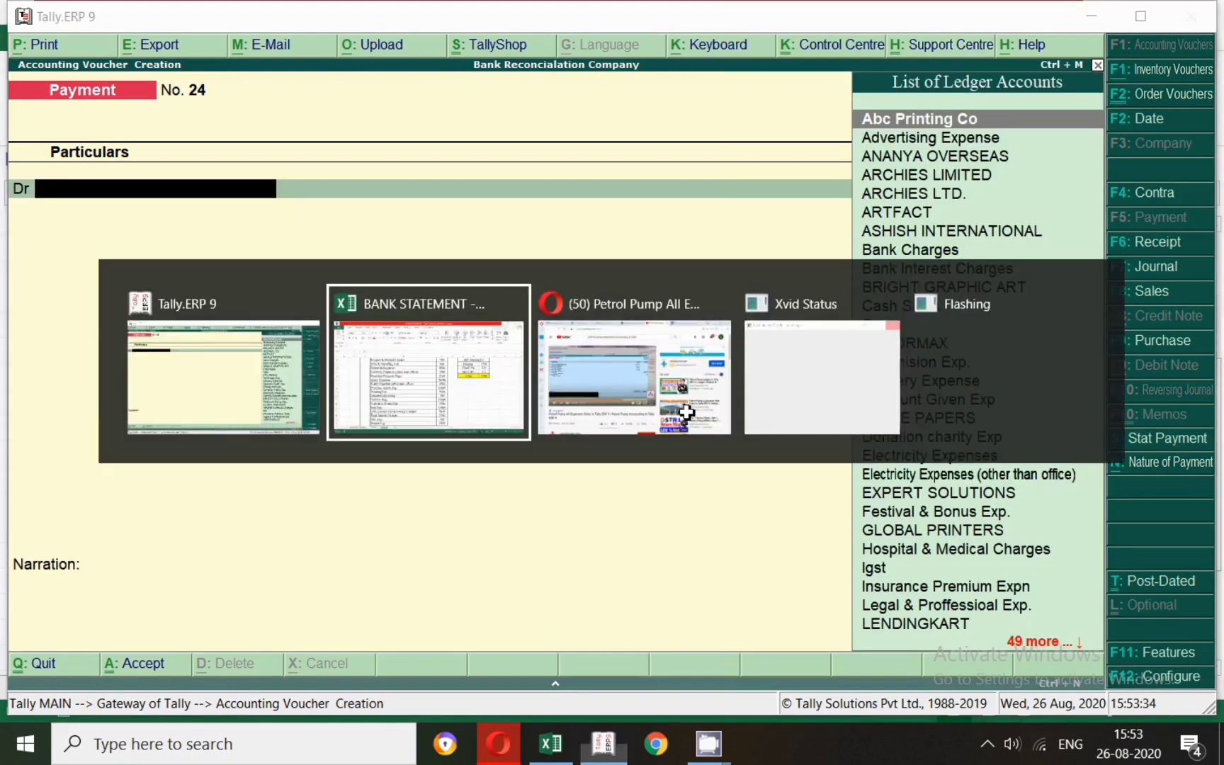
pyautogui.press('Down')
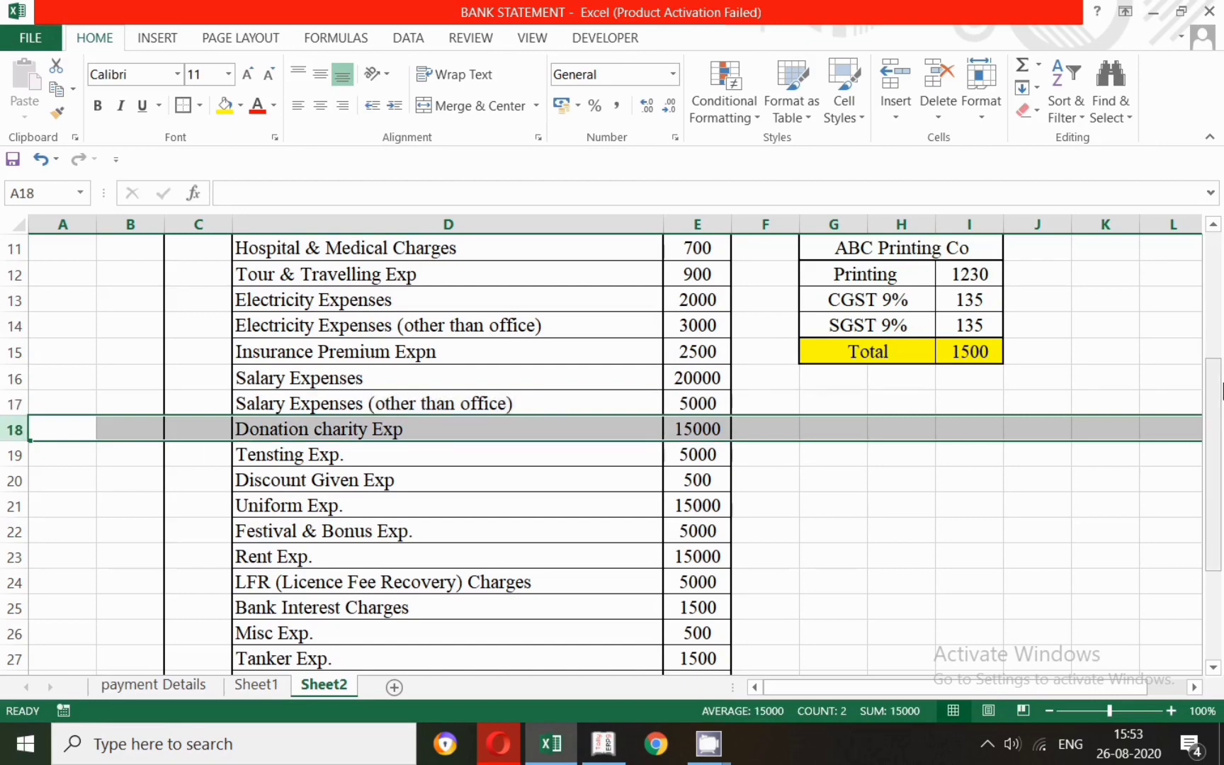
pyautogui.moveTo(1216, 405); pyautogui.dragTo(1217, 416)
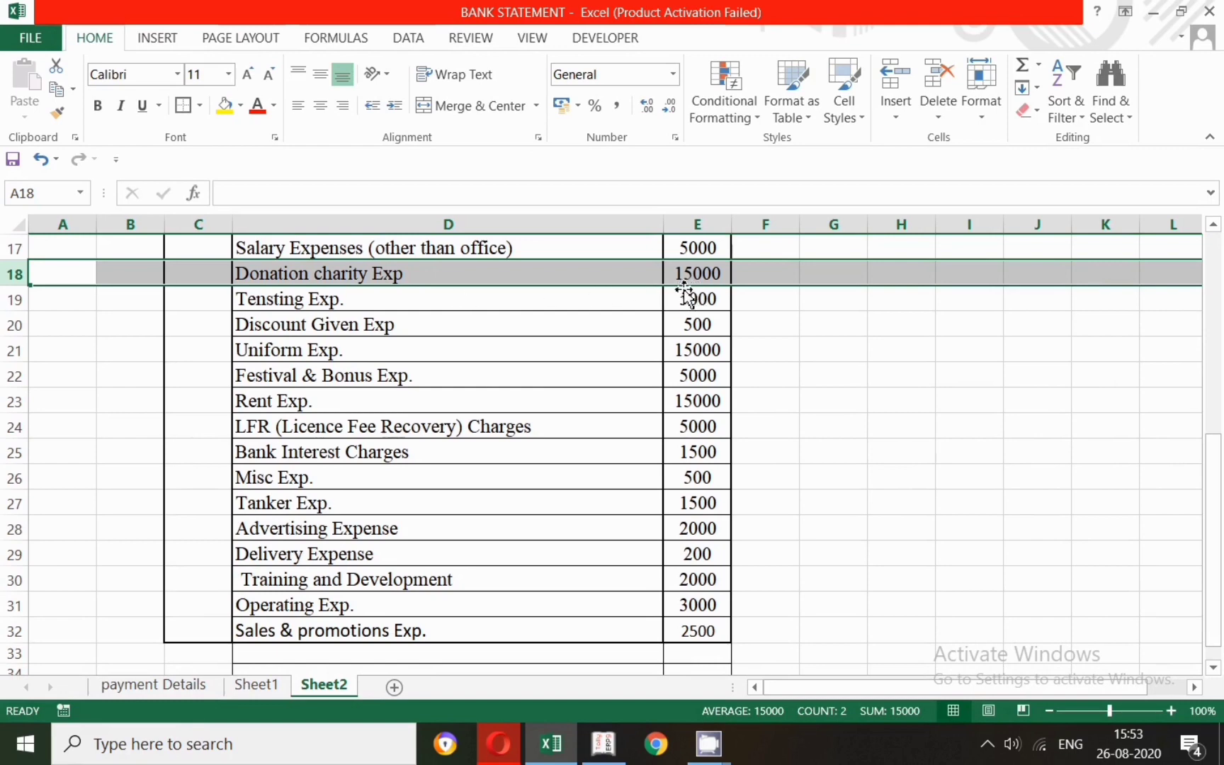
pyautogui.hotkey('alt', 'Tab')
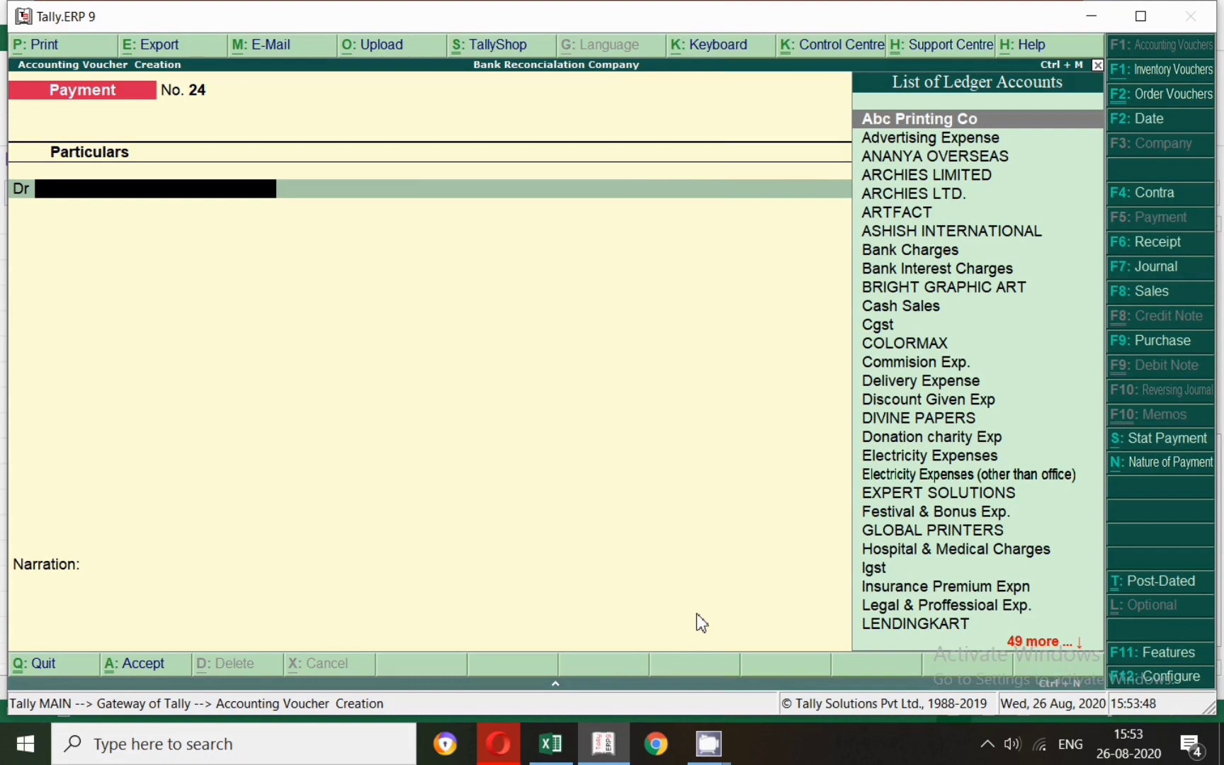
# Switch to a journal voucher and debit Donation charity Exp with 15,000, checking the amount in Excel.
pyautogui.click(1151, 282)
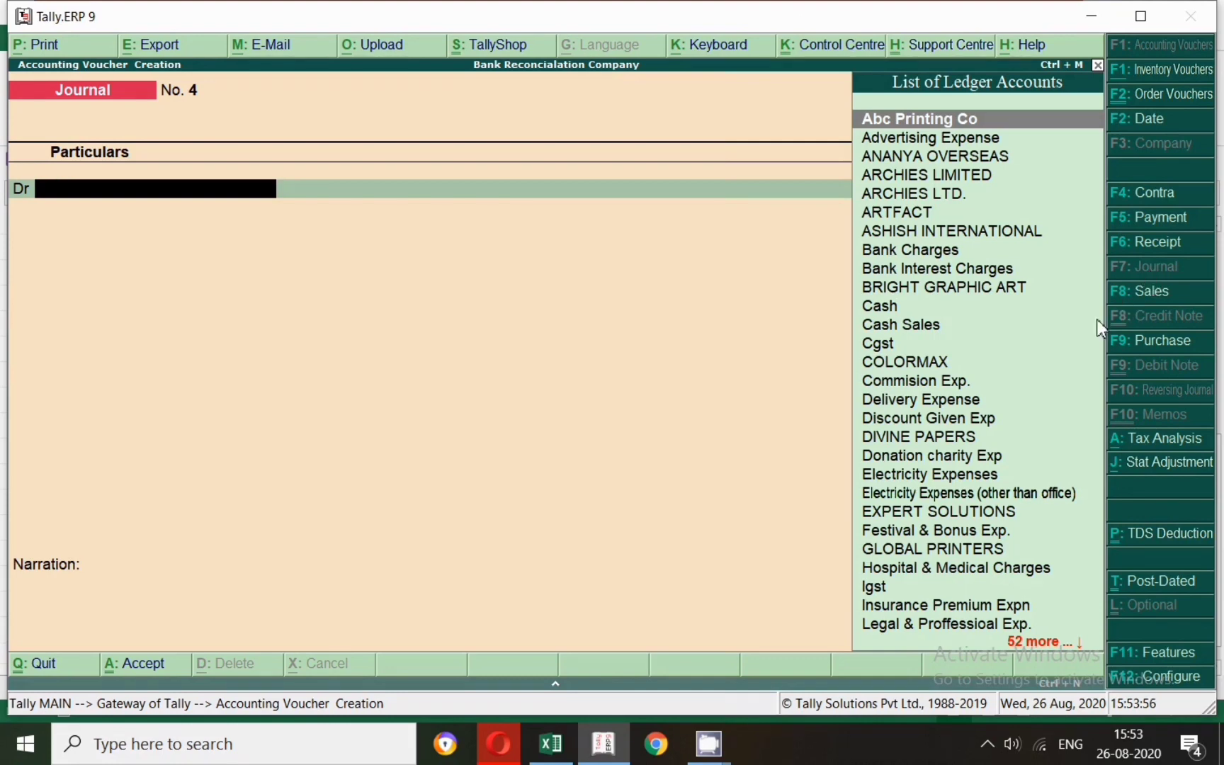
pyautogui.hotkey('alt', 'Tab')
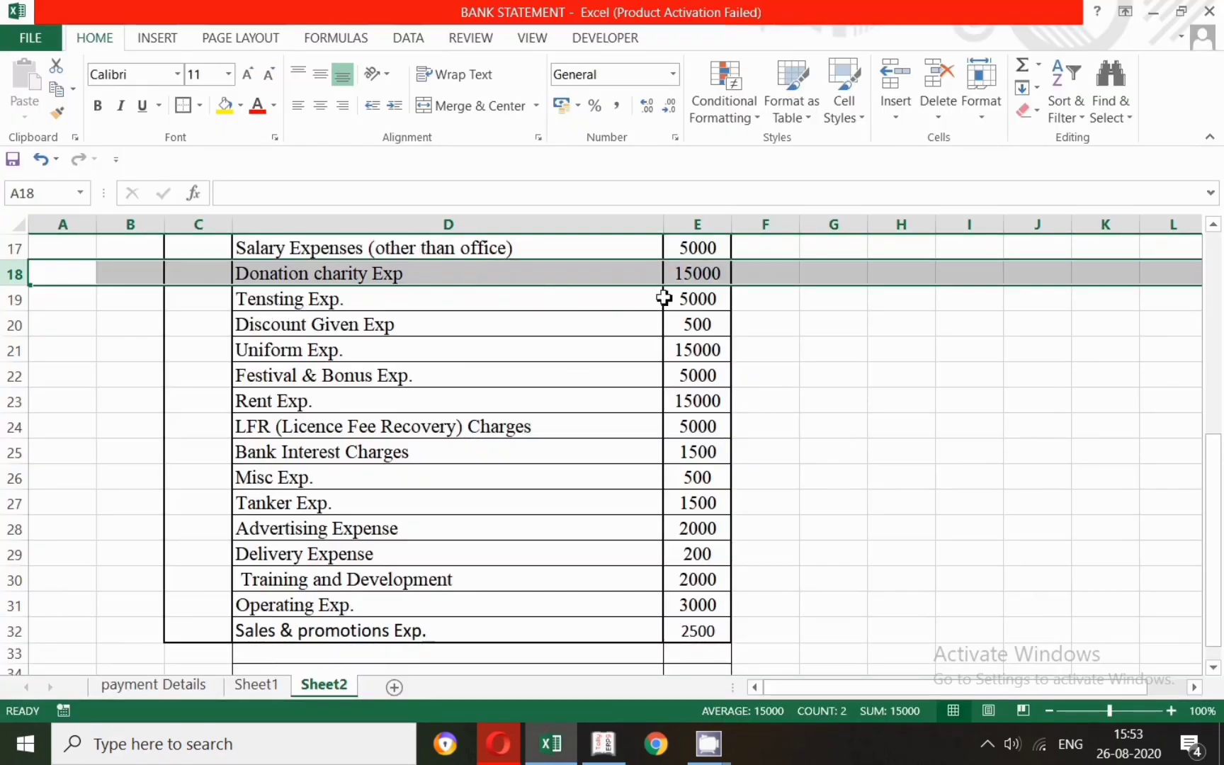
pyautogui.hotkey('alt', 'Tab')
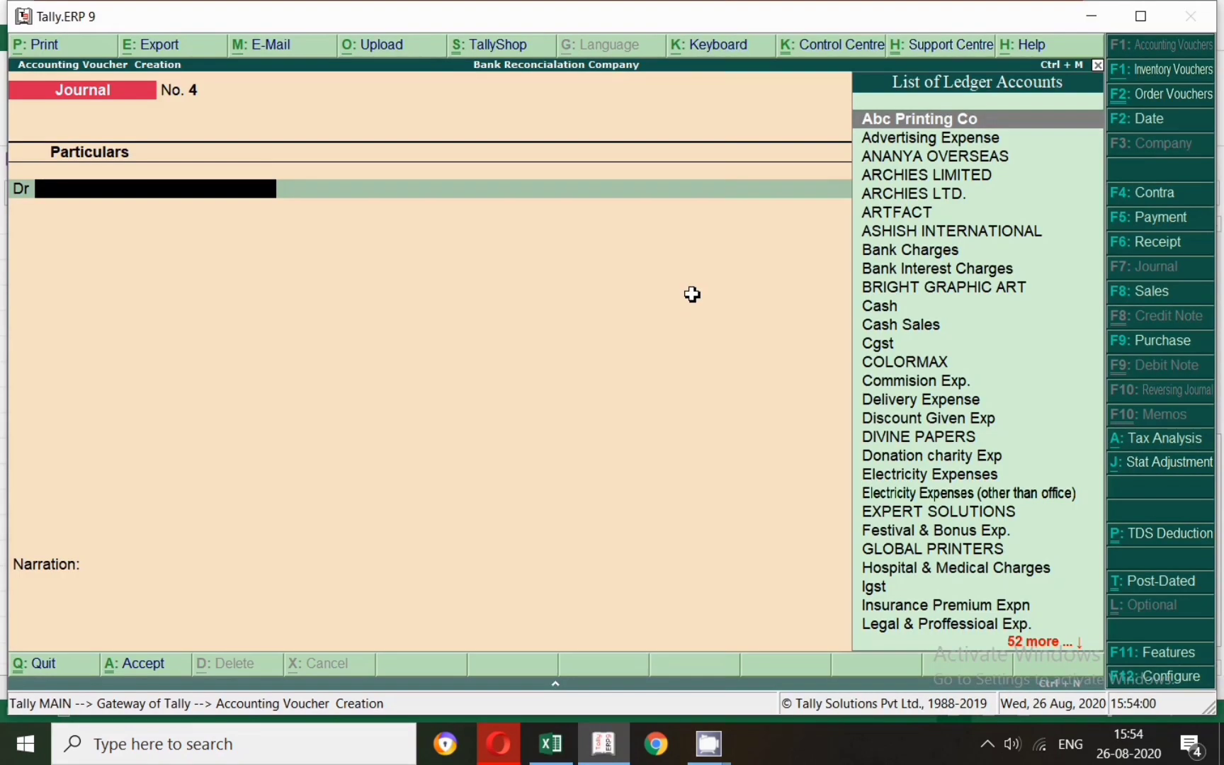
pyautogui.write('Dona')
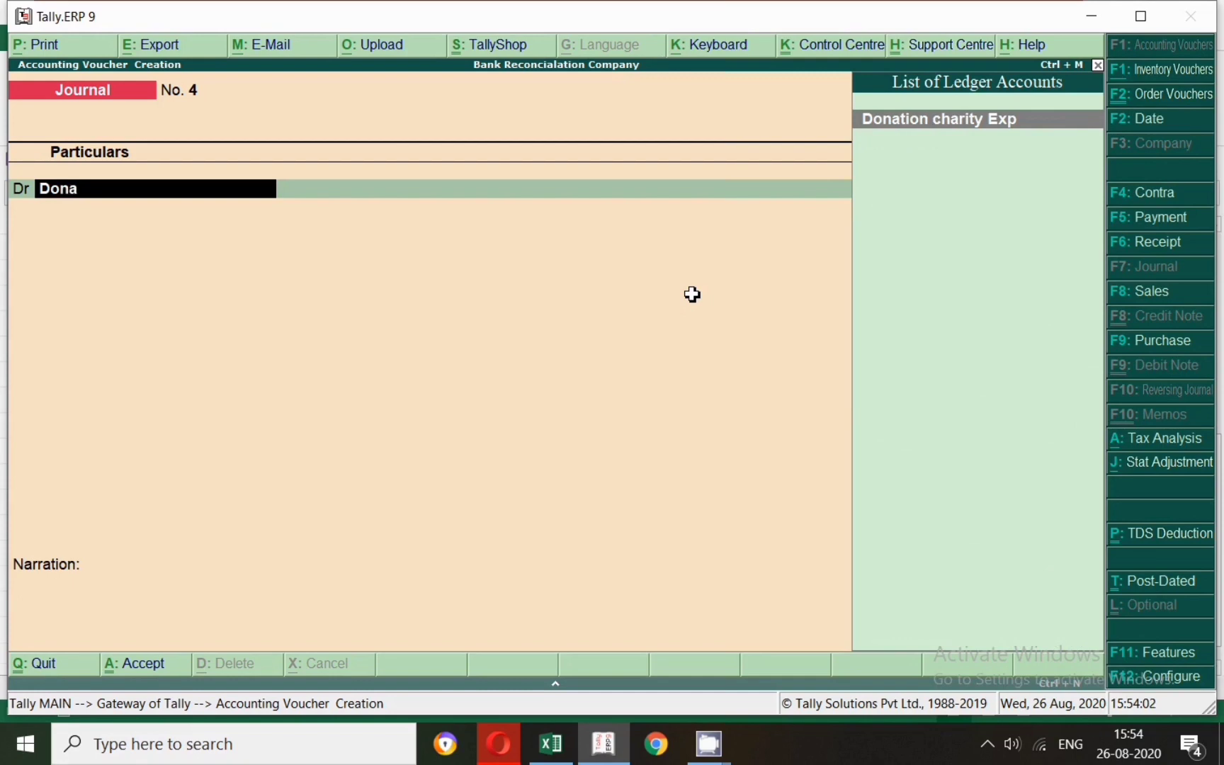
pyautogui.press('Return')
pyautogui.write('15,000')
pyautogui.press('Return')
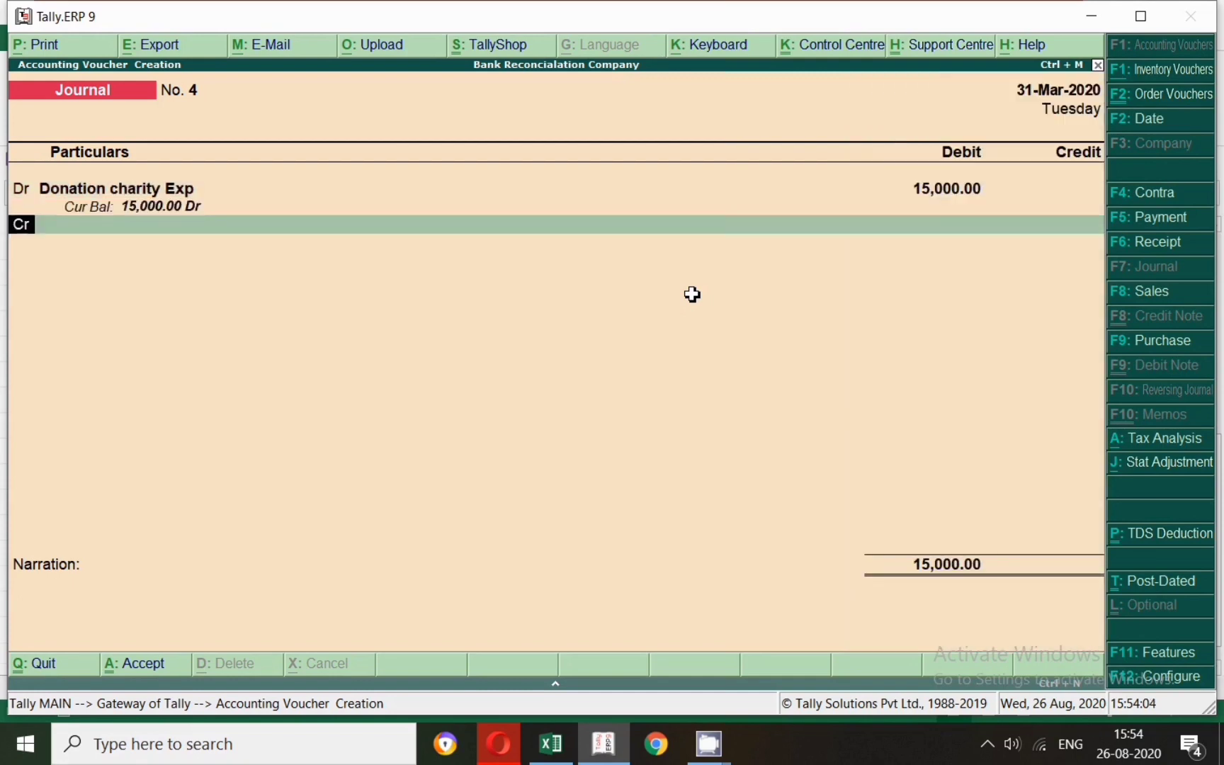
# Create a creditor ledger named Shree Samatan Dharam under Sundry Creditors for the journal's credit line, keeping the default details.
pyautogui.hotkey('alt', 'c')
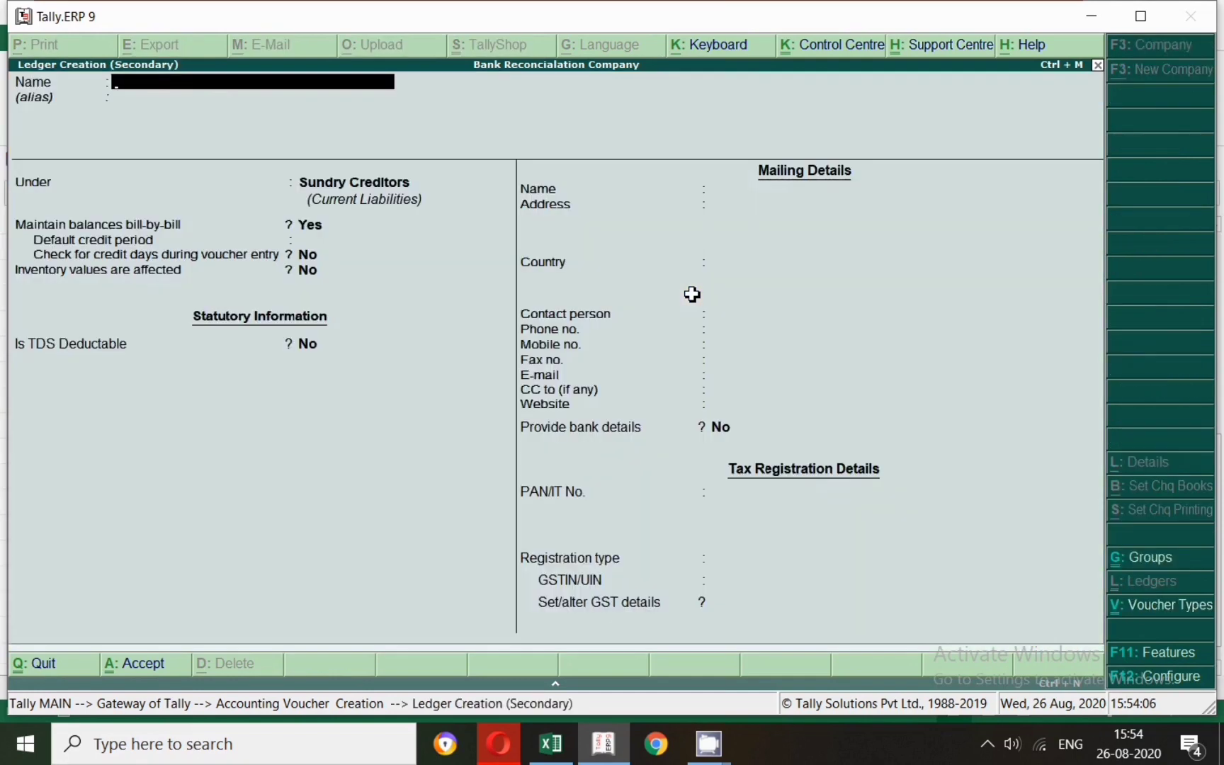
pyautogui.write('Shree Samatan Dhar')
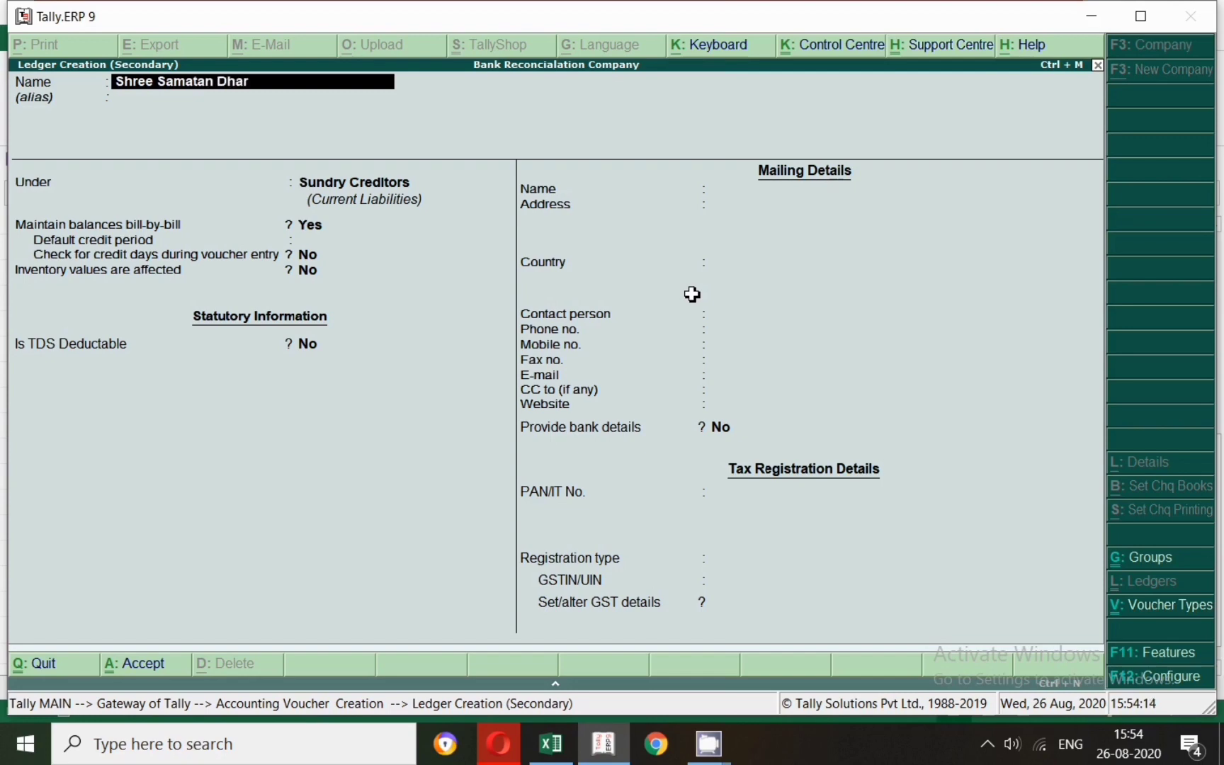
pyautogui.write('am')
pyautogui.press('Return')
pyautogui.press('Return')
pyautogui.press('Return')
pyautogui.press('Return')
pyautogui.press('Return')
pyautogui.press('Return')
pyautogui.press('Return')
pyautogui.press('Return')
pyautogui.press('Return')
pyautogui.press('Return')
pyautogui.press('Return')
pyautogui.press('Return')
pyautogui.press('Return')
pyautogui.press('Return')
pyautogui.press('Return')
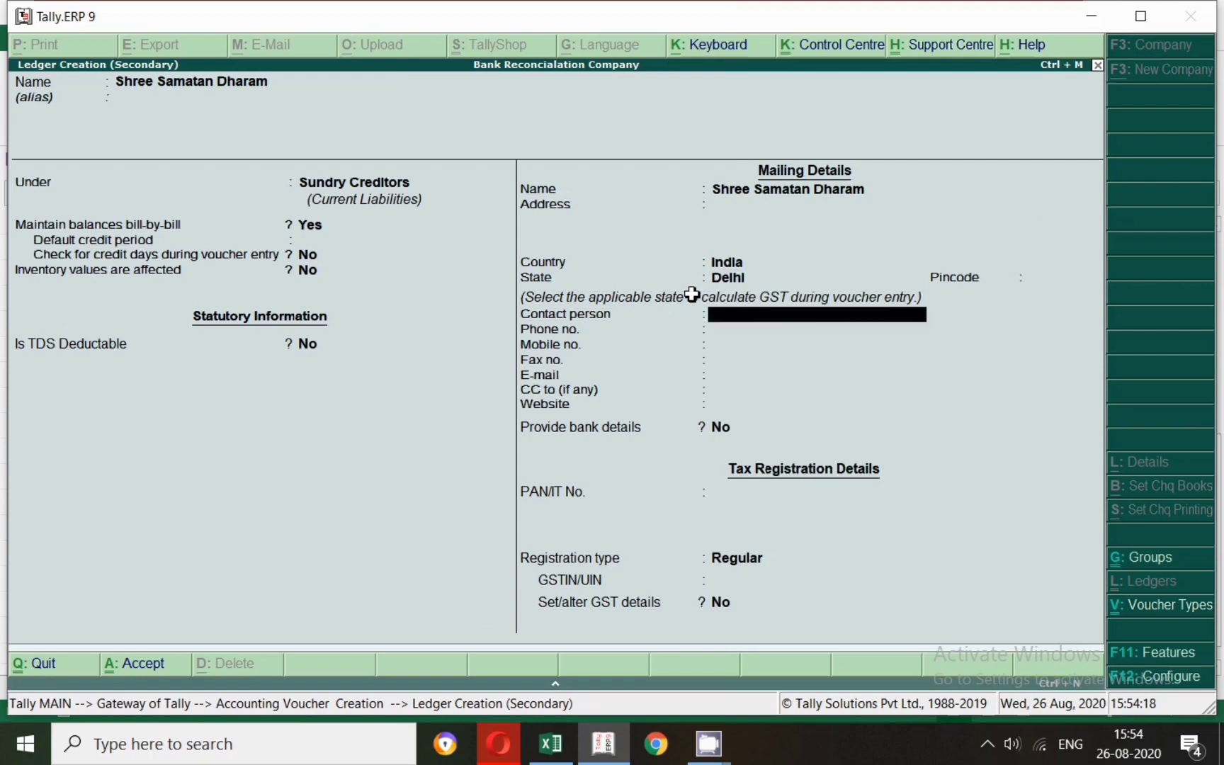
pyautogui.press('Return')
pyautogui.press('Return')
pyautogui.press('Return')
pyautogui.press('Return')
pyautogui.press('Return')
pyautogui.press('Return')
pyautogui.press('Return')
pyautogui.press('Return')
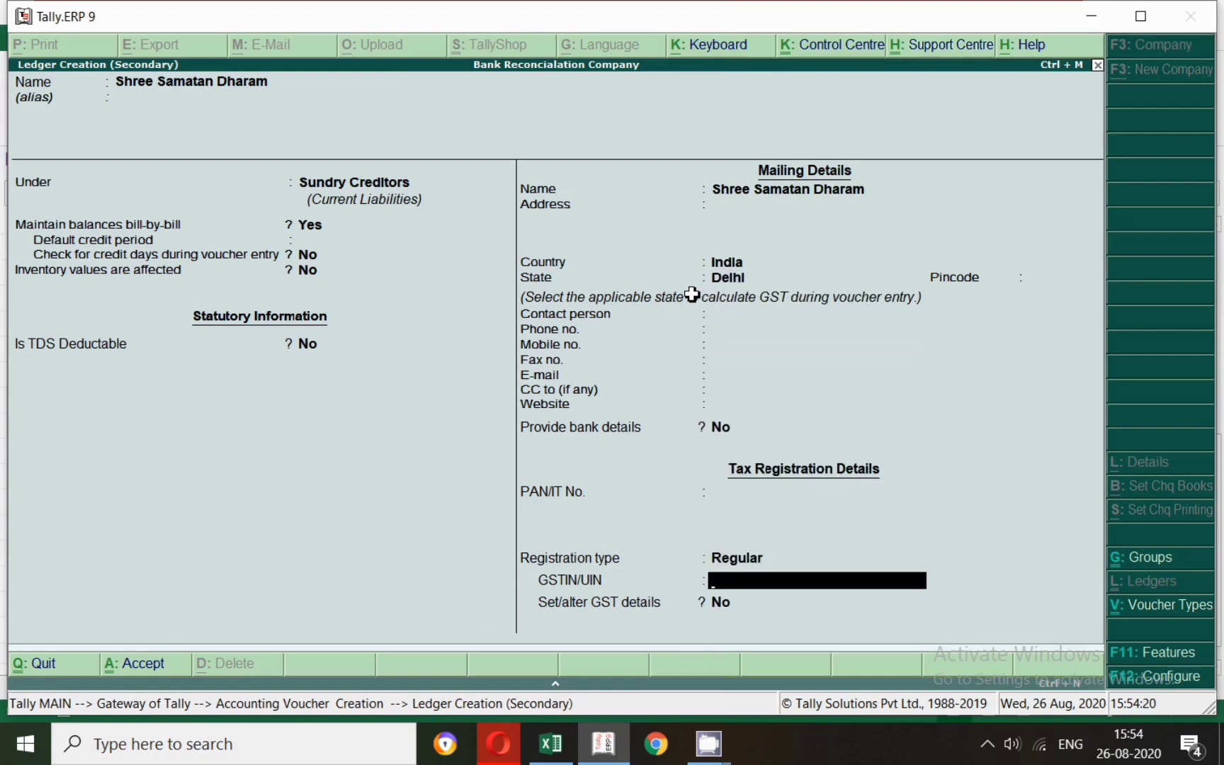
pyautogui.press('Return')
pyautogui.press('Return')
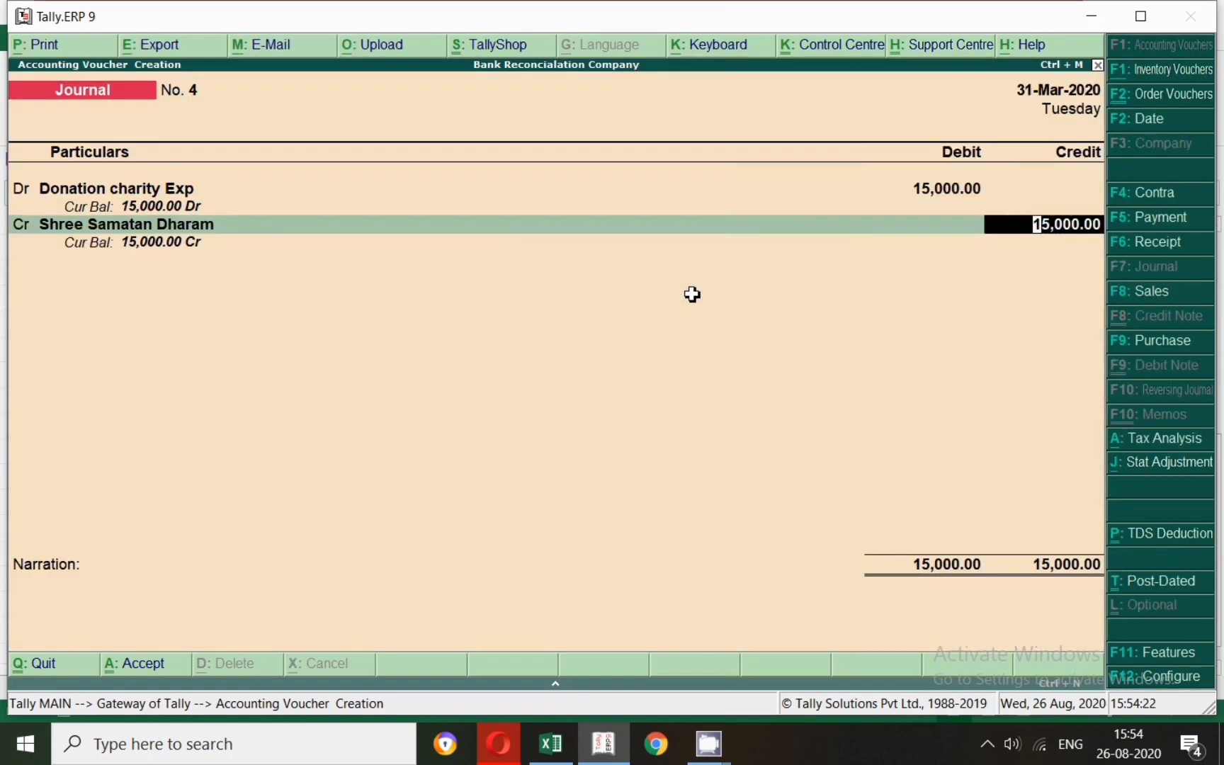
# Credit Shree Samatan Dharam with 15,000 as New Ref 4 and save the journal voucher without a narration.
pyautogui.press('Return')
pyautogui.press('Return')
pyautogui.press('BackSpace')
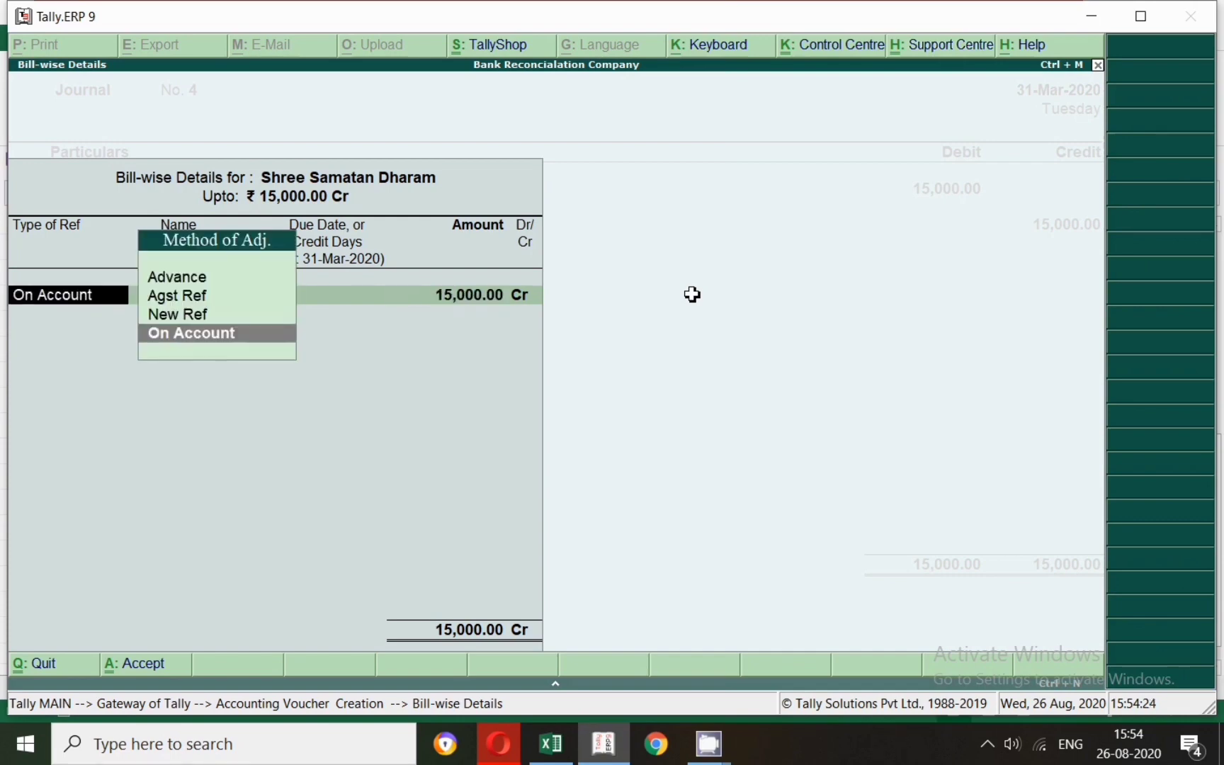
pyautogui.press('Up')
pyautogui.press('Return')
pyautogui.press('Return')
pyautogui.press('Return')
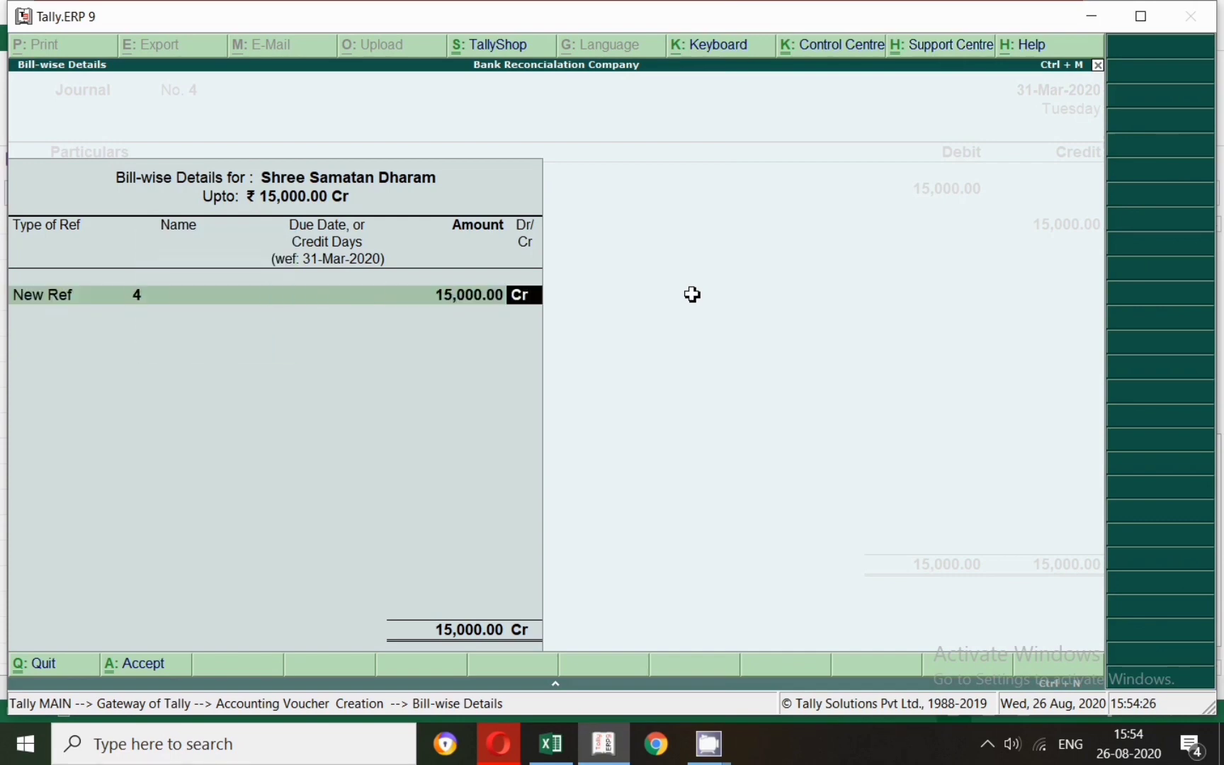
pyautogui.press('Return')
pyautogui.press('Return')
pyautogui.press('Return')
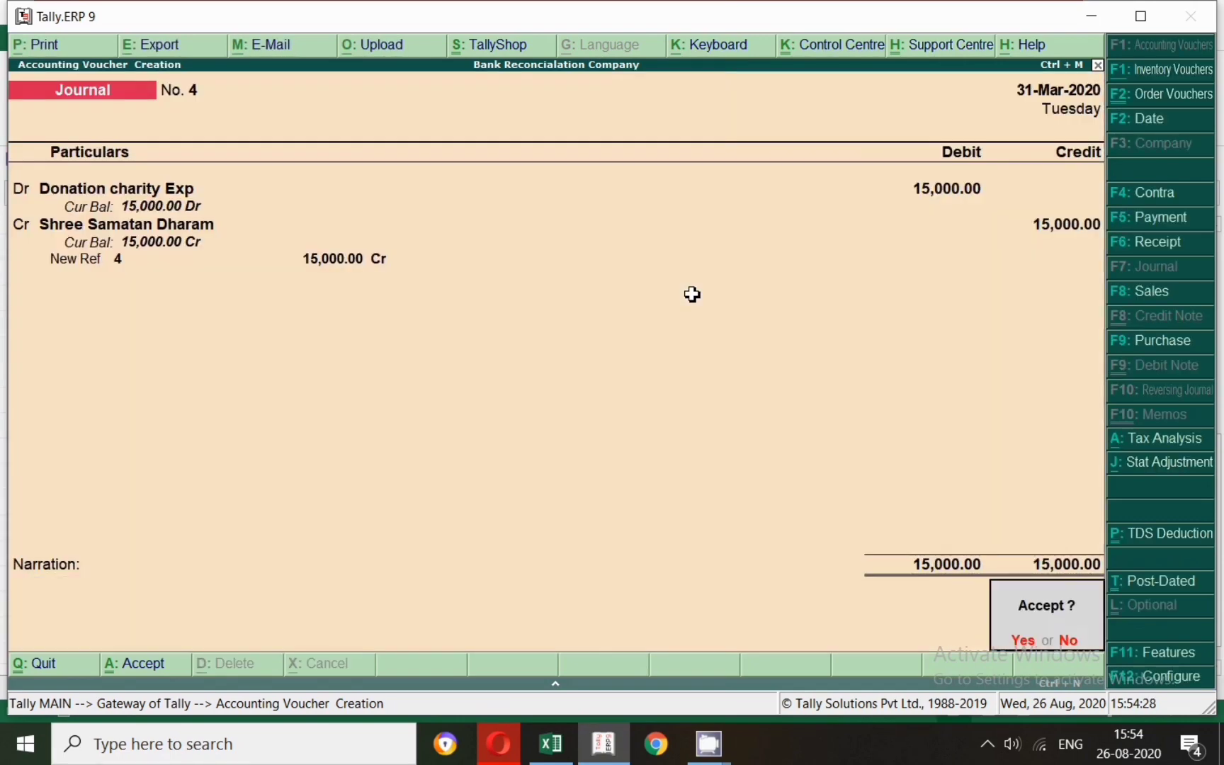
pyautogui.press('Return')
# Set the new voucher's date to 31-Mar-2020 and switch it to a payment voucher.
pyautogui.hotkey('alt', 'Tab')
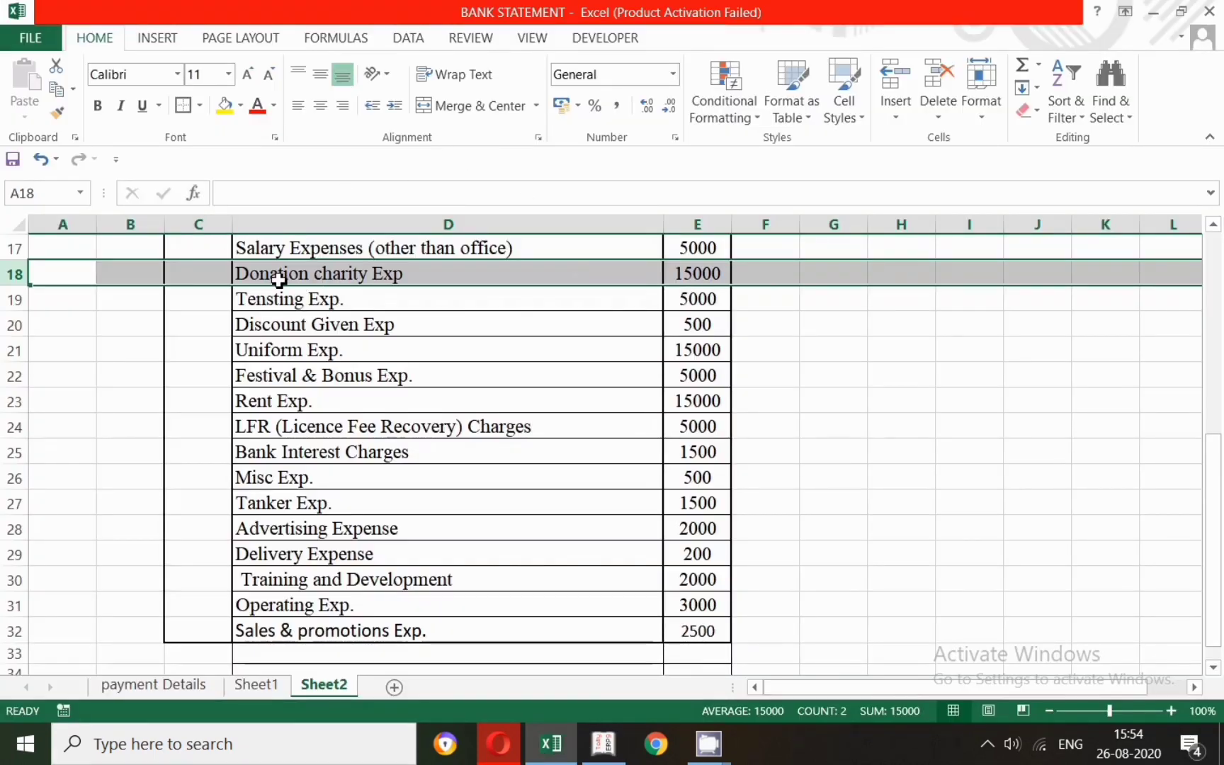
pyautogui.hotkey('alt', 'Tab')
pyautogui.press('F2')
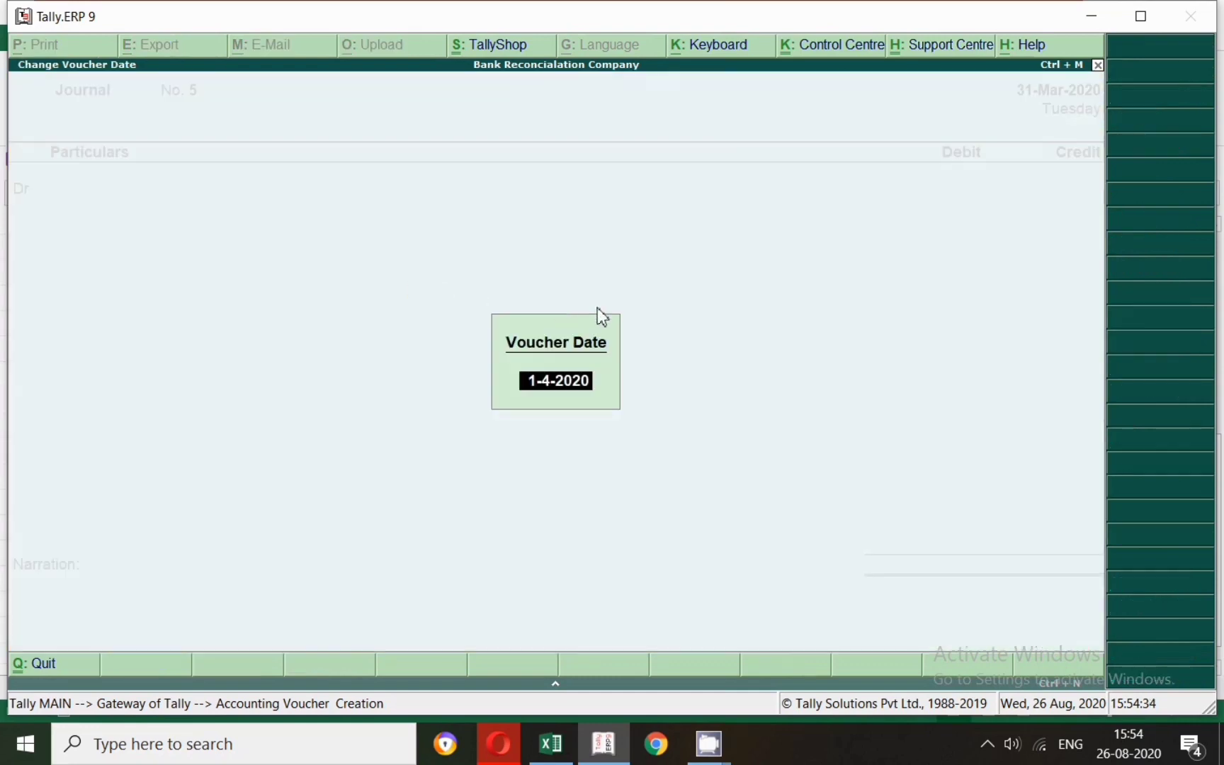
pyautogui.write('31.')
pyautogui.press('Return')
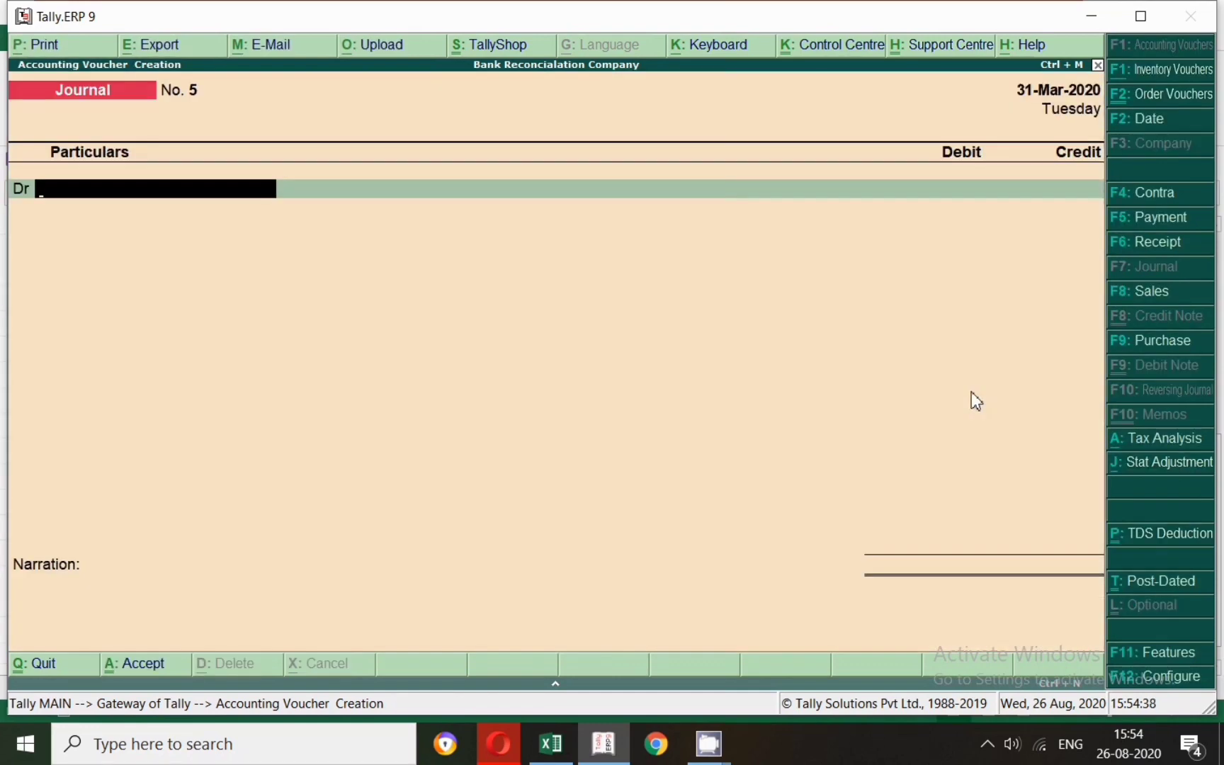
pyautogui.click(1154, 224)
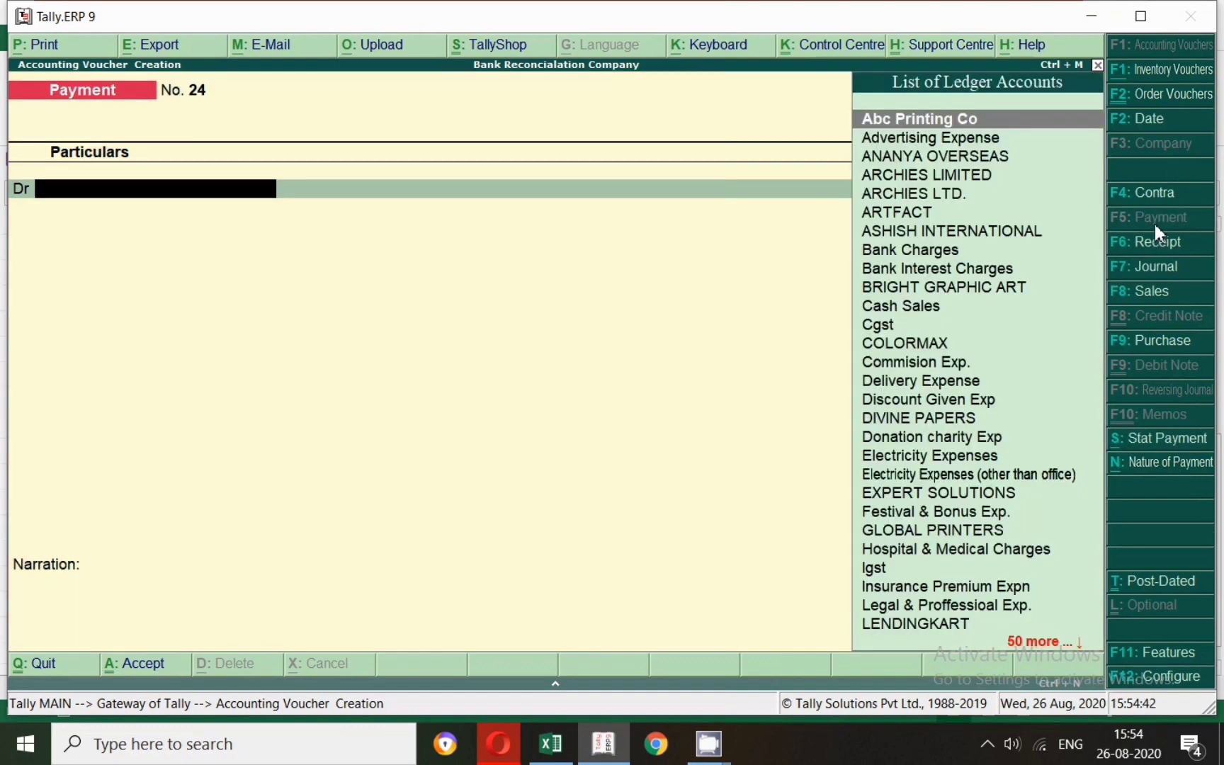
# Debit Shree Samatan Dharam with 15,000, adjusted as Agst Ref against bill 4.
pyautogui.write('Shre')
pyautogui.press('Down')
pyautogui.press('Return')
pyautogui.write('15000')
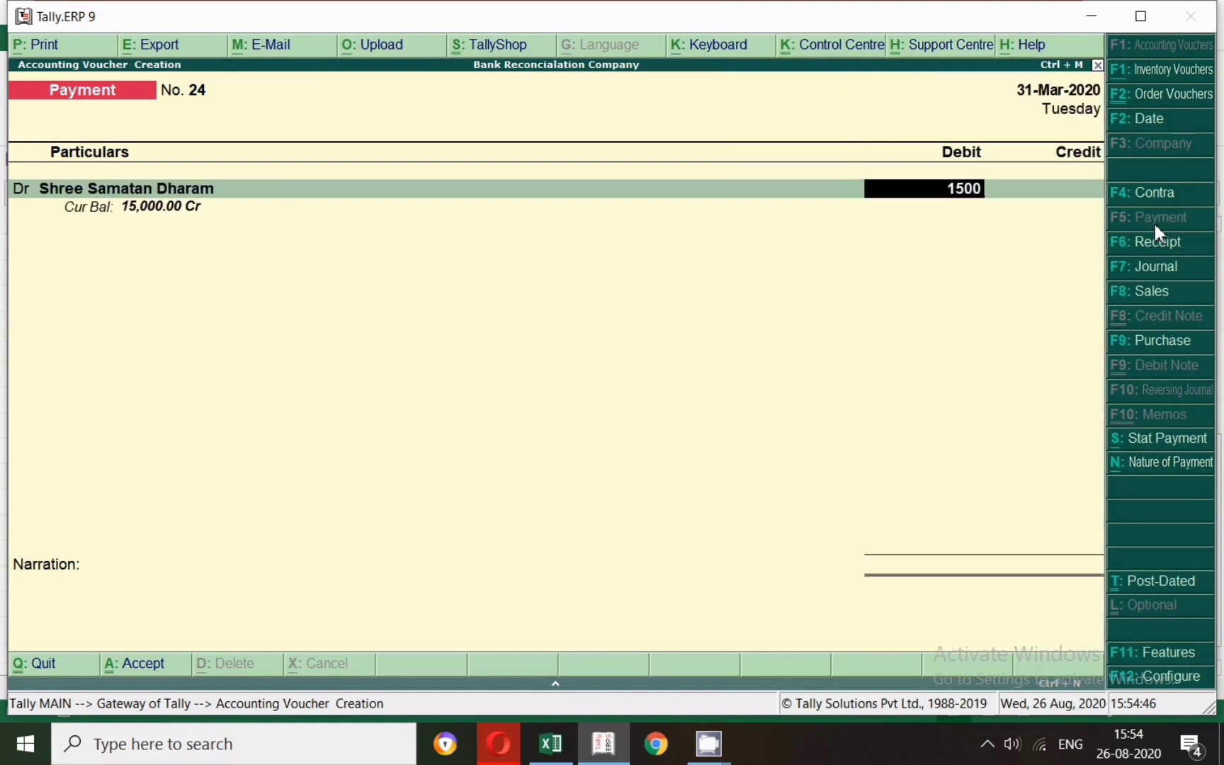
pyautogui.press('Return')
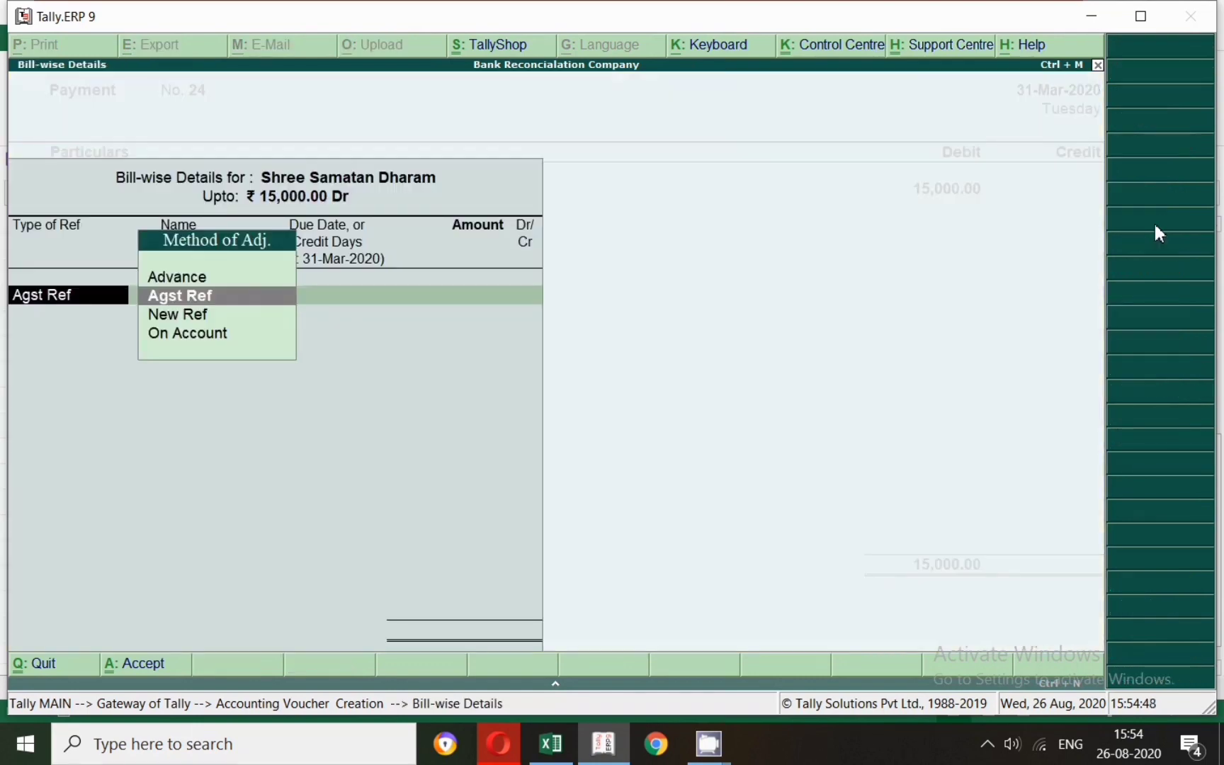
pyautogui.press('Return')
pyautogui.press('Return')
pyautogui.press('Return')
pyautogui.press('Return')
# Credit Sbi with 15,000 by cheque favouring Shree Samatan Dharam, without an instrument number, and save the payment voucher.
pyautogui.write('Sbi')
pyautogui.press('Return')
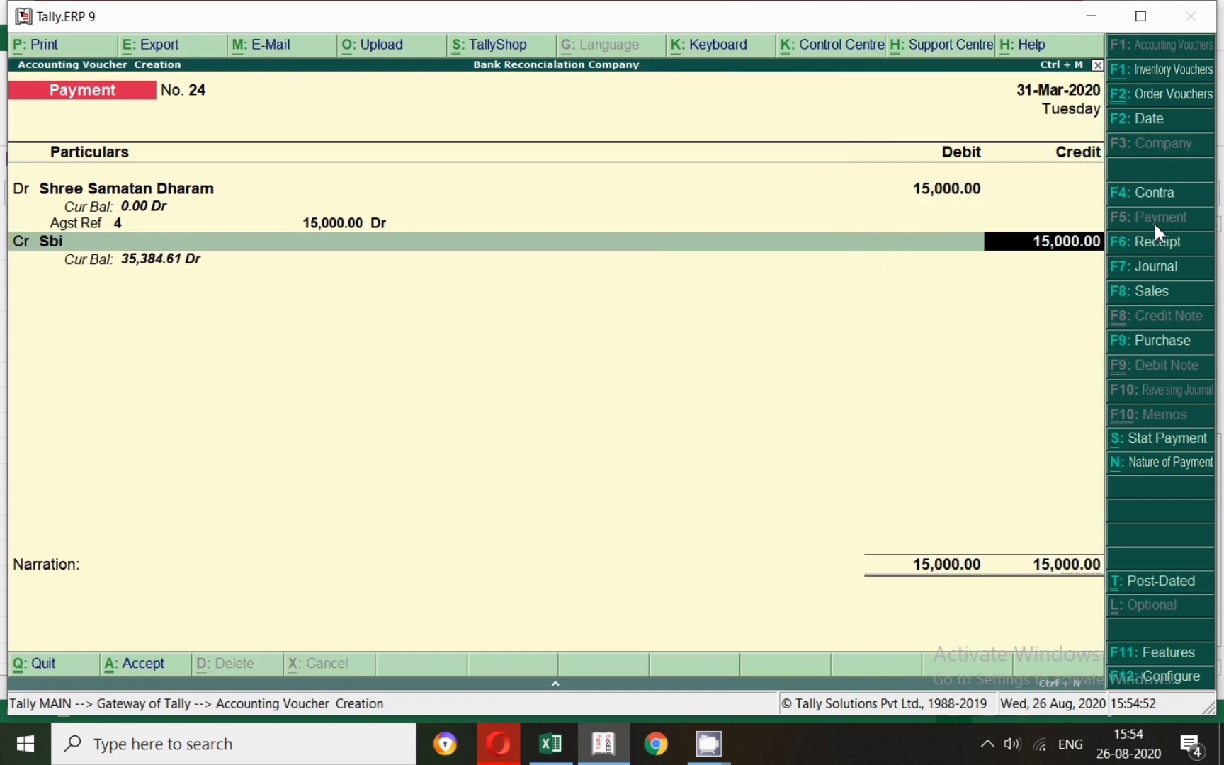
pyautogui.press('Return')
pyautogui.press('Return')
pyautogui.press('Return')
pyautogui.press('Return')
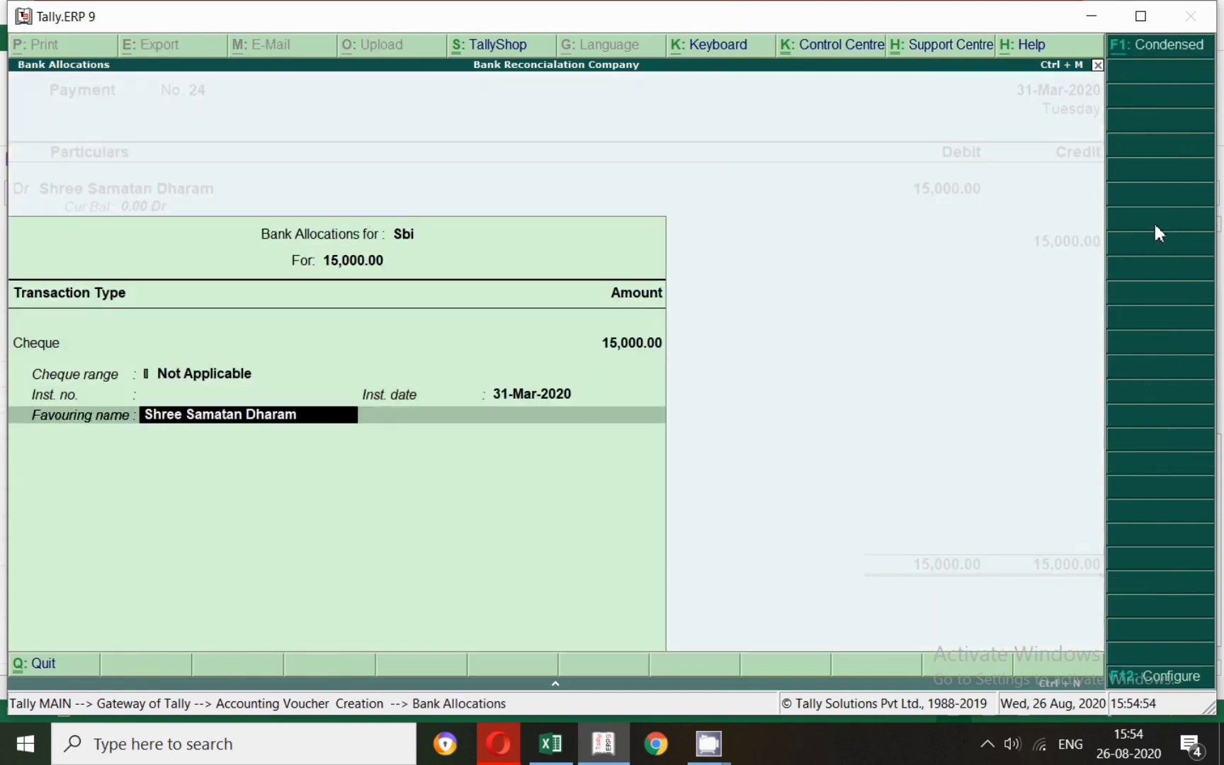
pyautogui.press('Return')
pyautogui.press('Return')
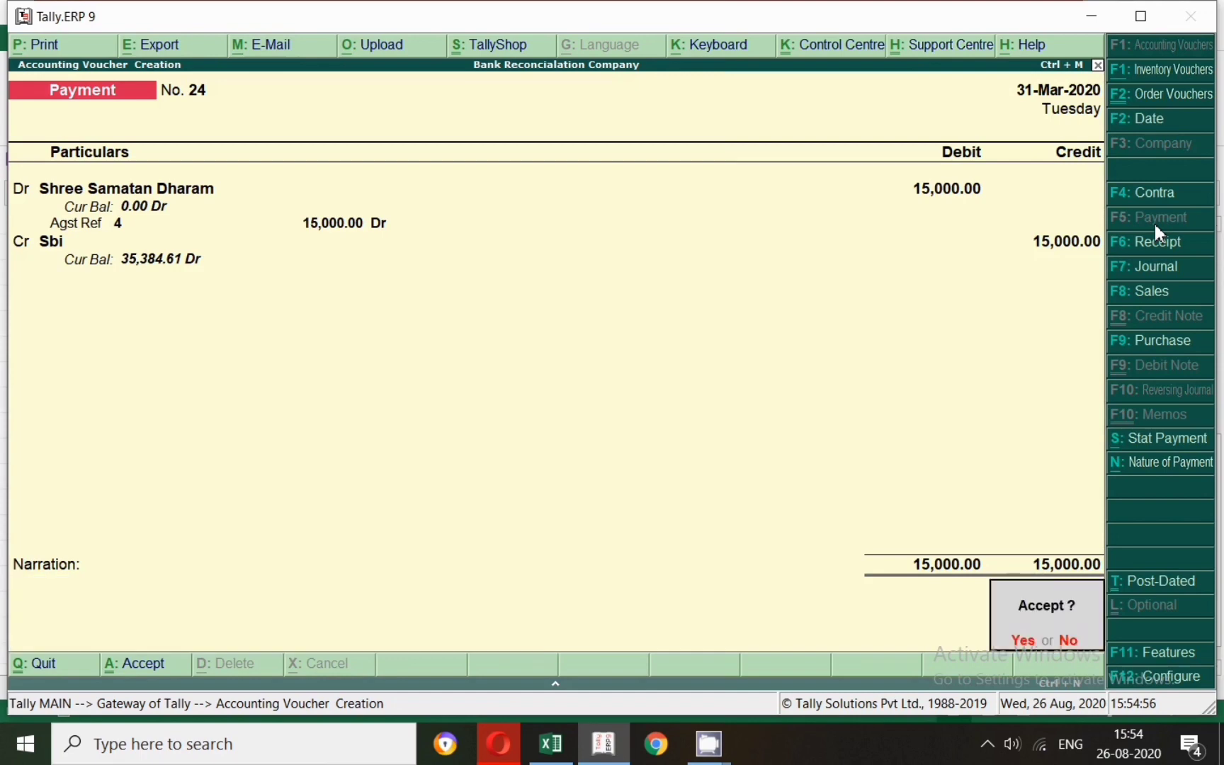
pyautogui.press('Return')
# Select the Tensting Exp. row in the Excel expense list and return to Tally.
pyautogui.hotkey('alt', 'Tab')
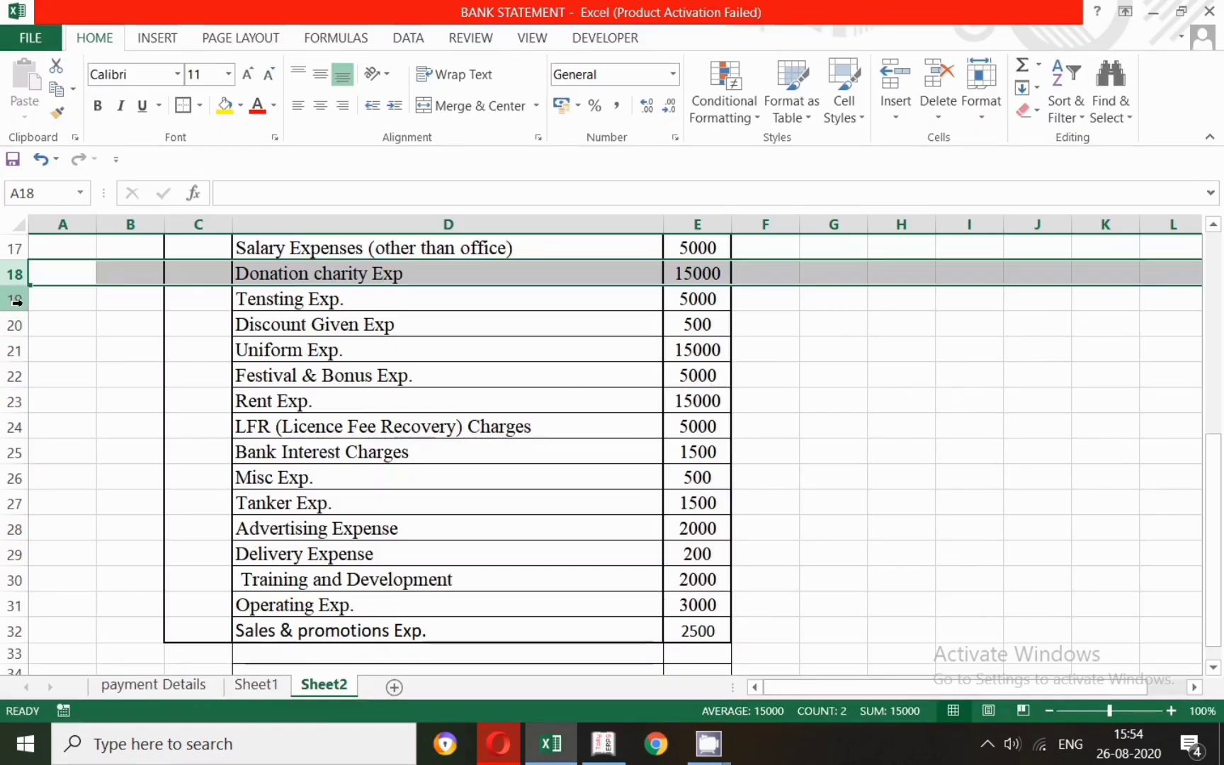
pyautogui.click(14, 299)
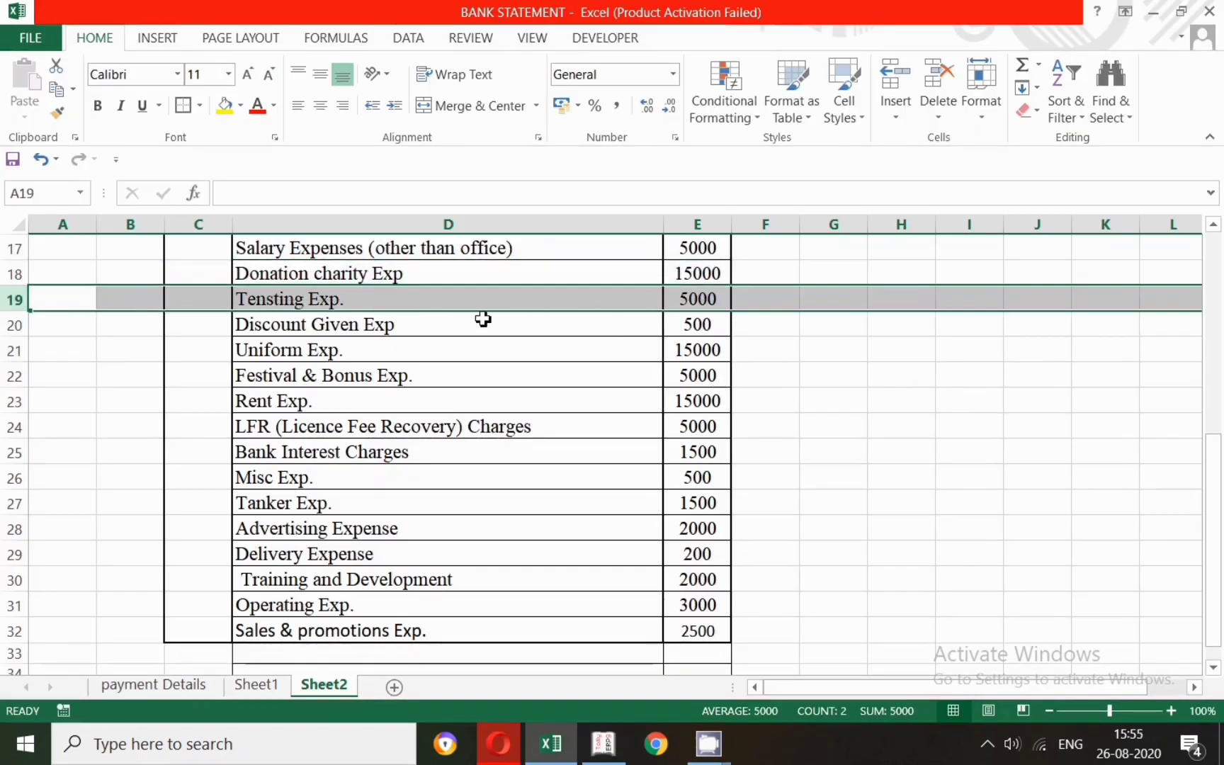
pyautogui.hotkey('alt', 'Tab')
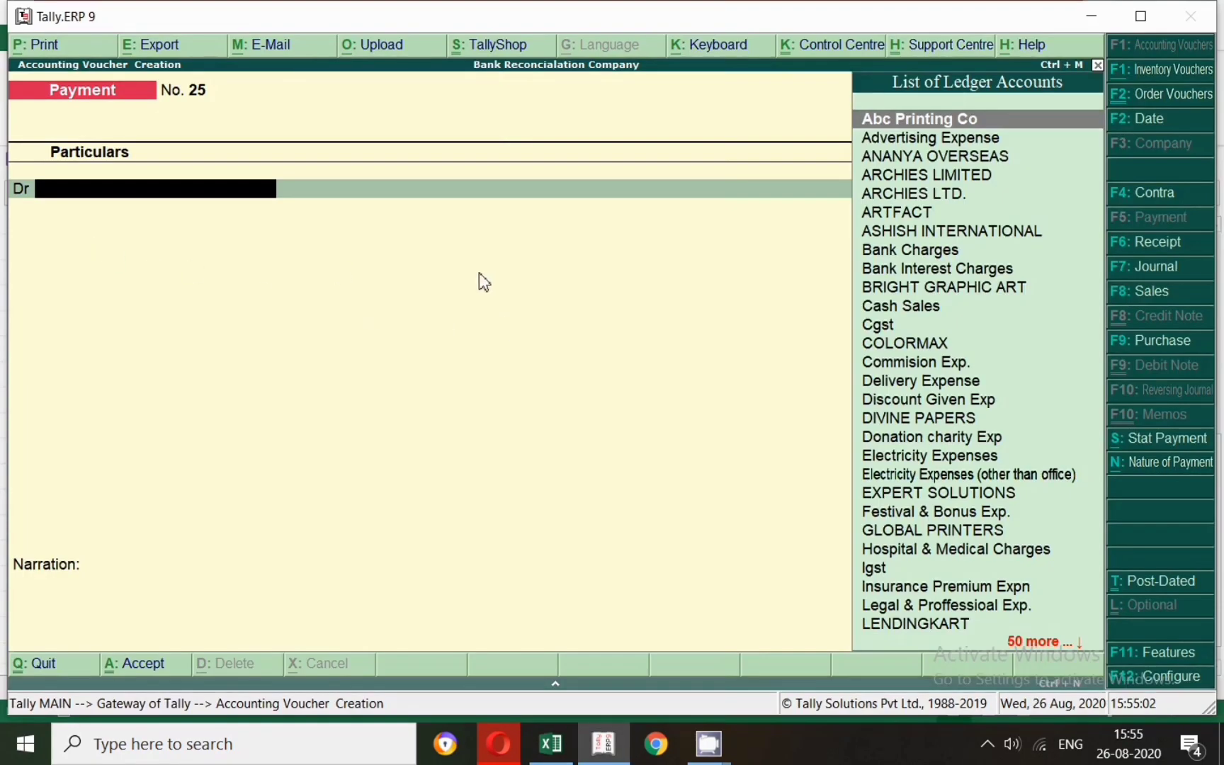
# Date the payment voucher 31-Mar-2020 and debit Tensting Exp. with 5,000, checking the amount in Excel.
pyautogui.press('F2')
pyautogui.write('1')
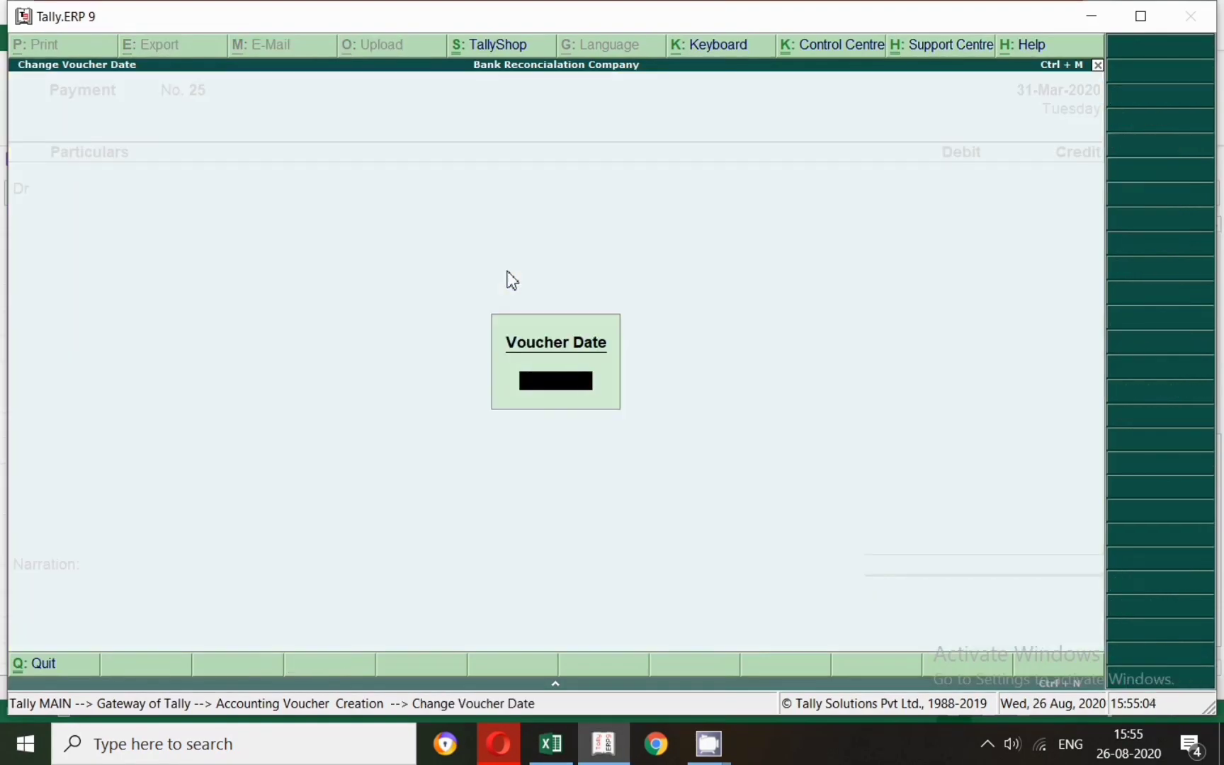
pyautogui.write('1-3')
pyautogui.press('Return')
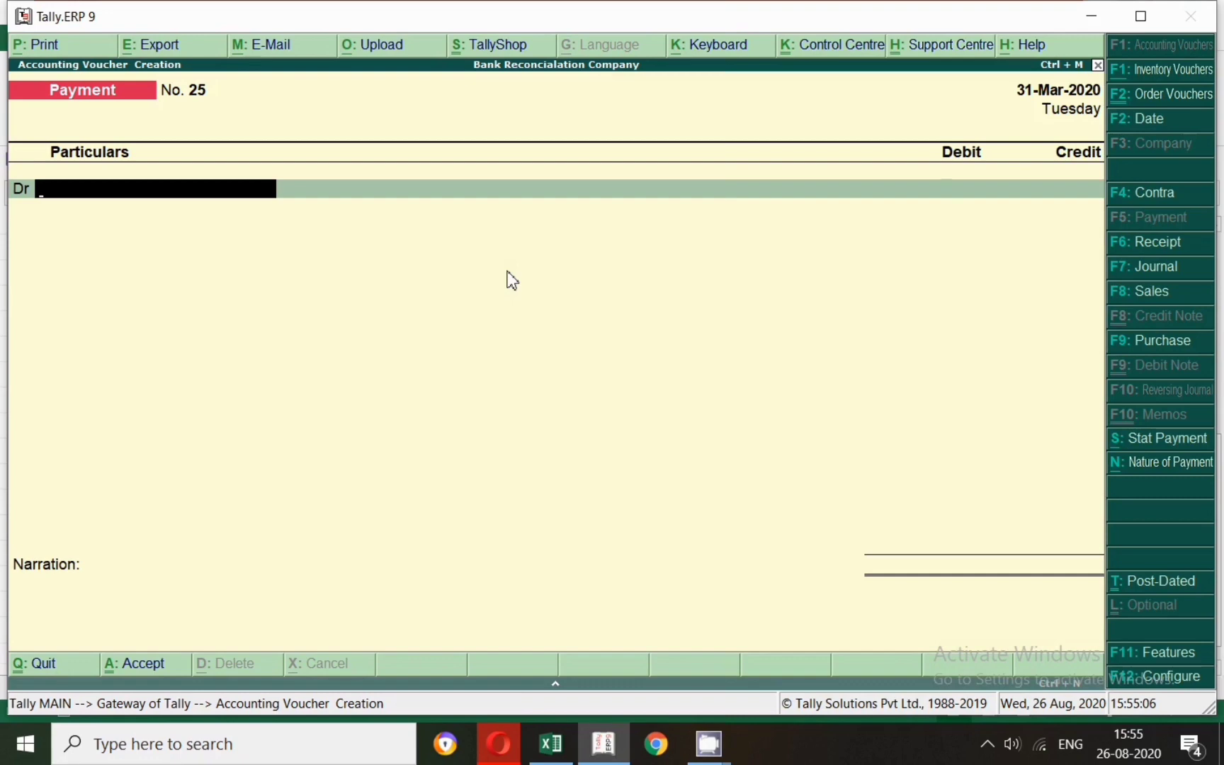
pyautogui.write('Ts')
pyautogui.press('BackSpace')
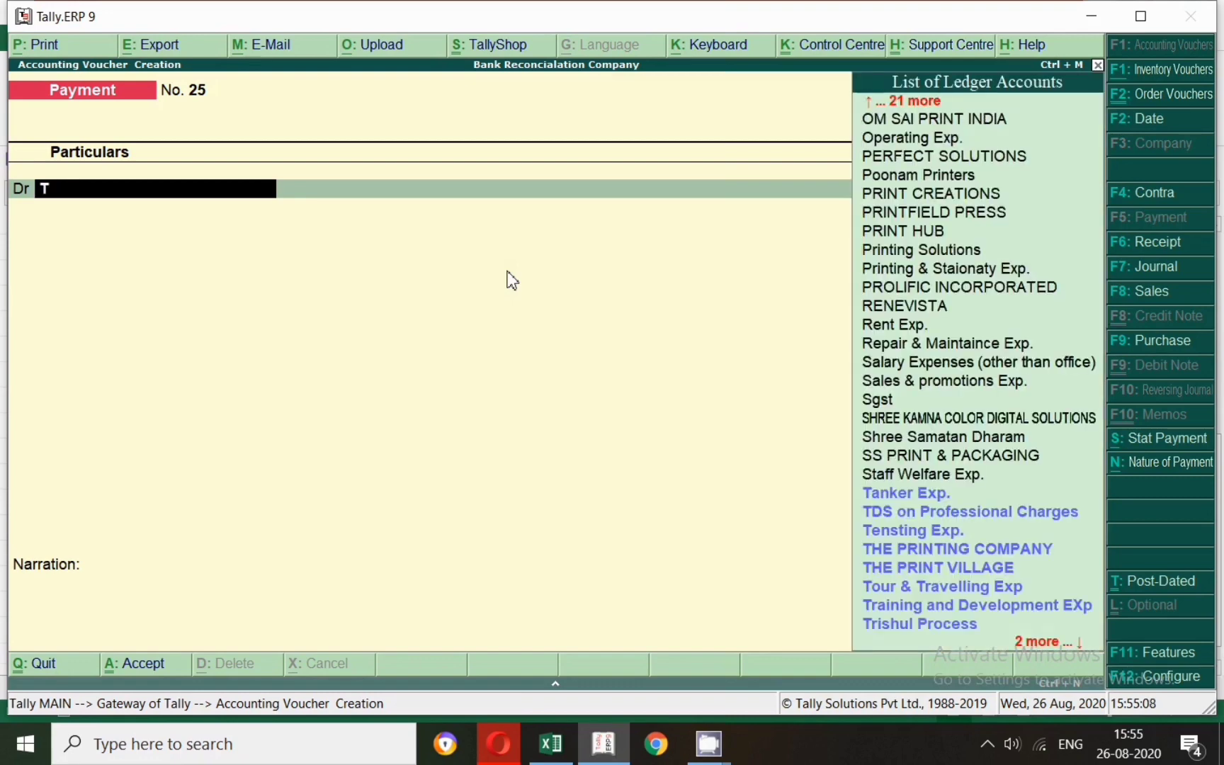
pyautogui.press('BackSpace')
pyautogui.write('te')
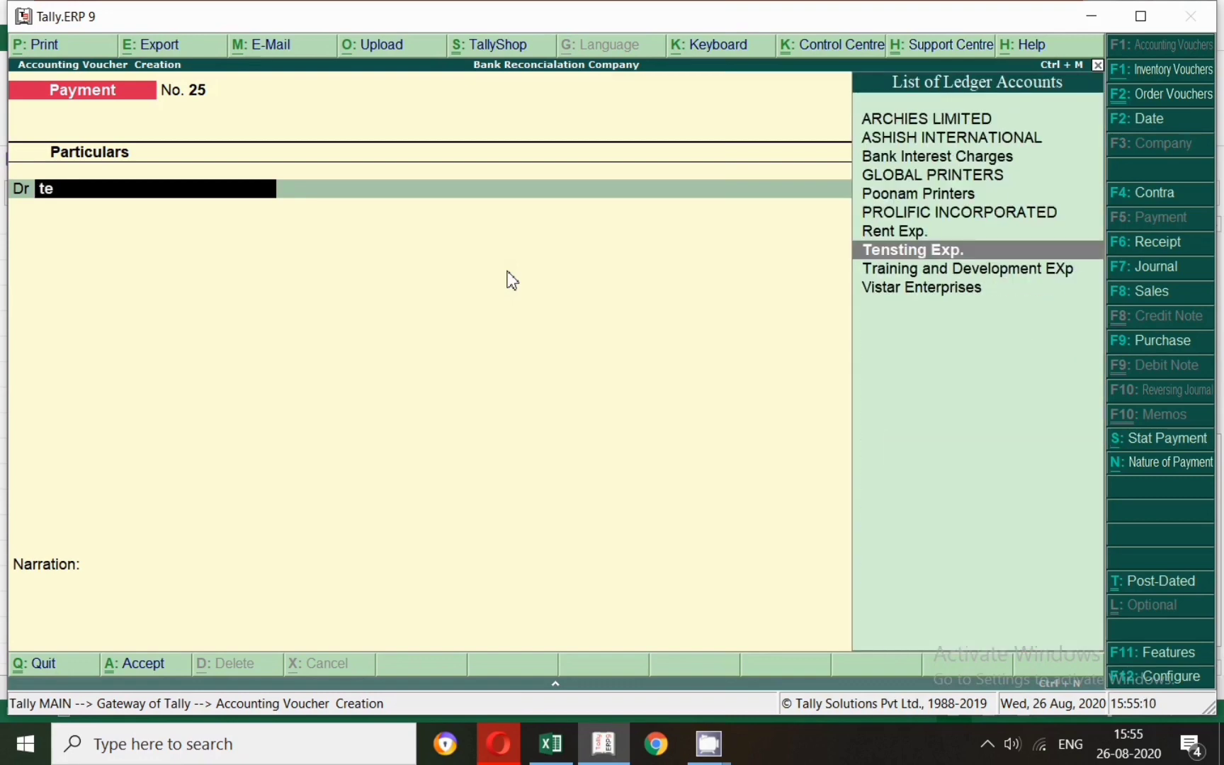
pyautogui.press('Return')
pyautogui.hotkey('alt', 'Tab')
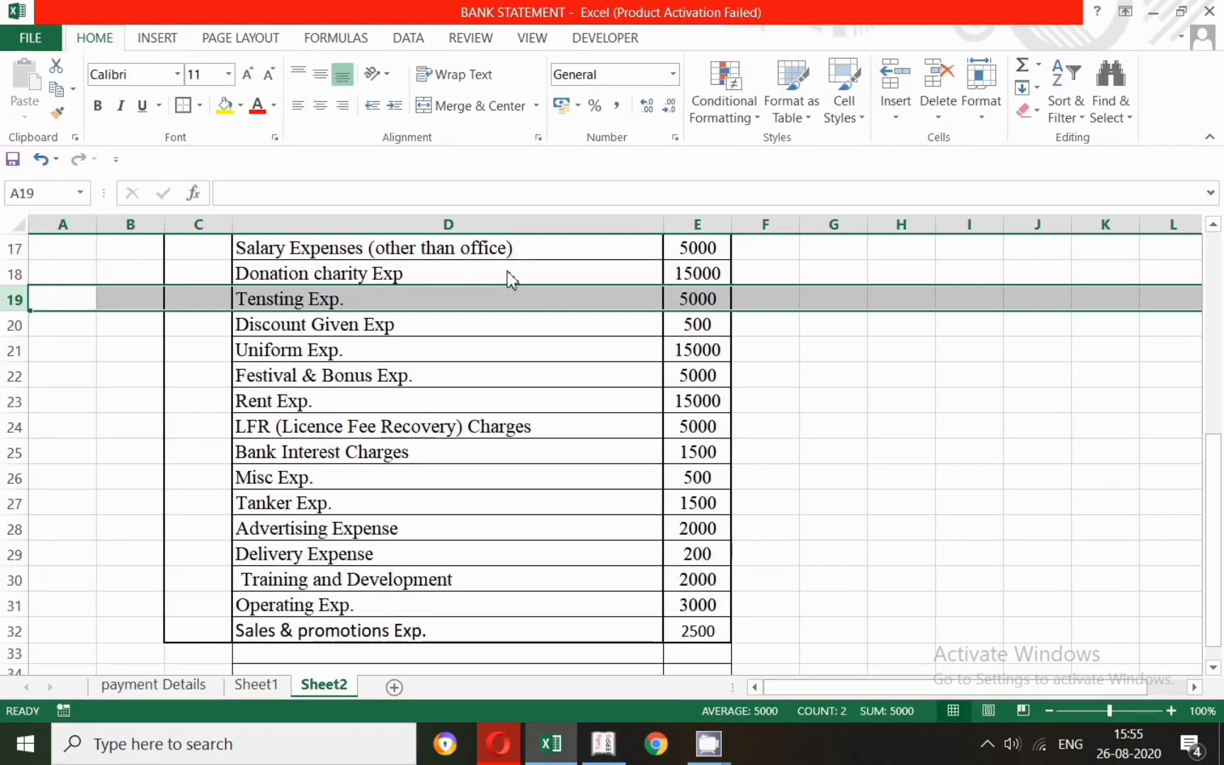
pyautogui.hotkey('alt', 'Tab')
pyautogui.write('5000')
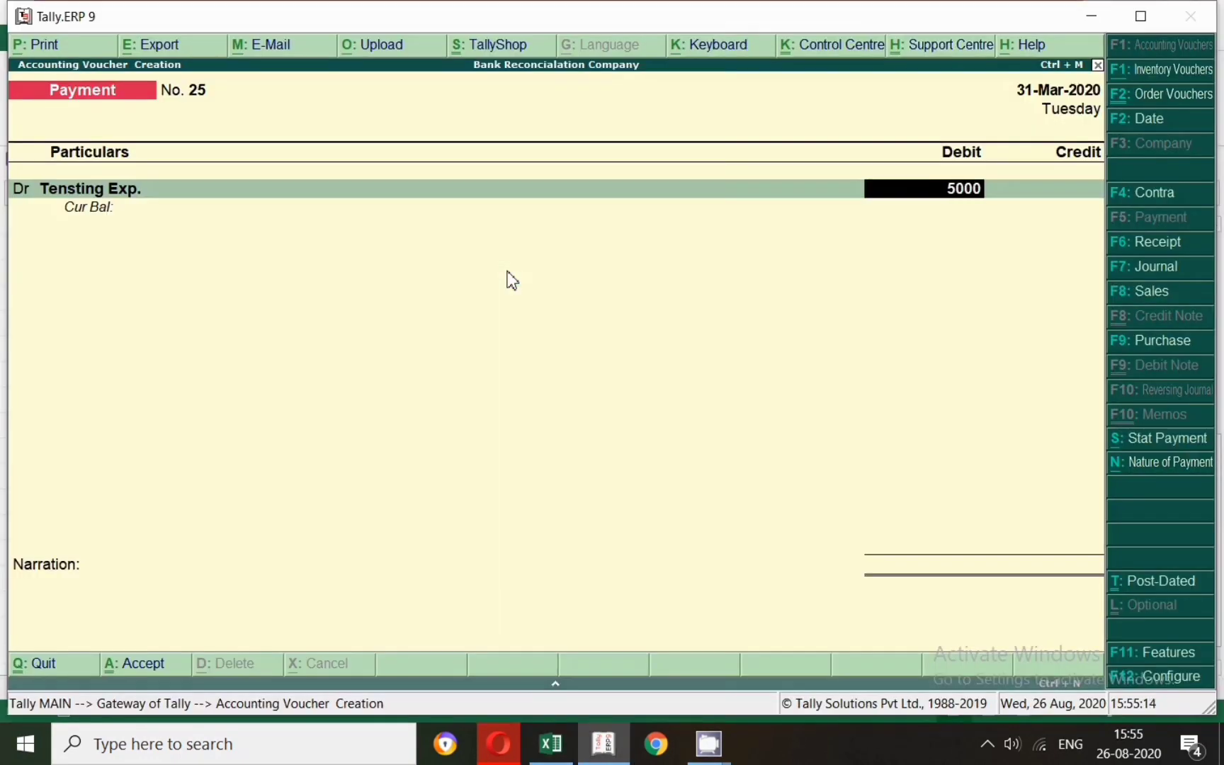
pyautogui.press('Return')
# Credit Cash with 5,000 for the Tensting Exp. payment and save the voucher without a narration.
pyautogui.write('Cash')
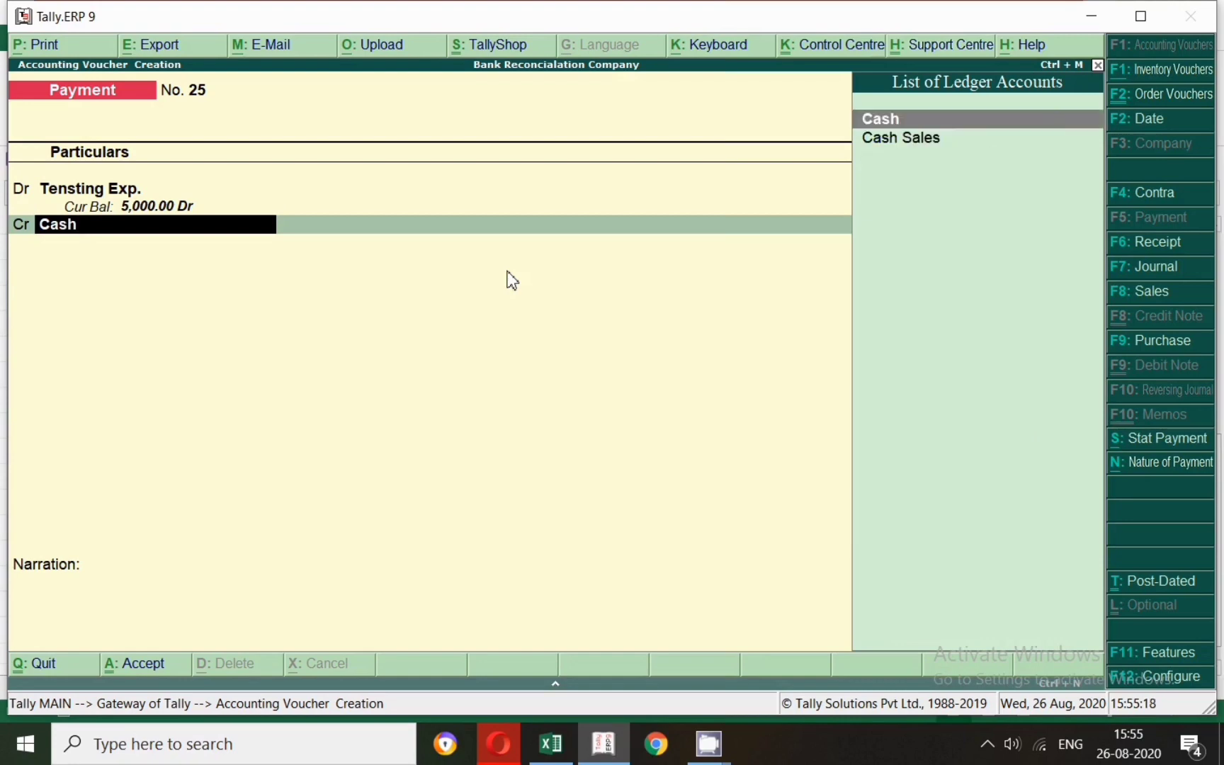
pyautogui.press('Return')
pyautogui.press('Return')
pyautogui.press('Return')
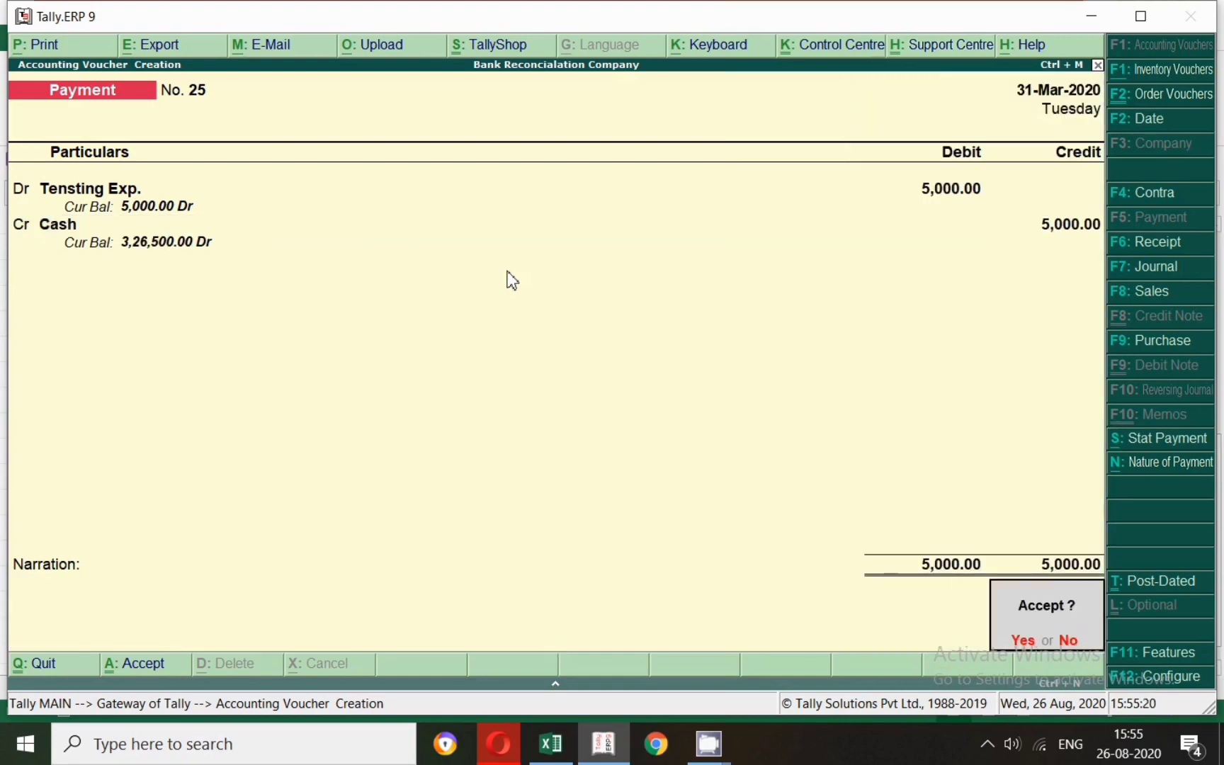
pyautogui.press('Return')
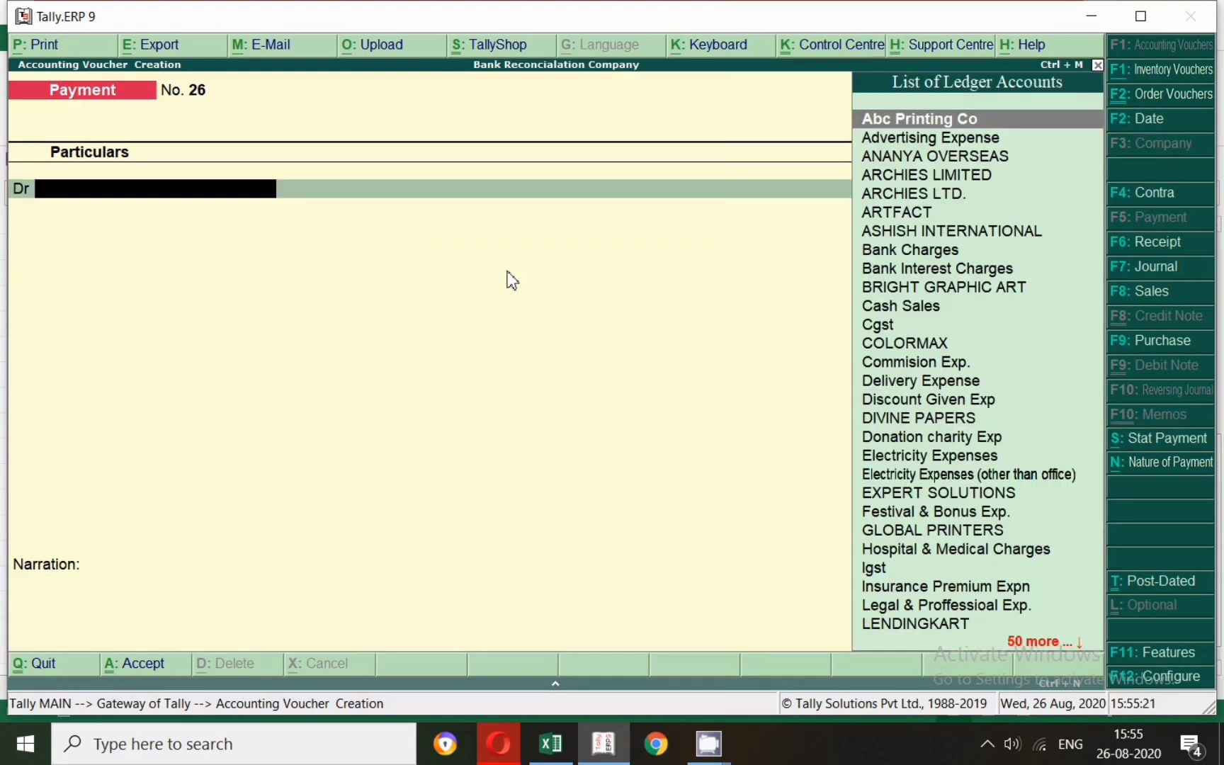
# Select the Discount Given Exp row in the Excel expense list and return to Tally.
pyautogui.click(551, 743)
pyautogui.click(9, 324)
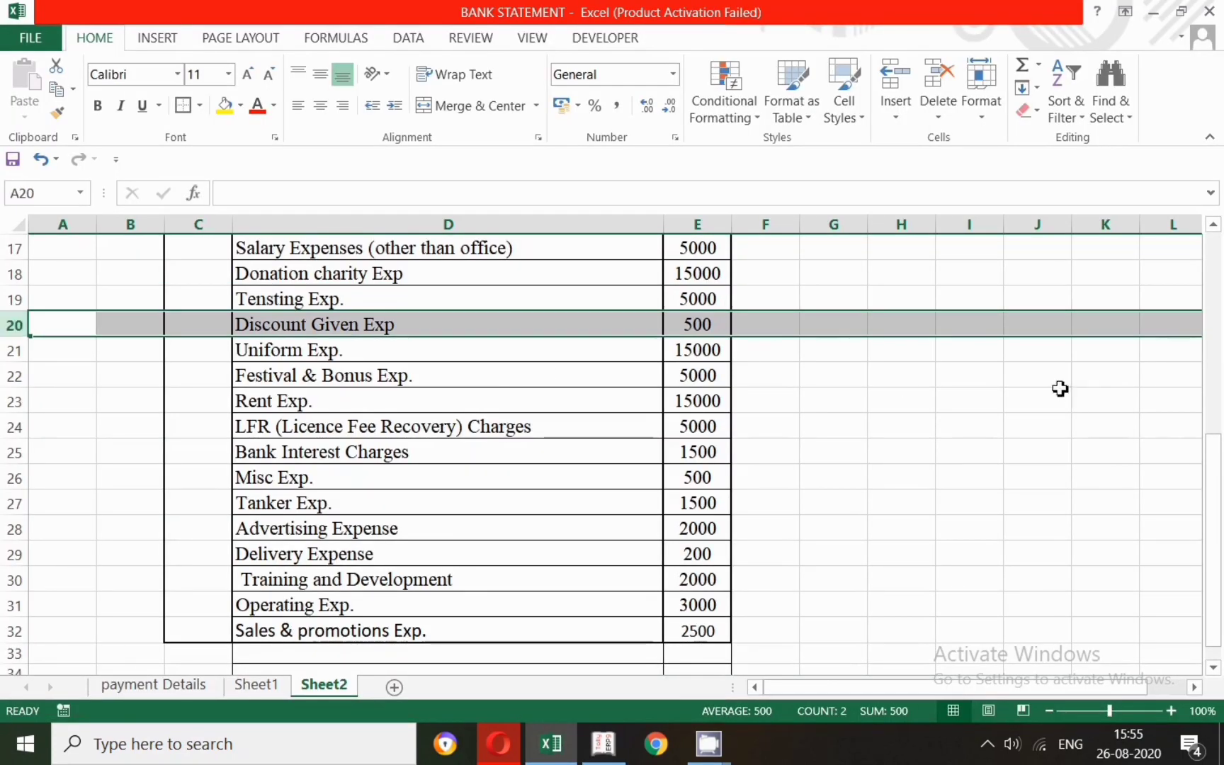
pyautogui.moveTo(1215, 450); pyautogui.dragTo(1216, 468)
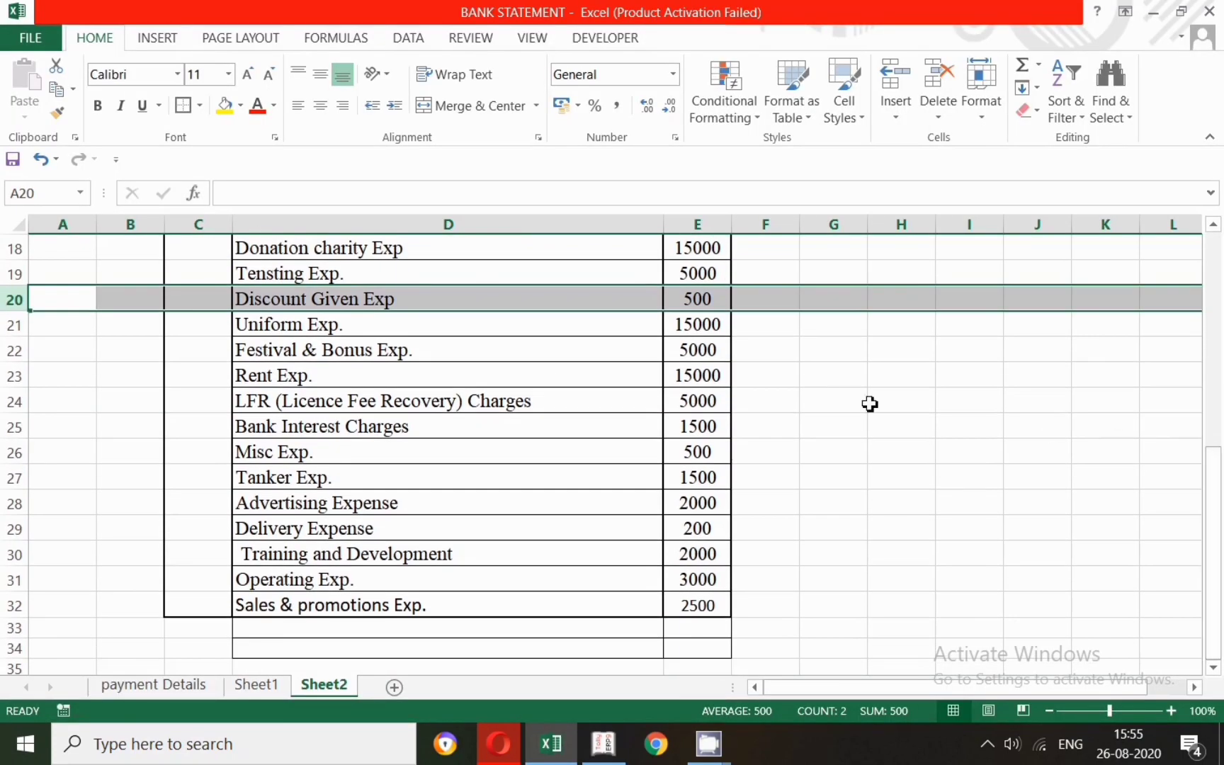
pyautogui.hotkey('alt', 'Tab')
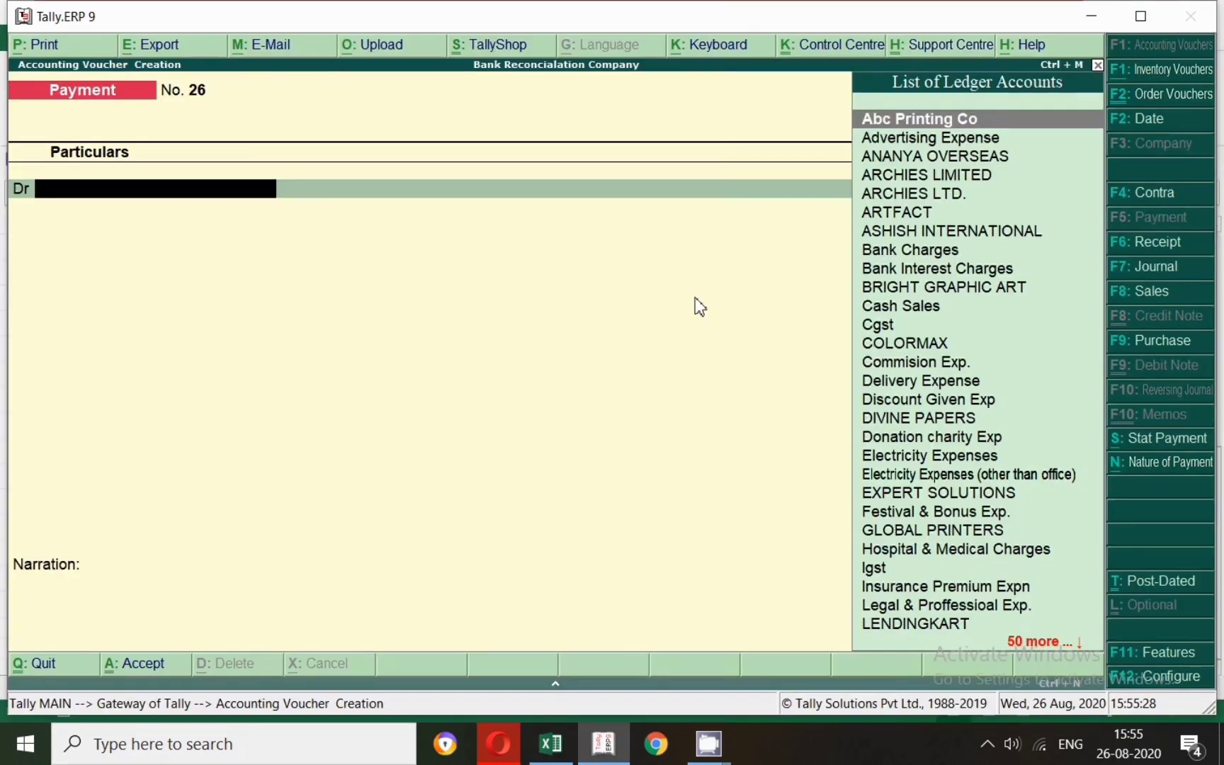
# Date the payment voucher 31-Mar-2020 and debit Discount Given Exp with 500, checking the amount in Excel.
pyautogui.press('F2')
pyautogui.write('31.3')
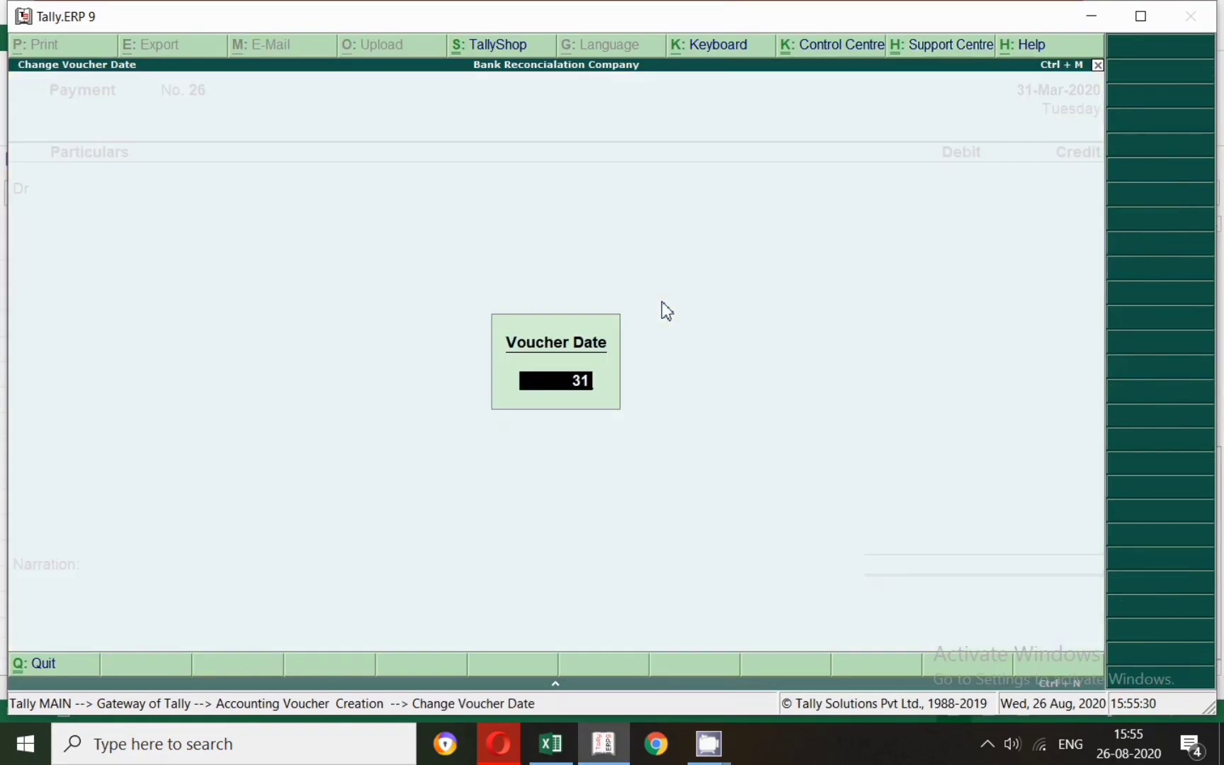
pyautogui.press('Return')
pyautogui.write('Dis')
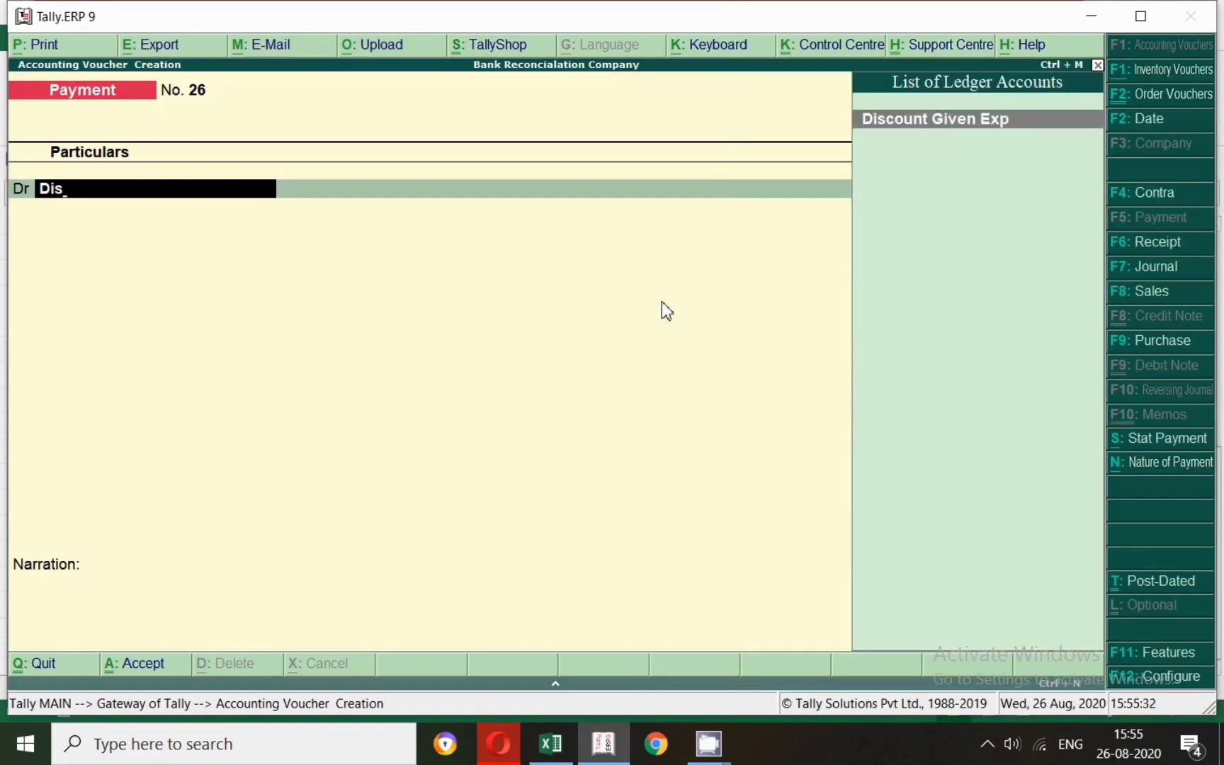
pyautogui.press('Return')
pyautogui.hotkey('alt', 'Tab')
pyautogui.hotkey('alt', 'Tab')
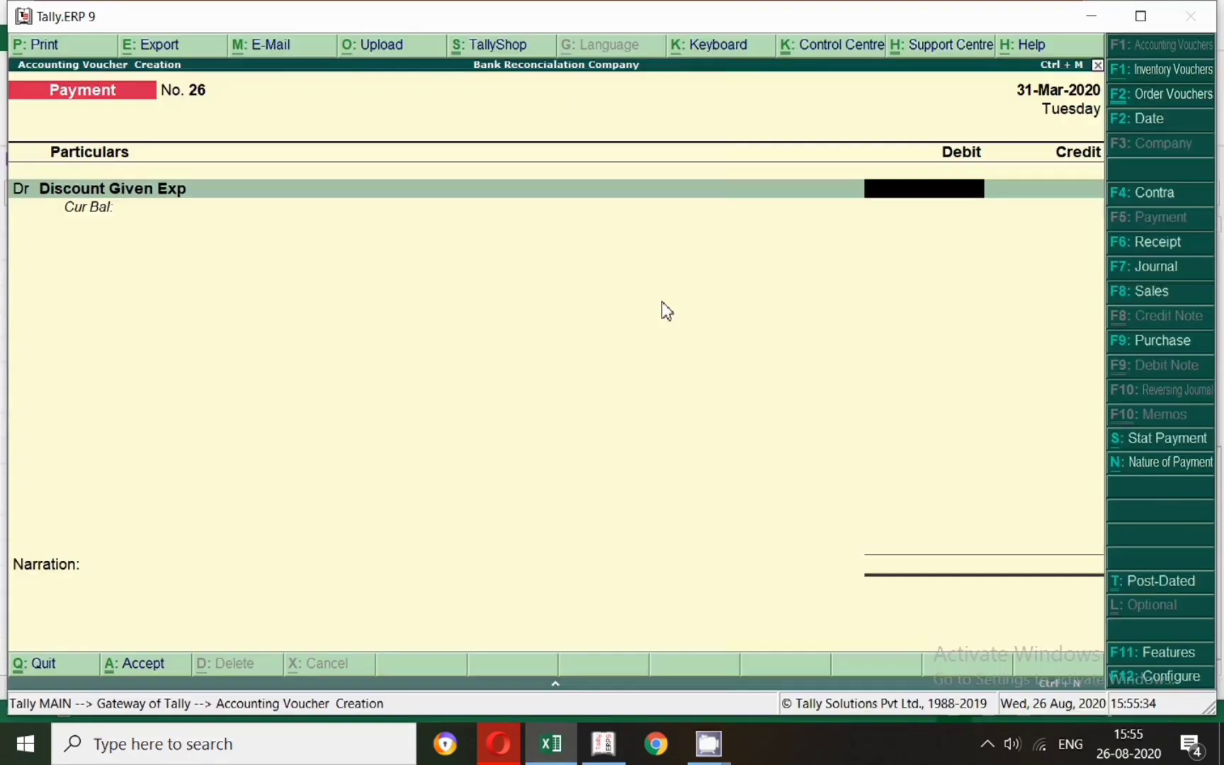
pyautogui.write('500')
pyautogui.press('Return')
# Credit Cash with 500 for the Discount Given Exp payment and save the voucher without a narration.
pyautogui.write('Cas')
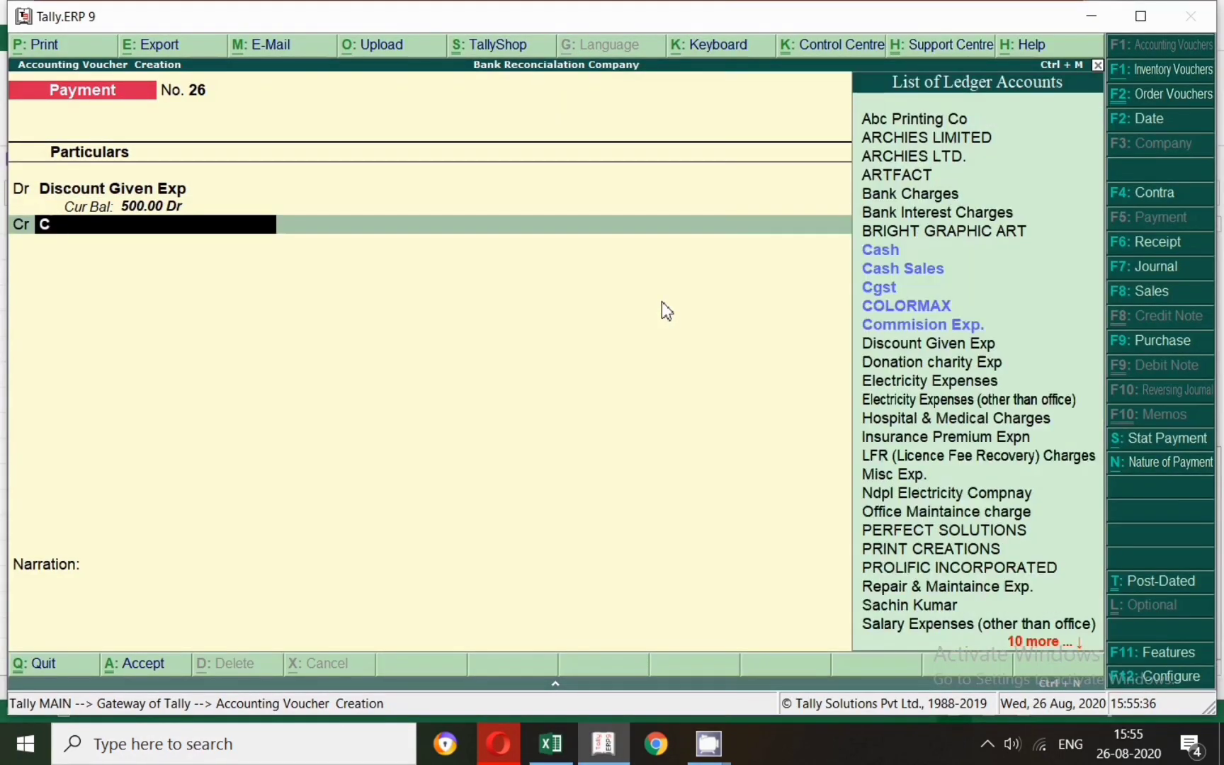
pyautogui.press('Return')
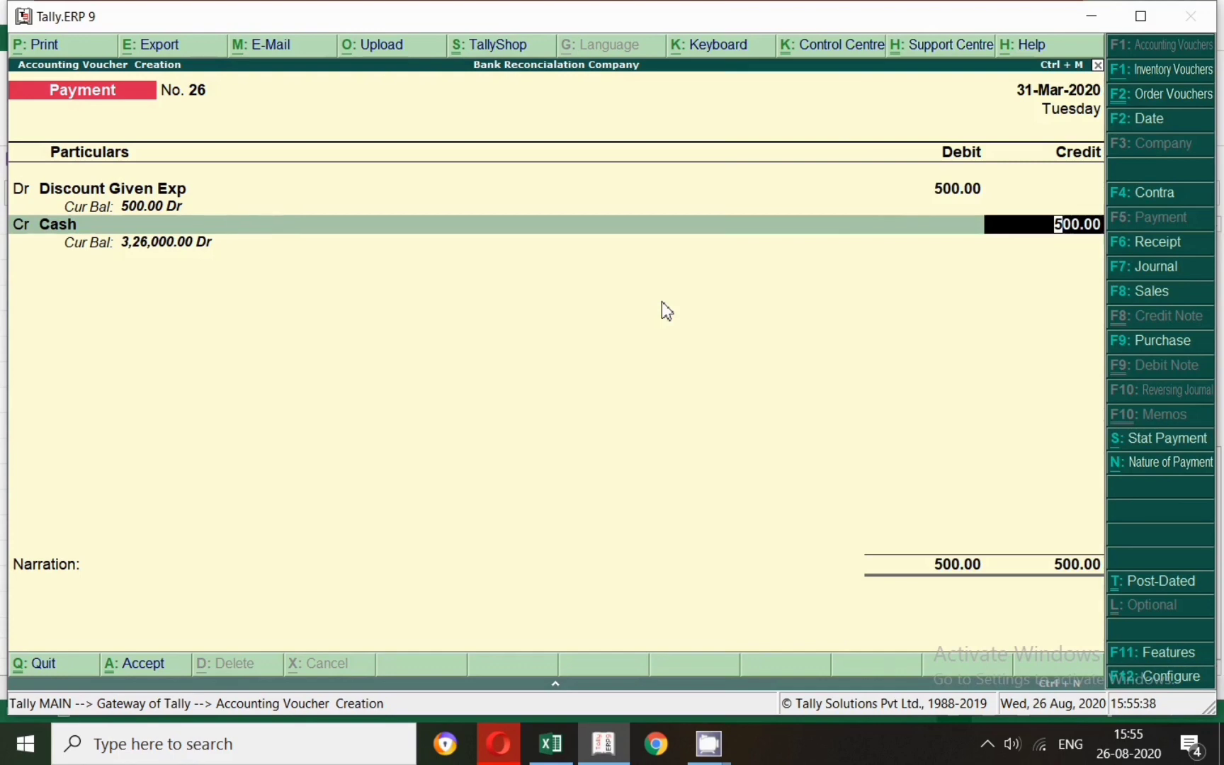
pyautogui.press('Return')
pyautogui.press('Return')
pyautogui.press('Return')
# Select the Uniform Exp. row in the Excel expense list and return to Tally.
pyautogui.hotkey('alt', 'Tab')
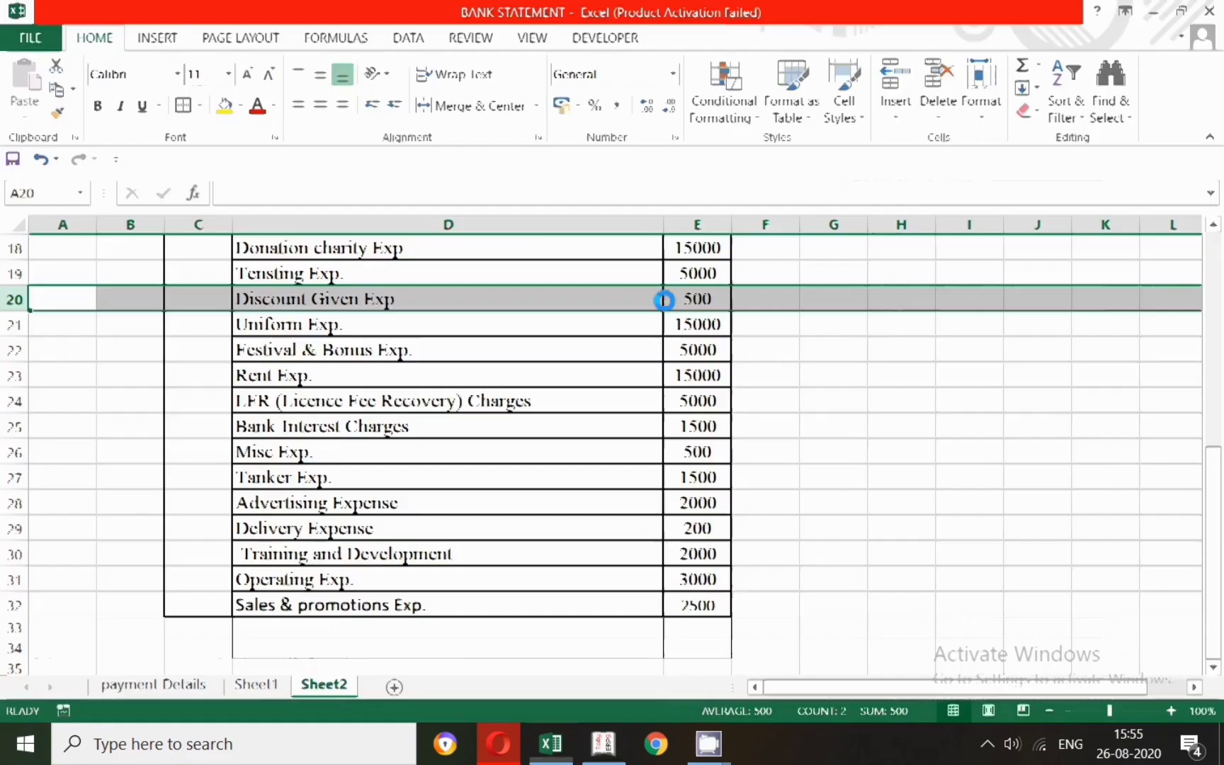
pyautogui.click(9, 329)
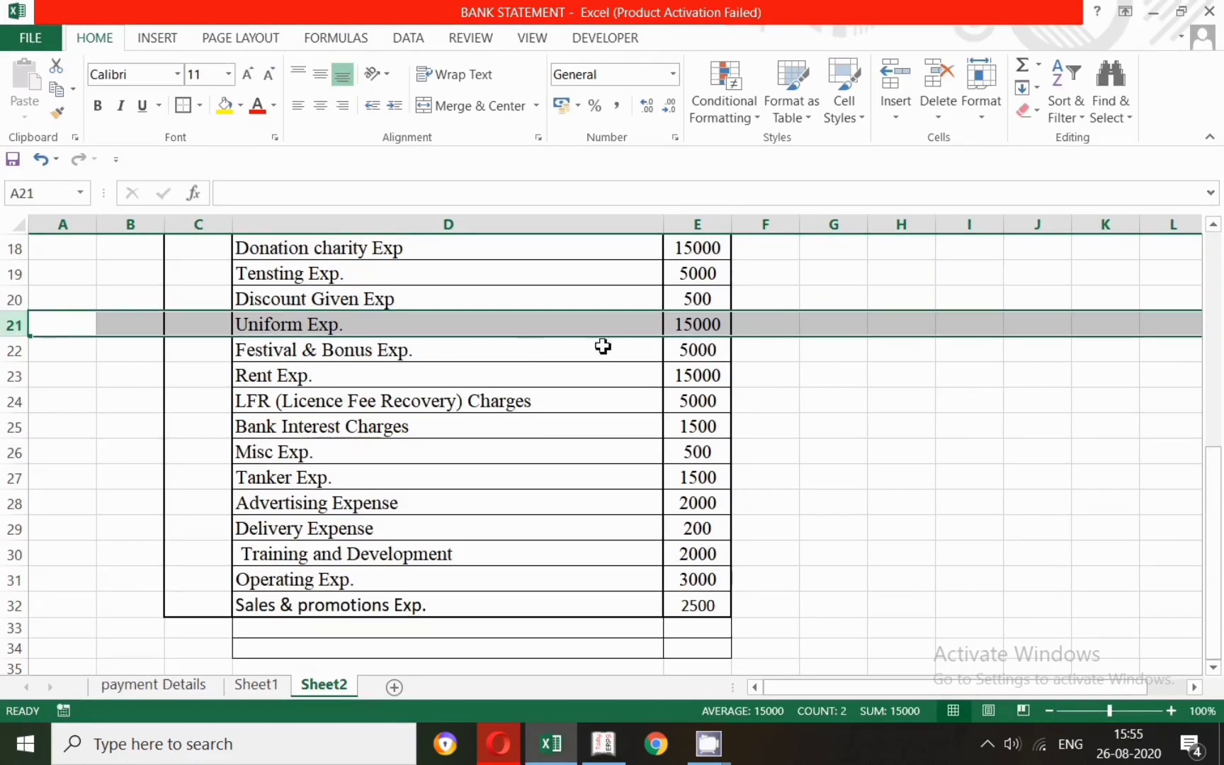
pyautogui.hotkey('alt', 'Tab')
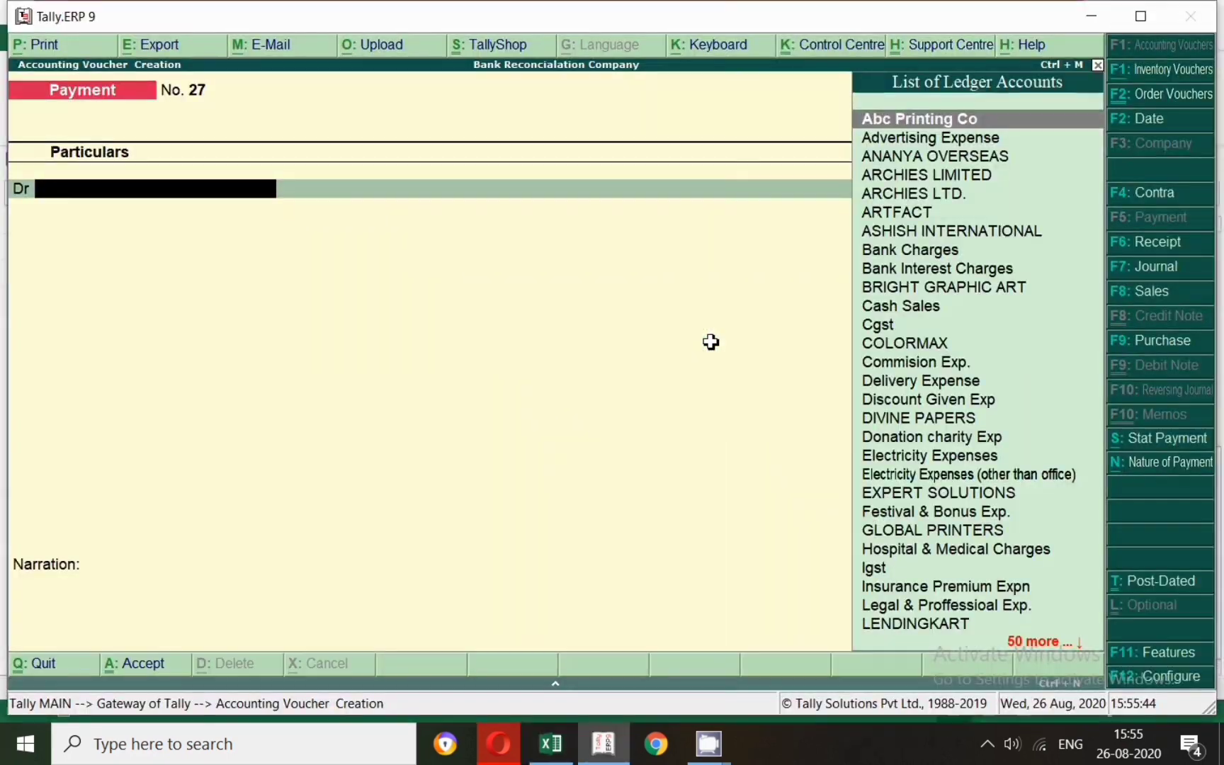
# Date the payment voucher 31-Mar-2020 and debit Uniform Exp. with 15,000.
pyautogui.press('F2')
pyautogui.write('31-3')
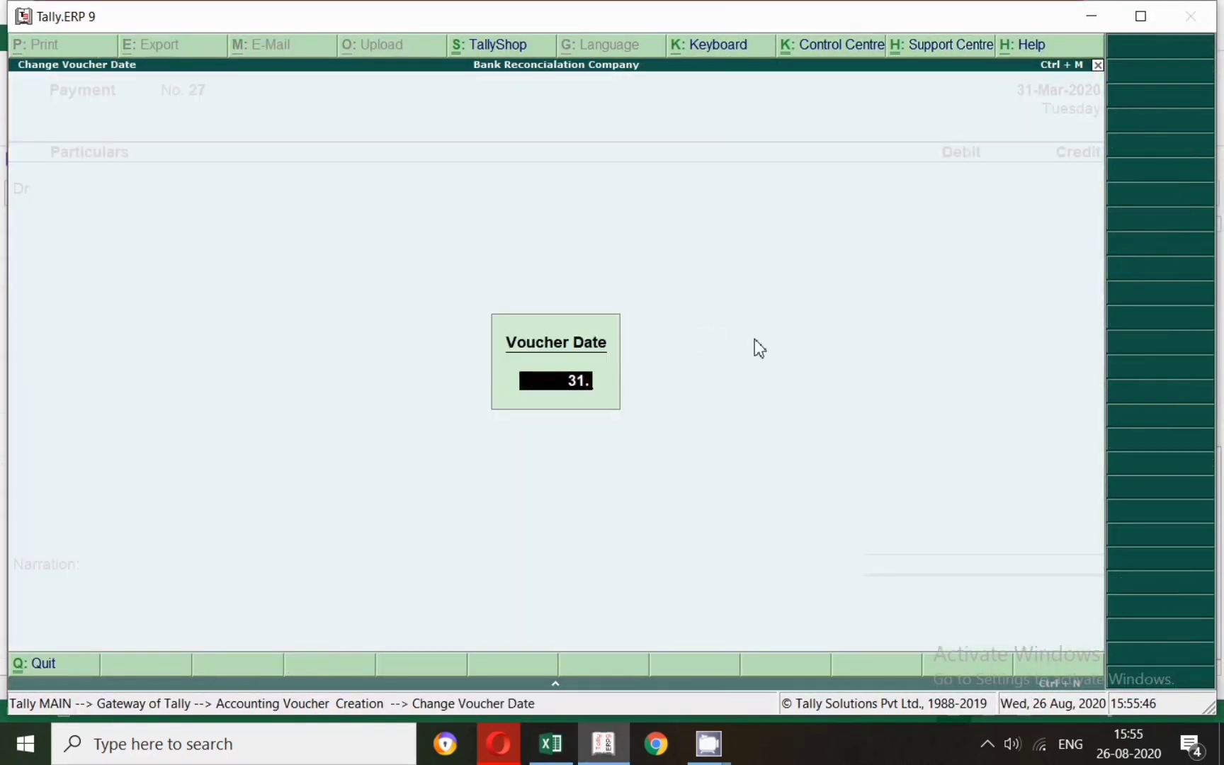
pyautogui.press('Return')
pyautogui.write('Uni')
pyautogui.press('Return')
pyautogui.write('15000')
pyautogui.press('Return')
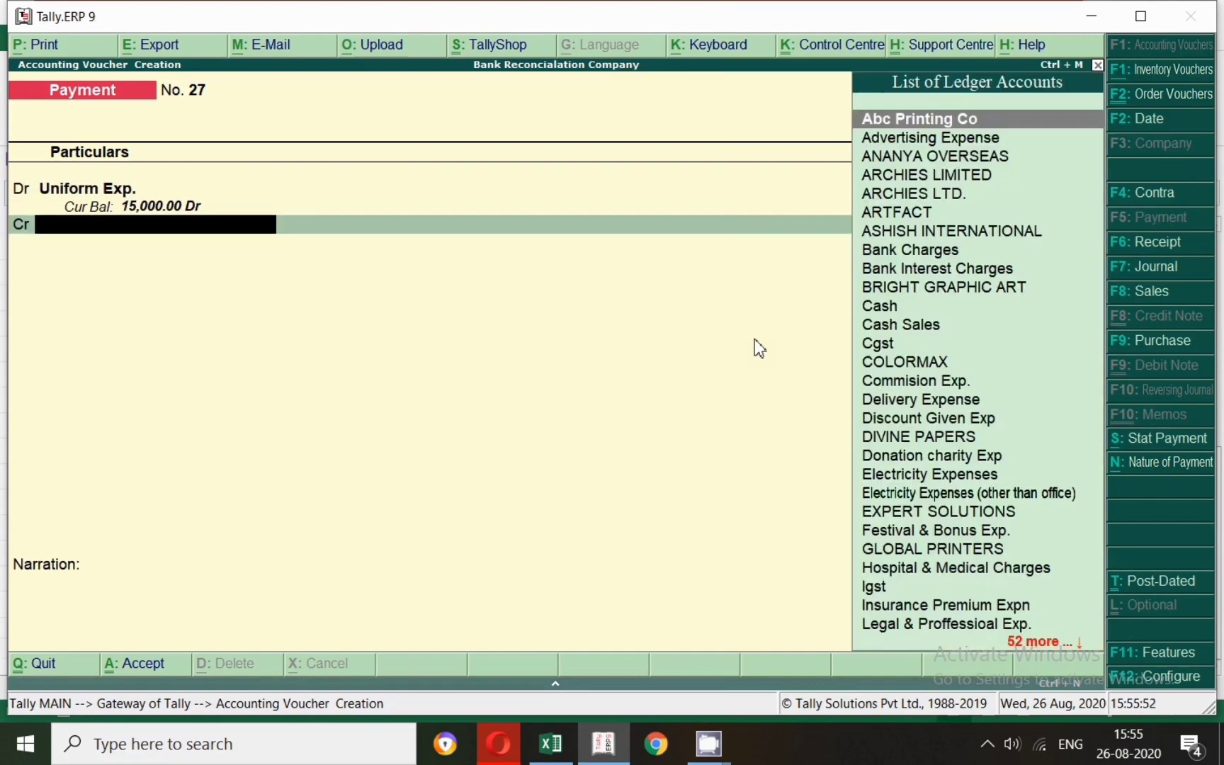
# Credit Cash with 15,000 for the Uniform Exp. payment and save the voucher without a narration.
pyautogui.write('Cash')
pyautogui.press('Return')
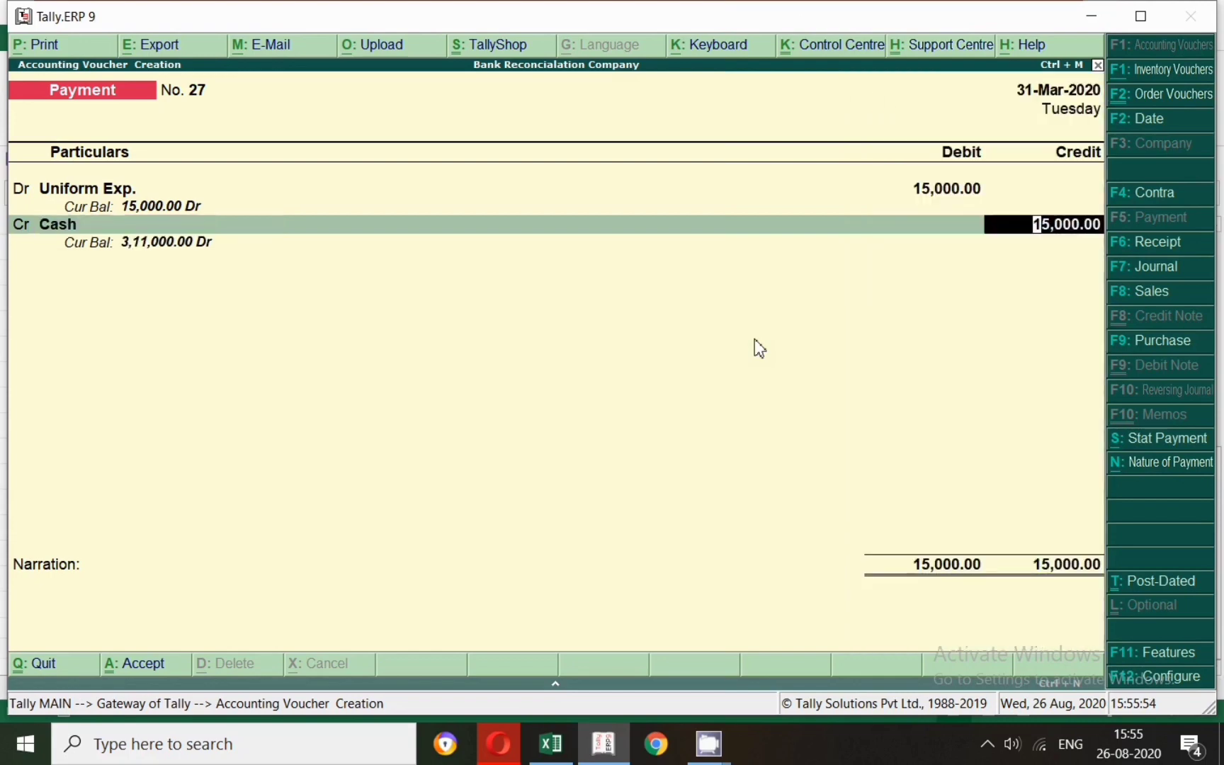
pyautogui.press('Return')
pyautogui.press('Return')
pyautogui.press('Return')
# Select the Festival & Bonus Exp. row in the Excel expense list and return to Tally.
pyautogui.hotkey('alt', 'Tab')
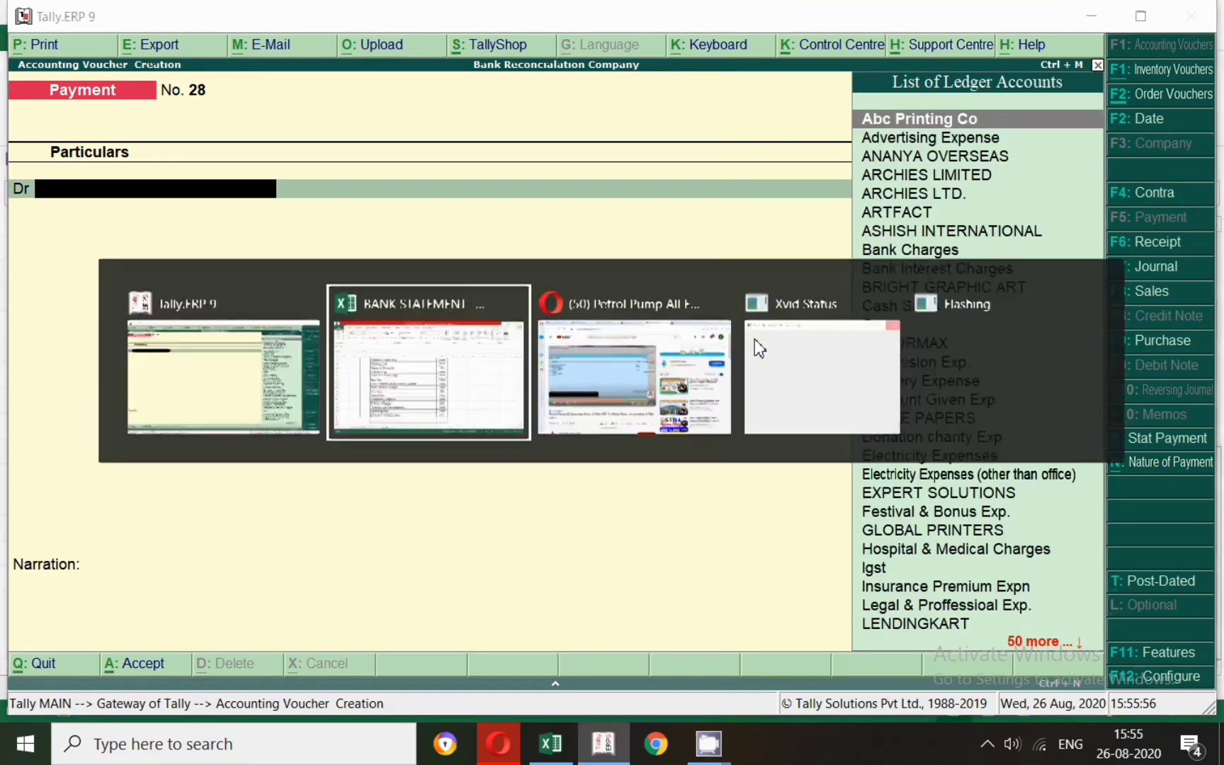
pyautogui.click(35, 356)
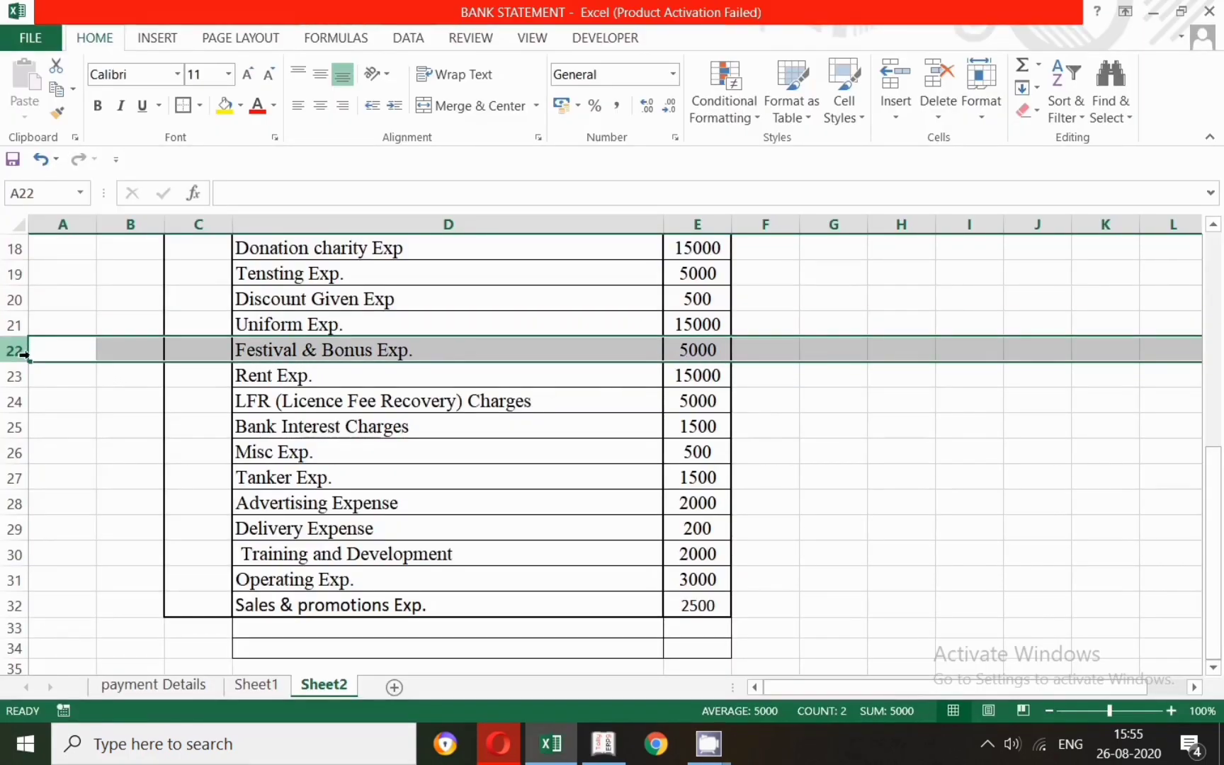
pyautogui.hotkey('alt', 'Tab')
# Date the payment voucher 31-Mar-2020 and debit Festival & Bonus Exp. with 5,000.
pyautogui.press('F2')
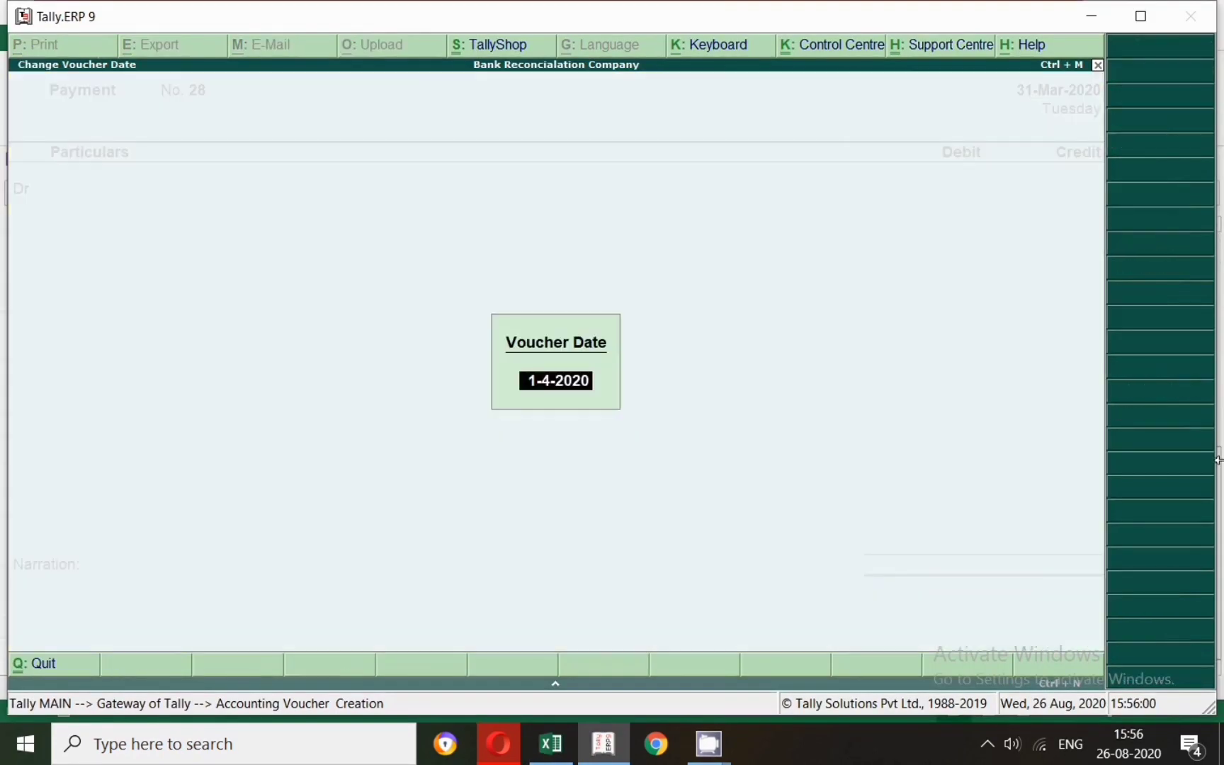
pyautogui.write('31.3')
pyautogui.press('Return')
pyautogui.write('Fes')
pyautogui.press('Return')
pyautogui.write('5,000')
pyautogui.press('Return')
# Credit Cash with 5,000 for the Festival & Bonus Exp. payment and save the voucher without a narration.
pyautogui.write('cas')
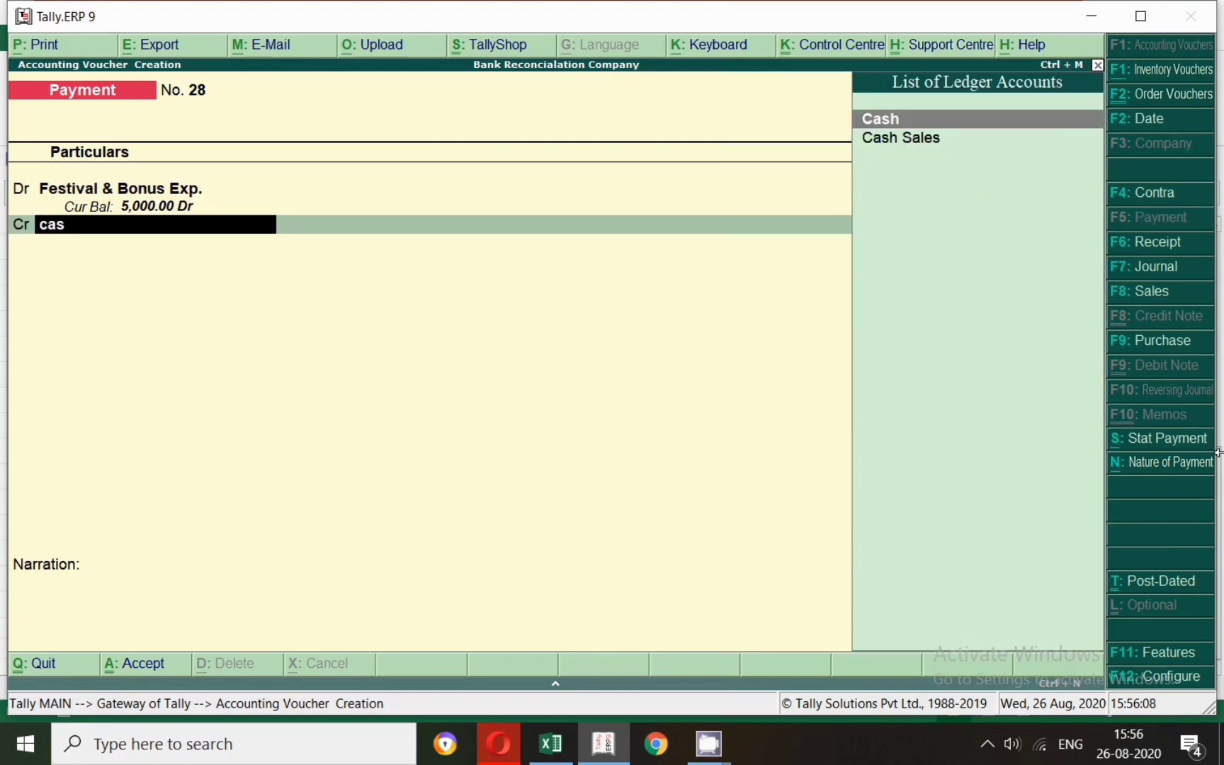
pyautogui.press('Return')
pyautogui.press('Return')
pyautogui.press('Return')
pyautogui.press('Return')
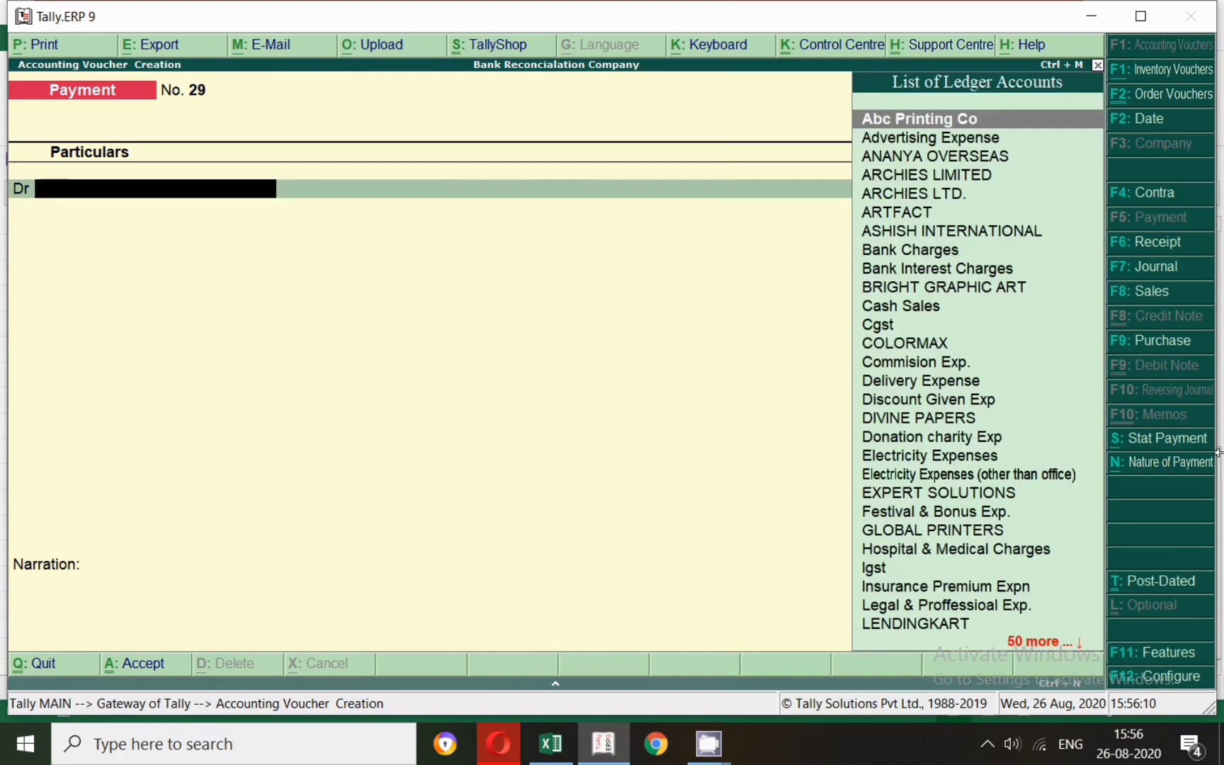
# Select the Rent Exp. row in the Excel expense list and return to Tally.
pyautogui.hotkey('alt', 'Tab')
pyautogui.click(6, 386)
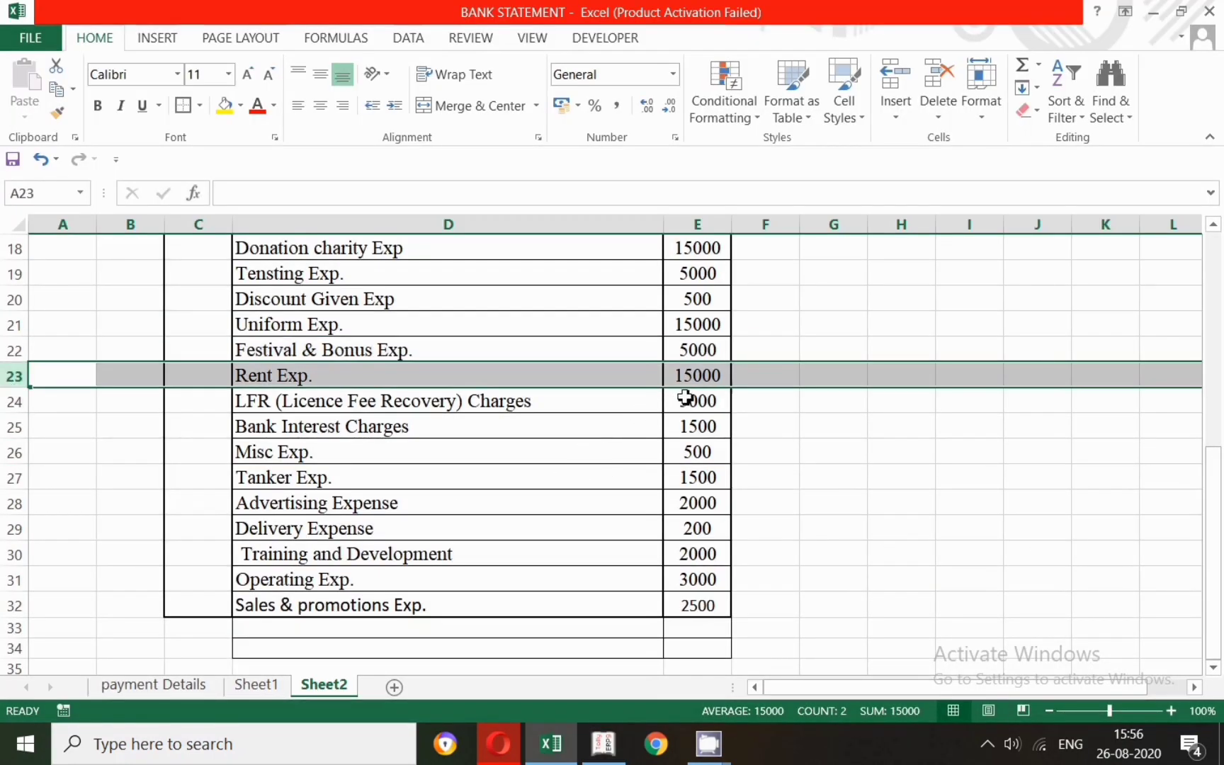
pyautogui.hotkey('alt', 'Tab')
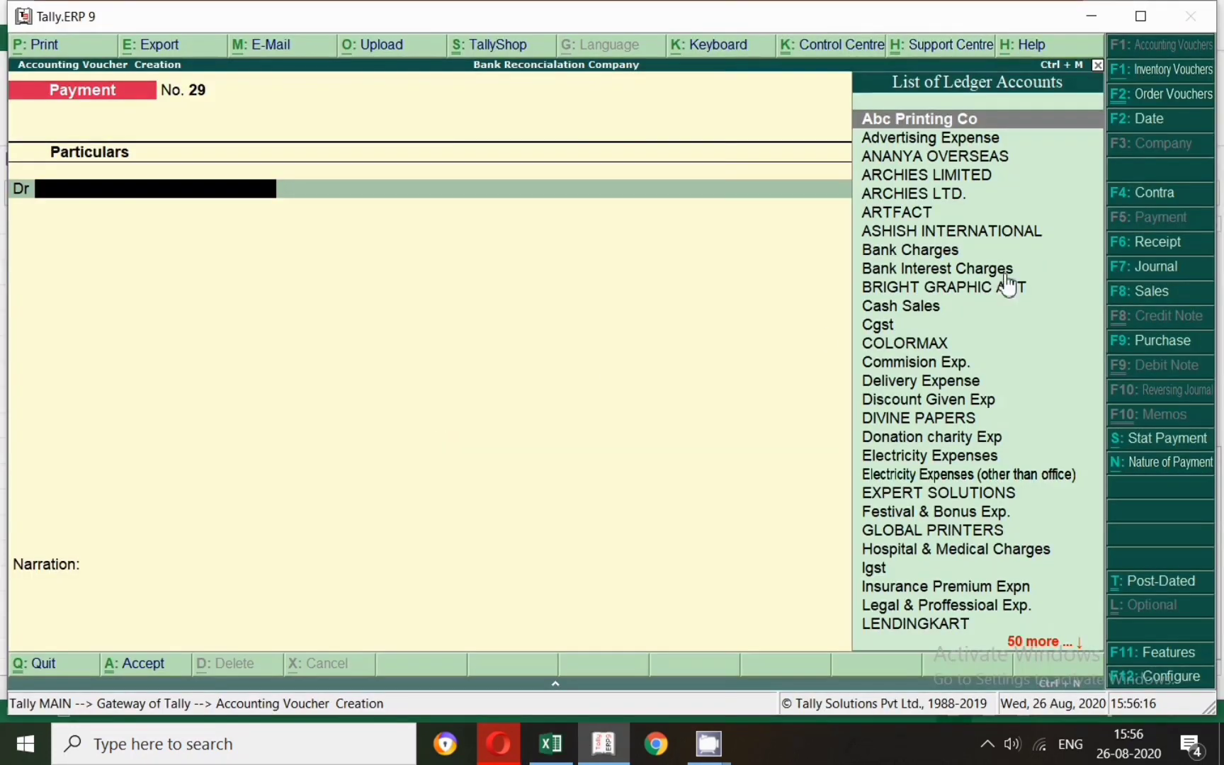
# Switch to a journal voucher and date it 31-Mar-2020.
pyautogui.click(1162, 267)
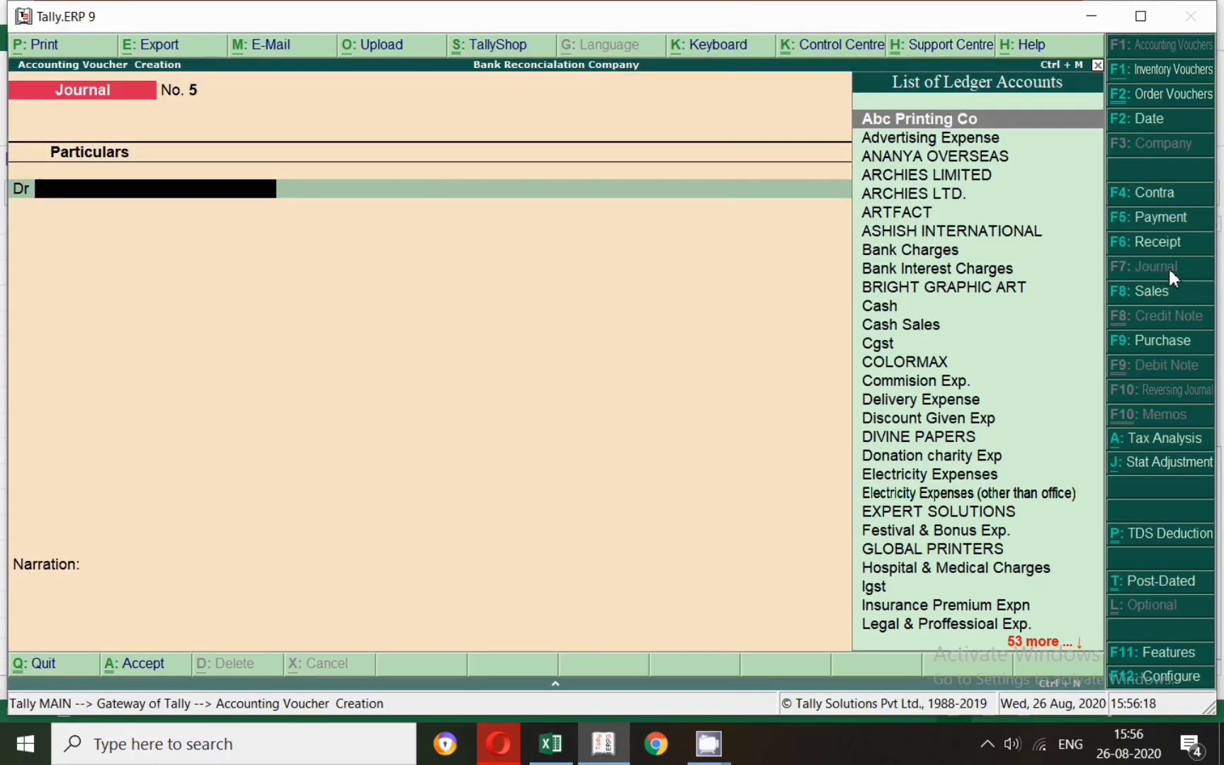
pyautogui.press('F2')
pyautogui.write('313')
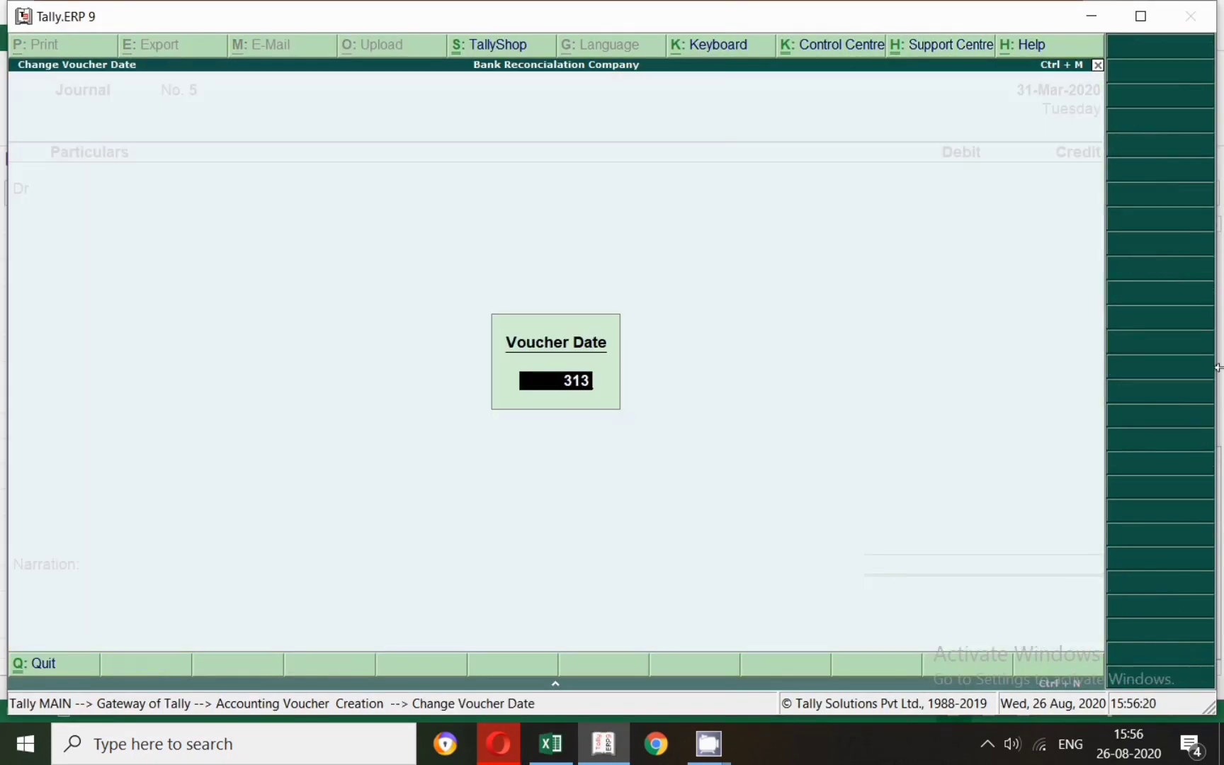
pyautogui.press('BackSpace')
pyautogui.write('.3')
pyautogui.press('Return')
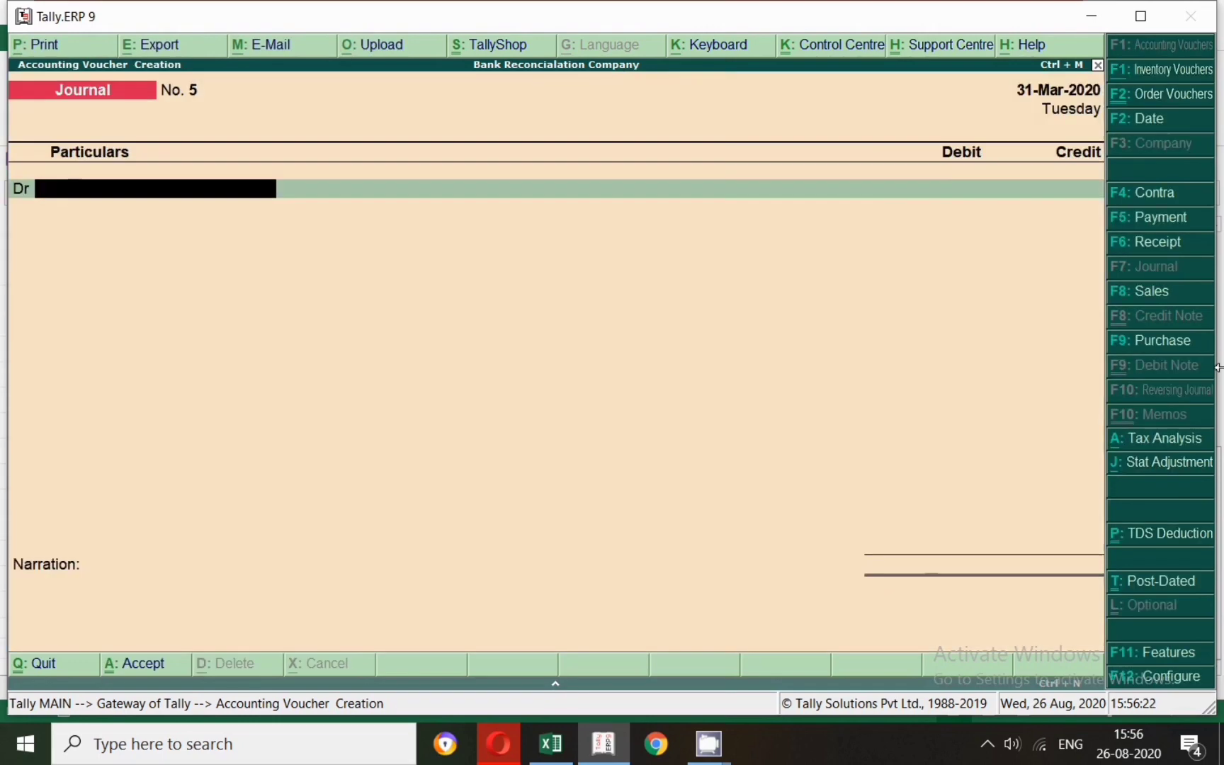
# Debit Rent Exp. with 15,000 in the journal voucher.
pyautogui.write('Ren')
pyautogui.press('Down')
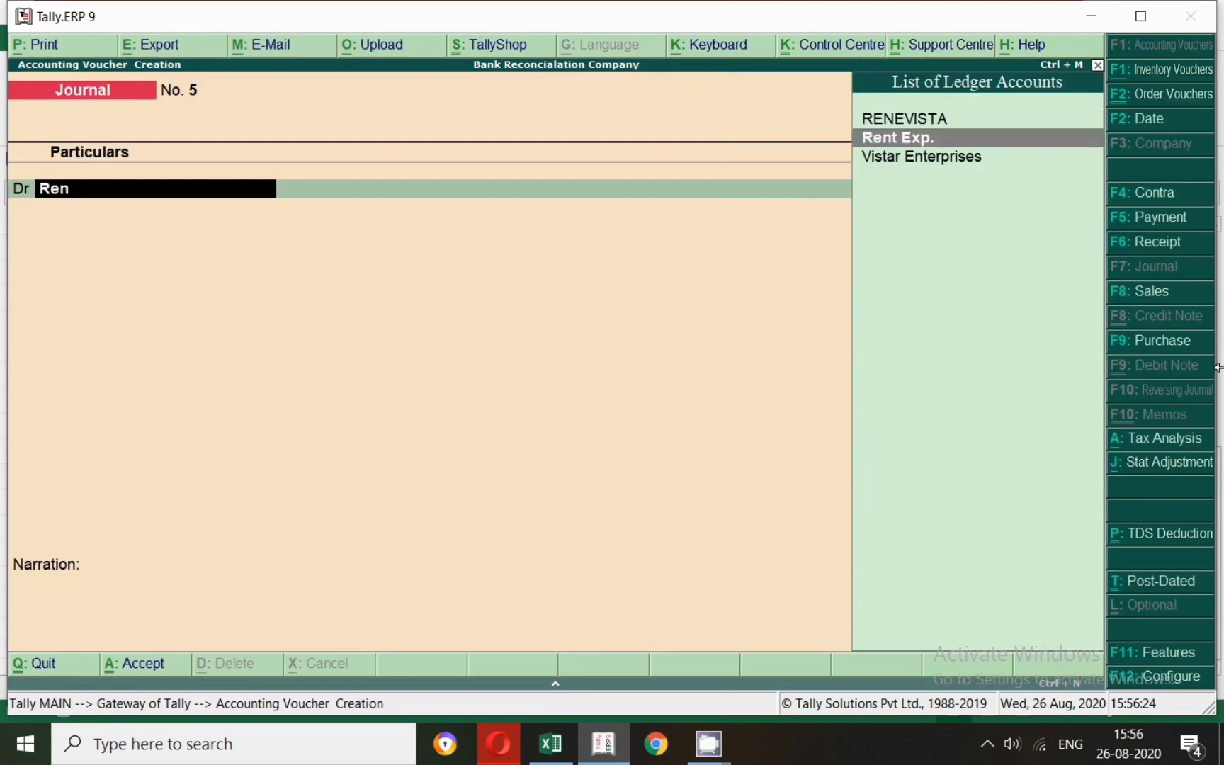
pyautogui.press('Return')
pyautogui.write('15000')
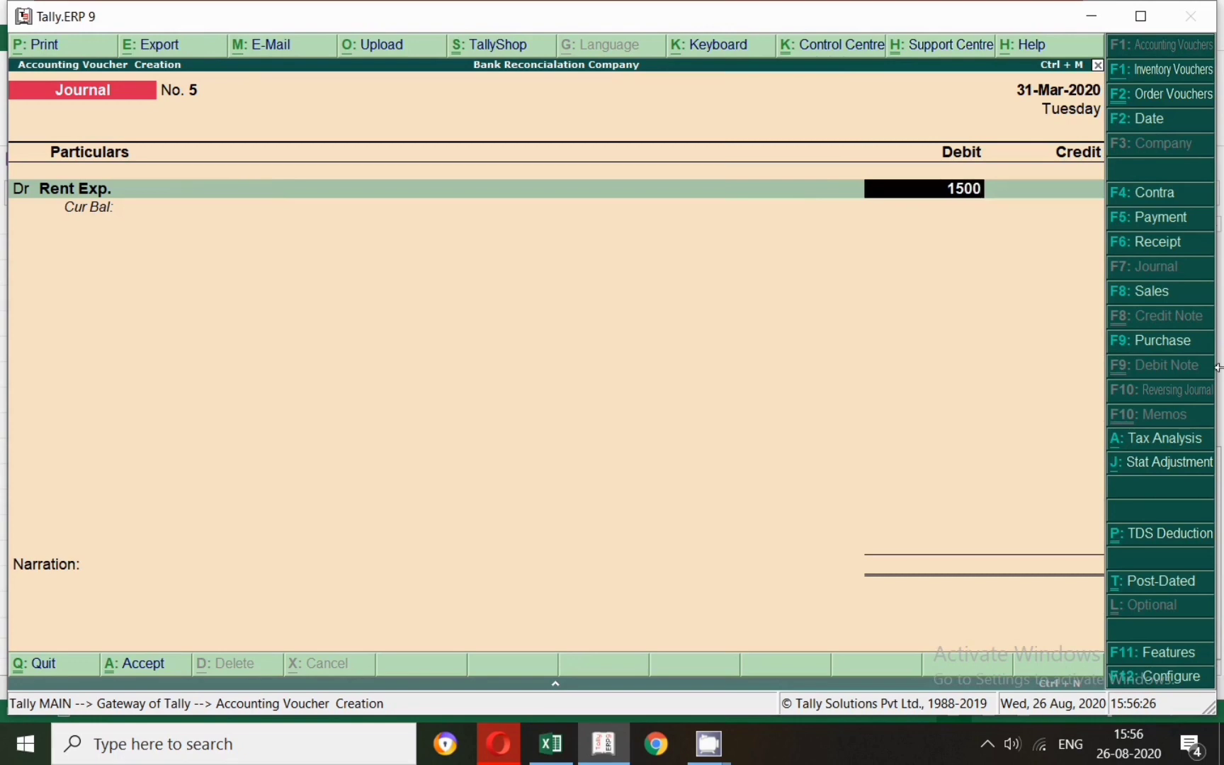
pyautogui.press('Return')
# Create the credit ledger Rent Paybale A/c under Sundry Creditors, accepting the default details, and use it in the journal voucher.
pyautogui.write('c')
pyautogui.press('Return')
pyautogui.hotkey('alt', 'c')
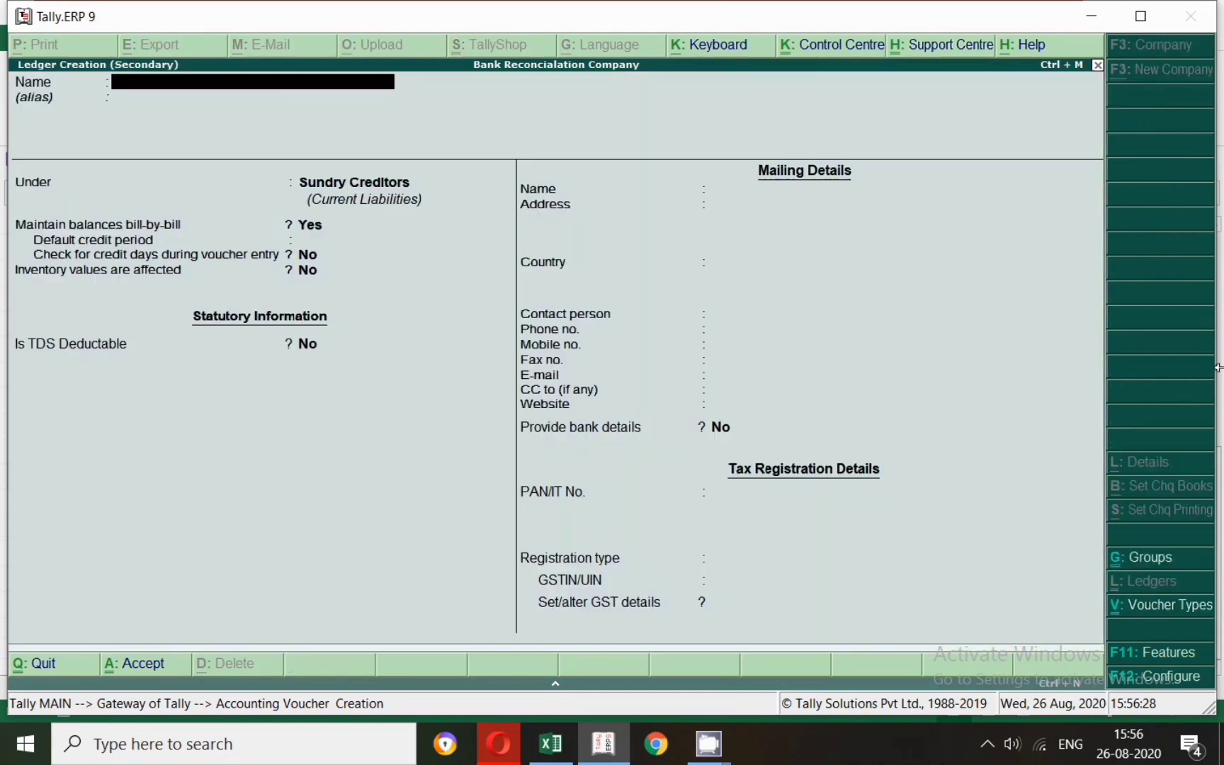
pyautogui.write('Rent Paybale A')
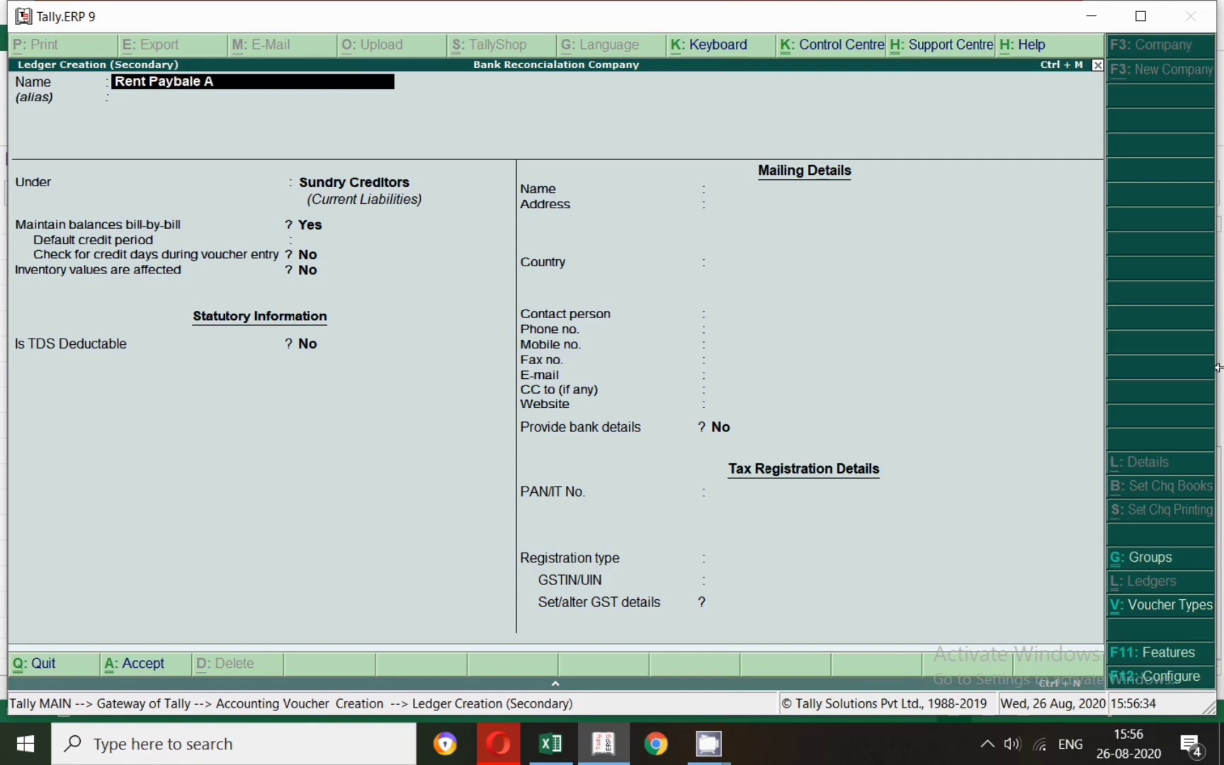
pyautogui.press('Return')
pyautogui.press('Return')
pyautogui.press('Return')
pyautogui.press('Return')
pyautogui.press('Return')
pyautogui.press('Return')
pyautogui.press('Return')
pyautogui.press('Return')
pyautogui.press('Return')
pyautogui.press('Return')
pyautogui.press('Return')
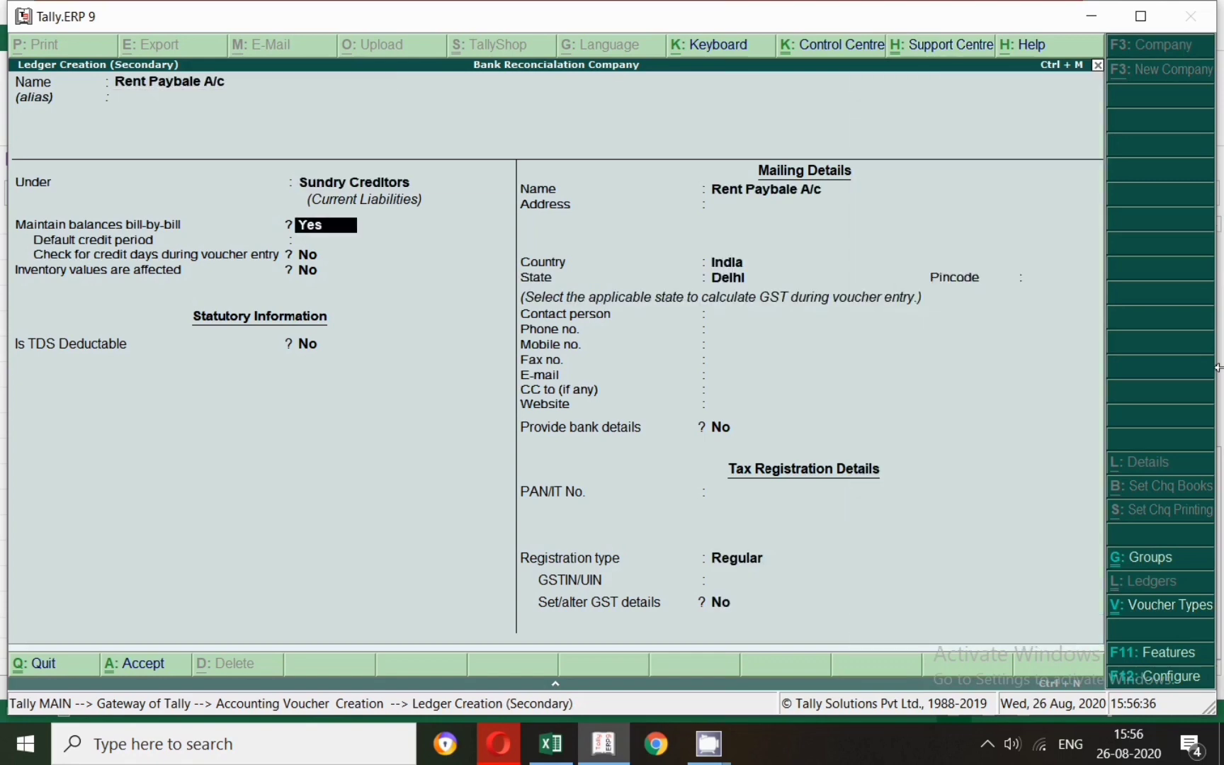
pyautogui.press('Return')
pyautogui.press('Return')
pyautogui.press('Return')
pyautogui.press('Return')
pyautogui.press('Return')
pyautogui.press('Return')
pyautogui.press('Return')
pyautogui.press('Return')
pyautogui.press('Return')
pyautogui.press('Return')
pyautogui.press('Return')
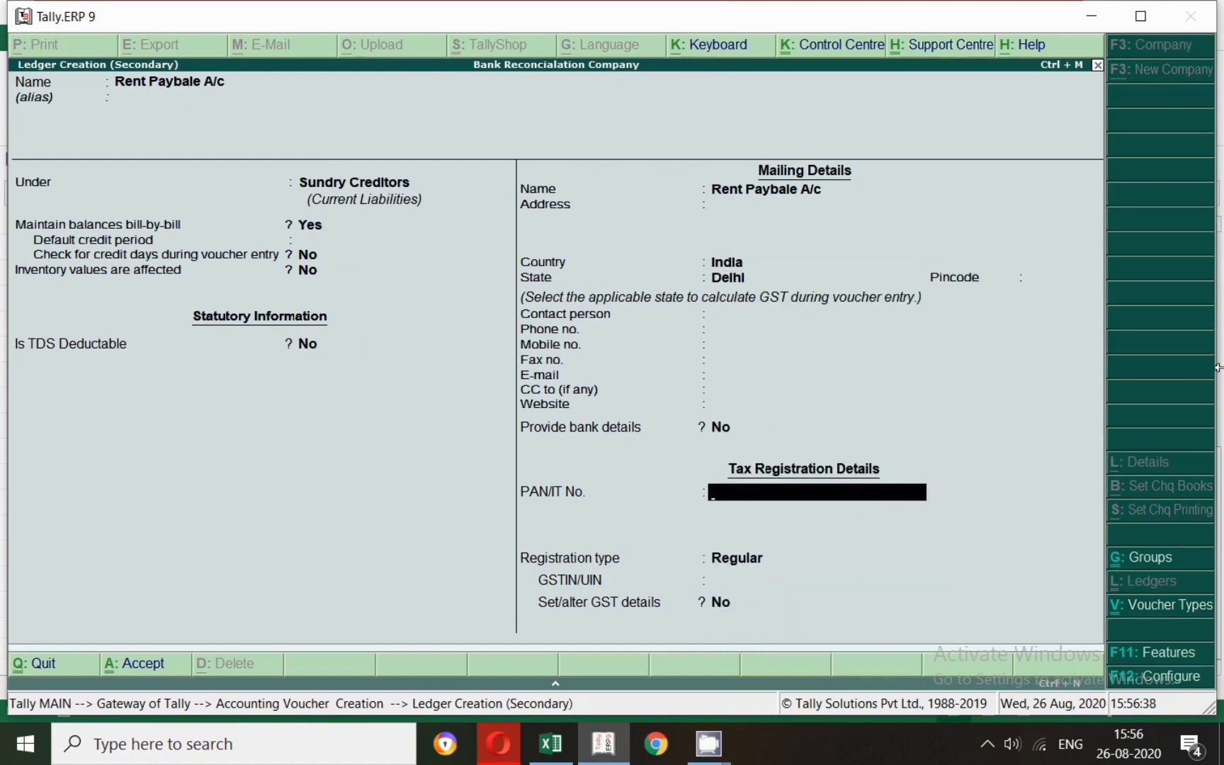
pyautogui.press('Return')
pyautogui.press('Return')
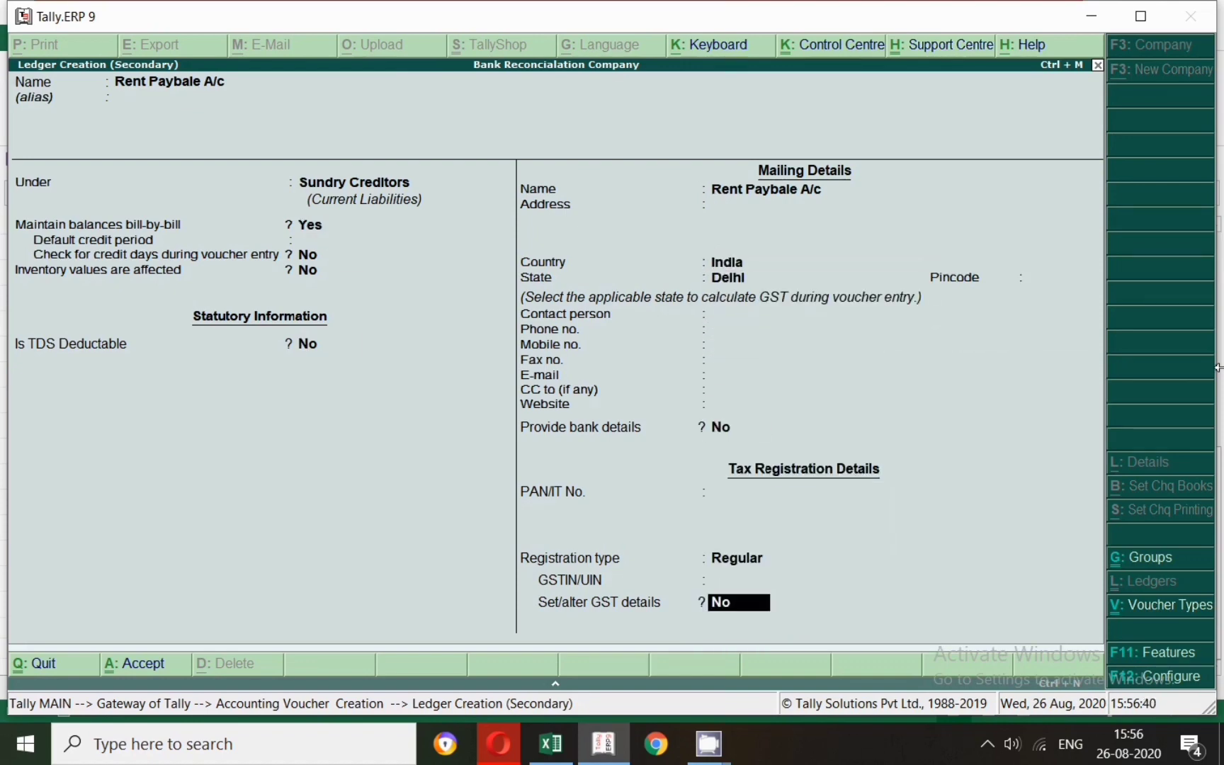
pyautogui.press('Return')
pyautogui.press('Return')
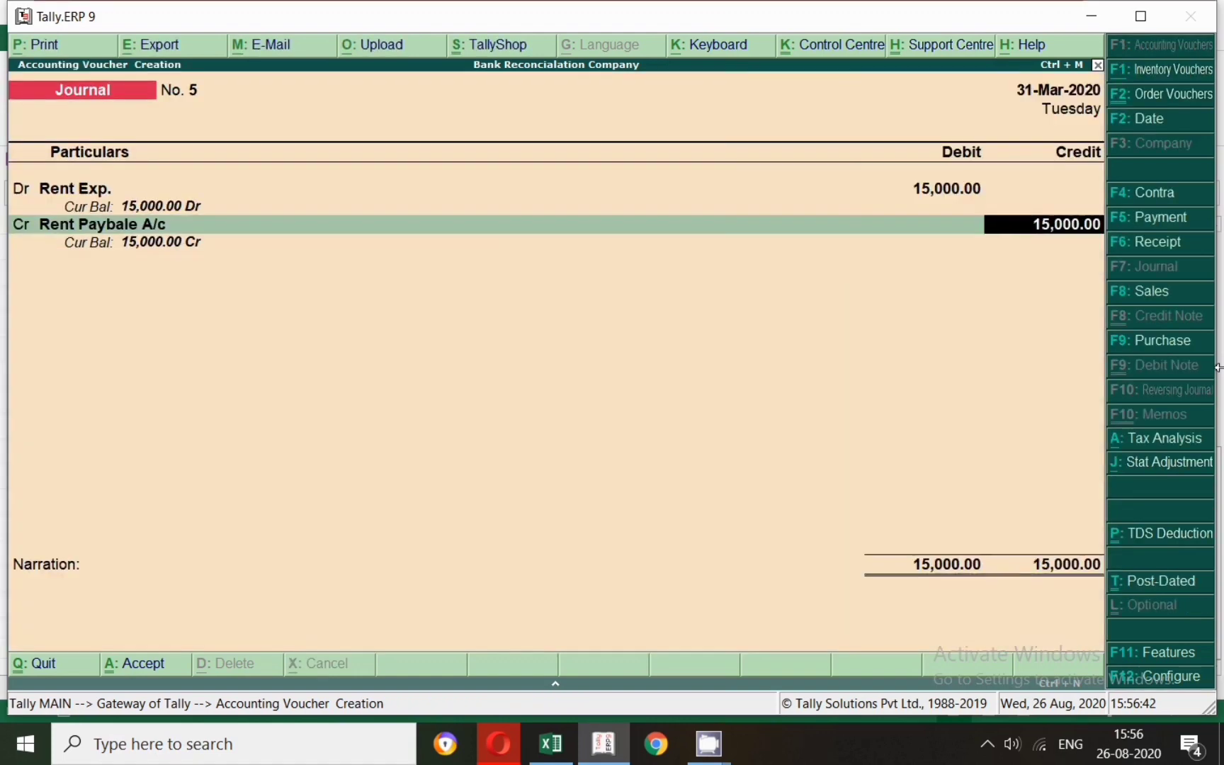
# Credit Rent Paybale A/c with 15,000 as New Ref 5 and save the journal voucher without a narration.
pyautogui.press('Return')
pyautogui.press('Return')
pyautogui.press('BackSpace')
pyautogui.press('Up')
pyautogui.press('Return')
pyautogui.press('Return')
pyautogui.press('Return')
pyautogui.press('Return')
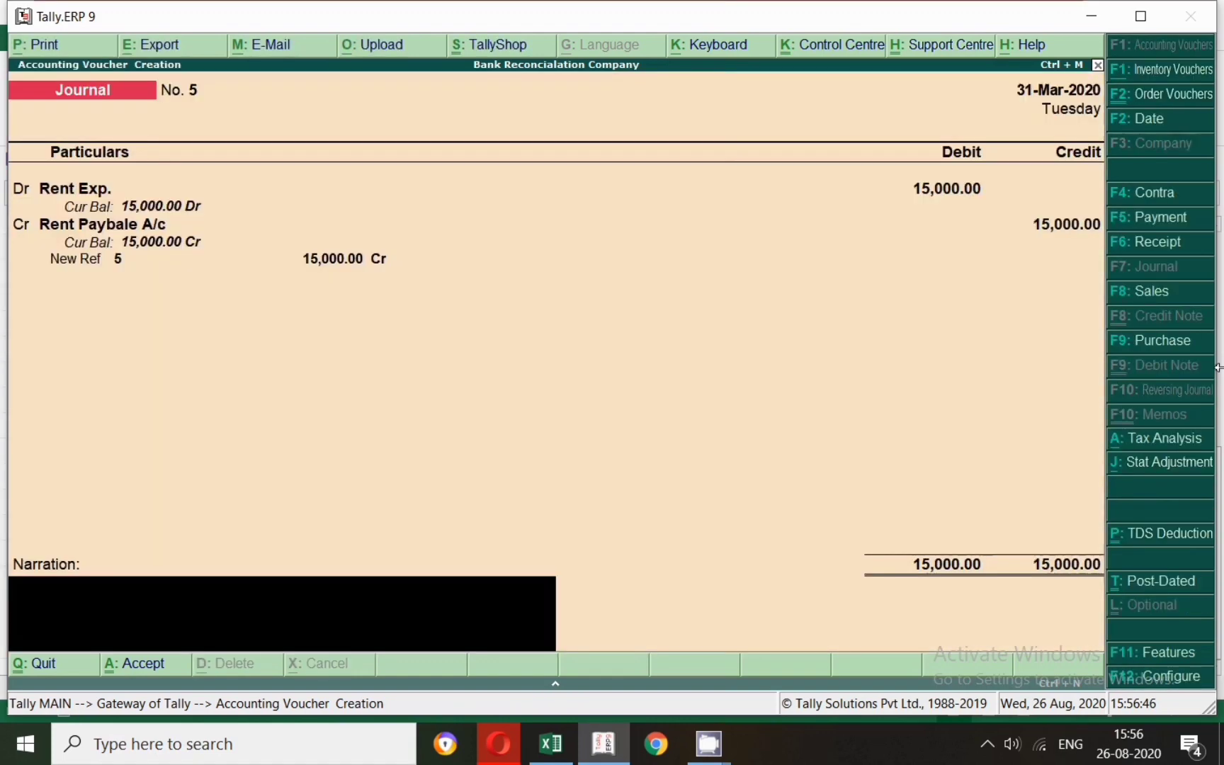
pyautogui.press('Return')
pyautogui.press('Return')
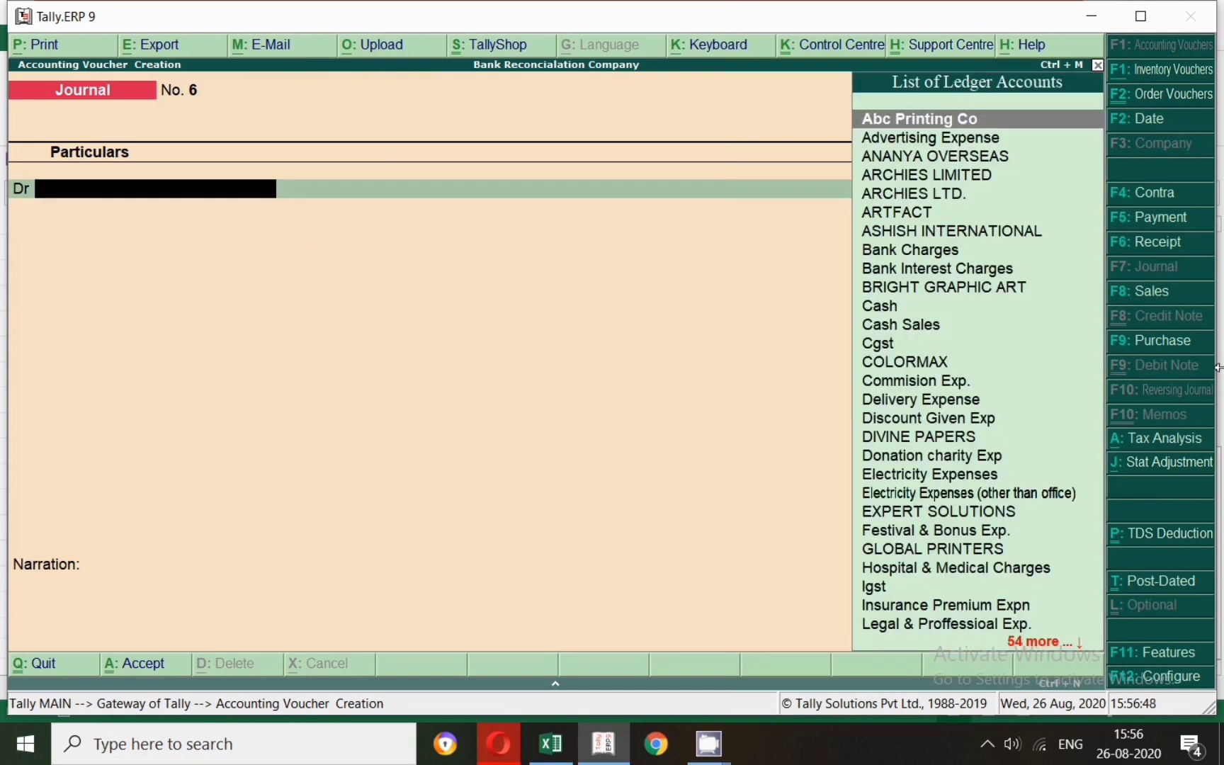
# Switch to a payment voucher and date it 31-Mar-2020.
pyautogui.click(1142, 215)
pyautogui.press('F2')
pyautogui.write('31.3')
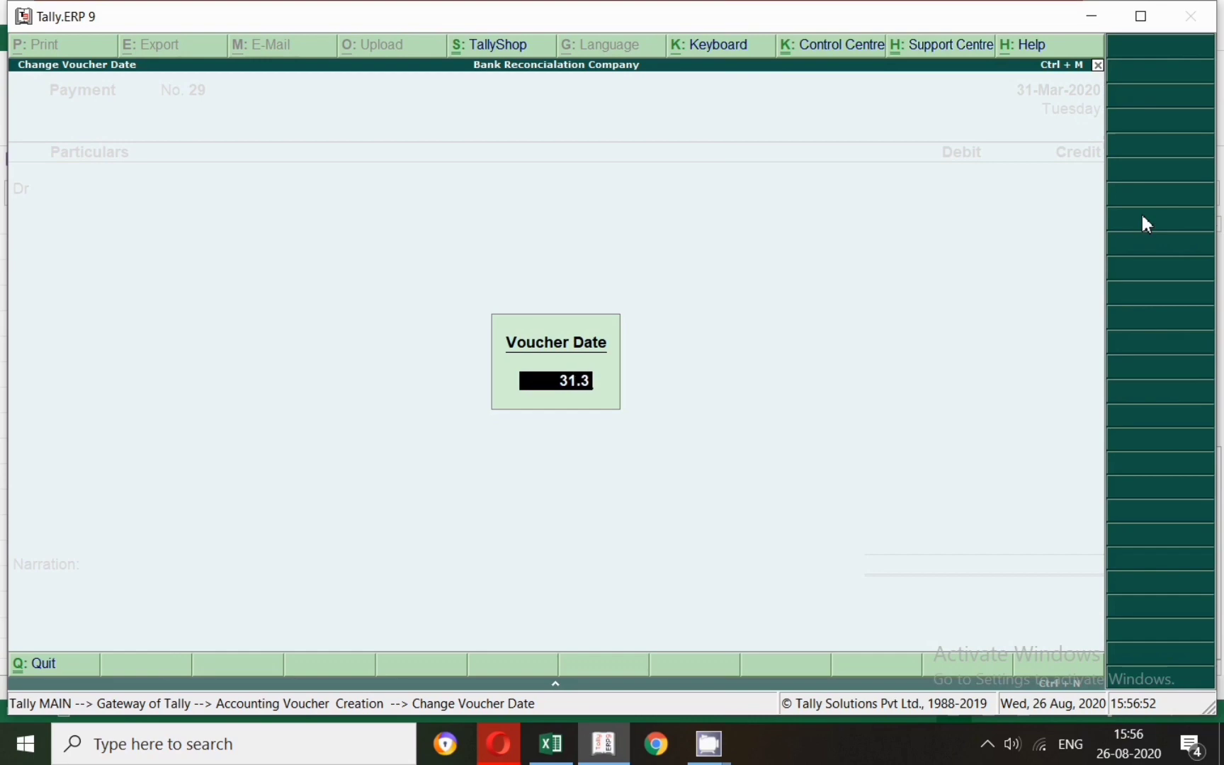
pyautogui.press('Return')
# Debit Rent Paybale A/c with 15,000 in the payment voucher and allocate it against reference 5.
pyautogui.write('Ren')
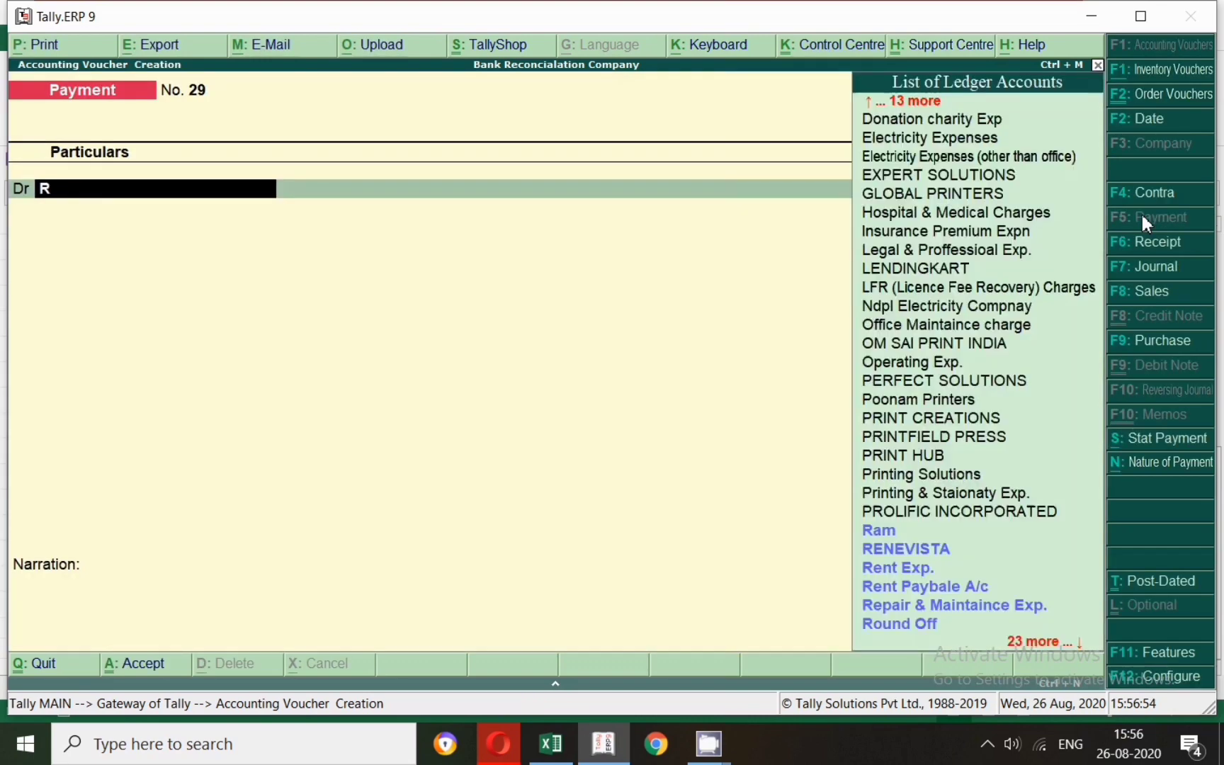
pyautogui.press('Down')
pyautogui.press('Down')
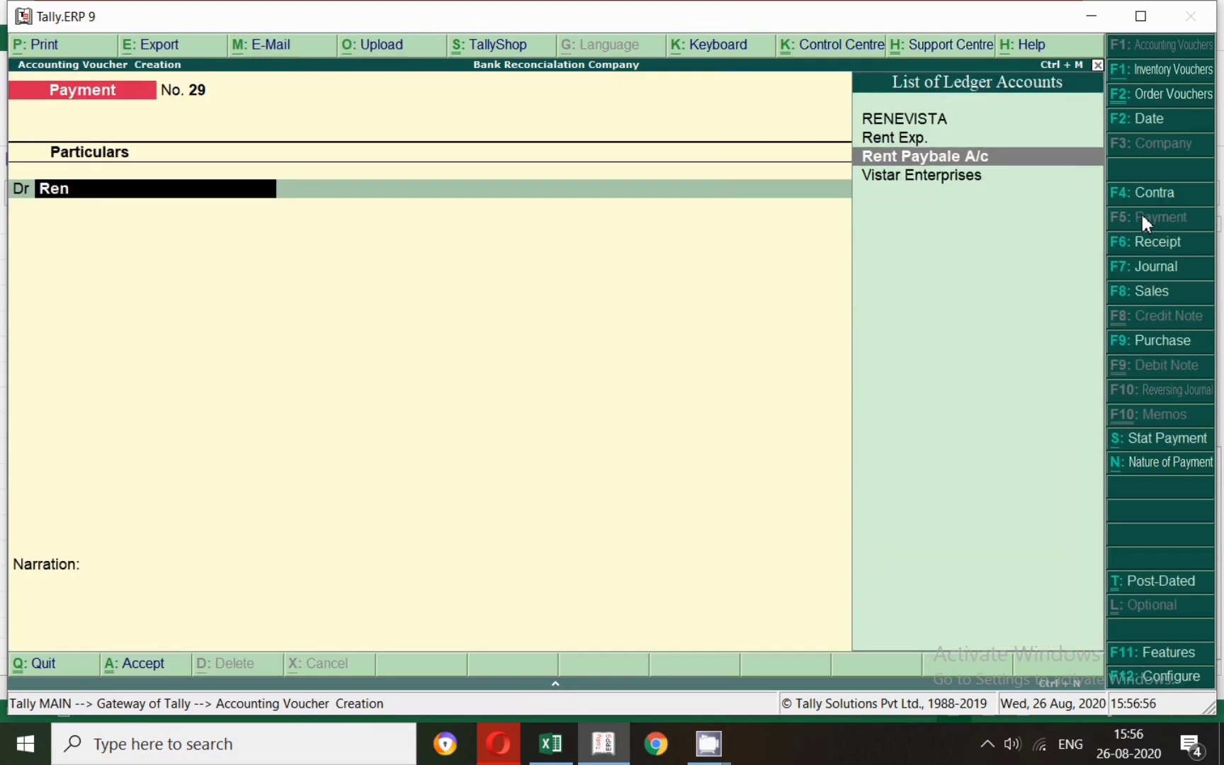
pyautogui.press('Return')
pyautogui.write('15,000')
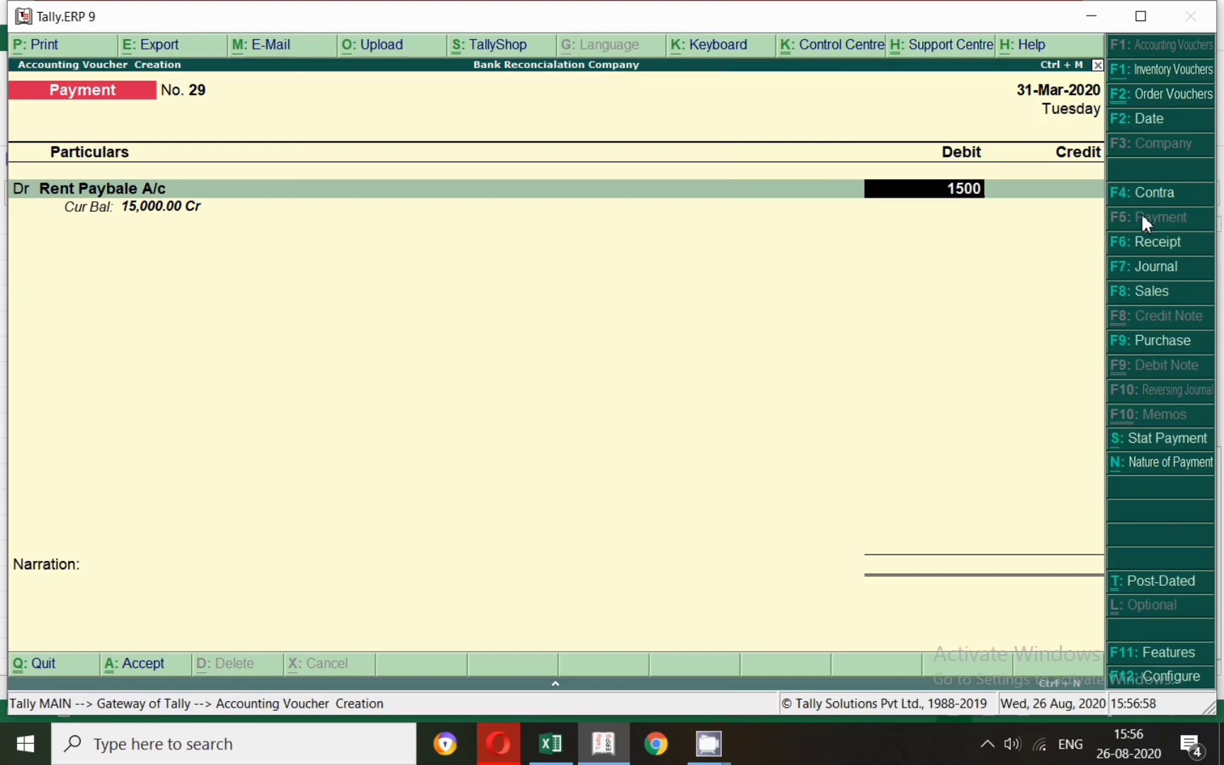
pyautogui.press('Return')
pyautogui.press('Return')
pyautogui.press('Return')
pyautogui.press('Return')
# Credit Sbi with 15,000 as a cheque, accepting the default bank allocation, and save the rent payment voucher without a narration.
pyautogui.write('Sbi')
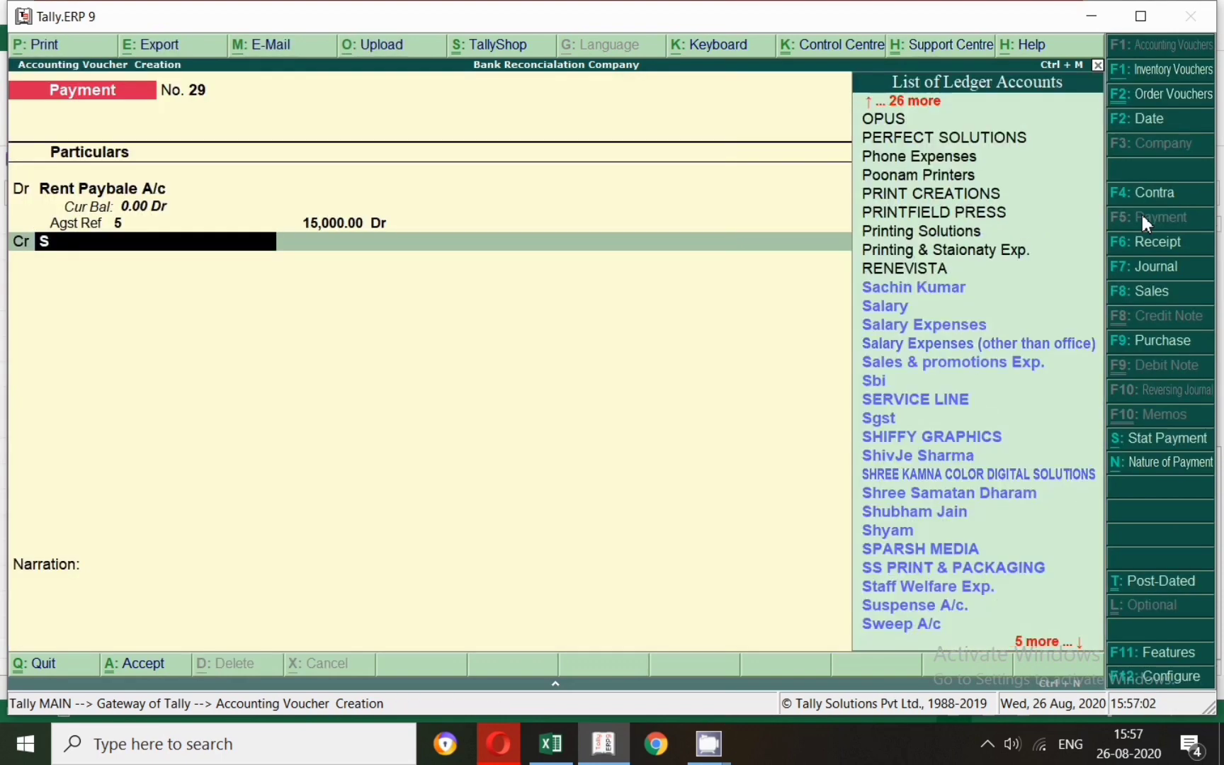
pyautogui.press('Return')
pyautogui.press('Return')
pyautogui.press('Return')
pyautogui.press('Return')
pyautogui.press('Return')
pyautogui.press('Return')
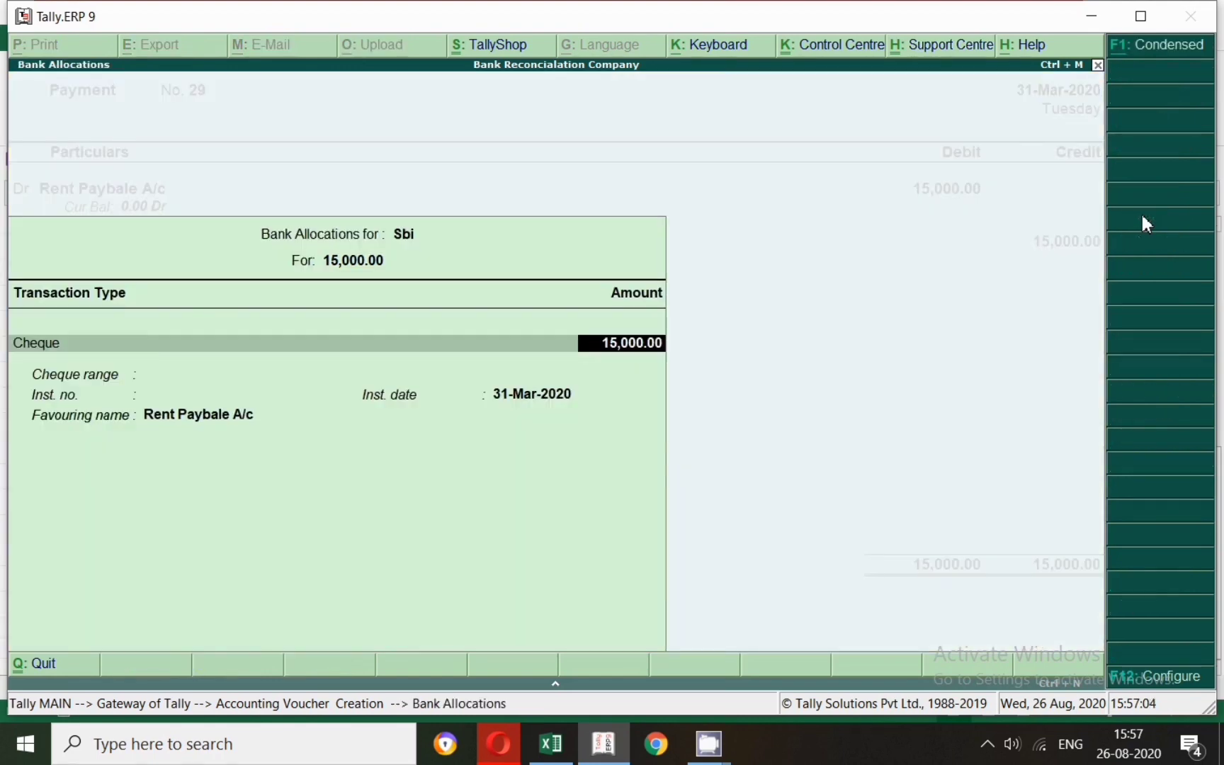
pyautogui.press('Return')
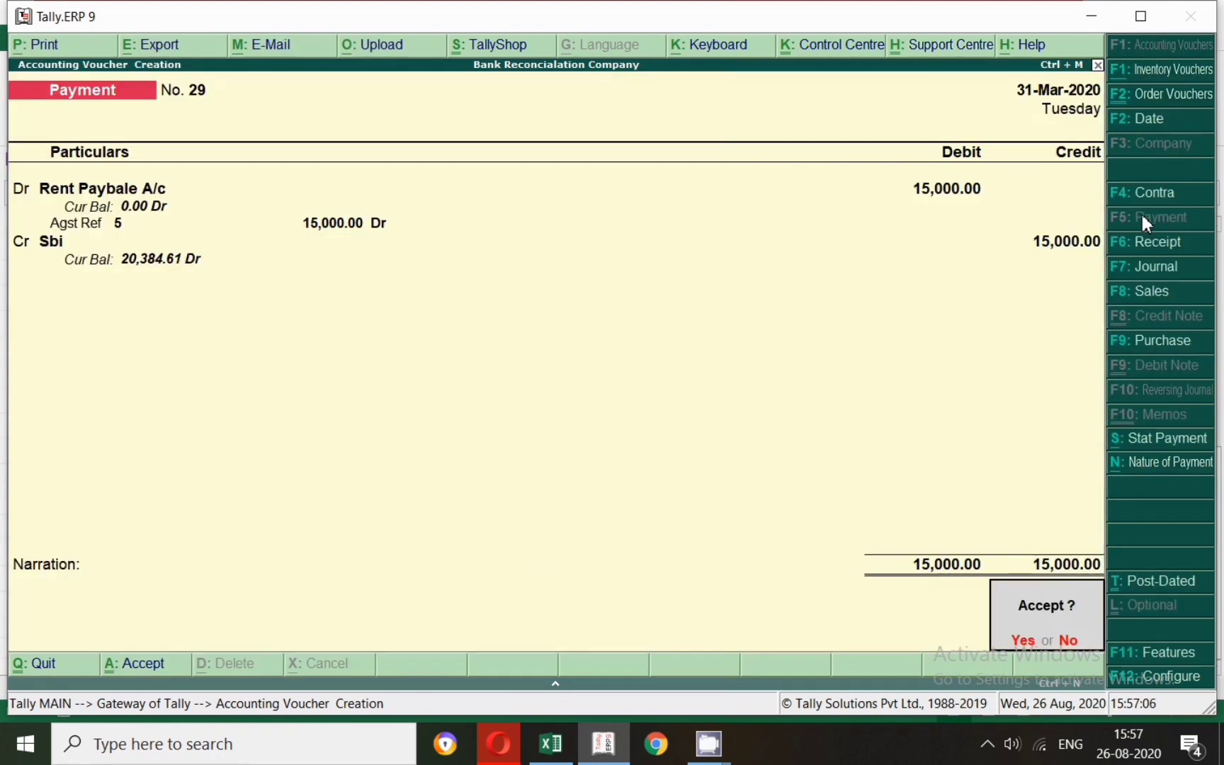
pyautogui.press('Return')
# Mark the LFR (Licence Fee Recovery) Charges row in the Excel sheet and date the next Tally payment voucher 31-Mar-2020.
pyautogui.hotkey('alt', 'Tab')
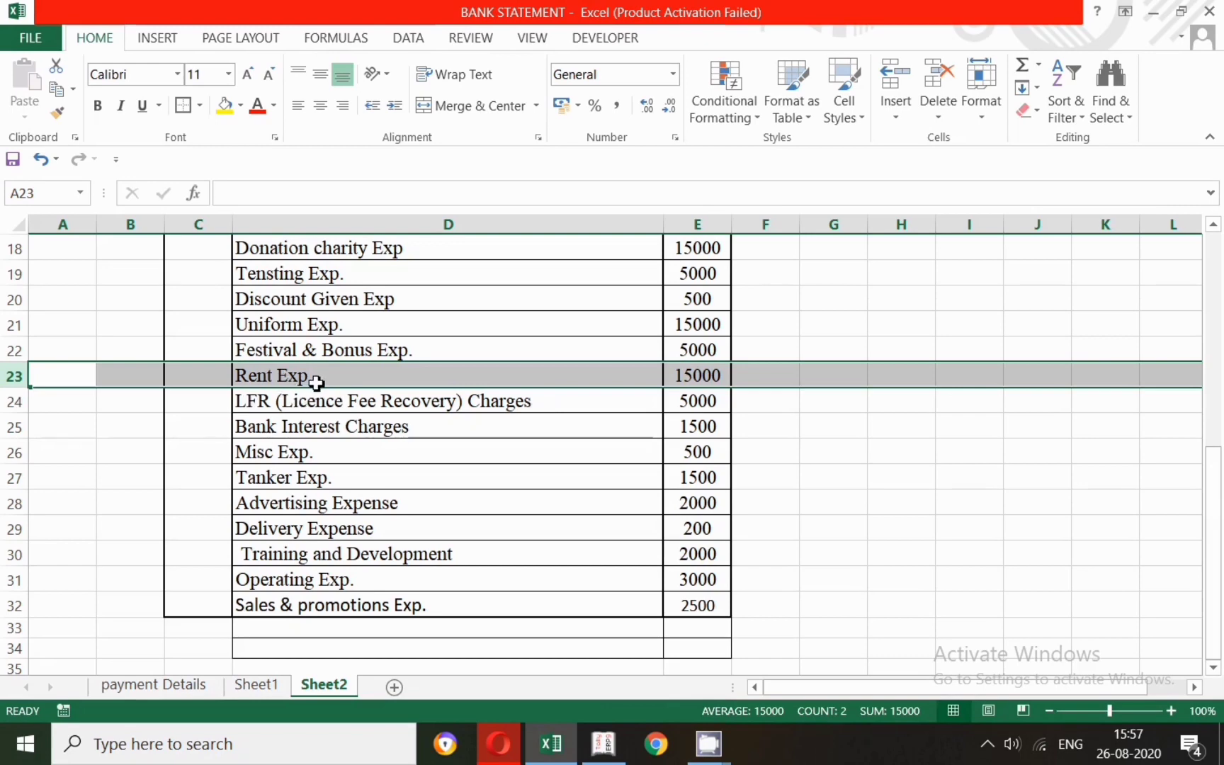
pyautogui.click(16, 405)
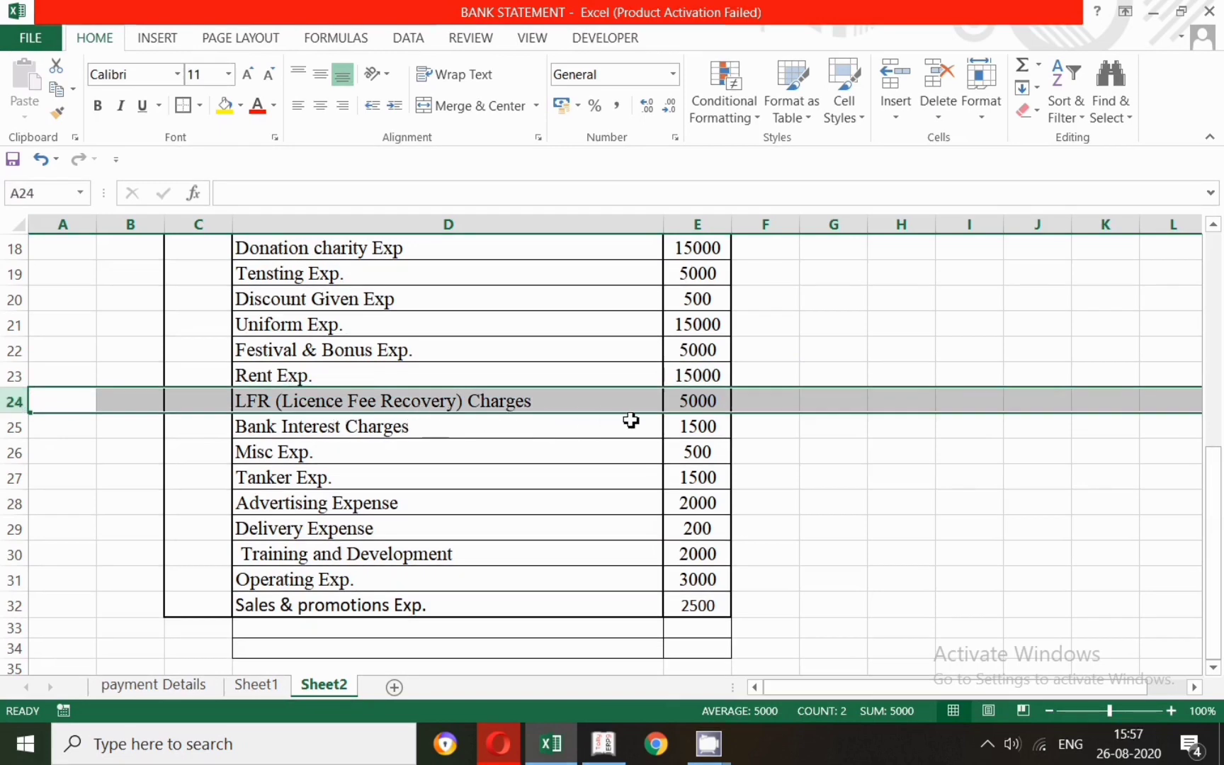
pyautogui.hotkey('alt', 'Tab')
pyautogui.press('F2')
pyautogui.write('31')
pyautogui.press('Return')
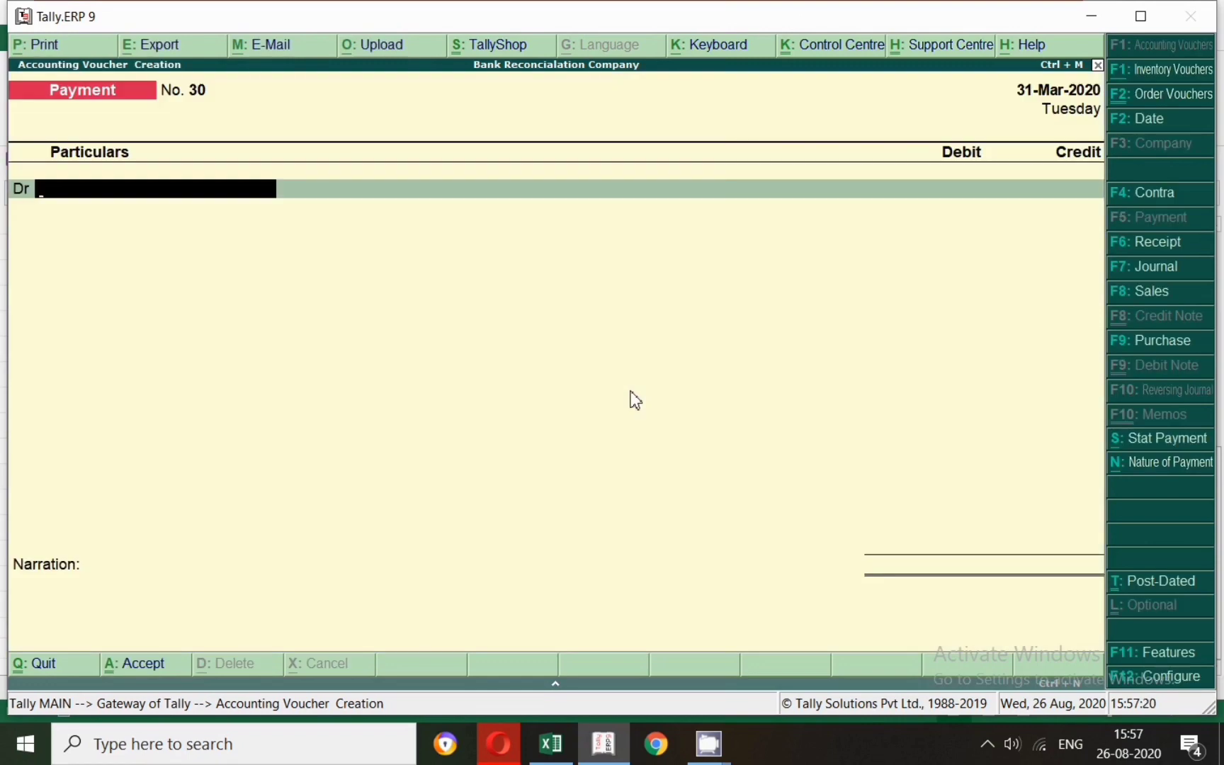
# Debit LFR (Licence Fee Recovery) Charges with 5,000 in the payment voucher.
pyautogui.write('Lfr')
pyautogui.press('Return')
pyautogui.write('5,000')
pyautogui.press('Return')
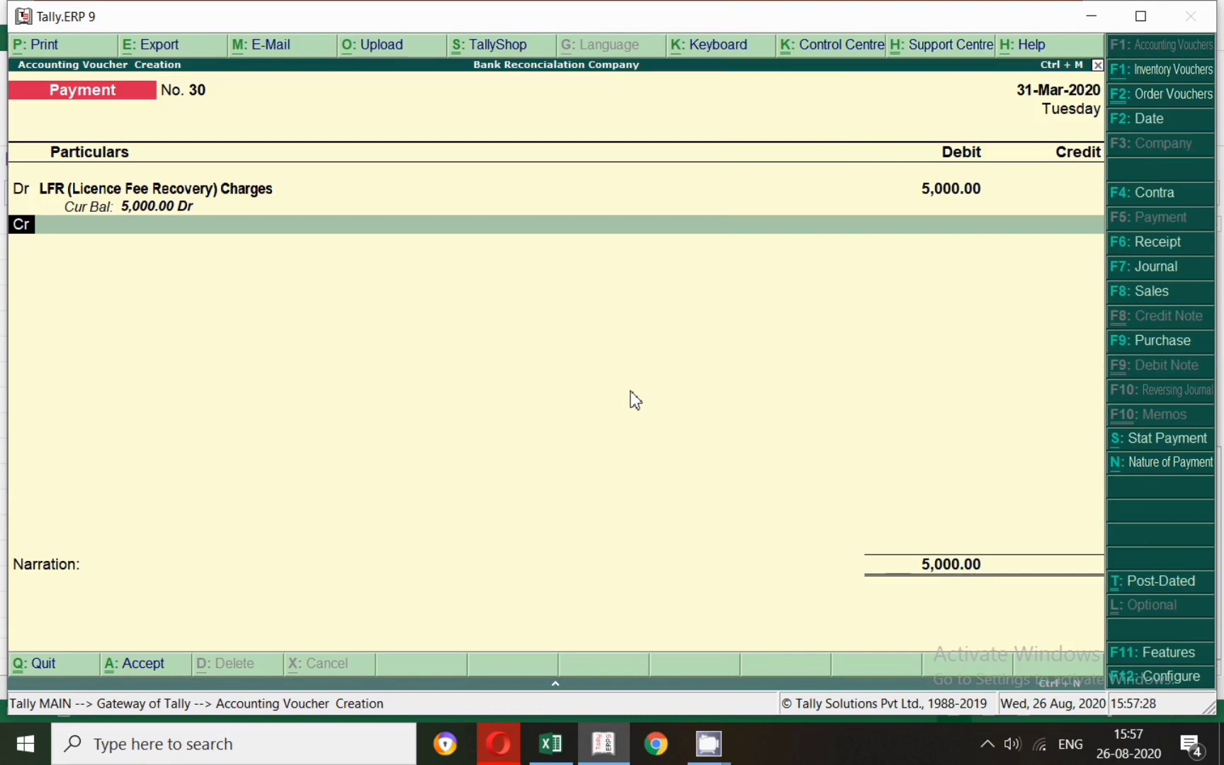
# Credit Cash with 5,000 and save the LFR charges payment voucher without a narration.
pyautogui.press('Return')
pyautogui.write('Ca')
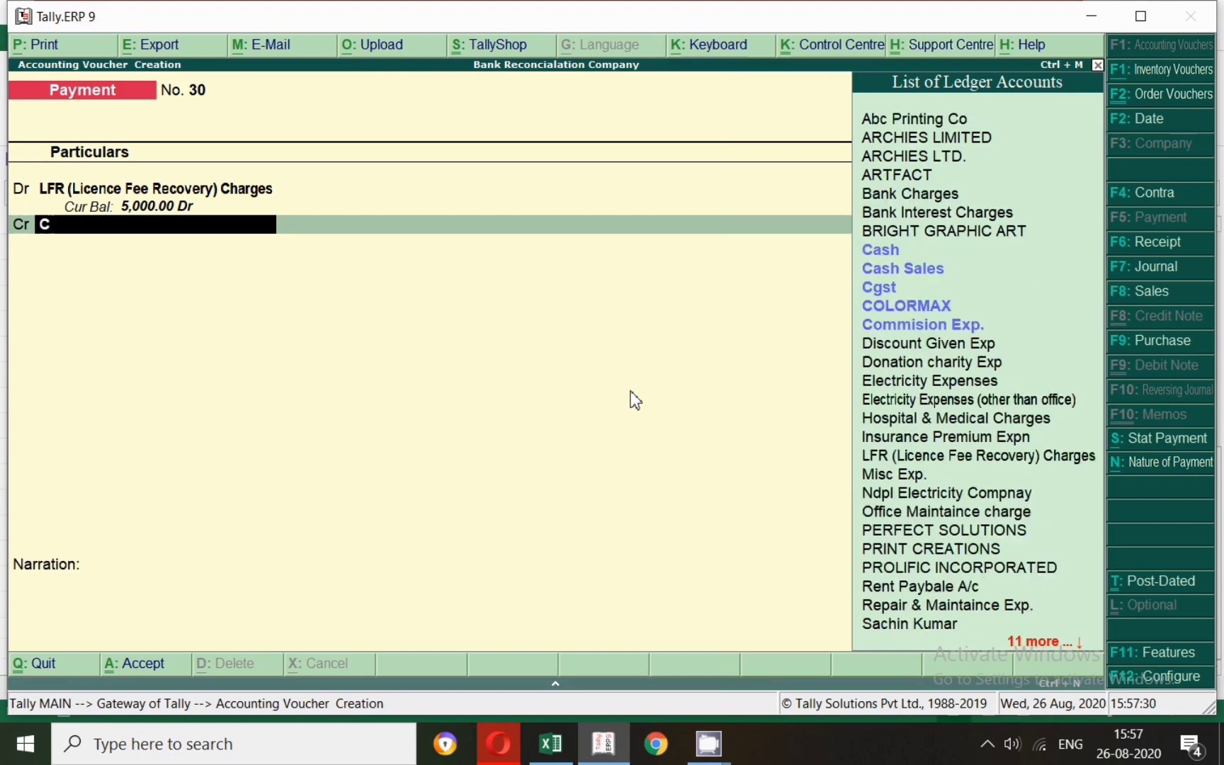
pyautogui.press('Return')
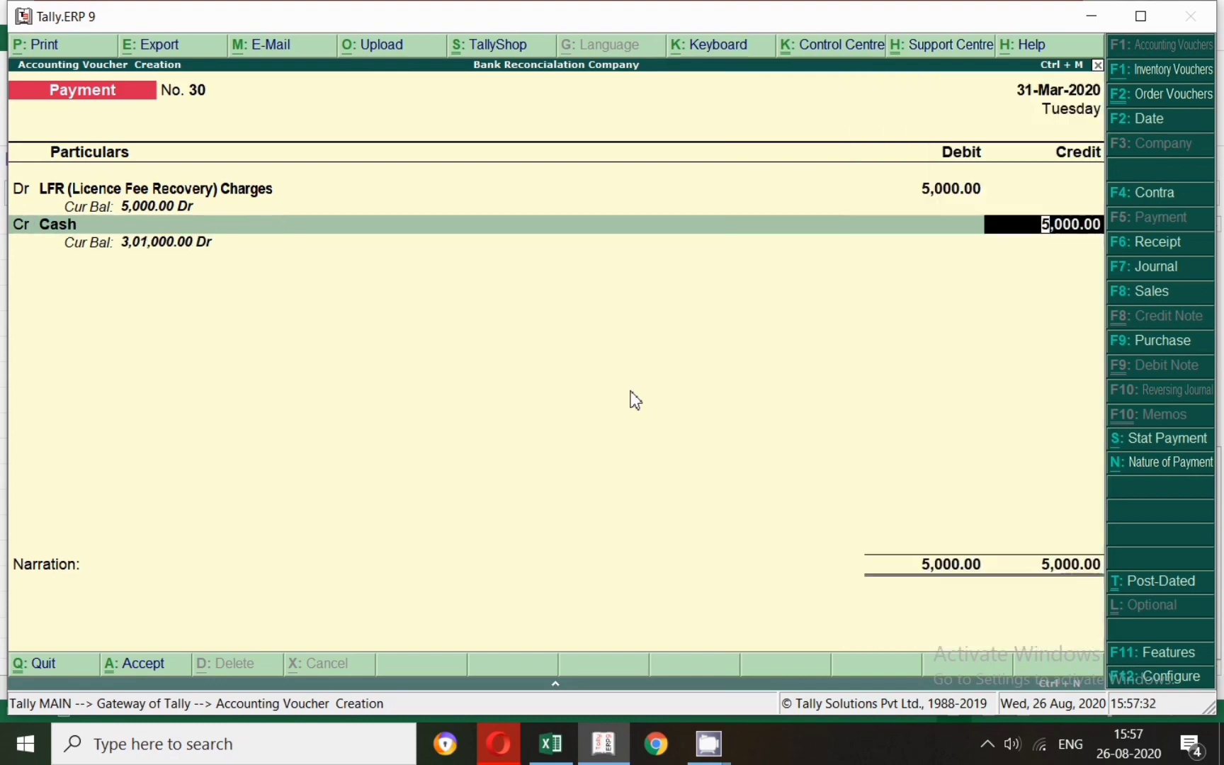
pyautogui.press('Return')
pyautogui.press('Return')
pyautogui.press('Return')
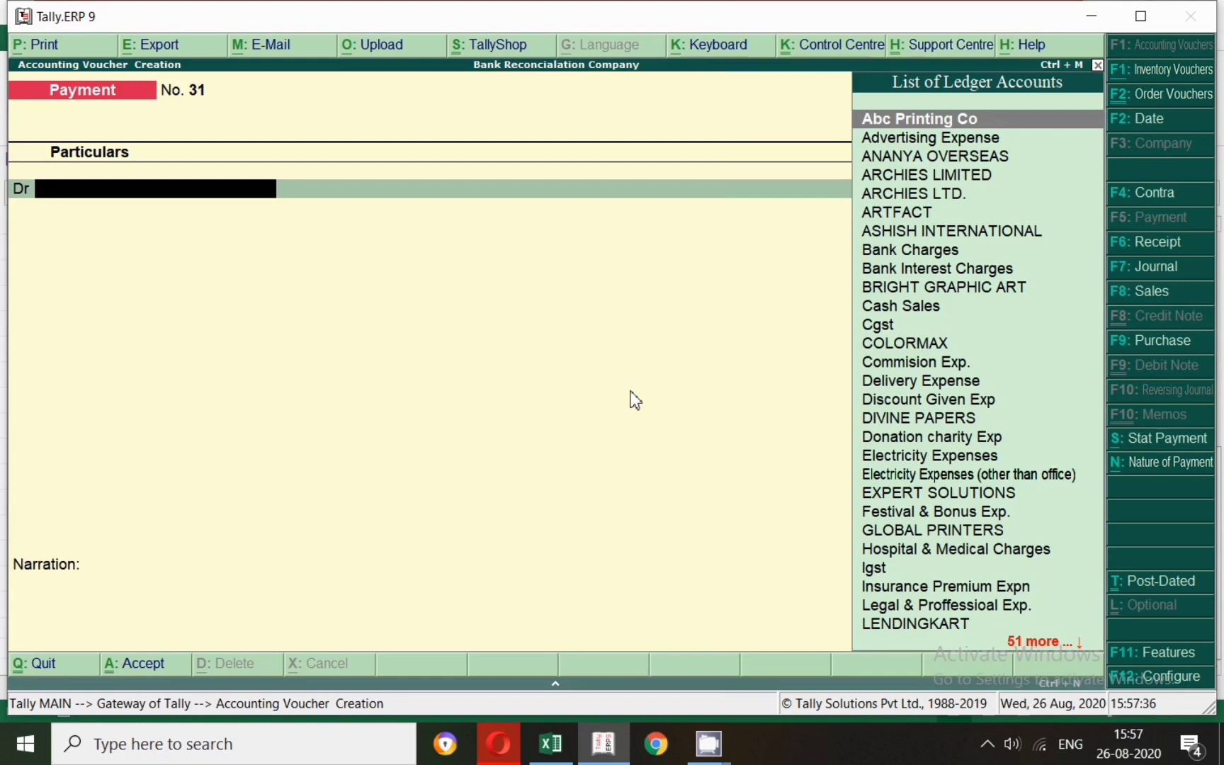
# Mark the Bank Interest Charges row in the Excel sheet and date the next Tally payment voucher 31-Mar-2020.
pyautogui.hotkey('alt', 'Tab')
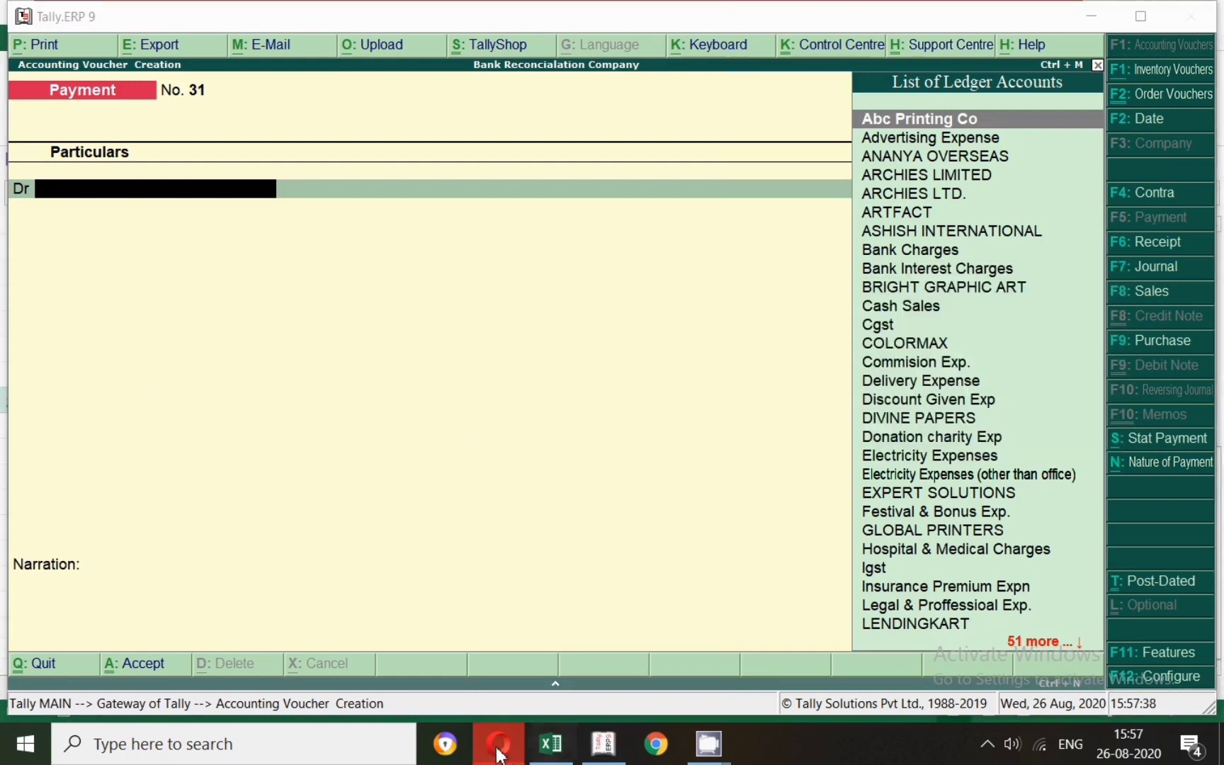
pyautogui.click(551, 744)
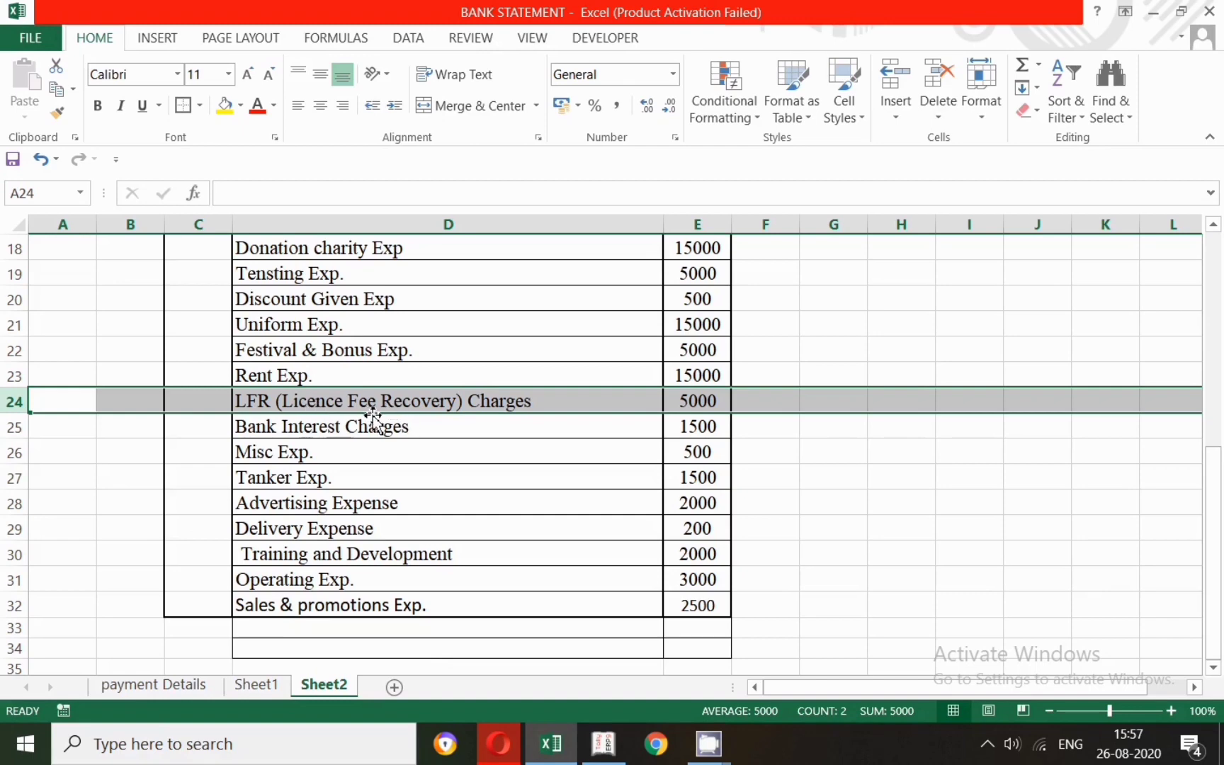
pyautogui.click(17, 428)
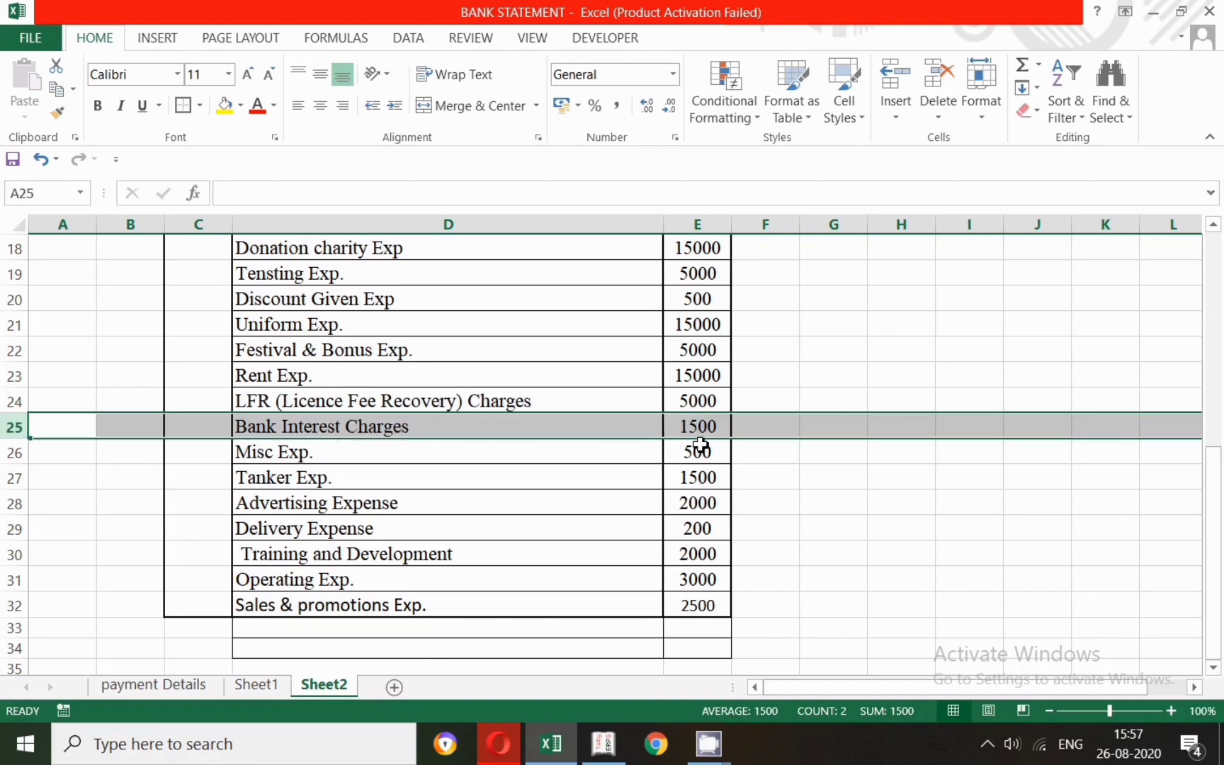
pyautogui.hotkey('alt', 'Tab')
pyautogui.press('F2')
pyautogui.write('31')
pyautogui.press('Return')
# Debit Bank Interest Charges with 1,500 in the payment voucher, checking the amount in the Excel sheet.
pyautogui.write('Bank')
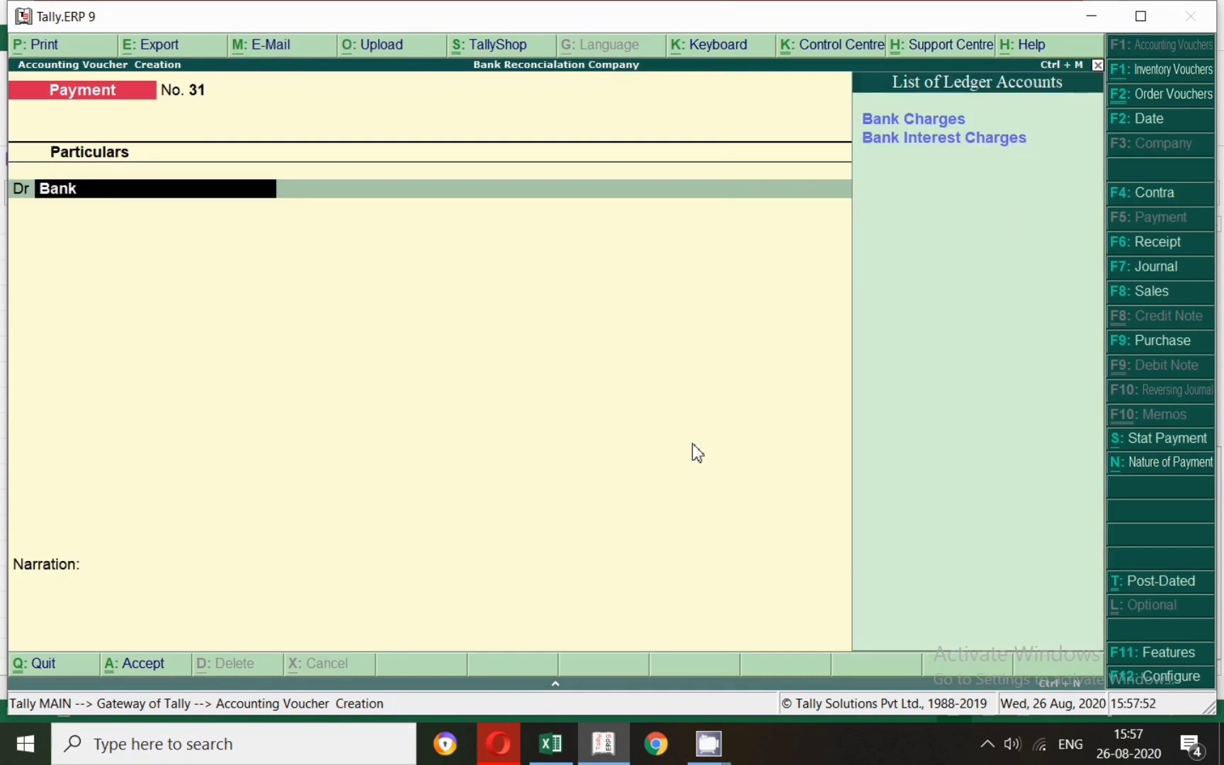
pyautogui.press('Down')
pyautogui.press('Return')
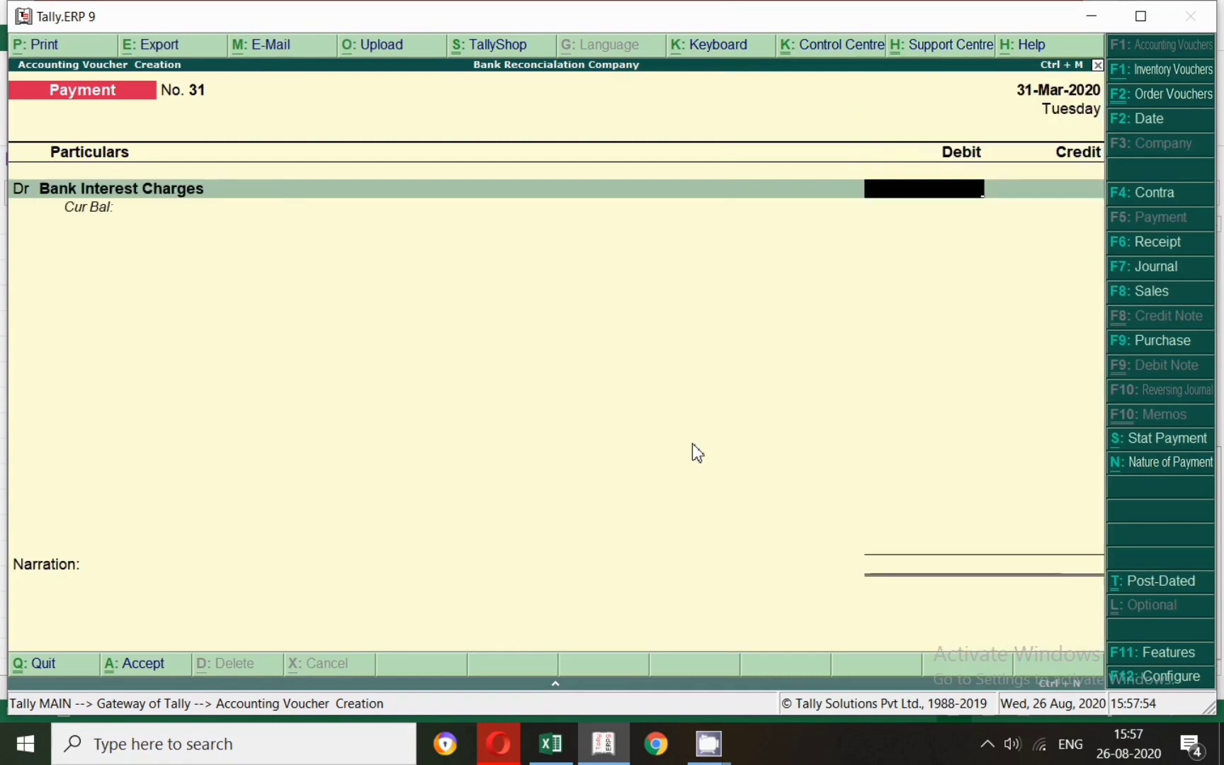
pyautogui.hotkey('alt', 'Tab')
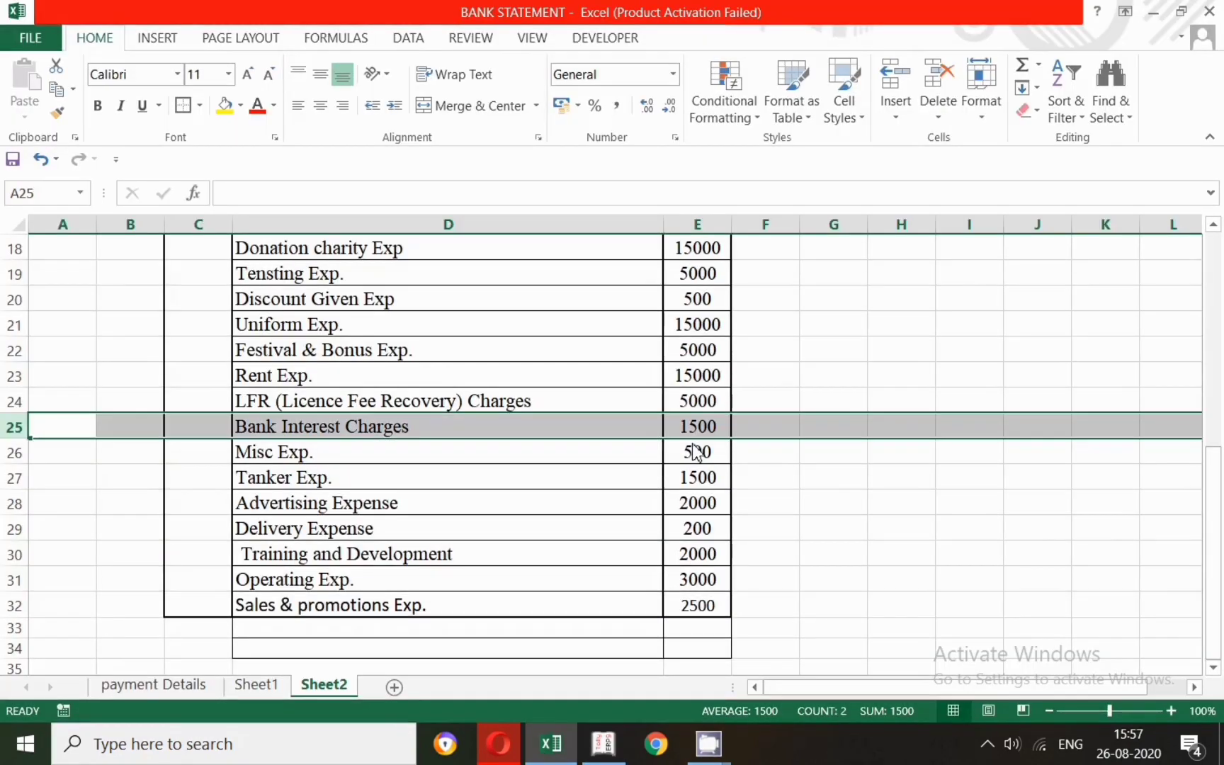
pyautogui.hotkey('alt', 'Tab')
pyautogui.write('1500')
pyautogui.press('Return')
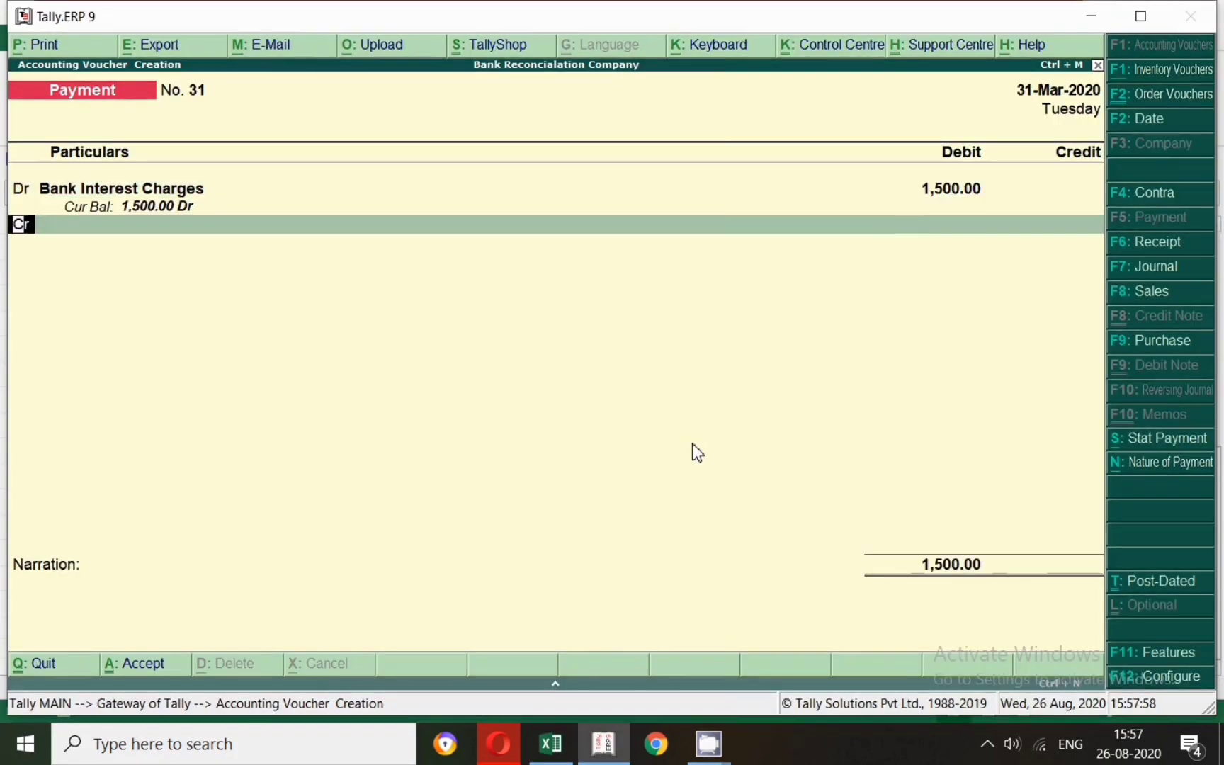
# Credit Sbi with 1,500, accept the default bank allocation, and save the bank interest payment voucher without a narration.
pyautogui.press('Return')
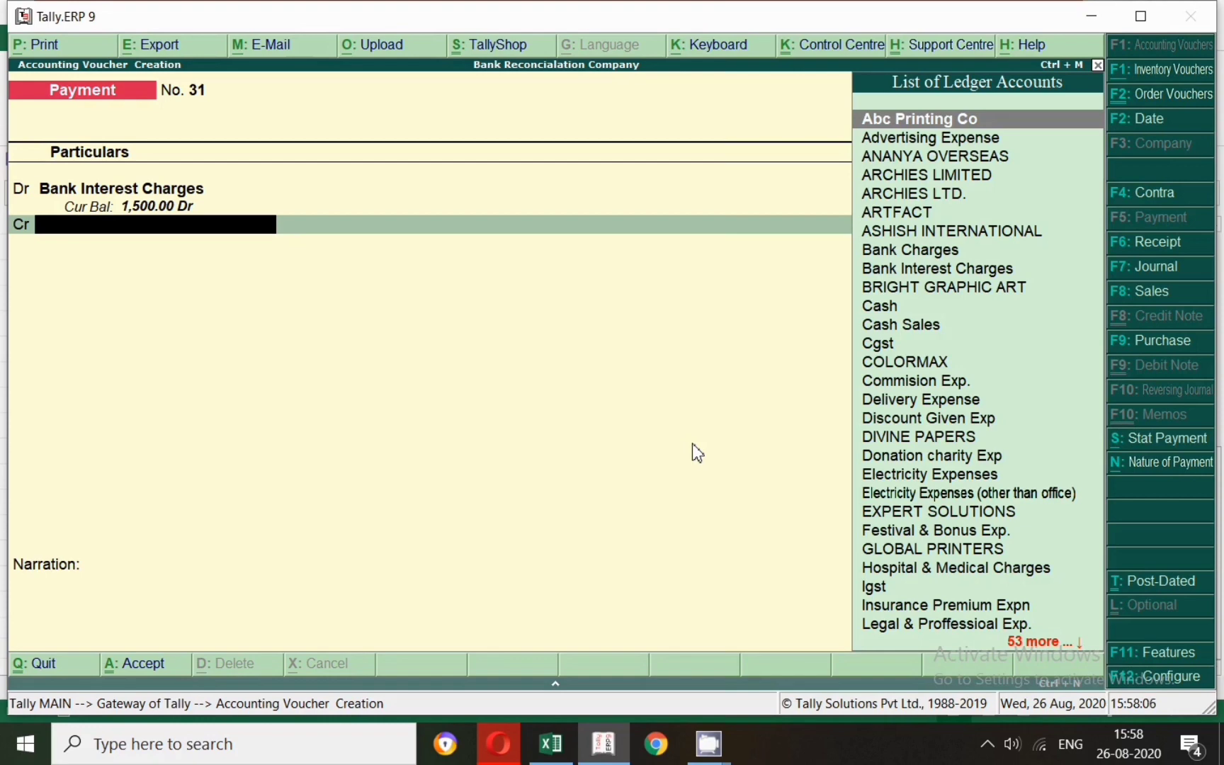
pyautogui.write('Sbi')
pyautogui.press('Return')
pyautogui.press('Return')
pyautogui.press('Return')
pyautogui.press('Return')
pyautogui.press('Return')
pyautogui.press('Return')
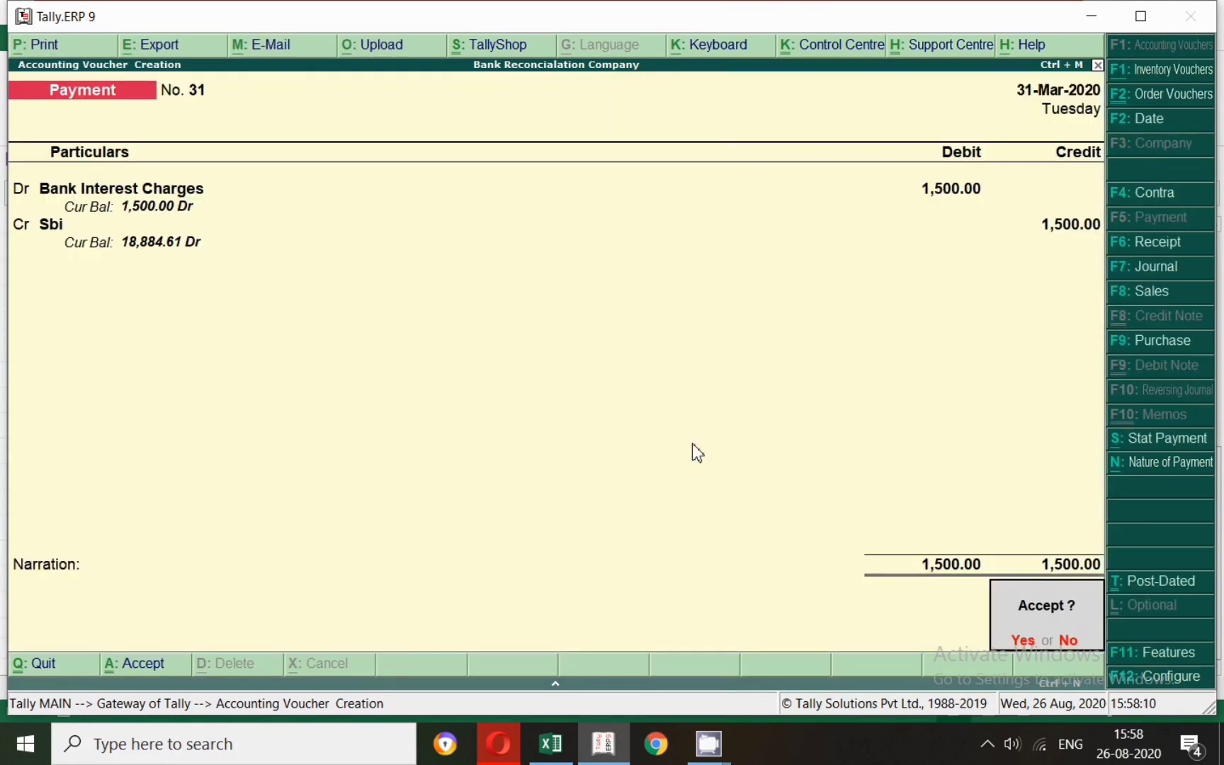
pyautogui.press('Return')
# Mark the Misc Exp. row in the Excel sheet and date the next Tally payment voucher 31-Mar-2020.
pyautogui.hotkey('alt', 'Tab')
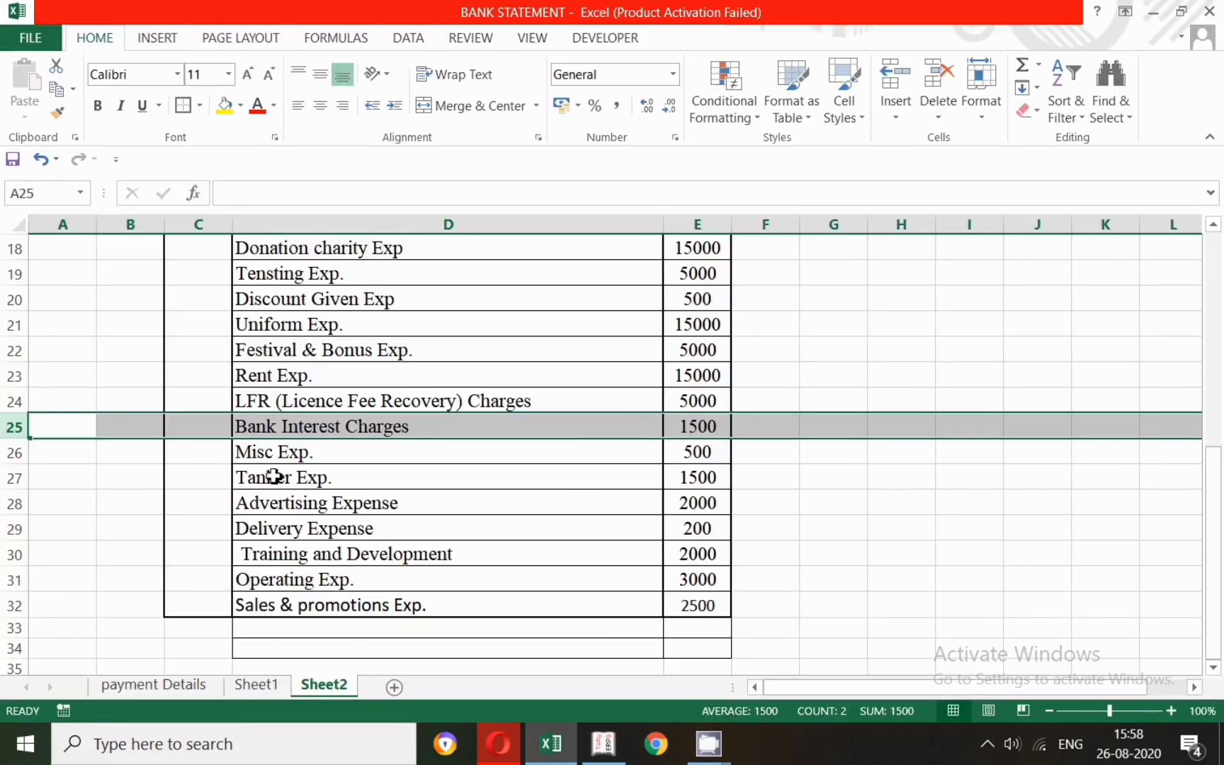
pyautogui.click(24, 453)
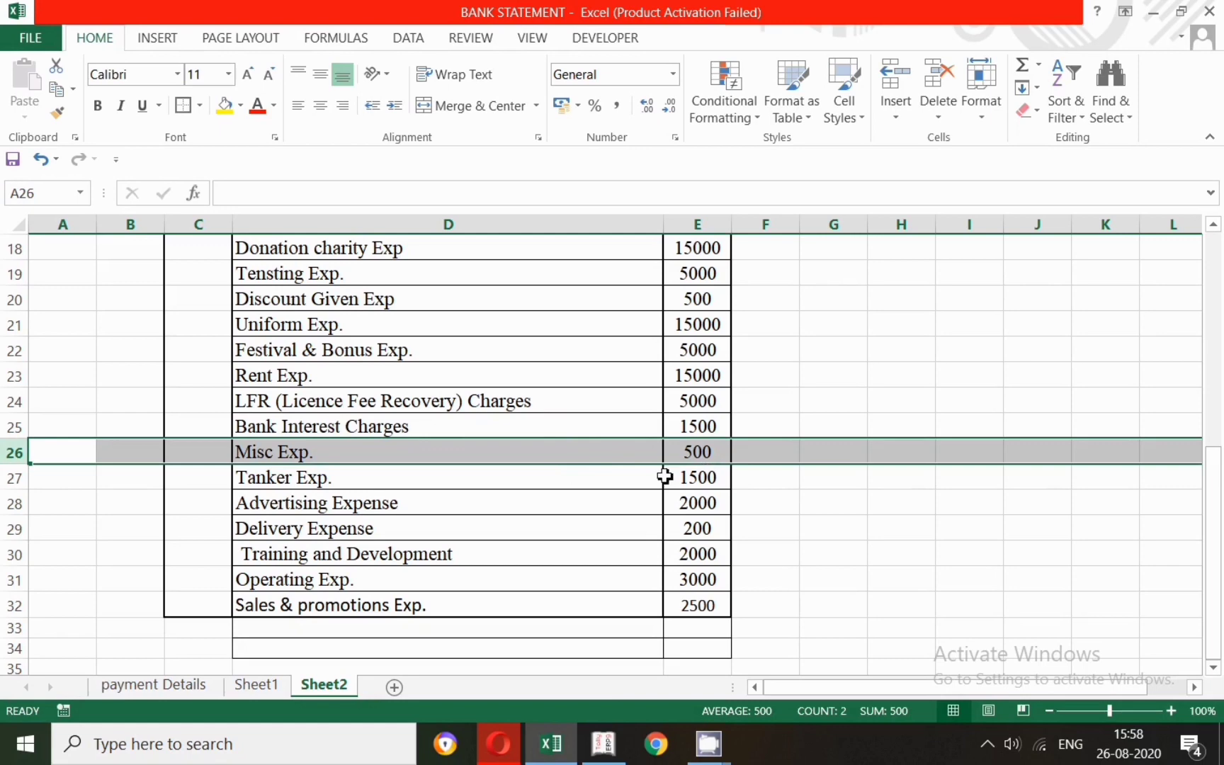
pyautogui.hotkey('alt', 'Tab')
pyautogui.press('F2')
pyautogui.write('31.3')
pyautogui.press('Return')
# Debit Misc Exp. with 500 in the payment voucher.
pyautogui.write('Misc Exp.')
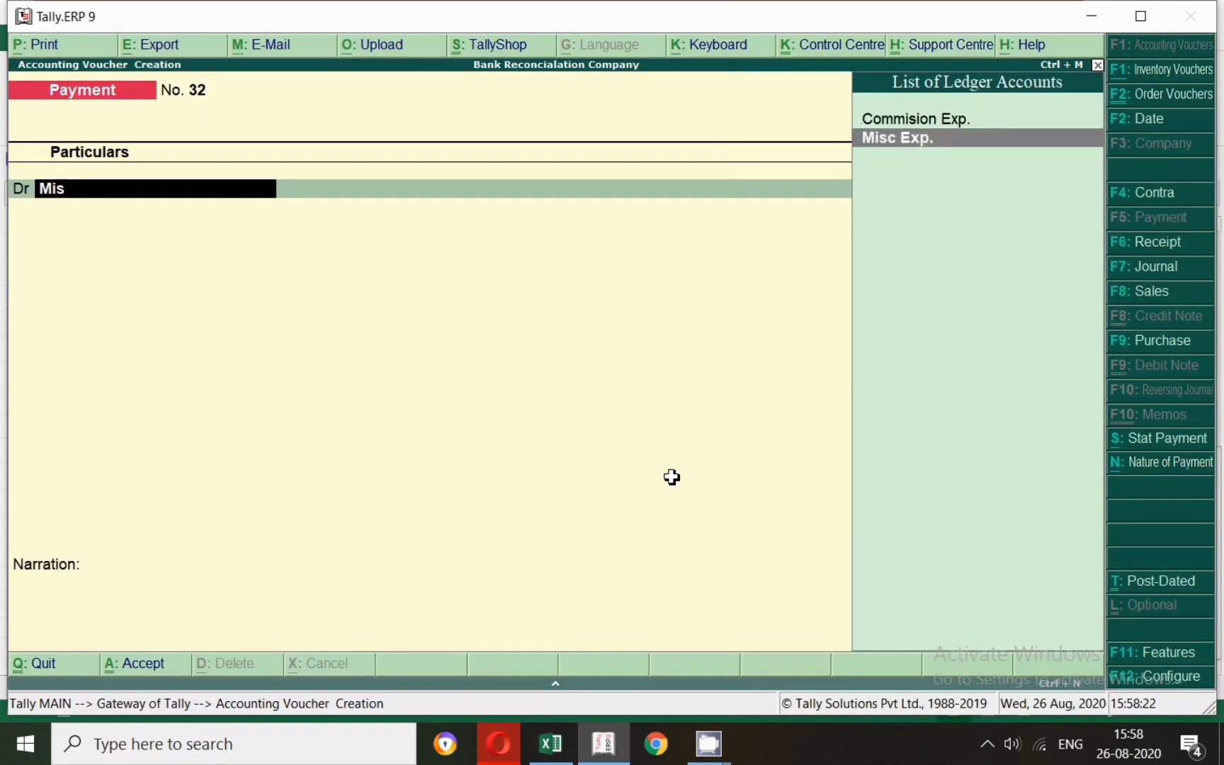
pyautogui.press('Return')
pyautogui.write('500')
pyautogui.press('Return')
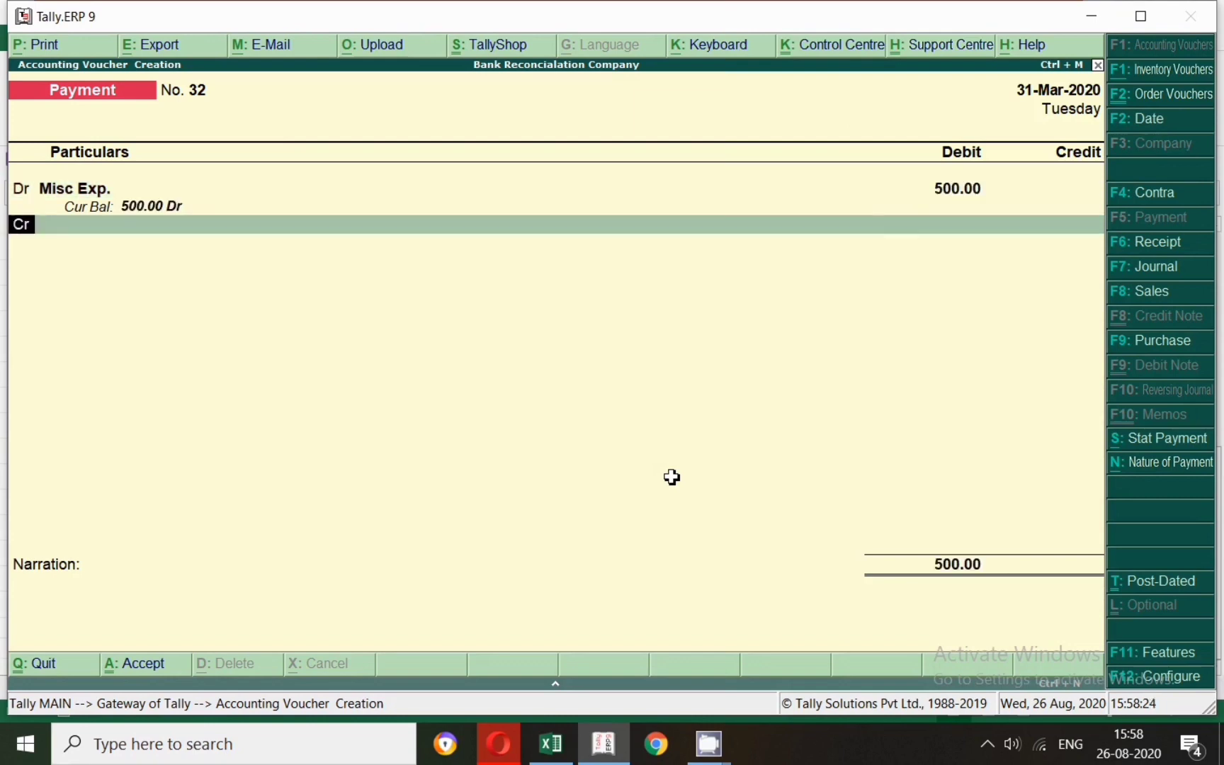
# Credit Cash with 500 and save the Misc Exp. payment voucher without a narration.
pyautogui.press('Return')
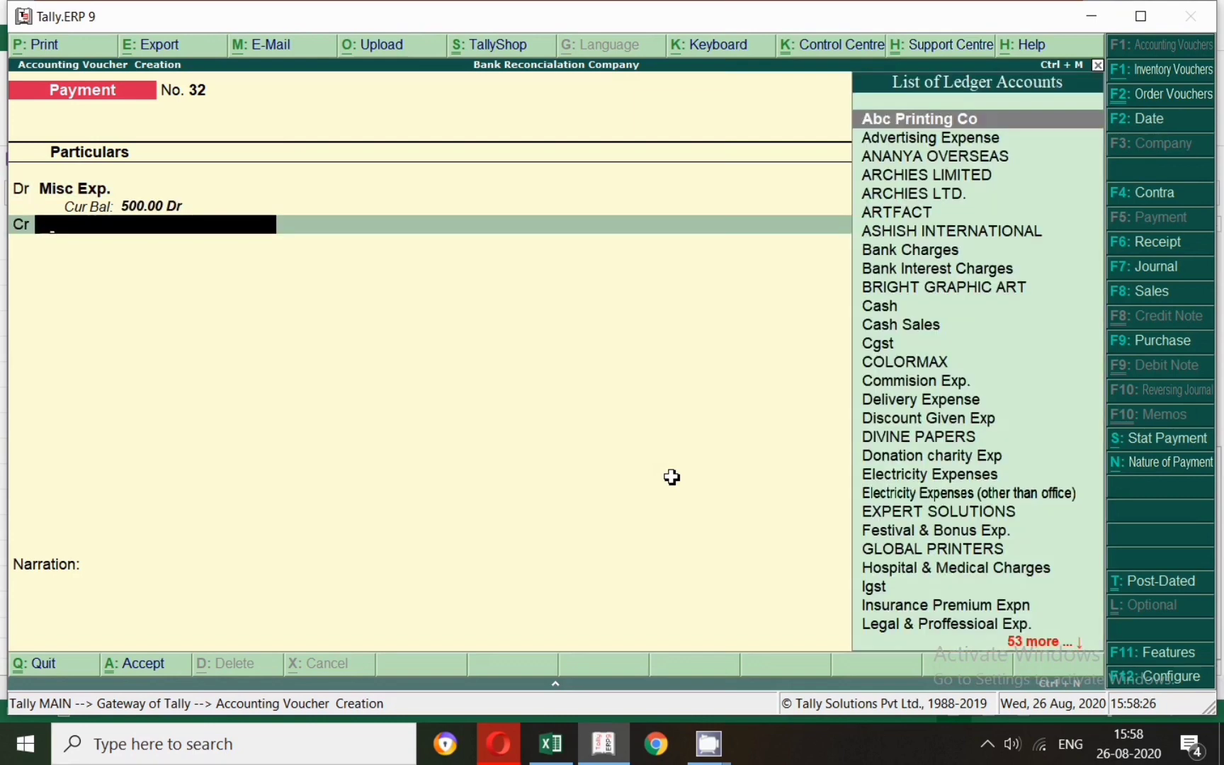
pyautogui.write('Cash')
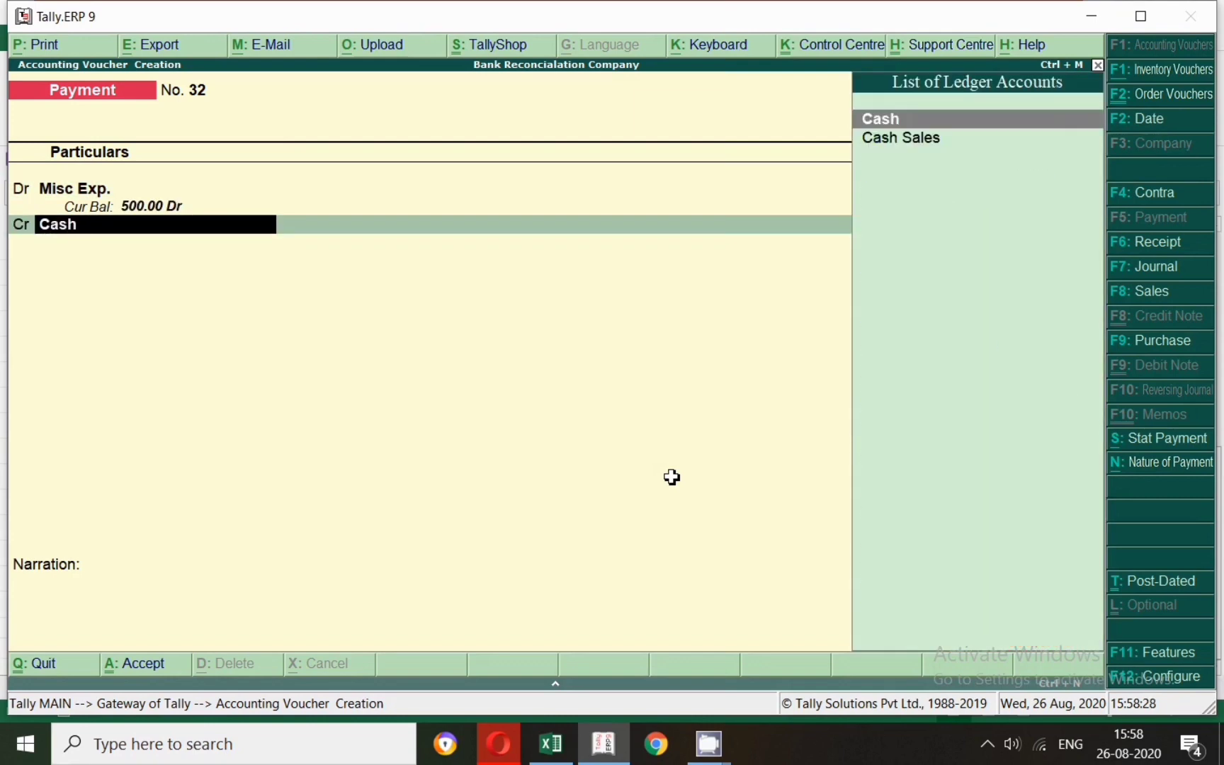
pyautogui.press('Return')
pyautogui.press('Return')
pyautogui.press('Return')
pyautogui.press('Return')
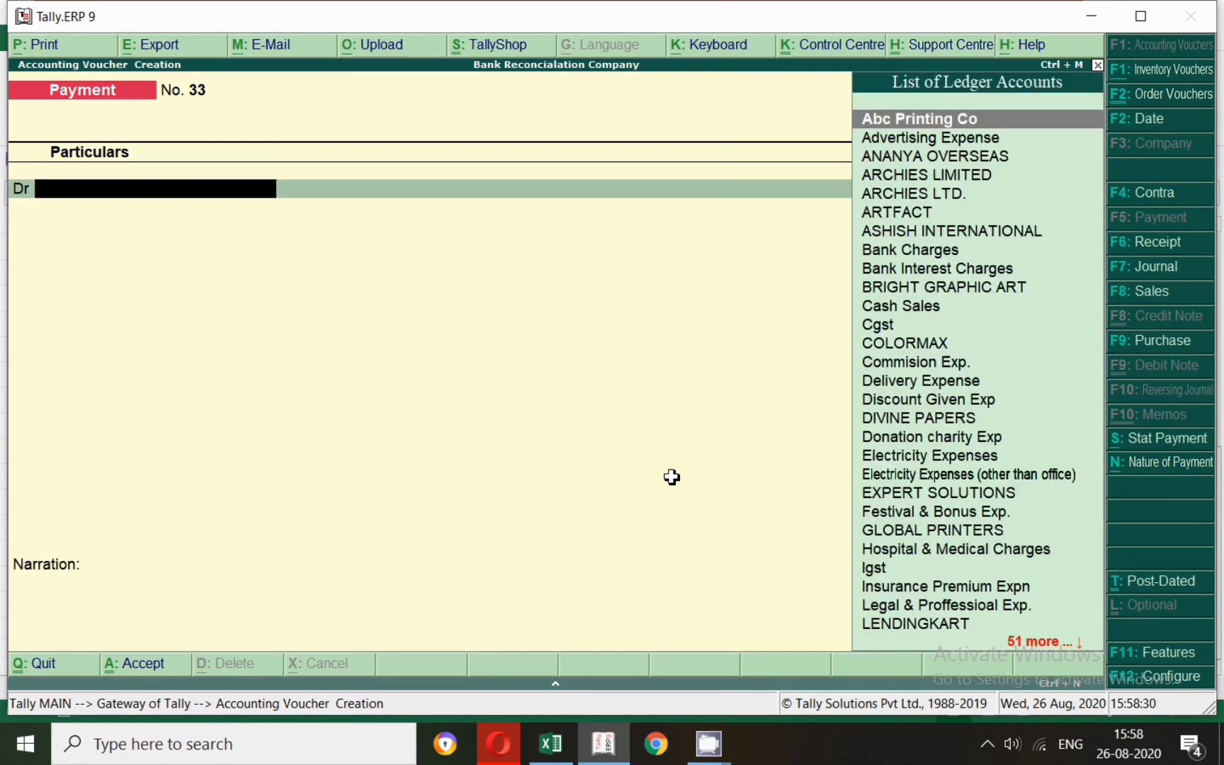
# Mark the Tanker Exp. row in the Excel sheet and date the next Tally payment voucher 31-Mar-2020.
pyautogui.hotkey('alt', 'Tab')
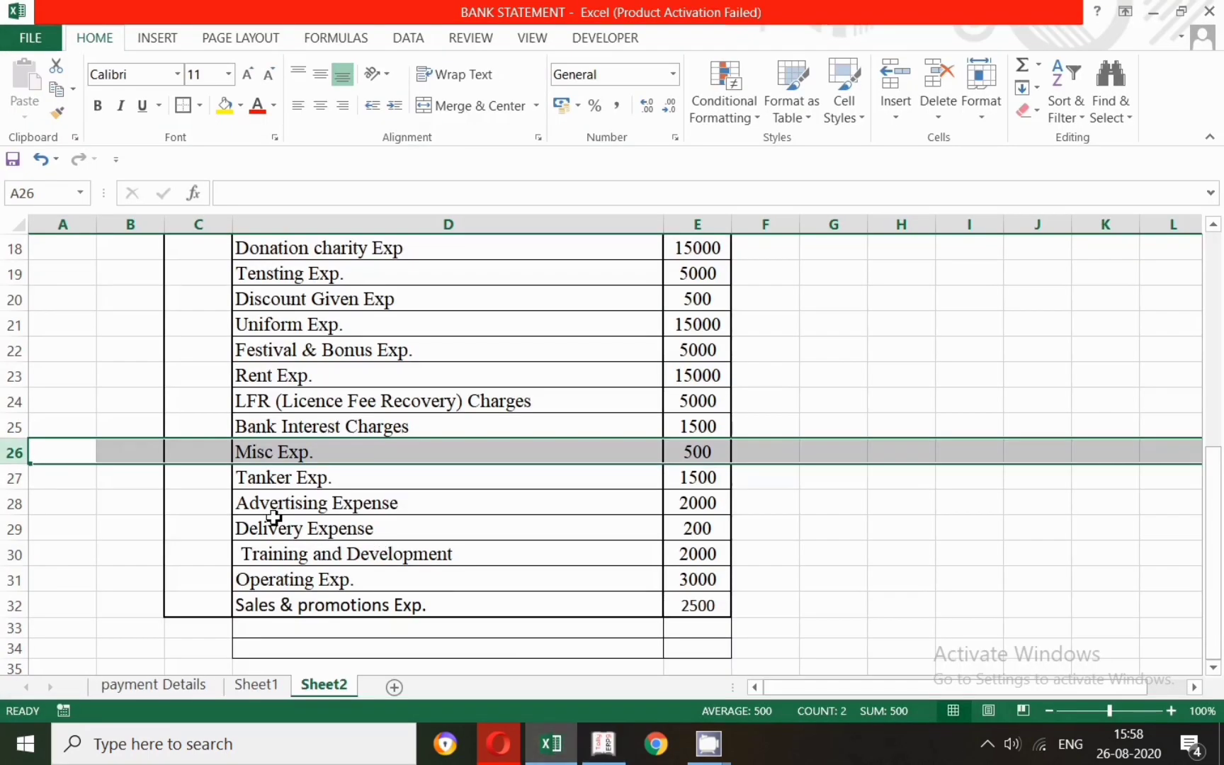
pyautogui.click(15, 477)
pyautogui.click(1217, 497)
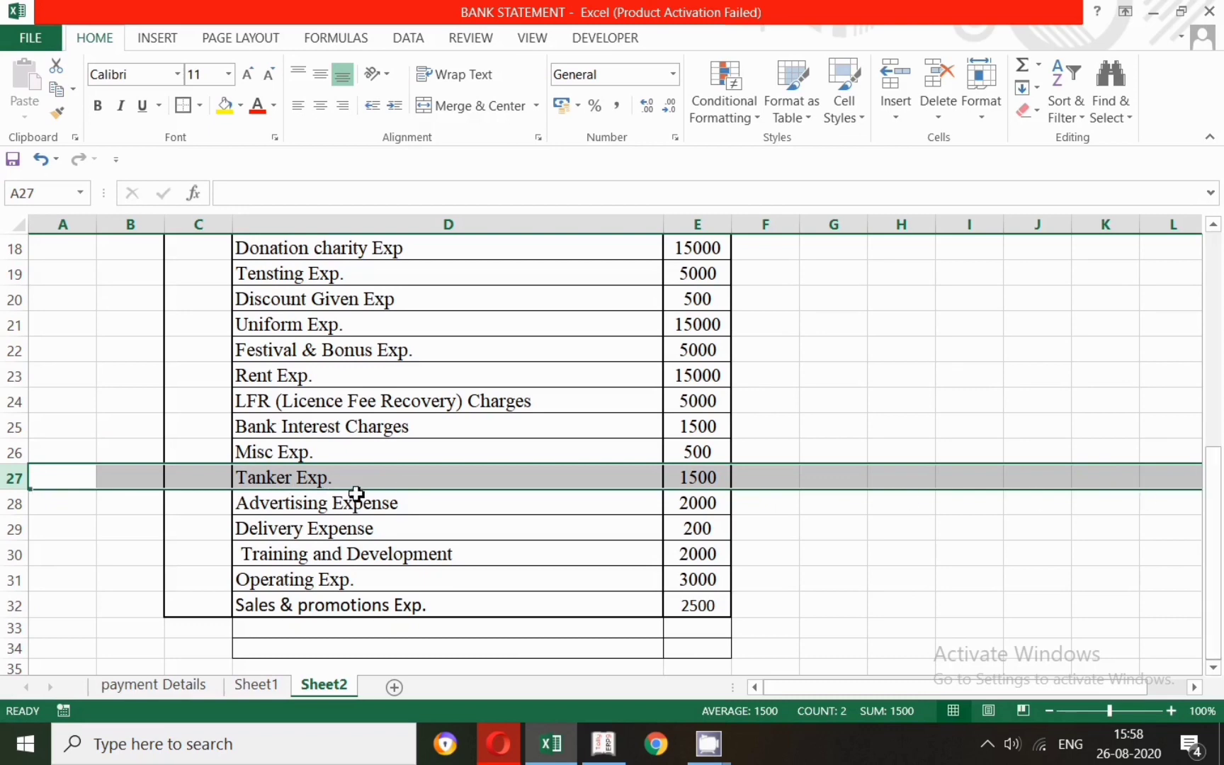
pyautogui.hotkey('alt', 'Tab')
pyautogui.press('F2')
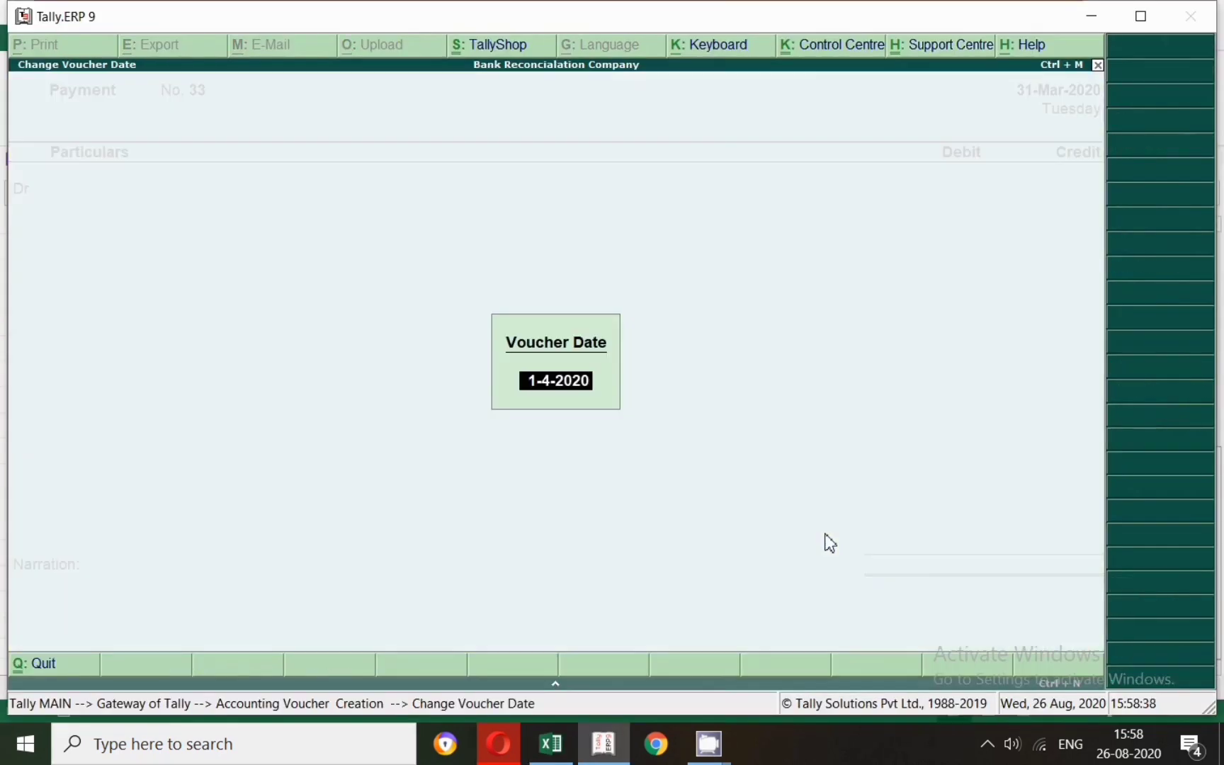
pyautogui.write('31.')
pyautogui.press('Return')
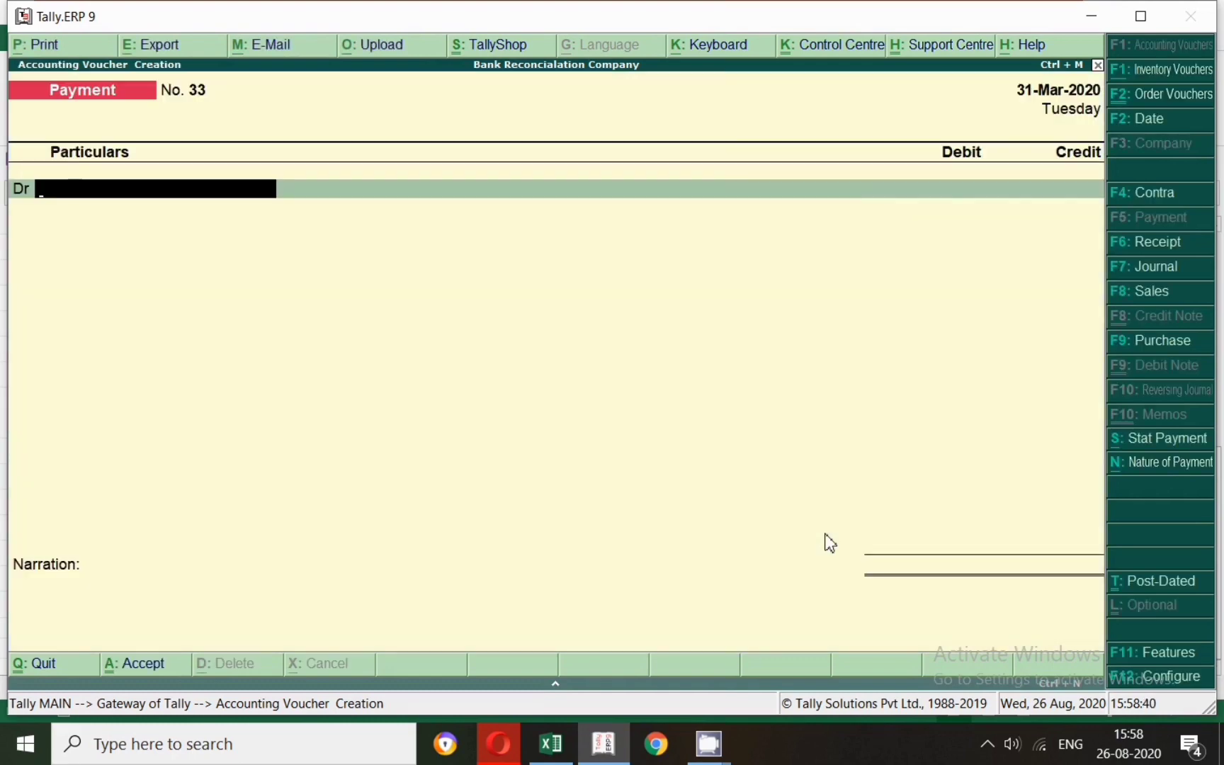
# Debit Tanker Exp. with 1,500 in the payment voucher, checking the amount in the Excel sheet.
pyautogui.write('Tank')
pyautogui.press('Return')
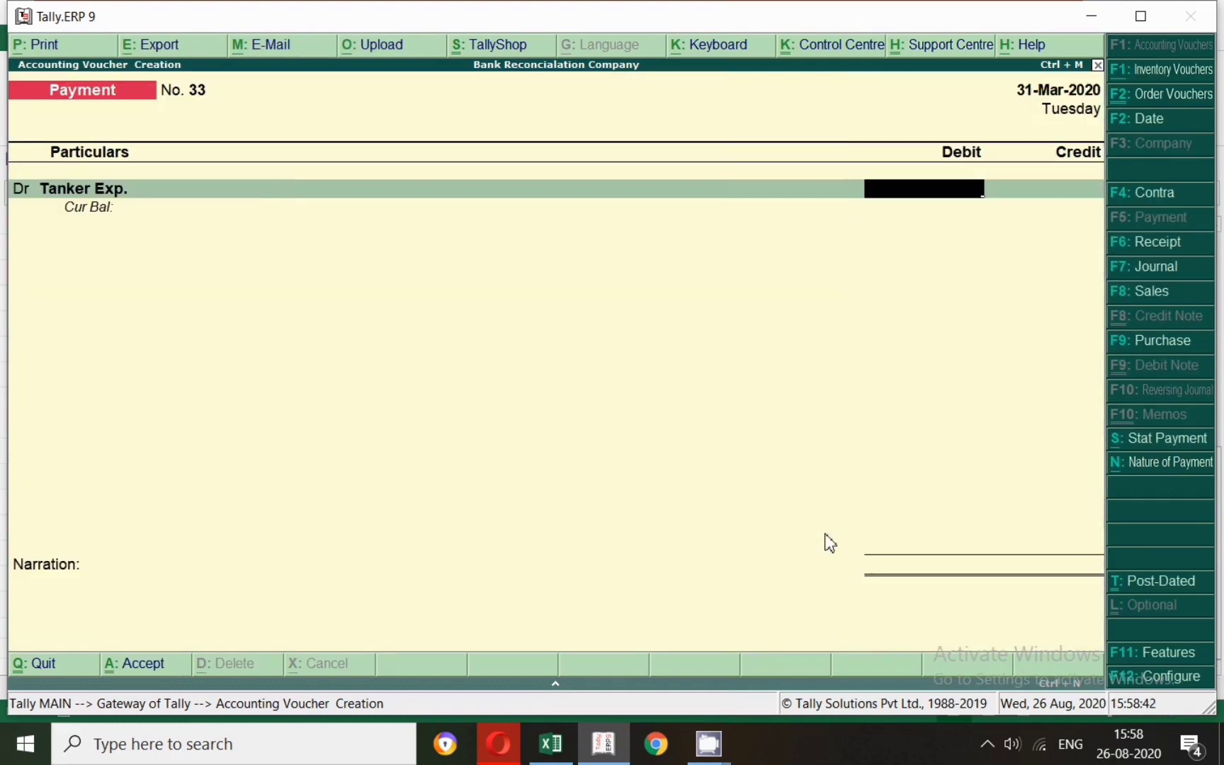
pyautogui.hotkey('alt', 'Tab')
pyautogui.hotkey('alt', 'Tab')
pyautogui.write('1500')
pyautogui.press('Return')
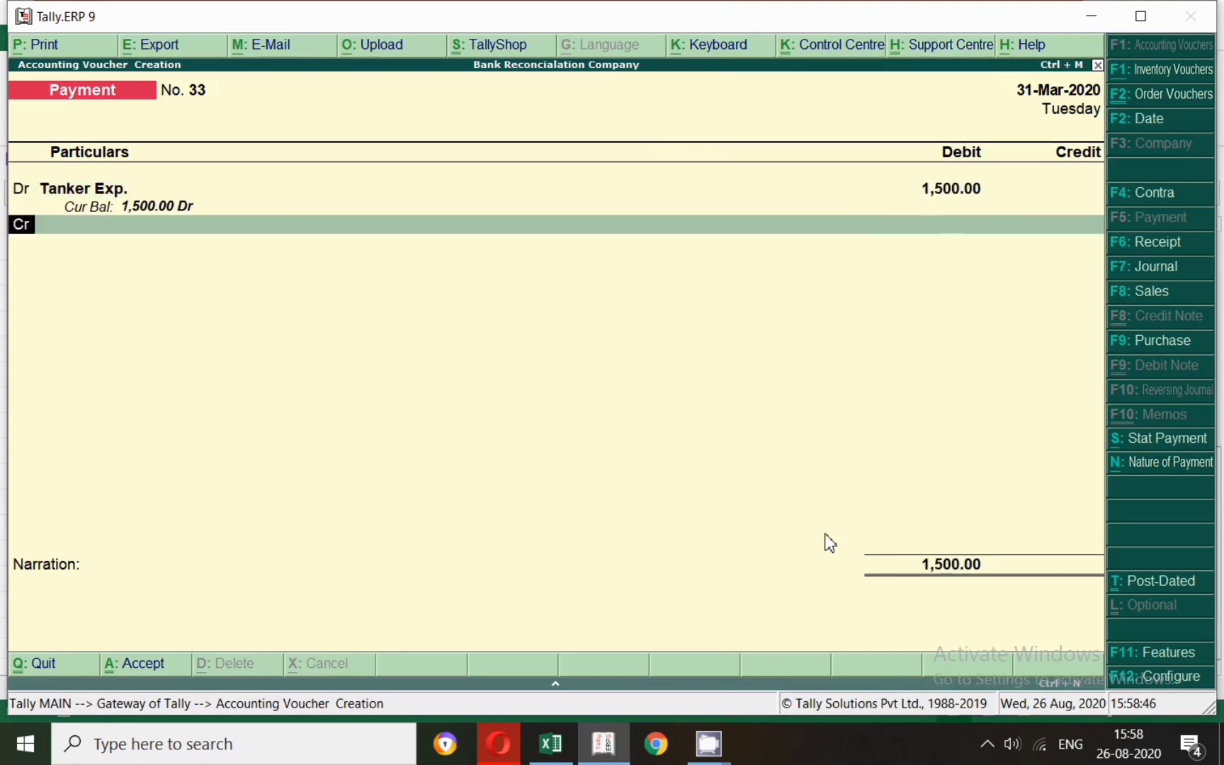
# Credit Sbi with 1,500 as a cheque favouring Tanker Exp. and save the payment voucher without a narration.
pyautogui.press('Return')
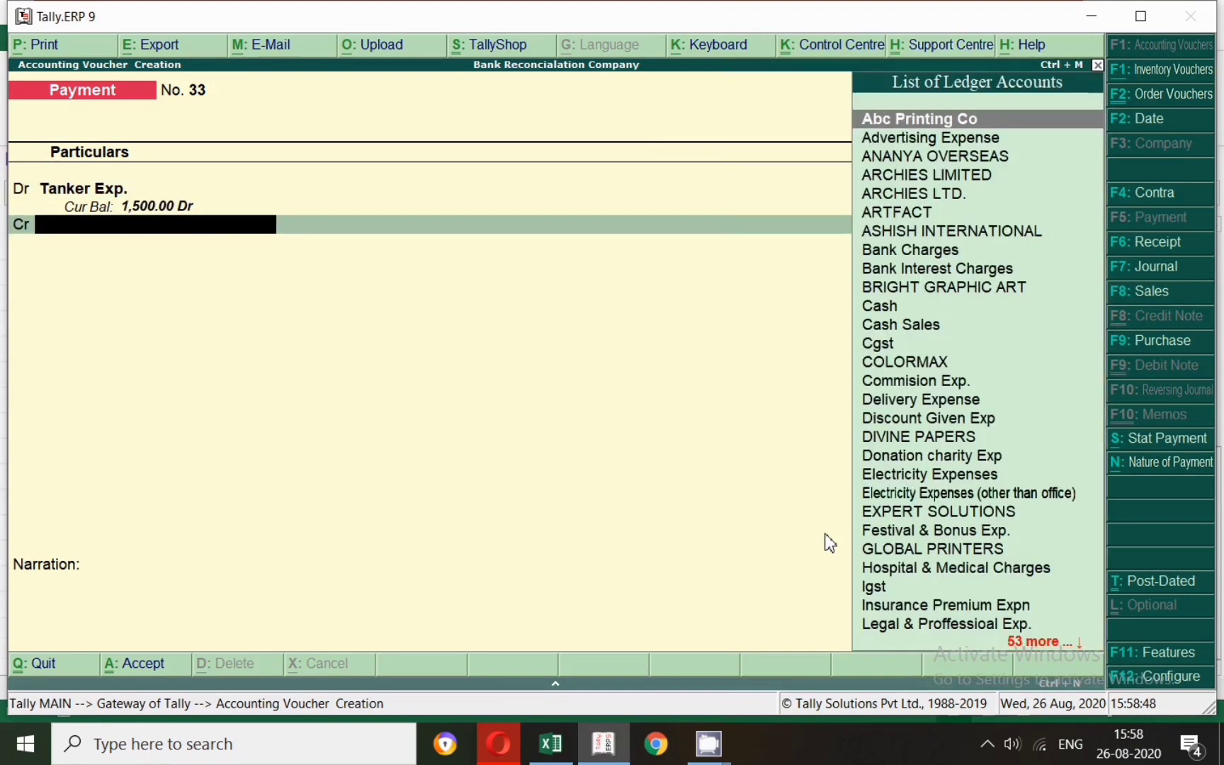
pyautogui.write('sbi')
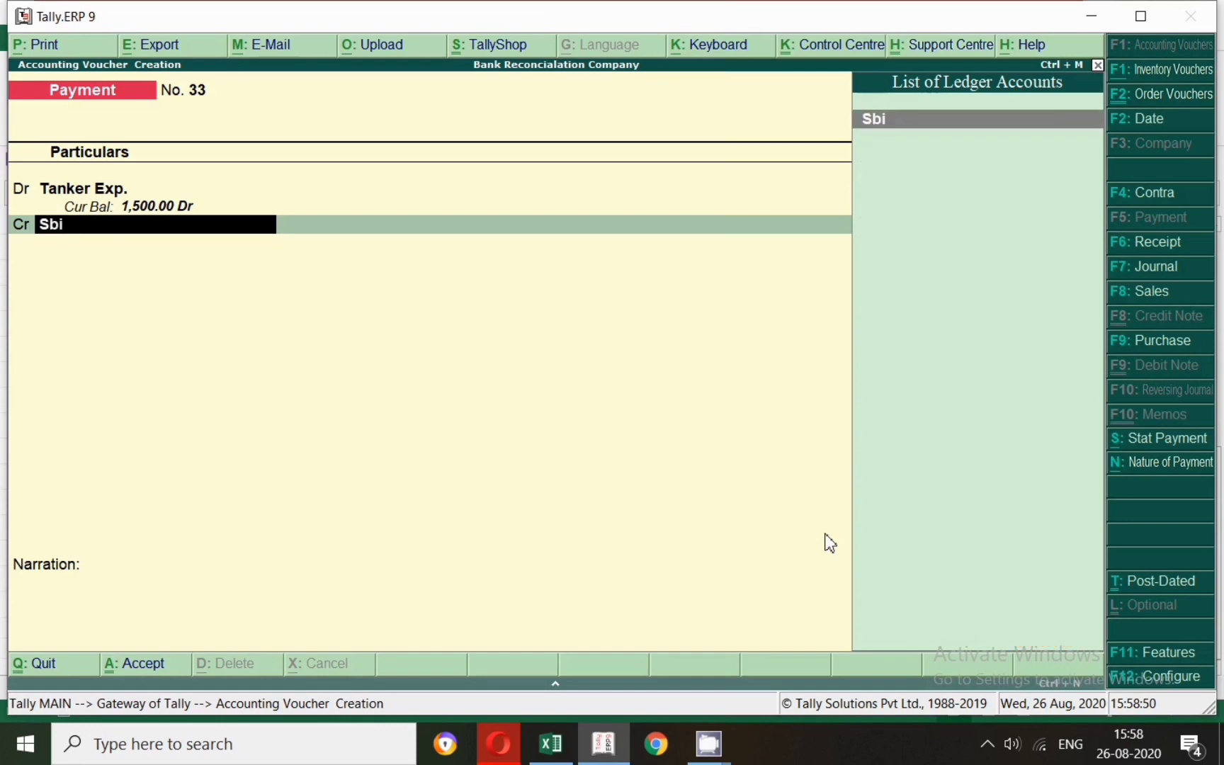
pyautogui.press('Return')
pyautogui.press('Return')
pyautogui.press('Return')
pyautogui.press('Return')
pyautogui.press('Return')
pyautogui.press('Return')
pyautogui.press('Return')
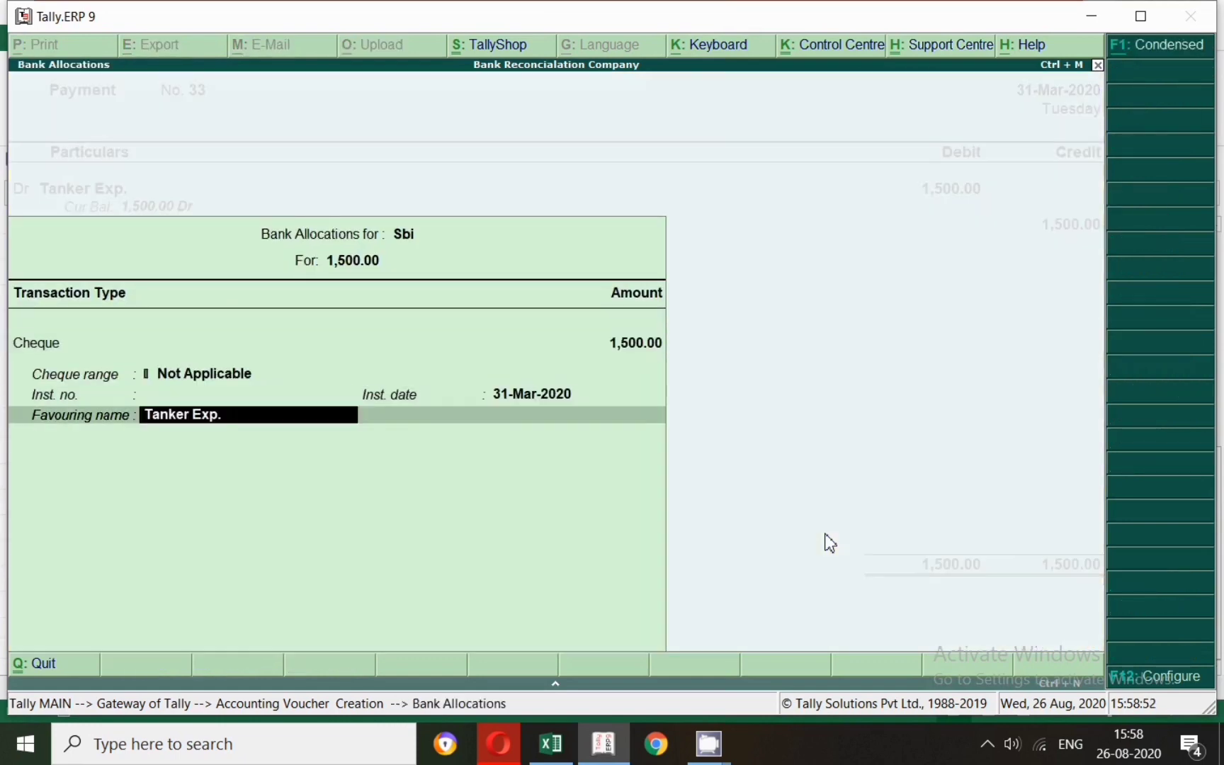
pyautogui.press('Return')
pyautogui.press('Return')
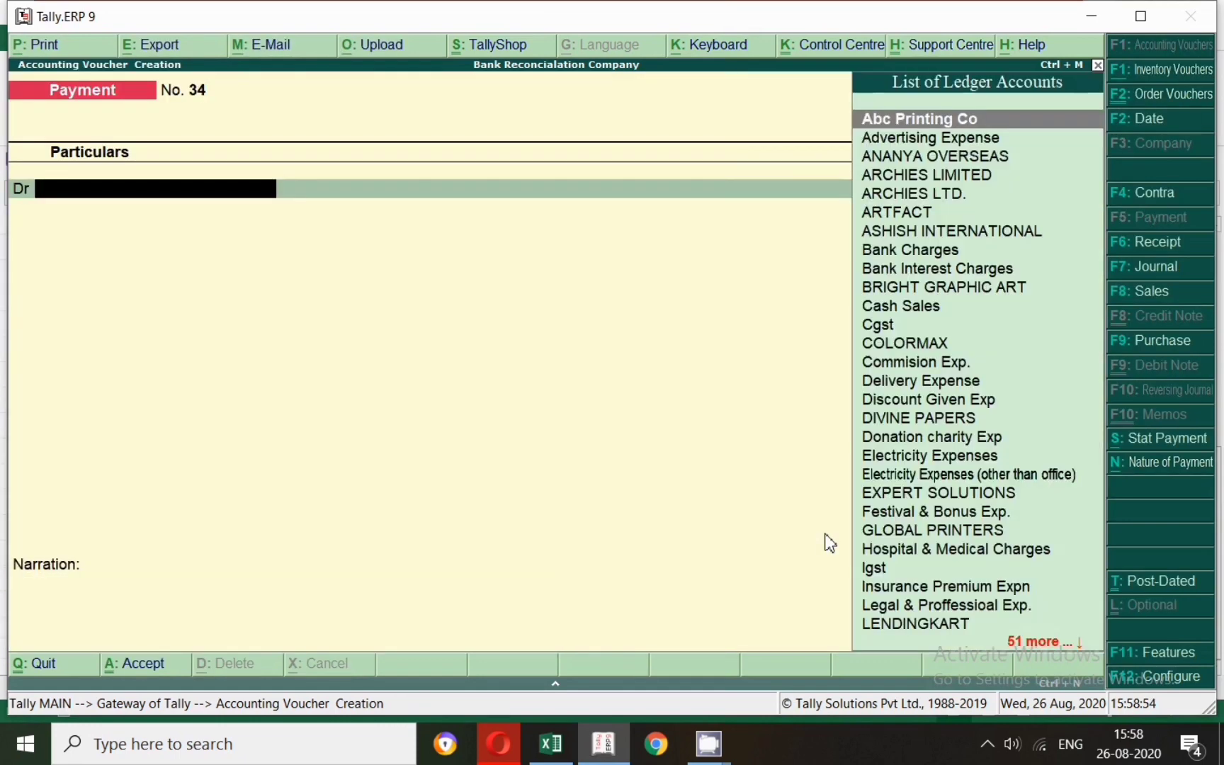
# Mark the Advertising Expense row in the Excel sheet and debit Advertising Expense with 2,000 in the Tally payment voucher.
pyautogui.hotkey('alt', 'Tab')
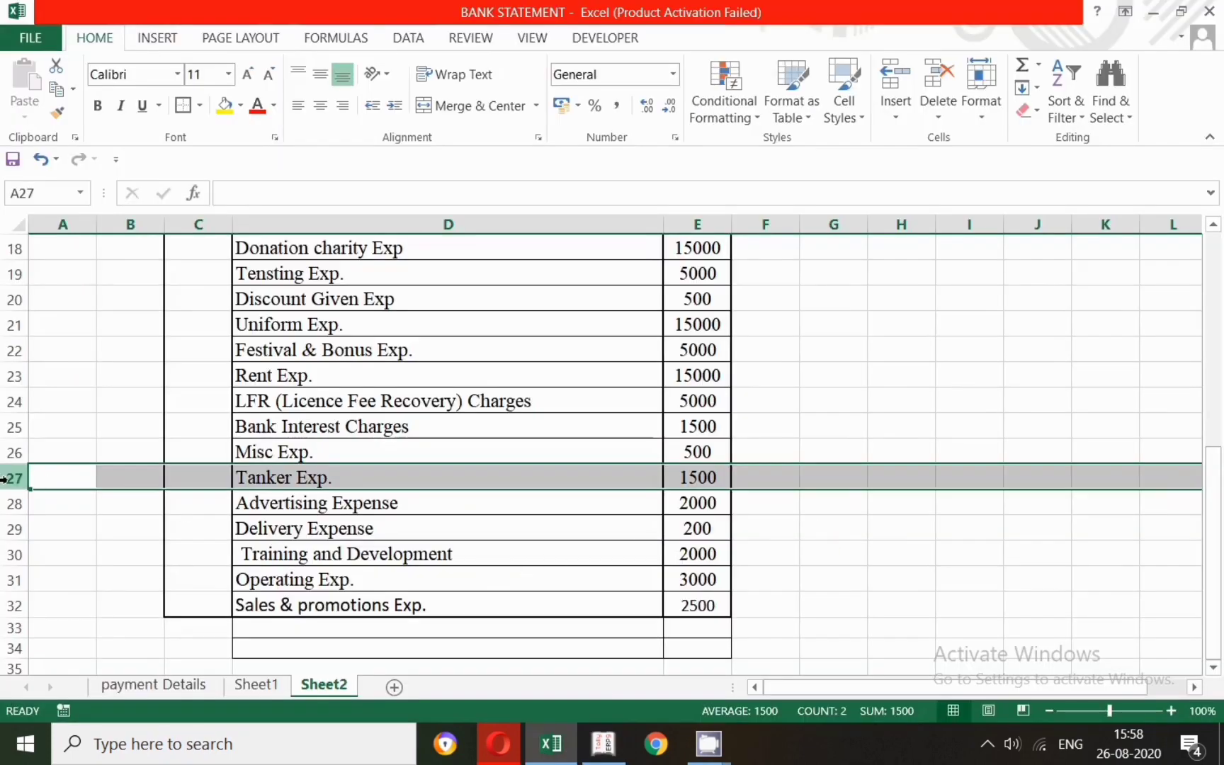
pyautogui.click(14, 503)
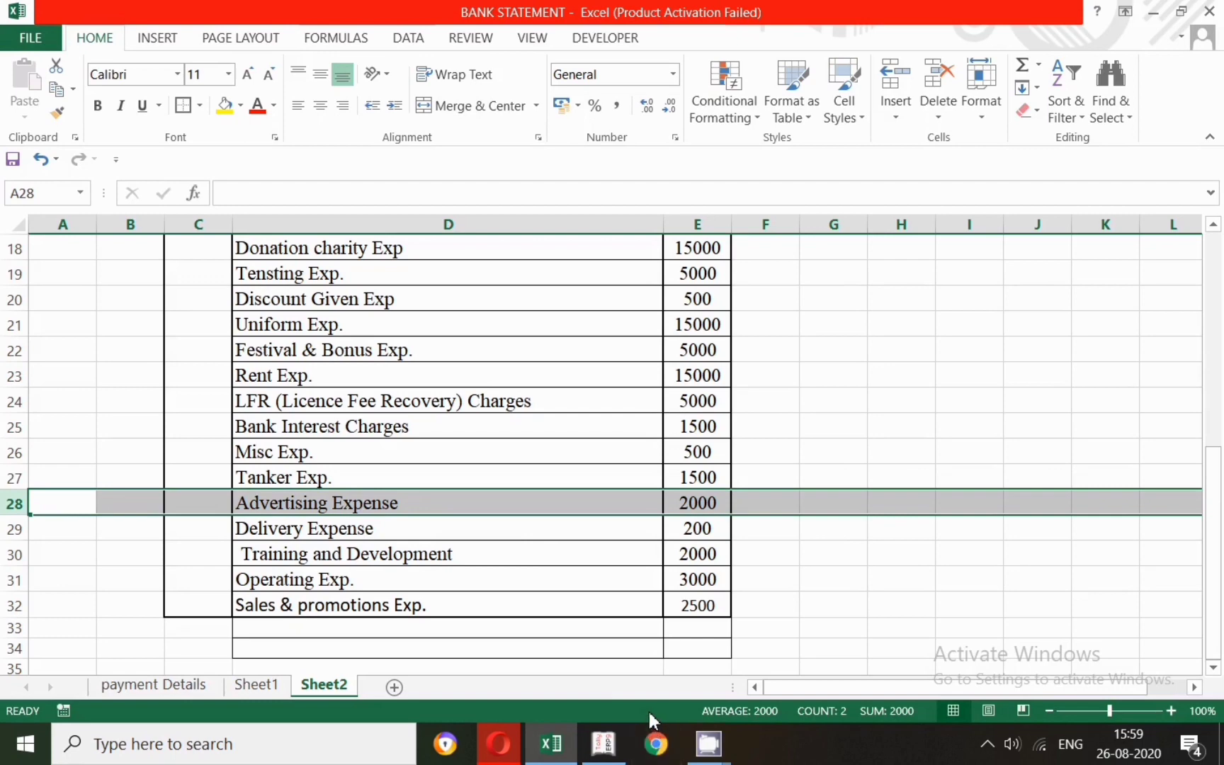
pyautogui.moveTo(604, 743)
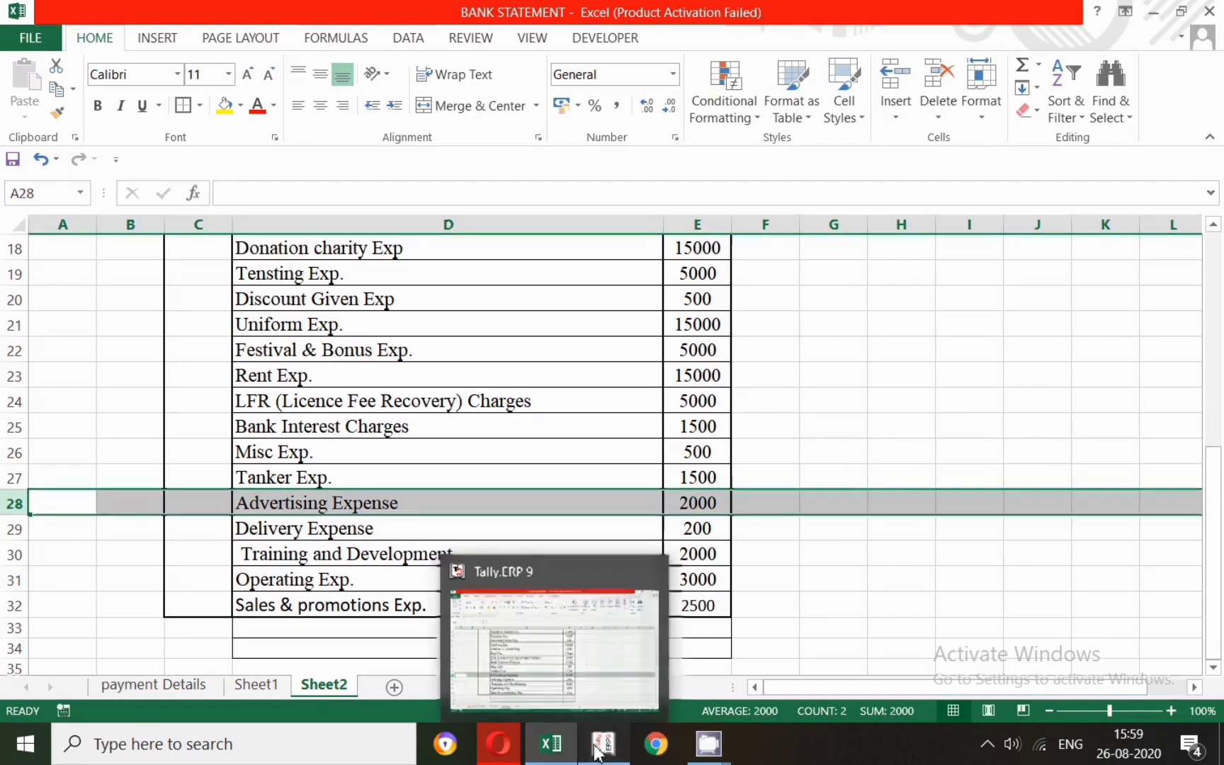
pyautogui.click(610, 647)
pyautogui.write('Ad')
pyautogui.press('Return')
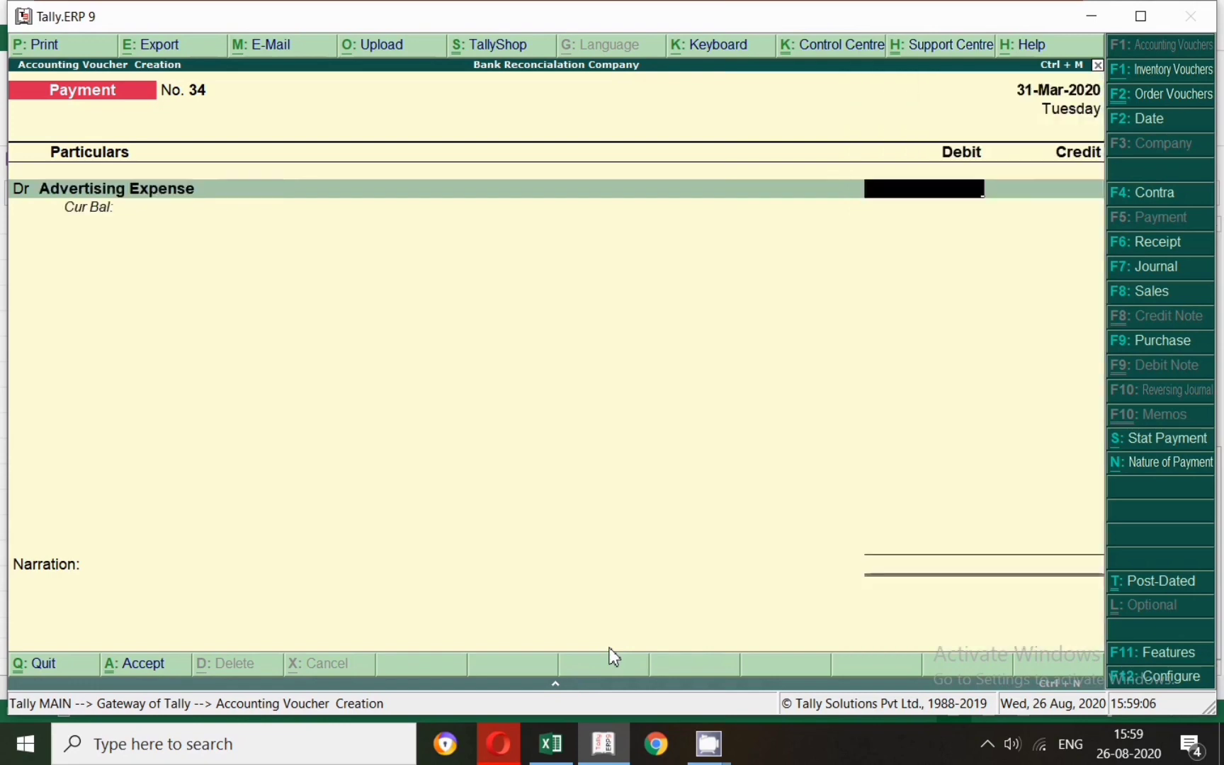
pyautogui.hotkey('alt', 'Tab')
pyautogui.hotkey('alt', 'Tab')
pyautogui.write('2000')
pyautogui.press('Return')
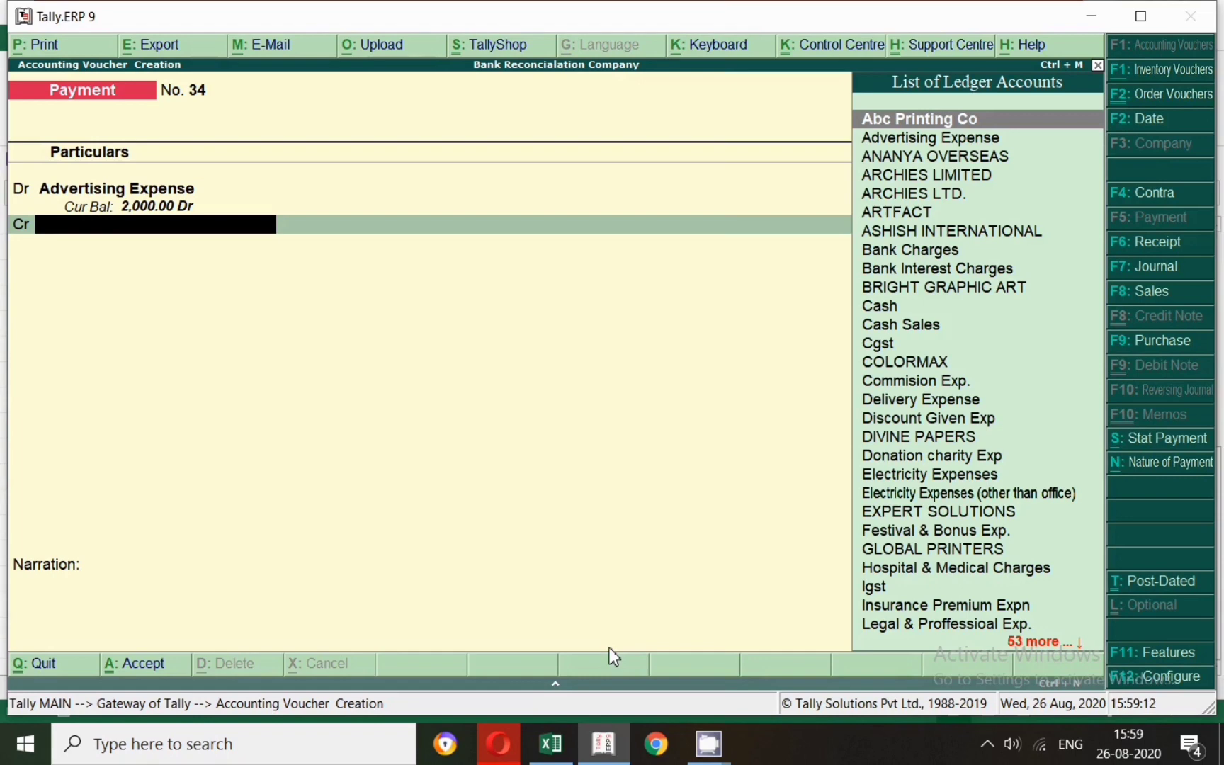
# Credit Cash with 2,000 and save the Advertising Expense payment voucher without a narration.
pyautogui.write('Cash')
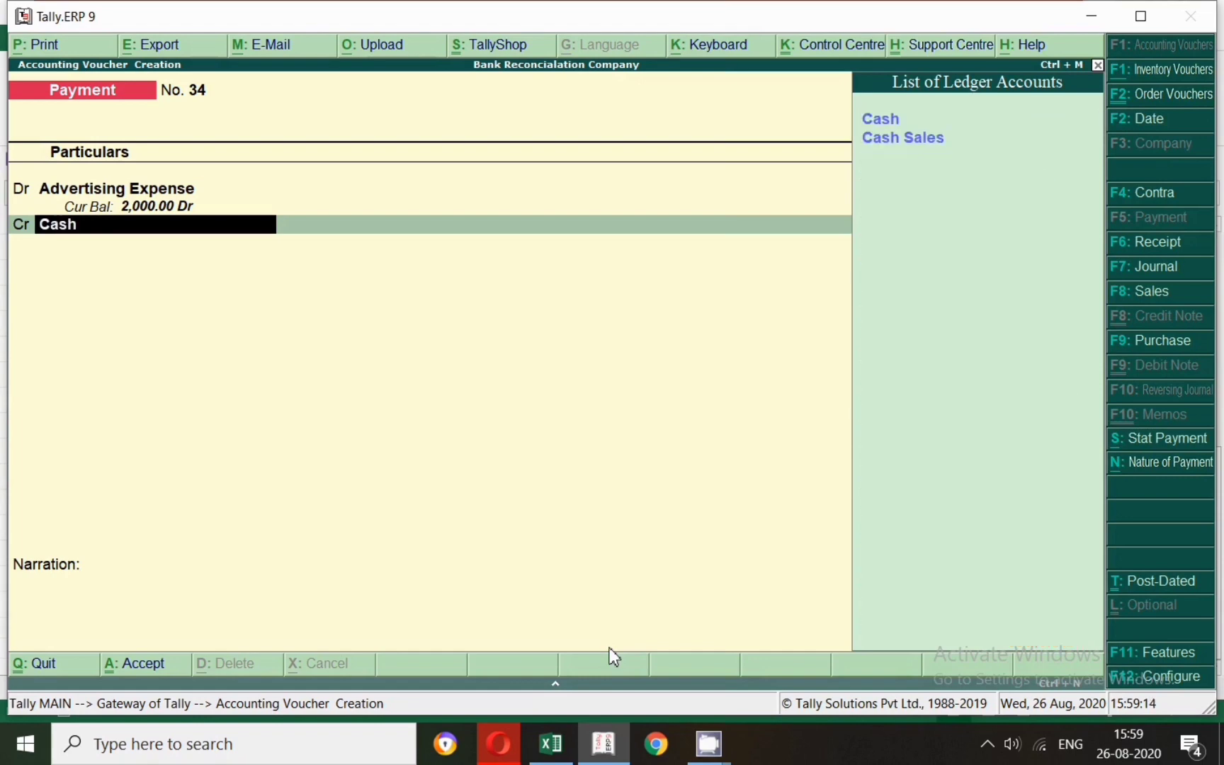
pyautogui.press('Return')
pyautogui.press('Return')
pyautogui.press('Return')
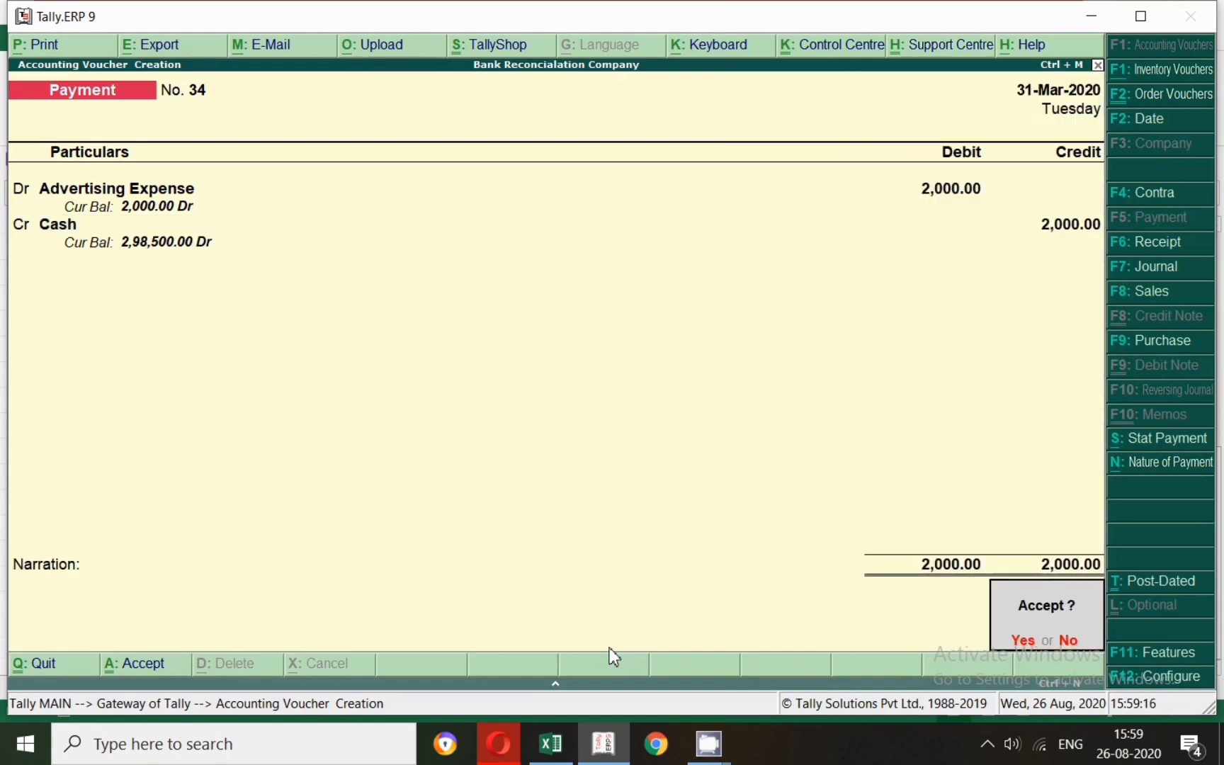
pyautogui.press('Return')
# Mark the Delivery Expense row in the Excel sheet and date the next Tally payment voucher 31-Mar-2020.
pyautogui.hotkey('alt', 'Tab')
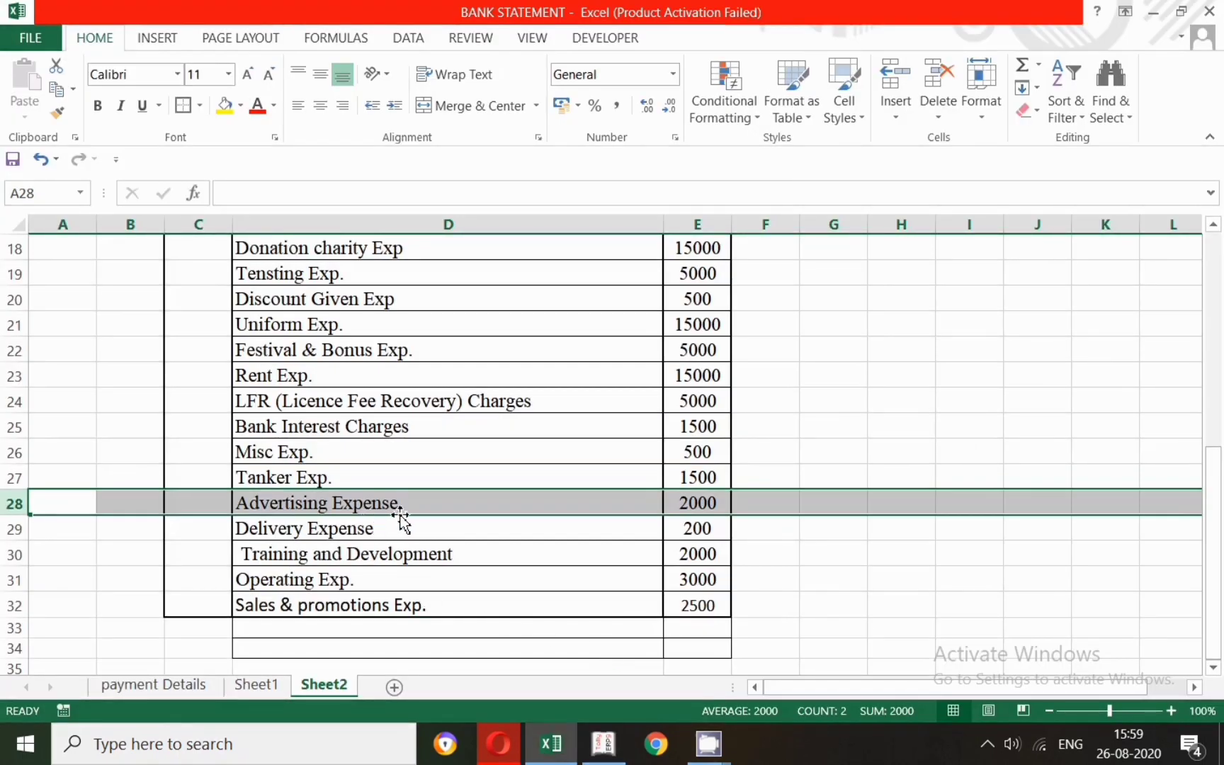
pyautogui.click(17, 539)
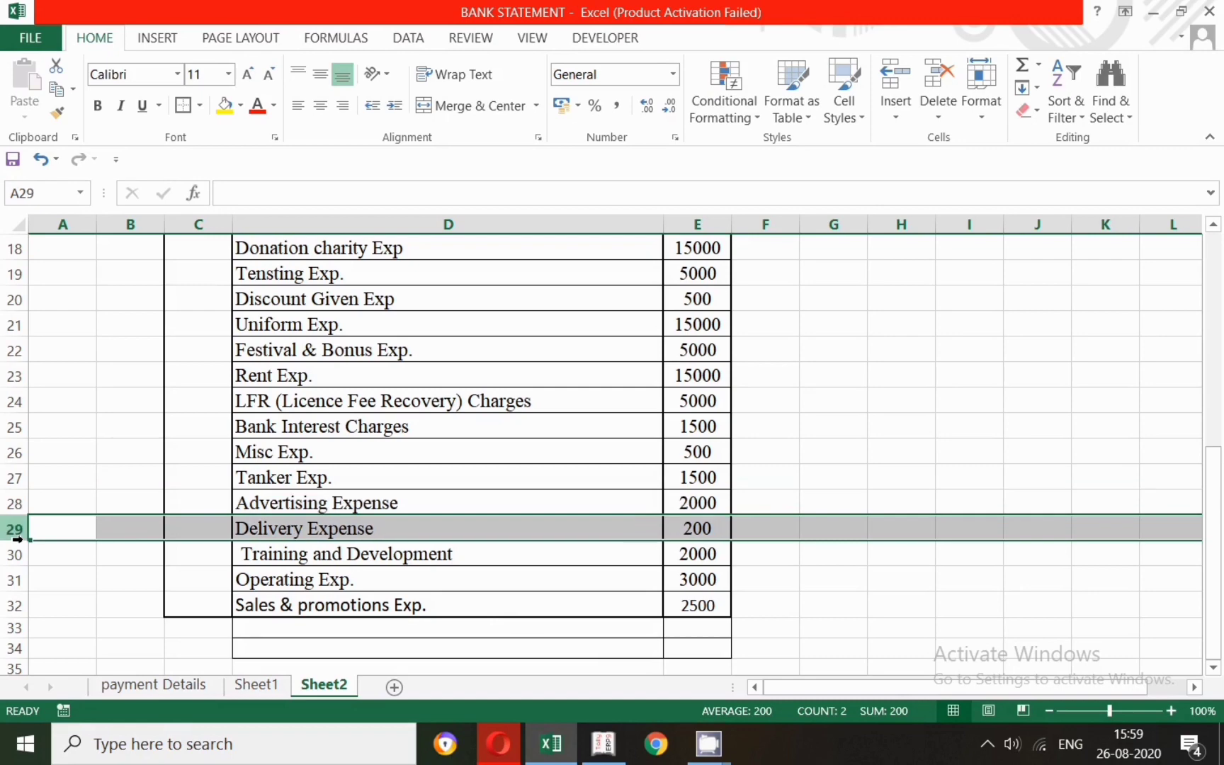
pyautogui.hotkey('alt', 'Tab')
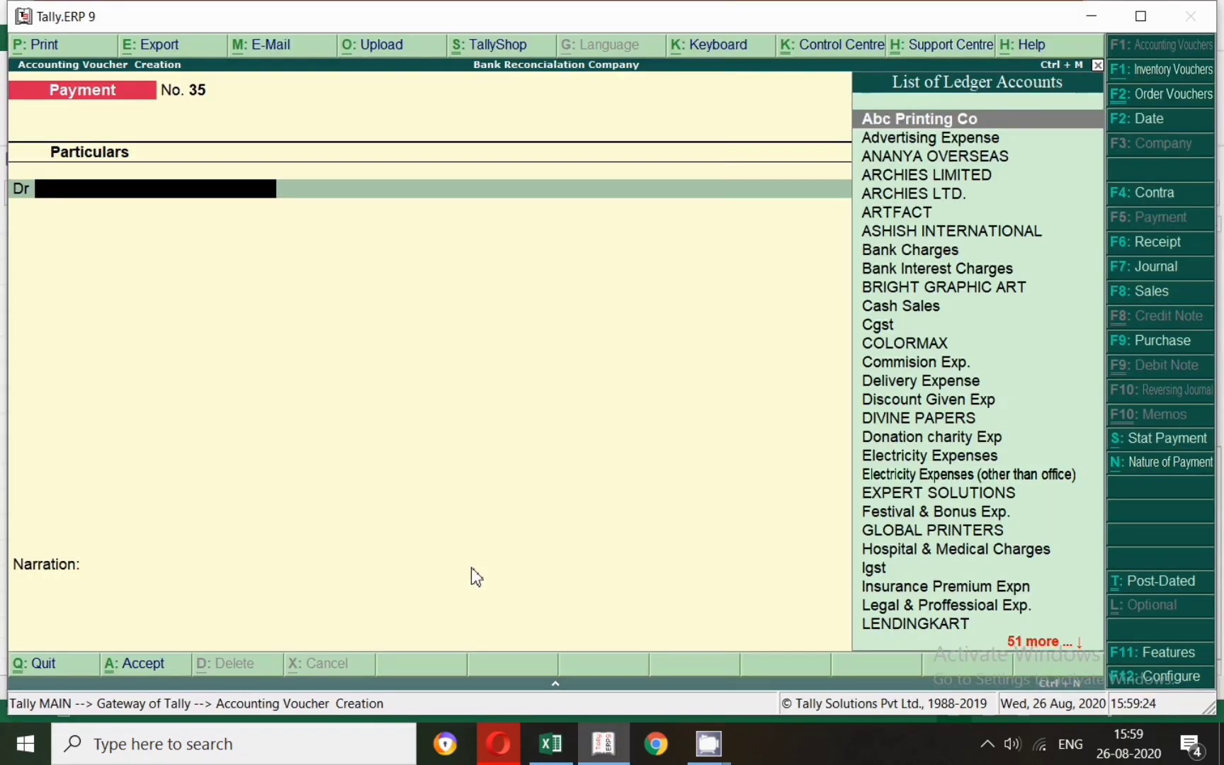
pyautogui.press('F2')
pyautogui.write('31.')
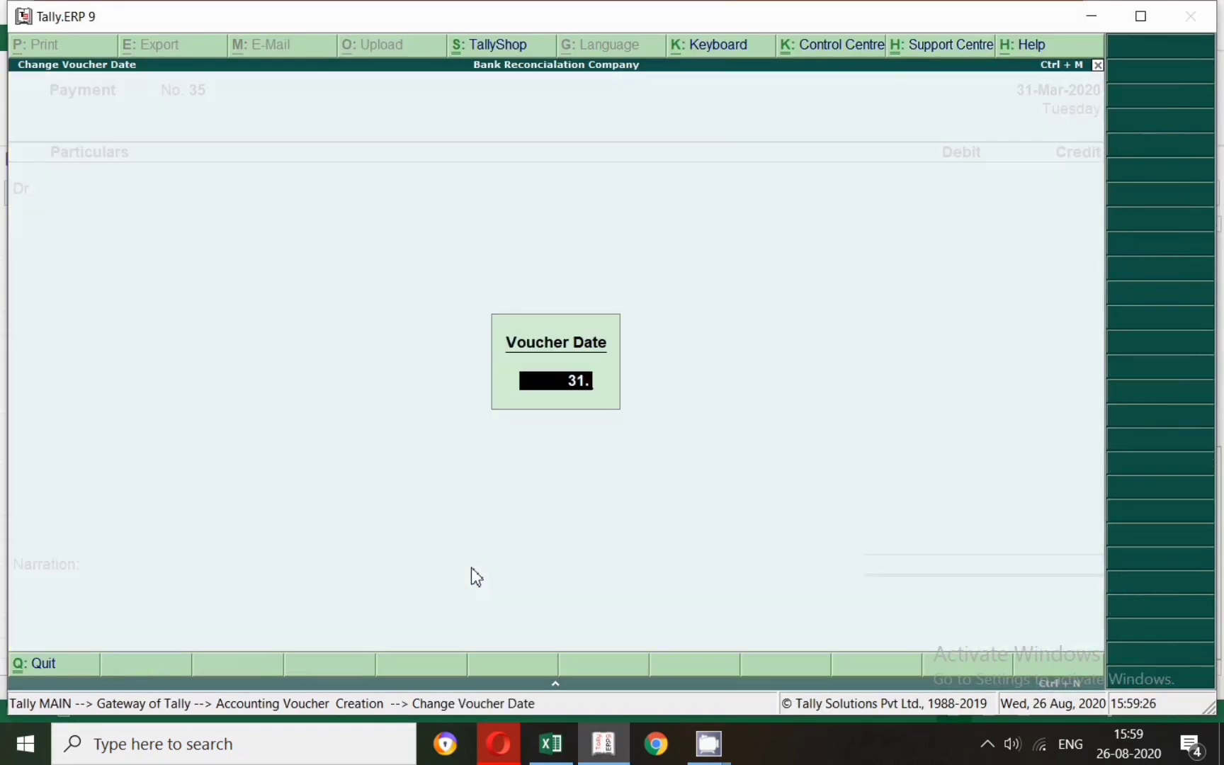
pyautogui.press('Return')
pyautogui.write('.3')
pyautogui.press('BackSpace')
pyautogui.press('BackSpace')
pyautogui.write('31.3')
pyautogui.press('Return')
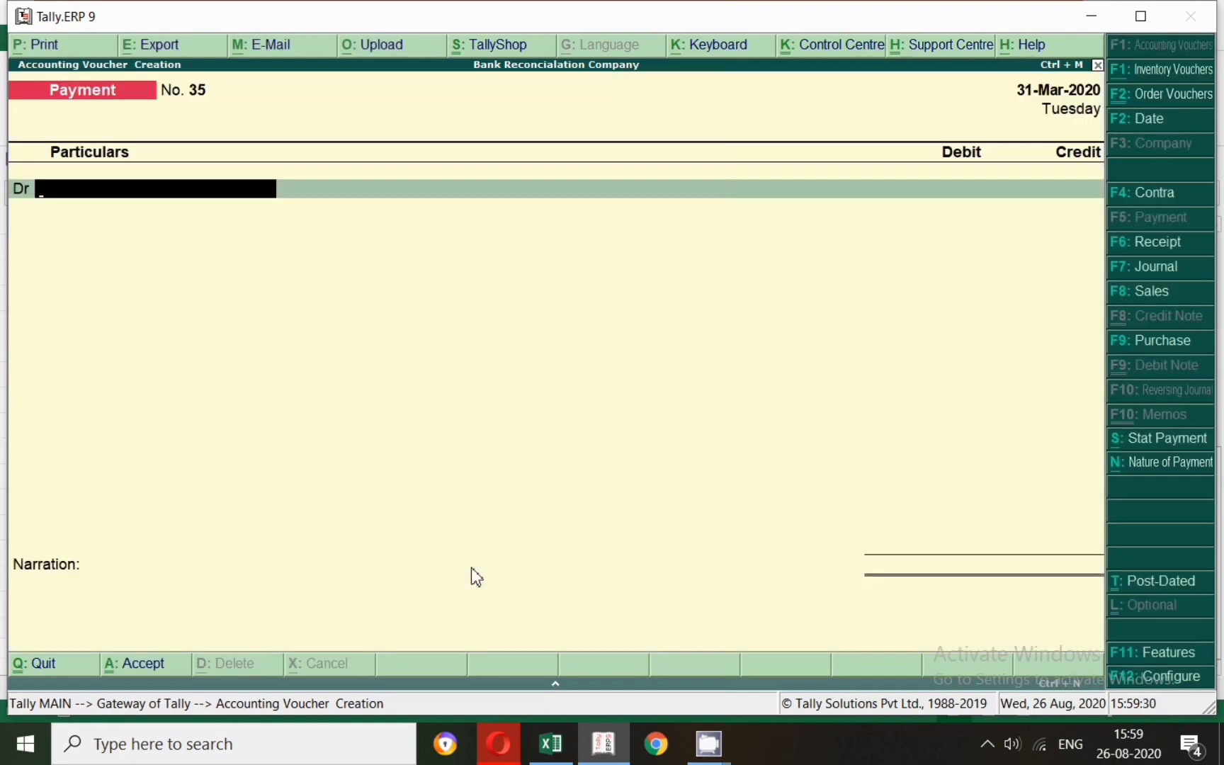
# Debit Delivery Expense with 200 in the payment voucher, checking the amount in the Excel sheet.
pyautogui.write('Deli')
pyautogui.press('Return')
pyautogui.hotkey('alt', 'Tab')
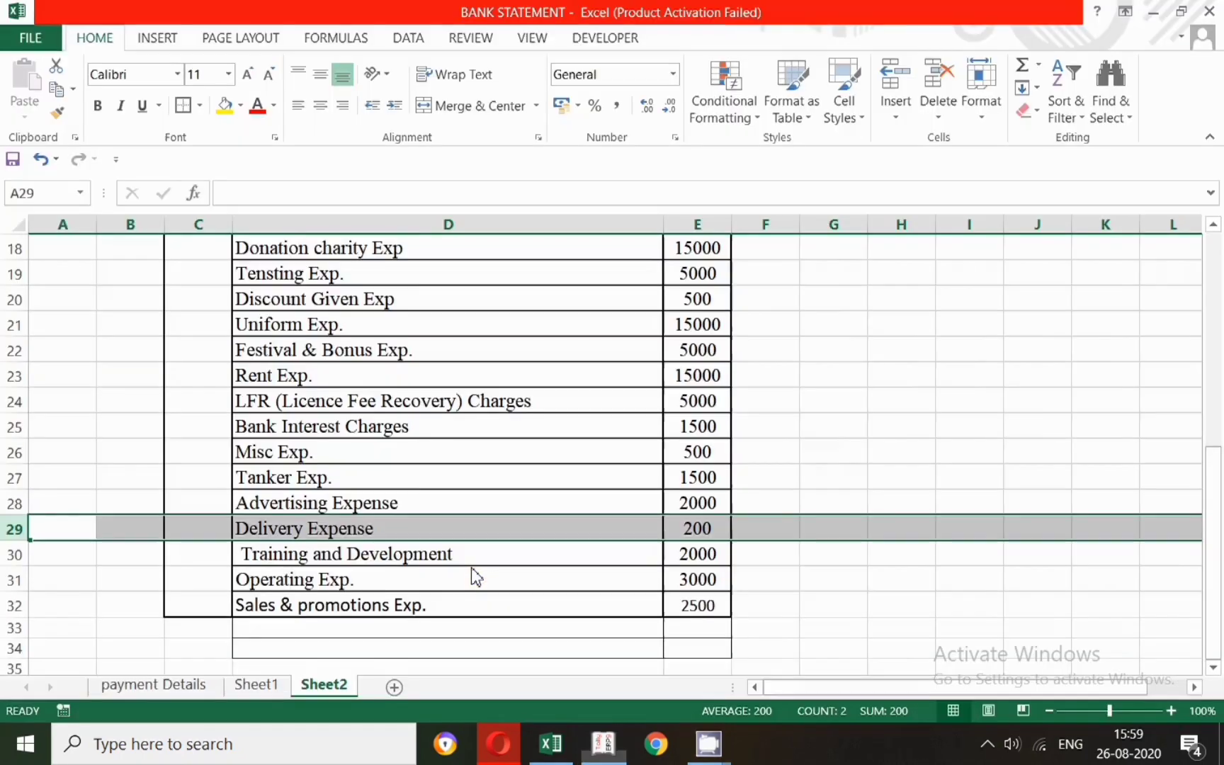
pyautogui.hotkey('alt', 'Tab')
pyautogui.write('200')
pyautogui.press('Return')
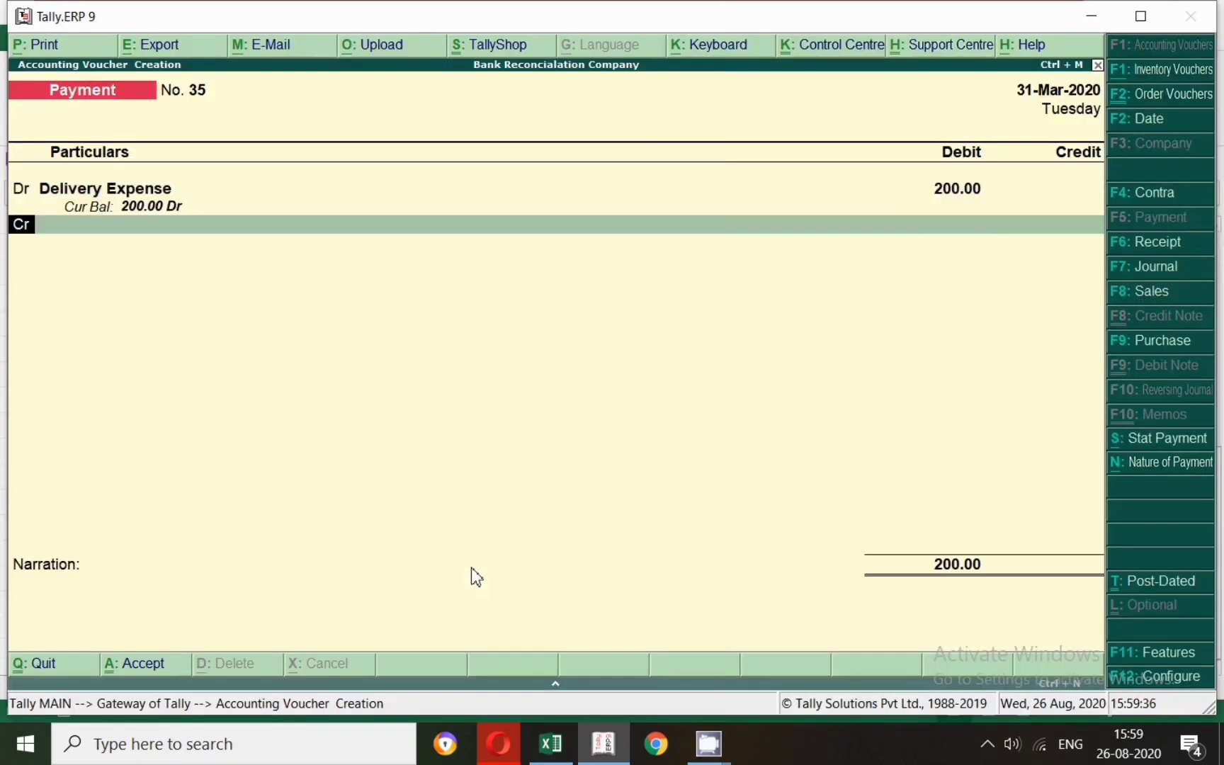
# Credit Cash with 200 and save the Delivery Expense payment voucher without a narration.
pyautogui.write('Cas')
pyautogui.press('Return')
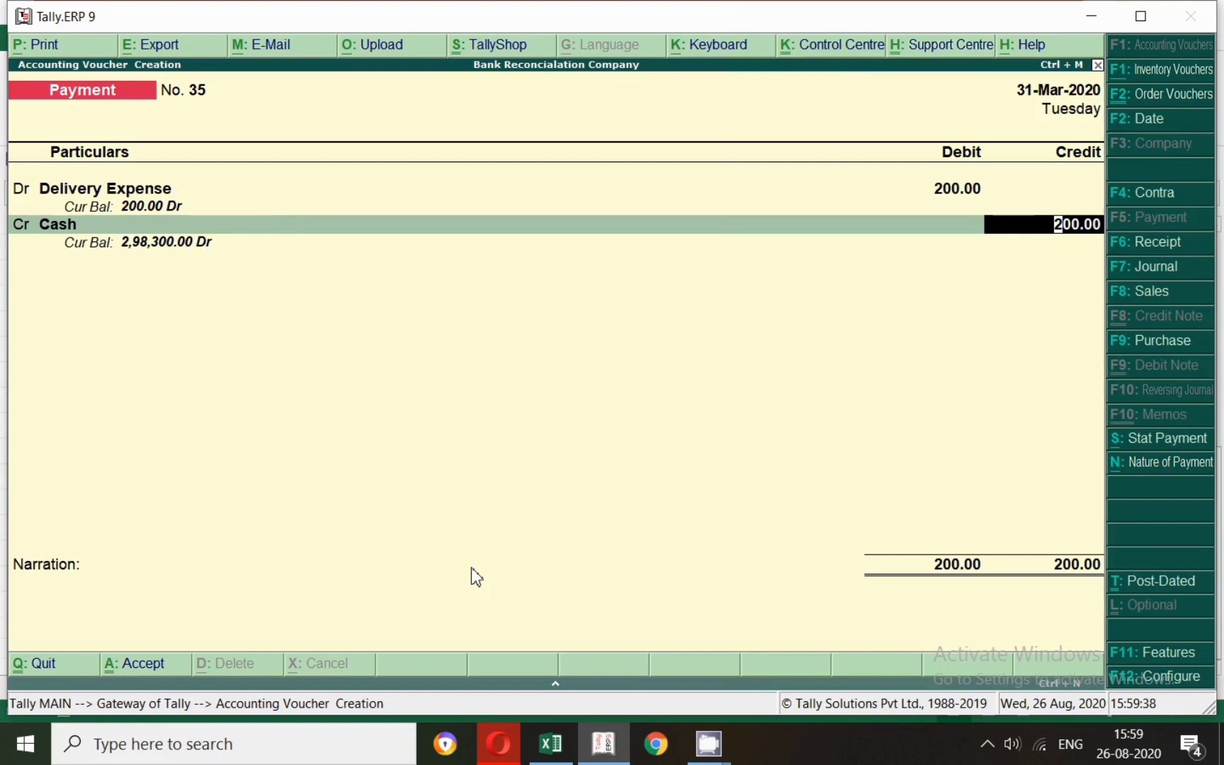
pyautogui.press('Return')
pyautogui.press('Return')
pyautogui.press('Return')
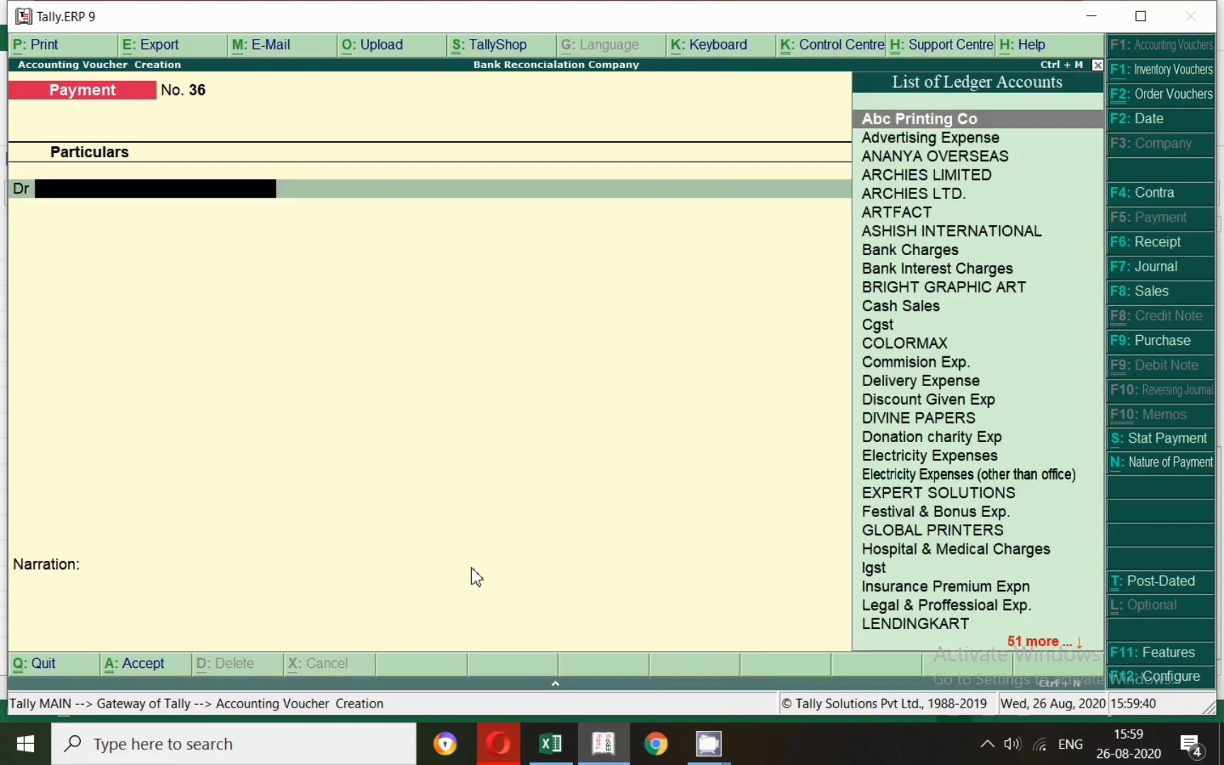
# Mark the Training and Development row in the Excel sheet and start a Tally journal voucher dated 31-Mar-2020.
pyautogui.click(550, 743)
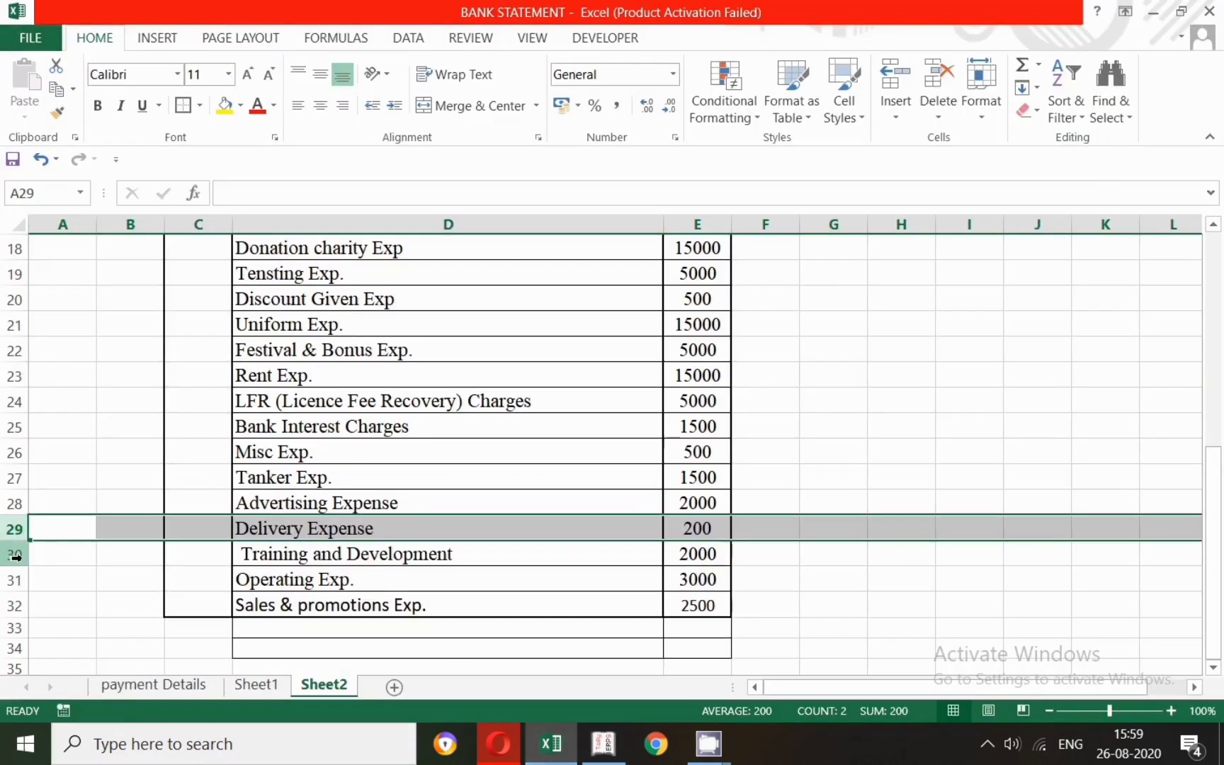
pyautogui.click(15, 558)
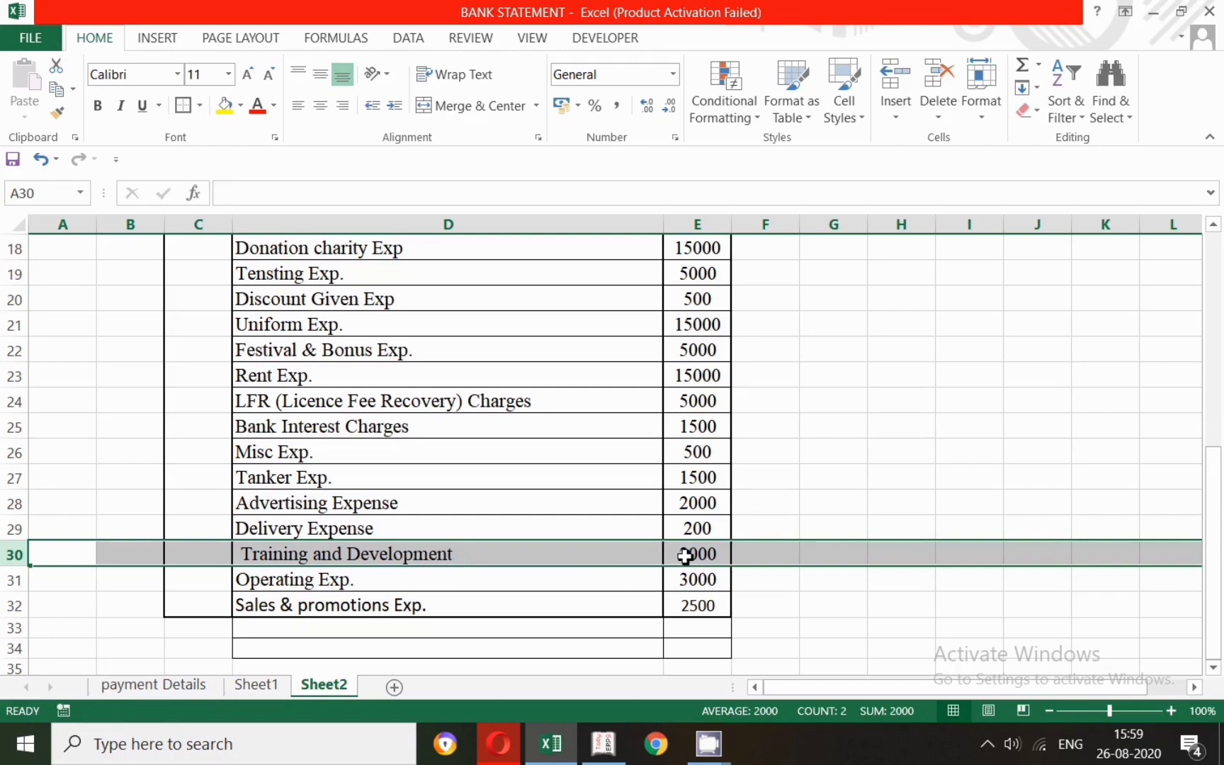
pyautogui.hotkey('alt', 'Tab')
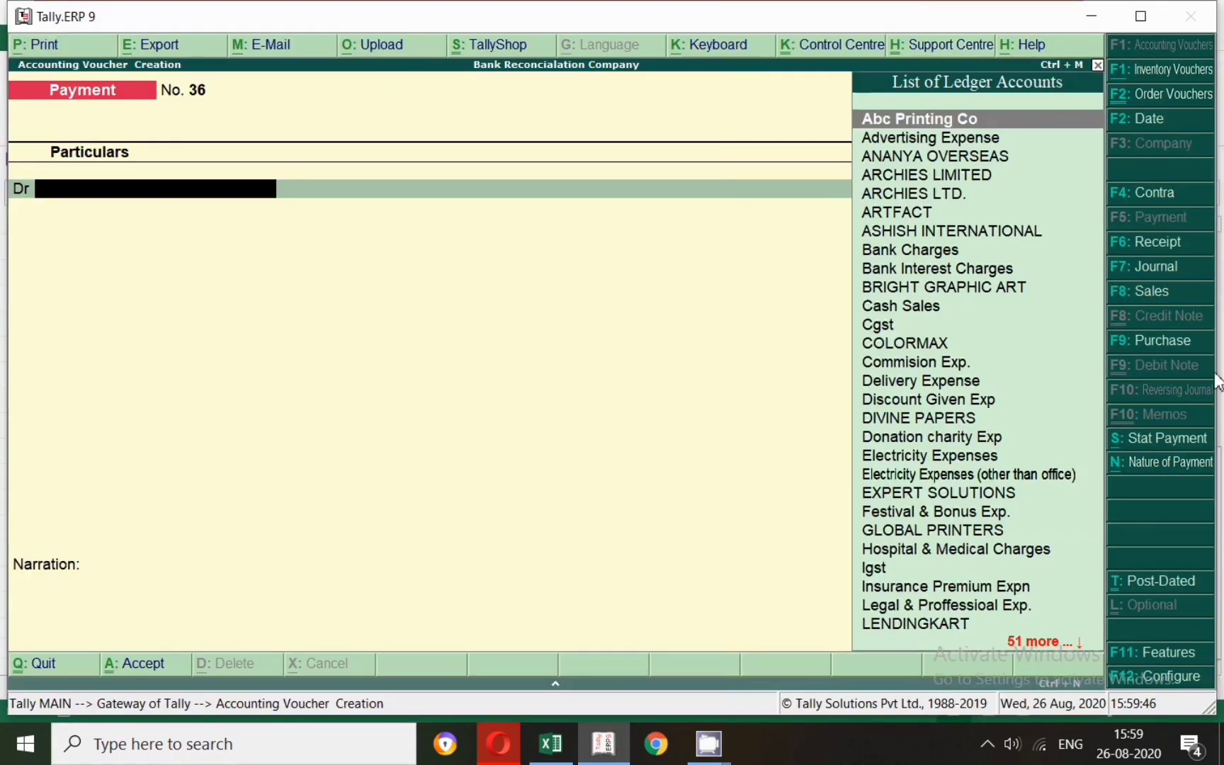
pyautogui.click(1146, 272)
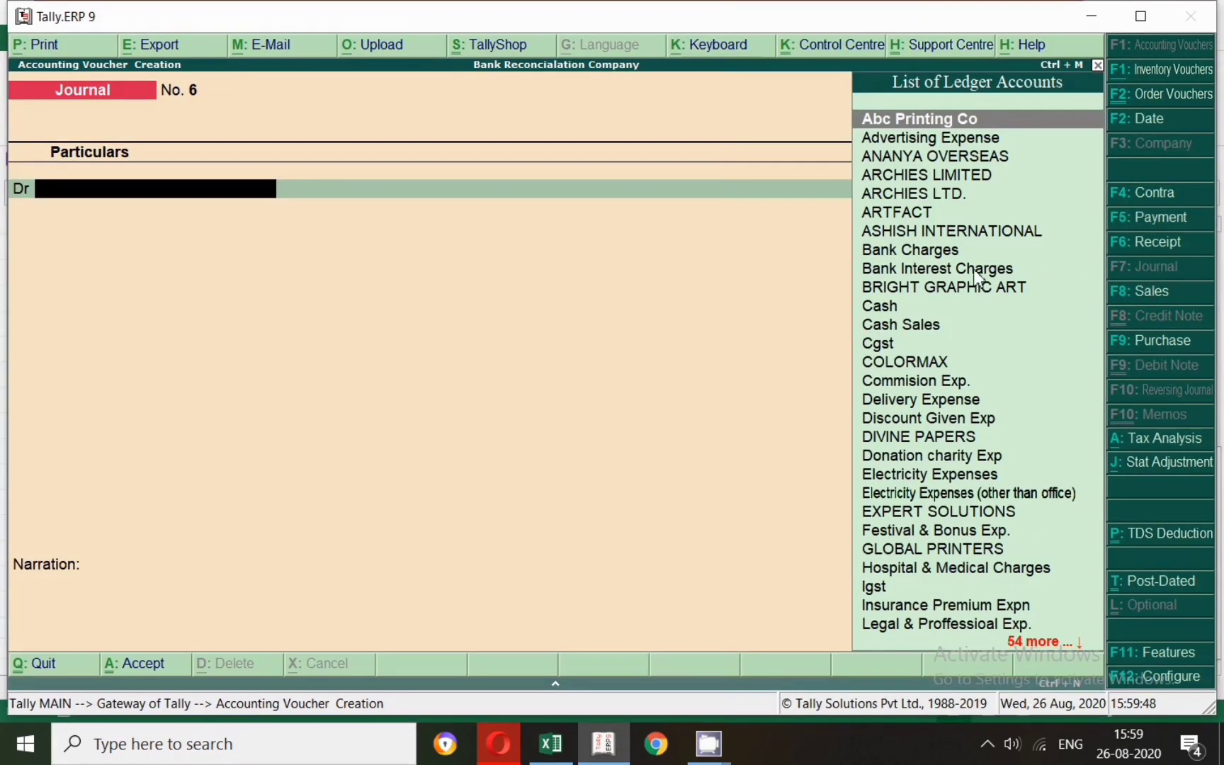
pyautogui.press('F2')
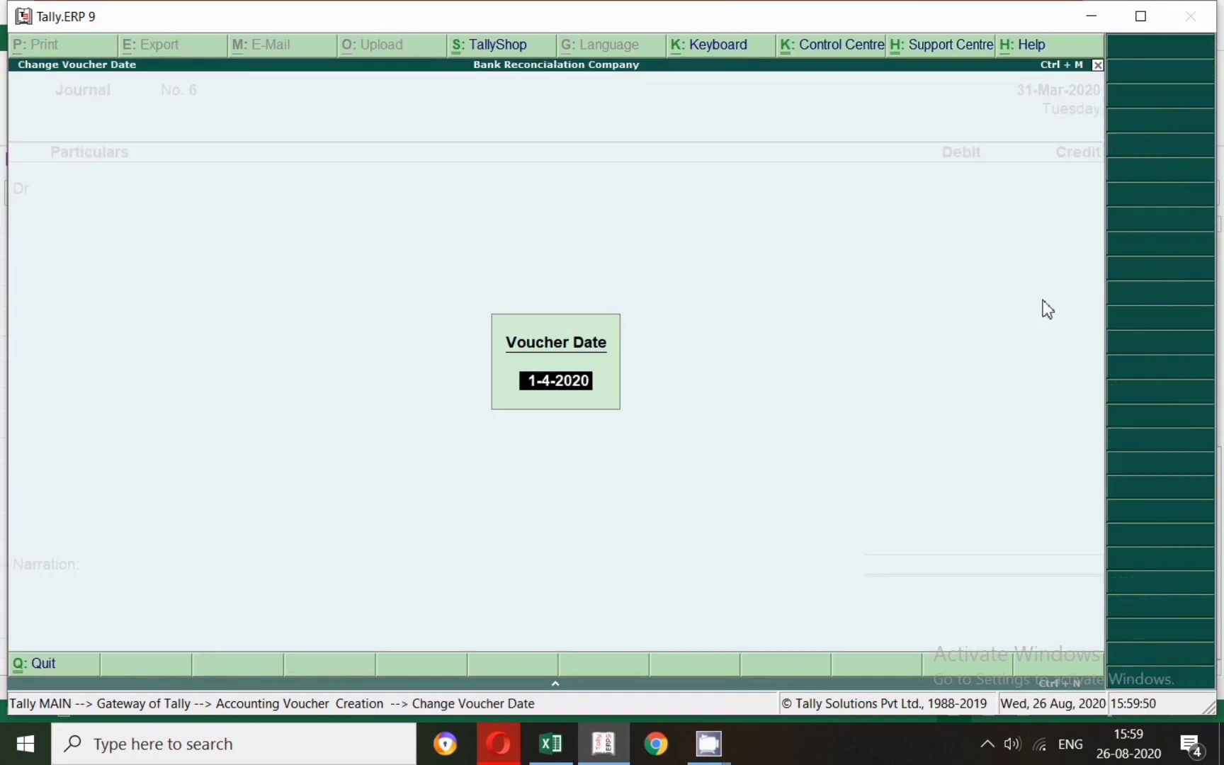
pyautogui.write('31.3')
pyautogui.press('Return')
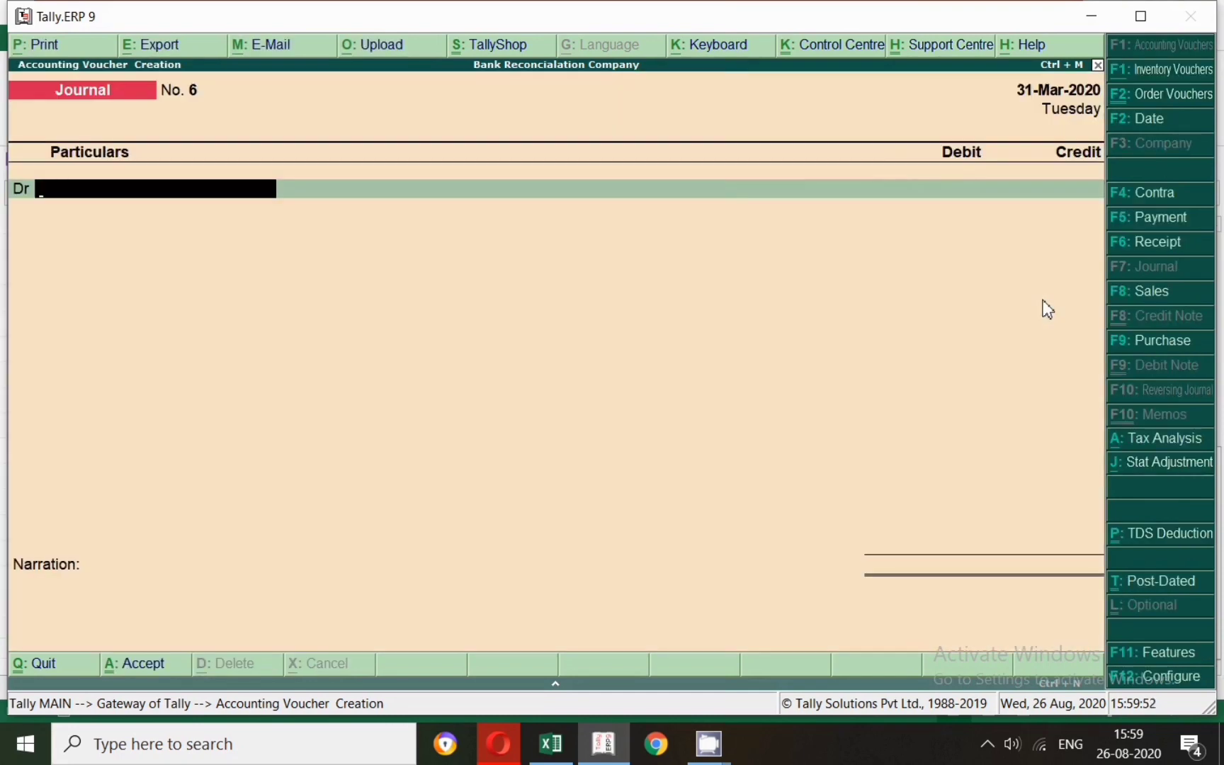
# Debit Training and Development EXp with 2,000 in the journal voucher, checking the amount in the Excel sheet.
pyautogui.write('Tra')
pyautogui.press('Return')
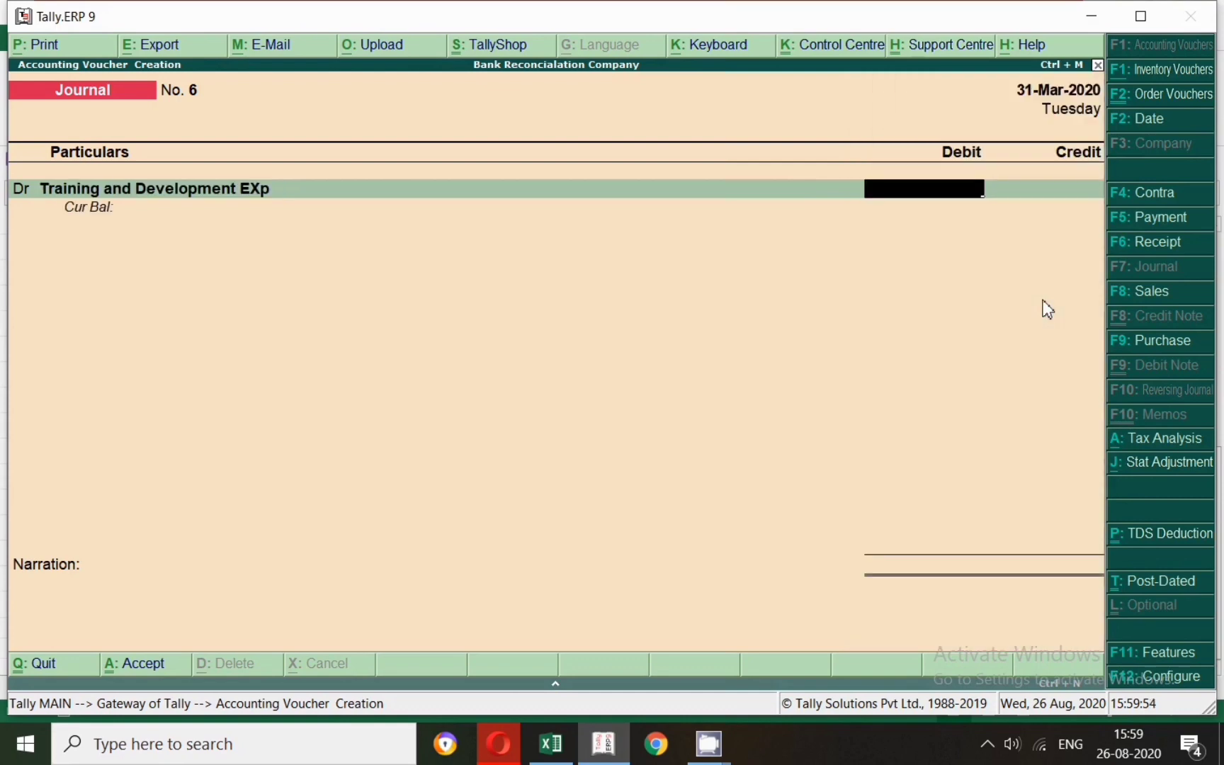
pyautogui.hotkey('alt', 'Tab')
pyautogui.hotkey('alt', 'Tab')
pyautogui.write('2,000')
pyautogui.press('Return')
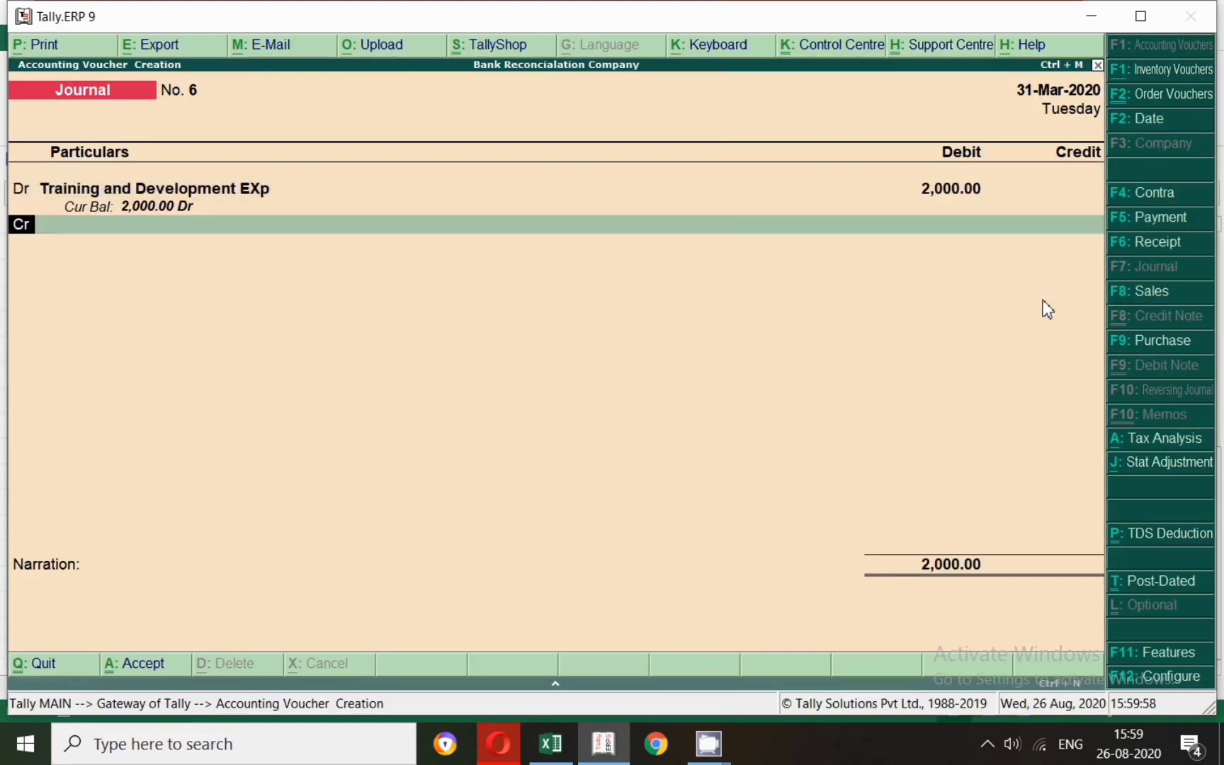
# Add a Cgst debit line of 180 to the journal voucher, calculating the tax as 2000*9/100.
pyautogui.press('d')
pyautogui.press('Return')
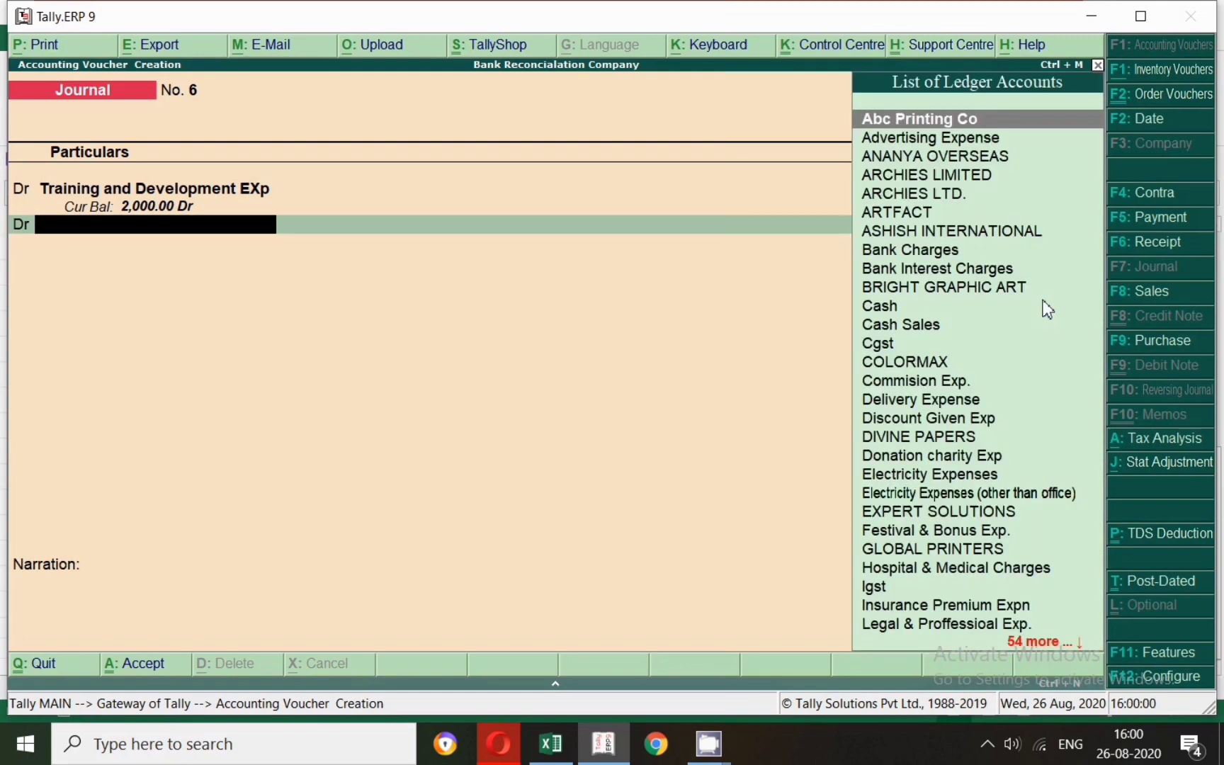
pyautogui.write('Cgs')
pyautogui.press('Return')
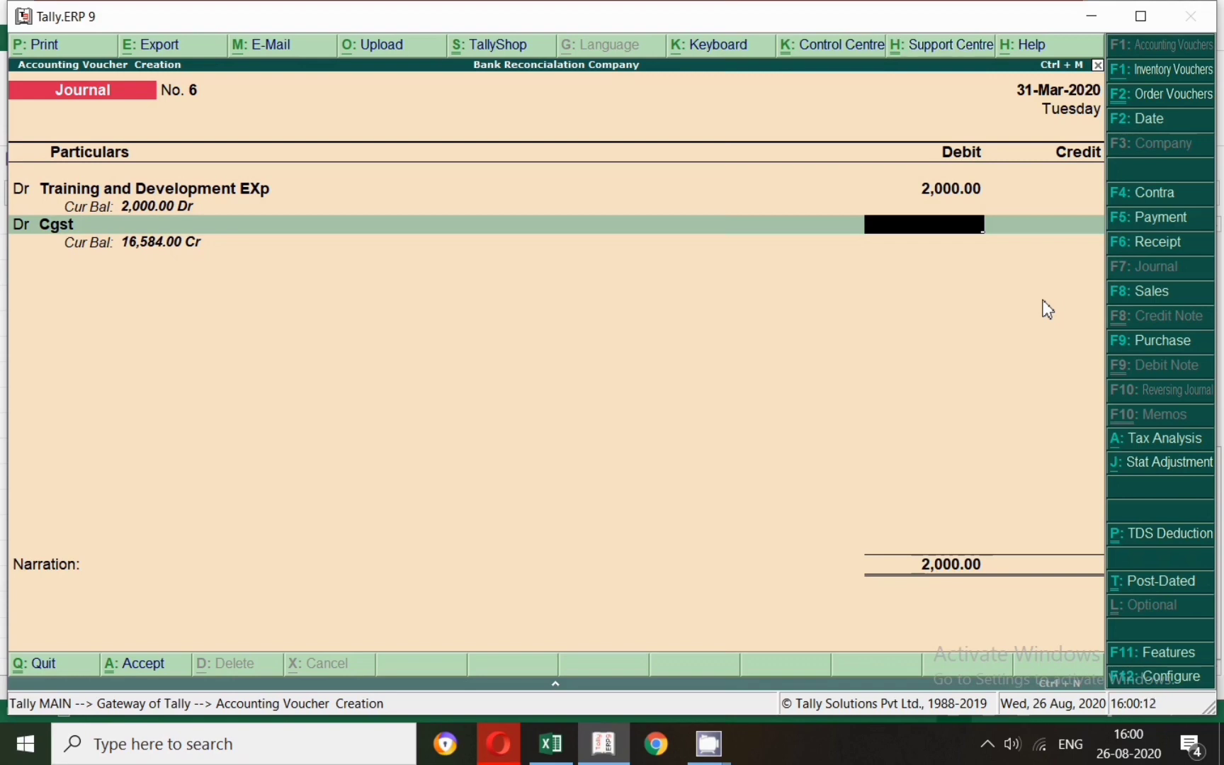
pyautogui.hotkey('ctrl', 'n')
pyautogui.hotkey('ctrl', 'm')
pyautogui.hotkey('ctrl', 'n')
pyautogui.write('2000*9/100')
pyautogui.press('Return')
pyautogui.hotkey('ctrl', 'm')
pyautogui.press('Return')
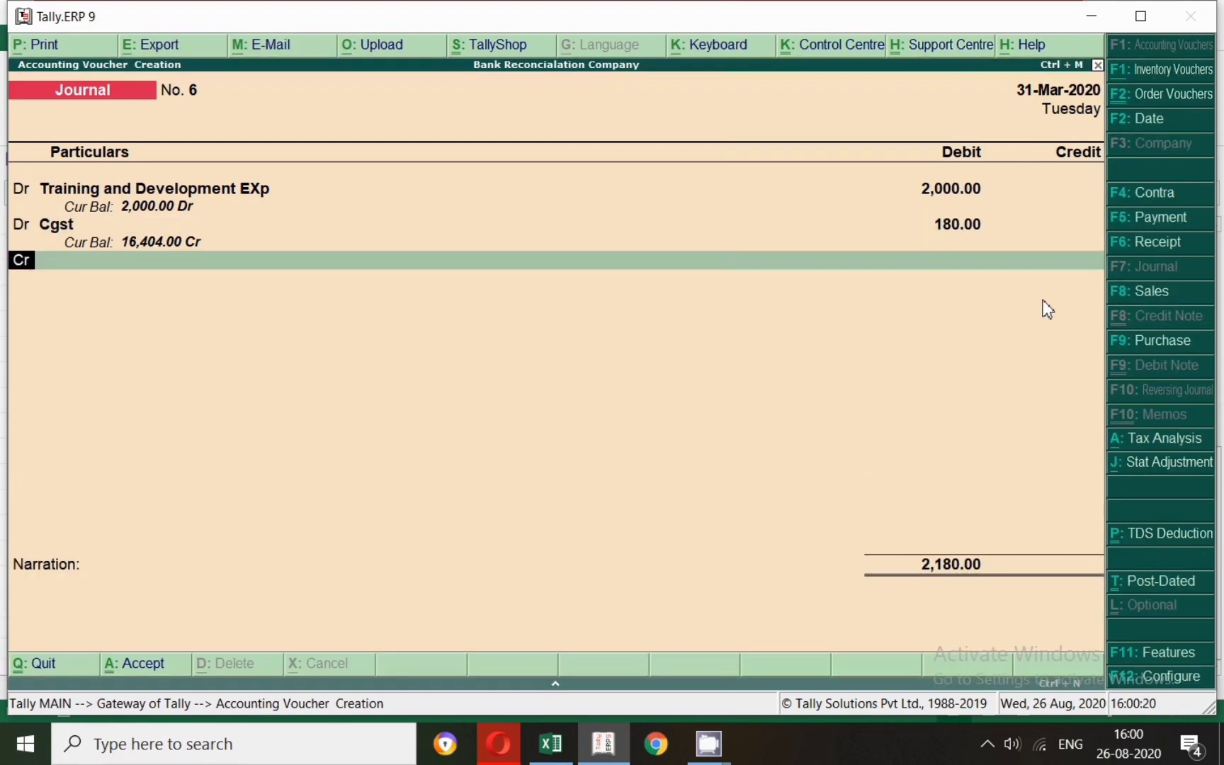
# Add an Sgst debit line of 180 to the journal voucher.
pyautogui.write('d')
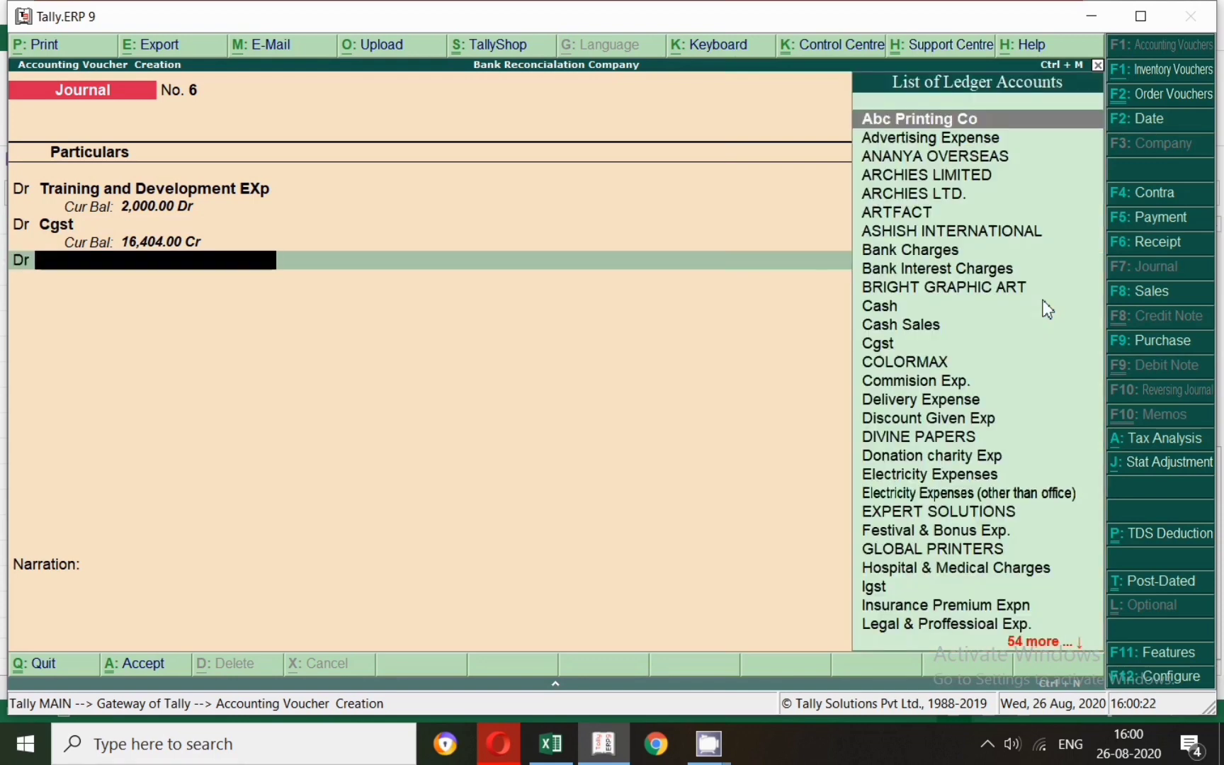
pyautogui.write('Sg')
pyautogui.press('Return')
pyautogui.write('180')
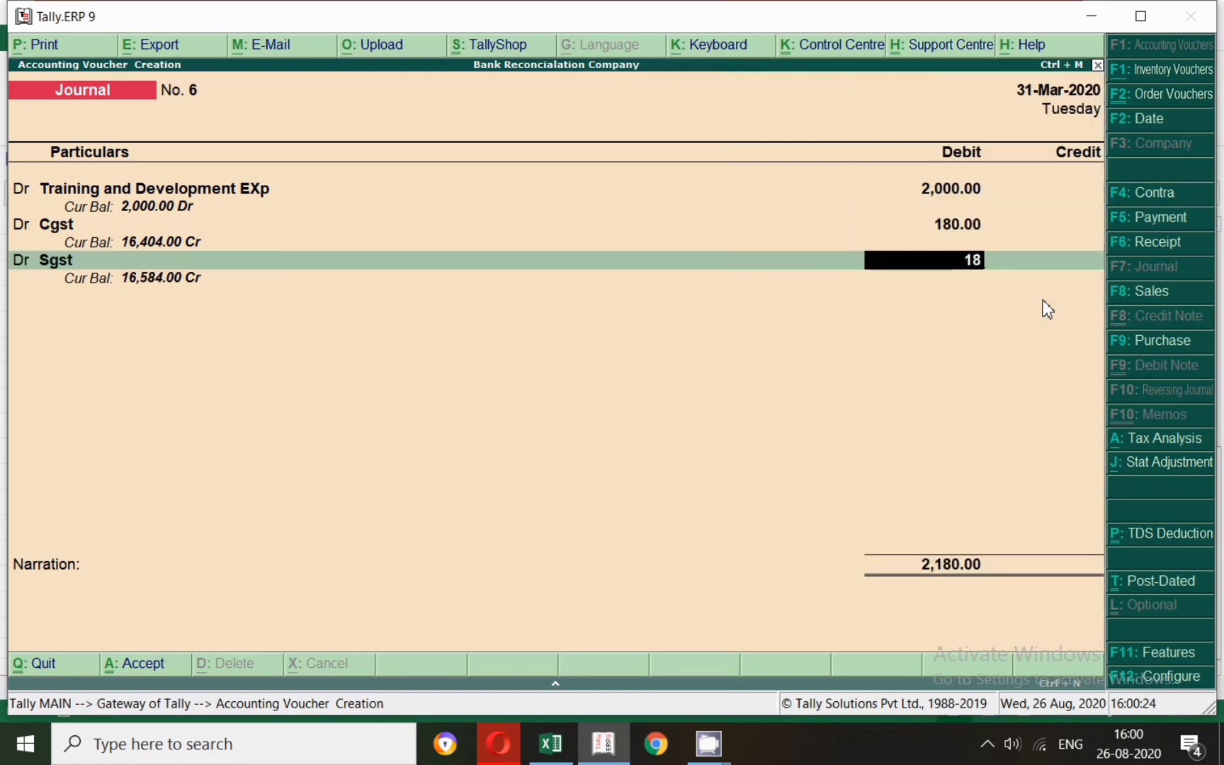
pyautogui.press('Return')
# Credit Abc Printing Co with 2,360 in the journal voucher and allocate it as New Ref 6.
pyautogui.press('Return')
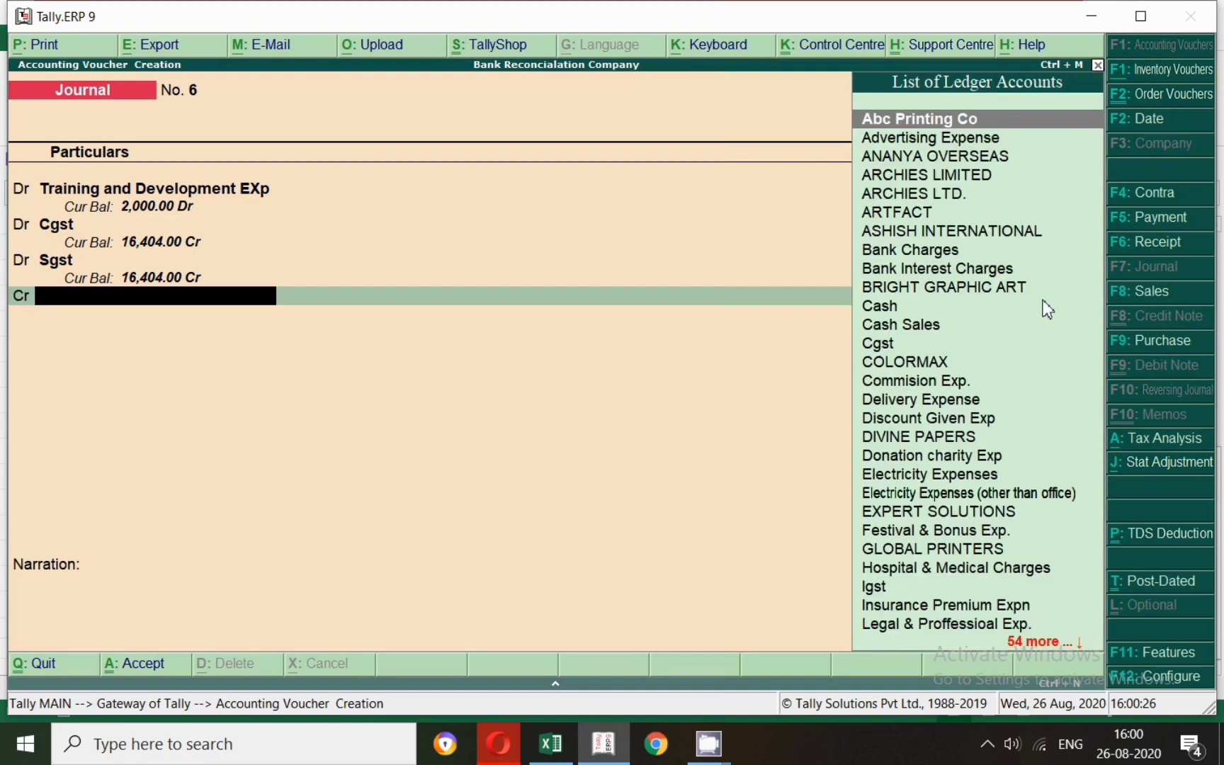
pyautogui.write('Ab')
pyautogui.press('Return')
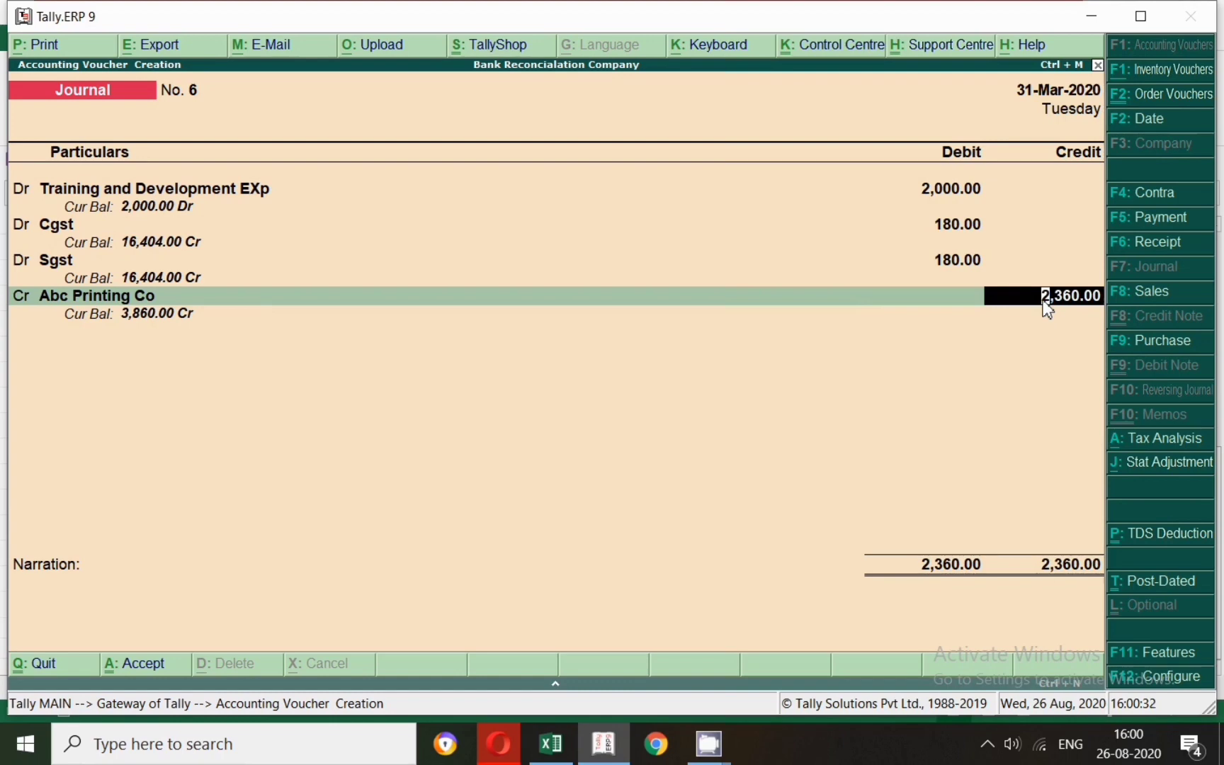
pyautogui.press('Return')
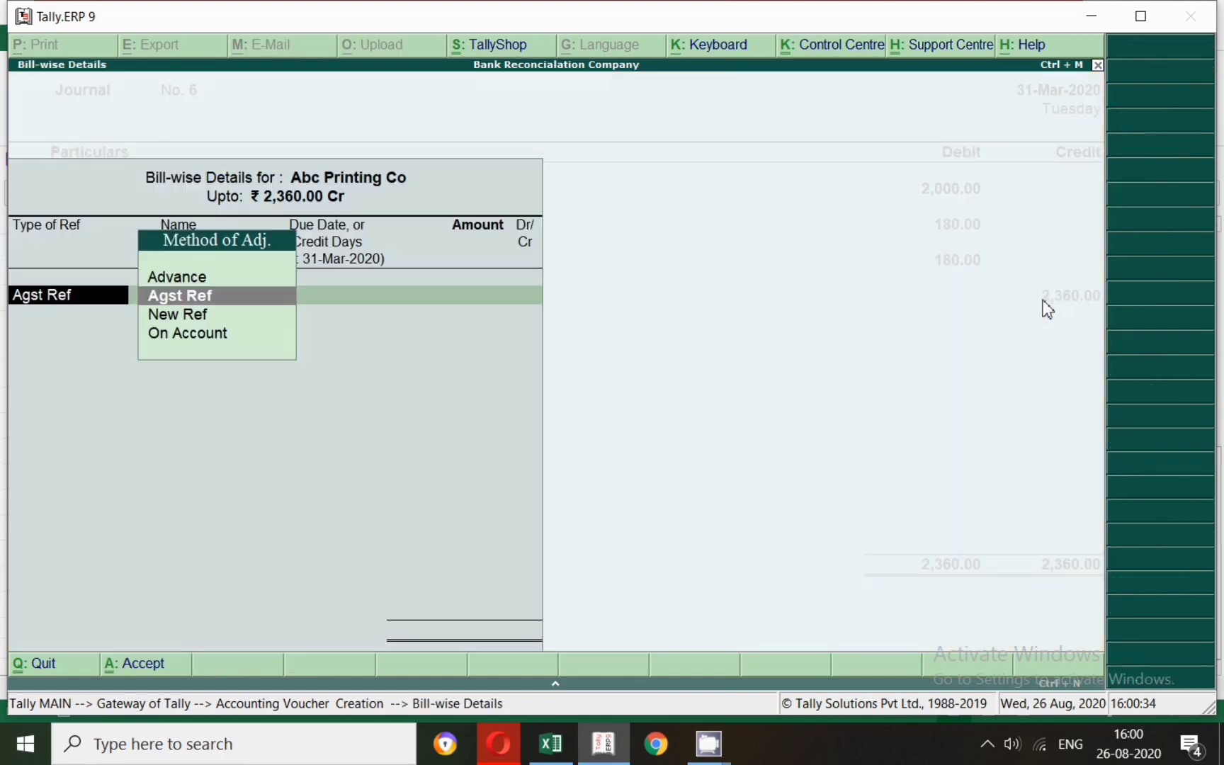
pyautogui.press('Down')
pyautogui.press('Return')
pyautogui.press('Return')
pyautogui.press('Return')
pyautogui.press('Return')
pyautogui.press('Return')
# Switch to Excel, set the Training and Development amount to 2360 and mark its row.
pyautogui.hotkey('alt', 'Tab')
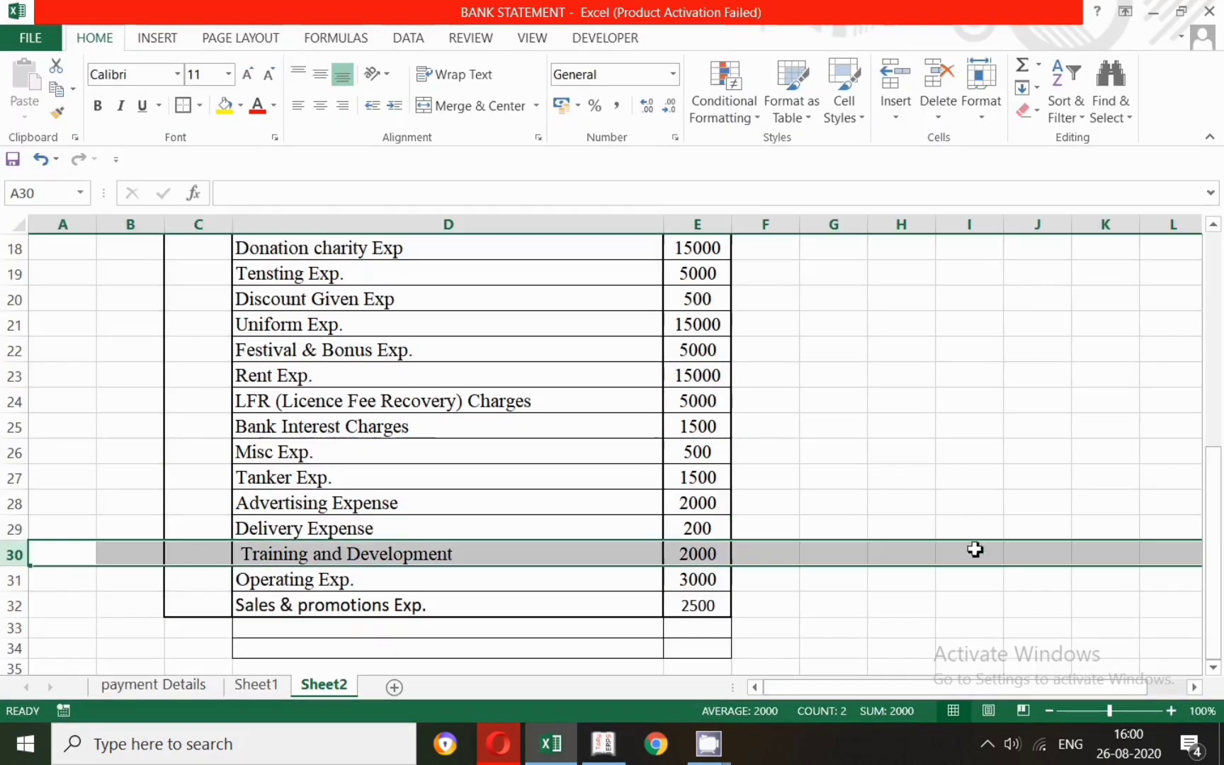
pyautogui.click(682, 557)
pyautogui.write('2360')
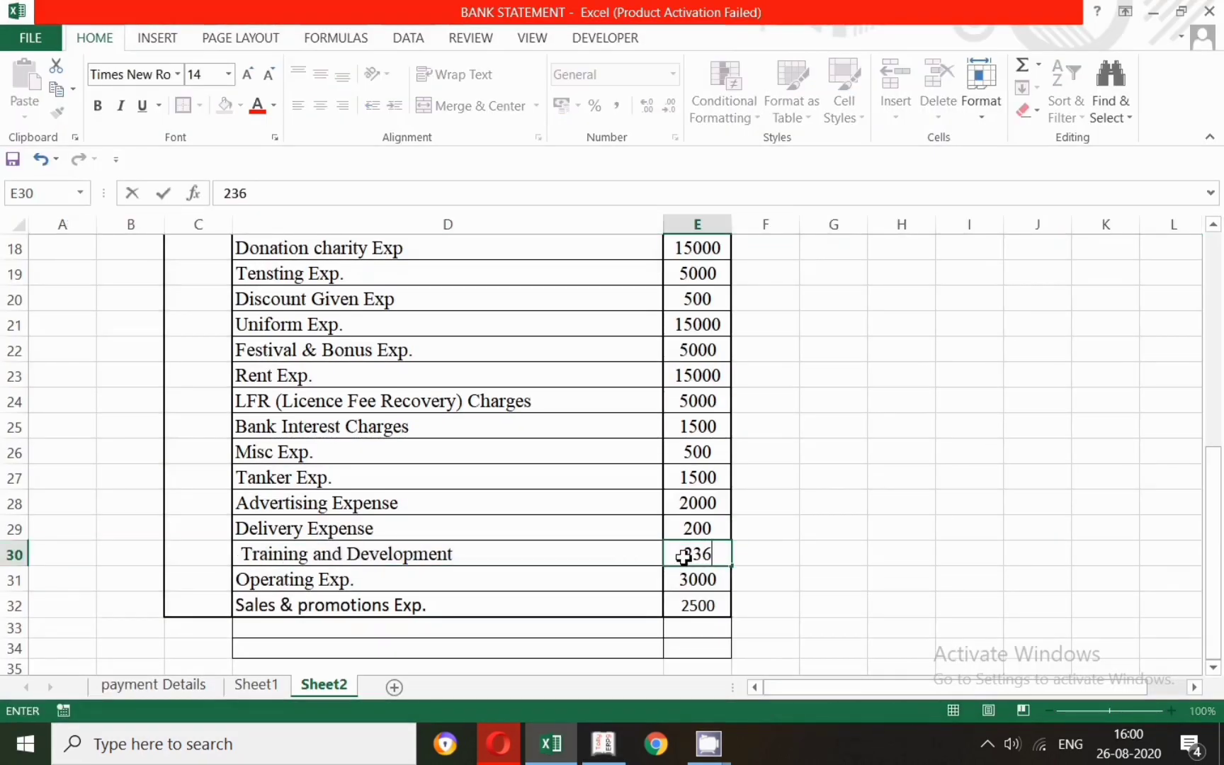
pyautogui.hotkey('alt', 'Tab')
pyautogui.hotkey('alt', 'Tab')
pyautogui.click(838, 578)
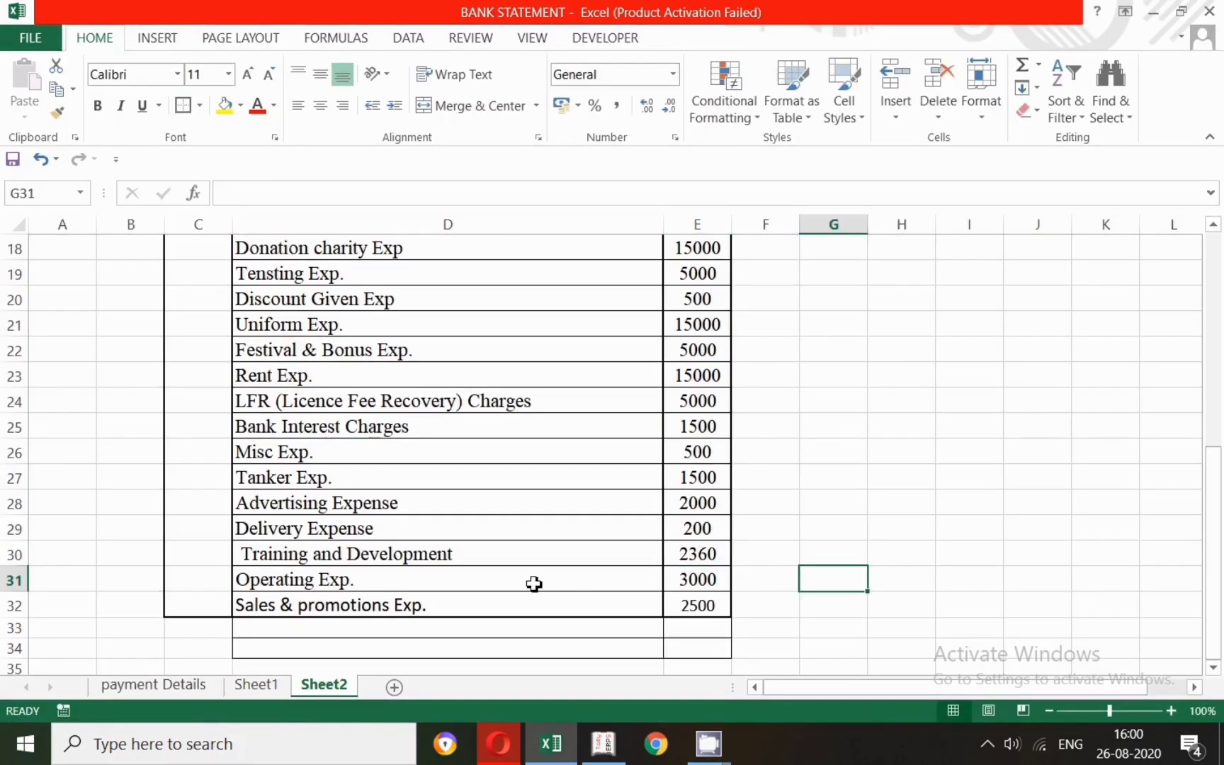
pyautogui.click(14, 579)
pyautogui.click(15, 554)
# Save the journal voucher in Tally and start a payment voucher dated 31-Mar-2020.
pyautogui.hotkey('alt', 'Tab')
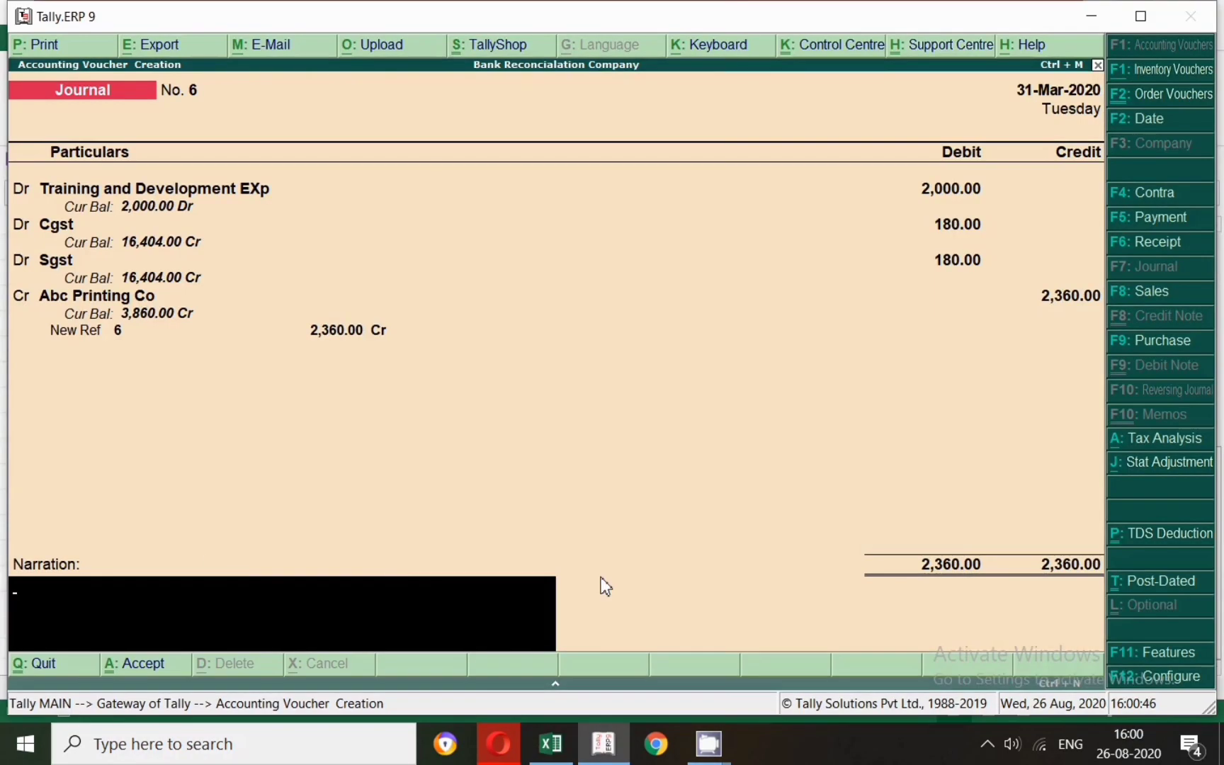
pyautogui.press('Return')
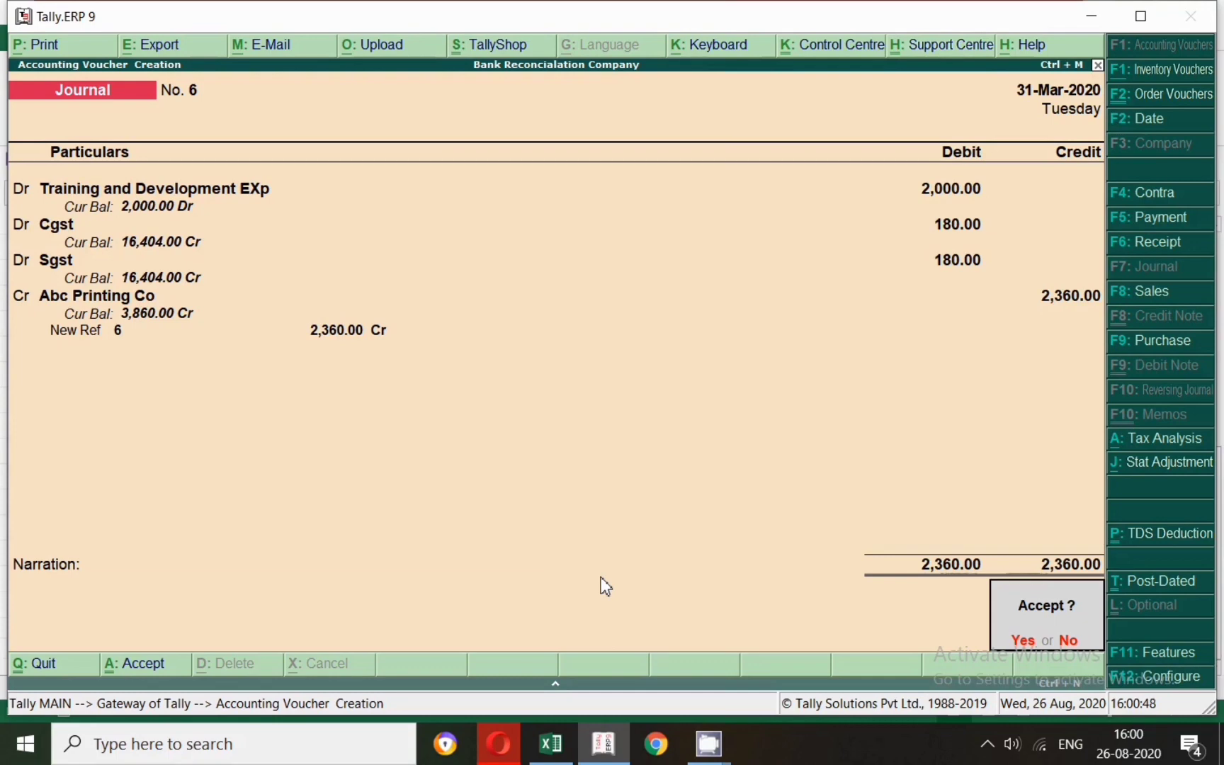
pyautogui.press('Return')
pyautogui.click(1179, 216)
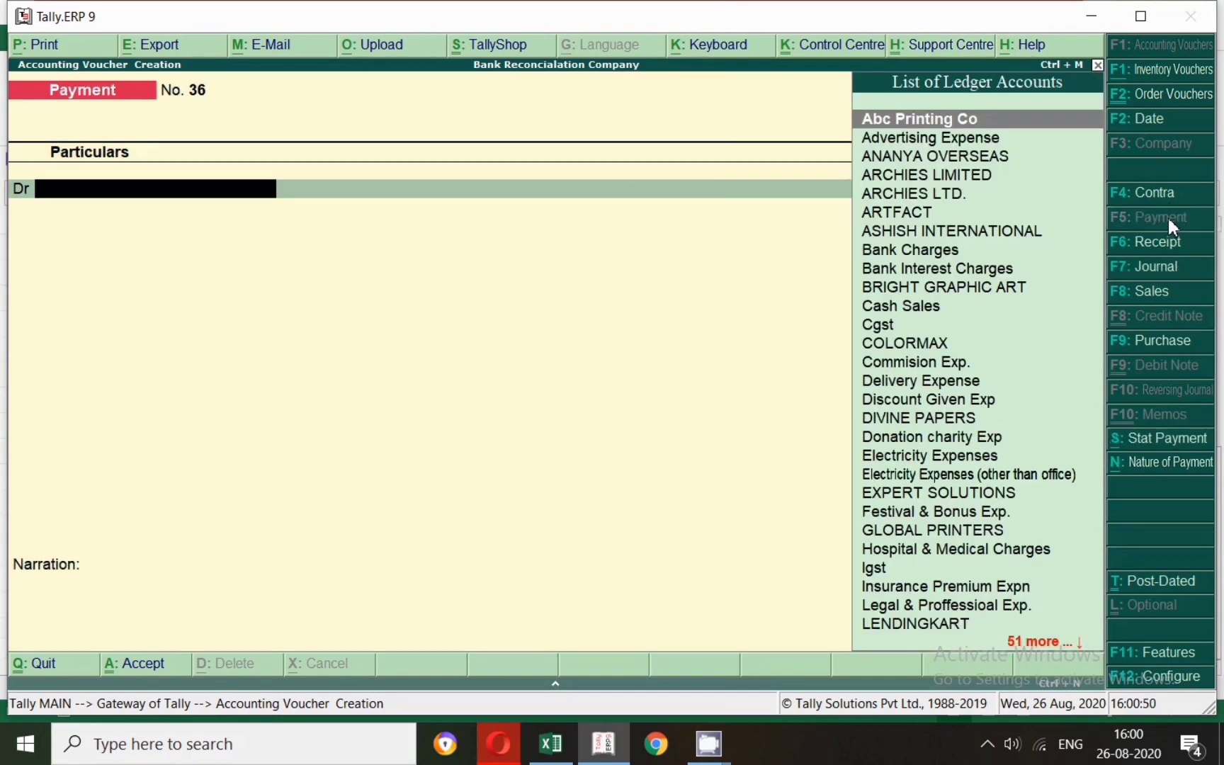
pyautogui.press('F2')
pyautogui.write('31.')
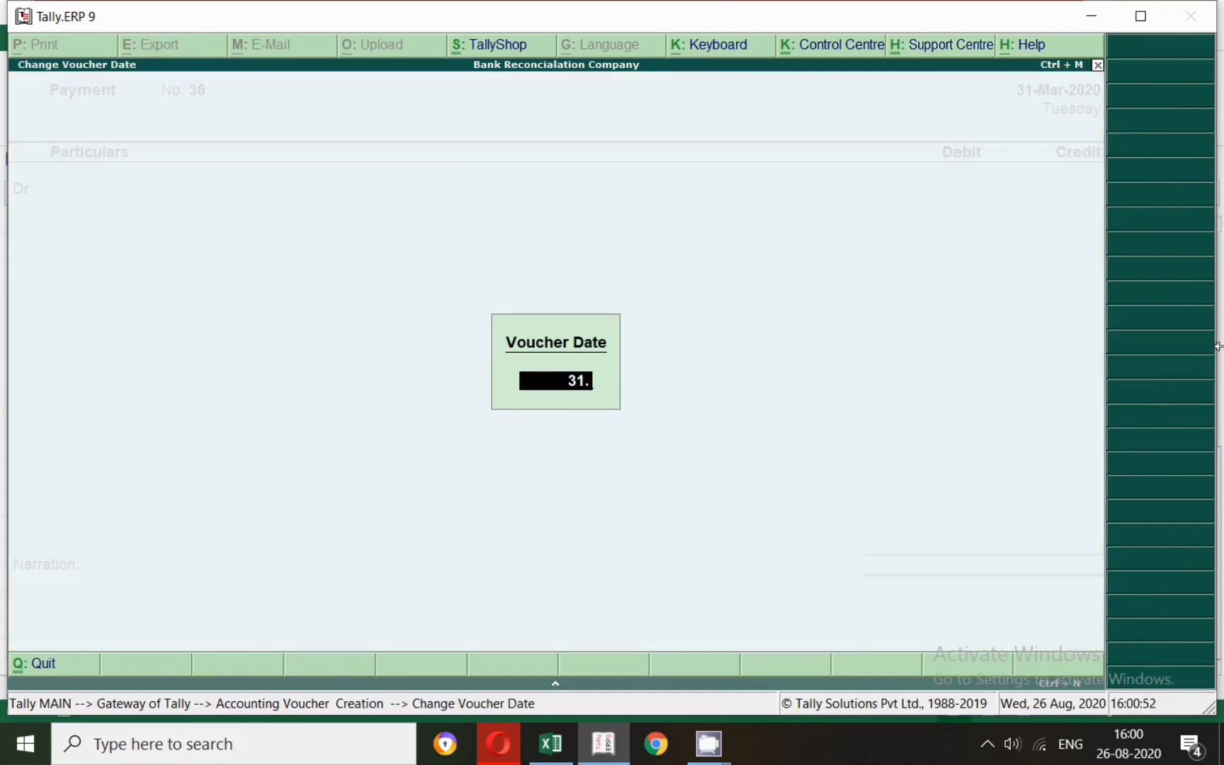
pyautogui.press('Return')
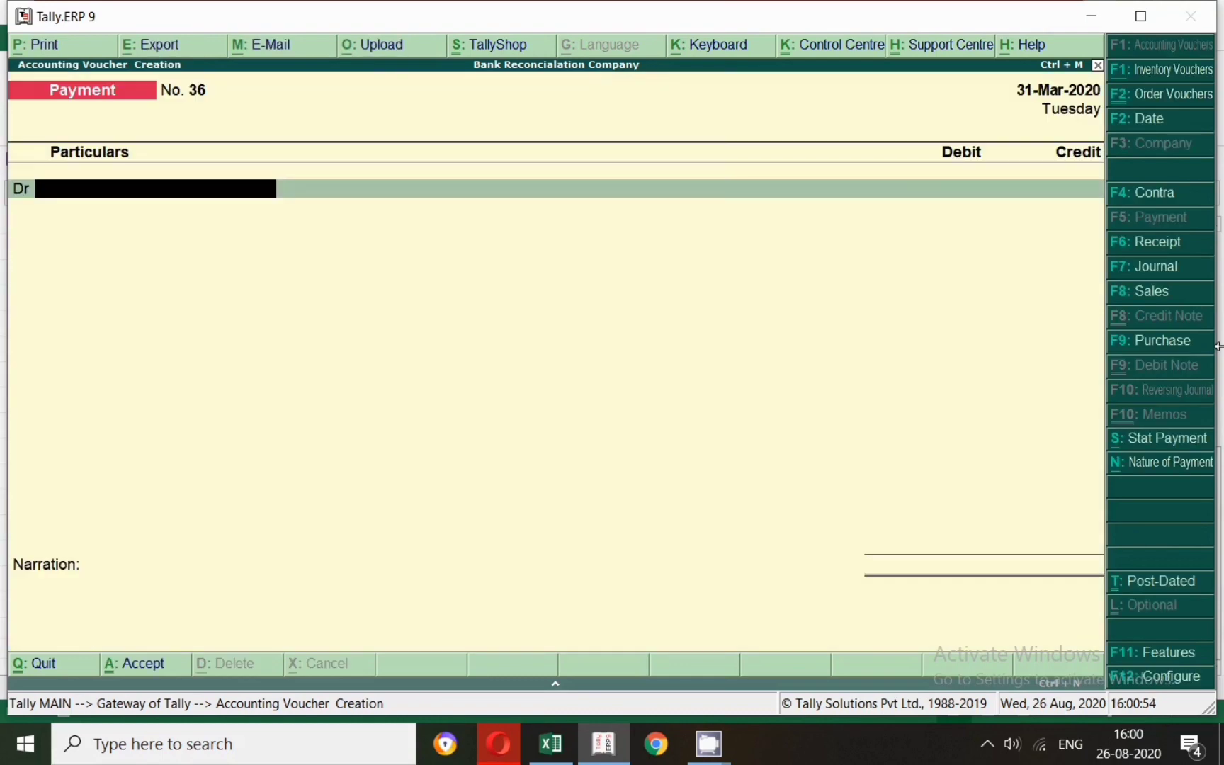
# Debit Abc Printing Co with 2,360 in the payment voucher and settle it as Agst Ref against pending bill 6.
pyautogui.write('Abc Printing Co')
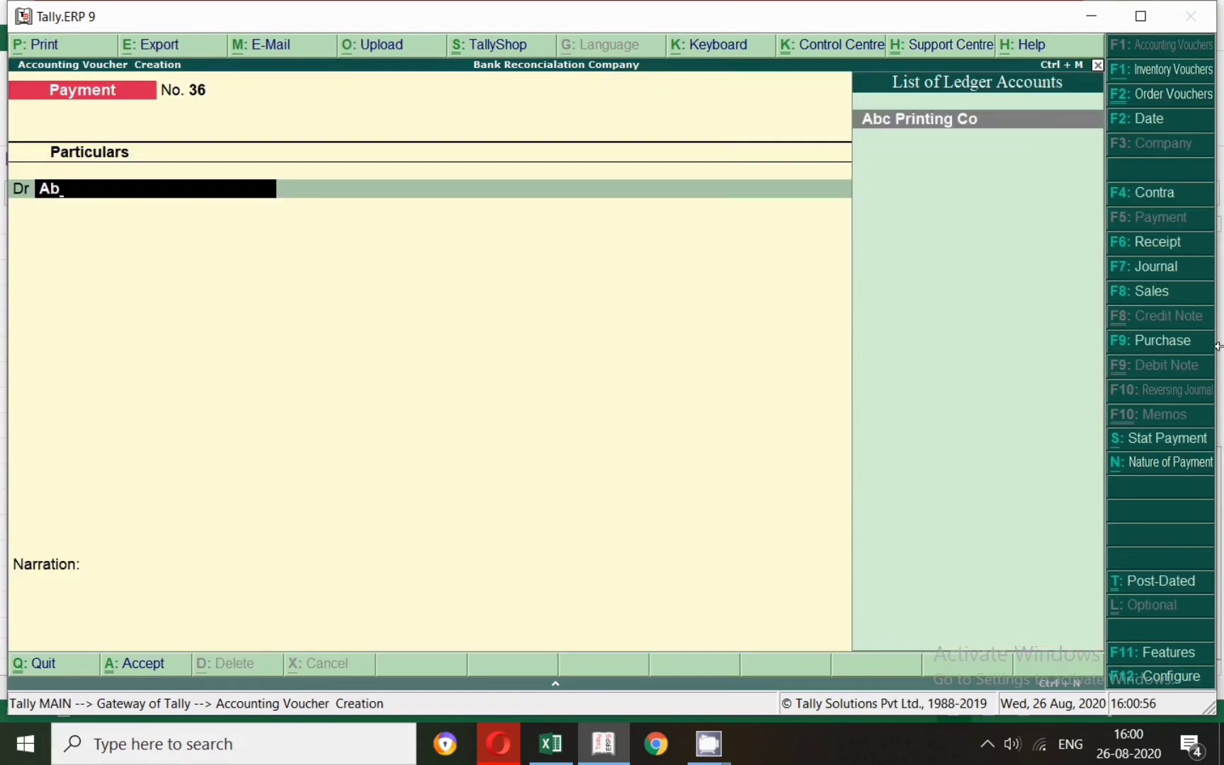
pyautogui.press('Return')
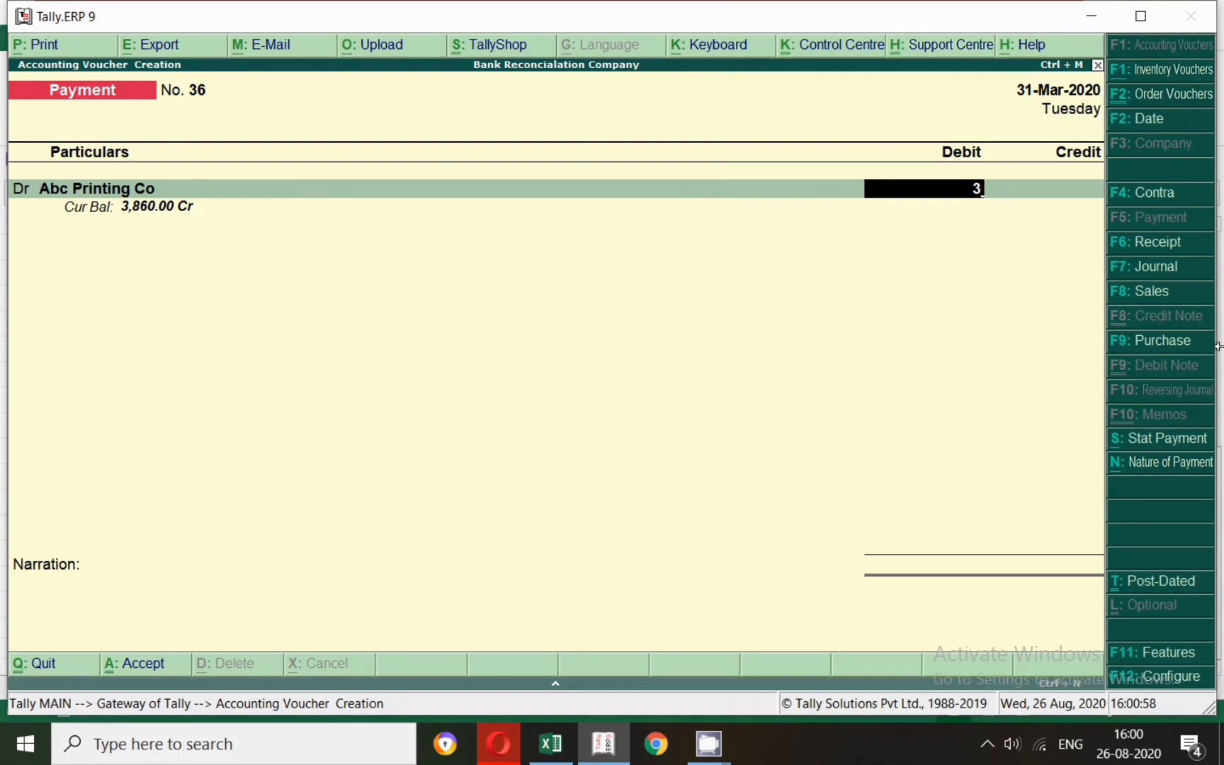
pyautogui.hotkey('alt', 'Tab')
pyautogui.hotkey('alt', 'Tab')
pyautogui.write('2,360')
pyautogui.press('Return')
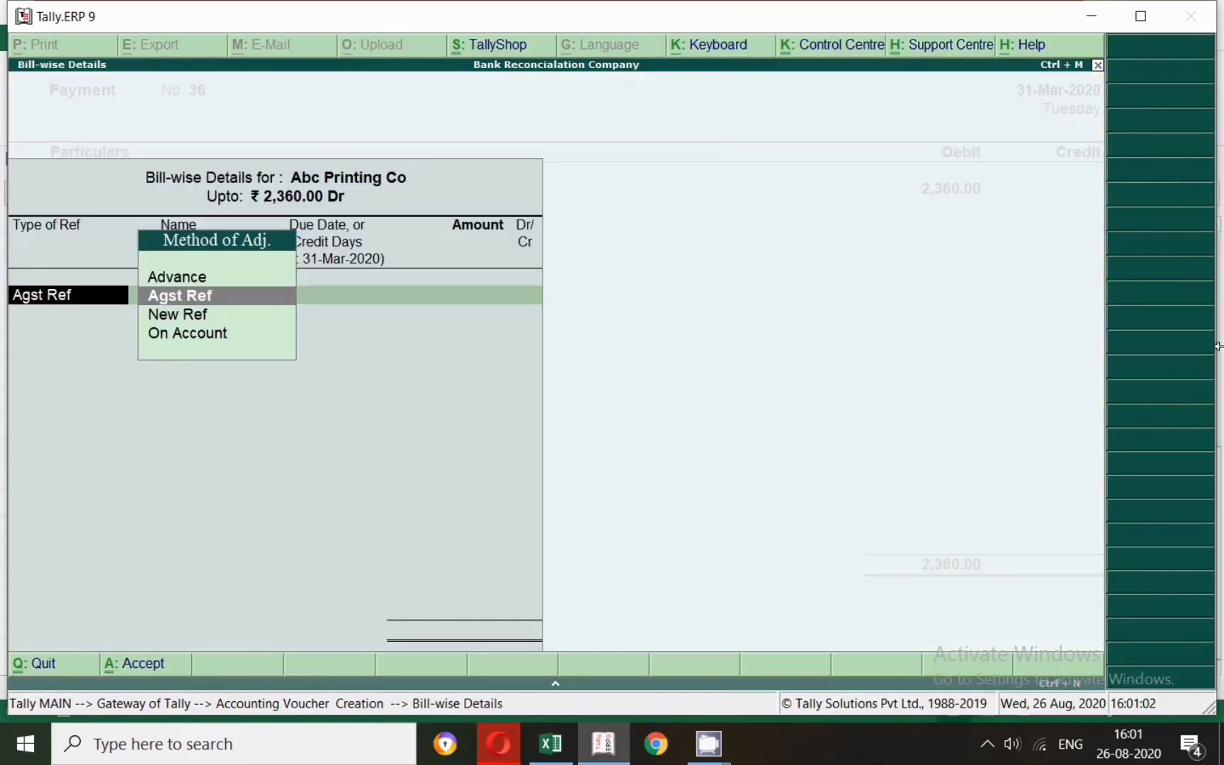
pyautogui.press('Return')
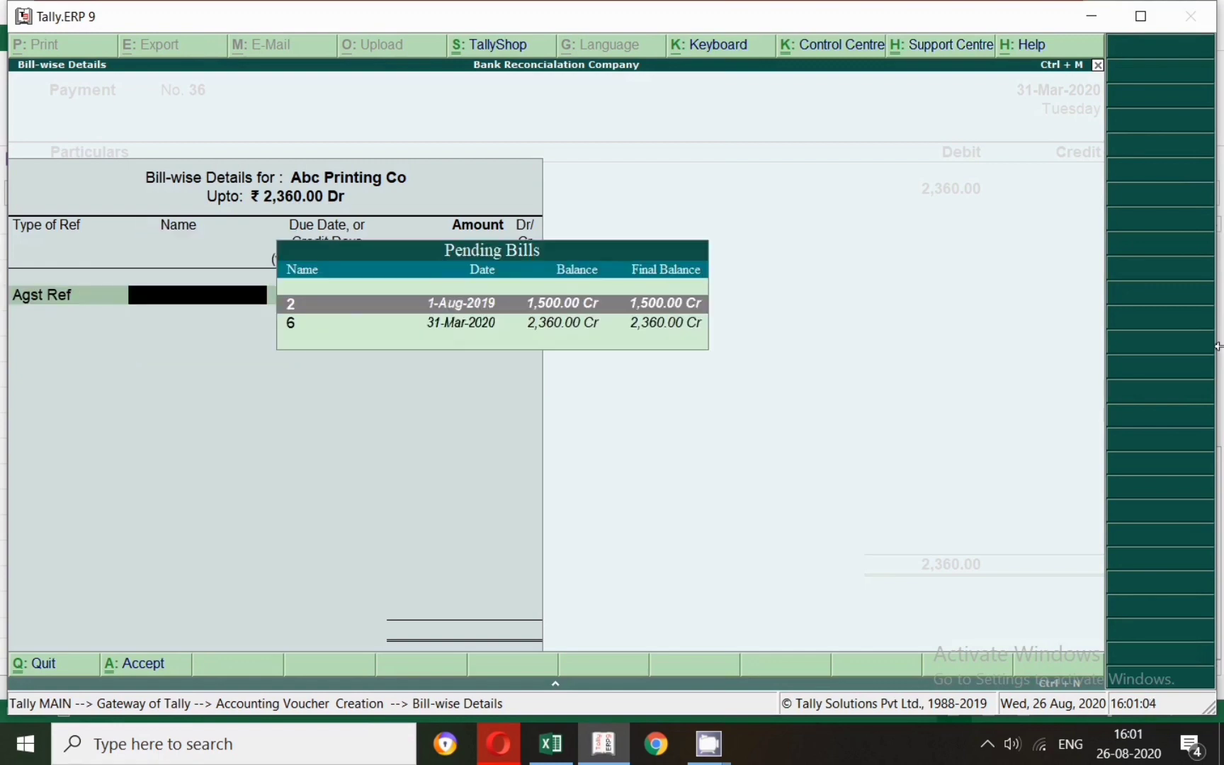
pyautogui.press('Down')
pyautogui.press('Return')
pyautogui.press('Return')
# Credit Sbi with 2,360 and save the payment voucher without a narration.
pyautogui.write('sbi')
pyautogui.press('Return')
pyautogui.press('Return')
pyautogui.press('Return')
pyautogui.press('Return')
pyautogui.press('Return')
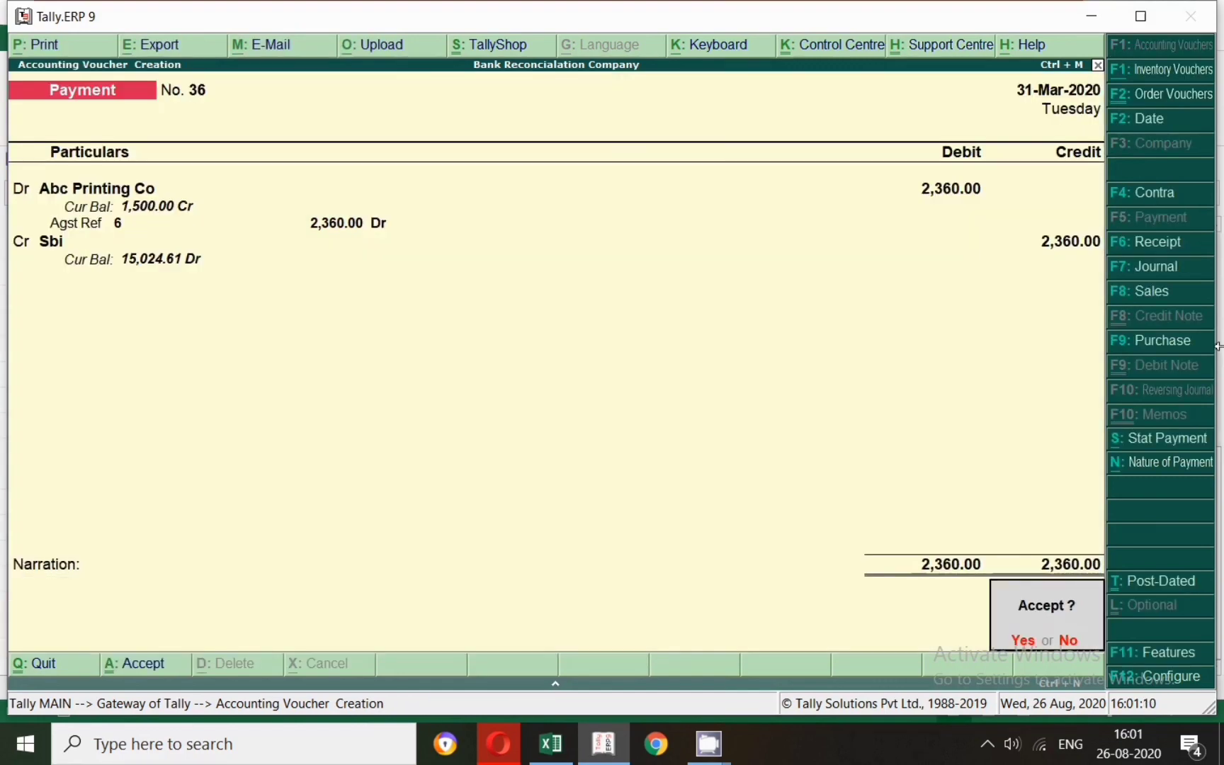
# Mark the Operating Exp. row in the Excel sheet and date the new Tally payment voucher 31-Mar-2020.
pyautogui.hotkey('alt', 'Tab')
pyautogui.click(15, 580)
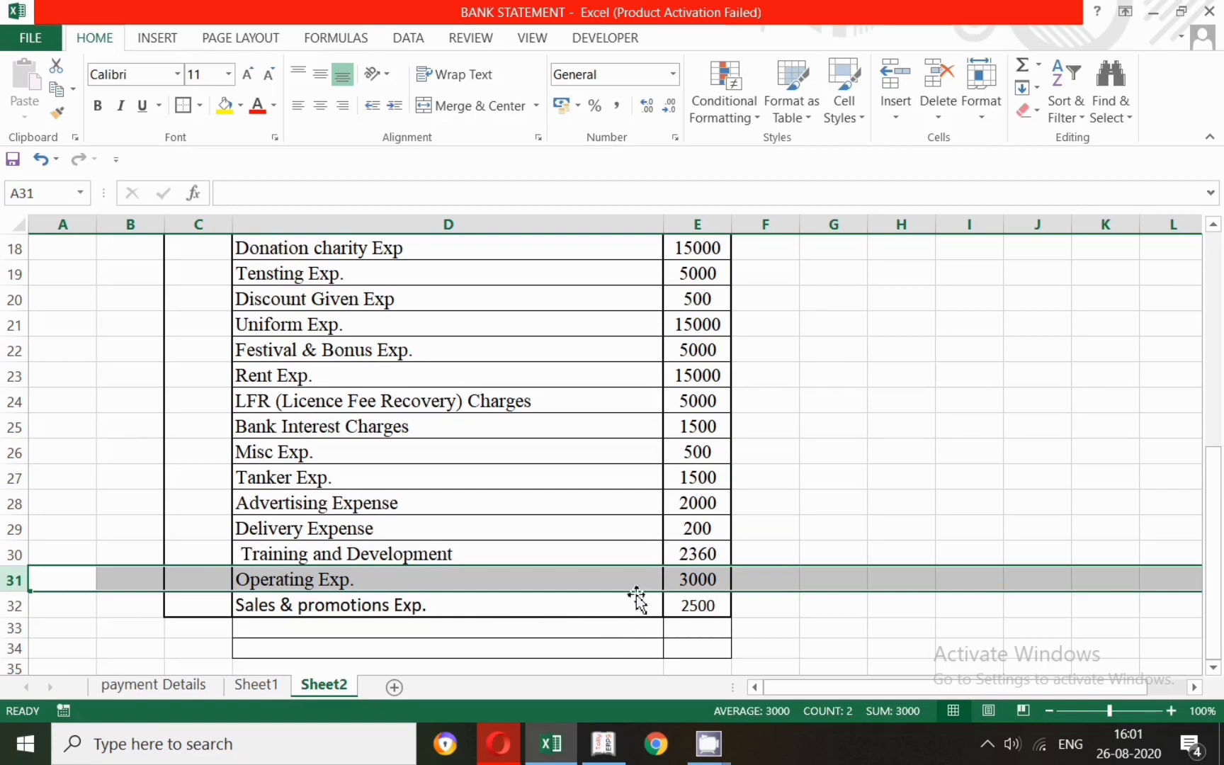
pyautogui.hotkey('alt', 'Tab')
pyautogui.press('F2')
pyautogui.write('31.3')
pyautogui.press('Return')
# Debit Operating Exp. with 3,000 in the payment voucher, checking the amount in the Excel sheet.
pyautogui.write('Per')
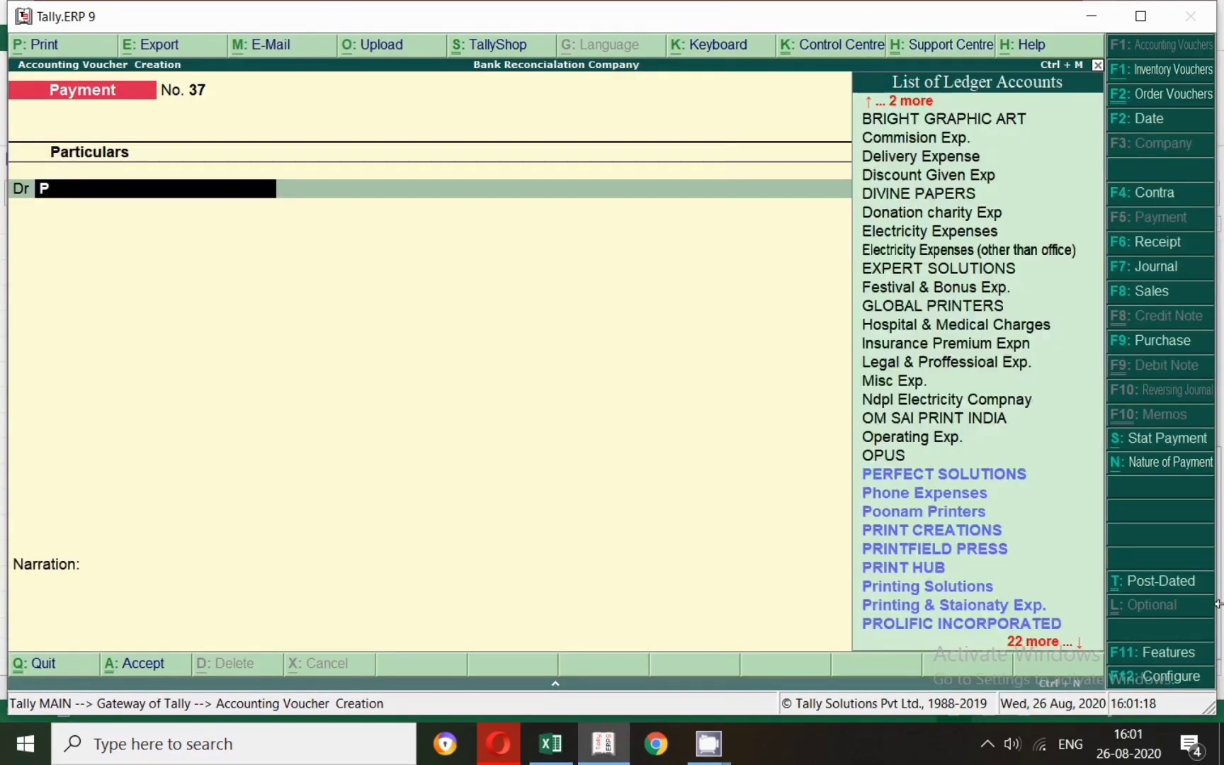
pyautogui.press('BackSpace')
pyautogui.press('BackSpace')
pyautogui.press('BackSpace')
pyautogui.write('Ope')
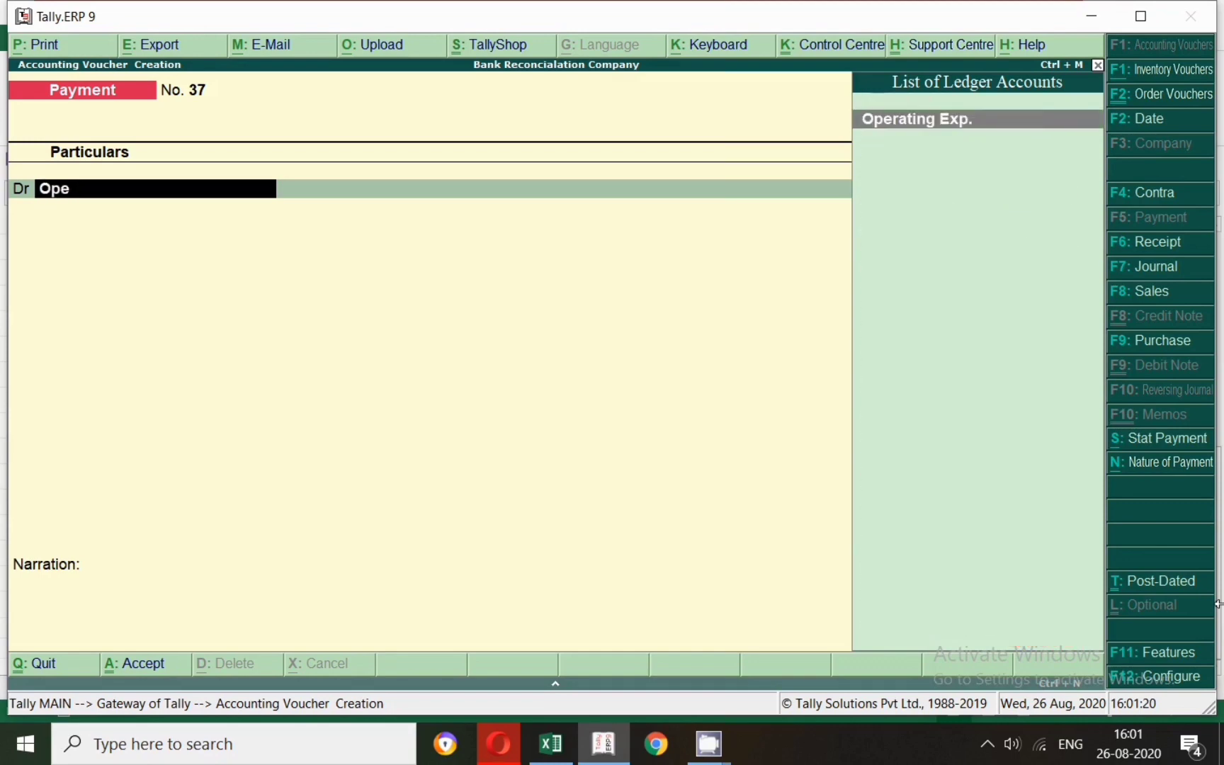
pyautogui.press('Return')
pyautogui.hotkey('alt', 'Tab')
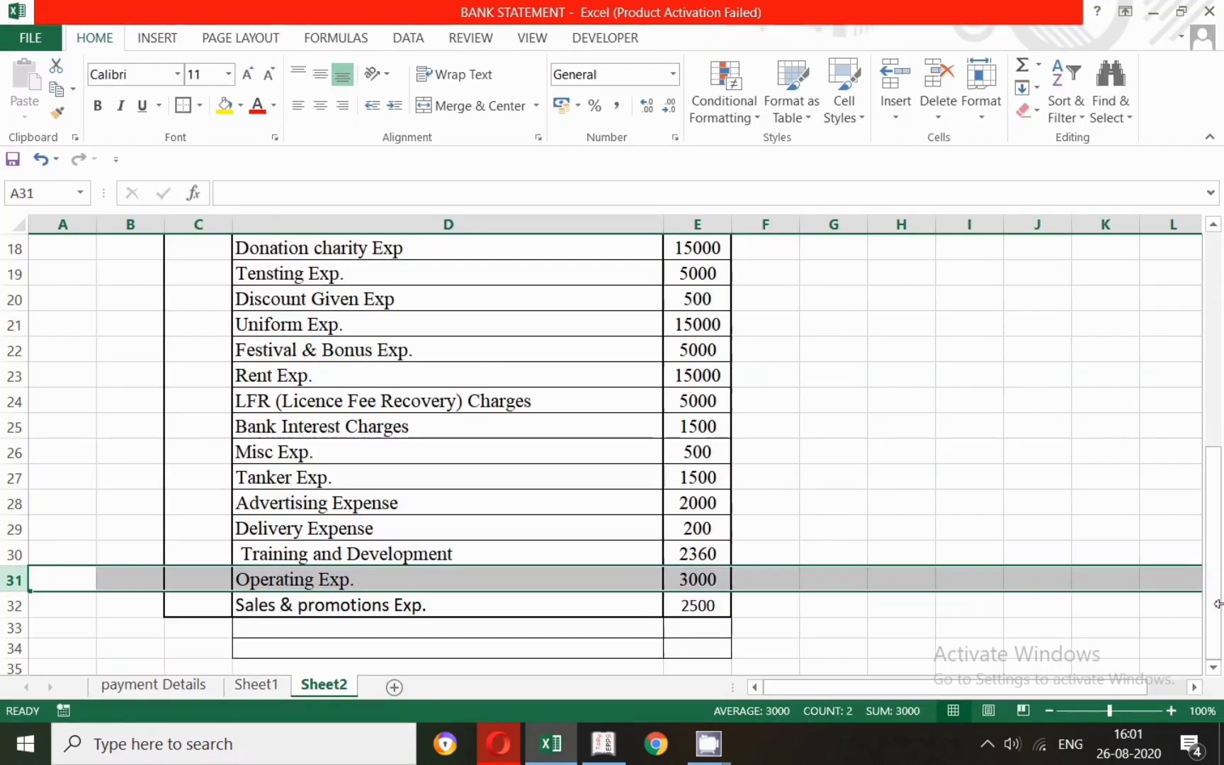
pyautogui.hotkey('alt', 'Tab')
pyautogui.write('3')
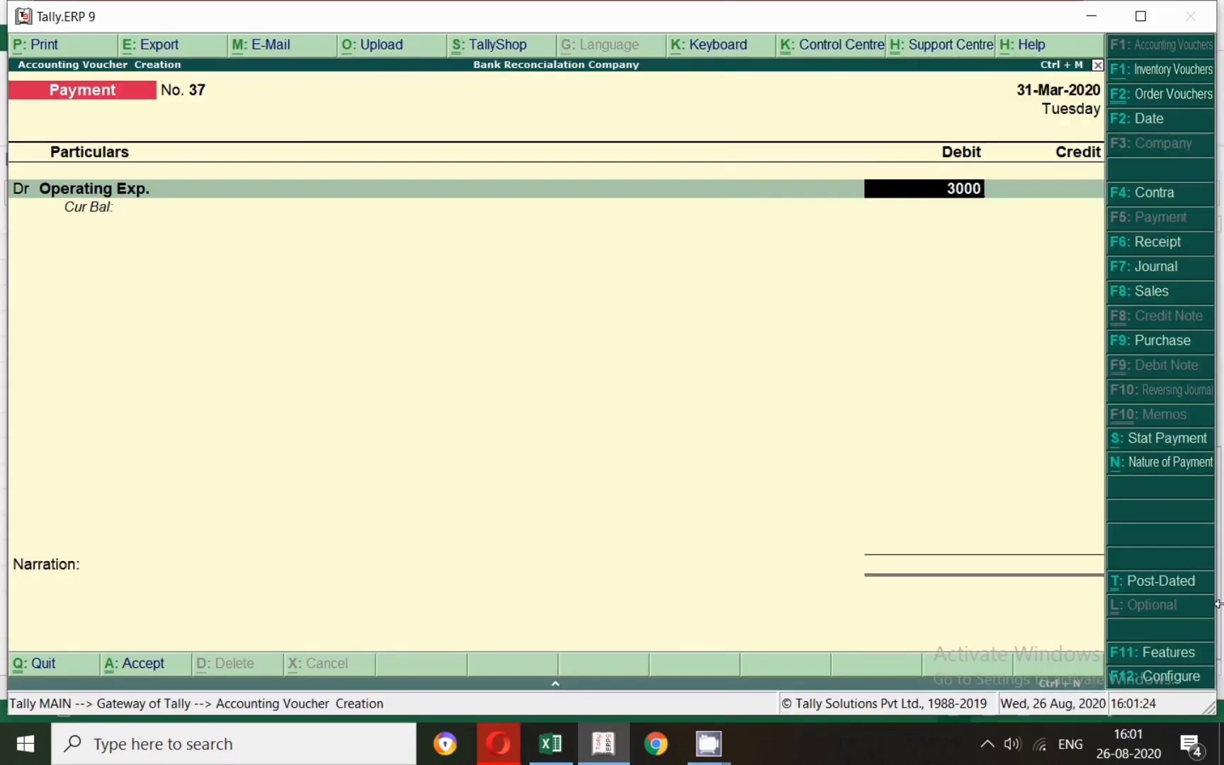
pyautogui.write('000')
pyautogui.press('Return')
# Credit Cash with 3,000 and save the Operating Exp. payment voucher.
pyautogui.write('Cash')
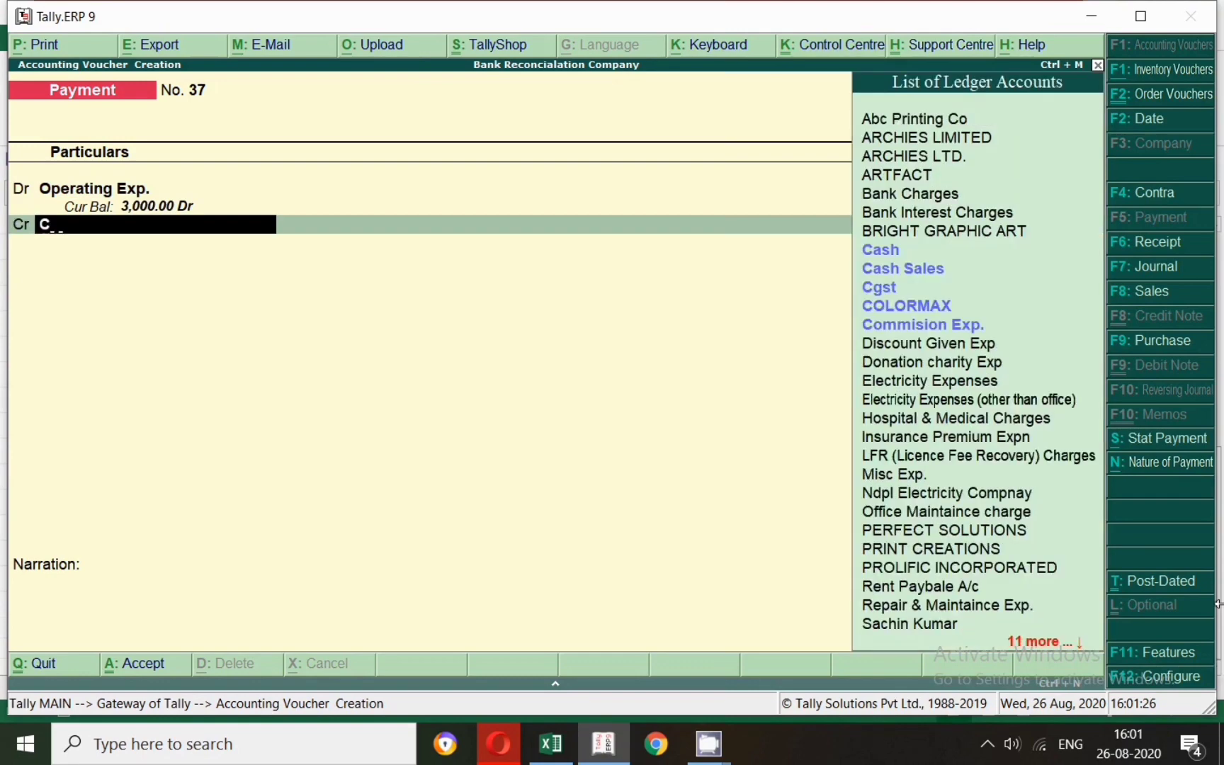
pyautogui.press('Return')
pyautogui.press('Return')
pyautogui.press('Return')
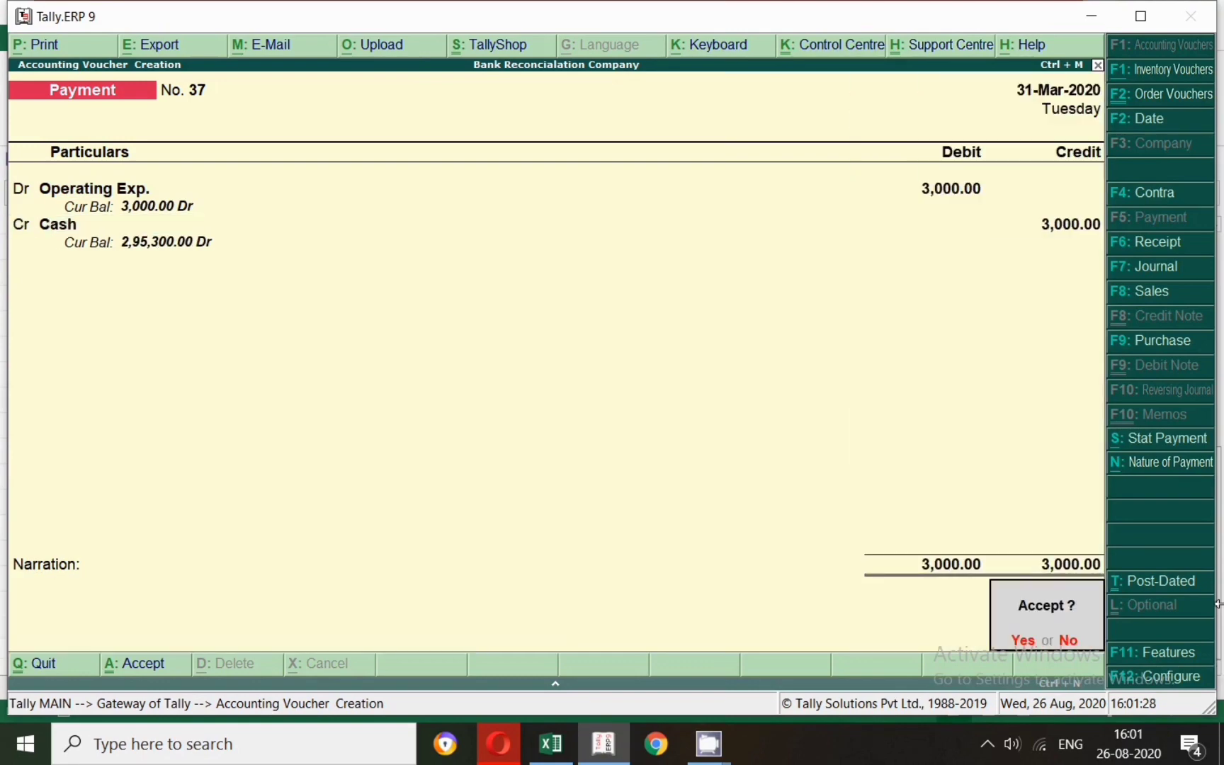
# Mark the Sales & promotions Exp. row in the Excel sheet and date the new Tally payment voucher 31-Mar-2020.
pyautogui.hotkey('alt', 'Tab')
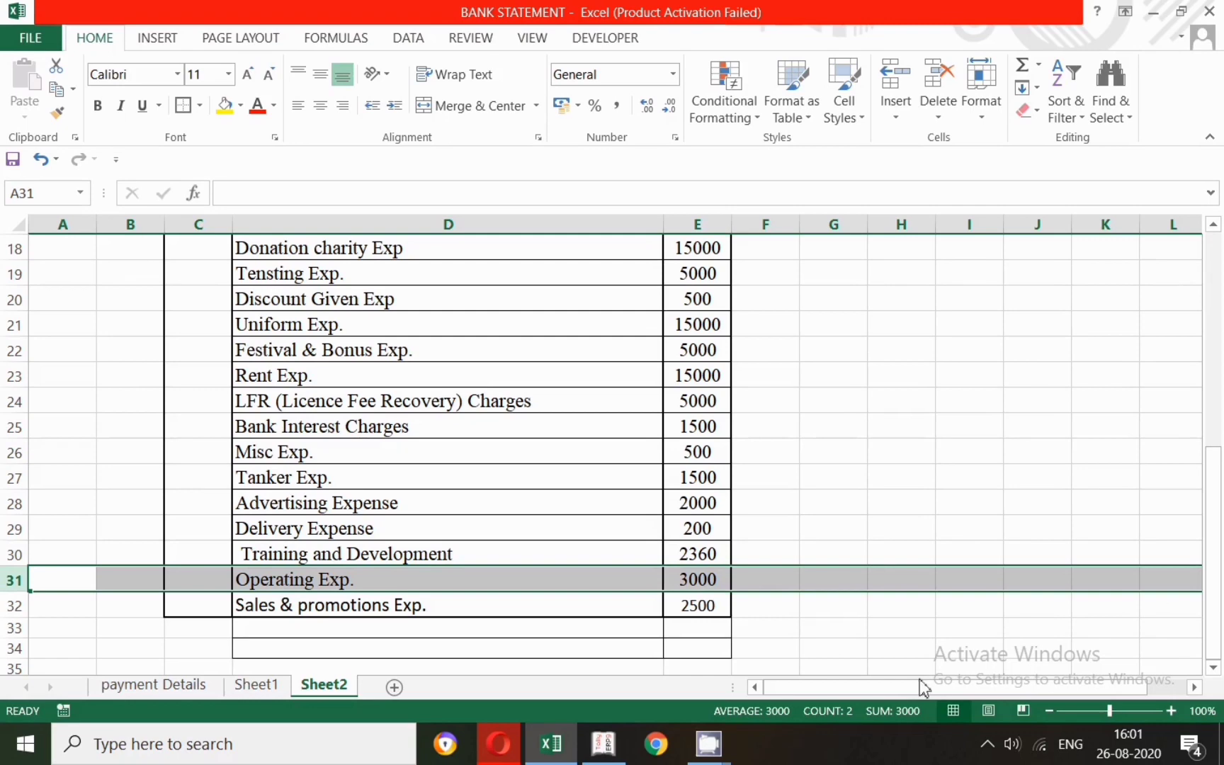
pyautogui.click(9, 606)
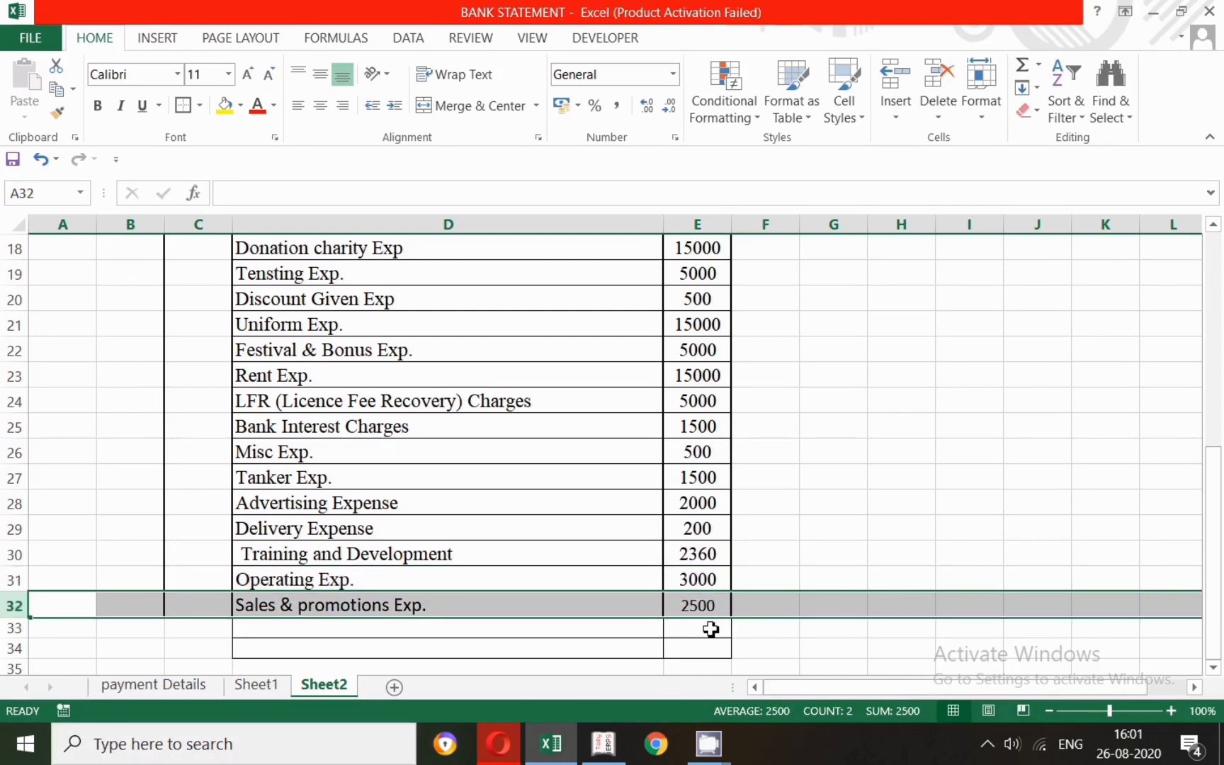
pyautogui.hotkey('alt', 'Tab')
pyautogui.press('F2')
pyautogui.write('31.3')
pyautogui.press('Return')
# Debit Sales & promotions Exp. with 2,500 in the payment voucher, checking the amount in the Excel sheet.
pyautogui.write('Sales')
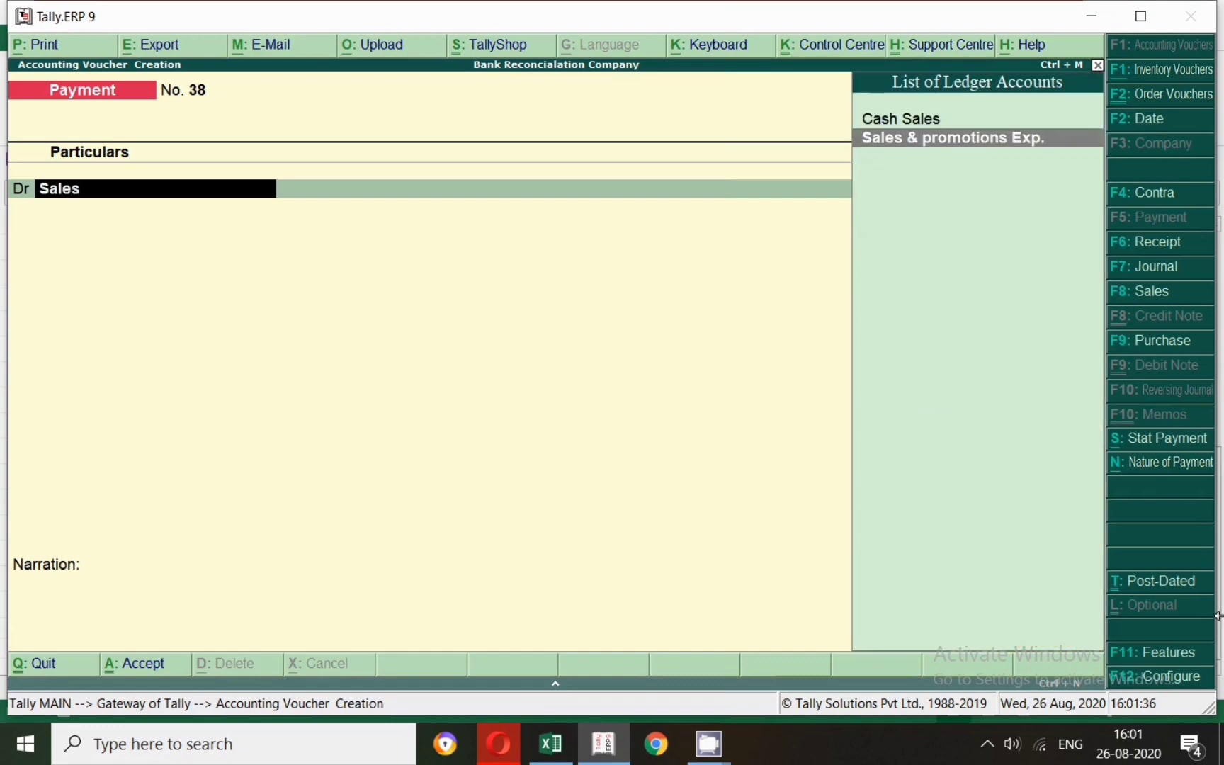
pyautogui.press('Return')
pyautogui.hotkey('alt', 'Tab')
pyautogui.hotkey('alt', 'Tab')
pyautogui.write('2500')
pyautogui.press('Return')
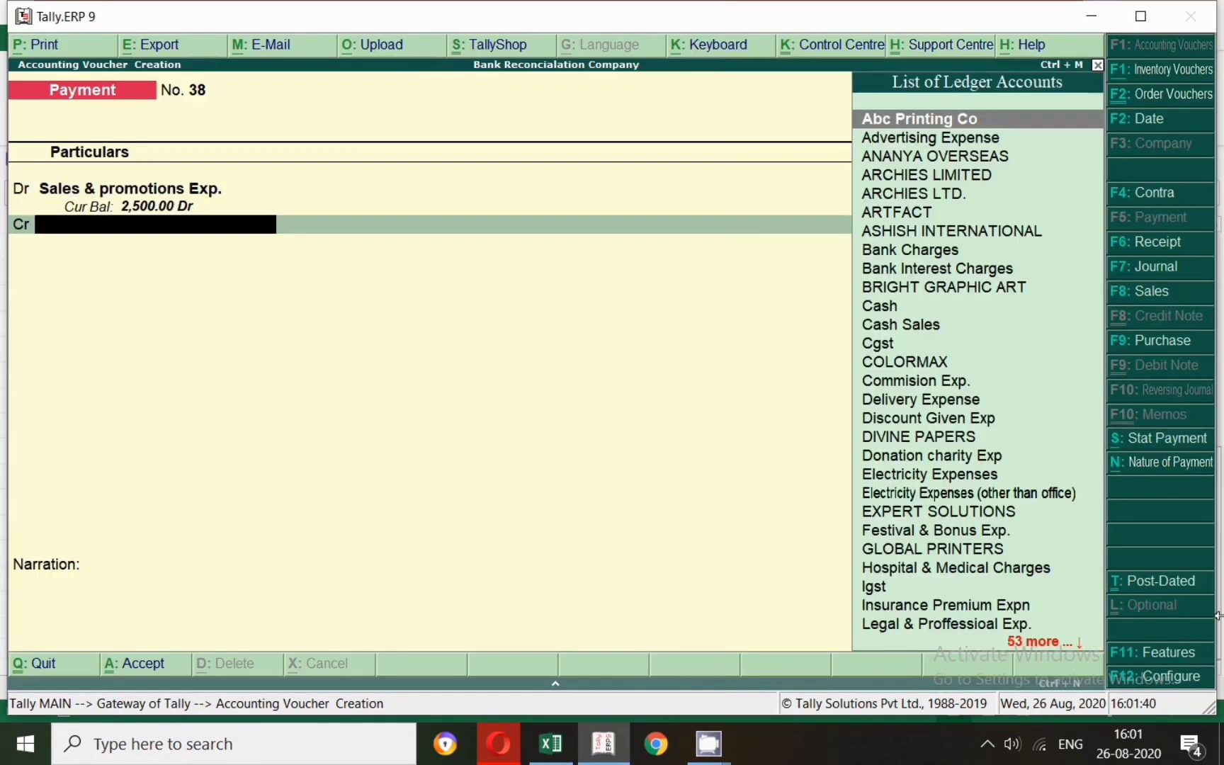
# Credit Cash with 2,500 and save the Sales & promotions Exp. payment voucher.
pyautogui.write('Cash')
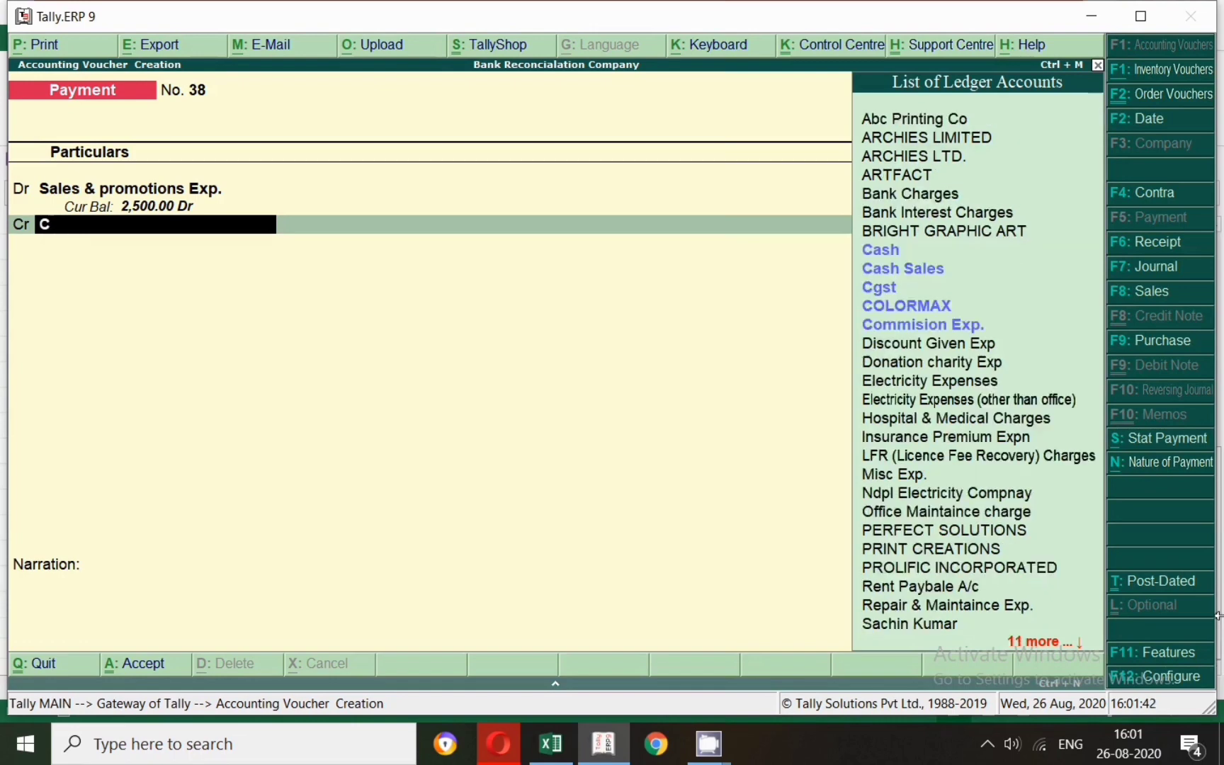
pyautogui.press('Return')
pyautogui.press('Return')
pyautogui.press('Return')
pyautogui.press('Return')
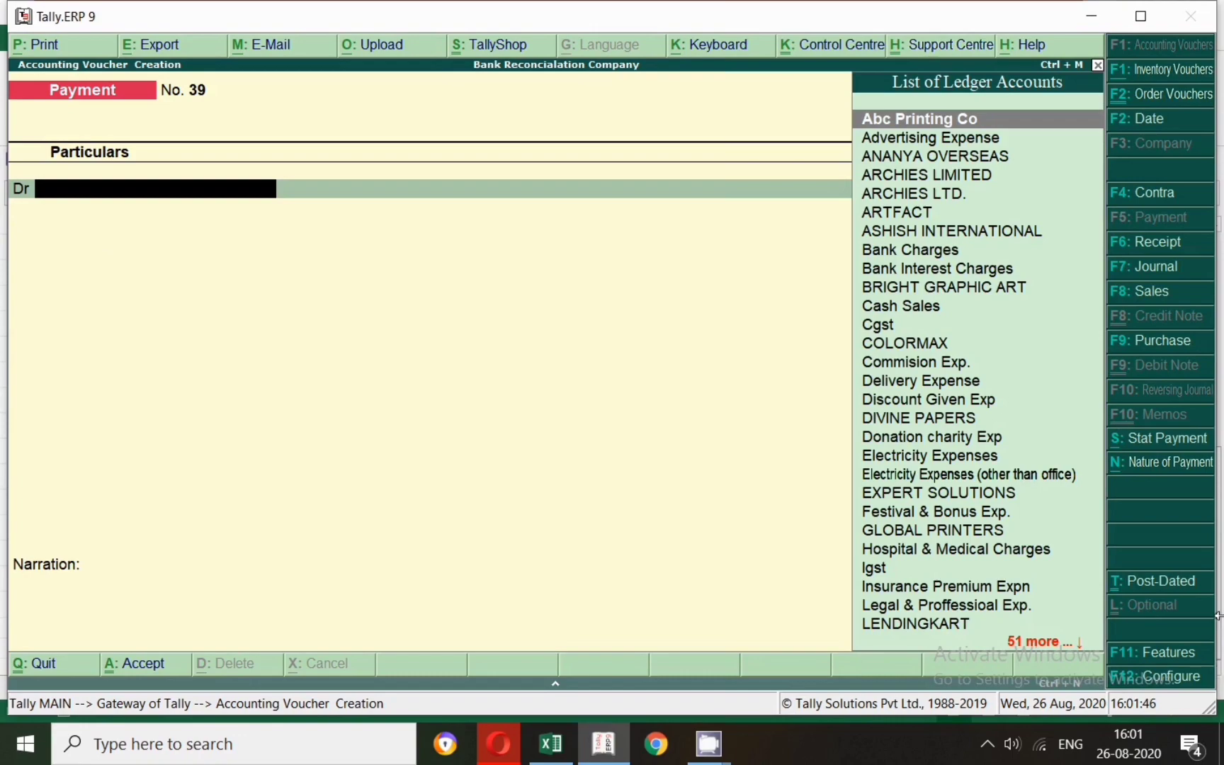
# Look over the expense list in Excel, and in Tally leave voucher entry for the Balance Sheet.
pyautogui.hotkey('alt', 'Tab')
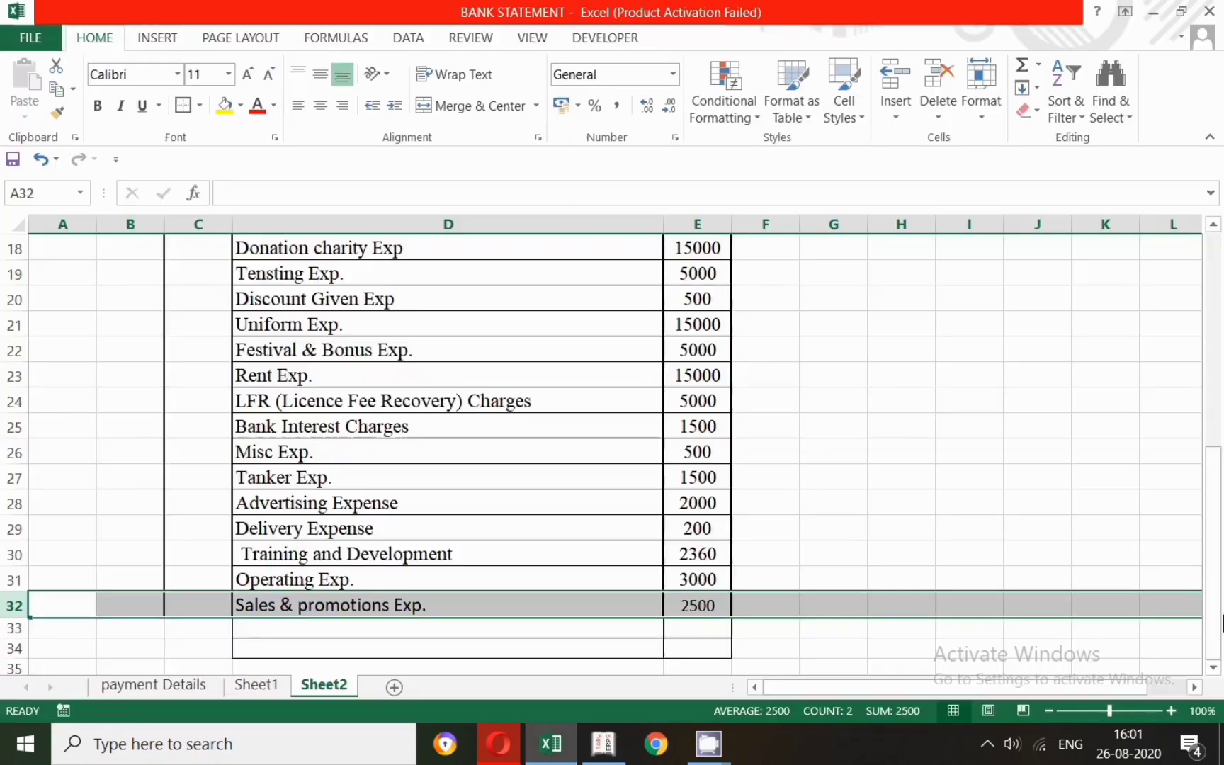
pyautogui.scroll(5, 670, 478)
pyautogui.scroll(-2, 571, 440)
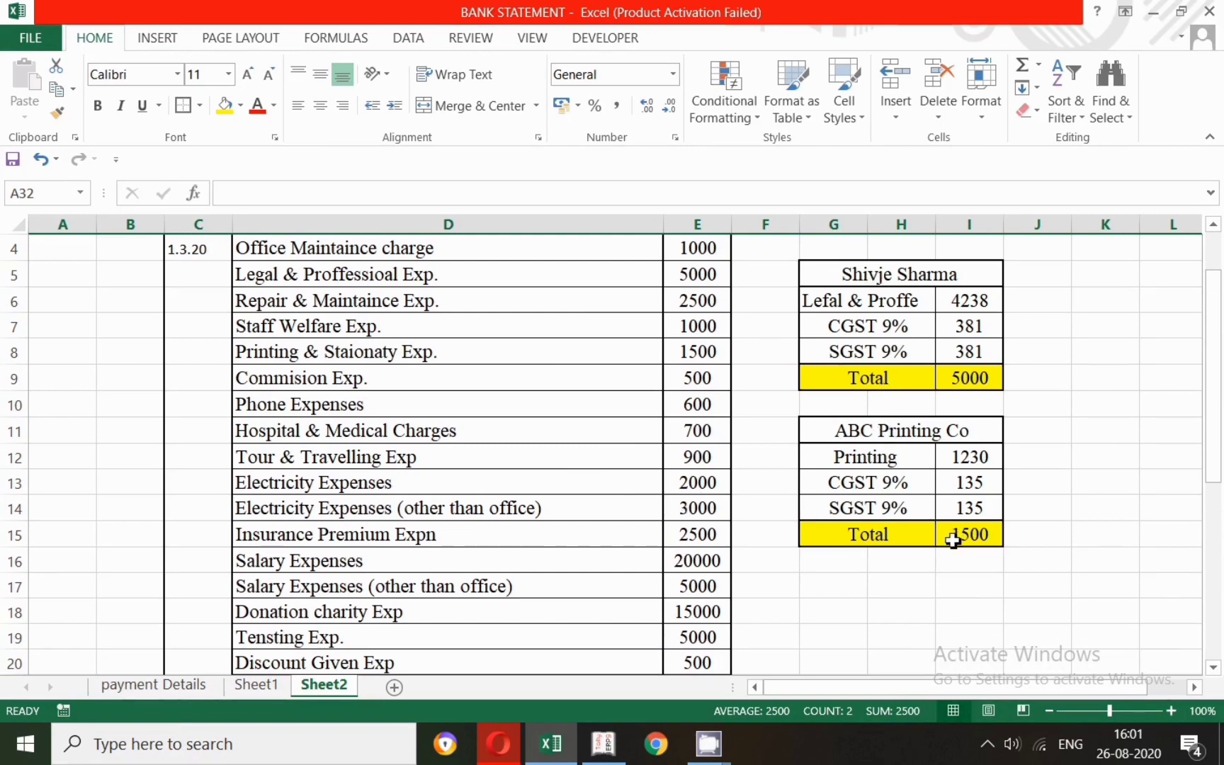
pyautogui.click(603, 744)
pyautogui.press('Escape')
pyautogui.press('Return')
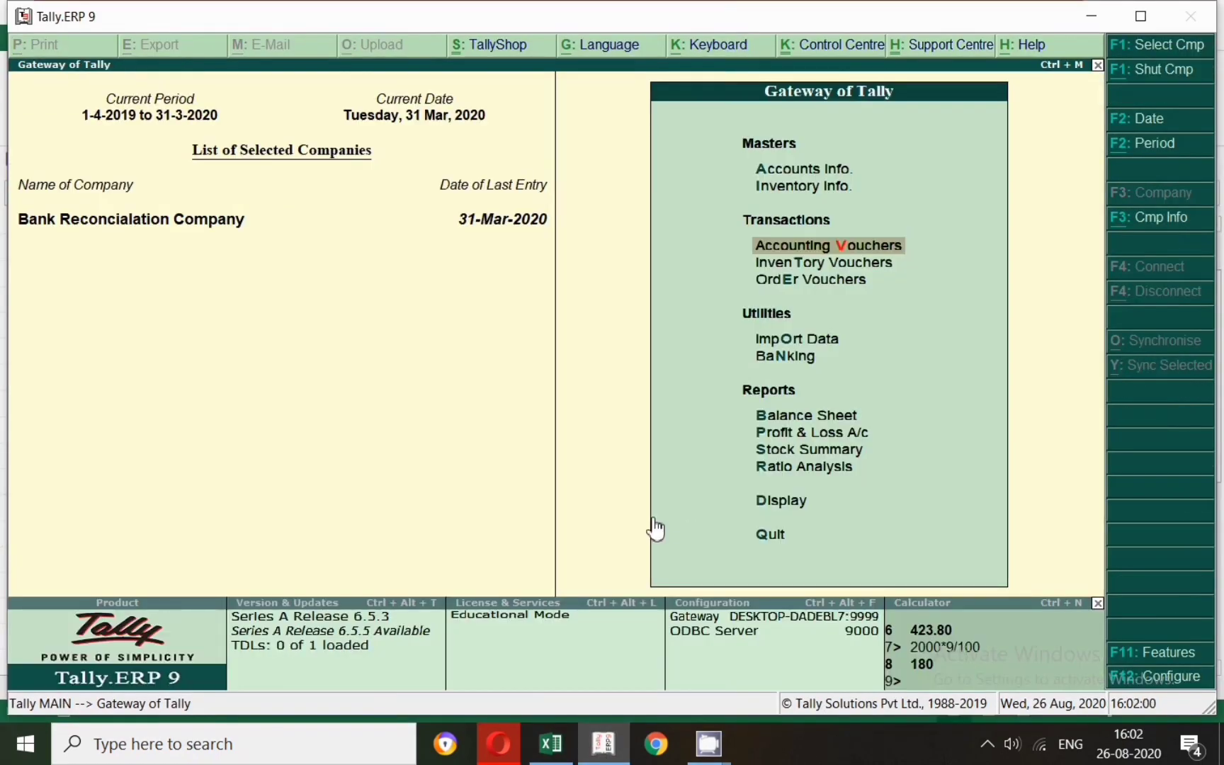
pyautogui.press('b')
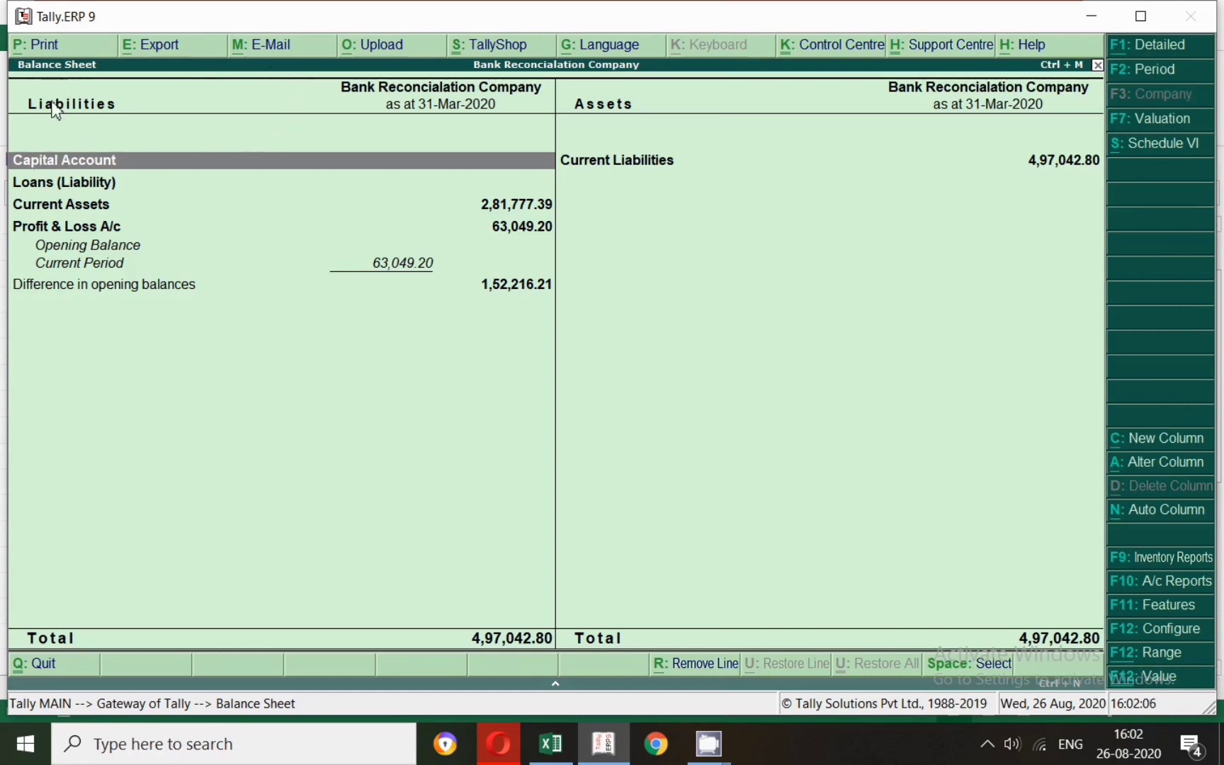
# Open the Profit & Loss A/c from the Balance Sheet and go to its Indirect Expenses line.
pyautogui.press('Down')
pyautogui.press('Down')
pyautogui.press('Down')
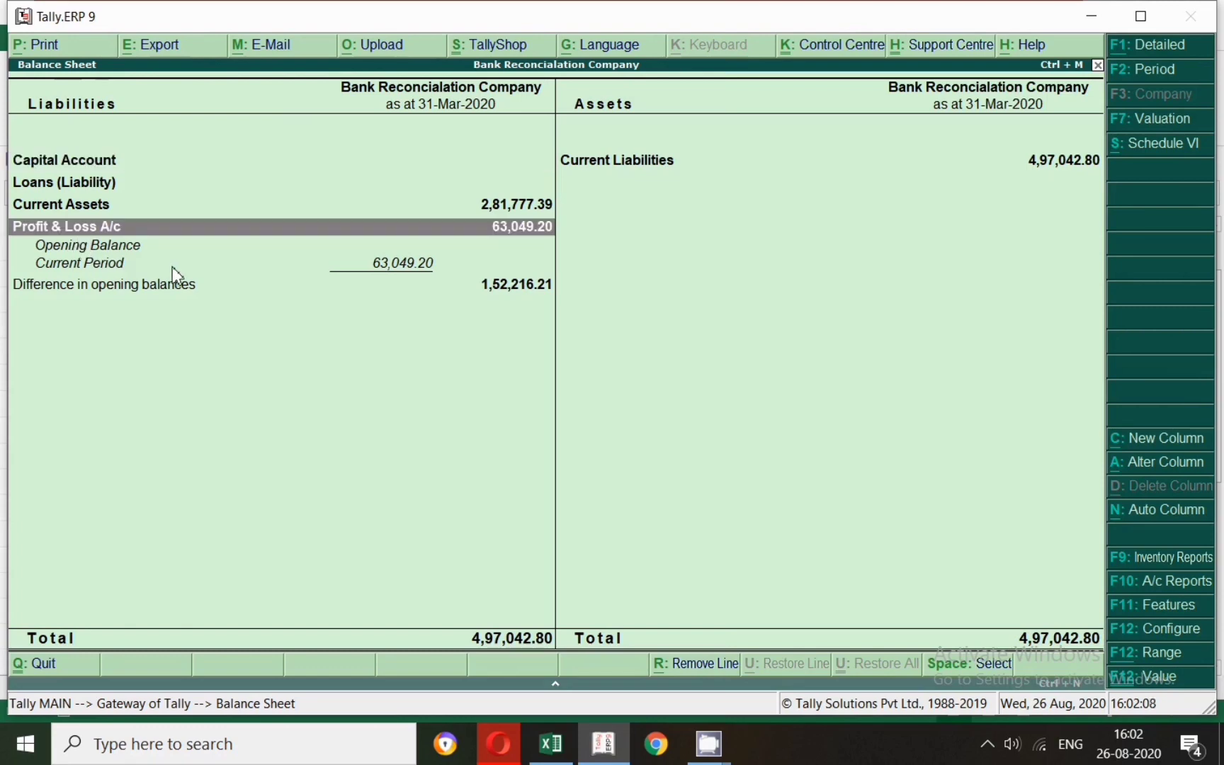
pyautogui.press('Return')
pyautogui.press('Down')
pyautogui.press('Down')
pyautogui.press('Down')
pyautogui.press('Down')
pyautogui.press('Up')
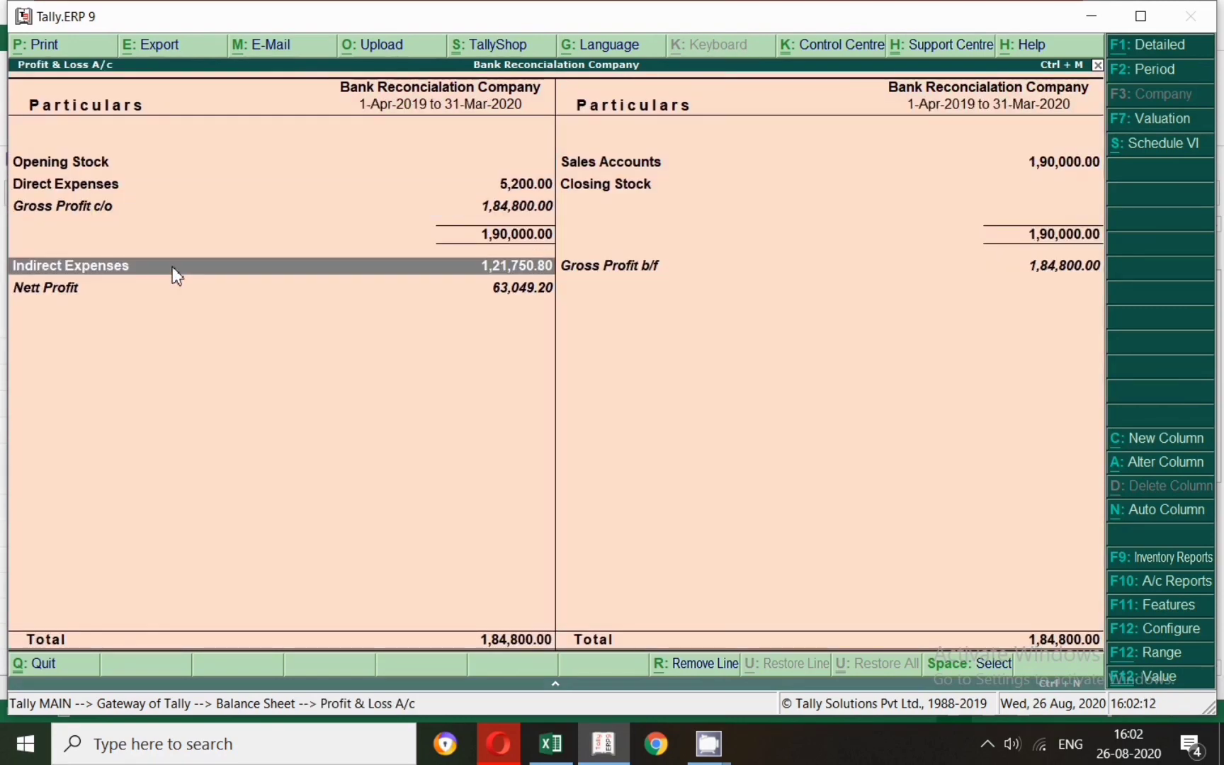
# Open the Indirect Expenses group summary and look through its full ledger list down to Uniform Exp. and back up.
pyautogui.press('Return')
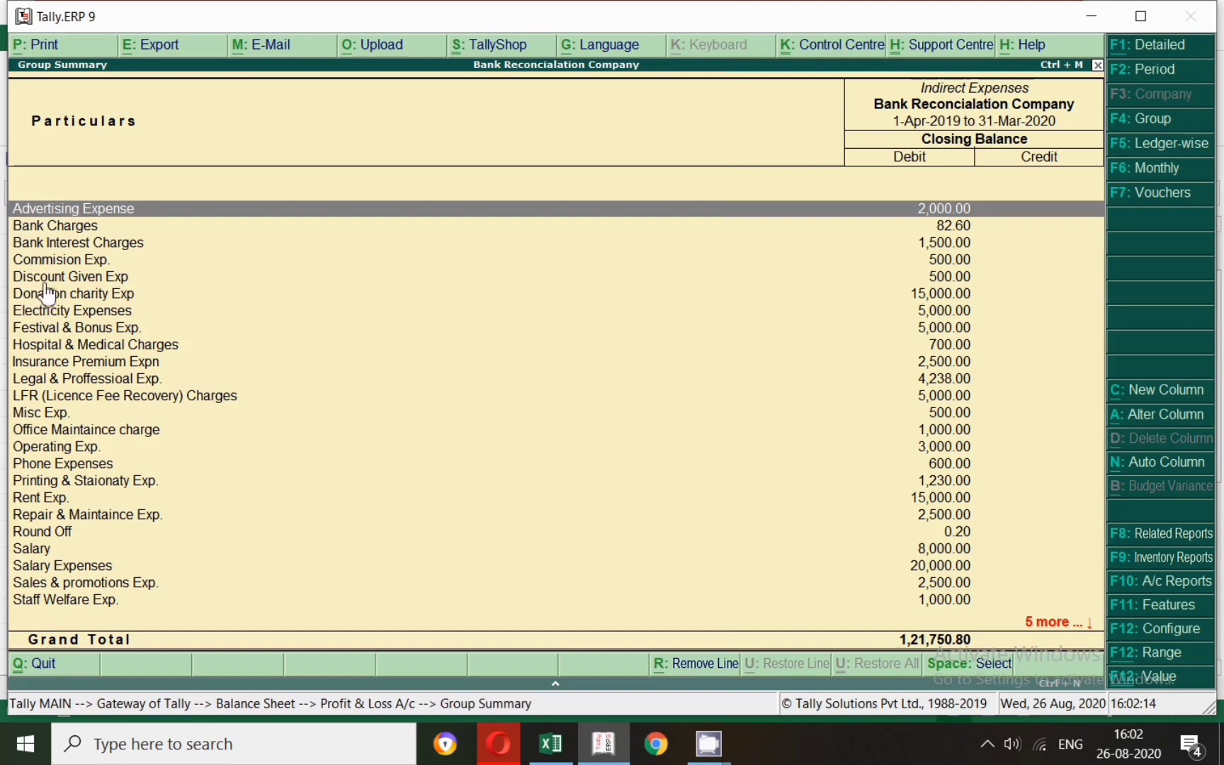
pyautogui.press('Down')
pyautogui.press('Down')
pyautogui.press('Down')
pyautogui.press('Down')
pyautogui.press('Down')
pyautogui.press('Down')
pyautogui.press('Down')
pyautogui.press('Down')
pyautogui.press('Down')
pyautogui.press('Down')
pyautogui.press('Down')
pyautogui.press('Down')
pyautogui.press('Down')
pyautogui.press('Down')
pyautogui.press('Down')
pyautogui.press('Down')
pyautogui.press('Down')
pyautogui.press('Down')
pyautogui.press('Down')
pyautogui.press('Down')
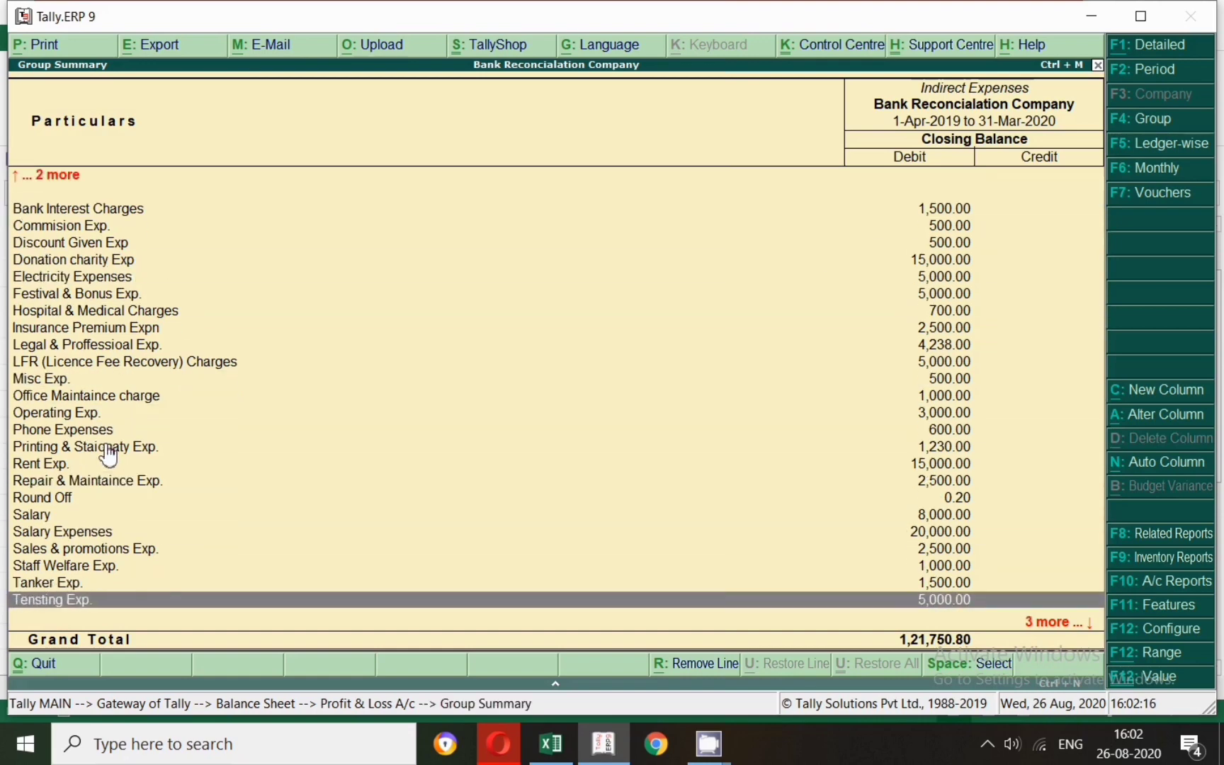
pyautogui.press('Down')
pyautogui.press('Down')
pyautogui.press('Down')
pyautogui.press('Up')
pyautogui.press('Up')
pyautogui.press('Up')
pyautogui.press('Up')
pyautogui.press('Up')
pyautogui.press('Up')
pyautogui.press('Up')
pyautogui.press('Up')
pyautogui.press('Up')
pyautogui.press('Up')
pyautogui.press('Up')
pyautogui.press('Up')
pyautogui.press('Up')
pyautogui.press('Up')
pyautogui.press('Up')
pyautogui.press('Up')
pyautogui.press('Up')
pyautogui.press('Up')
pyautogui.press('Up')
pyautogui.press('Up')
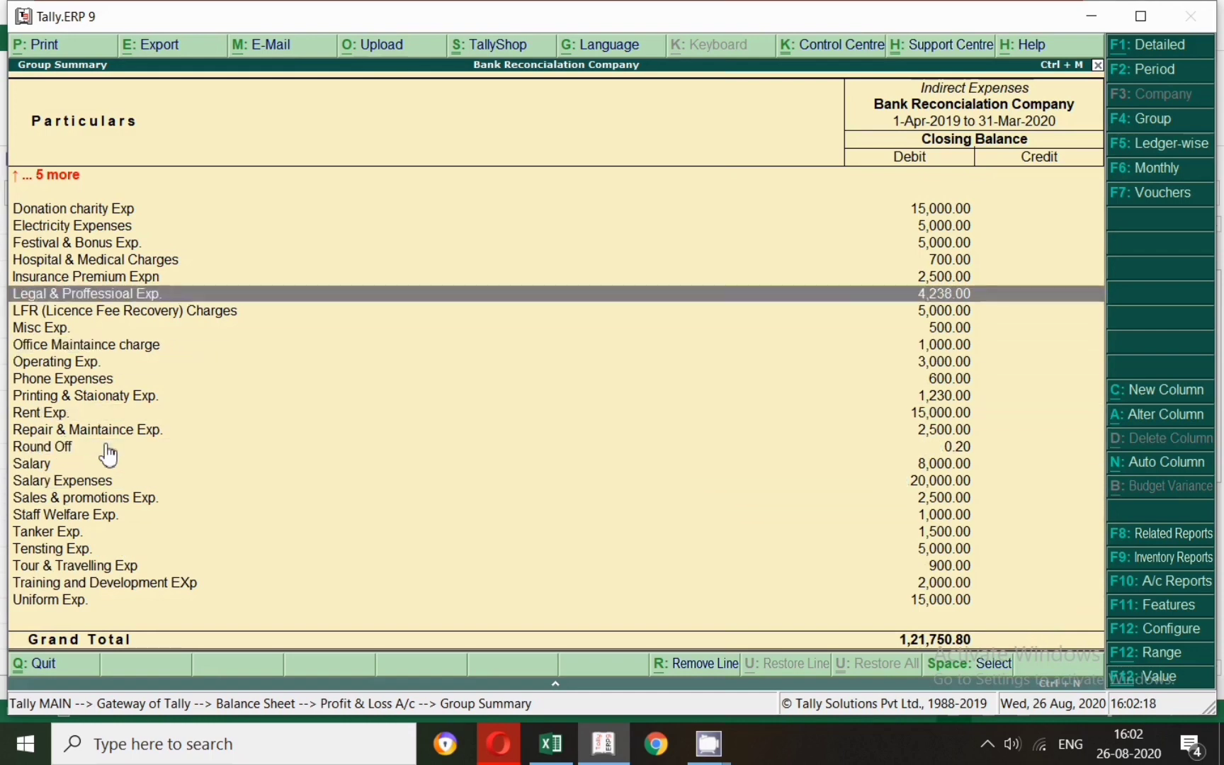
# Review the indirect expense ledgers and their closing balances one by one, from Bank Charges down to Tanker Exp.
pyautogui.press('Down')
pyautogui.press('Down')
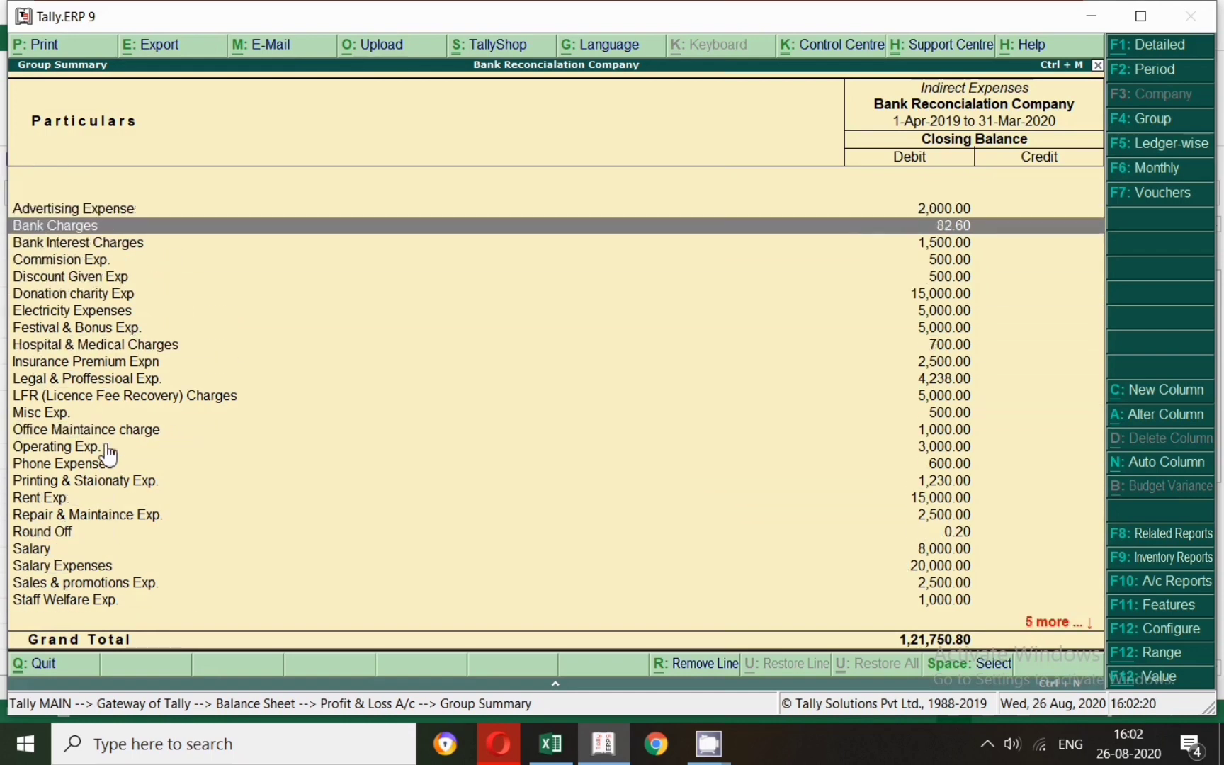
pyautogui.press('Down')
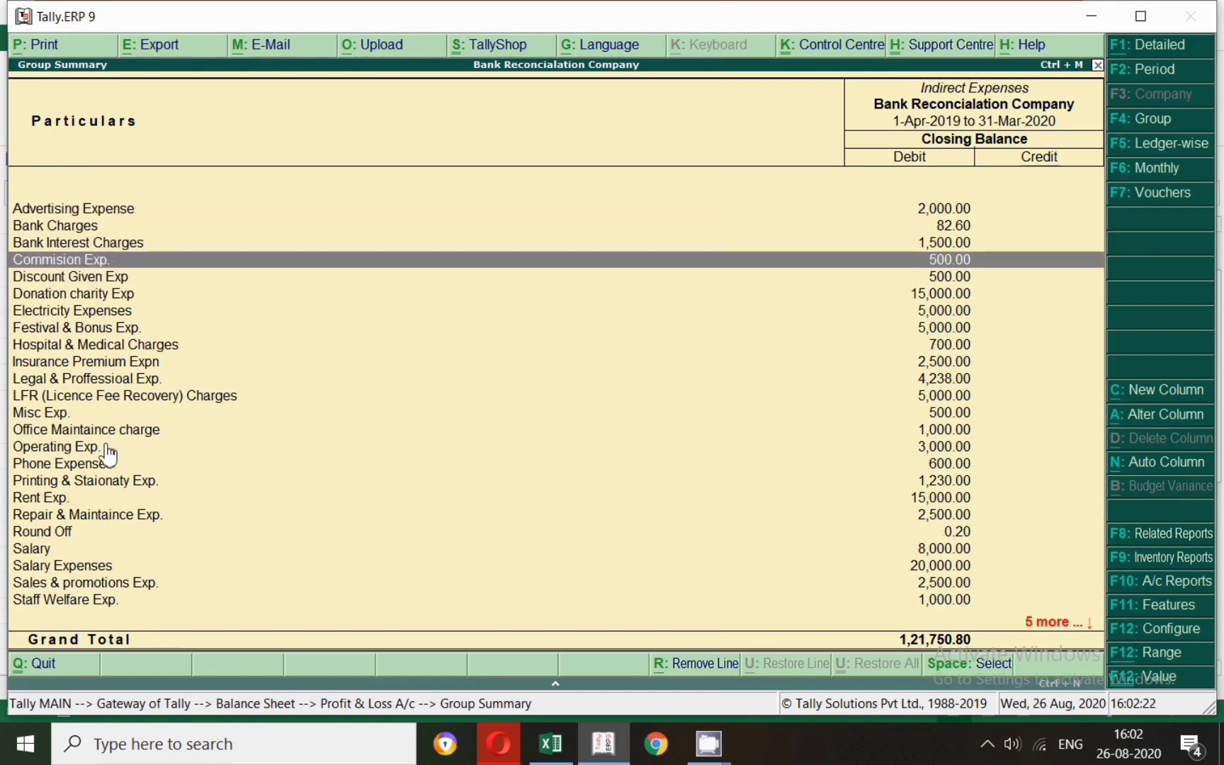
pyautogui.press('Down')
pyautogui.press('Down')
pyautogui.press('Down')
pyautogui.press('Down')
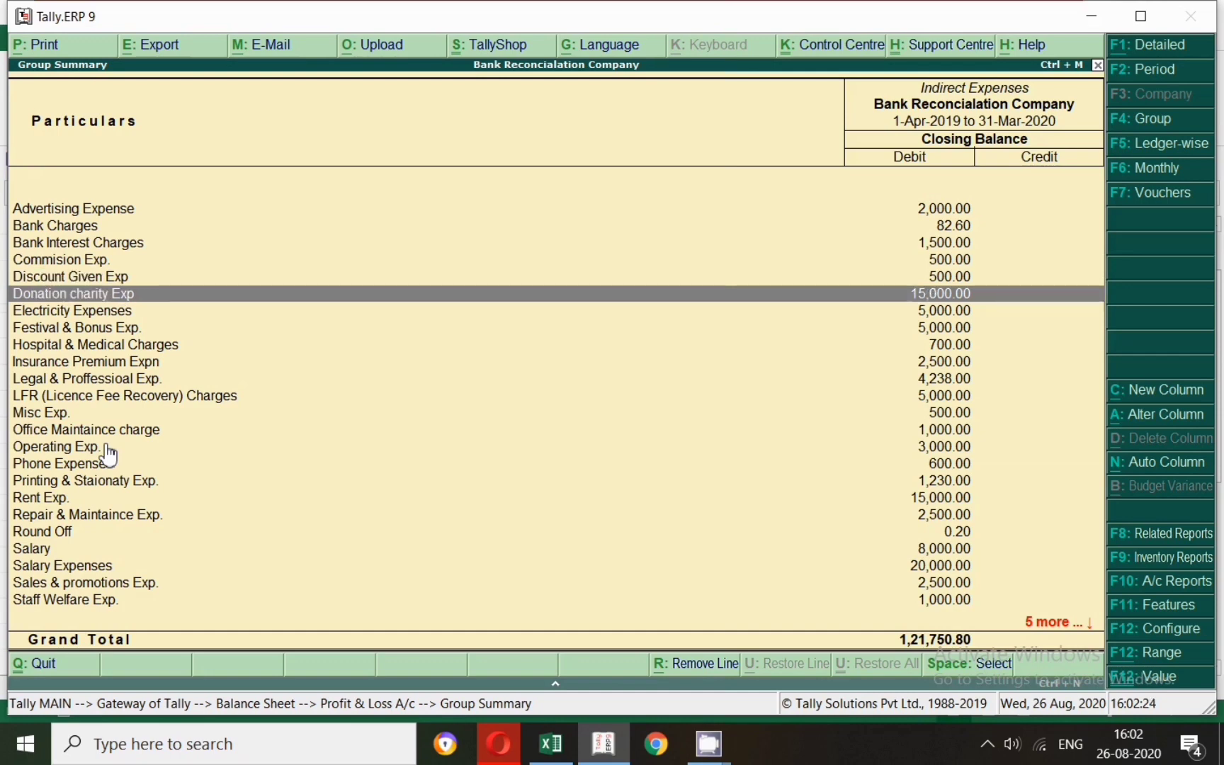
pyautogui.press('Down')
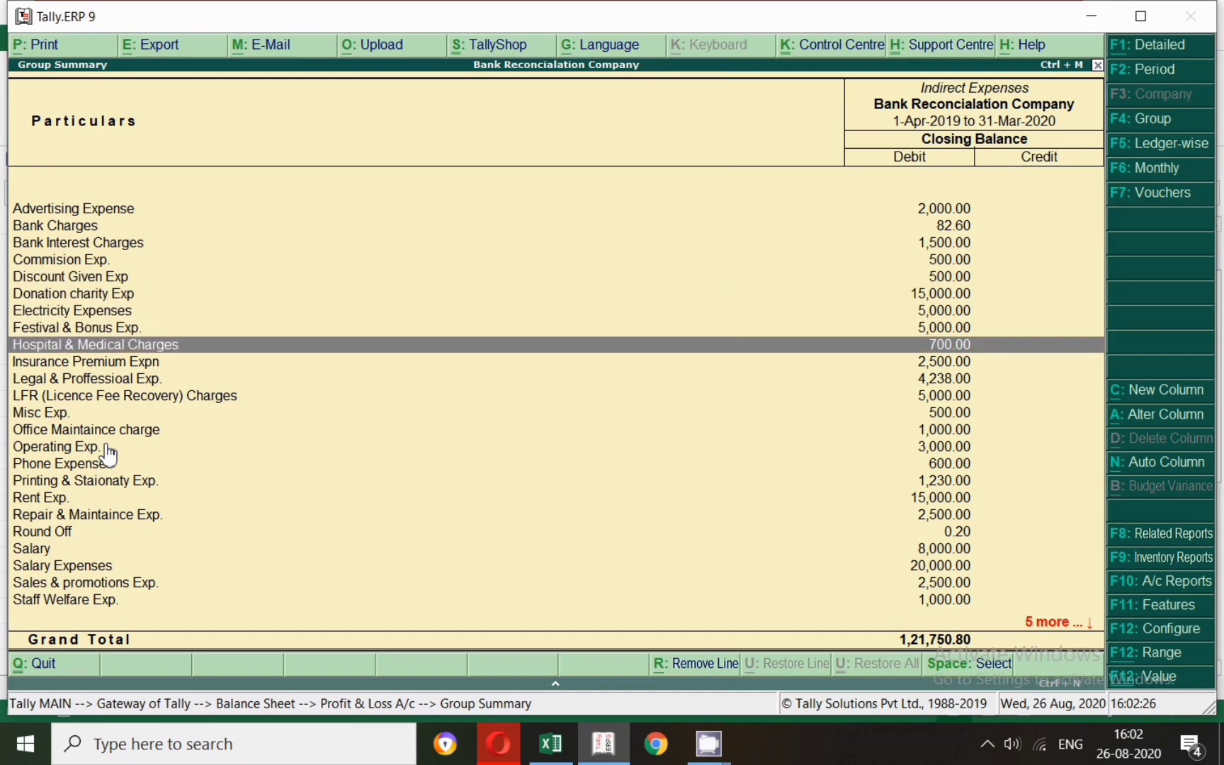
pyautogui.press('Down')
pyautogui.press('Down')
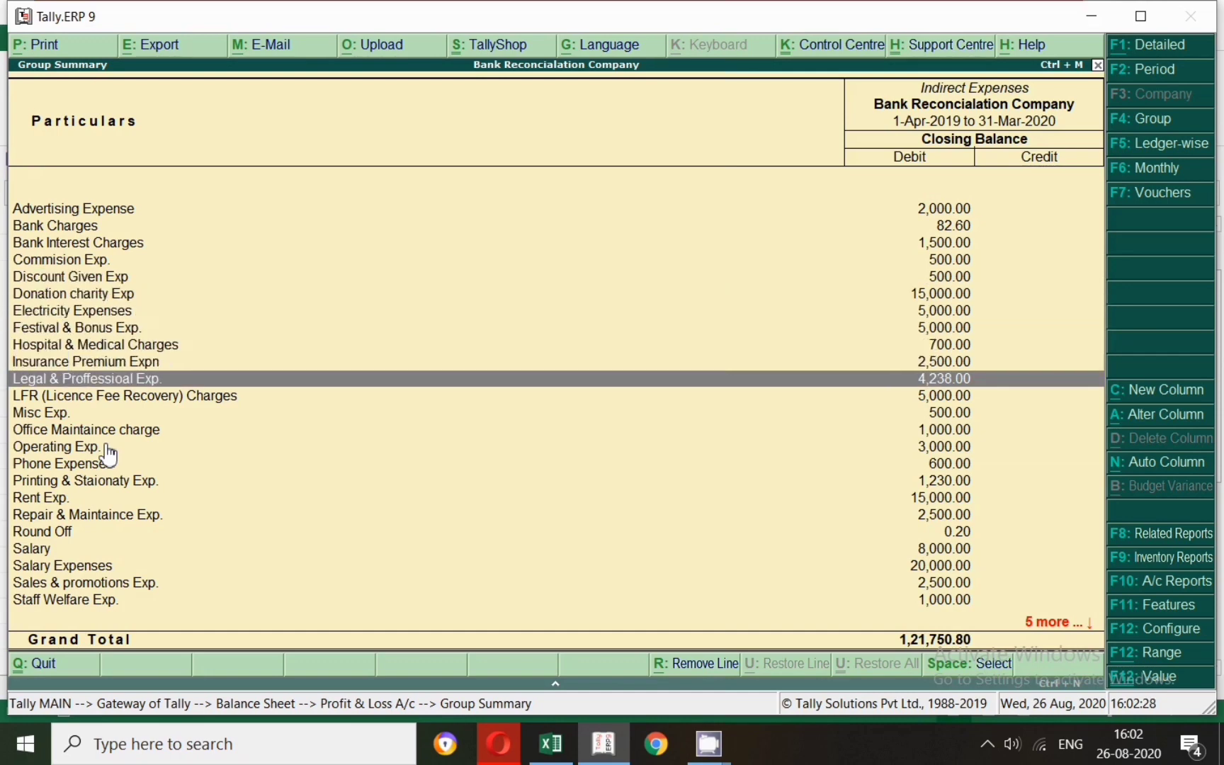
pyautogui.press('Down')
pyautogui.press('Down')
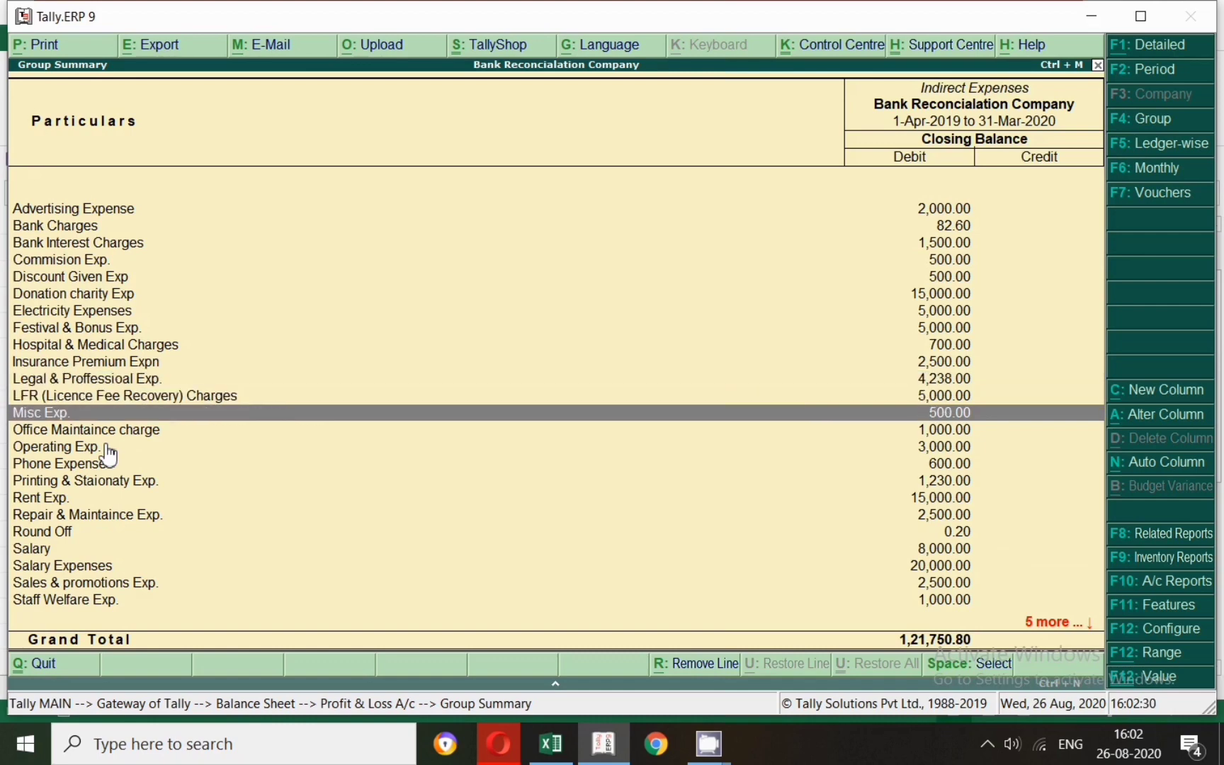
pyautogui.press('Down')
pyautogui.press('Down')
pyautogui.press('Down')
pyautogui.press('Down')
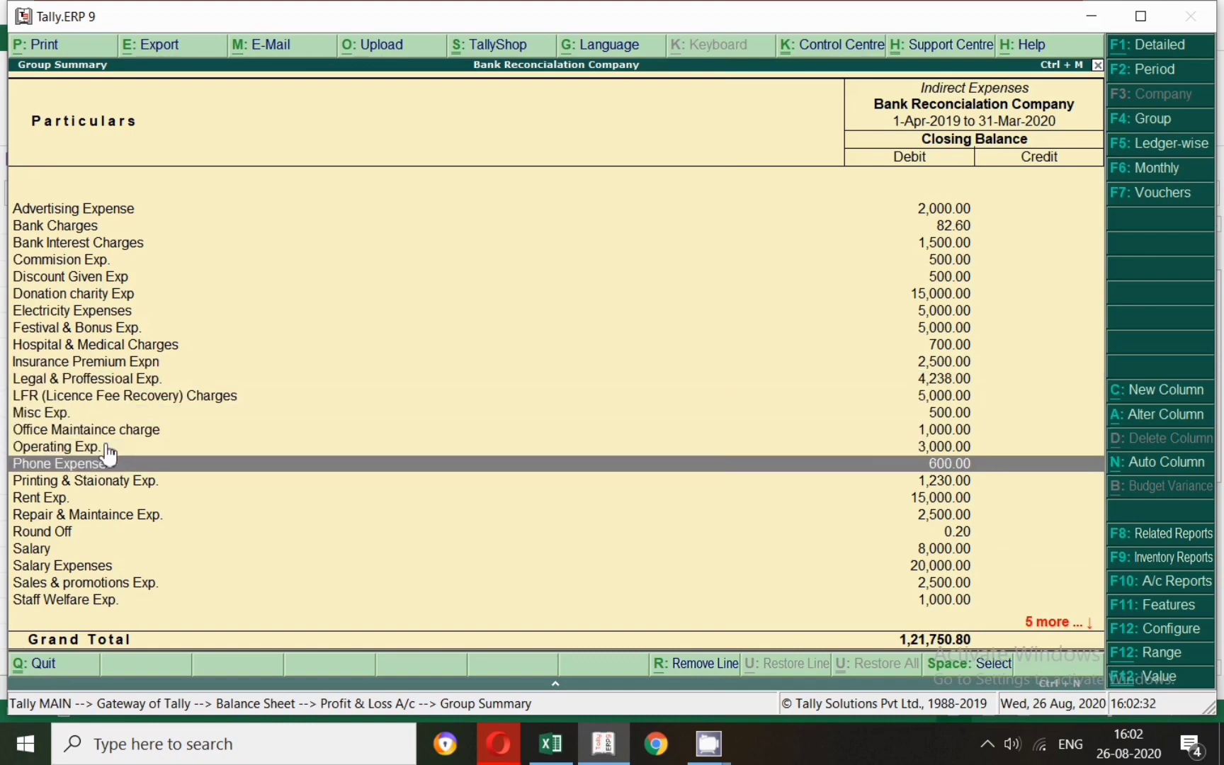
pyautogui.press('Down')
pyautogui.press('Down')
pyautogui.press('Down')
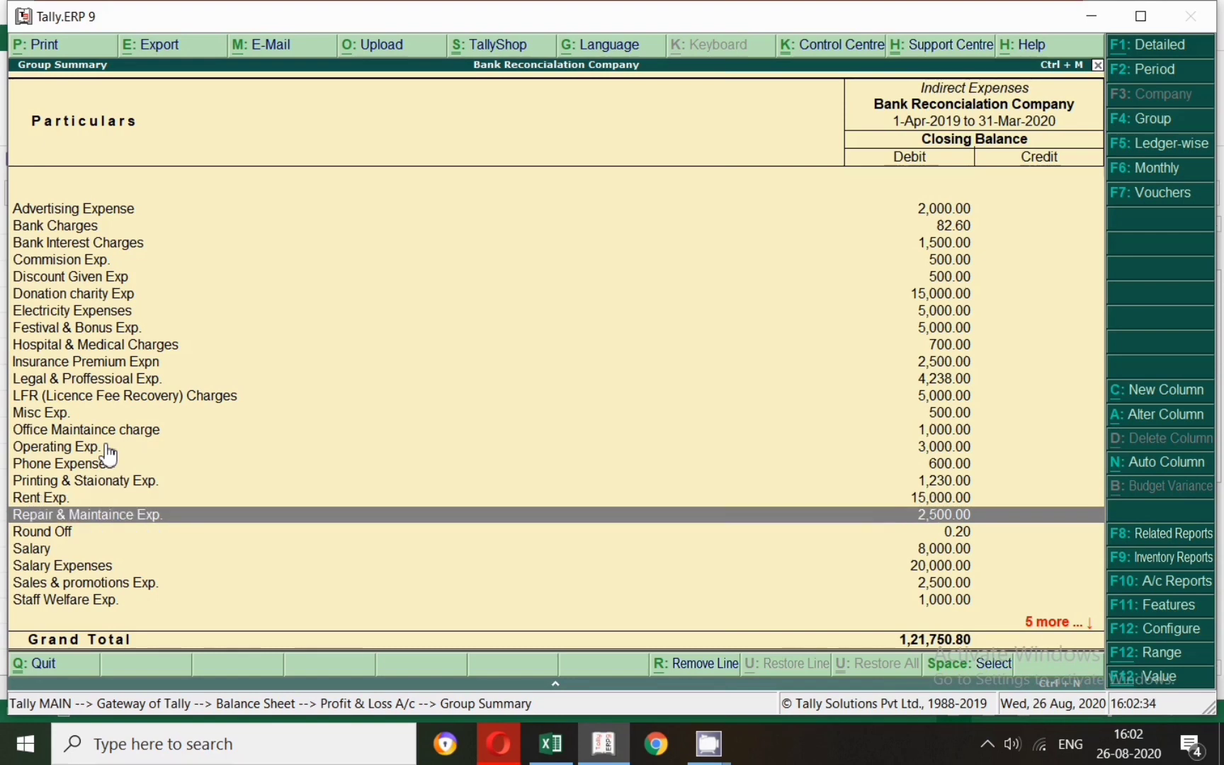
pyautogui.press('Down')
pyautogui.press('Down')
pyautogui.press('Down')
pyautogui.press('Down')
pyautogui.press('Down')
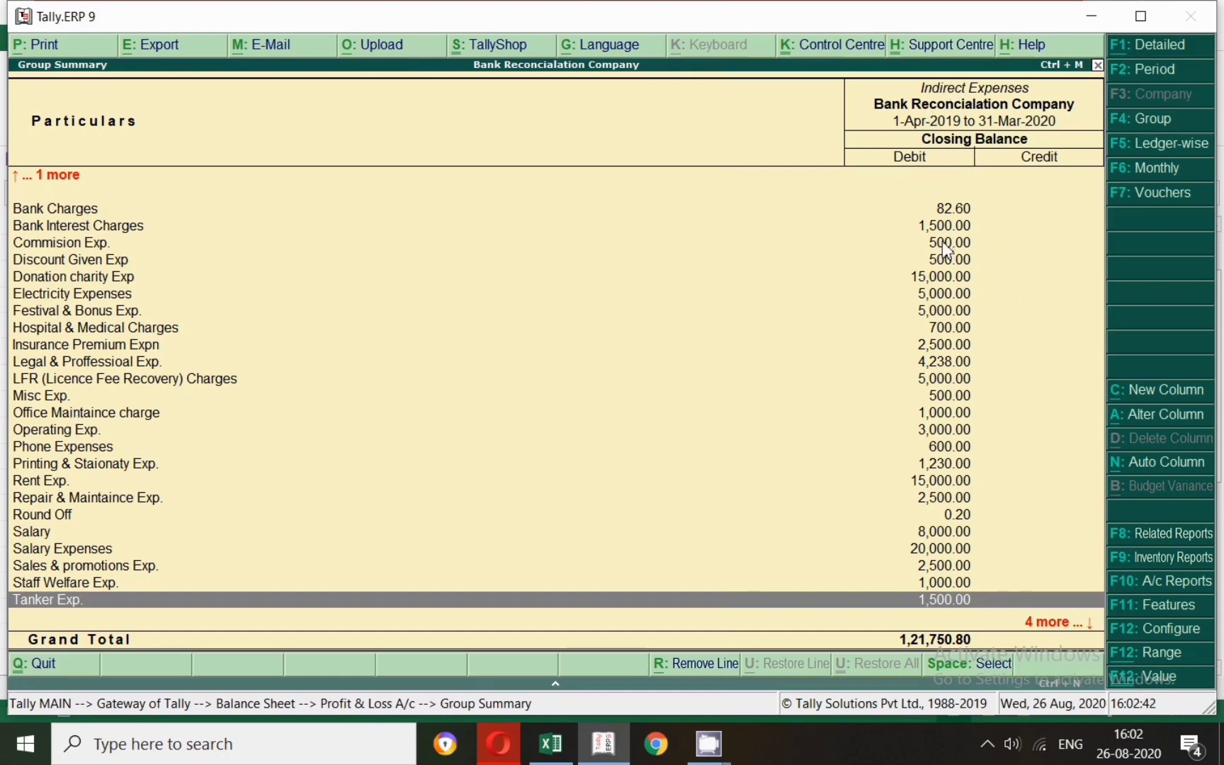
# Check the Expenses Details list in the BANK STATEMENT workbook in Excel, and return to the Indirect Expenses summary in Tally.
pyautogui.hotkey('alt', 'Tab')
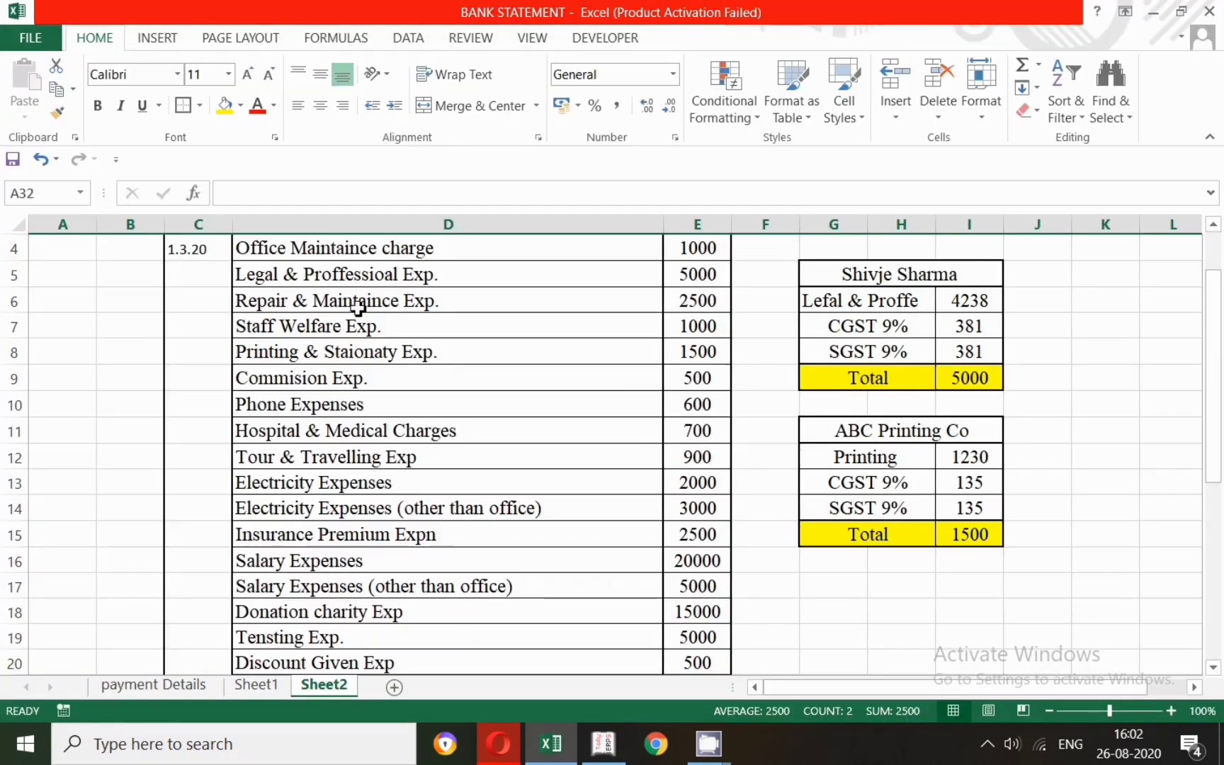
pyautogui.scroll(1, 696, 459)
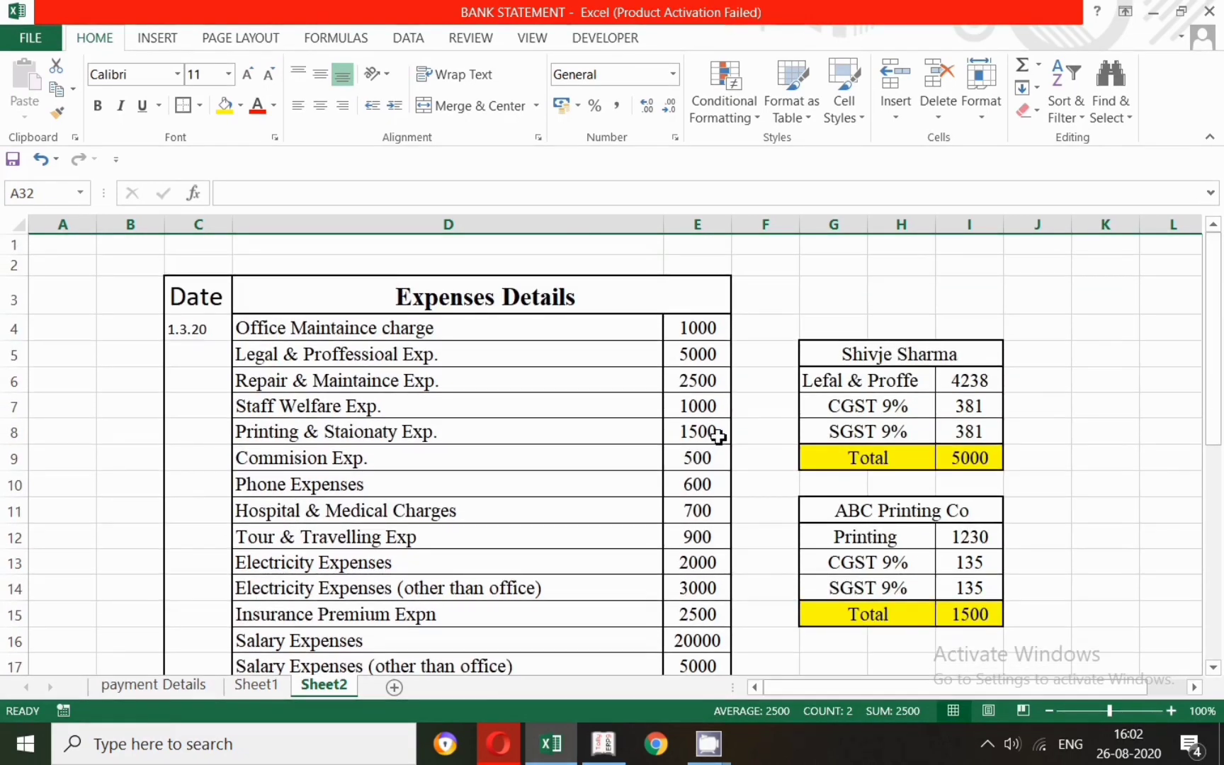
pyautogui.hotkey('alt', 'Tab')
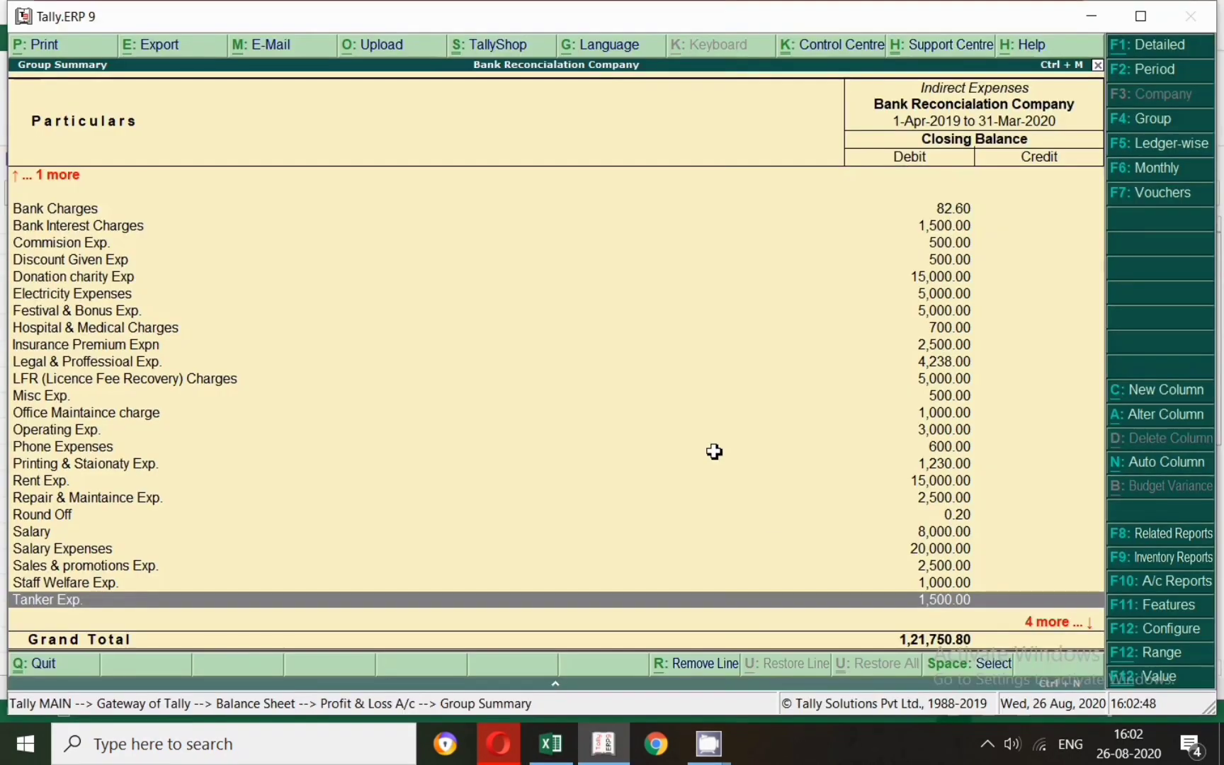